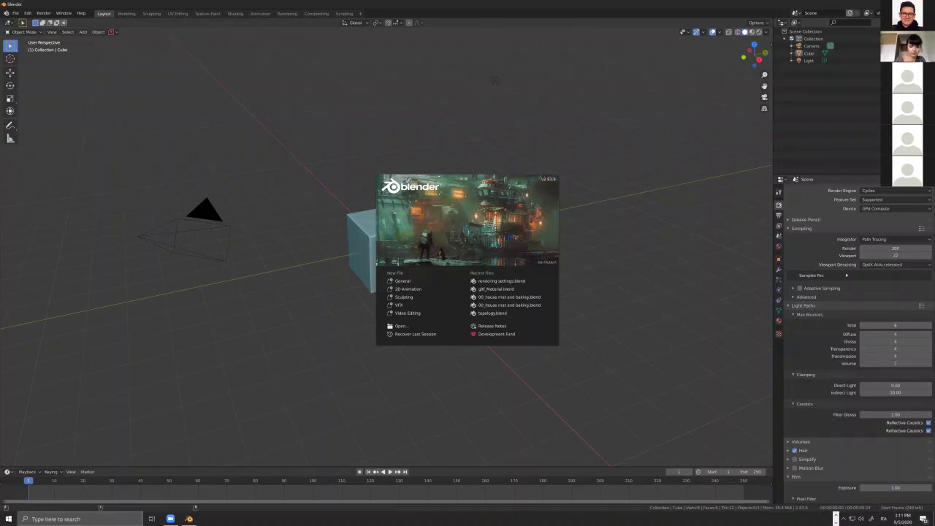
- Dismiss the splash screen and turn on the Screencast Keys display in the 3D viewport
{"action": "left_click", "coordinate": [629, 285]}
{"action": "middle_click_drag", "start_coordinate": [549, 302], "coordinate": [439, 292]}
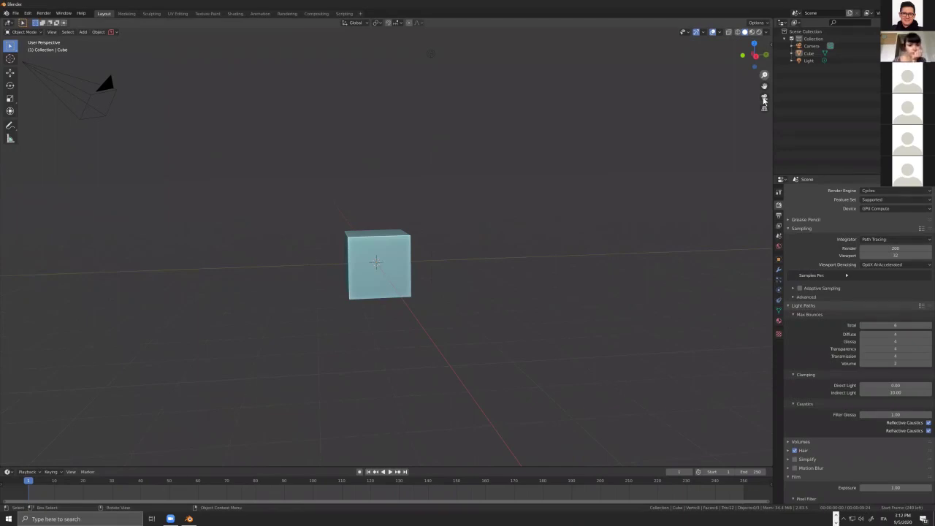
{"action": "key", "text": "n"}
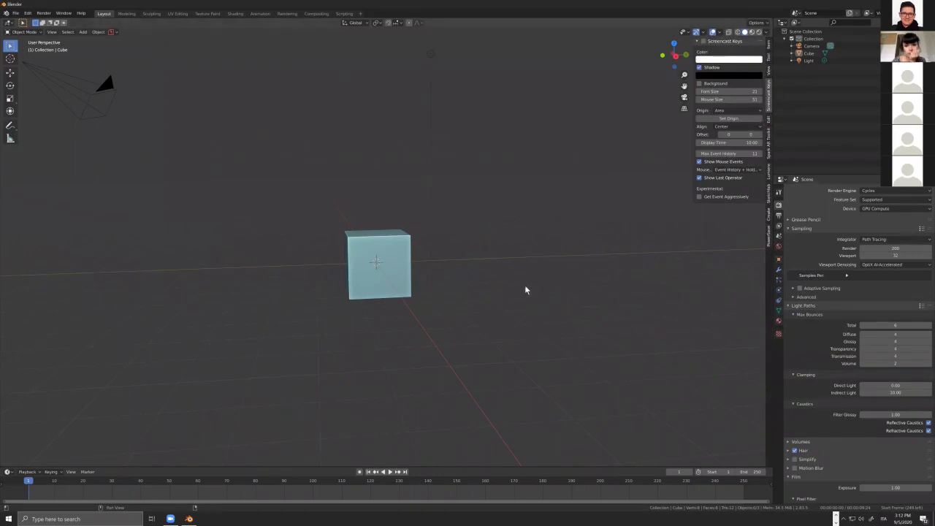
{"action": "middle_click_drag", "start_coordinate": [520, 286], "coordinate": [516, 277], "text": "shift"}
{"action": "scroll", "coordinate": [504, 286], "scroll_direction": "up", "scroll_amount": 4}
{"action": "scroll", "coordinate": [488, 294], "scroll_direction": "down", "scroll_amount": 4}
{"action": "scroll", "coordinate": [485, 296], "scroll_direction": "up", "scroll_amount": 5}
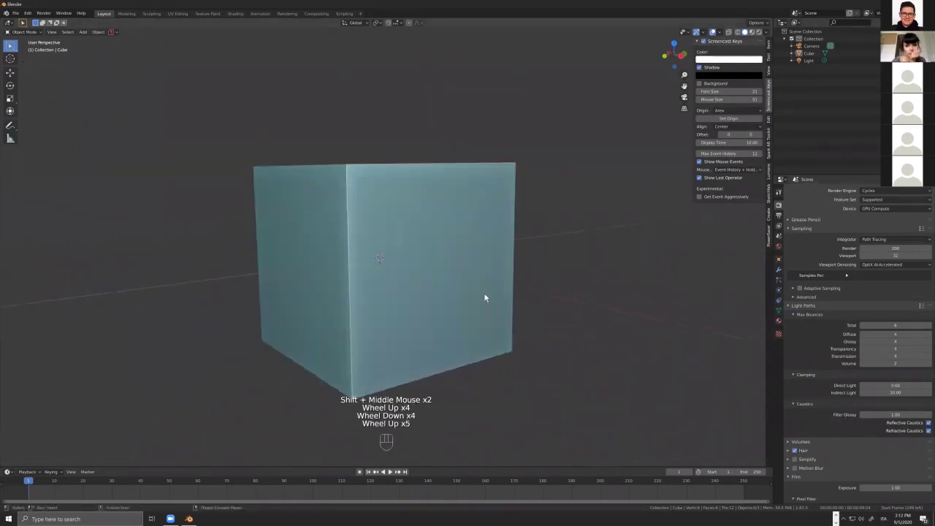
{"action": "scroll", "coordinate": [447, 293], "scroll_direction": "down", "scroll_amount": 2}
{"action": "scroll", "coordinate": [454, 294], "scroll_direction": "up", "scroll_amount": 3}
{"action": "scroll", "coordinate": [449, 288], "scroll_direction": "down", "scroll_amount": 4}
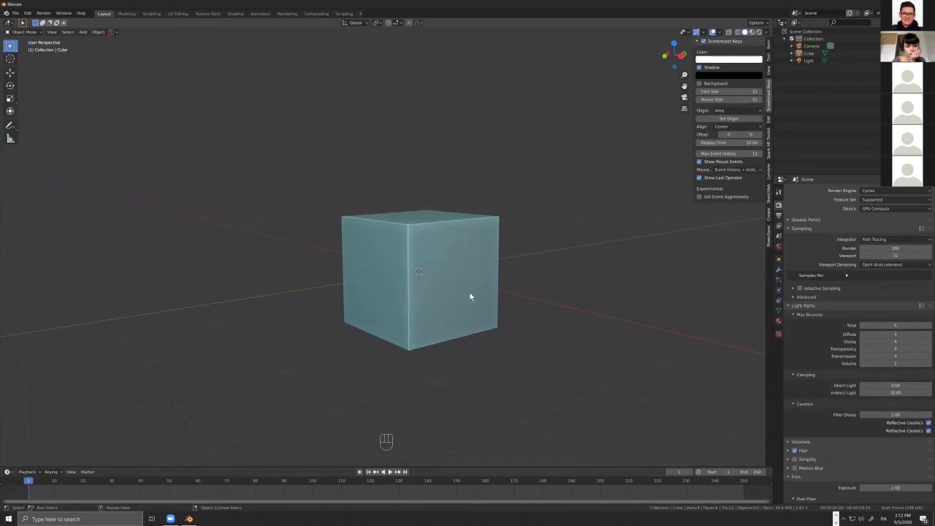
- Delete the default cube and add a new mesh cube at the origin
{"action": "left_click", "coordinate": [476, 285]}
{"action": "key", "text": "x"}
{"action": "key", "text": "shift+a"}
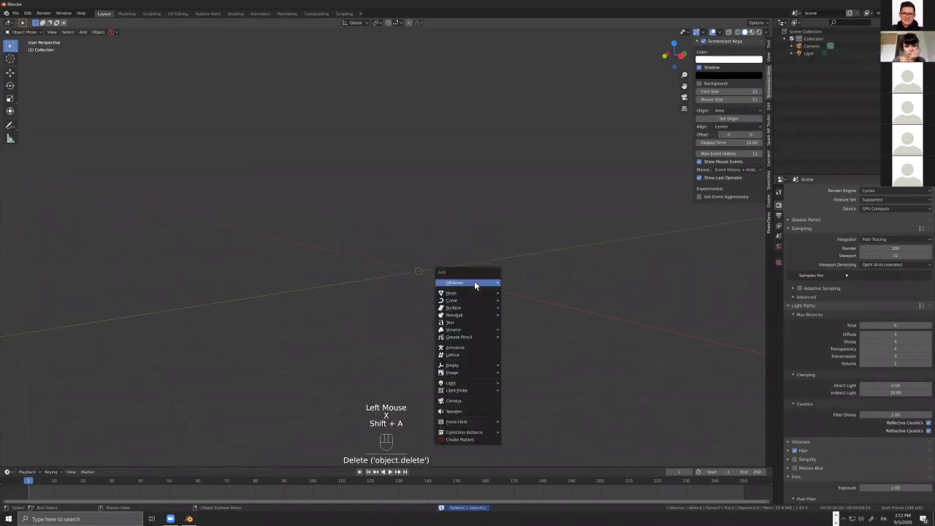
{"action": "mouse_move", "coordinate": [476, 295]}
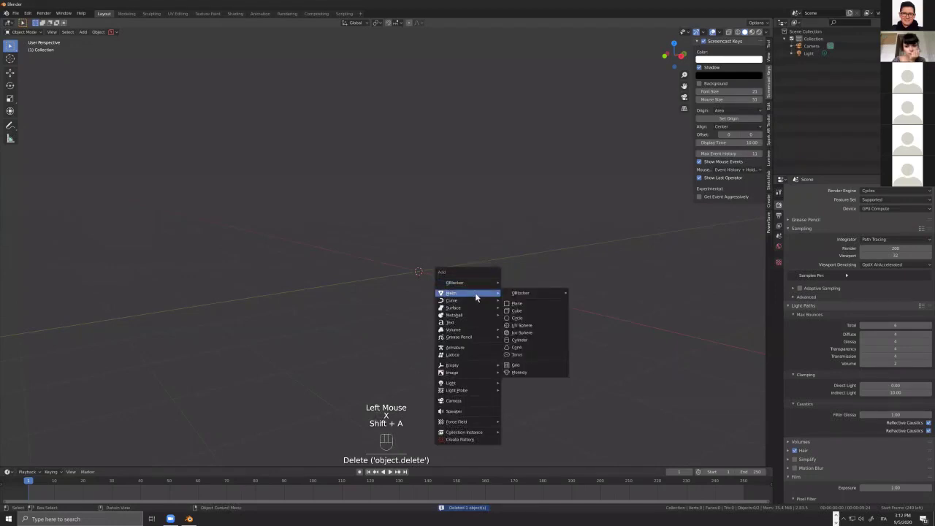
{"action": "left_click", "coordinate": [523, 314]}
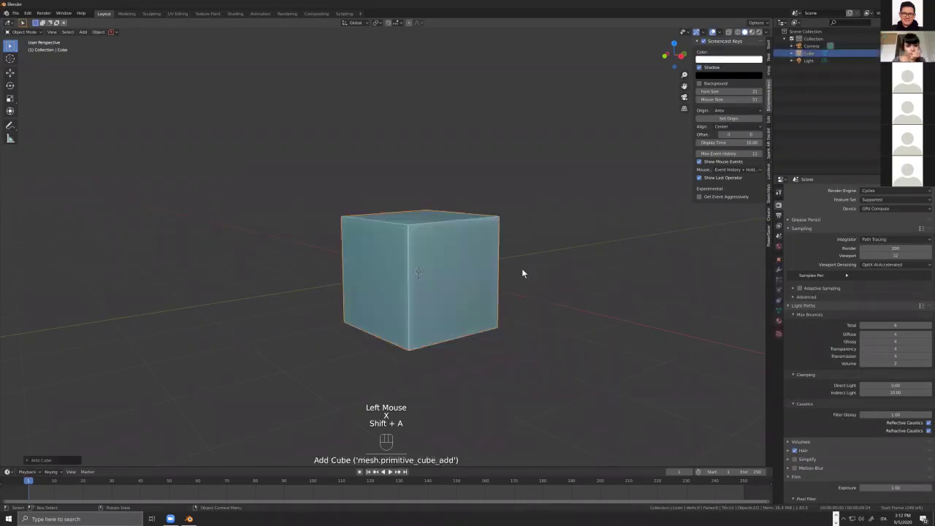
- Draw an annotation arrow pointing at the viewport's Add command and look through the object types it offers
{"action": "middle_click_drag", "start_coordinate": [444, 296], "coordinate": [175, 137]}
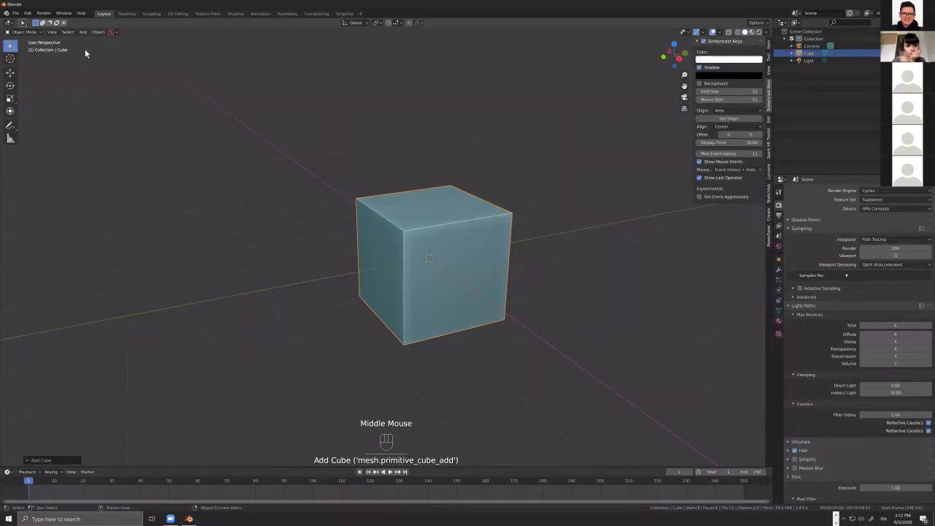
{"action": "key", "text": "d"}
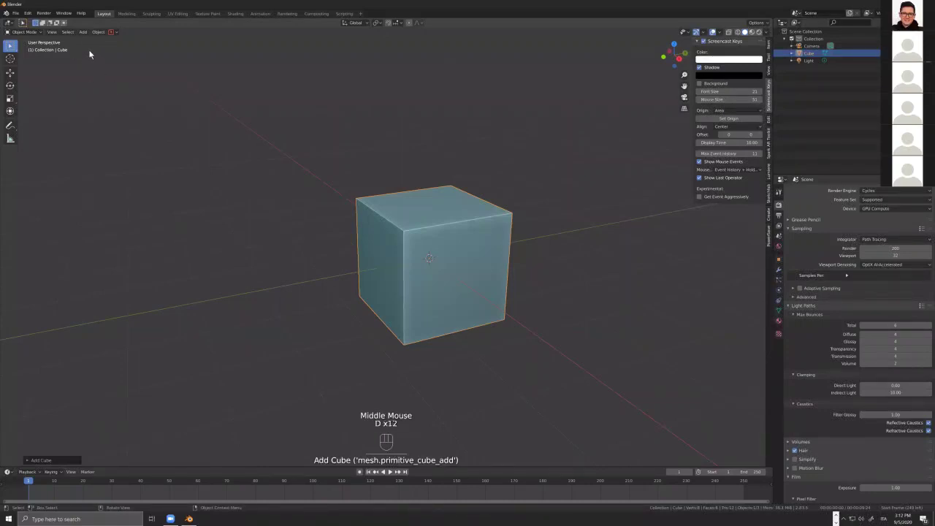
{"action": "mouse_move", "coordinate": [105, 82]}
{"action": "left_mouse_down"}
{"action": "mouse_move", "coordinate": [85, 44]}
{"action": "mouse_move", "coordinate": [81, 56]}
{"action": "left_mouse_up"}
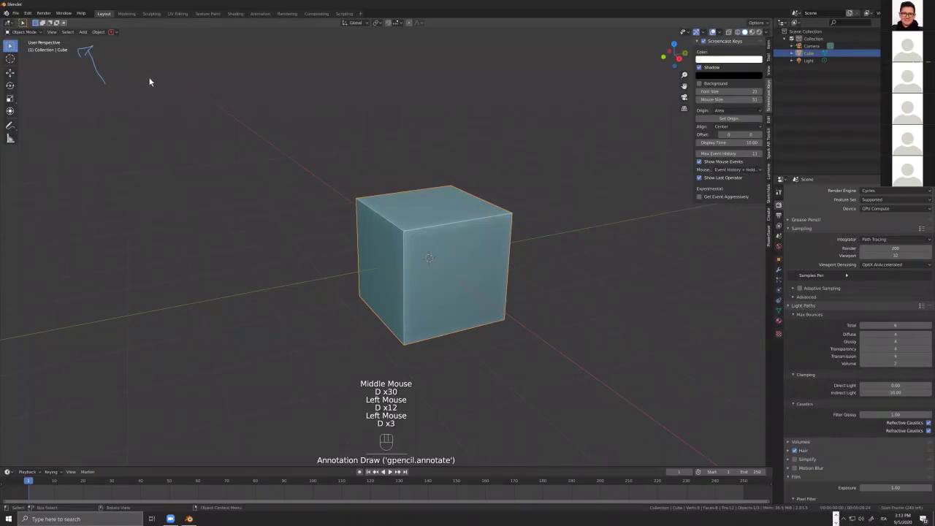
{"action": "left_click", "coordinate": [83, 32]}
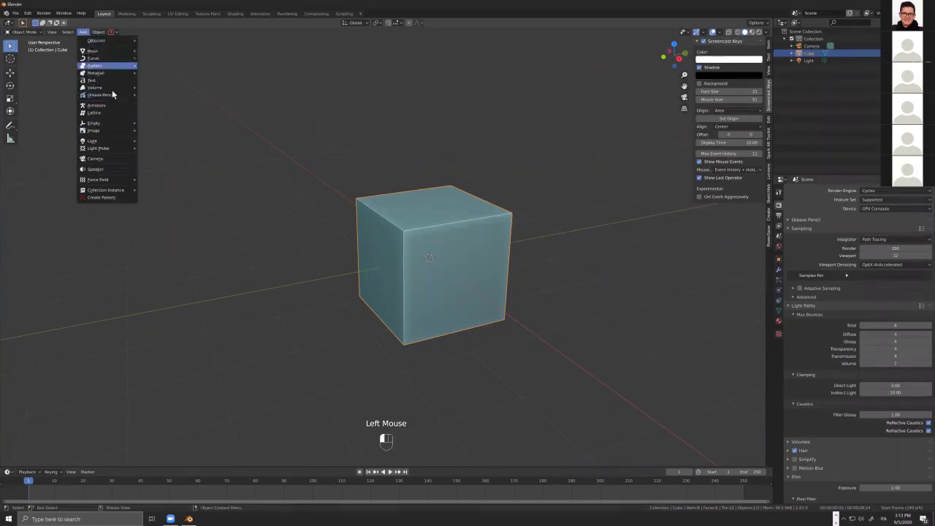
{"action": "key", "text": "shift+a"}
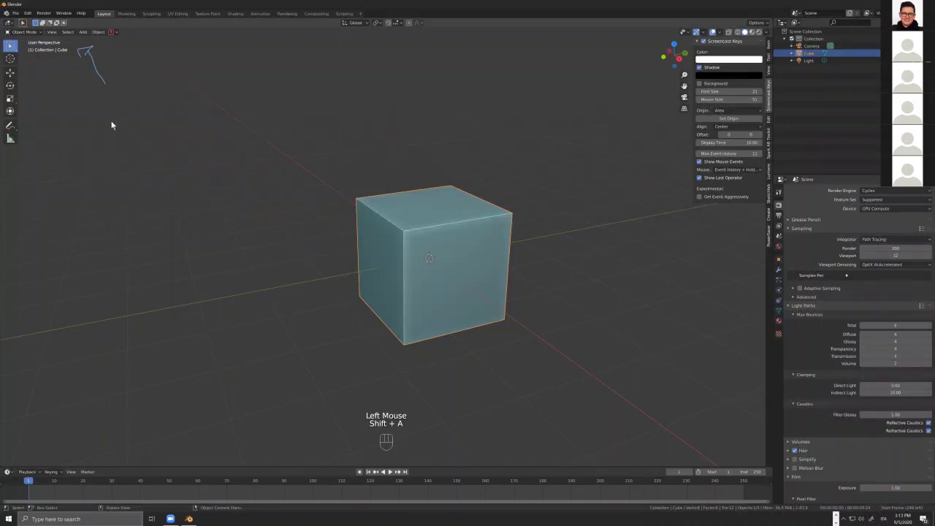
- Erase the annotation arrow from the viewport
{"action": "key", "text": "d"}
{"action": "mouse_move", "coordinate": [126, 92]}
{"action": "right_mouse_down"}
{"action": "mouse_move", "coordinate": [108, 90]}
{"action": "mouse_move", "coordinate": [77, 47]}
{"action": "right_mouse_up"}
{"action": "key", "text": "d"}
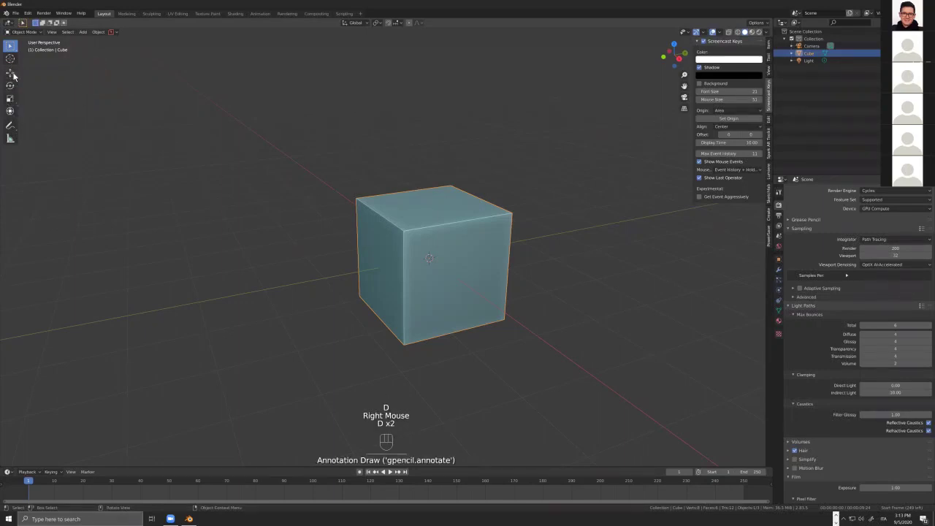
- Use the Move tool to raise the selected cube along the Z axis
{"action": "left_click", "coordinate": [418, 205]}
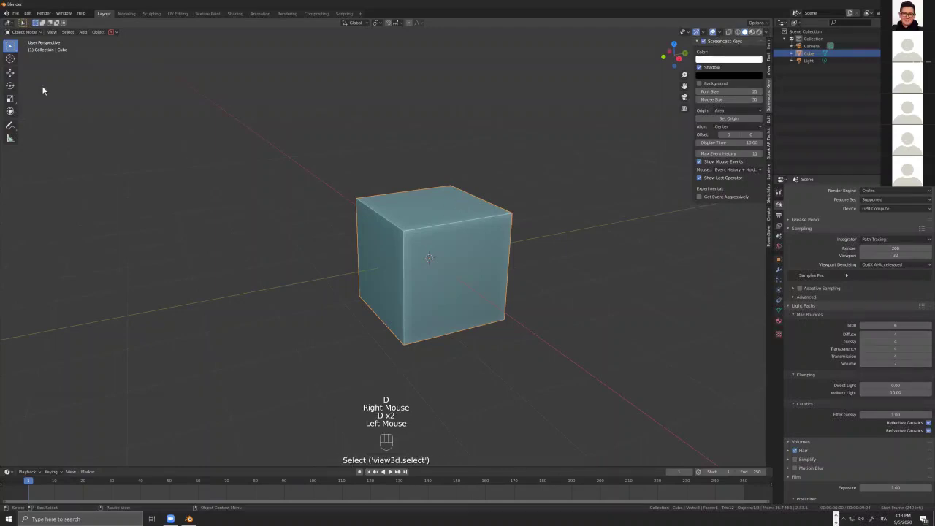
{"action": "left_click", "coordinate": [11, 73]}
{"action": "left_click_drag", "start_coordinate": [429, 225], "coordinate": [429, 199]}
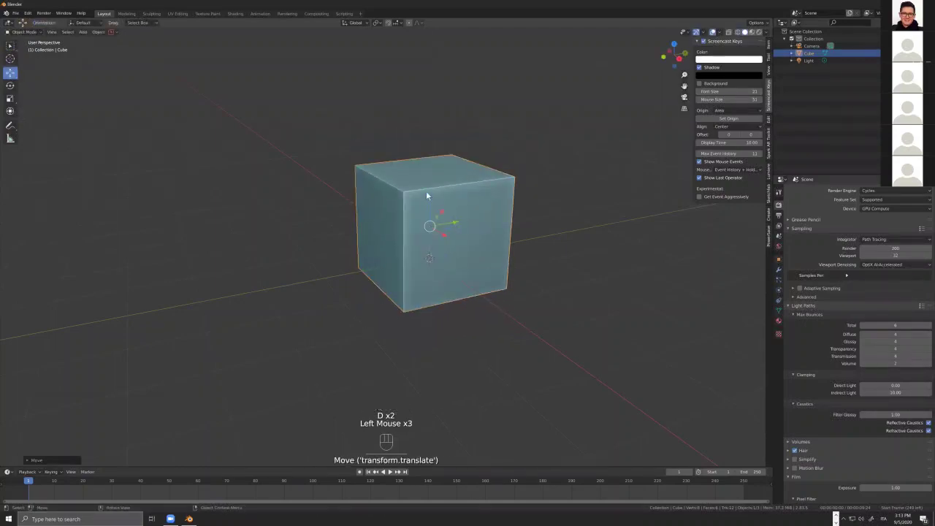
- Move the cube along the Y axis, away from the world origin and back over it
{"action": "scroll", "coordinate": [435, 212], "scroll_direction": "up", "scroll_amount": 2}
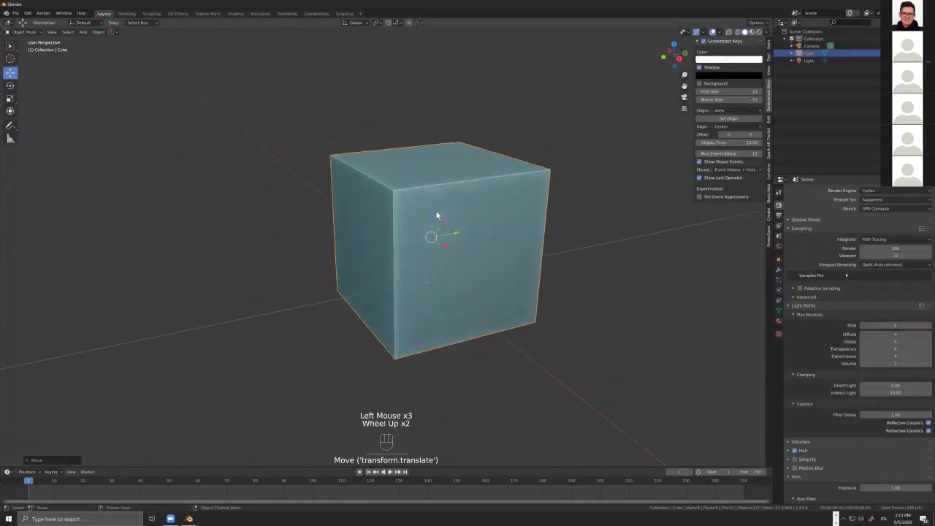
{"action": "scroll", "coordinate": [457, 231], "scroll_direction": "up", "scroll_amount": 3}
{"action": "scroll", "coordinate": [453, 232], "scroll_direction": "down", "scroll_amount": 4}
{"action": "left_click", "coordinate": [363, 252]}
{"action": "left_click_drag", "start_coordinate": [362, 252], "coordinate": [402, 218]}
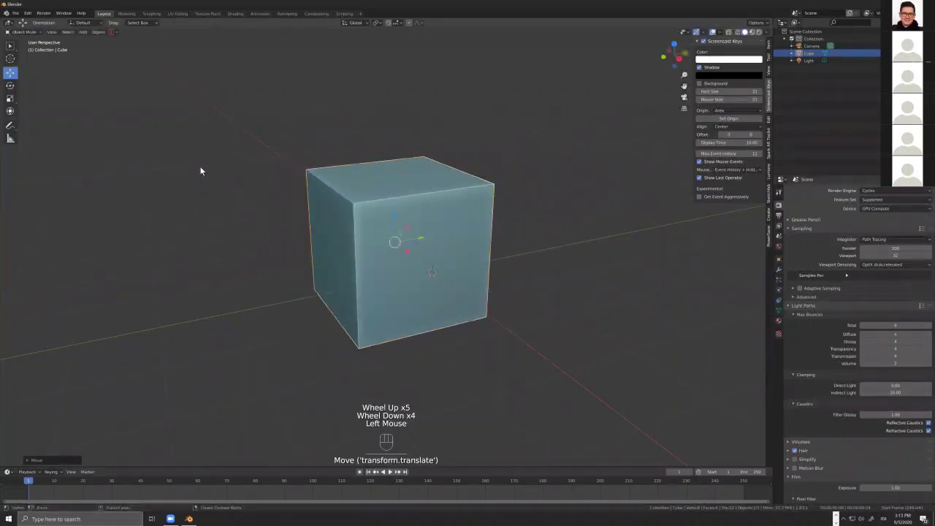
{"action": "scroll", "coordinate": [414, 237], "scroll_direction": "up", "scroll_amount": 1}
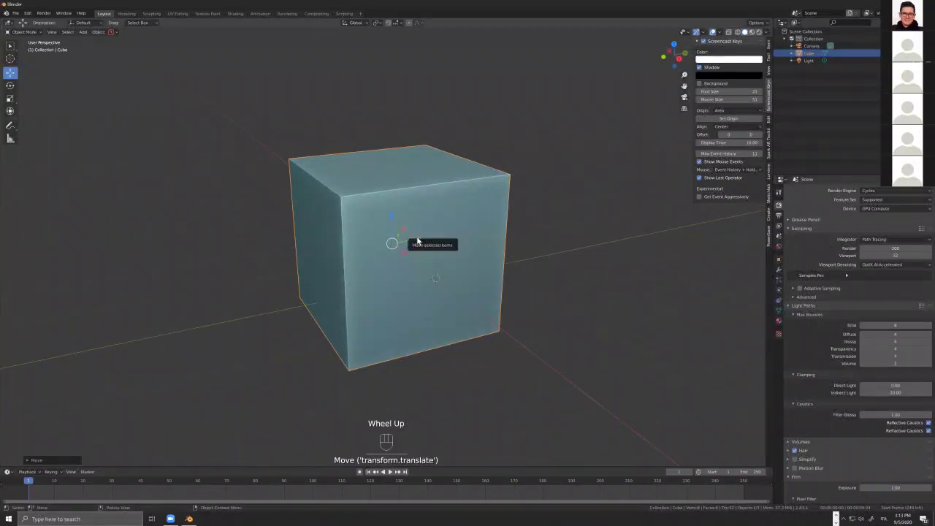
{"action": "left_click_drag", "start_coordinate": [417, 241], "coordinate": [442, 249]}
{"action": "scroll", "coordinate": [431, 206], "scroll_direction": "up", "scroll_amount": 2}
{"action": "scroll", "coordinate": [248, 200], "scroll_direction": "down", "scroll_amount": 1}
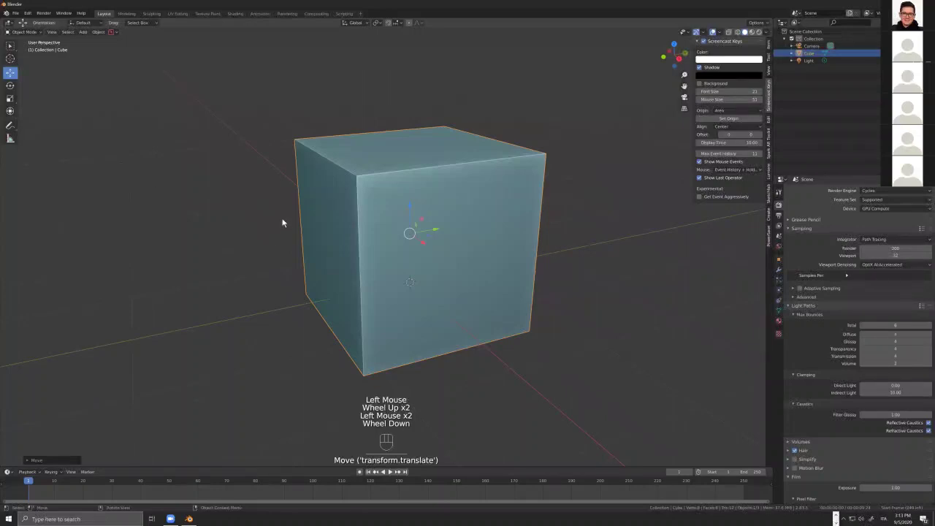
- Try the Scale tool by stretching the cube along the Y and Z axes, and undo both resizes
{"action": "left_click", "coordinate": [10, 86]}
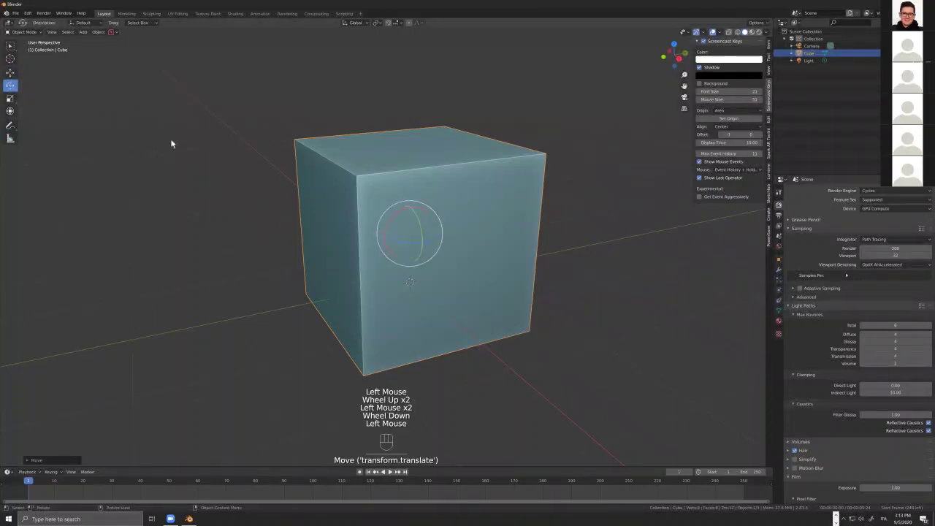
{"action": "left_click", "coordinate": [10, 98]}
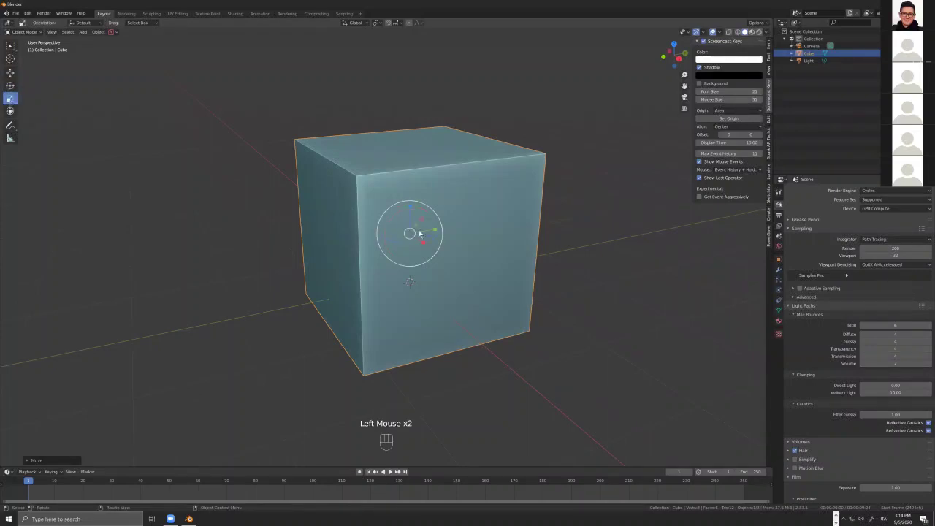
{"action": "left_click_drag", "start_coordinate": [436, 232], "coordinate": [409, 212]}
{"action": "left_click", "coordinate": [409, 208]}
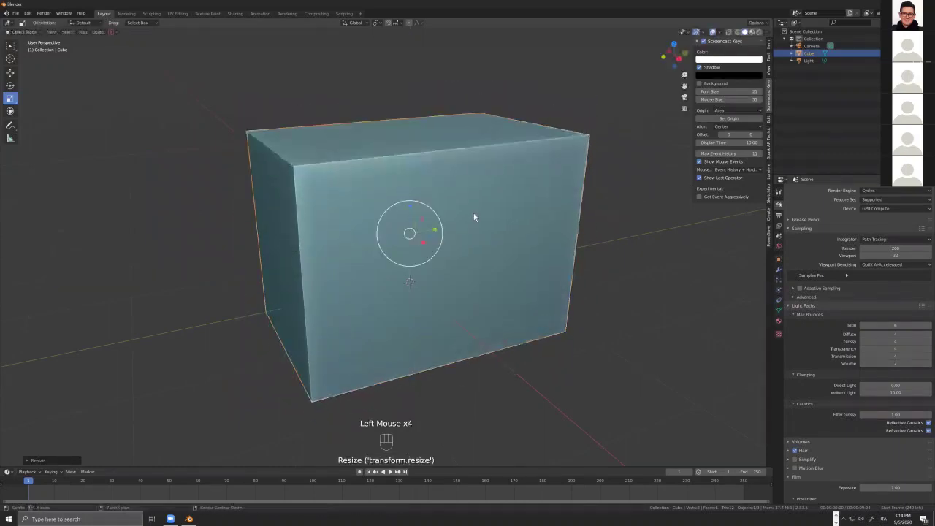
{"action": "key", "text": "ctrl+z"}
{"action": "key", "text": "ctrl+z"}
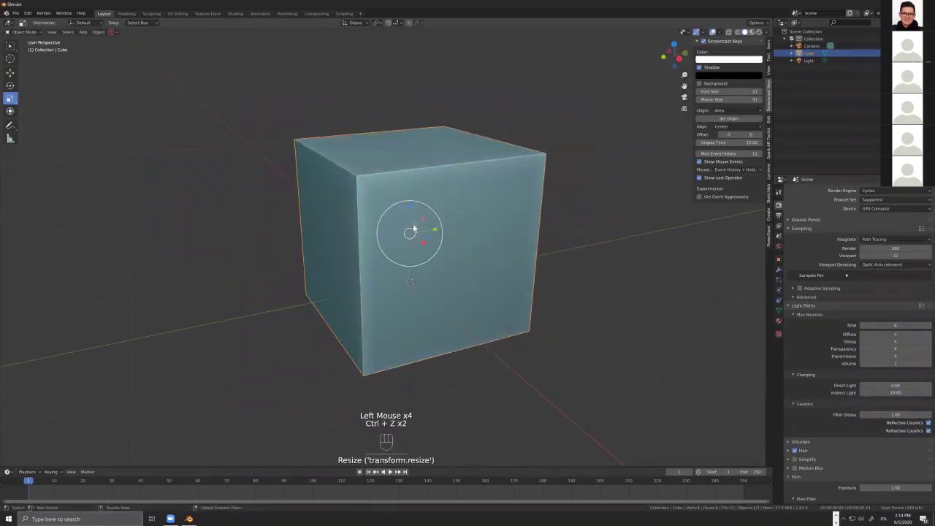
- Draw an annotation arrow pointing at the Object Mode selector
{"action": "key", "text": "d"}
{"action": "key", "text": "d"}
{"action": "mouse_move", "coordinate": [40, 60]}
{"action": "left_mouse_down"}
{"action": "mouse_move", "coordinate": [75, 94]}
{"action": "mouse_move", "coordinate": [41, 47]}
{"action": "mouse_move", "coordinate": [37, 76]}
{"action": "mouse_move", "coordinate": [41, 57]}
{"action": "left_mouse_up"}
{"action": "key", "text": "d"}
{"action": "key", "text": "d"}
{"action": "key", "text": "d"}
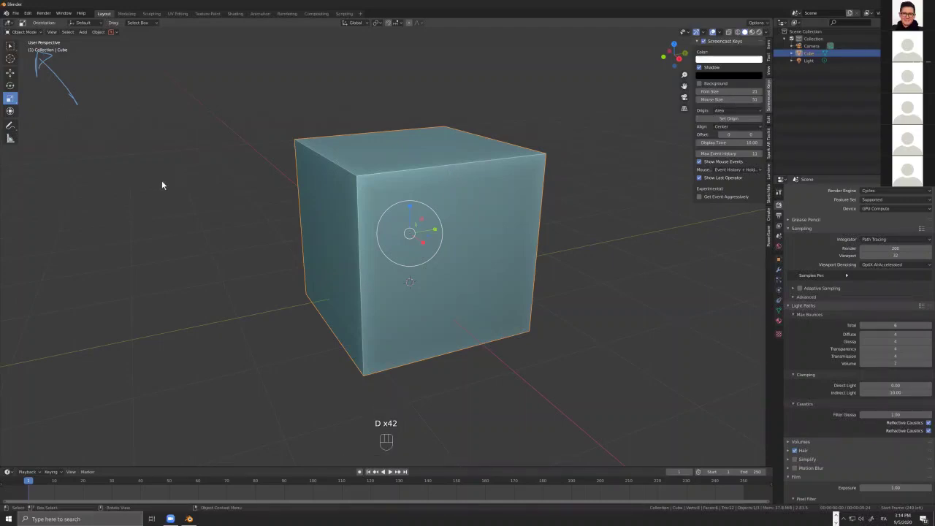
- Switch the cube to Edit Mode and select individual vertices on its upper corners
{"action": "left_click", "coordinate": [24, 32]}
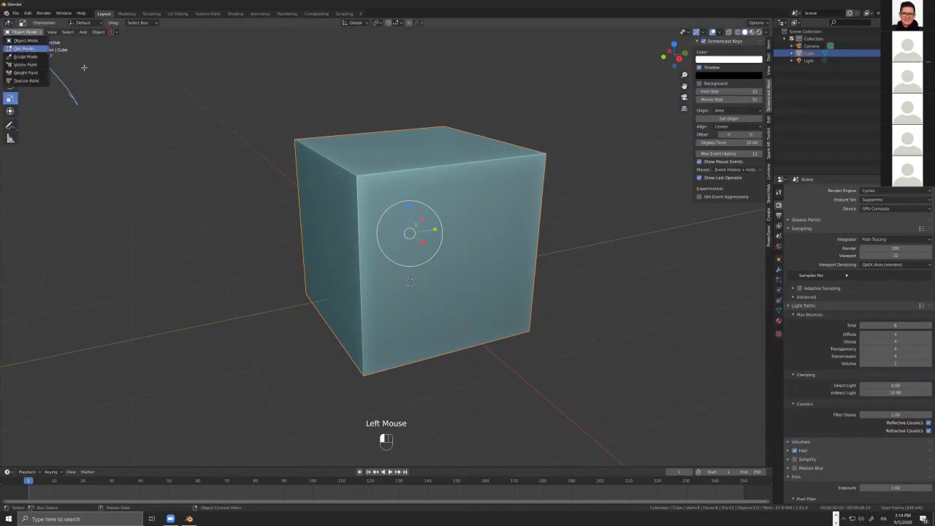
{"action": "left_click", "coordinate": [24, 48]}
{"action": "left_click", "coordinate": [380, 154]}
{"action": "left_click", "coordinate": [300, 137]}
{"action": "left_click", "coordinate": [453, 122]}
{"action": "left_click", "coordinate": [454, 122]}
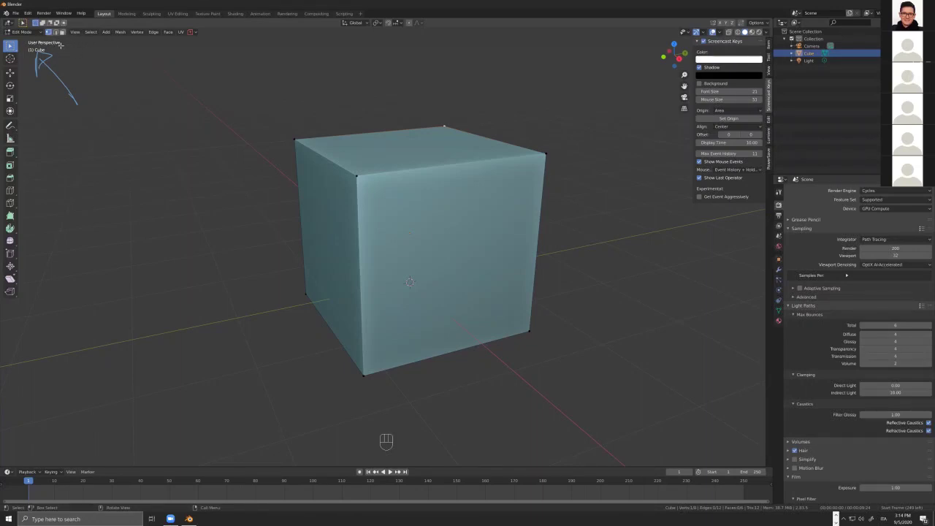
- Erase the old annotation and draw a new arrow pointing at the mesh selection modes
{"action": "right_click_drag", "start_coordinate": [59, 50], "coordinate": [60, 79]}
{"action": "right_click_drag", "start_coordinate": [40, 63], "coordinate": [73, 104]}
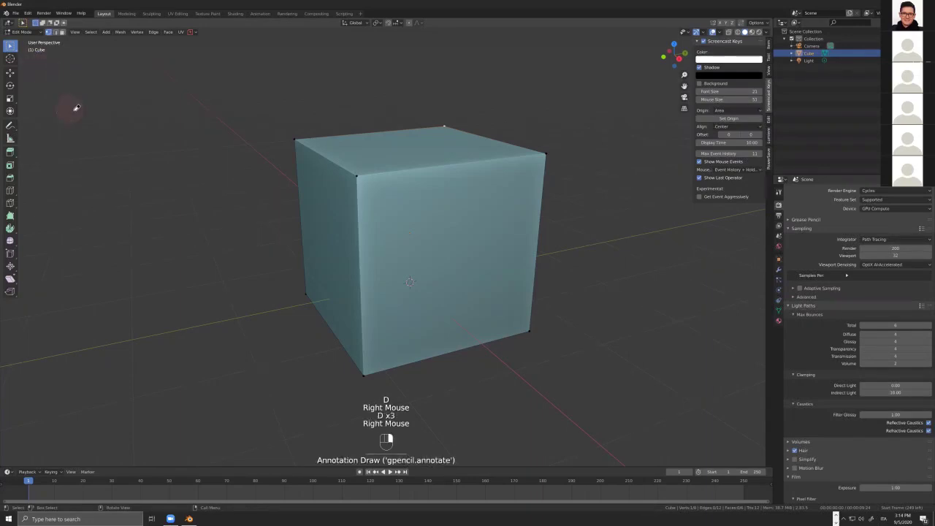
{"action": "left_click", "coordinate": [71, 84]}
{"action": "mouse_move", "coordinate": [63, 55]}
{"action": "left_mouse_down"}
{"action": "mouse_move", "coordinate": [68, 95]}
{"action": "mouse_move", "coordinate": [80, 49]}
{"action": "left_mouse_up"}
{"action": "key", "text": "d"}
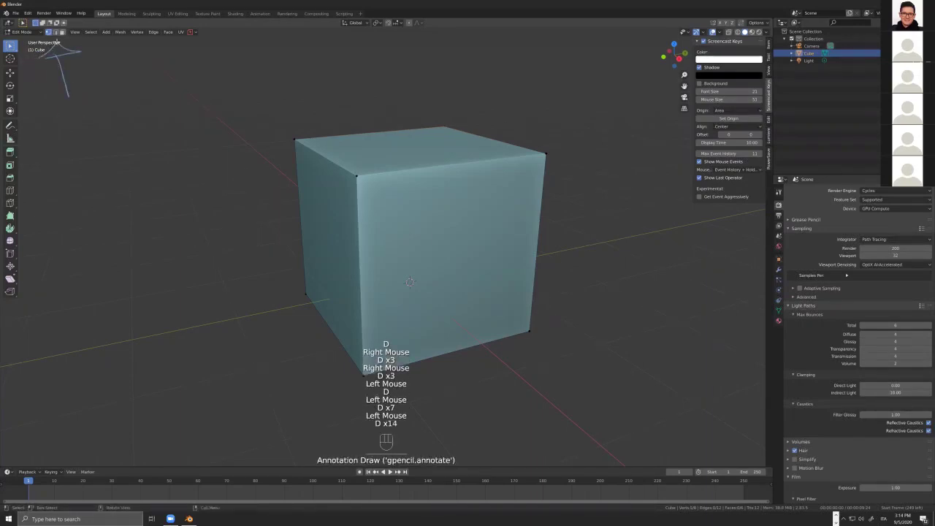
- Change the mesh selection mode to edges and to faces, and pick faces on the cube
{"action": "left_click", "coordinate": [55, 32]}
{"action": "left_click", "coordinate": [63, 32]}
{"action": "left_click", "coordinate": [63, 32]}
{"action": "left_click", "coordinate": [434, 156]}
{"action": "left_click", "coordinate": [354, 211]}
{"action": "left_click", "coordinate": [453, 147]}
- Select several faces around the cube one at a time, finishing with the top face
{"action": "middle_click_drag", "start_coordinate": [547, 202], "coordinate": [507, 219]}
{"action": "left_click", "coordinate": [378, 207]}
{"action": "left_click", "coordinate": [378, 207]}
{"action": "middle_click_drag", "start_coordinate": [378, 207], "coordinate": [148, 147]}
{"action": "left_click", "coordinate": [430, 310]}
{"action": "left_click", "coordinate": [427, 240]}
{"action": "left_click", "coordinate": [365, 219]}
- Draw an annotation arrow pointing at the selection tool
{"action": "mouse_move", "coordinate": [53, 59]}
{"action": "left_mouse_down"}
{"action": "mouse_move", "coordinate": [97, 71]}
{"action": "mouse_move", "coordinate": [25, 56]}
{"action": "left_mouse_up"}
{"action": "key", "text": "d"}
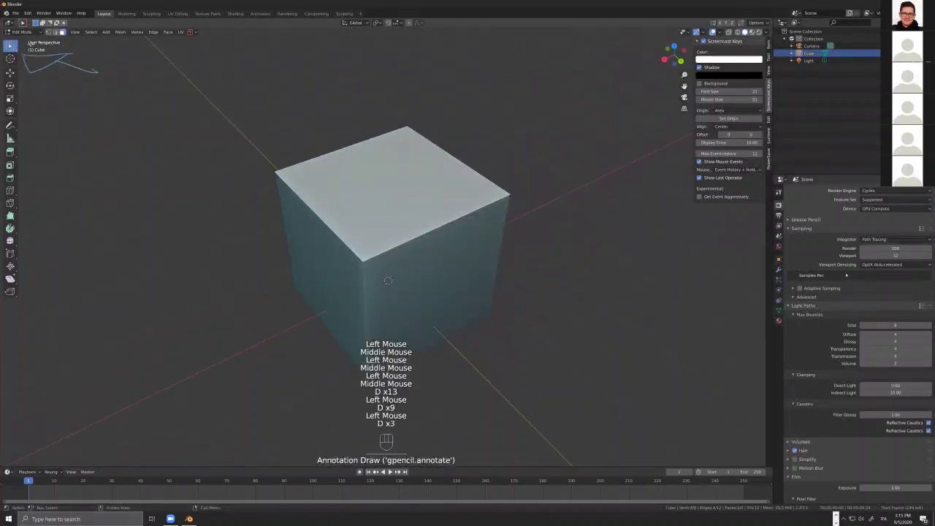
- Change the selection tool to Select Lasso and lasso the cube's top and visible side faces
{"action": "left_click", "coordinate": [13, 47]}
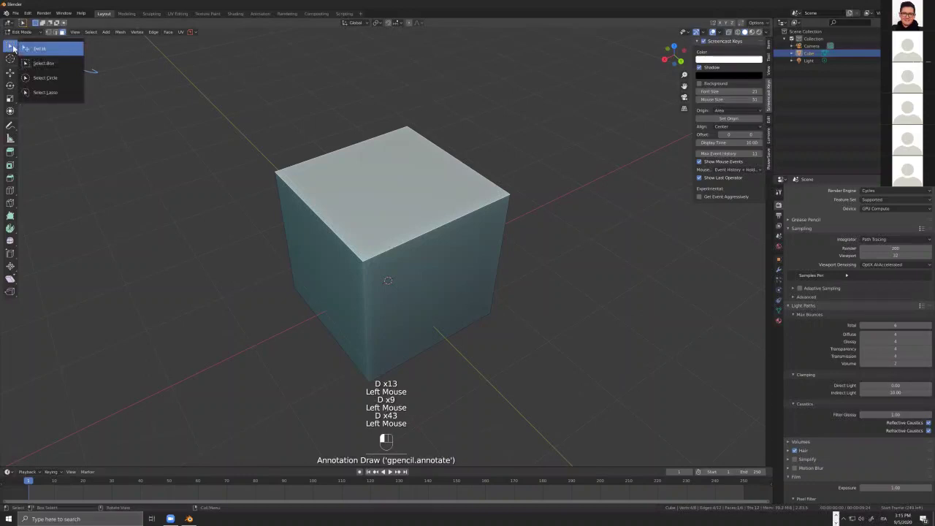
{"action": "left_click", "coordinate": [58, 93]}
{"action": "left_click", "coordinate": [419, 98]}
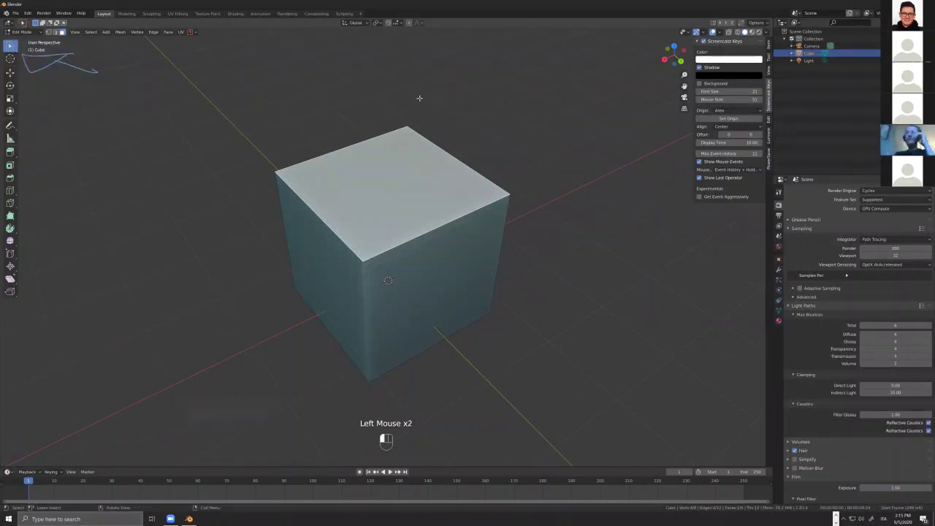
{"action": "mouse_move", "coordinate": [419, 97]}
{"action": "left_mouse_down"}
{"action": "mouse_move", "coordinate": [559, 182]}
{"action": "mouse_move", "coordinate": [428, 91]}
{"action": "mouse_move", "coordinate": [347, 76]}
{"action": "left_mouse_up"}
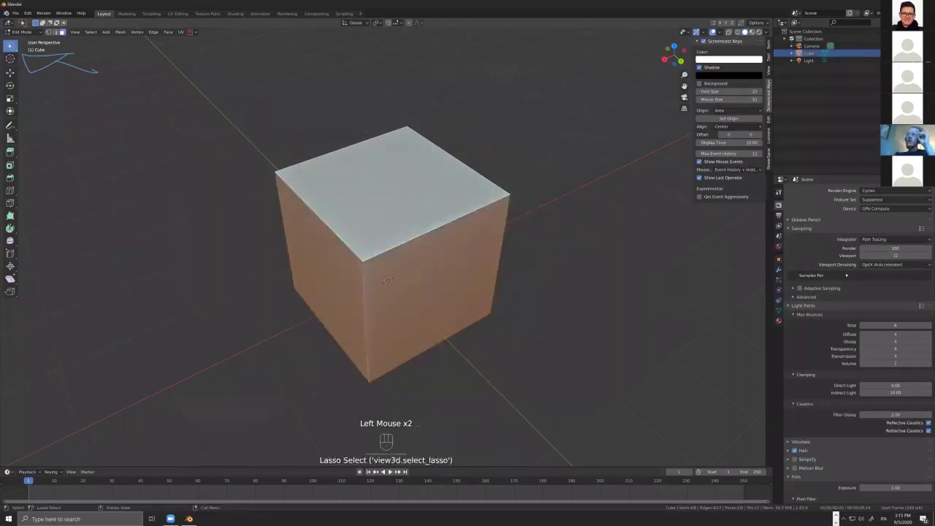
- Activate the Move tool and set the mesh selection mode to vertices
{"action": "mouse_move", "coordinate": [517, 173]}
{"action": "middle_mouse_down"}
{"action": "mouse_move", "coordinate": [521, 163]}
{"action": "mouse_move", "coordinate": [508, 161]}
{"action": "middle_mouse_up"}
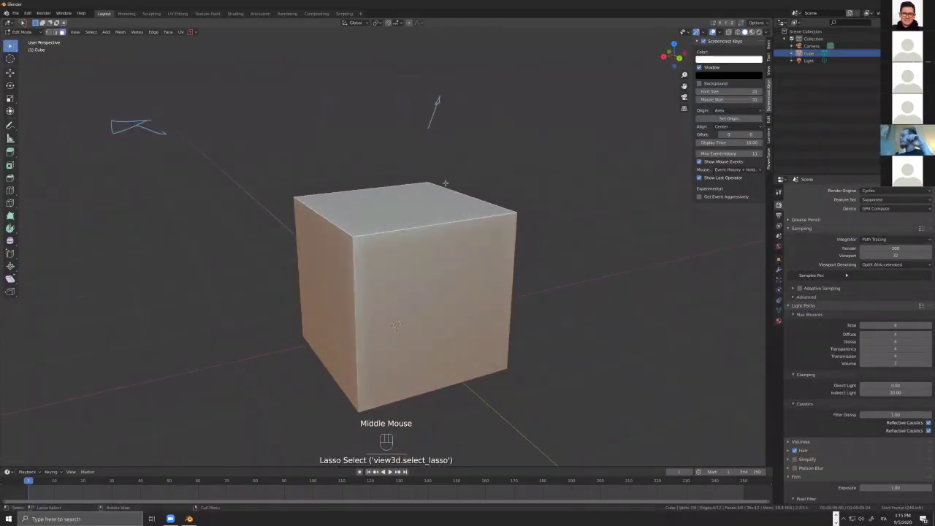
{"action": "left_click", "coordinate": [10, 72]}
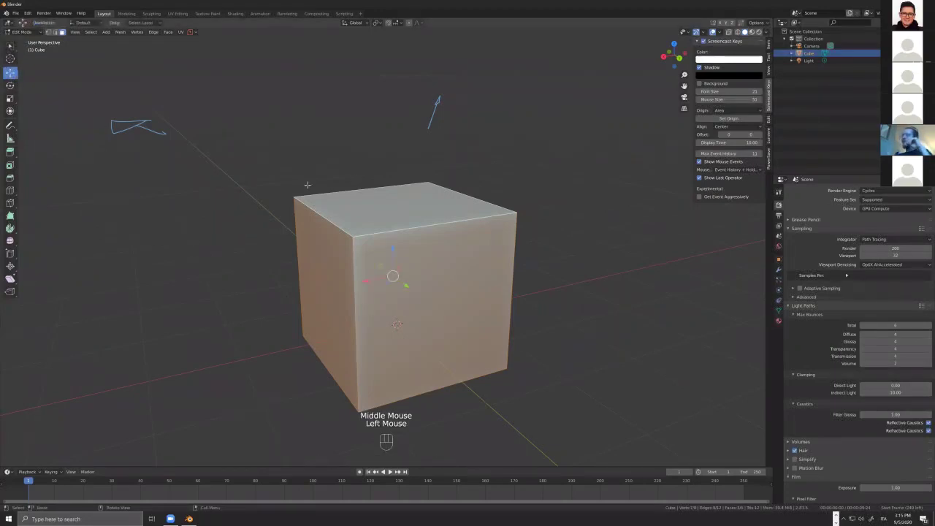
{"action": "key", "text": "1"}
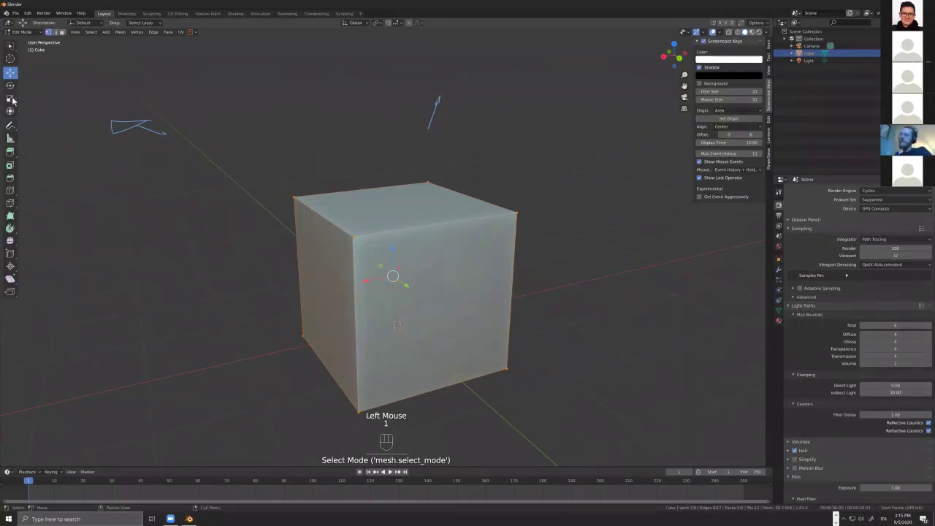
- Select two adjacent top corner vertices of the cube one after the other and move each one downward
{"action": "left_click", "coordinate": [291, 196]}
{"action": "left_click_drag", "start_coordinate": [294, 173], "coordinate": [355, 315]}
{"action": "left_click", "coordinate": [350, 239]}
{"action": "left_click", "coordinate": [350, 238]}
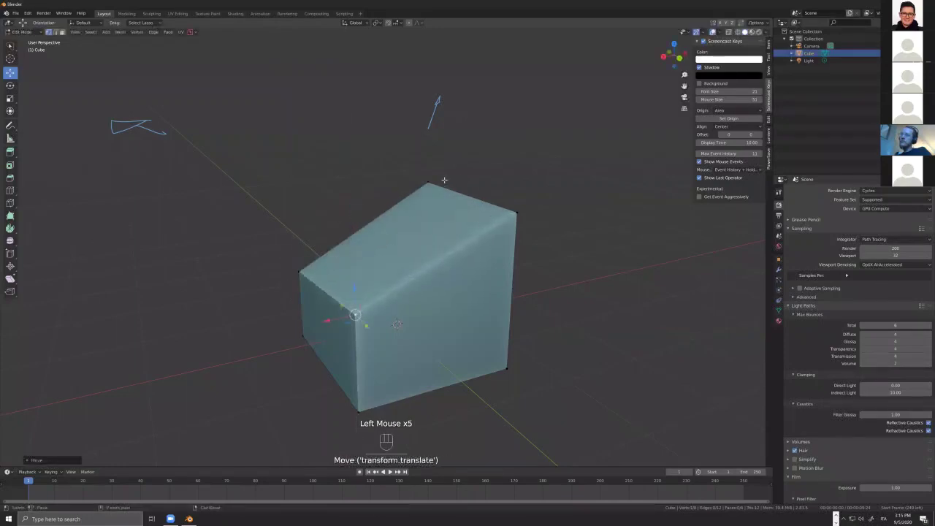
- Undo both corner vertex moves and the selection changes made with them
{"action": "key", "text": "ctrl+z"}
{"action": "key", "text": "ctrl+z"}
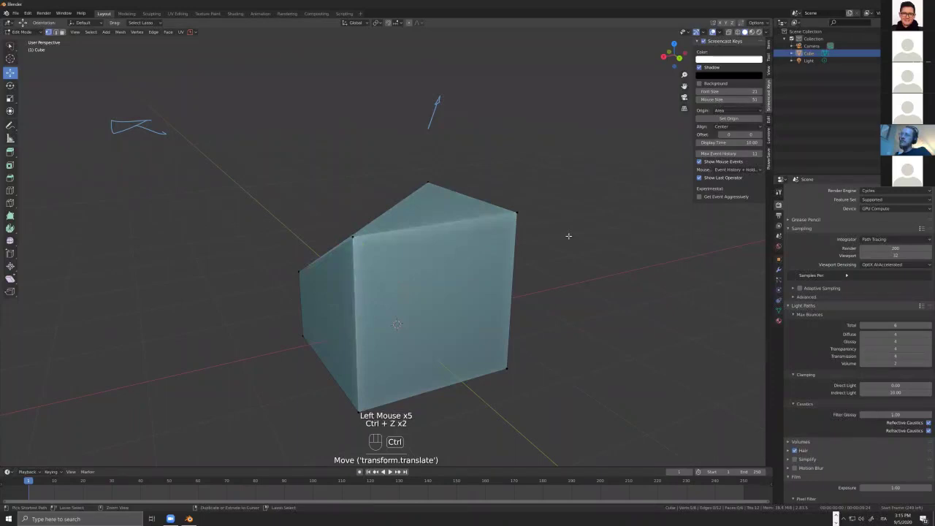
{"action": "key", "text": "ctrl+z"}
{"action": "key", "text": "ctrl+z"}
{"action": "key", "text": "ctrl+z"}
{"action": "key", "text": "ctrl+z"}
{"action": "key", "text": "ctrl+z"}
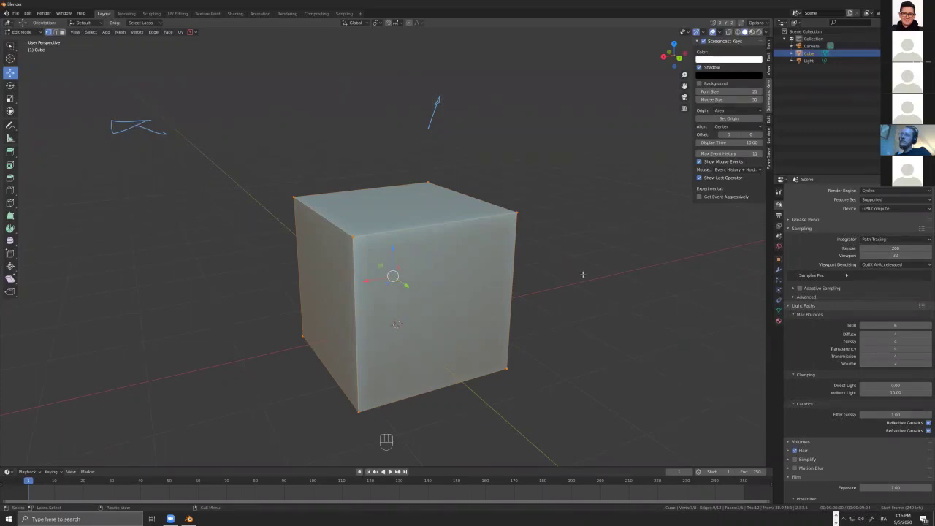
- Leave and re-enter Edit Mode, and subdivide the whole cube mesh
{"action": "key", "text": "Tab"}
{"action": "key", "text": "Tab"}
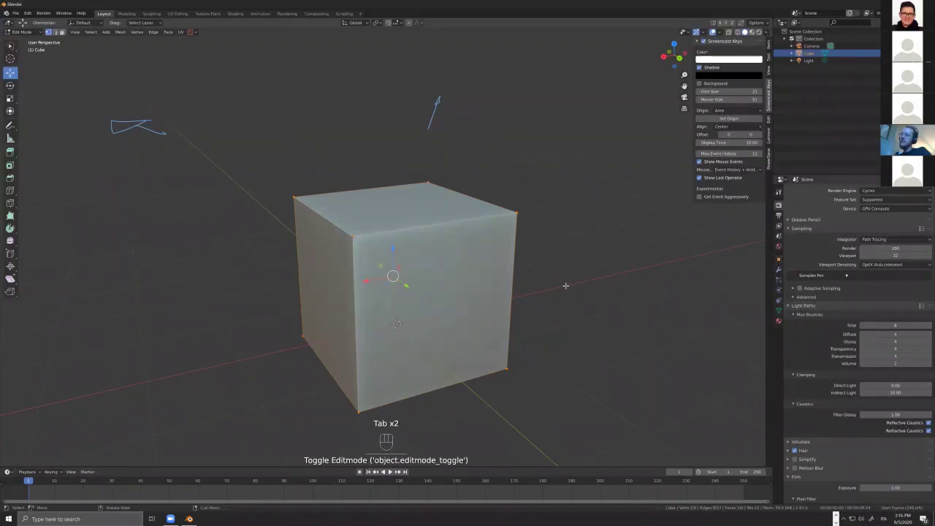
{"action": "scroll", "coordinate": [384, 140], "scroll_direction": "up", "scroll_amount": 2}
{"action": "middle_click_drag", "start_coordinate": [384, 140], "coordinate": [390, 219]}
{"action": "scroll", "coordinate": [401, 131], "scroll_direction": "up", "scroll_amount": 3}
{"action": "middle_click_drag", "start_coordinate": [401, 131], "coordinate": [439, 294]}
{"action": "scroll", "coordinate": [411, 150], "scroll_direction": "down", "scroll_amount": 4}
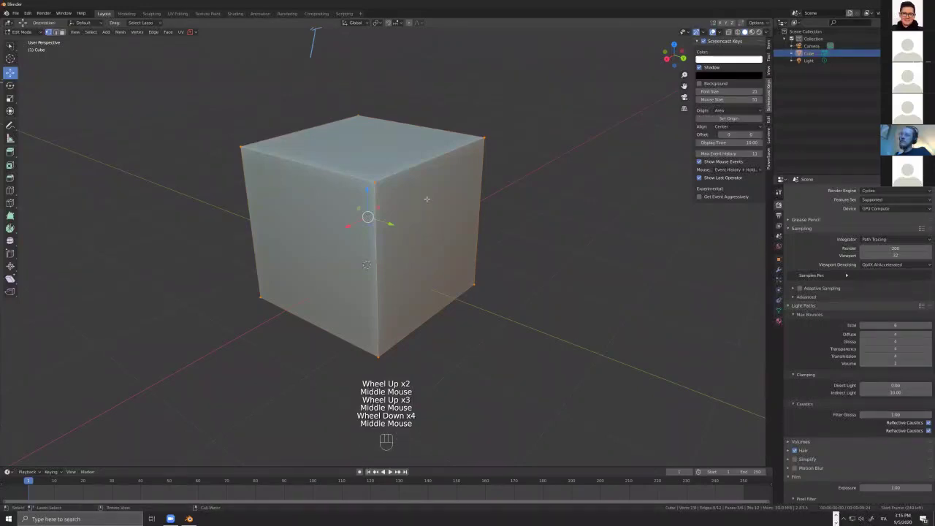
{"action": "middle_click_drag", "start_coordinate": [443, 187], "coordinate": [537, 169]}
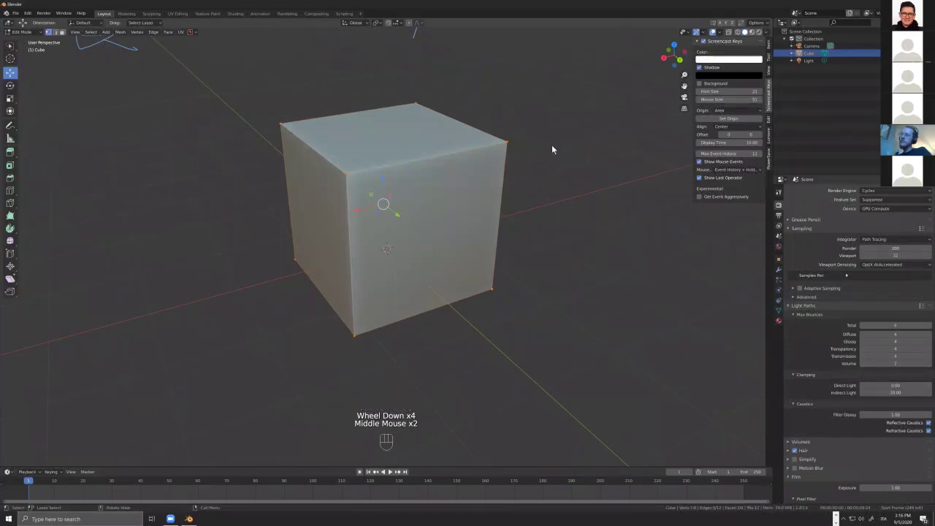
{"action": "right_click", "coordinate": [553, 148]}
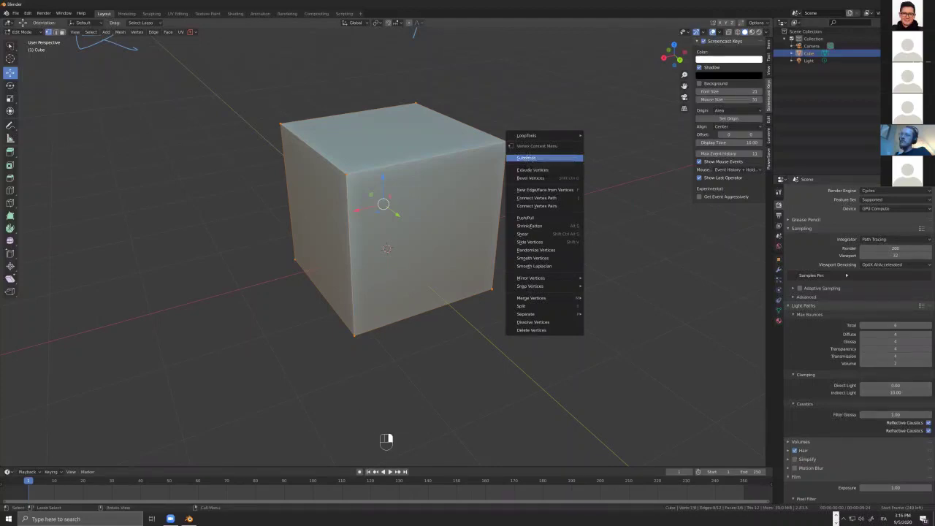
{"action": "left_click", "coordinate": [527, 158]}
{"action": "middle_click_drag", "start_coordinate": [430, 221], "coordinate": [448, 219]}
{"action": "key", "text": "e"}
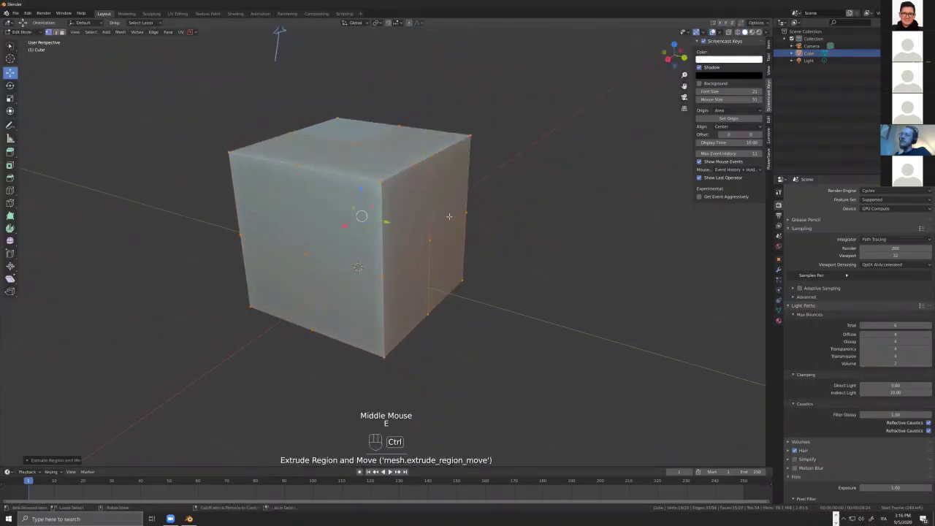
{"action": "key", "text": "ctrl+z"}
- Set the mesh selection mode to faces and select one upper quarter face on the side of the subdivided cube
{"action": "key", "text": "3"}
{"action": "left_click", "coordinate": [408, 212]}
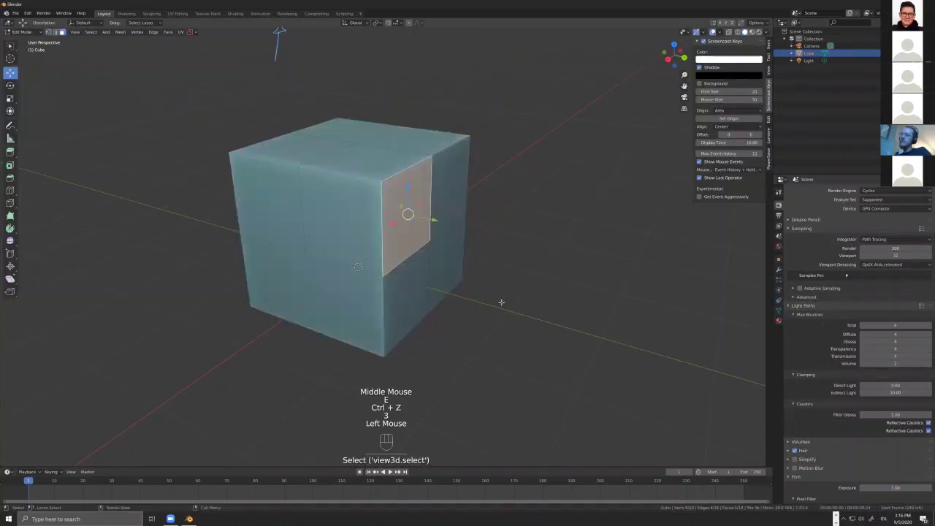
{"action": "key", "text": "3"}
{"action": "key", "text": "3"}
{"action": "scroll", "coordinate": [358, 267], "scroll_direction": "up", "scroll_amount": 2}
{"action": "middle_click_drag", "start_coordinate": [358, 267], "coordinate": [459, 255]}
{"action": "scroll", "coordinate": [458, 255], "scroll_direction": "down", "scroll_amount": 1}
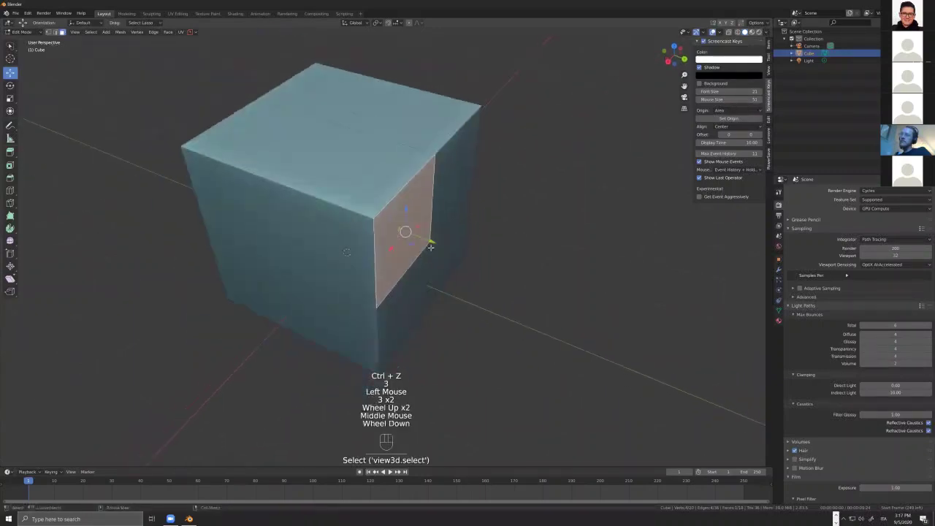
- Try extruding the selected quarter face outward and moving it along the Y axis without extruding, undoing each attempt
{"action": "key", "text": "e"}
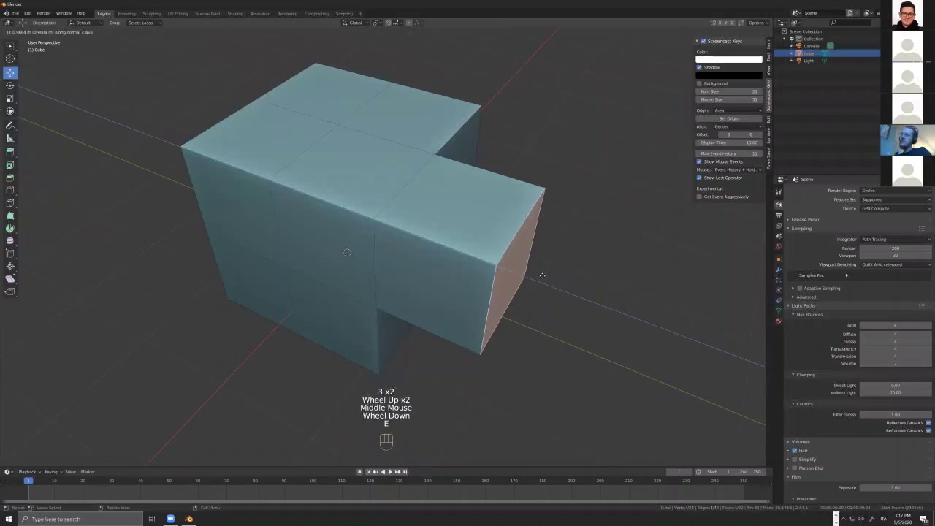
{"action": "left_click", "coordinate": [543, 325]}
{"action": "middle_click_drag", "start_coordinate": [542, 325], "coordinate": [488, 294]}
{"action": "key", "text": "ctrl+z"}
{"action": "left_click_drag", "start_coordinate": [488, 294], "coordinate": [533, 305]}
{"action": "key", "text": "ctrl+z"}
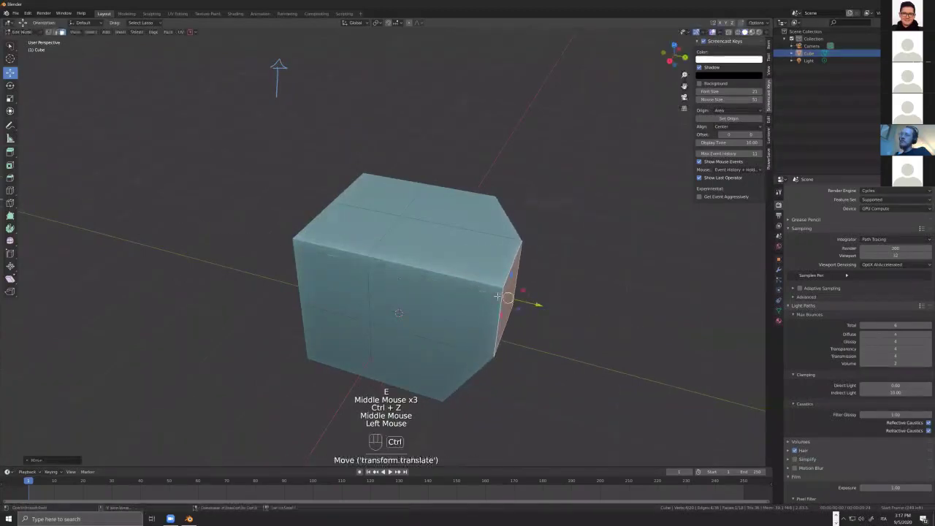
- Extrude the quarter face outward along its normal, inspect the shape from several sides and undo the extrusion
{"action": "key", "text": "e"}
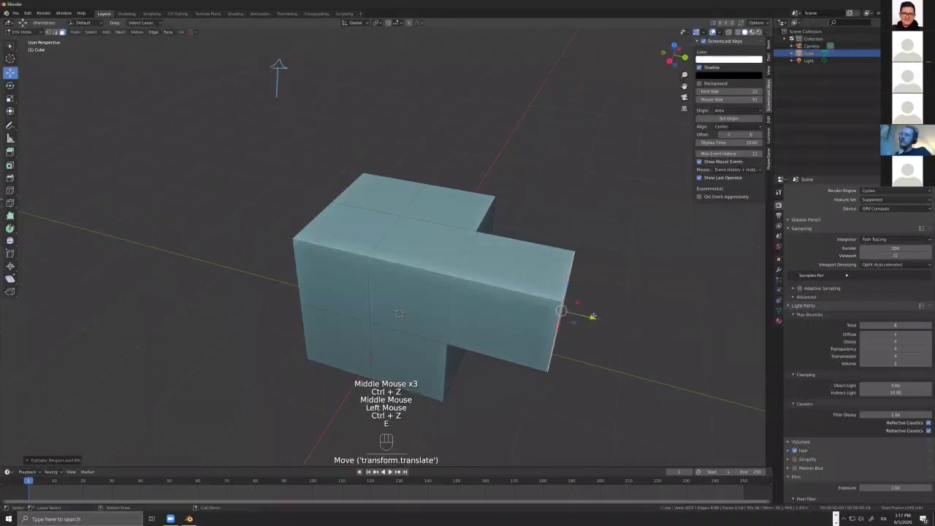
{"action": "left_click", "coordinate": [589, 316]}
{"action": "middle_click_drag", "start_coordinate": [589, 315], "coordinate": [591, 306]}
{"action": "middle_click_drag", "start_coordinate": [401, 322], "coordinate": [667, 297]}
{"action": "scroll", "coordinate": [605, 341], "scroll_direction": "down", "scroll_amount": 1}
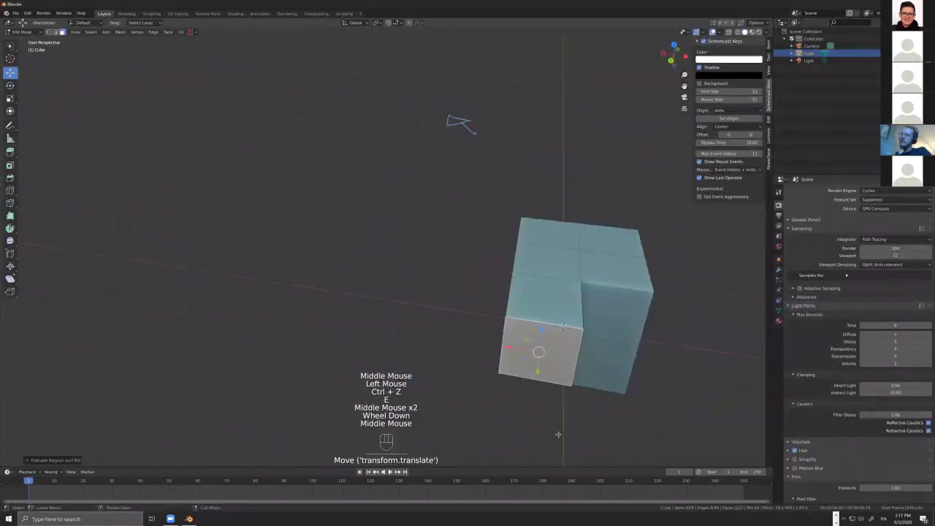
{"action": "middle_click_drag", "start_coordinate": [558, 434], "coordinate": [627, 305]}
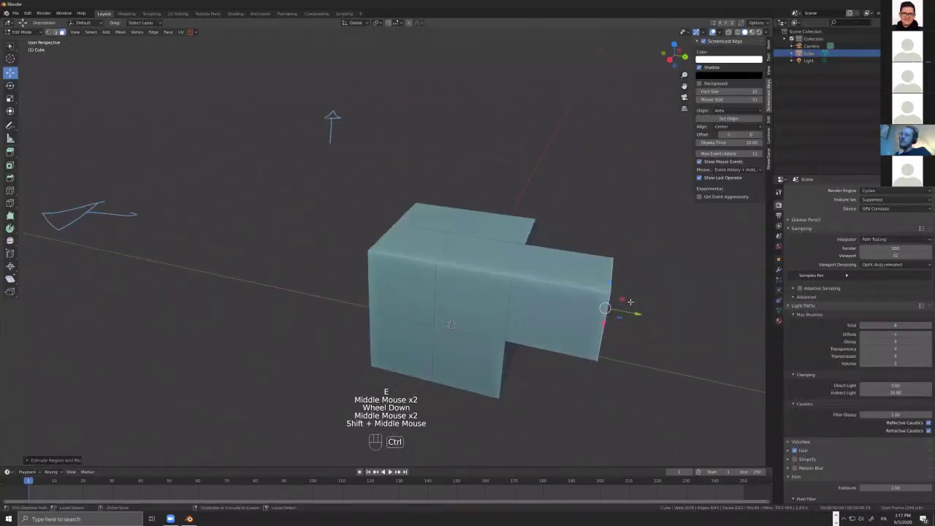
{"action": "key", "text": "ctrl+z"}
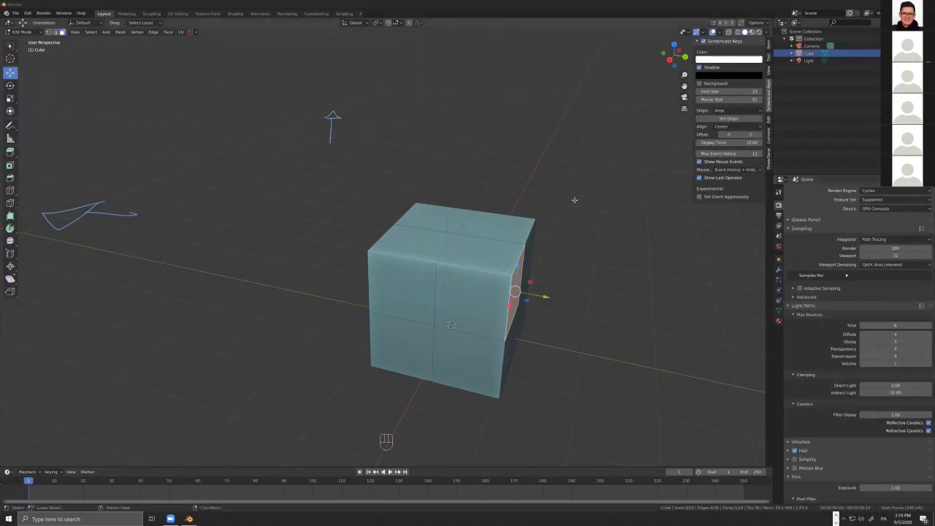
- Return to Object Mode and open the Blender file rendering settings.blend
{"action": "left_click", "coordinate": [429, 184]}
{"action": "key", "text": "Tab"}
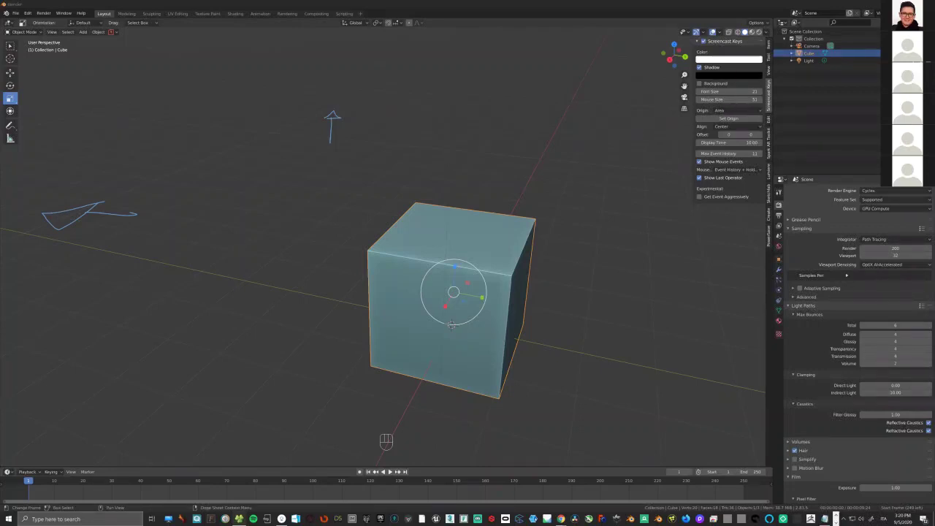
{"action": "left_click_drag", "start_coordinate": [100, 344], "coordinate": [510, 205]}
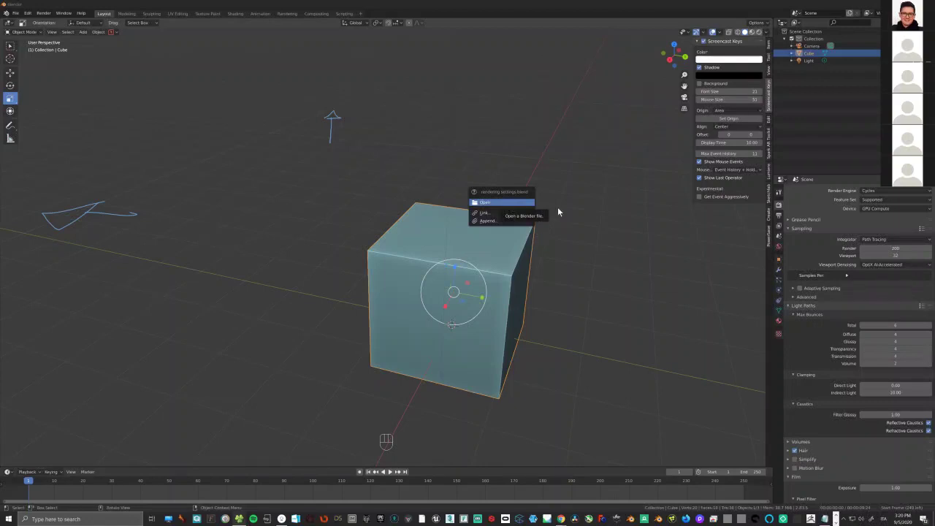
{"action": "key", "text": "Return"}
{"action": "key", "text": "Return"}
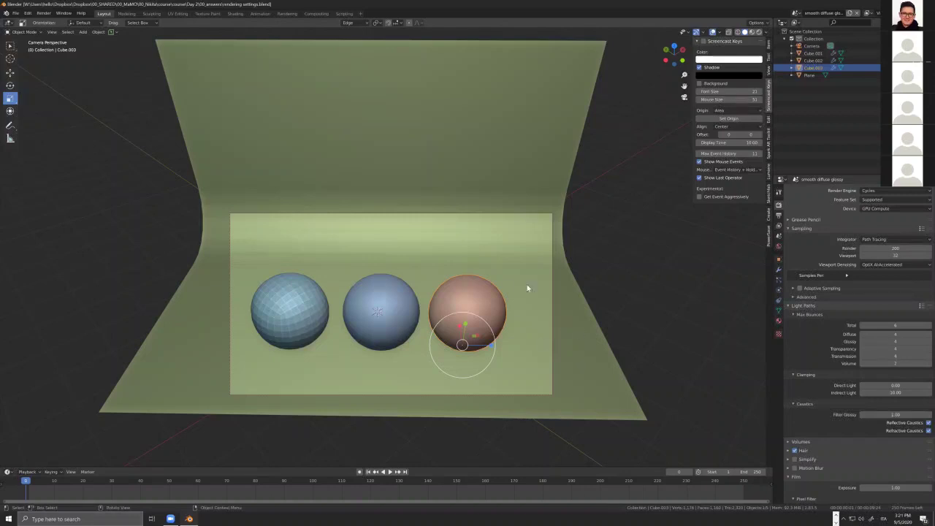
- Look at the scene through the camera and check which object types can be added, without adding any
{"action": "middle_click_drag", "start_coordinate": [602, 298], "coordinate": [560, 283]}
{"action": "key", "text": "KP_0"}
{"action": "key", "text": "shift+a"}
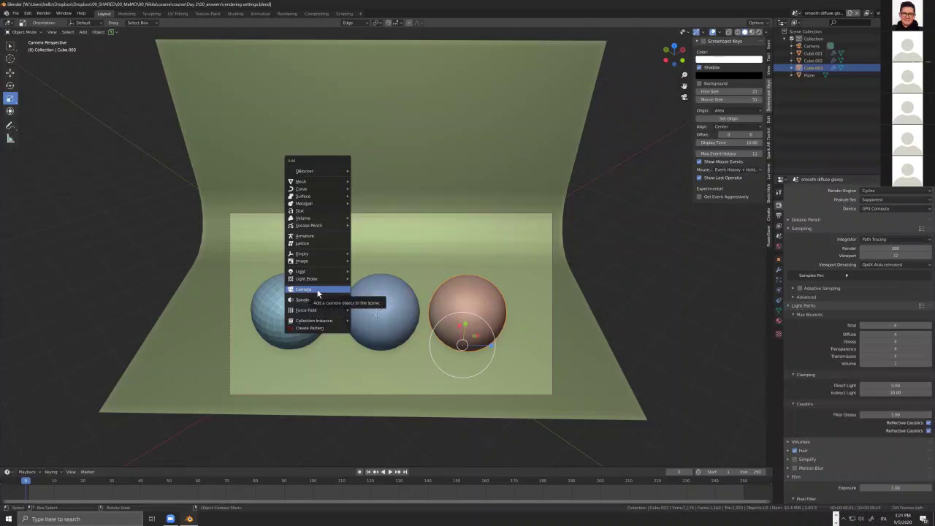
{"action": "key", "text": "Escape"}
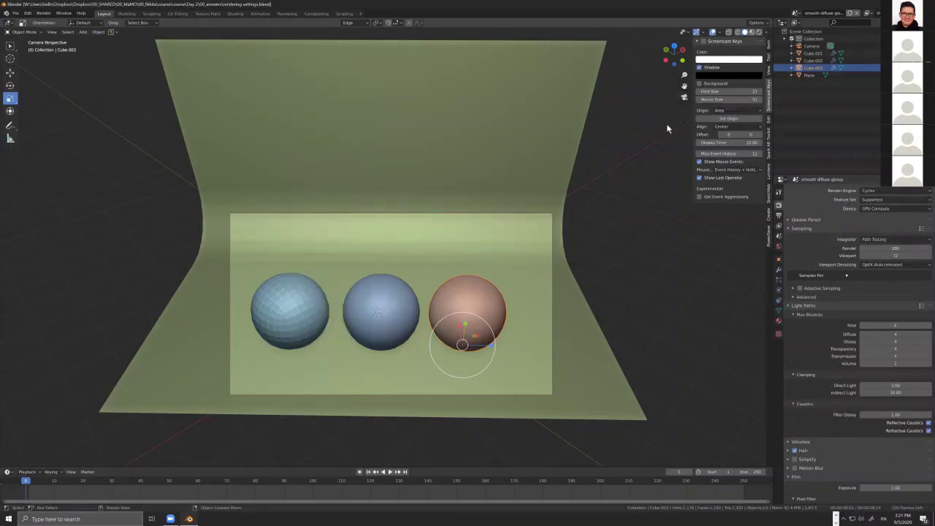
- Draw annotation arrows pointing at the camera view control and at the property categories
{"action": "key", "text": "s"}
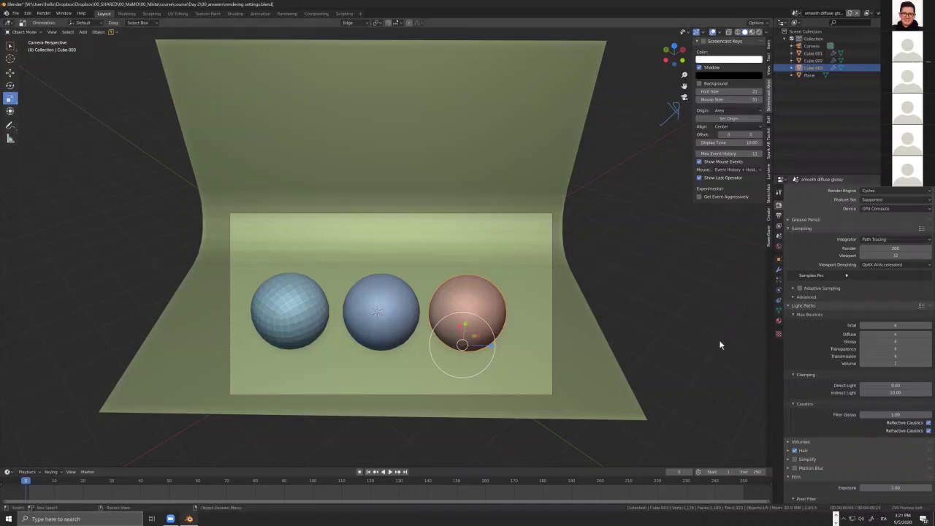
{"action": "mouse_move", "coordinate": [685, 262]}
{"action": "left_mouse_down"}
{"action": "mouse_move", "coordinate": [714, 260]}
{"action": "mouse_move", "coordinate": [735, 284]}
{"action": "left_mouse_up"}
- Show the object data properties of Cube.001 and of the camera for comparison
{"action": "left_click", "coordinate": [813, 46]}
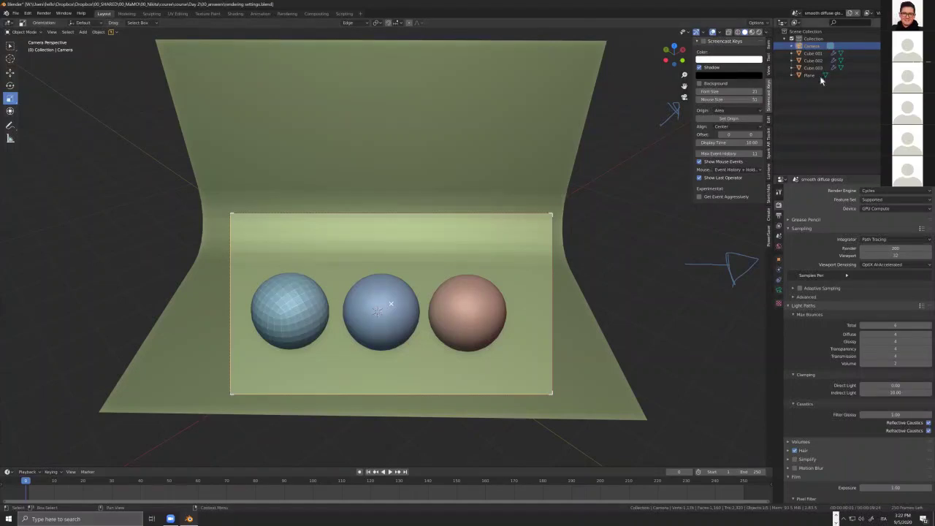
{"action": "left_click", "coordinate": [812, 53]}
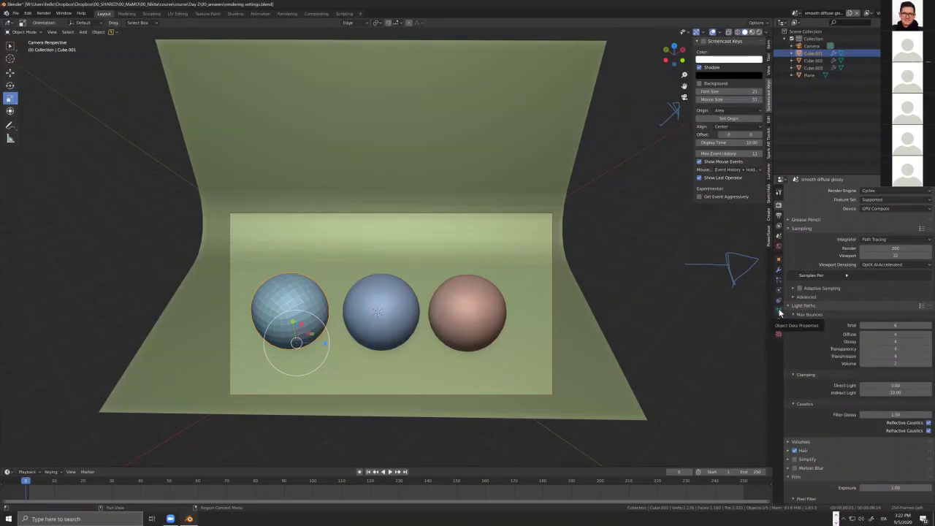
{"action": "left_click", "coordinate": [779, 310]}
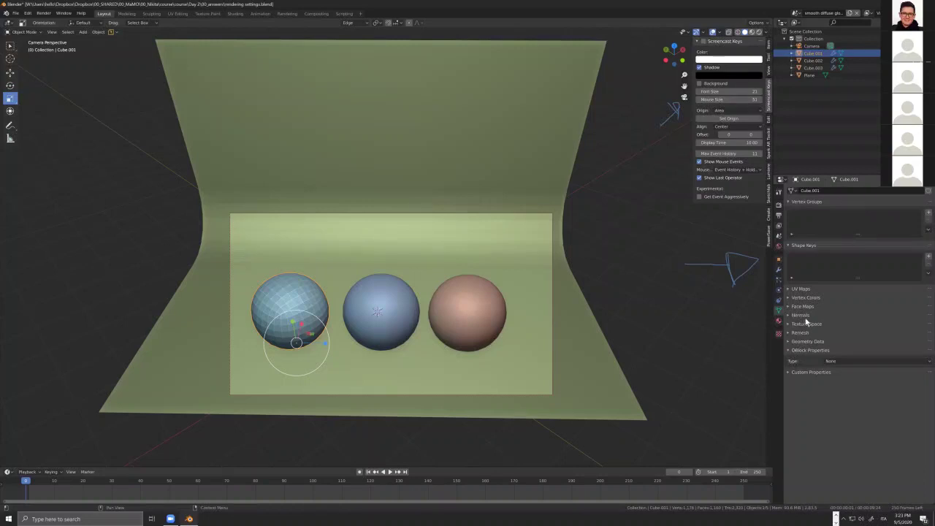
{"action": "left_click", "coordinate": [818, 45]}
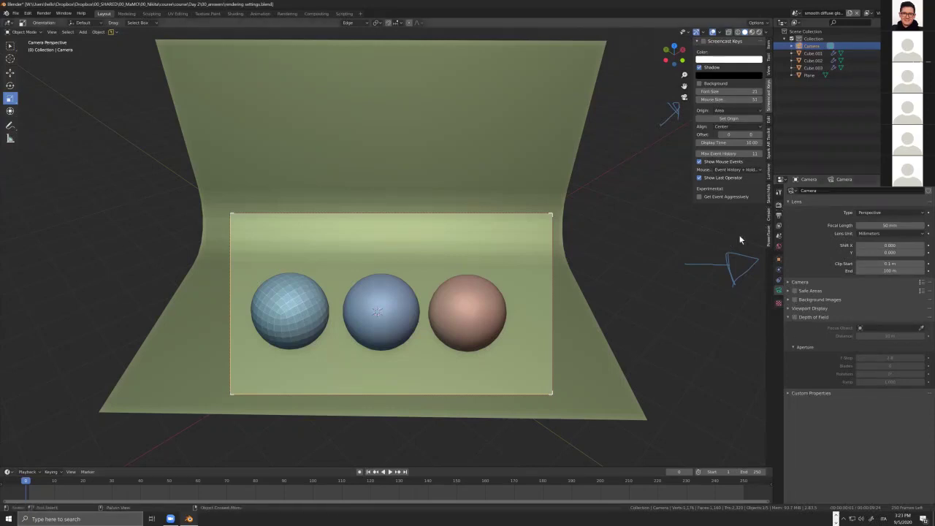
- Draw an annotation arrow towards the render properties and erase the two earlier arrows
{"action": "mouse_move", "coordinate": [734, 214]}
{"action": "left_mouse_down"}
{"action": "mouse_move", "coordinate": [731, 221]}
{"action": "mouse_move", "coordinate": [744, 222]}
{"action": "mouse_move", "coordinate": [745, 209]}
{"action": "mouse_move", "coordinate": [738, 226]}
{"action": "mouse_move", "coordinate": [680, 266]}
{"action": "mouse_move", "coordinate": [742, 268]}
{"action": "left_mouse_up"}
{"action": "mouse_move", "coordinate": [674, 125]}
{"action": "left_mouse_down", "text": "ctrl"}
{"action": "mouse_move", "coordinate": [680, 101]}
{"action": "mouse_move", "coordinate": [662, 121]}
{"action": "left_mouse_up", "text": "ctrl"}
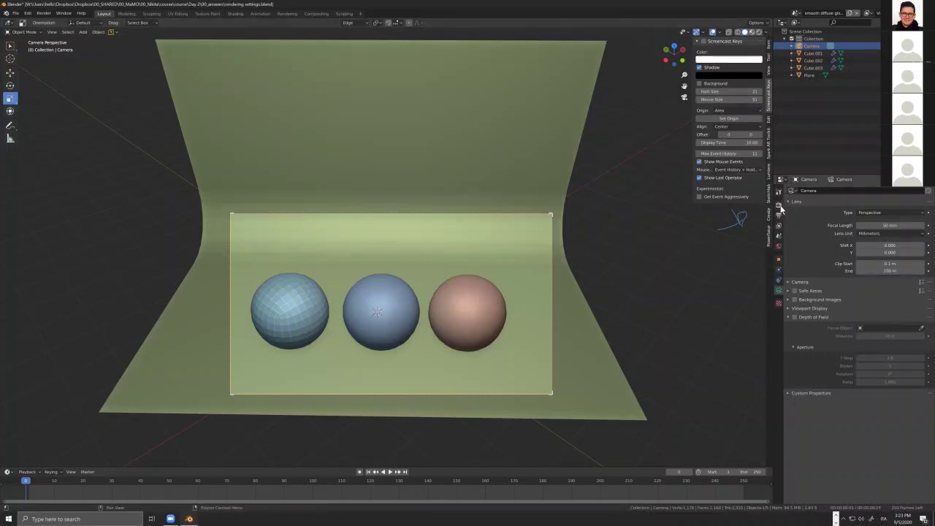
- Open the render properties and choose GPU Compute as the Cycles rendering device
{"action": "left_click", "coordinate": [780, 207]}
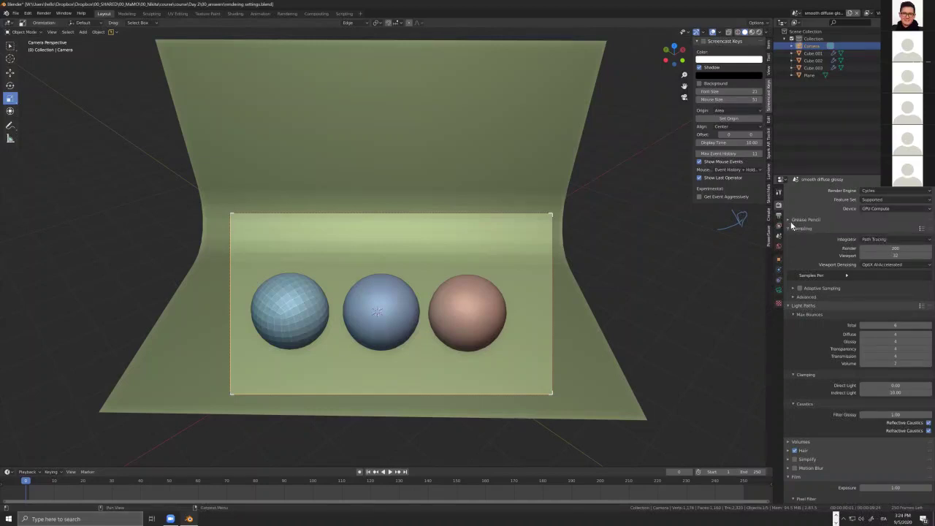
{"action": "left_click", "coordinate": [880, 209]}
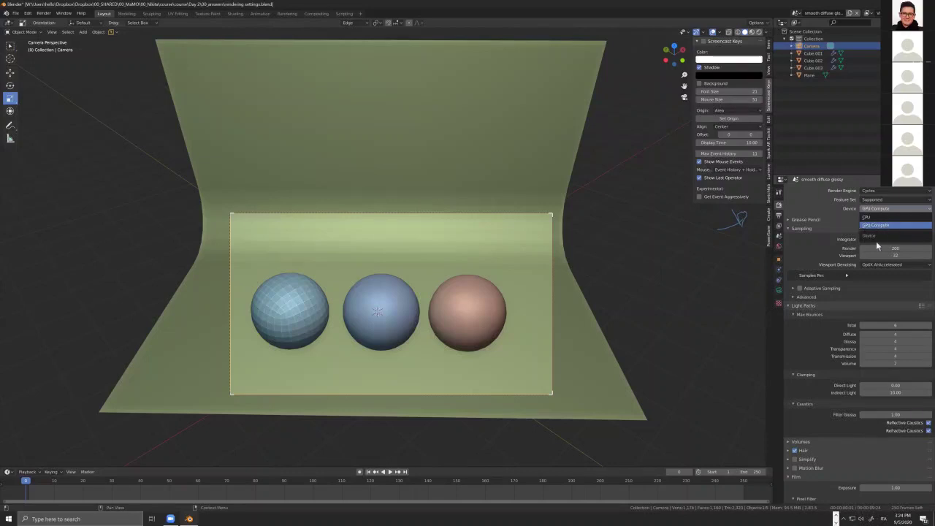
{"action": "left_click", "coordinate": [877, 225]}
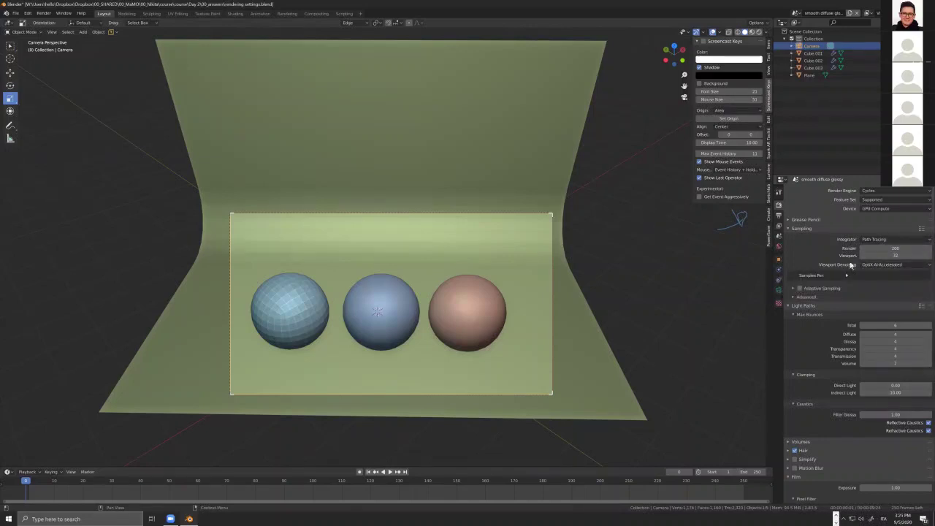
- Enter 32 for the viewport samples and undo the last change
{"action": "left_click", "coordinate": [891, 255]}
{"action": "type", "text": "32"}
{"action": "key", "text": "Return"}
{"action": "key", "text": "ctrl+z"}
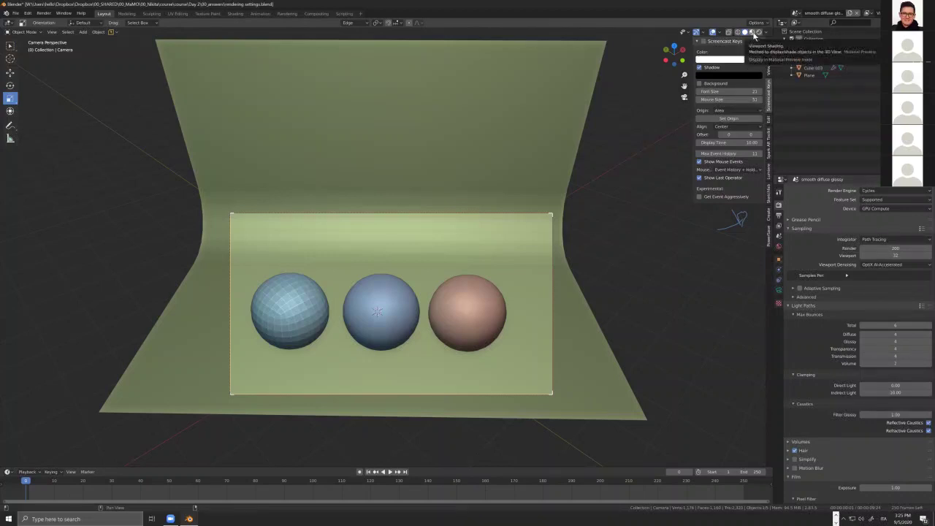
- Display the scene in Material Preview shading and select the glossy sphere, the smooth sphere and the faceted sphere in turn
{"action": "left_click", "coordinate": [753, 35]}
{"action": "left_click", "coordinate": [753, 33]}
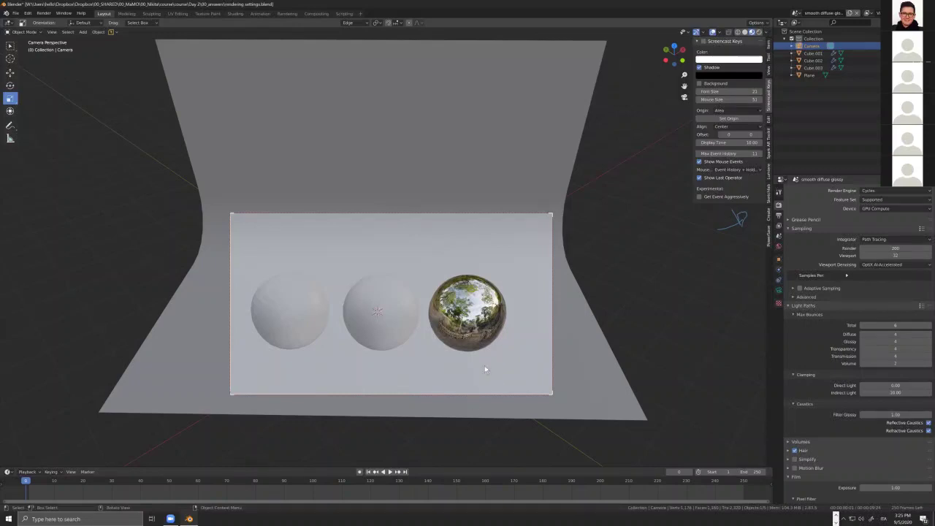
{"action": "left_click", "coordinate": [462, 345]}
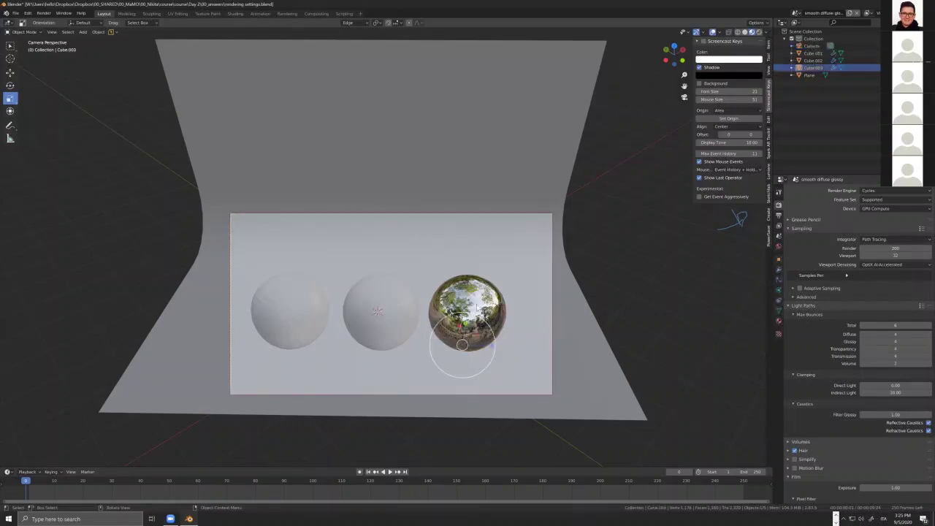
{"action": "left_click", "coordinate": [370, 429]}
{"action": "left_click", "coordinate": [462, 345]}
{"action": "left_click", "coordinate": [382, 343]}
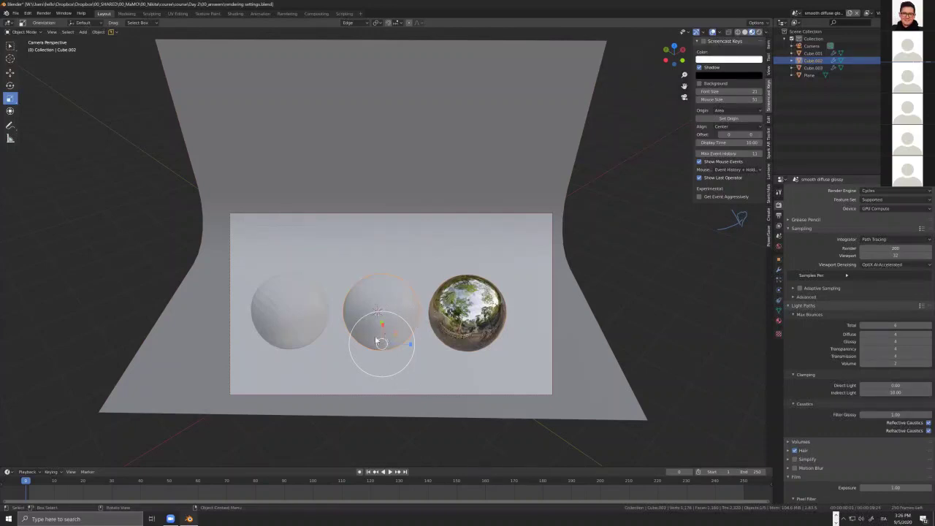
{"action": "left_click", "coordinate": [306, 321]}
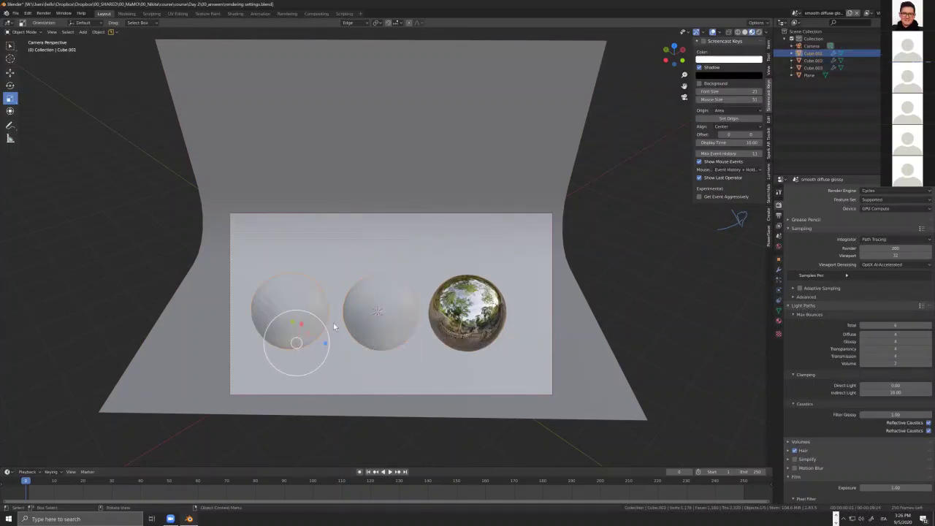
- Compare the surface shading of the faceted sphere and the smooth middle sphere up close, selecting each in turn
{"action": "left_click", "coordinate": [383, 342]}
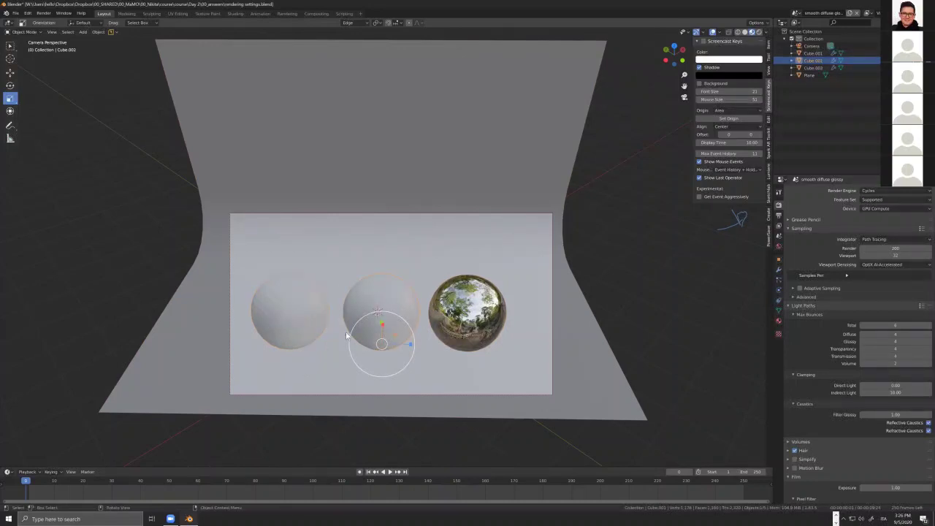
{"action": "left_click", "coordinate": [298, 327]}
{"action": "scroll", "coordinate": [285, 322], "scroll_direction": "up", "scroll_amount": 1}
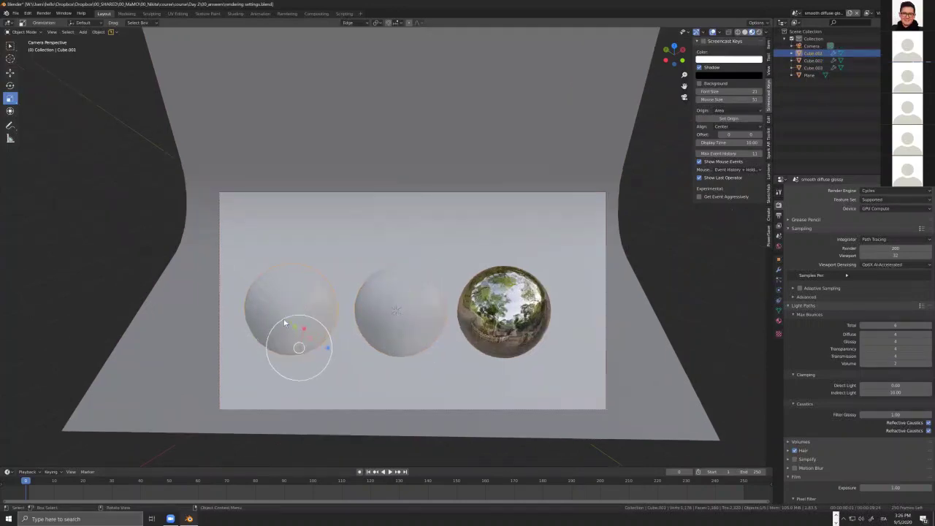
{"action": "scroll", "coordinate": [284, 322], "scroll_direction": "up", "scroll_amount": 1}
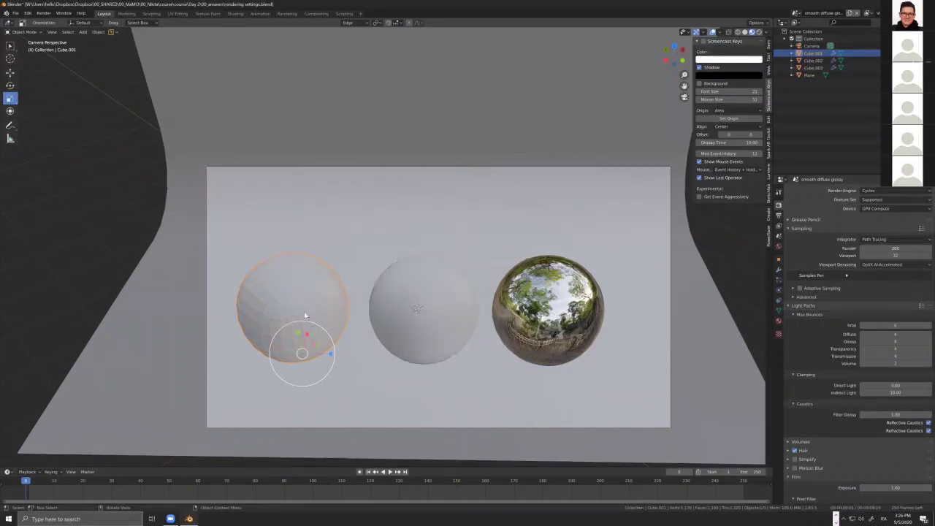
{"action": "scroll", "coordinate": [316, 321], "scroll_direction": "down", "scroll_amount": 2}
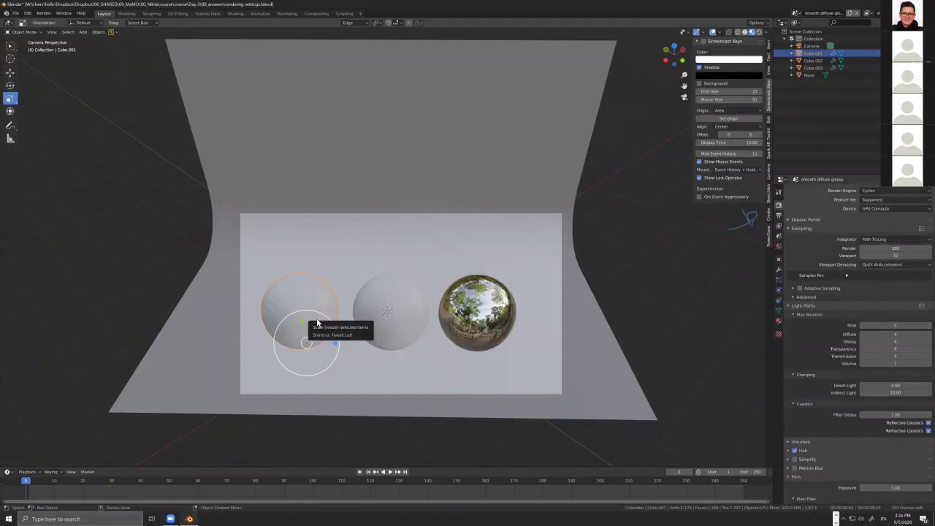
{"action": "scroll", "coordinate": [299, 301], "scroll_direction": "up", "scroll_amount": 2}
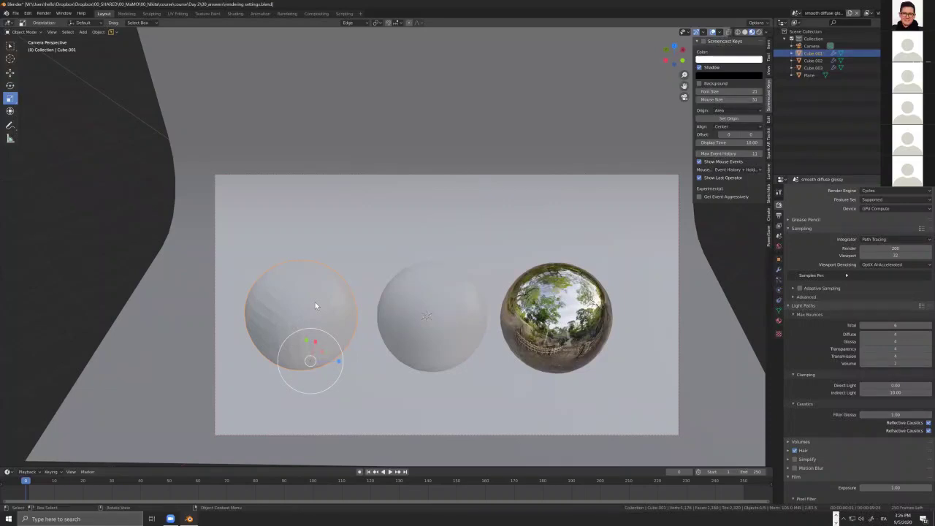
{"action": "scroll", "coordinate": [321, 333], "scroll_direction": "down", "scroll_amount": 2}
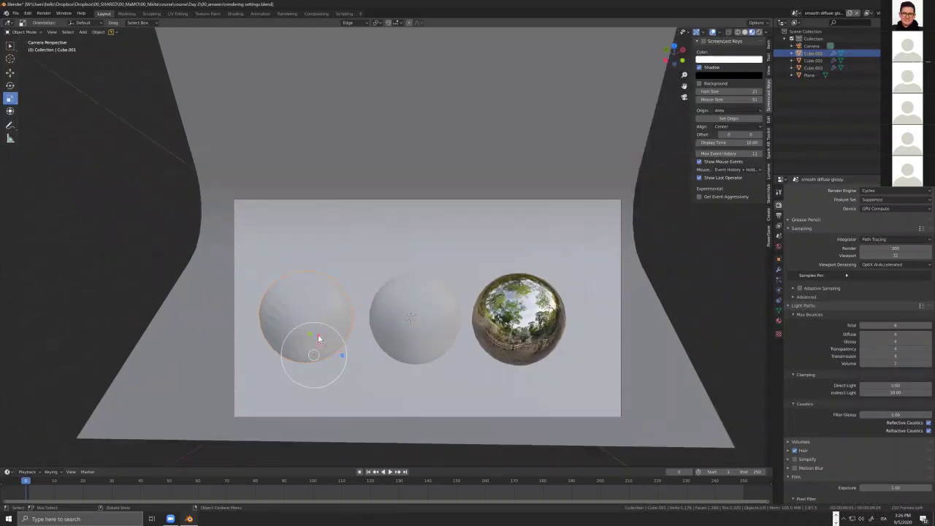
{"action": "scroll", "coordinate": [388, 325], "scroll_direction": "up", "scroll_amount": 1}
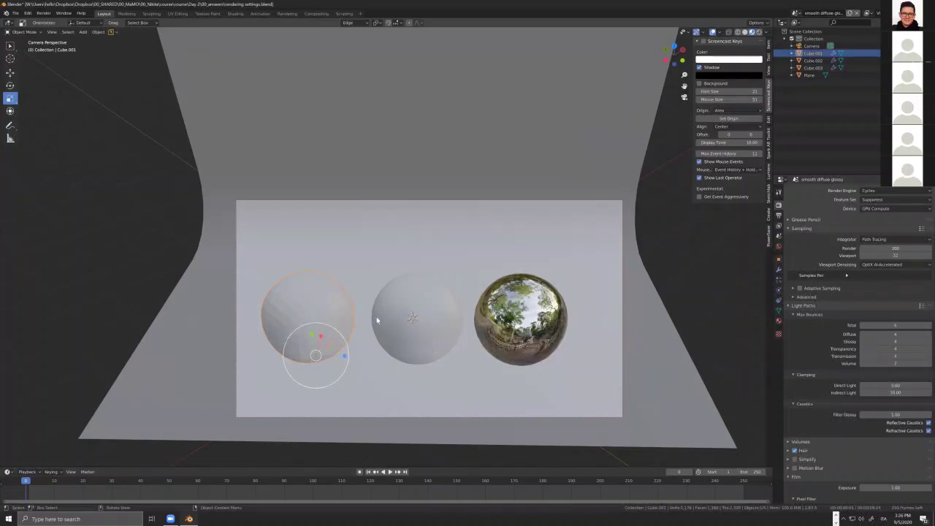
{"action": "left_click", "coordinate": [442, 330]}
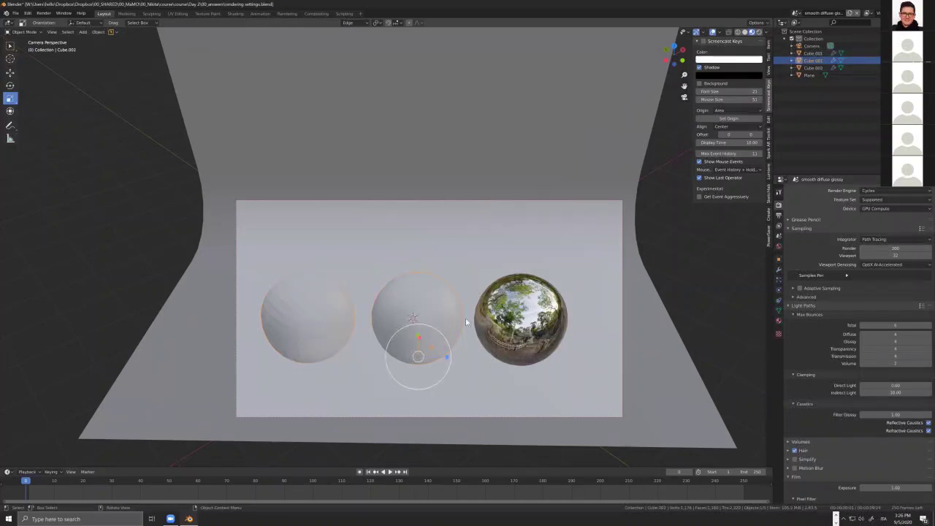
{"action": "left_click", "coordinate": [408, 343]}
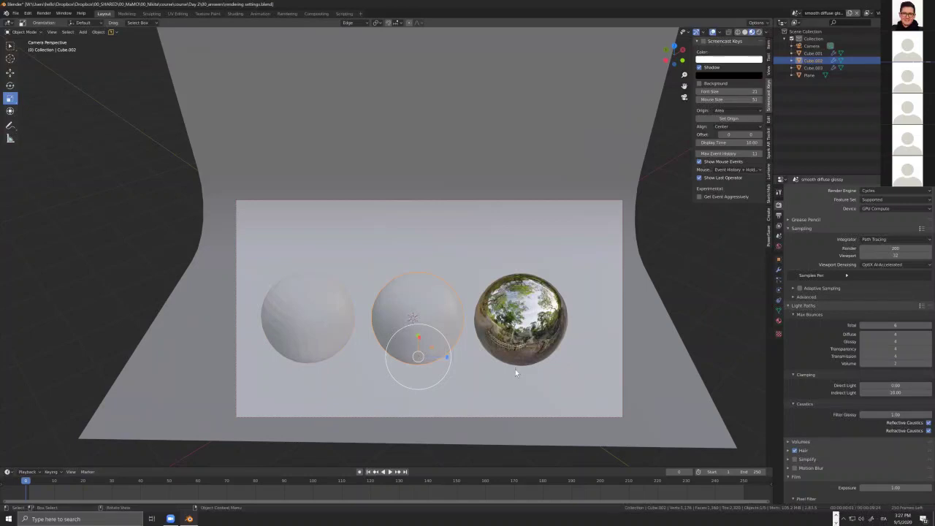
- Switch to the Shading workspace
{"action": "scroll", "coordinate": [482, 319], "scroll_direction": "down", "scroll_amount": 2}
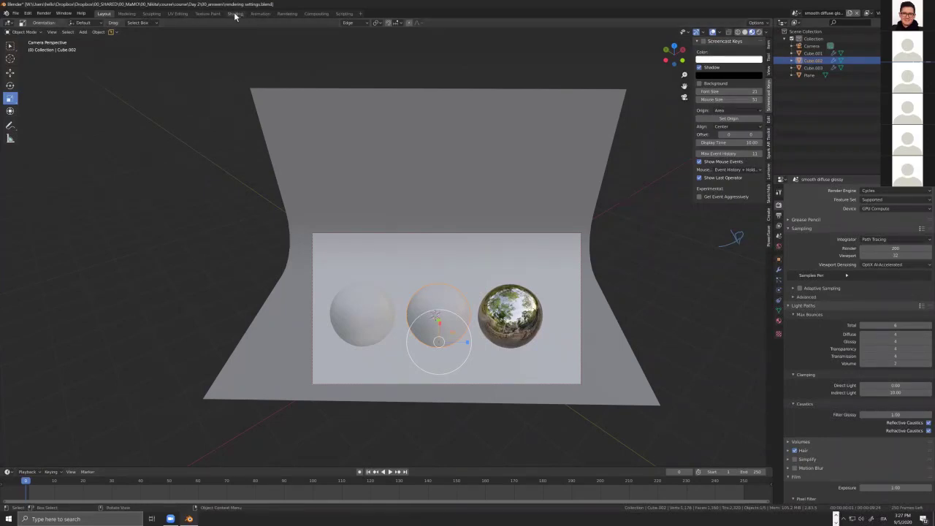
{"action": "left_click_drag", "start_coordinate": [237, 29], "coordinate": [237, 55]}
{"action": "left_click", "coordinate": [235, 13]}
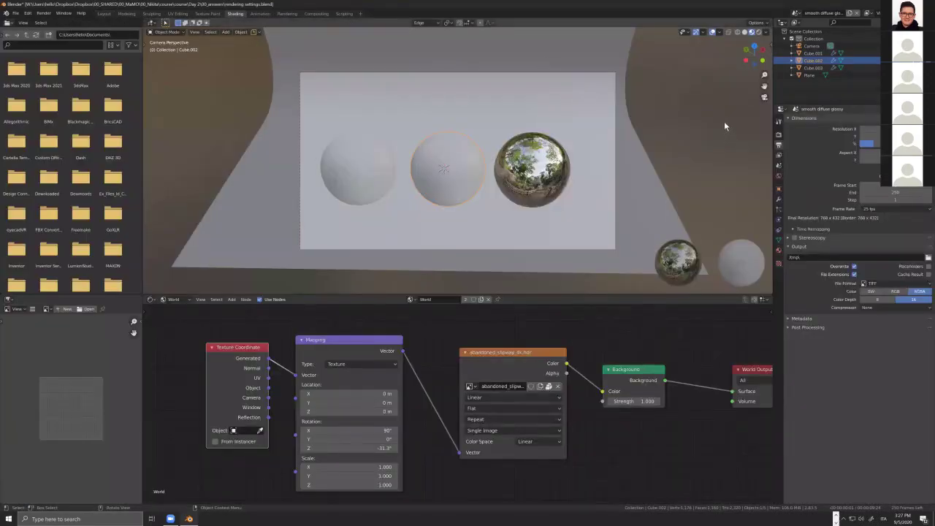
- Show the 3D viewport's sidebar and enable the Screencast Keys display with its settings expanded
{"action": "key", "text": "n"}
{"action": "left_click", "coordinate": [767, 102]}
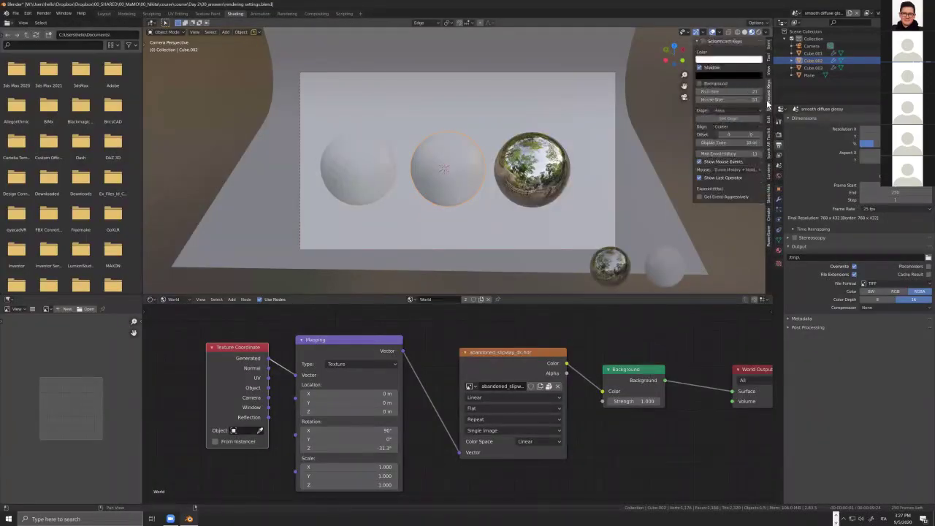
{"action": "left_click", "coordinate": [703, 43]}
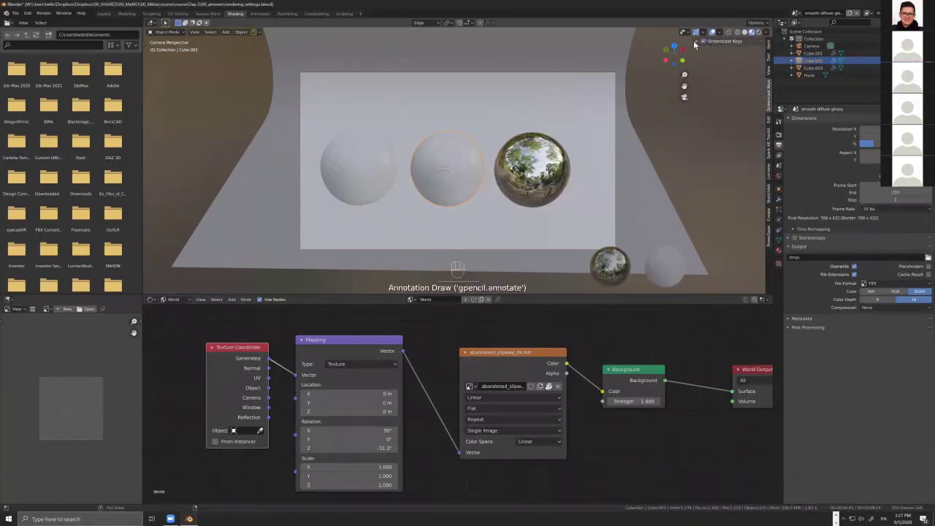
{"action": "left_click", "coordinate": [698, 42]}
{"action": "scroll", "coordinate": [429, 201], "scroll_direction": "down", "scroll_amount": 2}
{"action": "scroll", "coordinate": [438, 200], "scroll_direction": "up", "scroll_amount": 2}
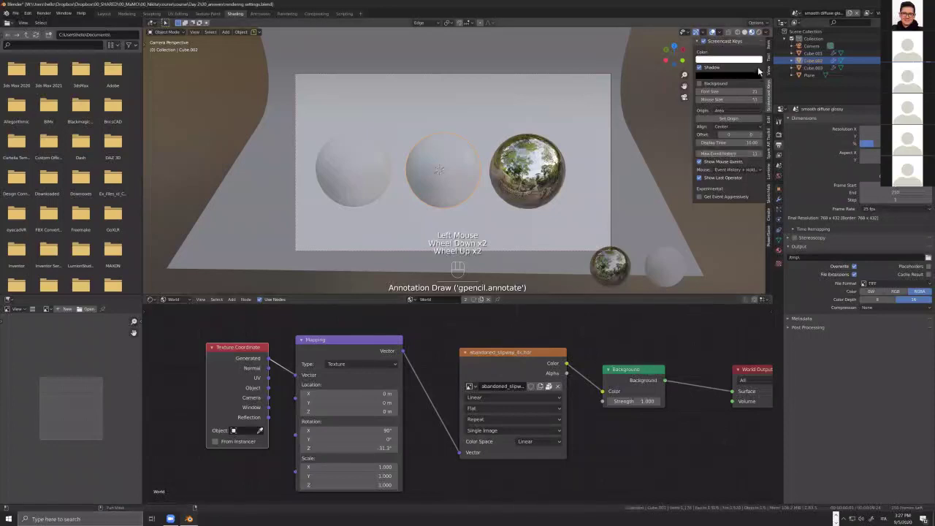
{"action": "left_click", "coordinate": [765, 33]}
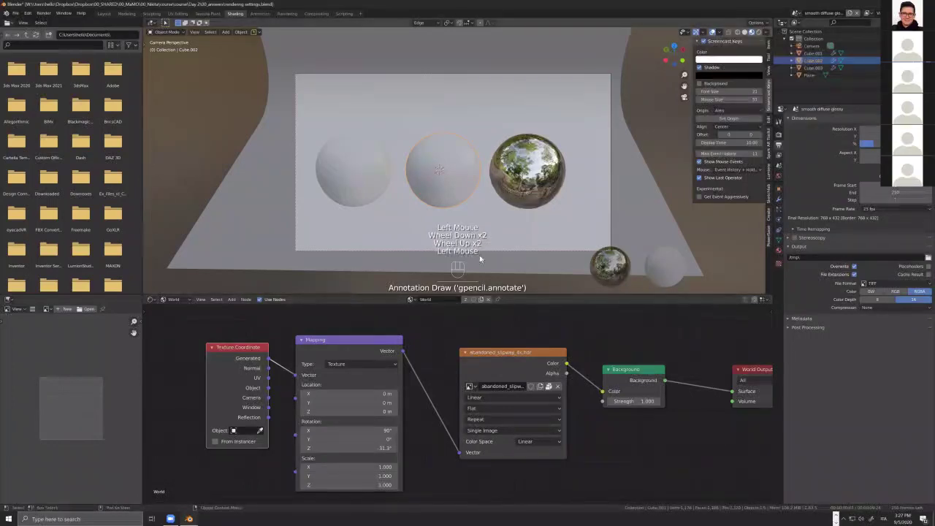
- Examine the World environment node tree and select the three spheres in turn
{"action": "scroll", "coordinate": [351, 334], "scroll_direction": "down", "scroll_amount": 4}
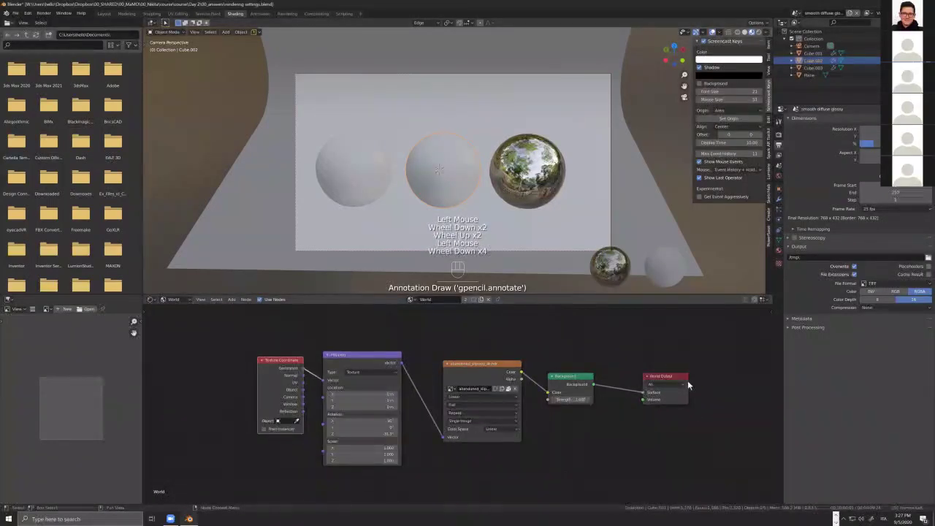
{"action": "scroll", "coordinate": [358, 421], "scroll_direction": "up", "scroll_amount": 2}
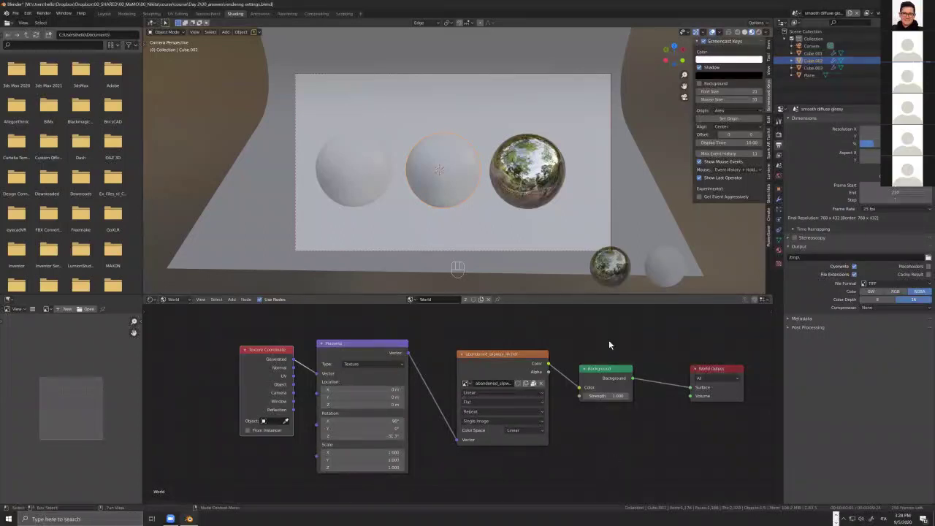
{"action": "left_click", "coordinate": [371, 189]}
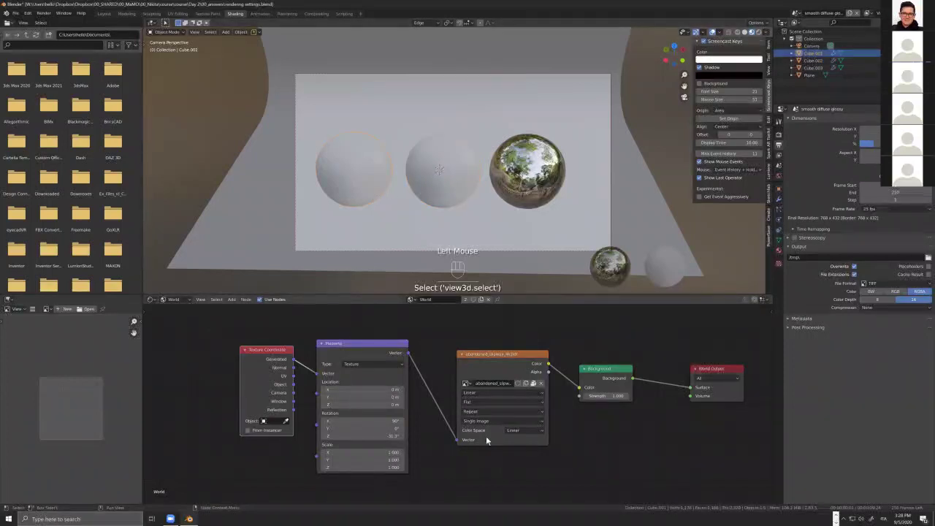
{"action": "left_click", "coordinate": [448, 176]}
{"action": "left_click", "coordinate": [444, 178]}
{"action": "left_click", "coordinate": [349, 181]}
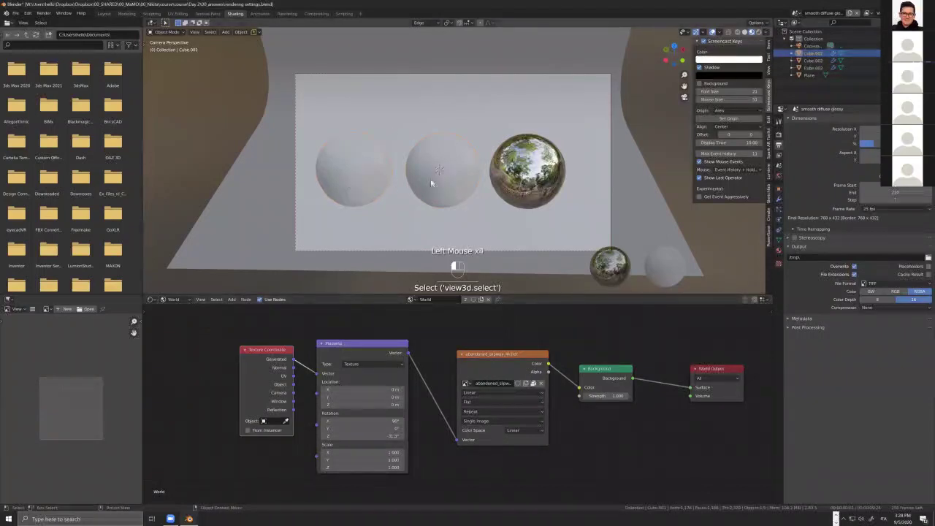
{"action": "left_click", "coordinate": [528, 189]}
- Select the backdrop plane and set the shader editor to Object to show its background material nodes
{"action": "left_click", "coordinate": [453, 227]}
{"action": "left_click", "coordinate": [173, 300]}
{"action": "left_click", "coordinate": [174, 308]}
{"action": "scroll", "coordinate": [498, 400], "scroll_direction": "down", "scroll_amount": 3}
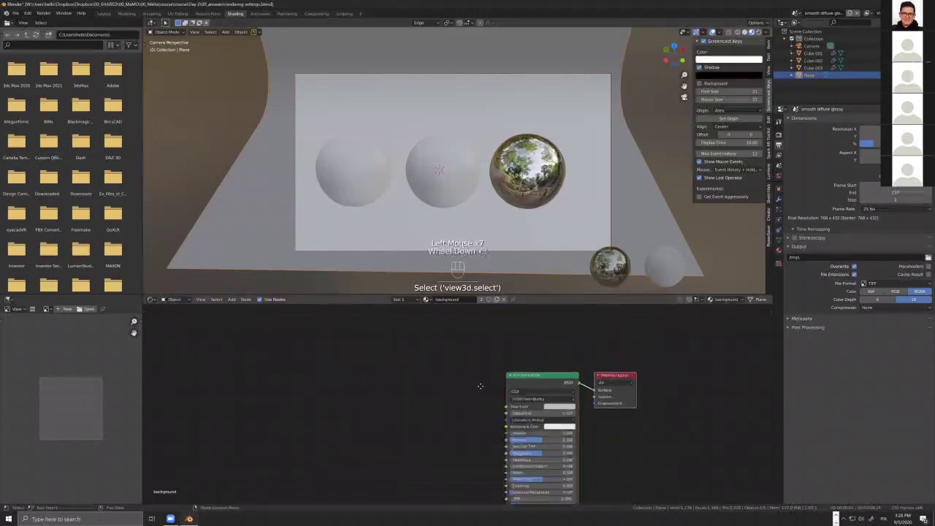
{"action": "middle_click_drag", "start_coordinate": [498, 400], "coordinate": [459, 351]}
- Select the smooth and faceted spheres in turn and examine the nodes of their diffuse material
{"action": "left_click", "coordinate": [325, 169]}
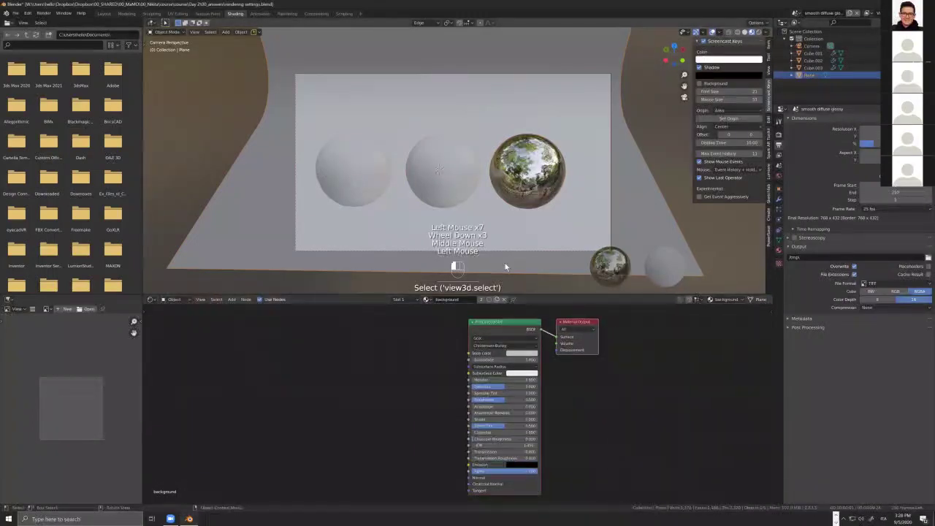
{"action": "left_click", "coordinate": [446, 164]}
{"action": "left_click", "coordinate": [372, 169]}
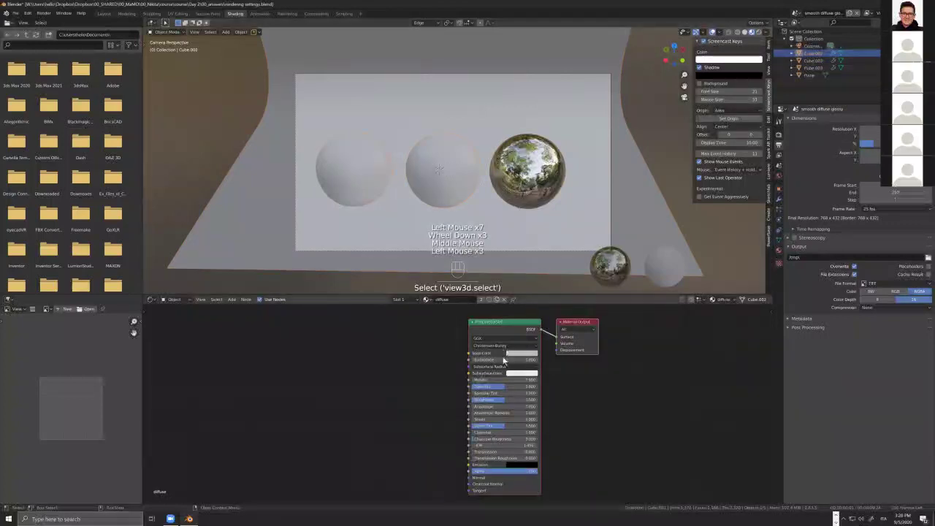
{"action": "scroll", "coordinate": [505, 372], "scroll_direction": "up", "scroll_amount": 2}
{"action": "scroll", "coordinate": [512, 366], "scroll_direction": "down", "scroll_amount": 1}
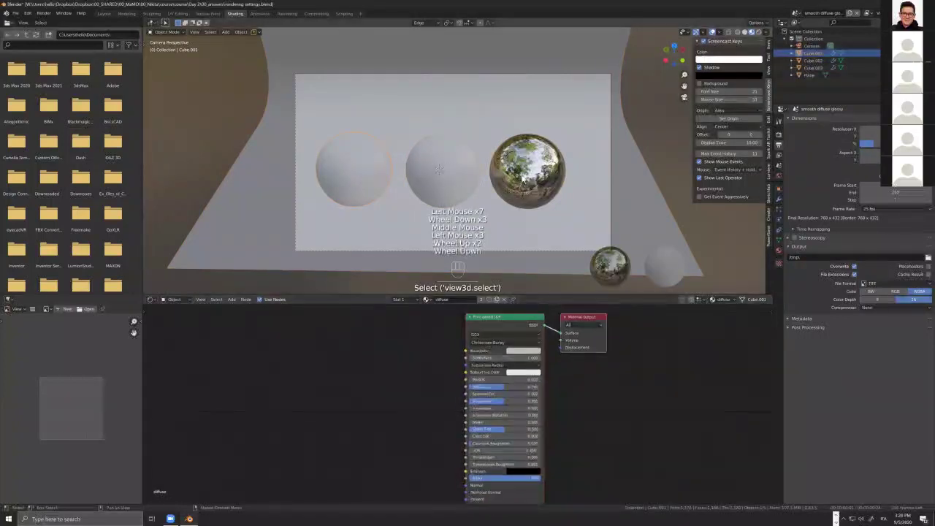
- Select the mirror-like sphere and examine the Principled BSDF settings of its metallic glossy material
{"action": "left_click", "coordinate": [526, 172]}
{"action": "scroll", "coordinate": [532, 381], "scroll_direction": "up", "scroll_amount": 3}
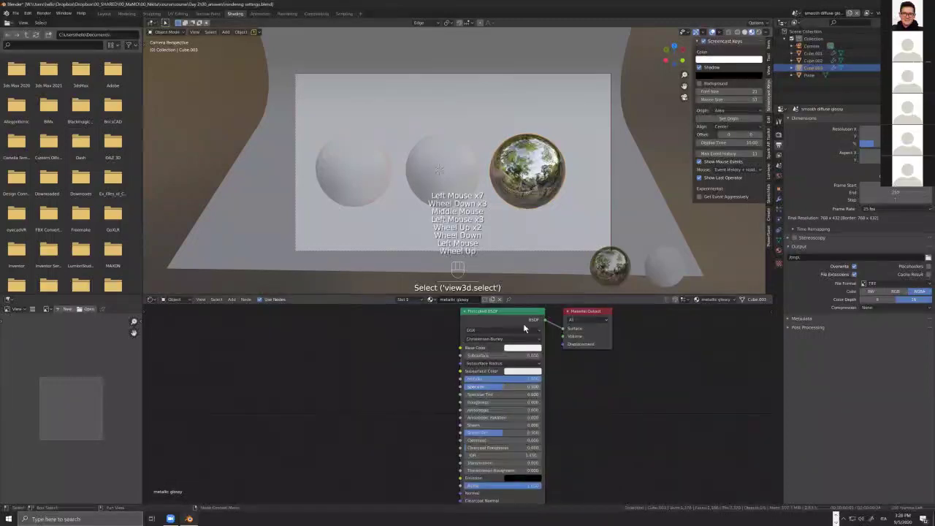
{"action": "scroll", "coordinate": [544, 146], "scroll_direction": "up", "scroll_amount": 6}
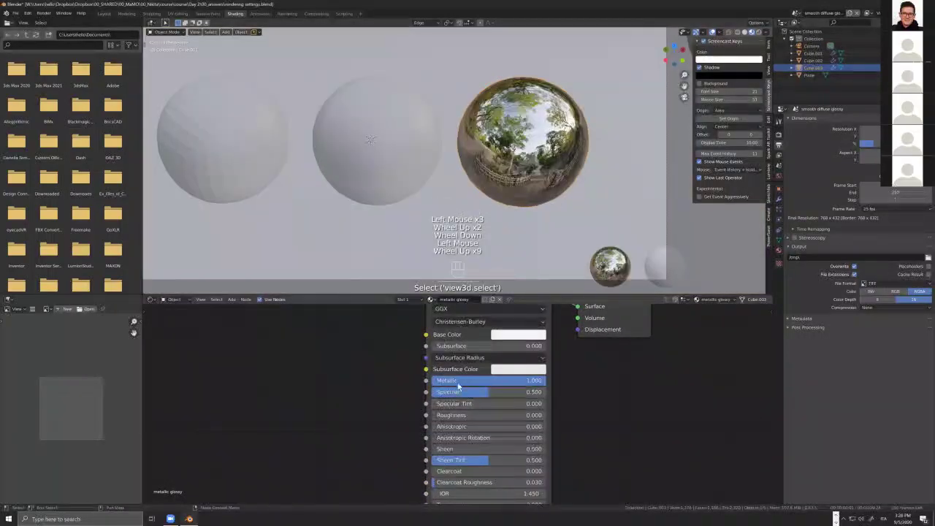
- Try Metallic 0.503 and Roughness 0.512 on the metallic glossy material, and restore Metallic to 1.000 and Roughness to 0.000
{"action": "left_click_drag", "start_coordinate": [534, 380], "coordinate": [488, 380]}
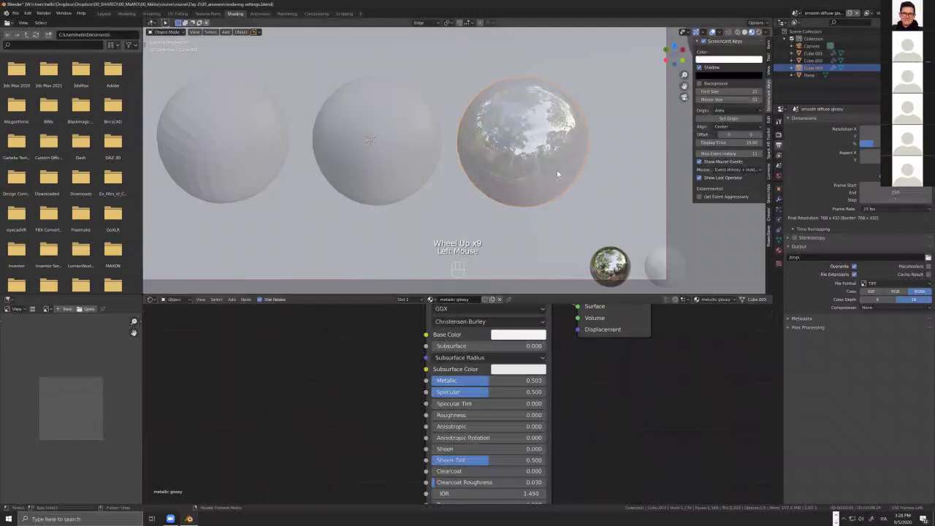
{"action": "left_click_drag", "start_coordinate": [479, 416], "coordinate": [486, 415]}
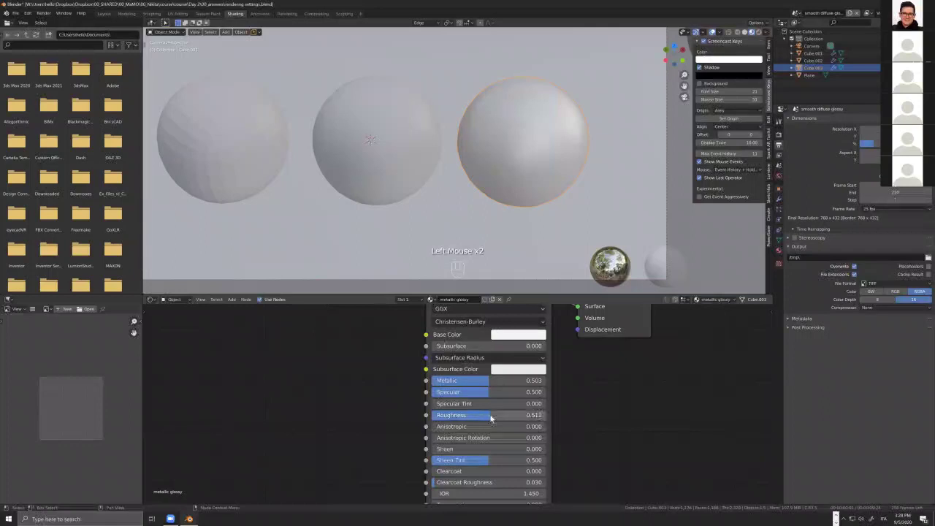
{"action": "left_click_drag", "start_coordinate": [536, 415], "coordinate": [435, 420]}
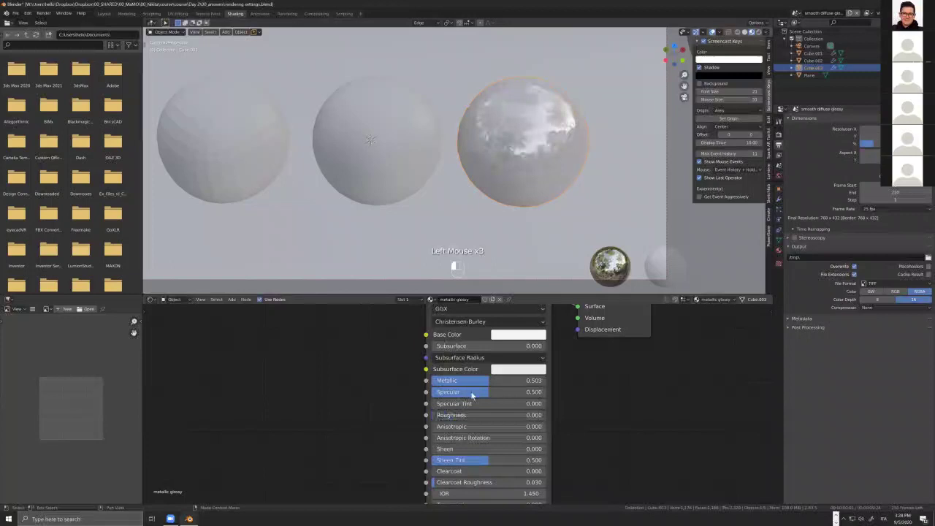
{"action": "left_click_drag", "start_coordinate": [496, 381], "coordinate": [651, 393]}
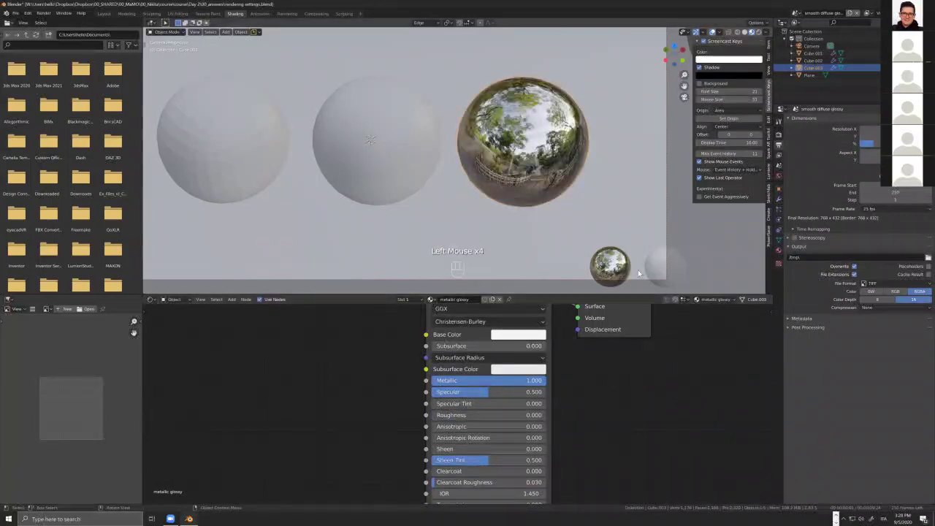
- Switch to the "realistic materials" scene and frame its three spheres in the viewport
{"action": "scroll", "coordinate": [530, 162], "scroll_direction": "down", "scroll_amount": 2}
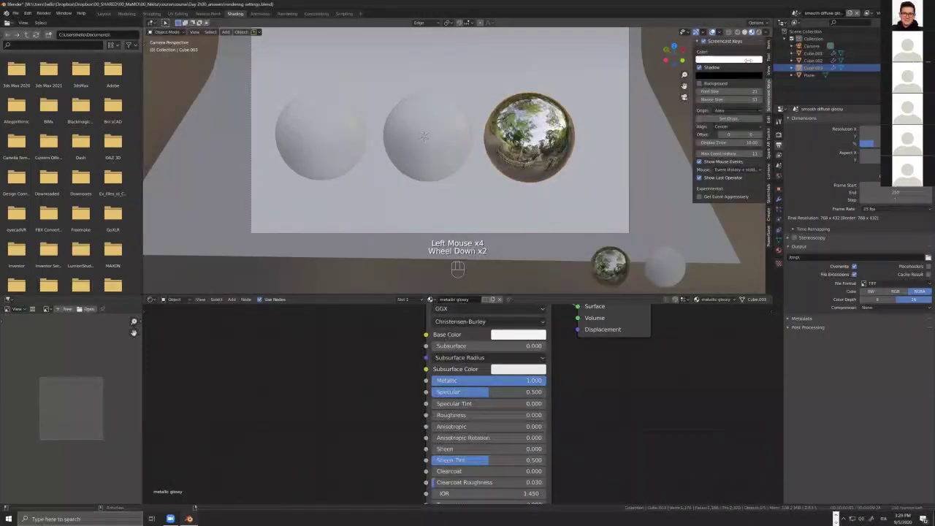
{"action": "left_click", "coordinate": [795, 13]}
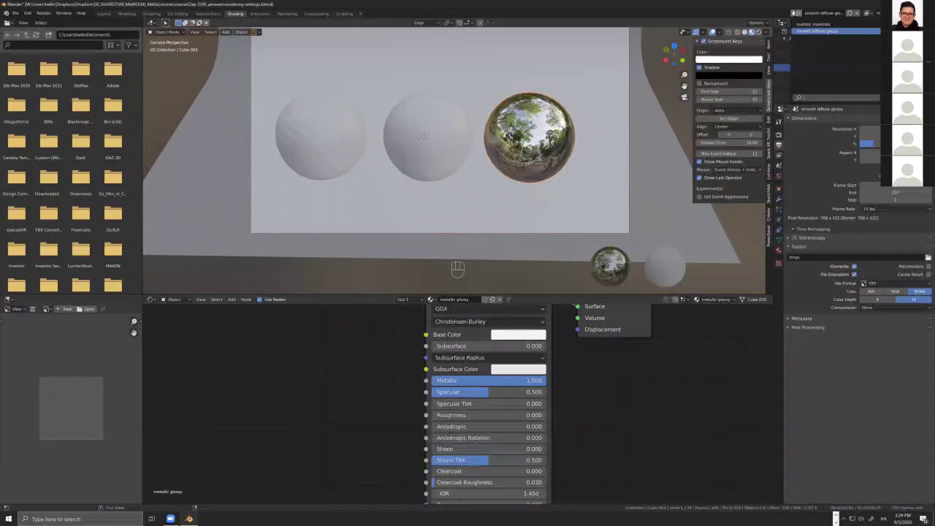
{"action": "left_click", "coordinate": [818, 24]}
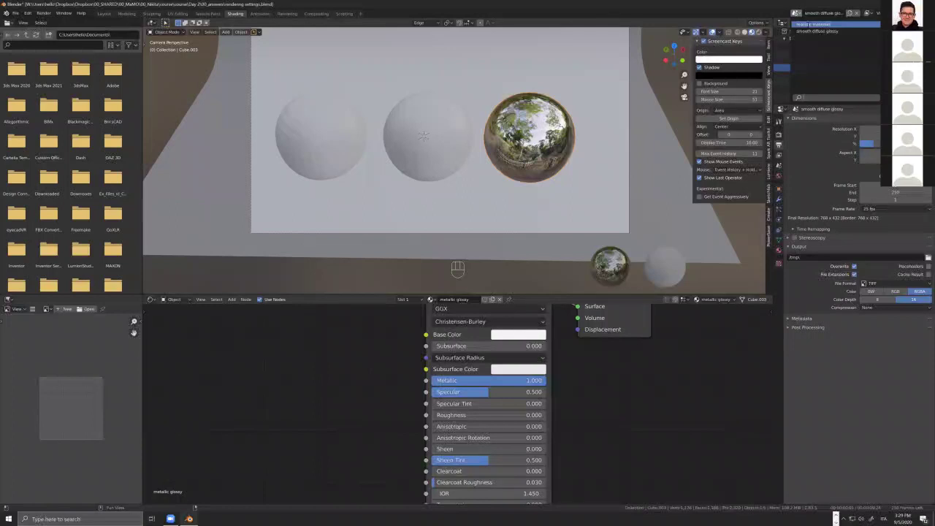
{"action": "left_click", "coordinate": [818, 24]}
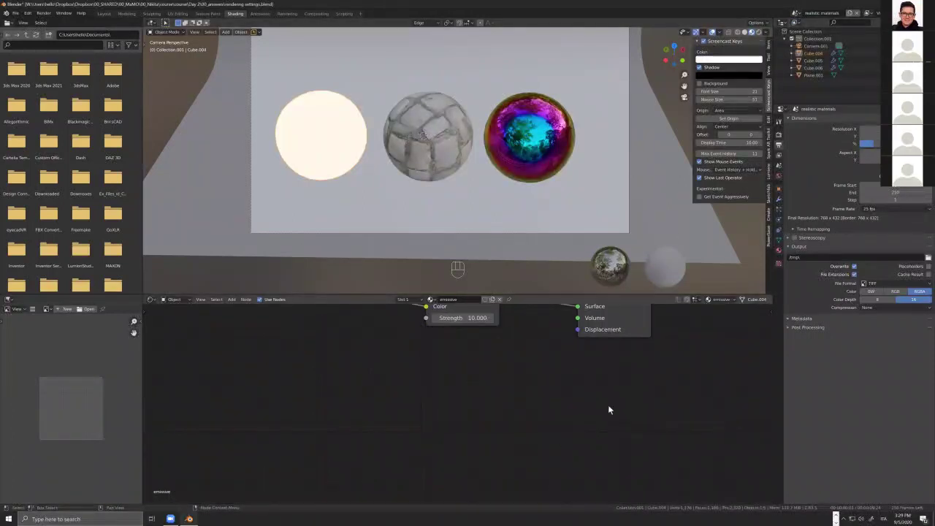
{"action": "scroll", "coordinate": [434, 213], "scroll_direction": "down", "scroll_amount": 1}
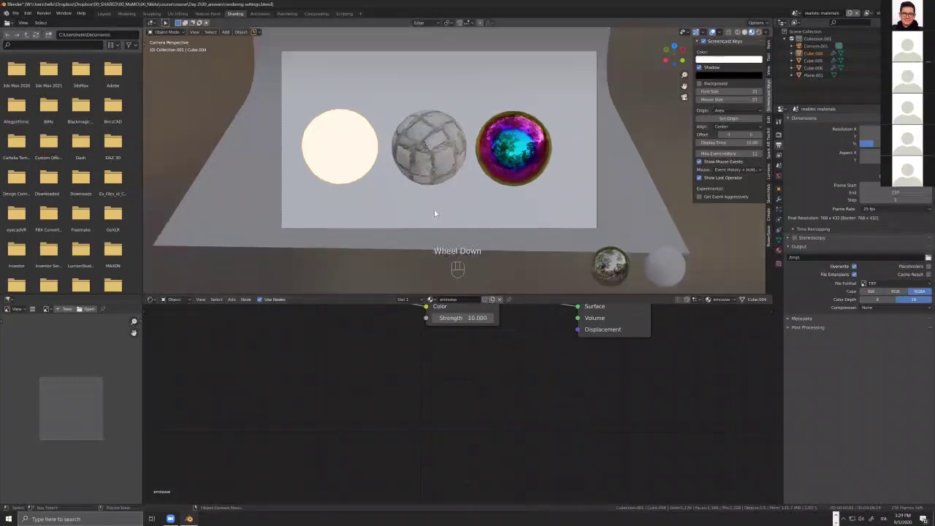
{"action": "scroll", "coordinate": [409, 192], "scroll_direction": "down", "scroll_amount": 2}
{"action": "scroll", "coordinate": [384, 175], "scroll_direction": "up", "scroll_amount": 2}
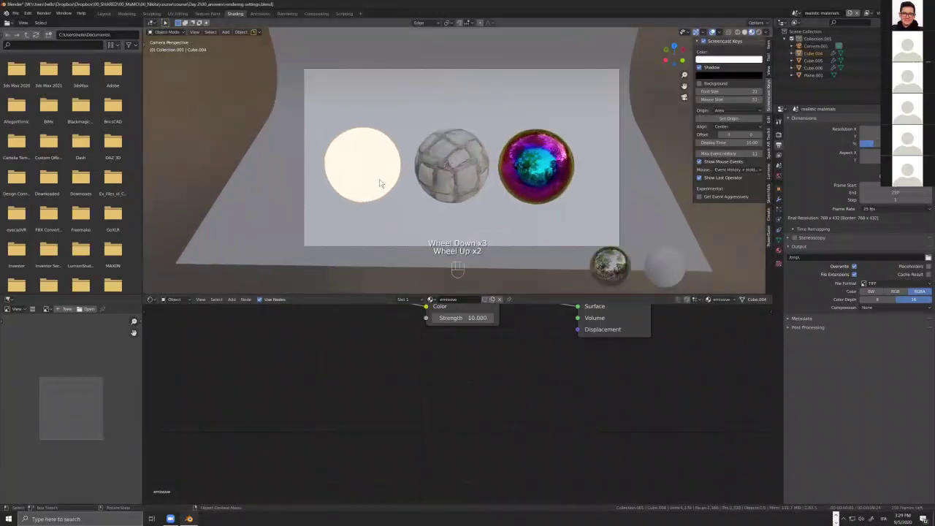
- Select the background plane, examine its Principled BSDF node, and display the three spheres in rendered viewport shading
{"action": "left_click", "coordinate": [380, 182]}
{"action": "scroll", "coordinate": [377, 175], "scroll_direction": "up", "scroll_amount": 2}
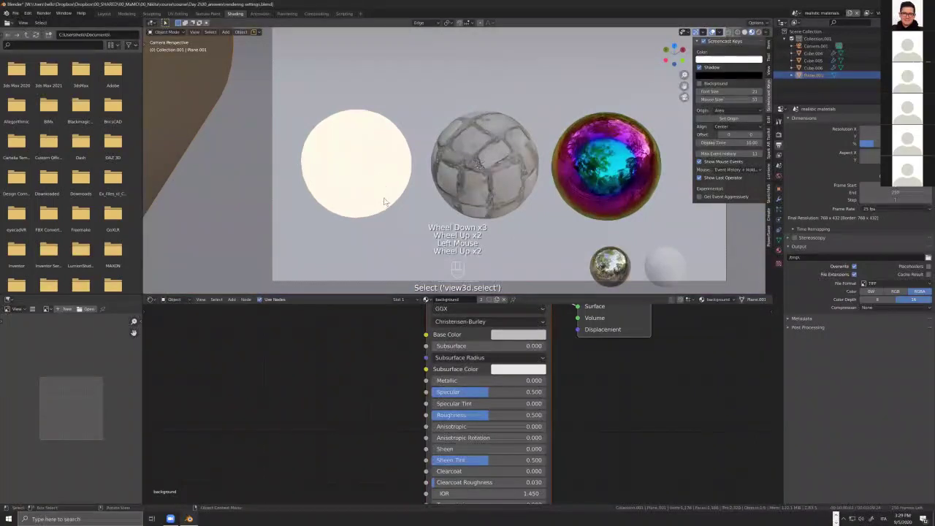
{"action": "scroll", "coordinate": [582, 394], "scroll_direction": "down", "scroll_amount": 3}
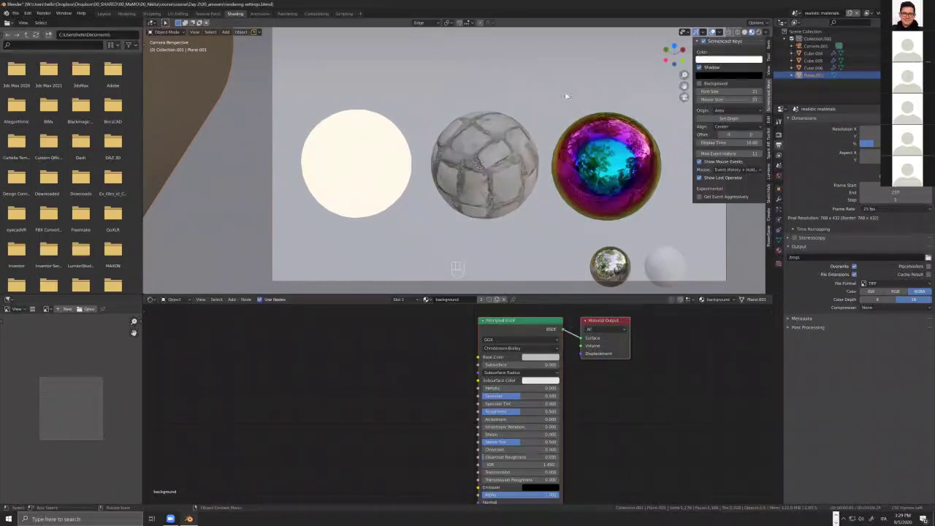
{"action": "left_click", "coordinate": [760, 33]}
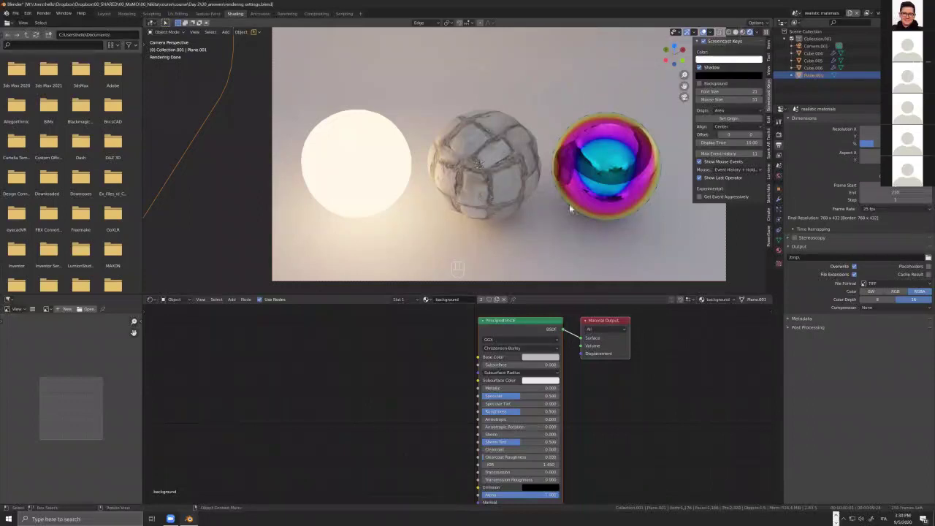
- Select the cobblestone sphere and examine the complete node network of its Cobblestone Floor material
{"action": "left_click", "coordinate": [516, 174]}
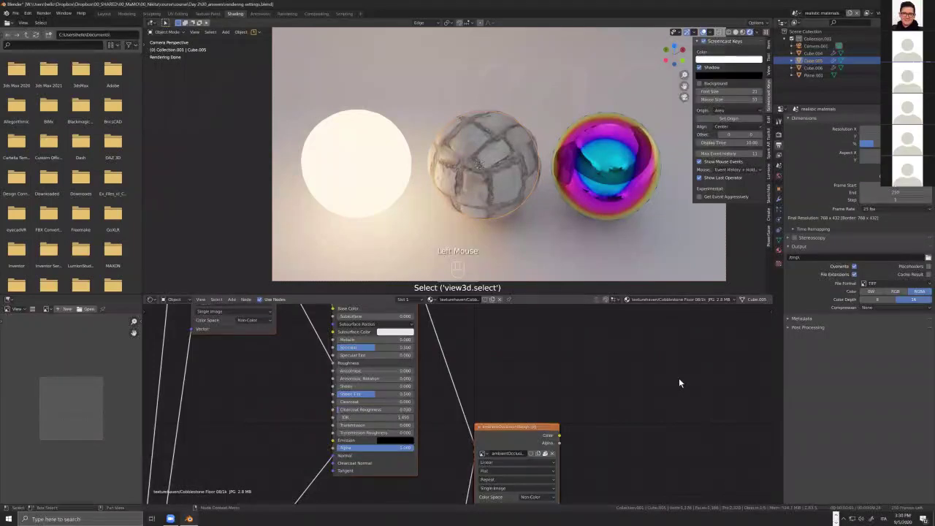
{"action": "scroll", "coordinate": [607, 399], "scroll_direction": "down", "scroll_amount": 12}
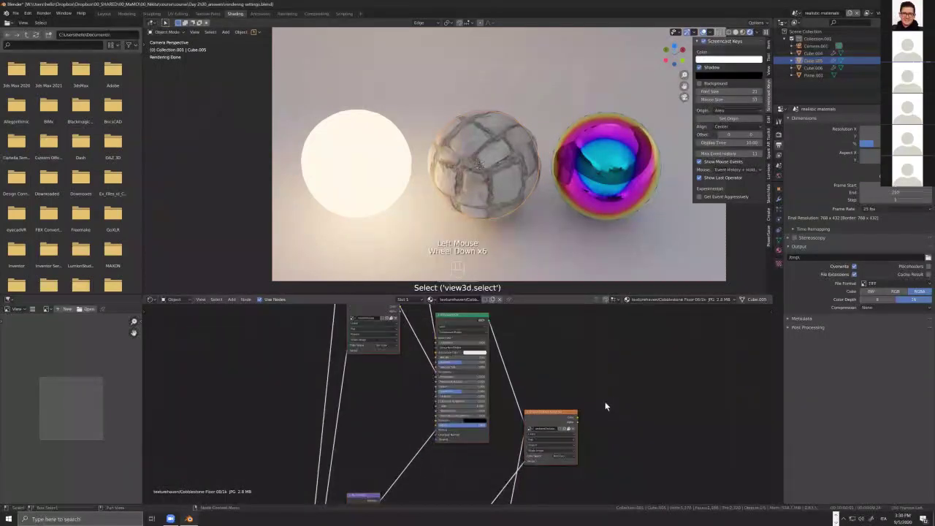
{"action": "scroll", "coordinate": [595, 410], "scroll_direction": "down", "scroll_amount": 3}
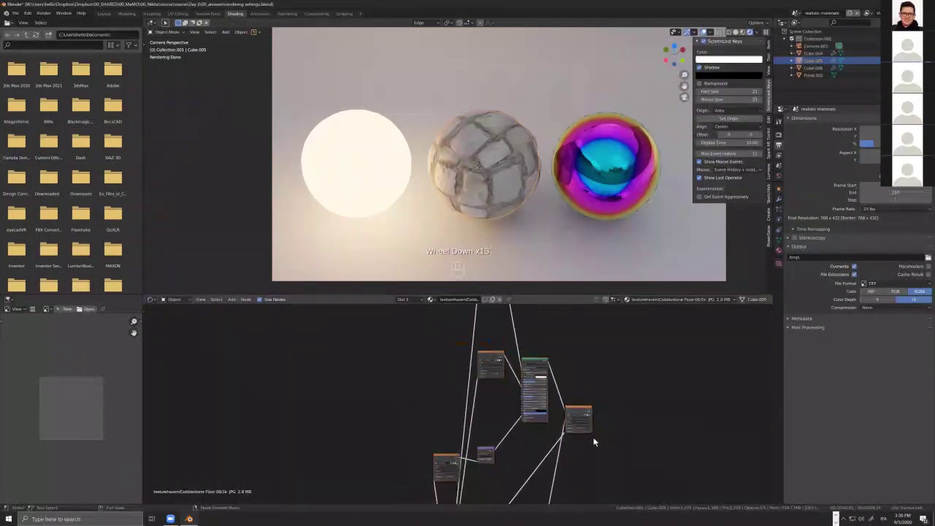
{"action": "scroll", "coordinate": [611, 425], "scroll_direction": "down", "scroll_amount": 8}
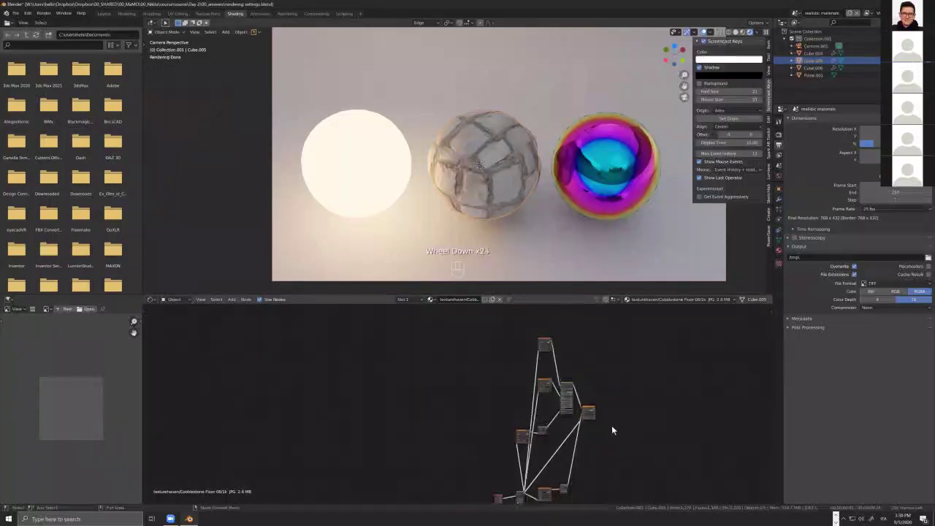
{"action": "scroll", "coordinate": [611, 425], "scroll_direction": "down", "scroll_amount": 4}
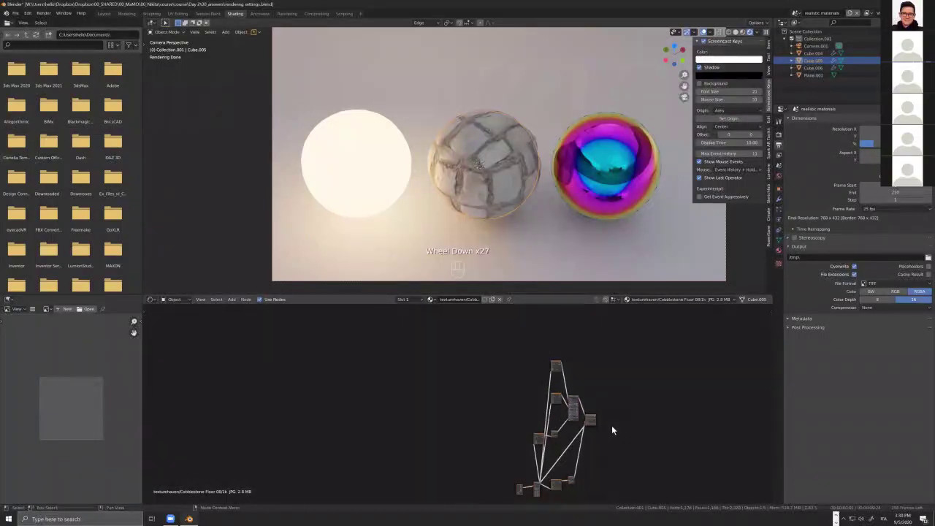
{"action": "scroll", "coordinate": [613, 431], "scroll_direction": "up", "scroll_amount": 1}
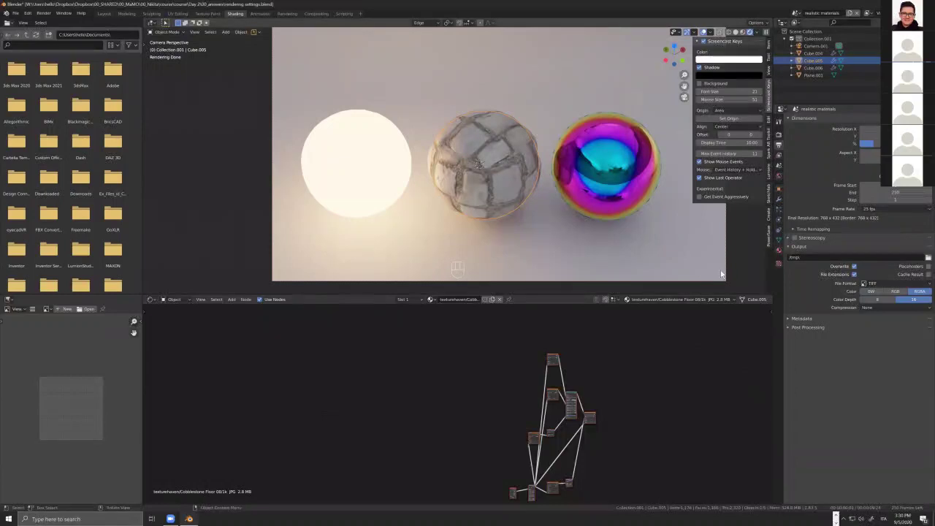
- Draw an arrow annotation towards the property categories and show the cobblestone material's Lily Surface Scrapper section
{"action": "left_click_drag", "start_coordinate": [723, 269], "coordinate": [765, 256]}
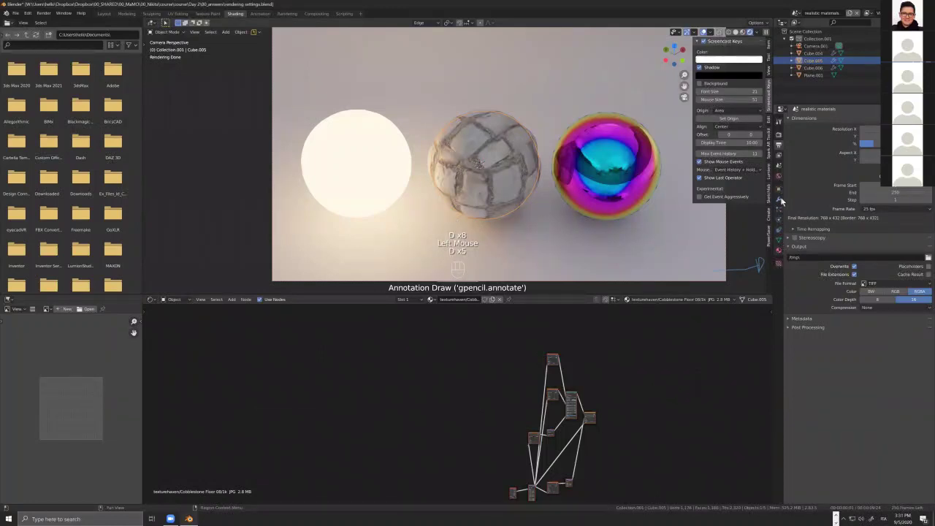
{"action": "left_click", "coordinate": [779, 251]}
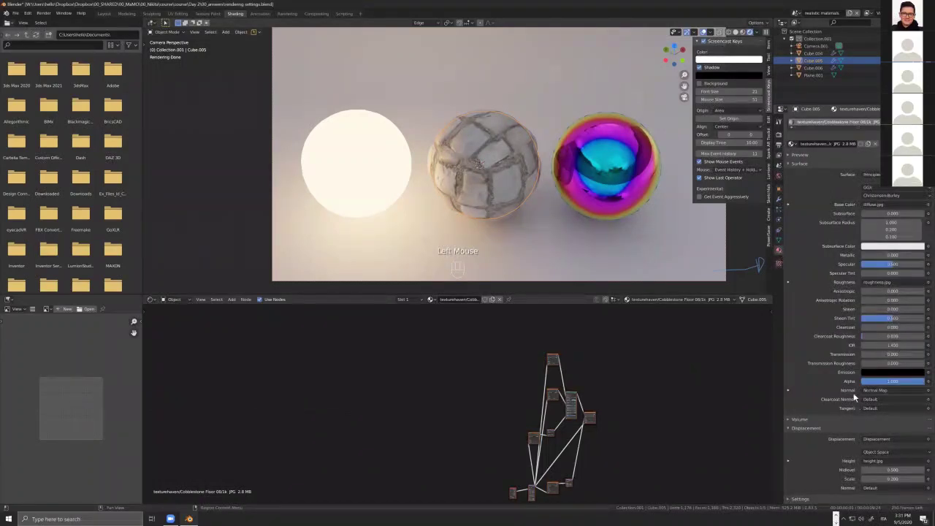
{"action": "scroll", "coordinate": [843, 395], "scroll_direction": "down", "scroll_amount": 10}
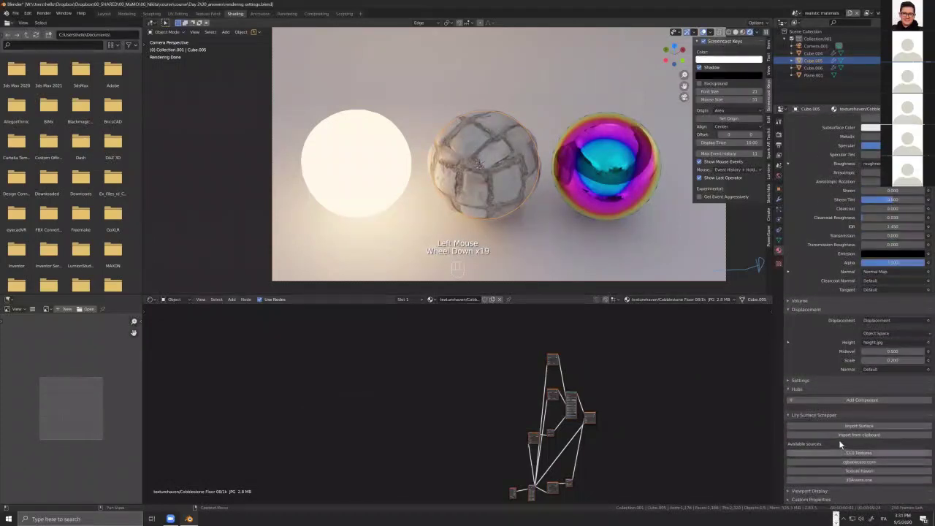
{"action": "scroll", "coordinate": [854, 482], "scroll_direction": "down", "scroll_amount": 2}
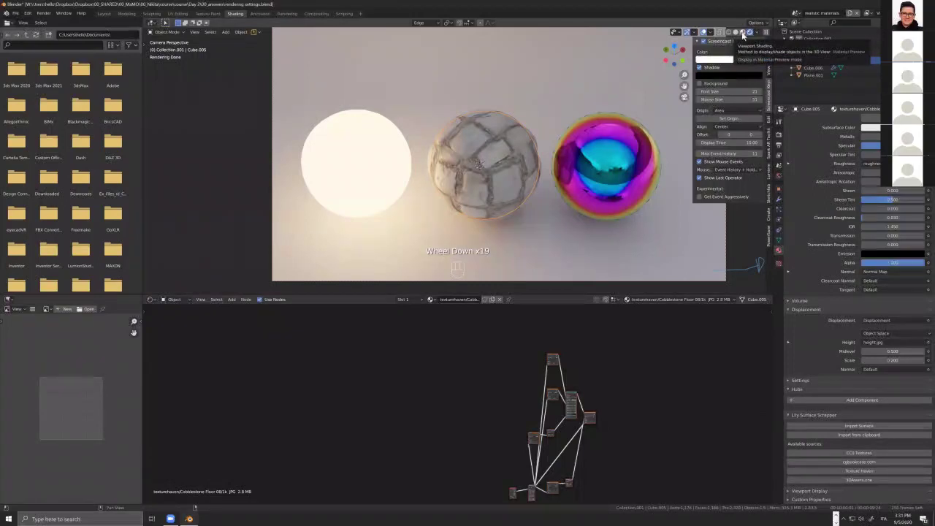
- Set the viewport to Material Preview shading and draw an arrow annotation in the node editor towards the scrapper's available texture sources
{"action": "left_click", "coordinate": [744, 33]}
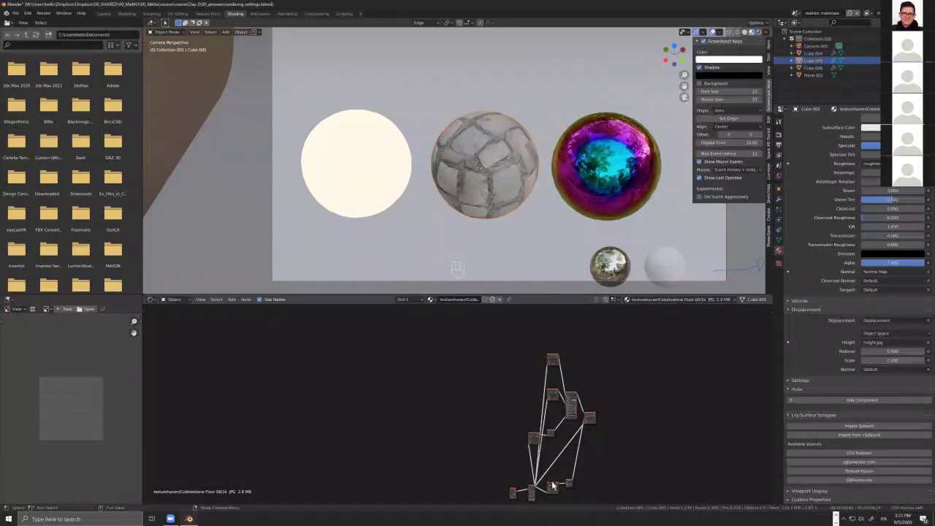
{"action": "scroll", "coordinate": [553, 485], "scroll_direction": "down", "scroll_amount": 2}
{"action": "scroll", "coordinate": [744, 453], "scroll_direction": "down", "scroll_amount": 1}
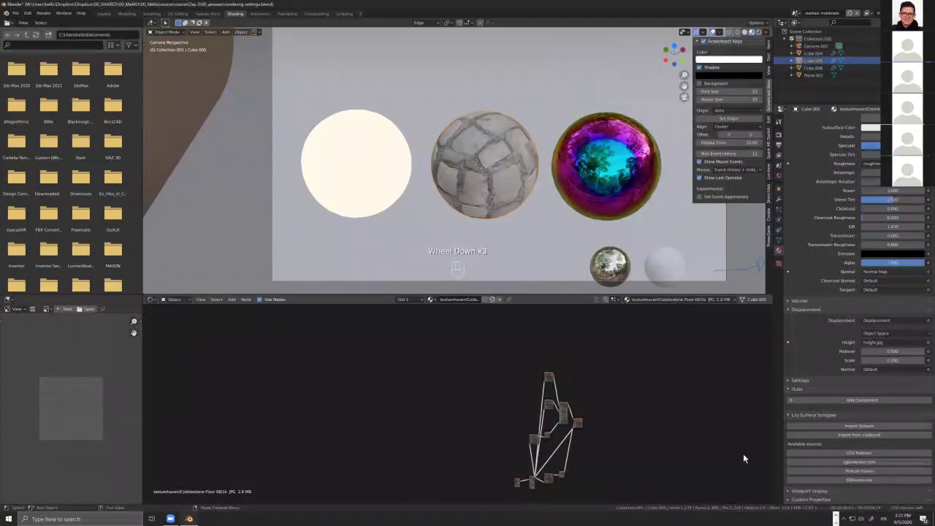
{"action": "scroll", "coordinate": [743, 453], "scroll_direction": "up", "scroll_amount": 4}
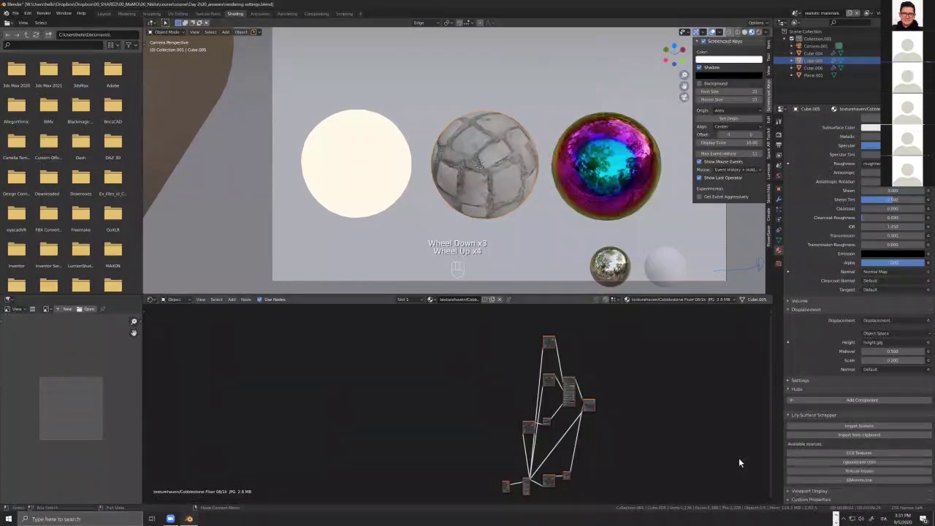
{"action": "key", "text": "d"}
{"action": "left_click_drag", "start_coordinate": [759, 454], "coordinate": [723, 453]}
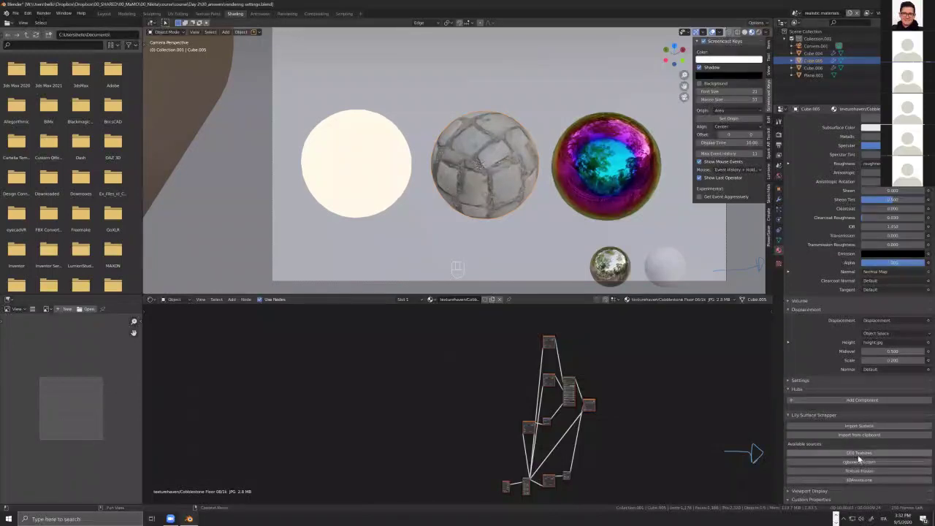
- Review the cobblestone material's surface settings and open the Texture Haven website from the Lily Surface Scrapper sources
{"action": "scroll", "coordinate": [862, 459], "scroll_direction": "up", "scroll_amount": 4}
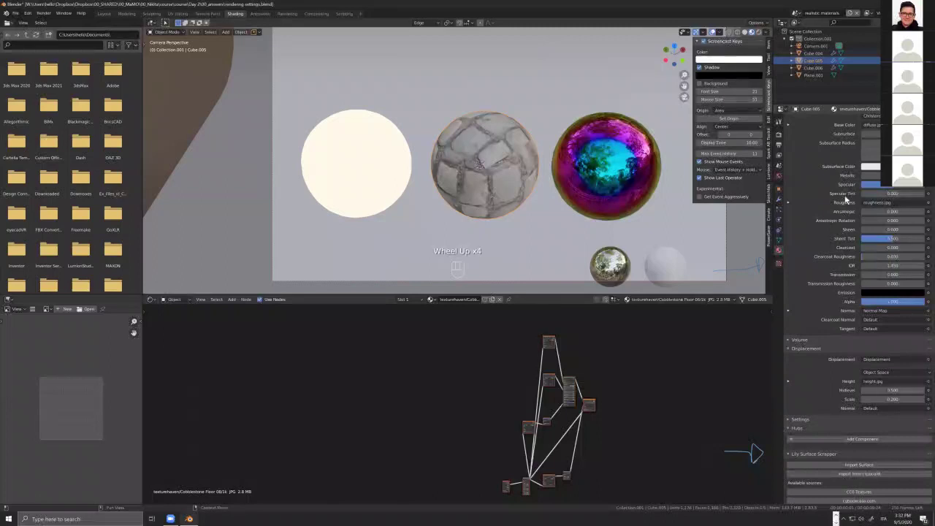
{"action": "scroll", "coordinate": [821, 150], "scroll_direction": "up", "scroll_amount": 7}
{"action": "scroll", "coordinate": [829, 154], "scroll_direction": "up", "scroll_amount": 3}
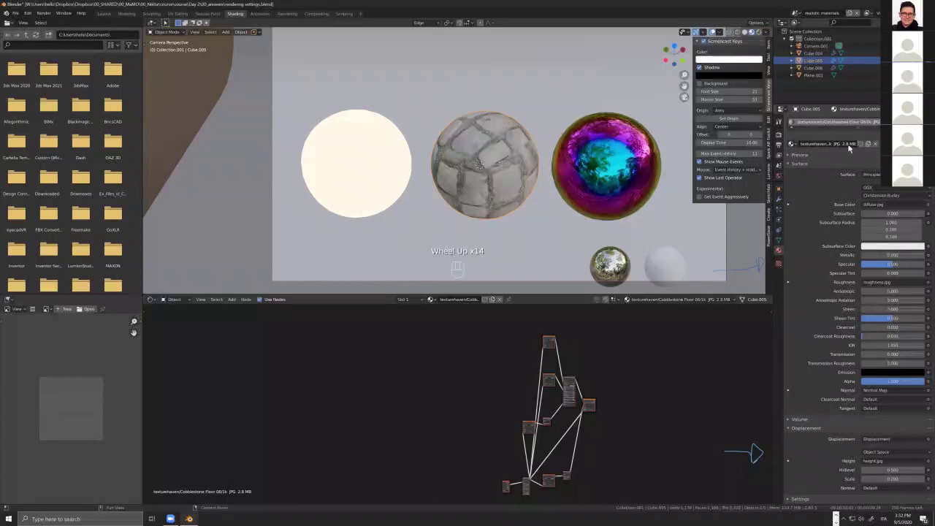
{"action": "scroll", "coordinate": [888, 475], "scroll_direction": "down", "scroll_amount": 3}
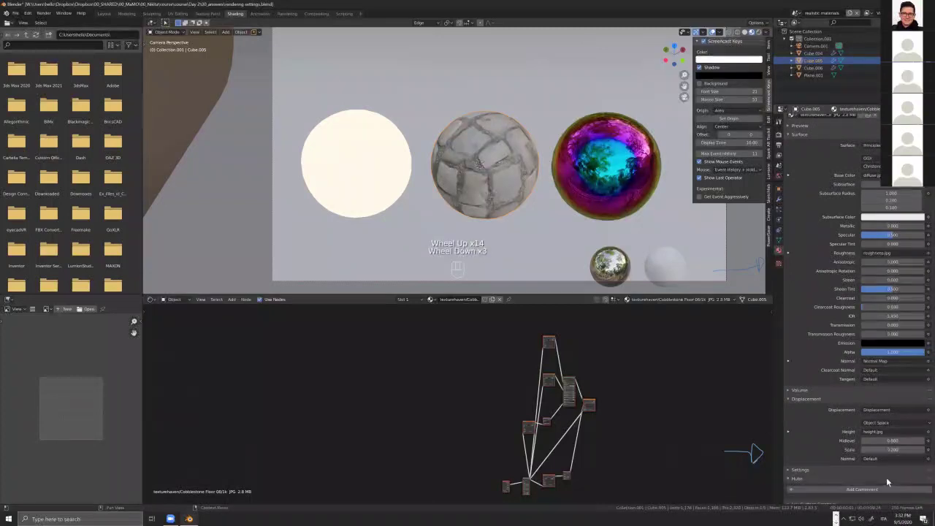
{"action": "scroll", "coordinate": [852, 456], "scroll_direction": "down", "scroll_amount": 11}
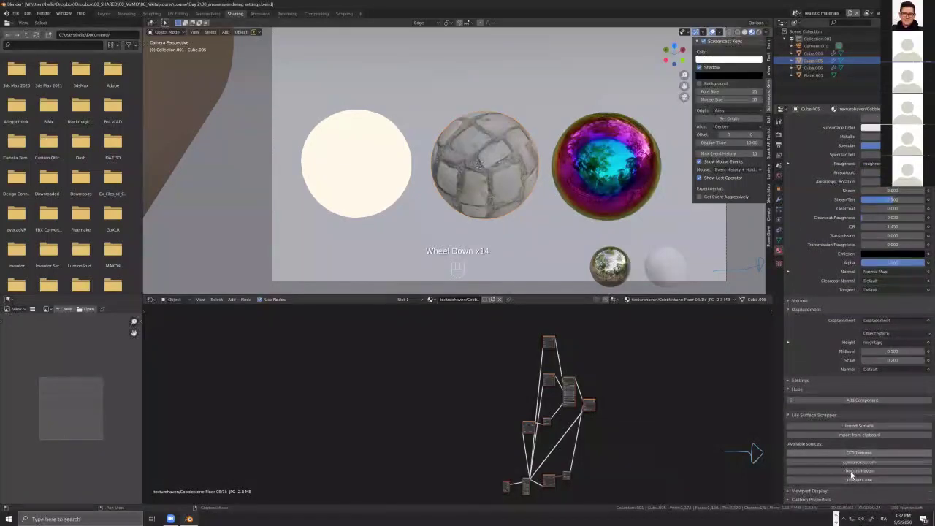
{"action": "left_click", "coordinate": [868, 473]}
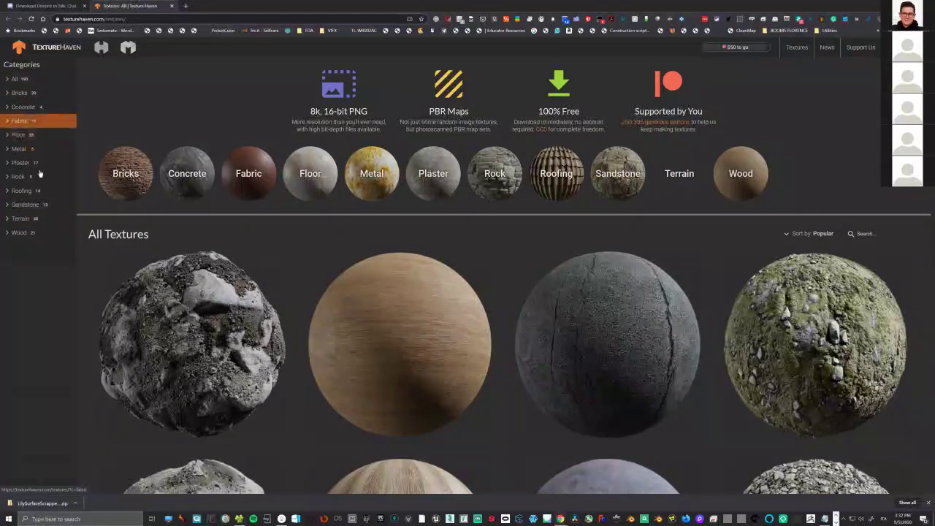
- Browse Texture Haven's Floor category and open the page of the herringbone brick_floor texture
{"action": "left_click", "coordinate": [10, 136]}
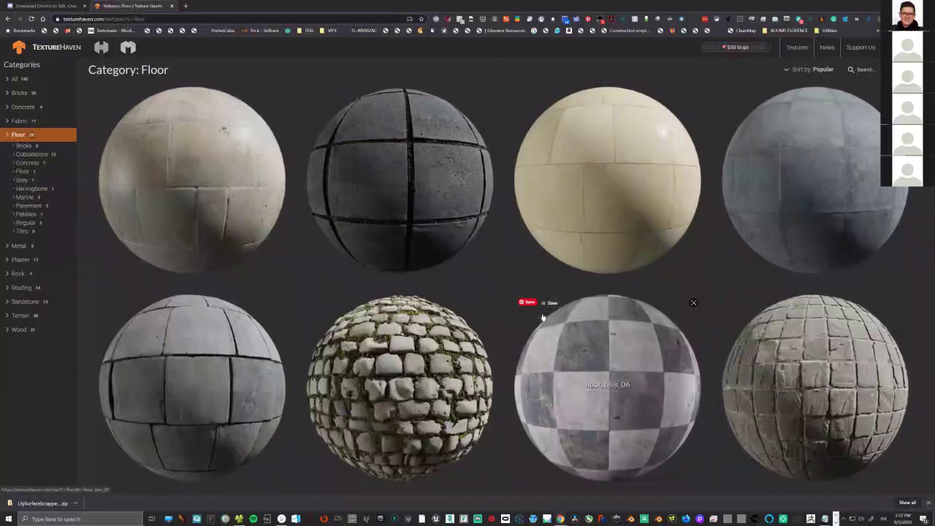
{"action": "scroll", "coordinate": [543, 316], "scroll_direction": "down", "scroll_amount": 1}
{"action": "scroll", "coordinate": [543, 316], "scroll_direction": "down", "scroll_amount": 1}
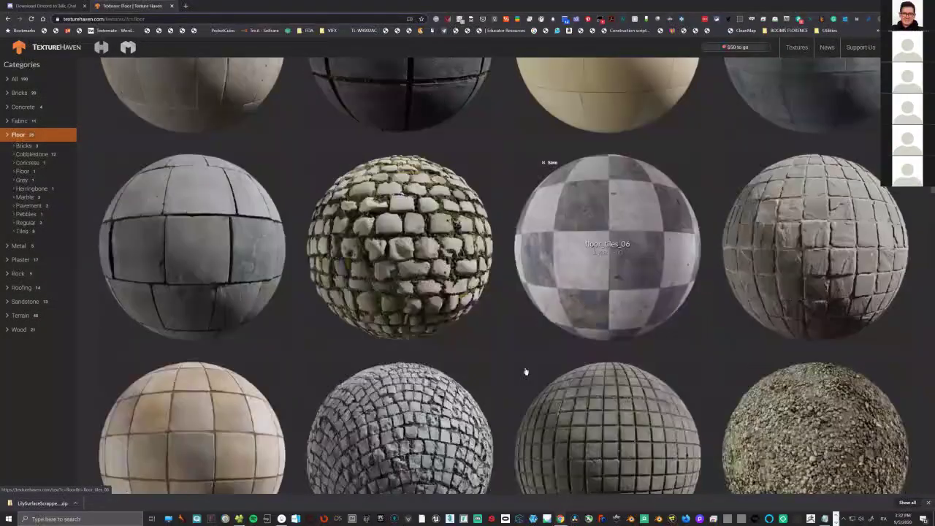
{"action": "scroll", "coordinate": [446, 413], "scroll_direction": "down", "scroll_amount": 1}
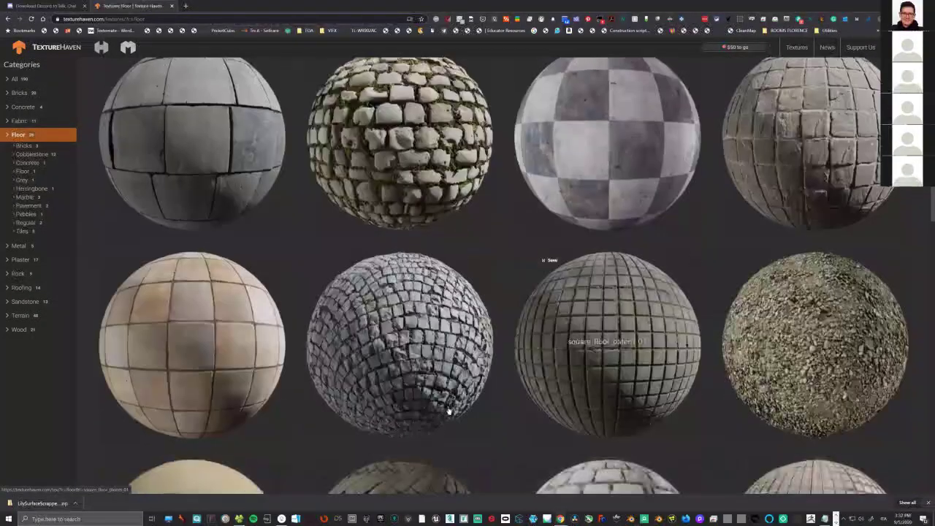
{"action": "scroll", "coordinate": [448, 413], "scroll_direction": "down", "scroll_amount": 1}
{"action": "scroll", "coordinate": [442, 411], "scroll_direction": "down", "scroll_amount": 1}
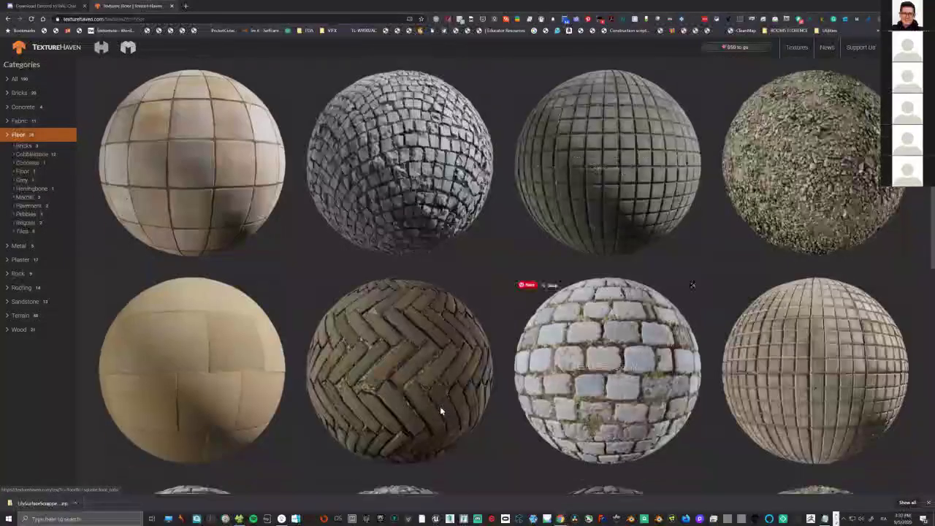
{"action": "left_click", "coordinate": [440, 411]}
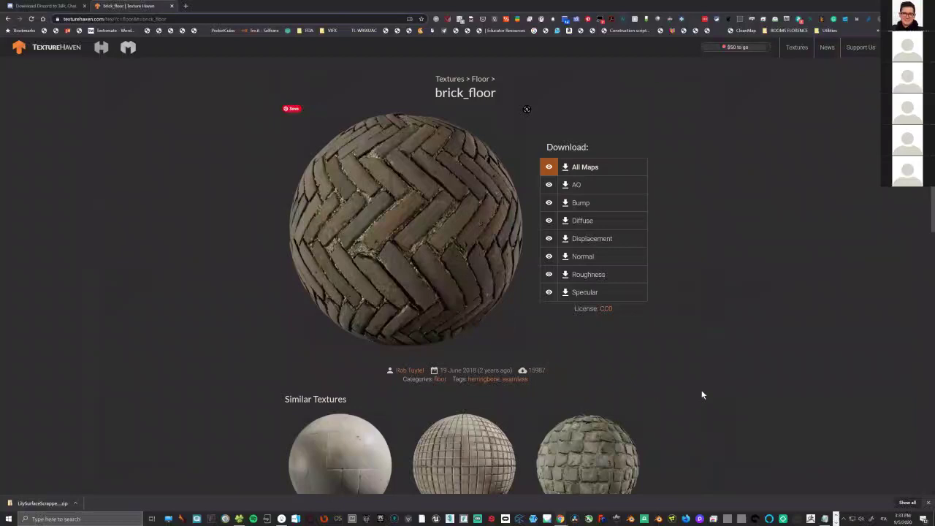
- Copy the web address of the brick_floor texture page and switch back to Blender
{"action": "left_click", "coordinate": [193, 18]}
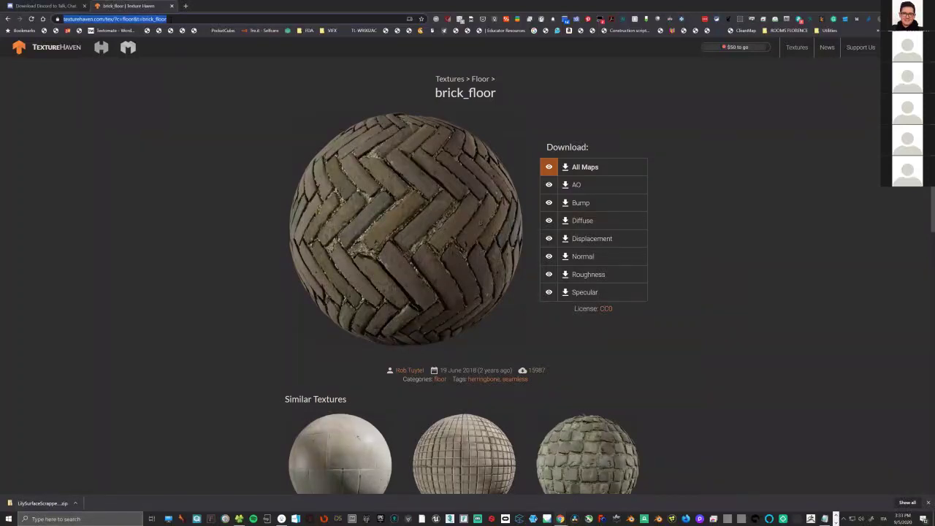
{"action": "key", "text": "alt+Tab"}
{"action": "key", "text": "alt+Tab"}
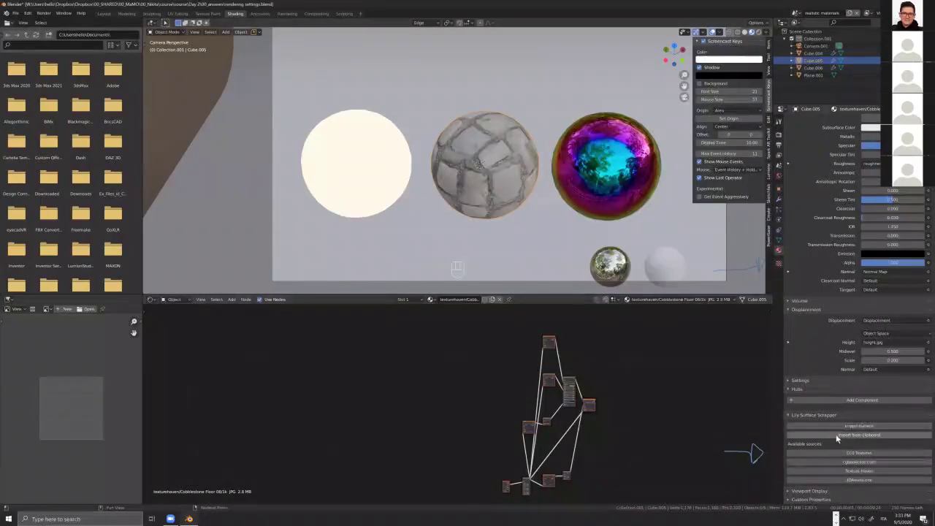
- Annotate the clipboard import option with an arrow and import the copied brick floor as a 1k JPG material on the middle sphere
{"action": "mouse_move", "coordinate": [725, 437]}
{"action": "left_mouse_down"}
{"action": "mouse_move", "coordinate": [760, 431]}
{"action": "mouse_move", "coordinate": [756, 458]}
{"action": "left_mouse_up"}
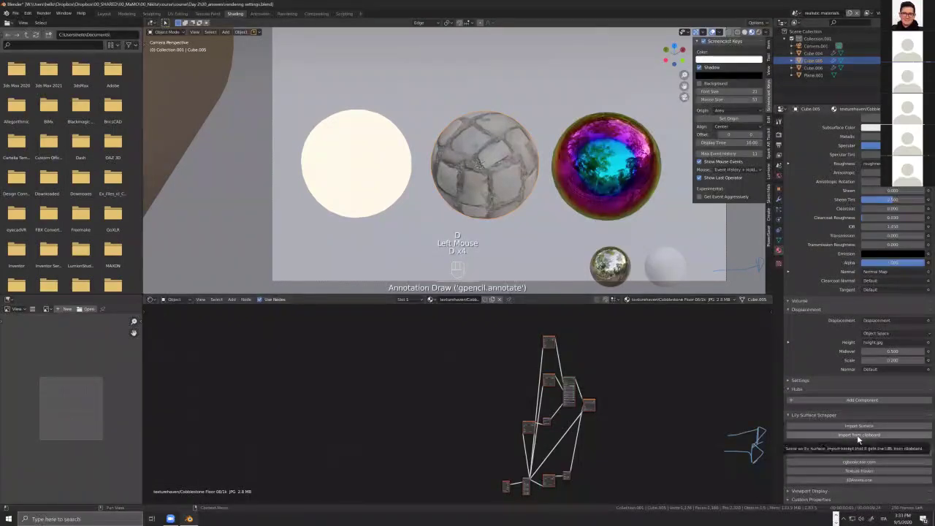
{"action": "left_click", "coordinate": [858, 435]}
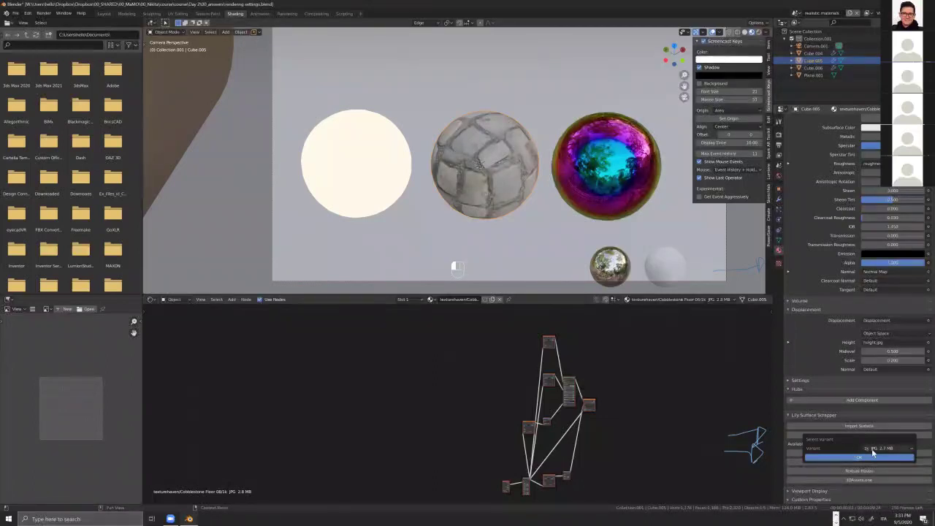
{"action": "left_click", "coordinate": [873, 449]}
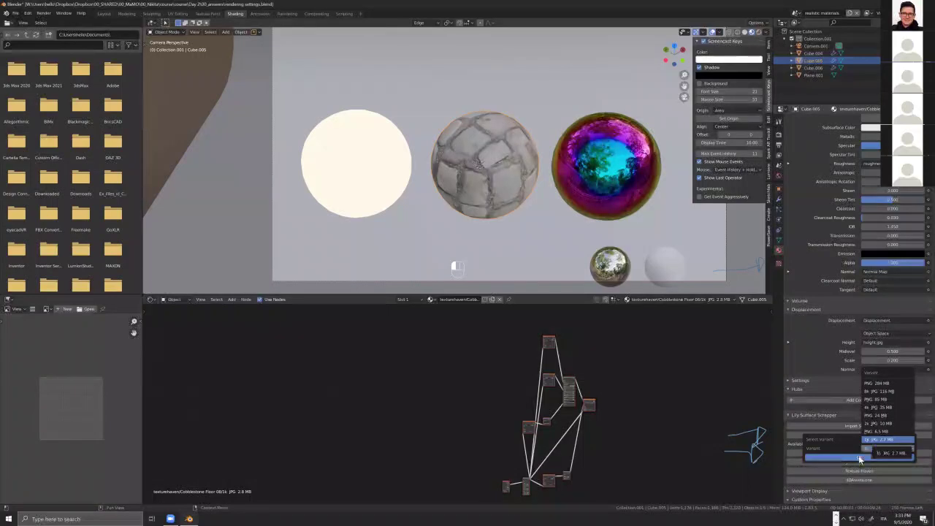
{"action": "left_click", "coordinate": [859, 459]}
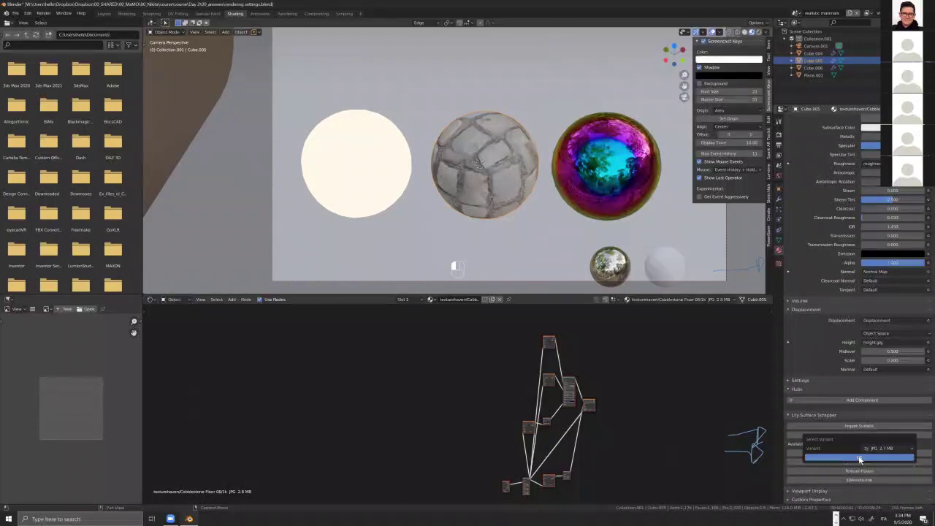
{"action": "left_click", "coordinate": [859, 458]}
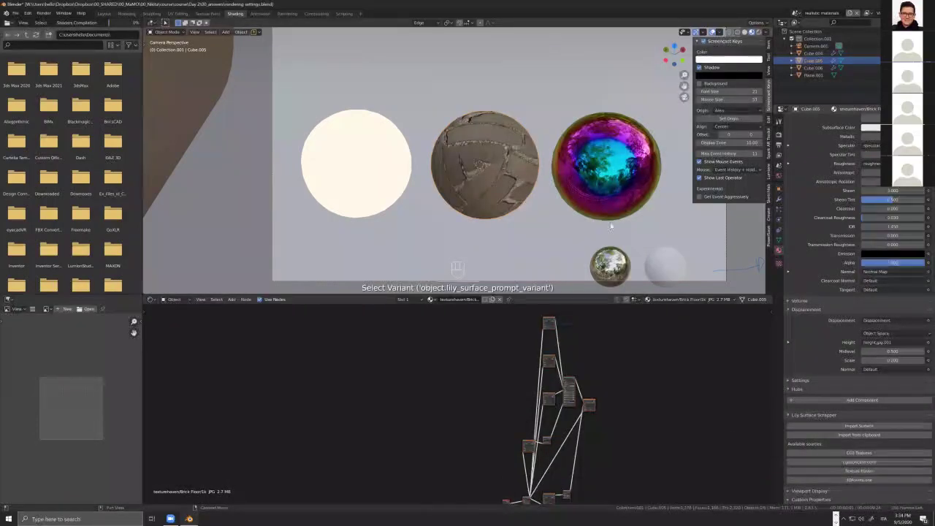
{"action": "middle_click_drag", "start_coordinate": [515, 164], "coordinate": [484, 157]}
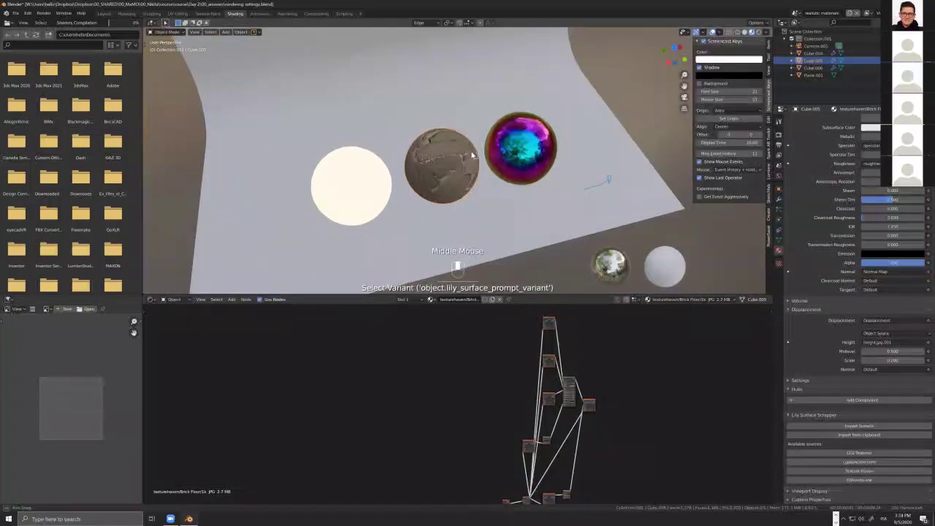
- Examine the imported brick floor material on the middle sphere up close and from several angles
{"action": "middle_click_drag", "start_coordinate": [424, 181], "coordinate": [466, 187]}
{"action": "scroll", "coordinate": [454, 213], "scroll_direction": "up", "scroll_amount": 4}
{"action": "scroll", "coordinate": [455, 213], "scroll_direction": "up", "scroll_amount": 2}
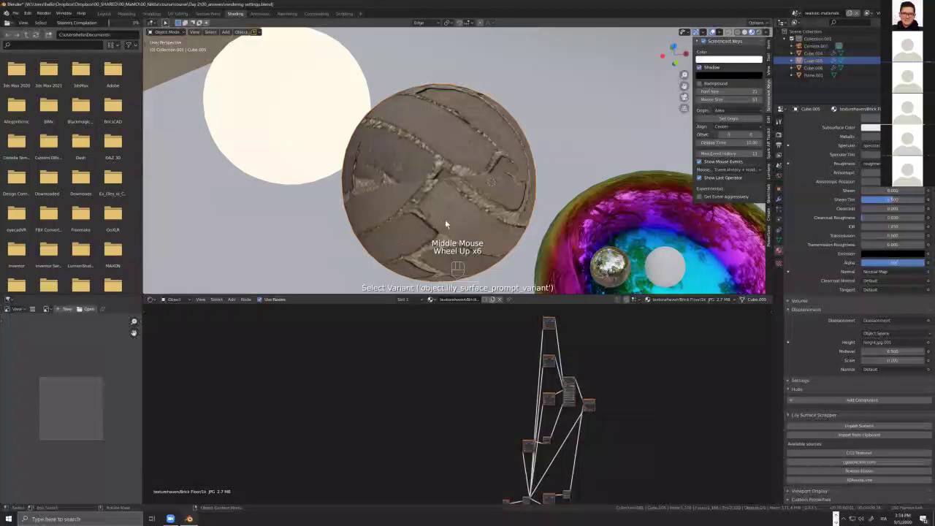
{"action": "scroll", "coordinate": [446, 218], "scroll_direction": "up", "scroll_amount": 1}
{"action": "scroll", "coordinate": [446, 218], "scroll_direction": "down", "scroll_amount": 3}
{"action": "middle_click_drag", "start_coordinate": [445, 218], "coordinate": [451, 217]}
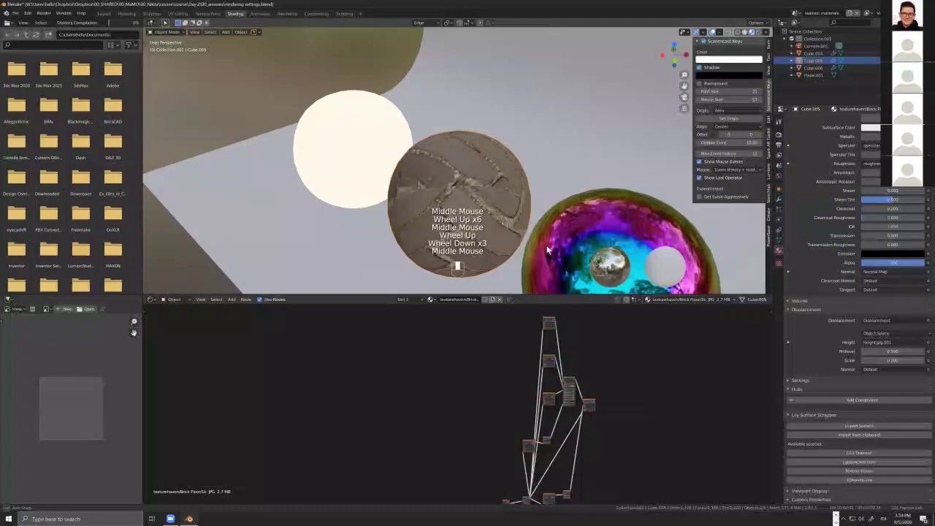
{"action": "scroll", "coordinate": [548, 250], "scroll_direction": "down", "scroll_amount": 2}
{"action": "scroll", "coordinate": [547, 250], "scroll_direction": "up", "scroll_amount": 1}
{"action": "middle_click_drag", "start_coordinate": [547, 250], "coordinate": [547, 249]}
{"action": "scroll", "coordinate": [547, 249], "scroll_direction": "down", "scroll_amount": 2}
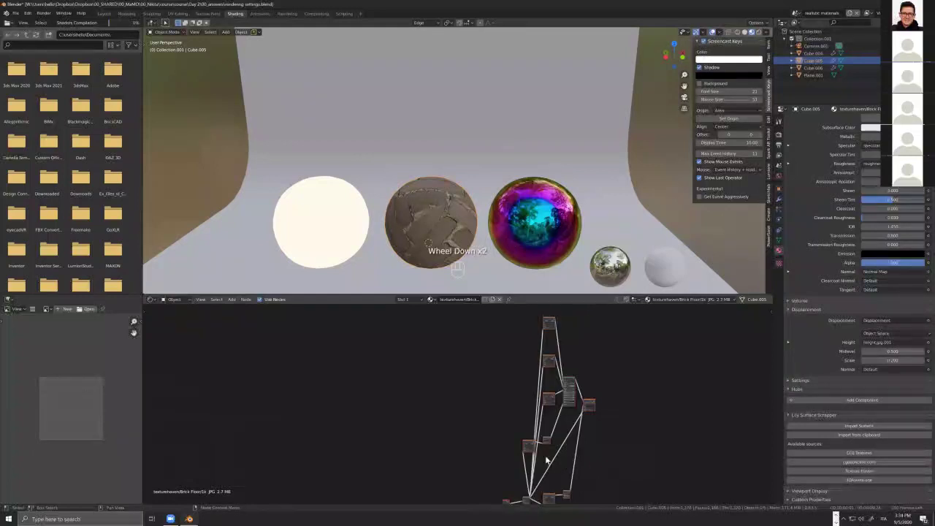
- Inspect the lower part of the brick floor node tree and compare it with the middle sphere's surface relief
{"action": "scroll", "coordinate": [498, 397], "scroll_direction": "down", "scroll_amount": 1}
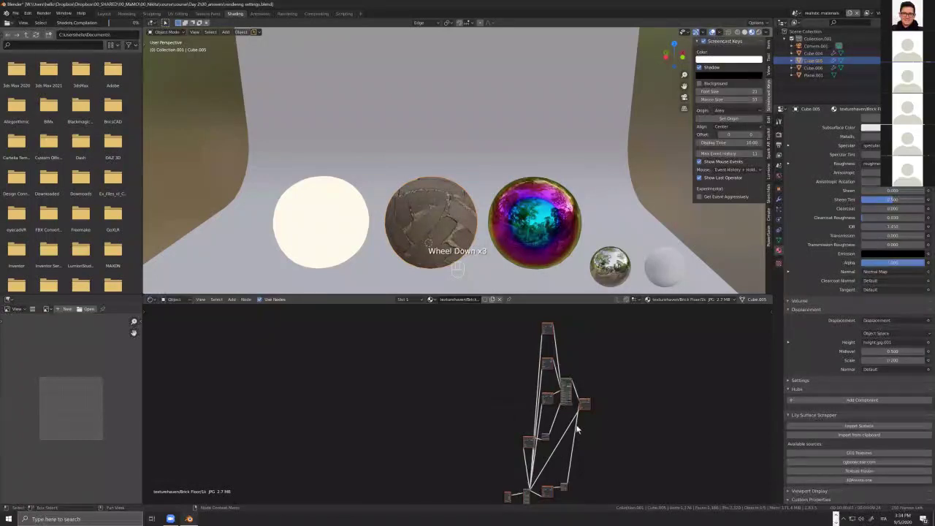
{"action": "scroll", "coordinate": [545, 427], "scroll_direction": "down", "scroll_amount": 2}
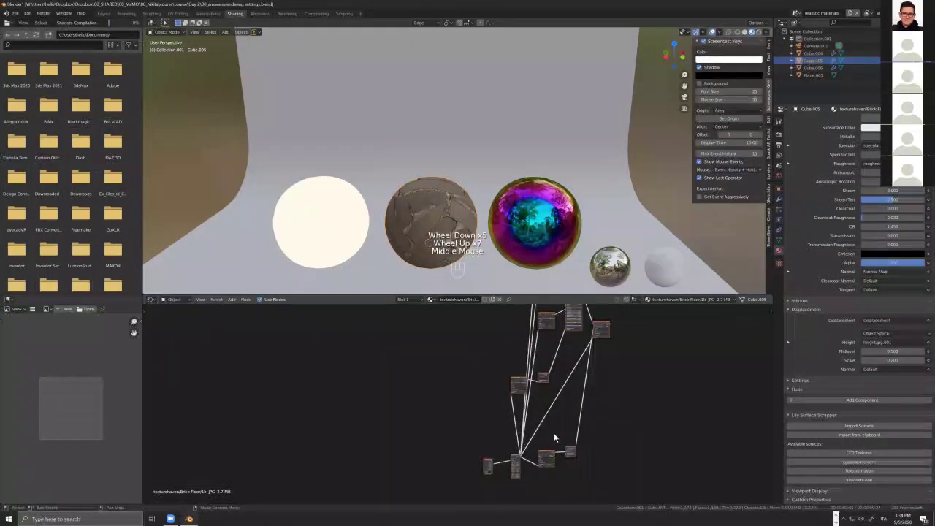
{"action": "scroll", "coordinate": [532, 459], "scroll_direction": "up", "scroll_amount": 2}
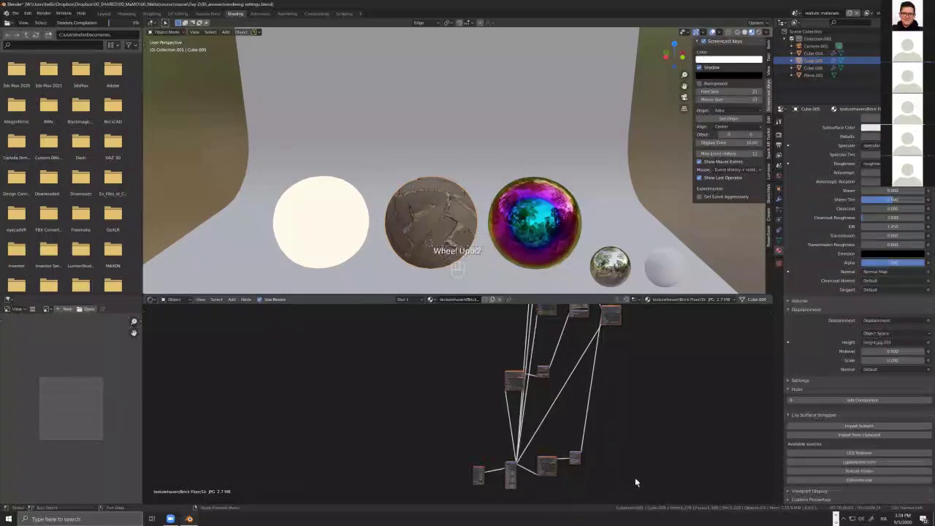
{"action": "scroll", "coordinate": [442, 215], "scroll_direction": "up", "scroll_amount": 3}
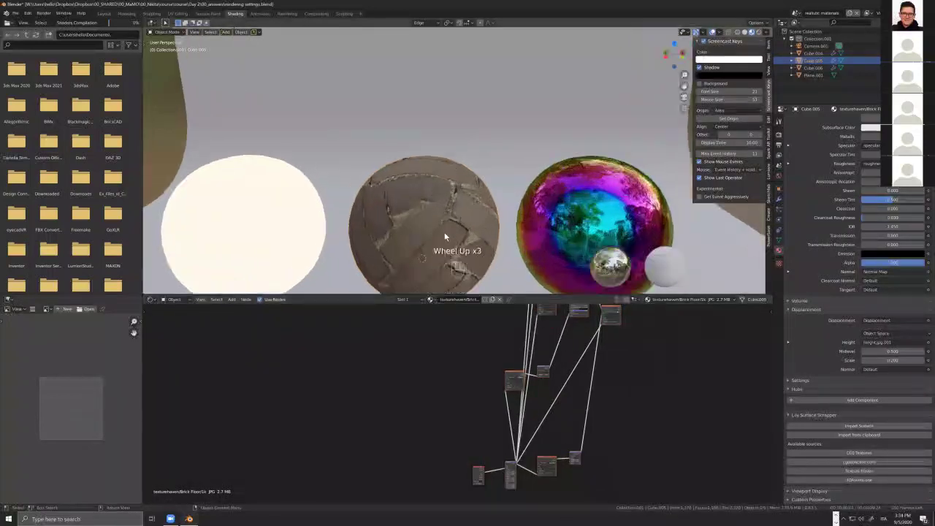
{"action": "middle_click_drag", "start_coordinate": [444, 231], "coordinate": [420, 193]}
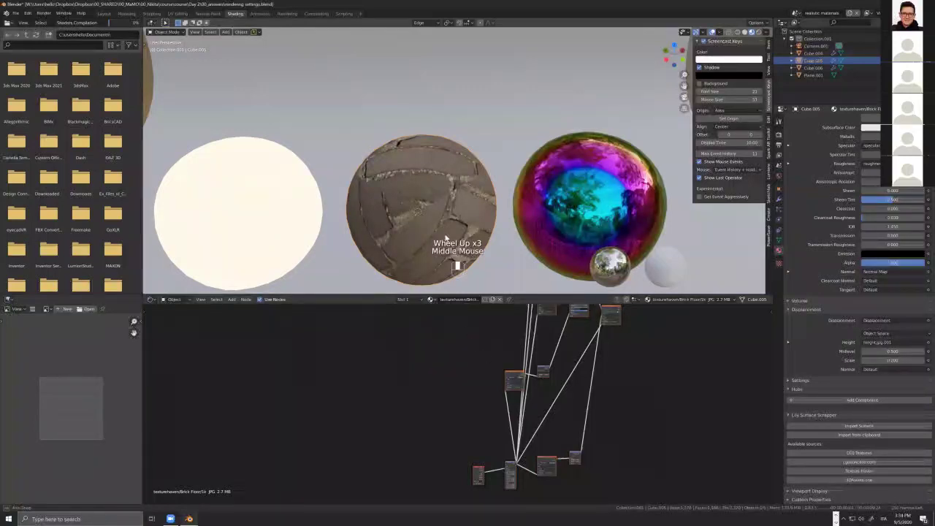
{"action": "scroll", "coordinate": [467, 198], "scroll_direction": "down", "scroll_amount": 1}
{"action": "middle_click_drag", "start_coordinate": [467, 198], "coordinate": [485, 207]}
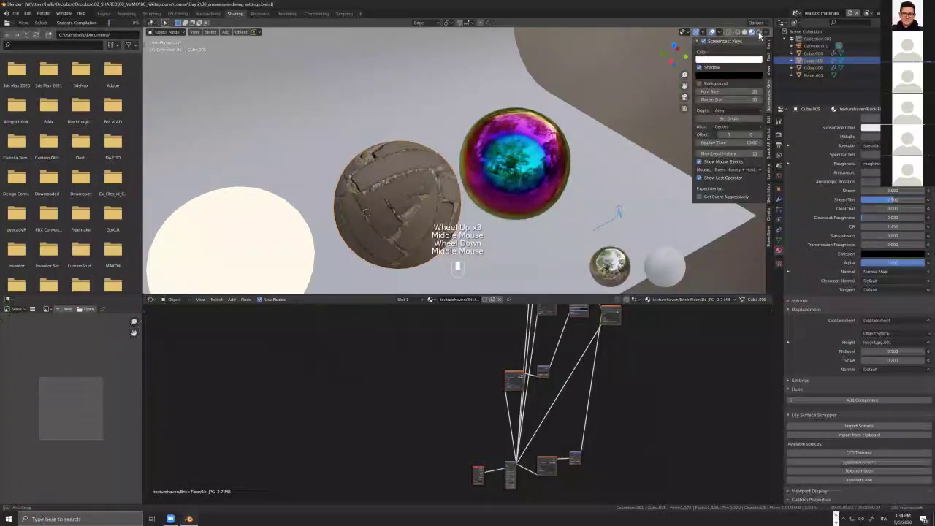
{"action": "scroll", "coordinate": [553, 122], "scroll_direction": "up", "scroll_amount": 3}
{"action": "middle_click", "coordinate": [554, 123]}
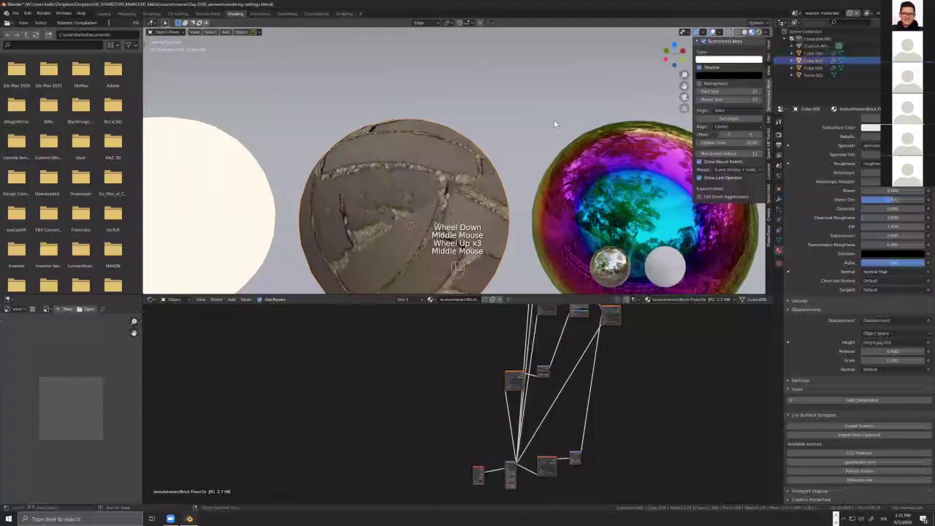
{"action": "scroll", "coordinate": [554, 120], "scroll_direction": "down", "scroll_amount": 4}
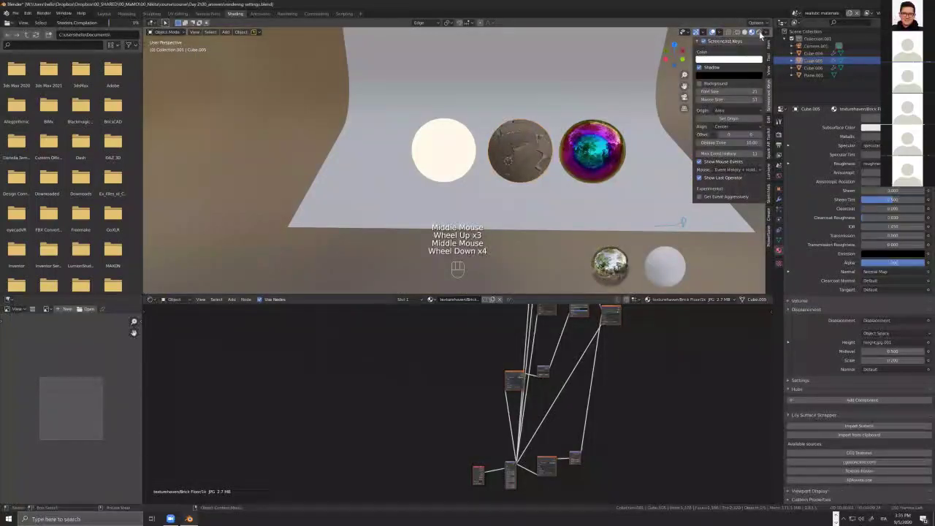
- Show the spheres through the camera in rendered shading and inspect the brick sphere closely
{"action": "key", "text": "KP_0"}
{"action": "left_click", "coordinate": [599, 170]}
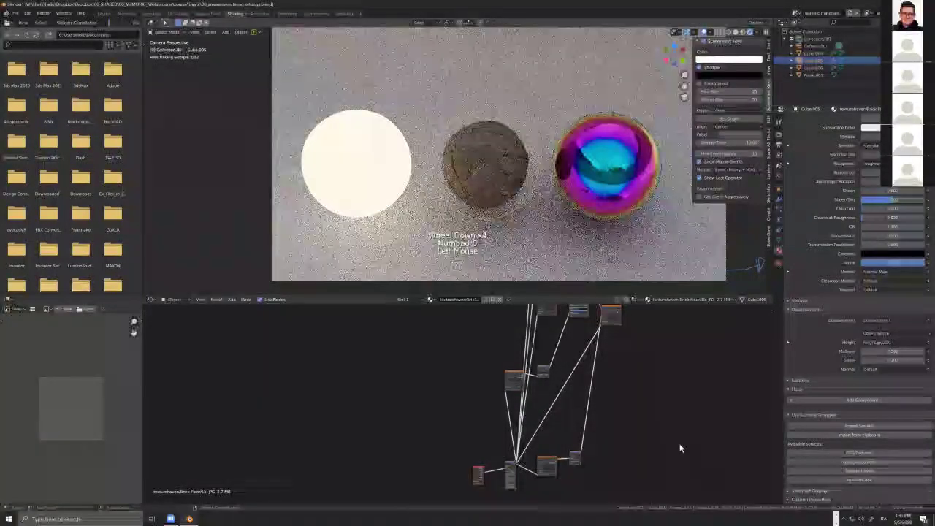
{"action": "scroll", "coordinate": [657, 380], "scroll_direction": "up", "scroll_amount": 3}
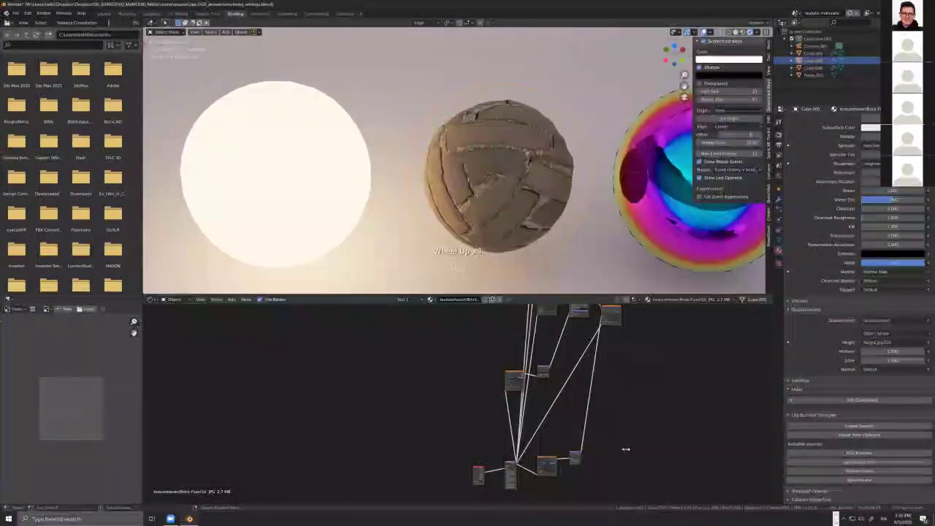
- Try a Scale of 1.0 on the brick floor material's Displacement node and inspect the rendered sphere
{"action": "scroll", "coordinate": [548, 465], "scroll_direction": "up", "scroll_amount": 15}
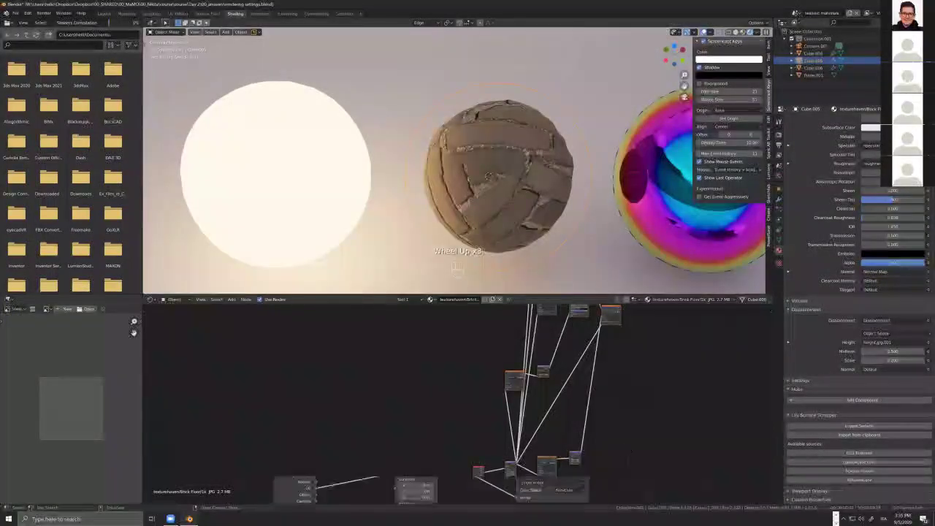
{"action": "scroll", "coordinate": [676, 447], "scroll_direction": "up", "scroll_amount": 13}
{"action": "left_click", "coordinate": [622, 448]}
{"action": "key", "text": "Return"}
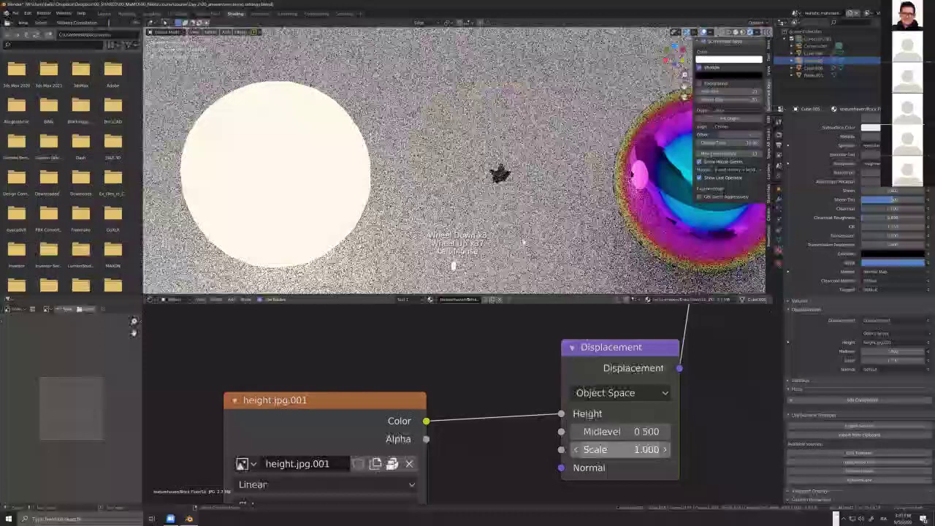
{"action": "double_click", "coordinate": [621, 449]}
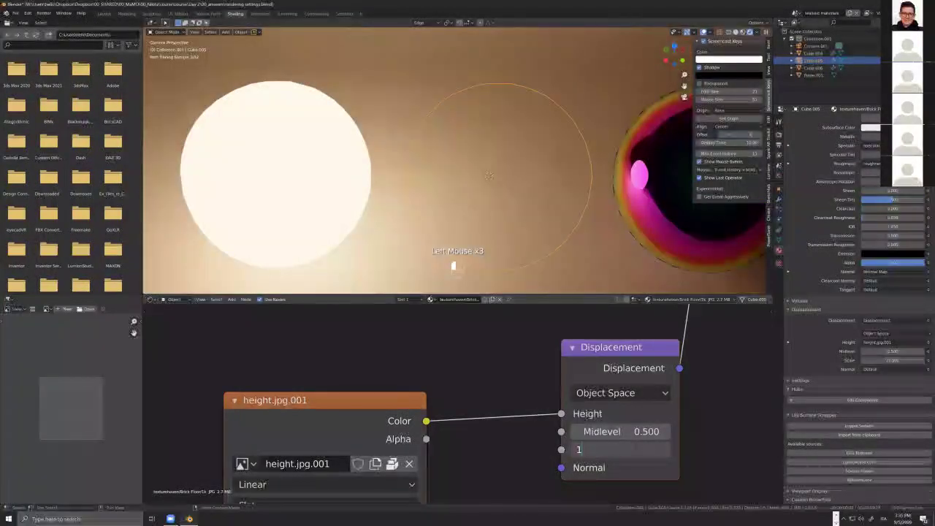
{"action": "type", "text": ".0"}
{"action": "scroll", "coordinate": [636, 450], "scroll_direction": "up", "scroll_amount": 5}
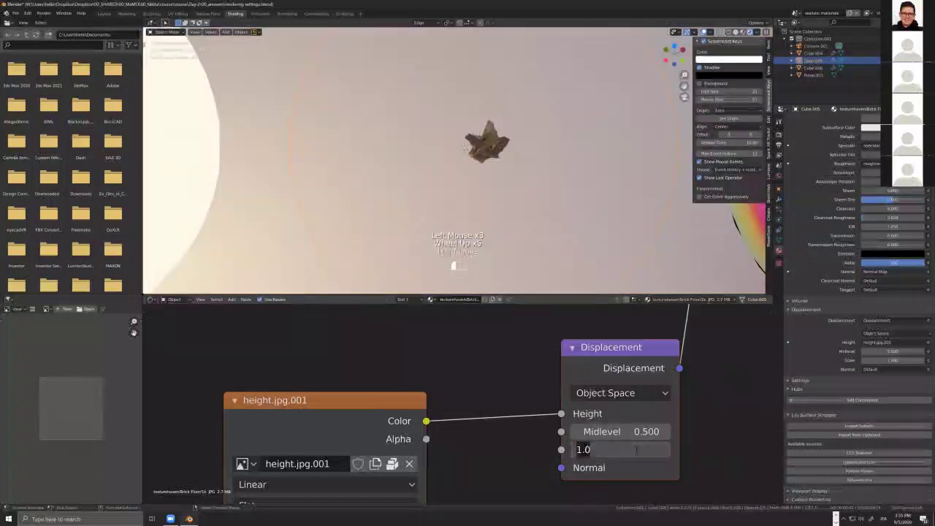
- Set the Scale of the brick floor material's Displacement node to 0.02
{"action": "left_click", "coordinate": [636, 449]}
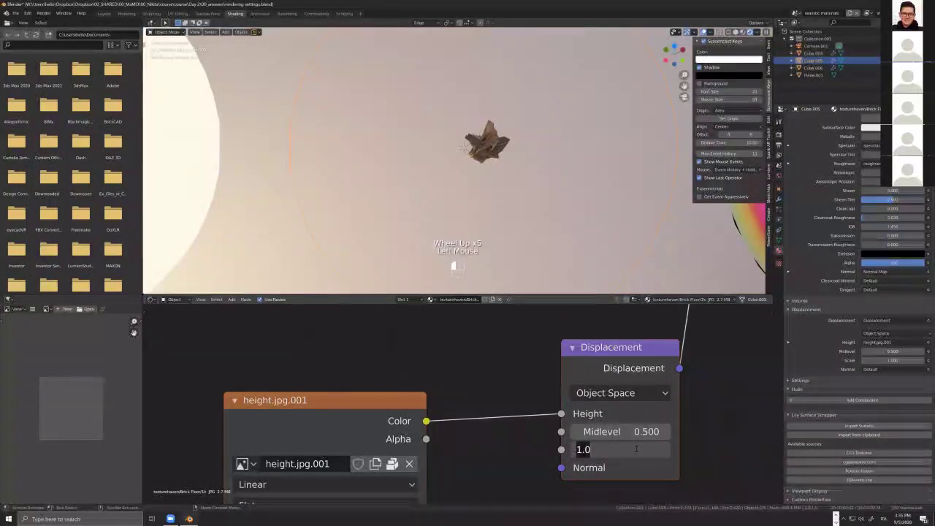
{"action": "type", "text": ".02"}
{"action": "key", "text": "Return"}
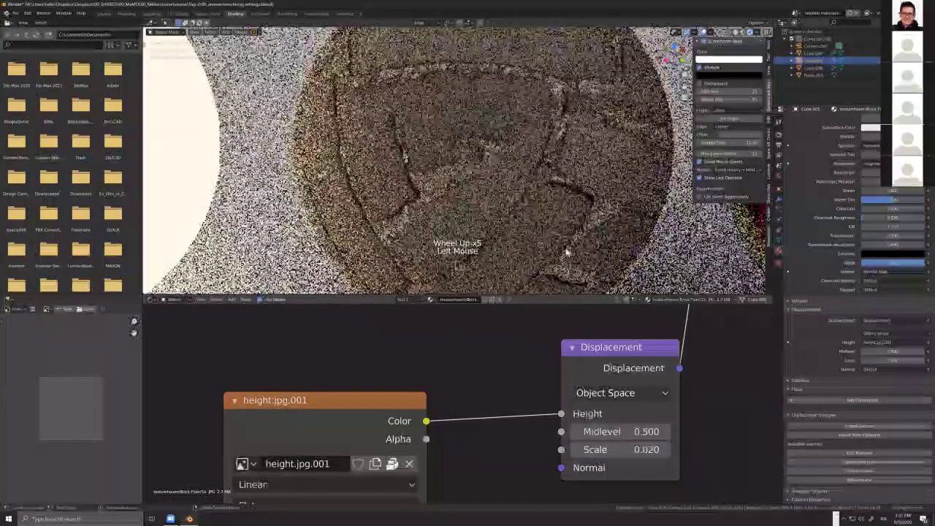
{"action": "scroll", "coordinate": [534, 182], "scroll_direction": "up", "scroll_amount": 4}
- Select the middle sphere, switch to material preview shading and assign it the texturehaven Cobblestone Floor 08 material
{"action": "left_click", "coordinate": [604, 123]}
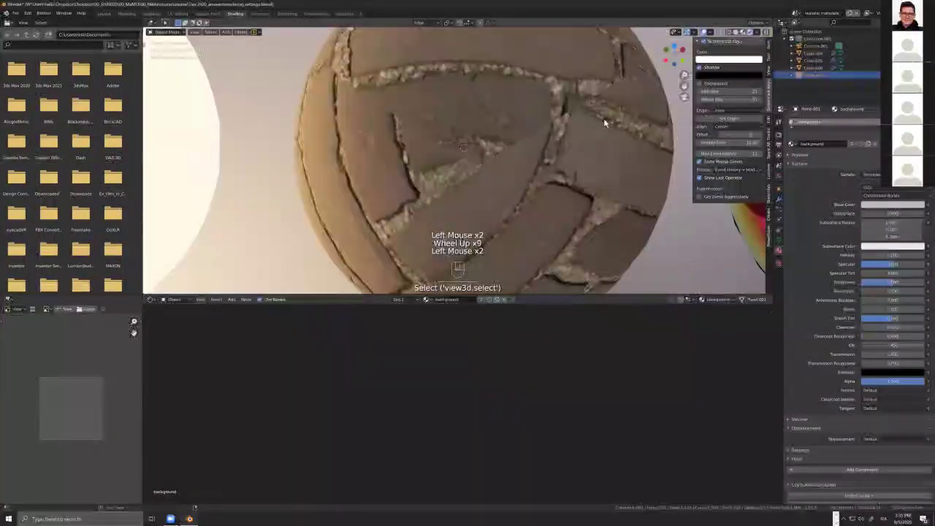
{"action": "left_click", "coordinate": [516, 171]}
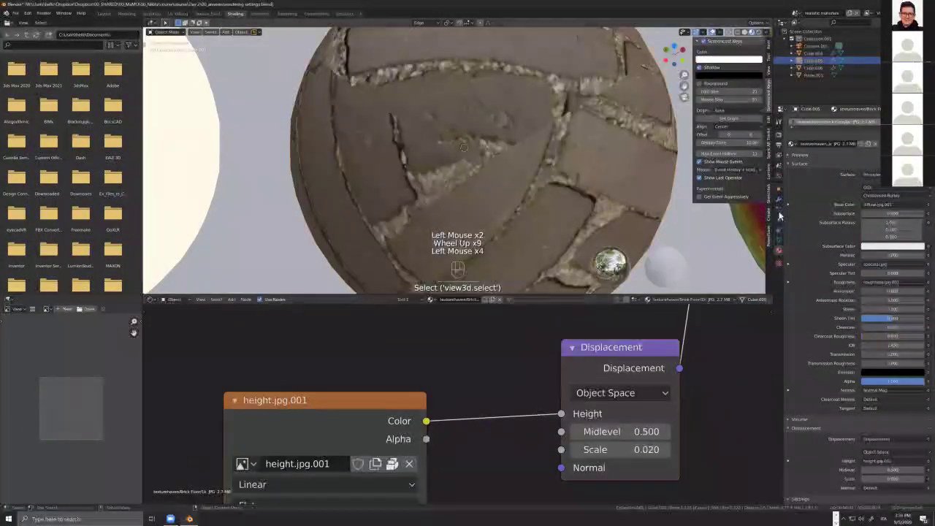
{"action": "left_click", "coordinate": [791, 144]}
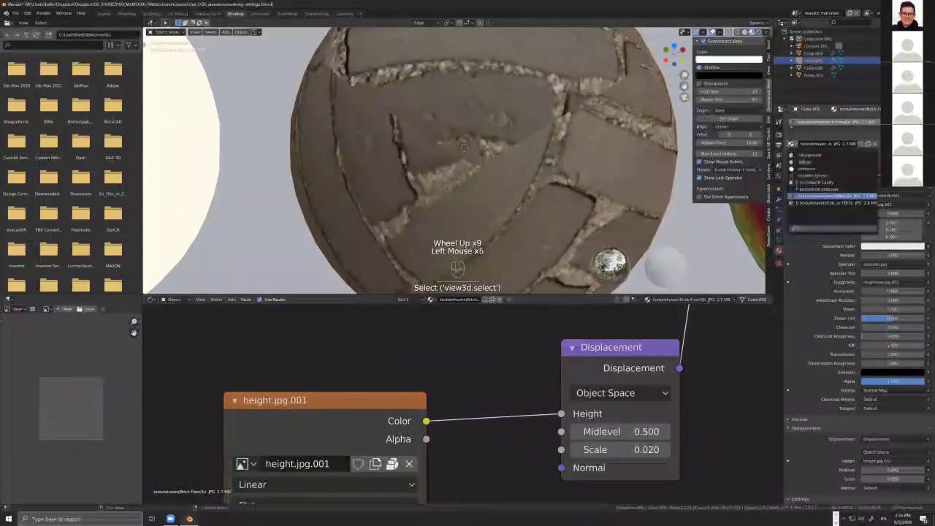
{"action": "left_click", "coordinate": [813, 204]}
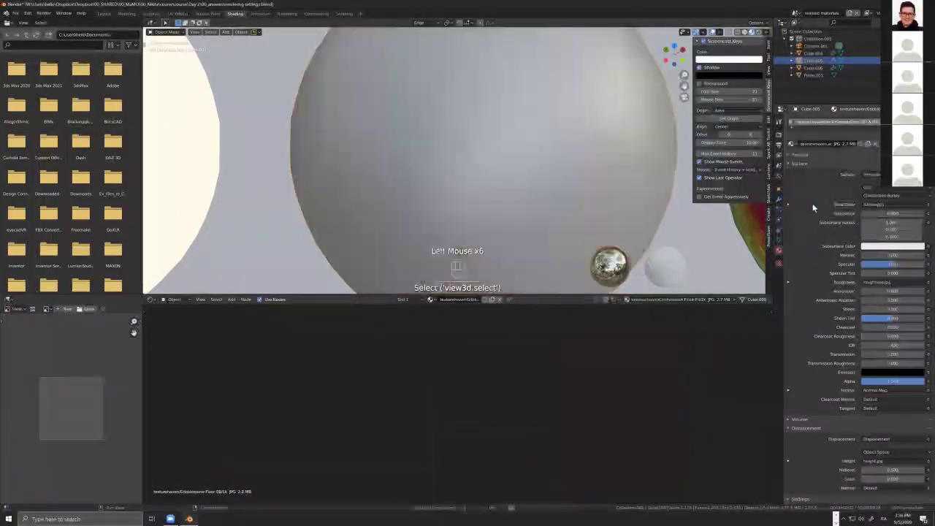
- Bring the cobblestone material's height and displacement nodes into view and display the sphere in rendered shading
{"action": "scroll", "coordinate": [610, 219], "scroll_direction": "down", "scroll_amount": 3}
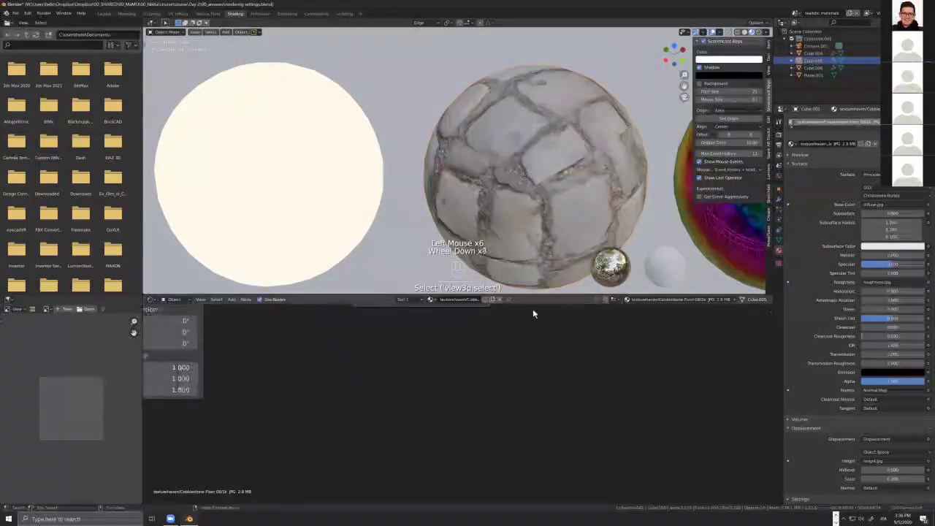
{"action": "scroll", "coordinate": [512, 403], "scroll_direction": "down", "scroll_amount": 16}
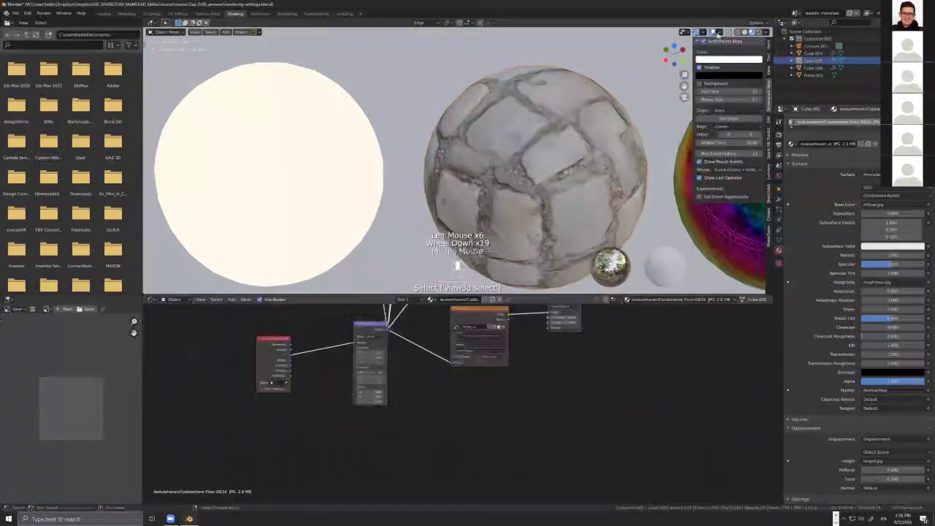
{"action": "middle_click_drag", "start_coordinate": [512, 402], "coordinate": [570, 460]}
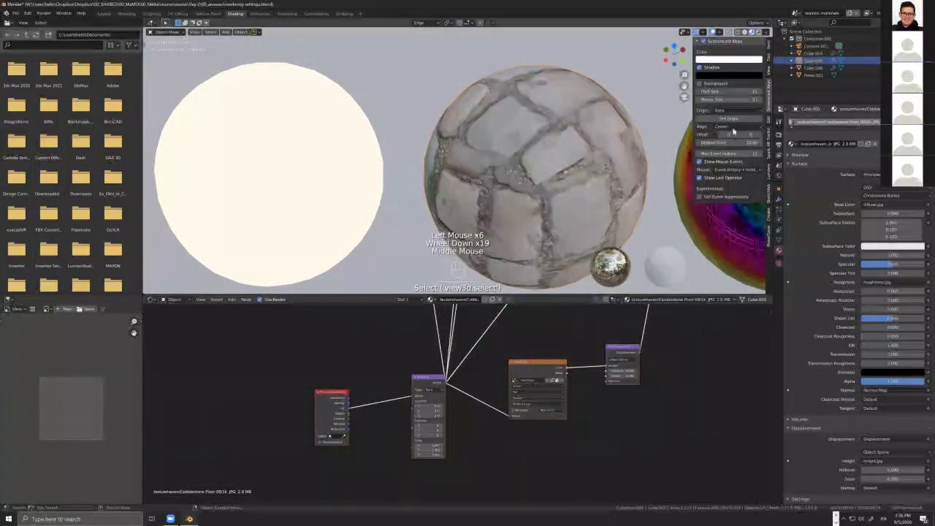
{"action": "left_click", "coordinate": [763, 33]}
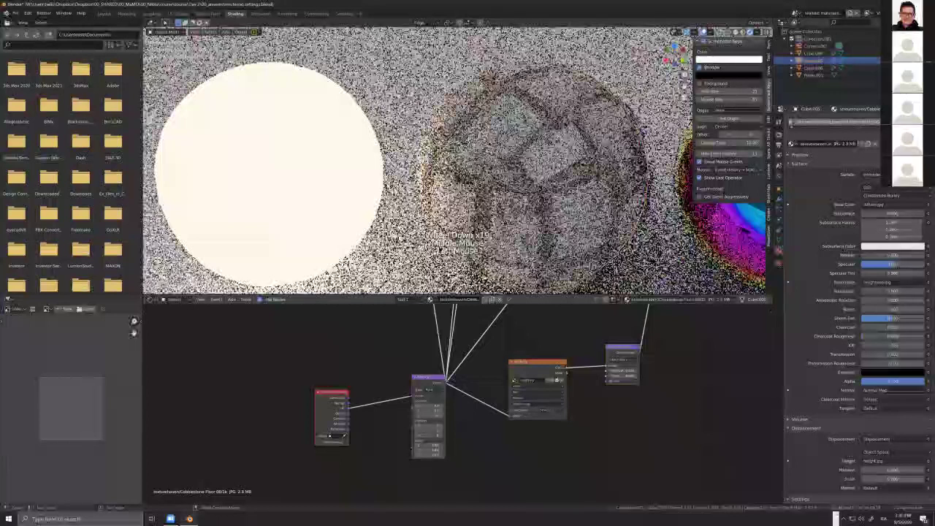
{"action": "scroll", "coordinate": [604, 366], "scroll_direction": "up", "scroll_amount": 2}
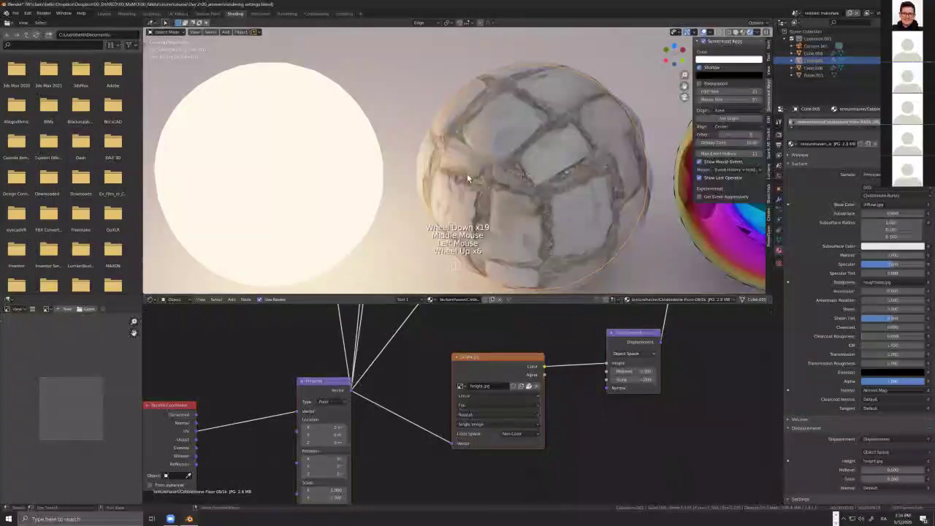
- Try a displacement Scale of 1.7 on the cobblestone material, inspect the rendered sphere and undo the change
{"action": "scroll", "coordinate": [467, 179], "scroll_direction": "down", "scroll_amount": 5}
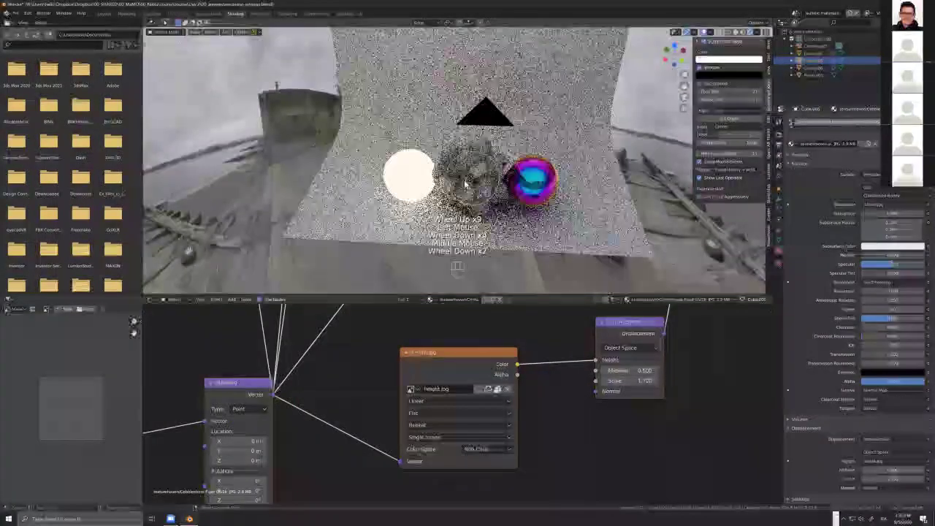
{"action": "scroll", "coordinate": [475, 190], "scroll_direction": "down", "scroll_amount": 6}
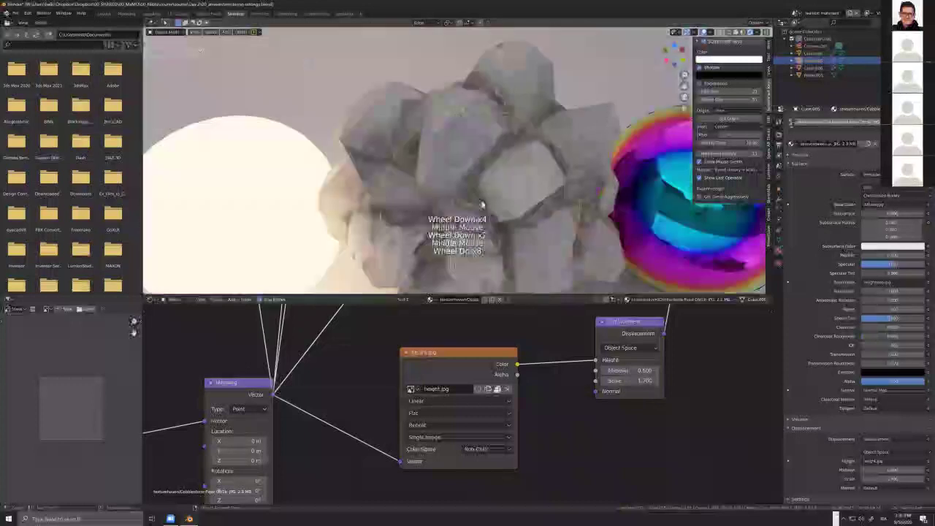
{"action": "scroll", "coordinate": [481, 205], "scroll_direction": "down", "scroll_amount": 3}
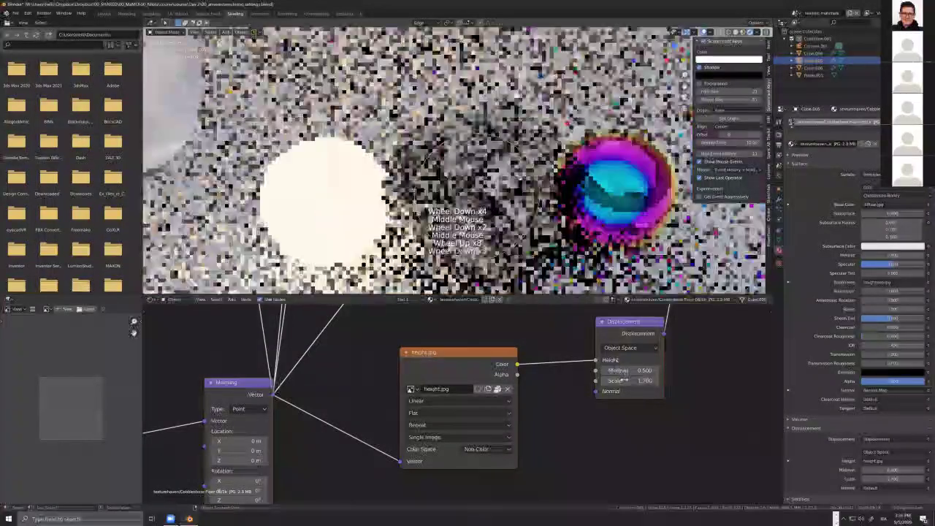
{"action": "left_click", "coordinate": [682, 409]}
{"action": "key", "text": "ctrl+z"}
{"action": "key", "text": "ctrl+z"}
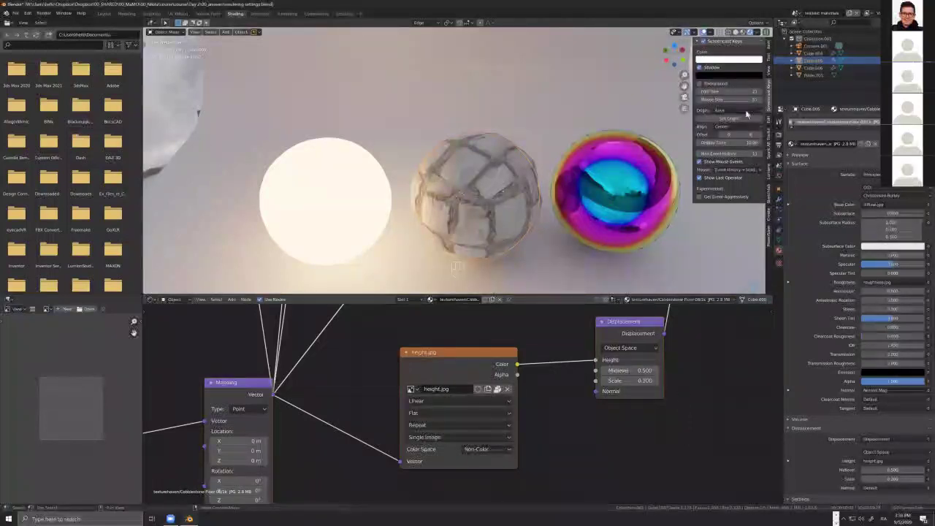
- Return the viewport to material preview shading and look through the camera
{"action": "left_click", "coordinate": [743, 36]}
{"action": "middle_click_drag", "start_coordinate": [631, 251], "coordinate": [640, 244]}
{"action": "key", "text": "KP_0"}
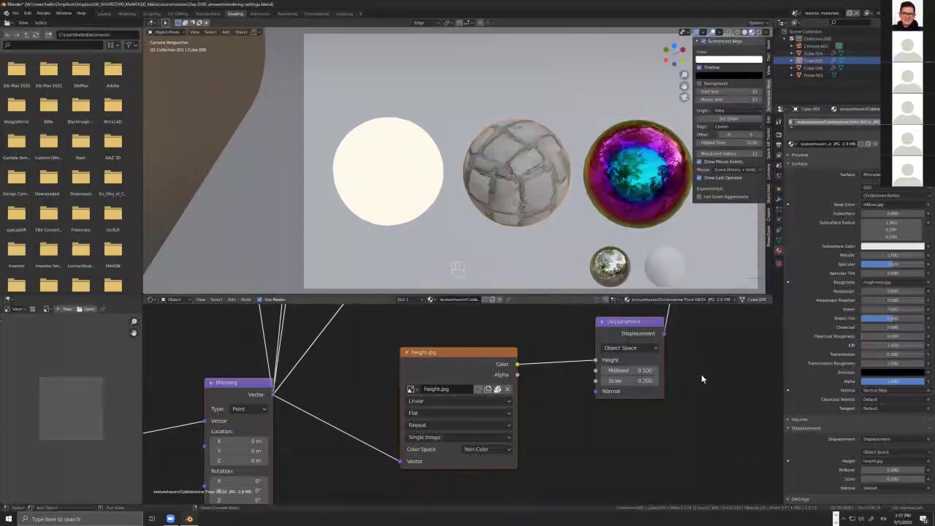
- Review the cobblestone material's node tree from the displacement nodes up to the material output
{"action": "scroll", "coordinate": [702, 379], "scroll_direction": "down", "scroll_amount": 3}
{"action": "middle_click_drag", "start_coordinate": [710, 347], "coordinate": [643, 409]}
{"action": "scroll", "coordinate": [645, 403], "scroll_direction": "down", "scroll_amount": 3}
{"action": "scroll", "coordinate": [650, 407], "scroll_direction": "down", "scroll_amount": 13}
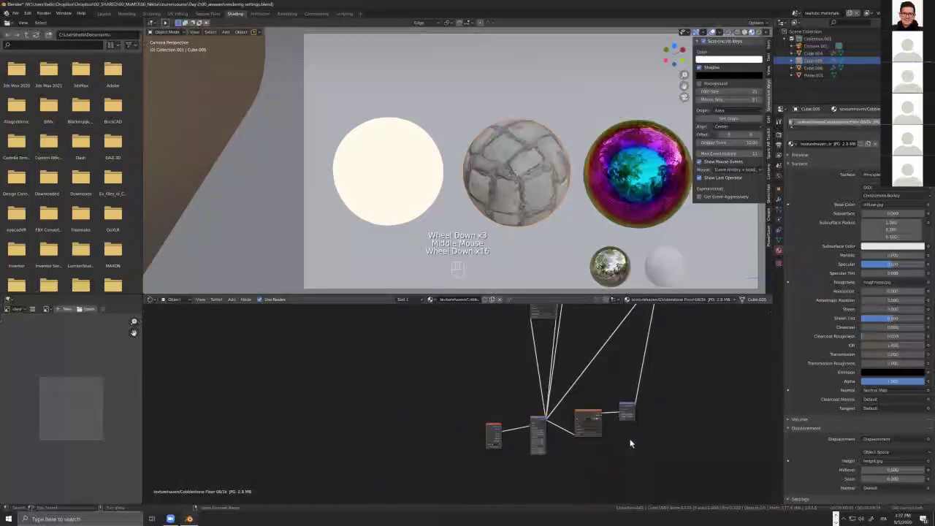
{"action": "scroll", "coordinate": [626, 472], "scroll_direction": "down", "scroll_amount": 2}
{"action": "middle_click_drag", "start_coordinate": [626, 472], "coordinate": [622, 455]}
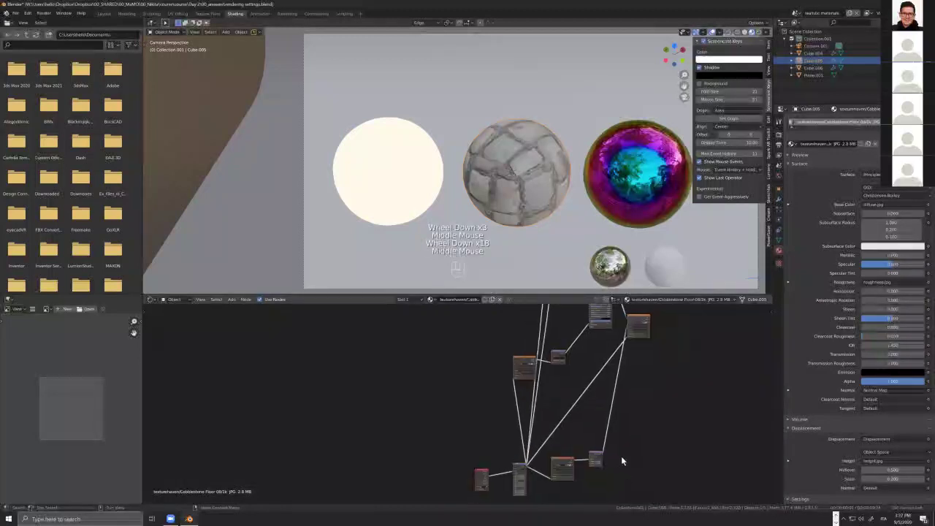
{"action": "scroll", "coordinate": [622, 461], "scroll_direction": "up", "scroll_amount": 4}
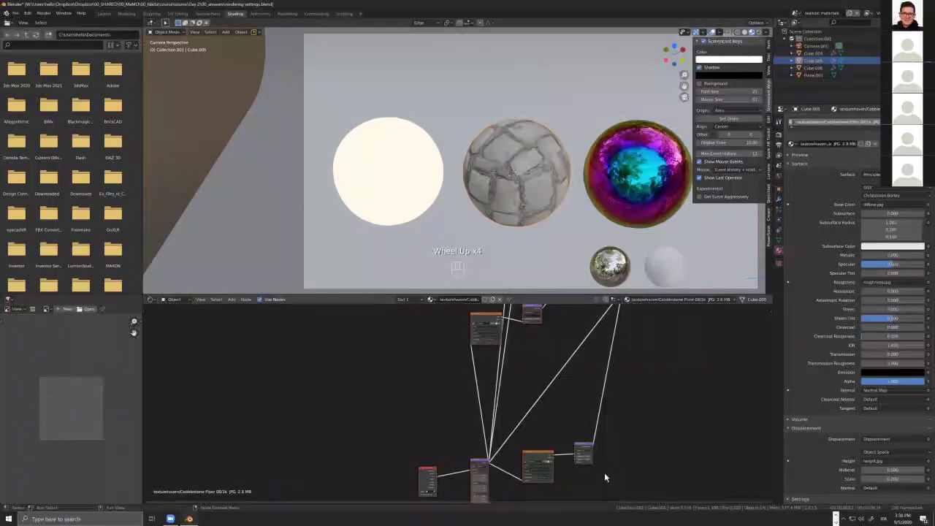
{"action": "scroll", "coordinate": [604, 473], "scroll_direction": "down", "scroll_amount": 4}
{"action": "middle_click_drag", "start_coordinate": [601, 391], "coordinate": [534, 407]}
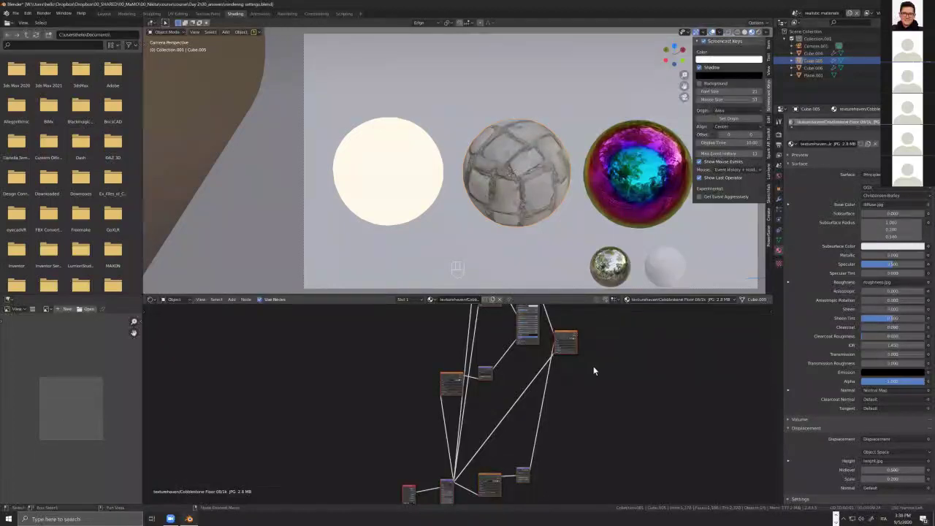
- Draw an annotation arrow in the node editor pointing towards the Lily Surface Scrapper import options
{"action": "scroll", "coordinate": [833, 404], "scroll_direction": "down", "scroll_amount": 3}
{"action": "scroll", "coordinate": [823, 395], "scroll_direction": "down", "scroll_amount": 7}
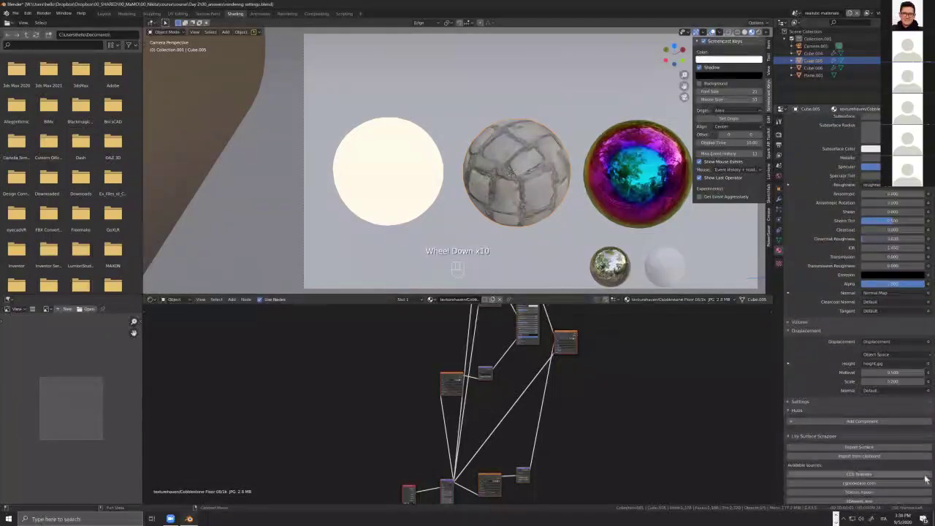
{"action": "scroll", "coordinate": [826, 401], "scroll_direction": "down", "scroll_amount": 6}
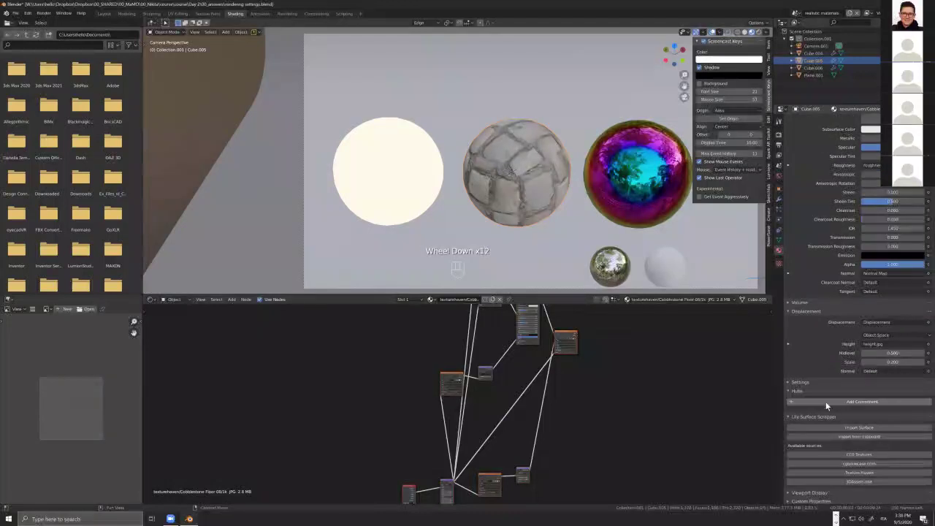
{"action": "key", "text": "d"}
{"action": "mouse_move", "coordinate": [698, 434]}
{"action": "left_mouse_down"}
{"action": "mouse_move", "coordinate": [757, 432]}
{"action": "mouse_move", "coordinate": [760, 443]}
{"action": "left_mouse_up"}
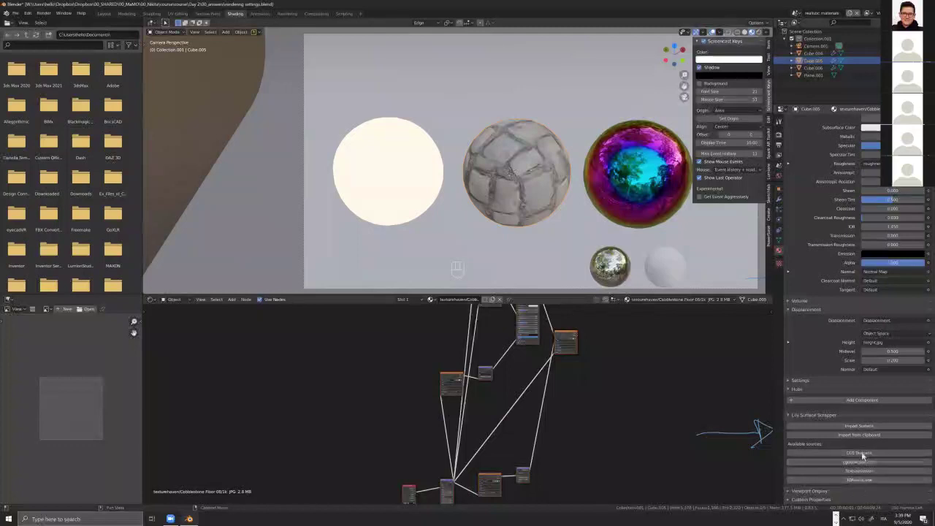
- Switch to the browser, open the Dark Ocean Tiles 01 texture on cgbookcase and copy its page address
{"action": "key", "text": "alt+Tab"}
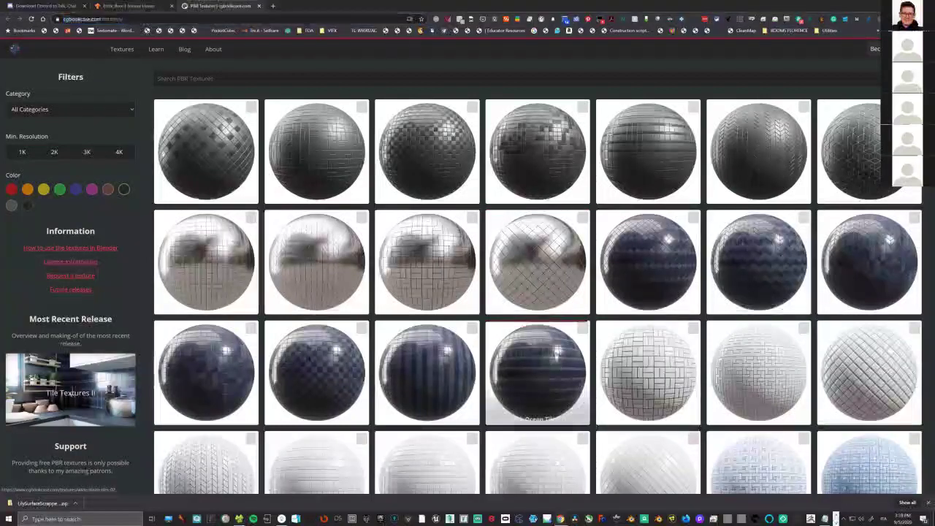
{"action": "left_click", "coordinate": [554, 357]}
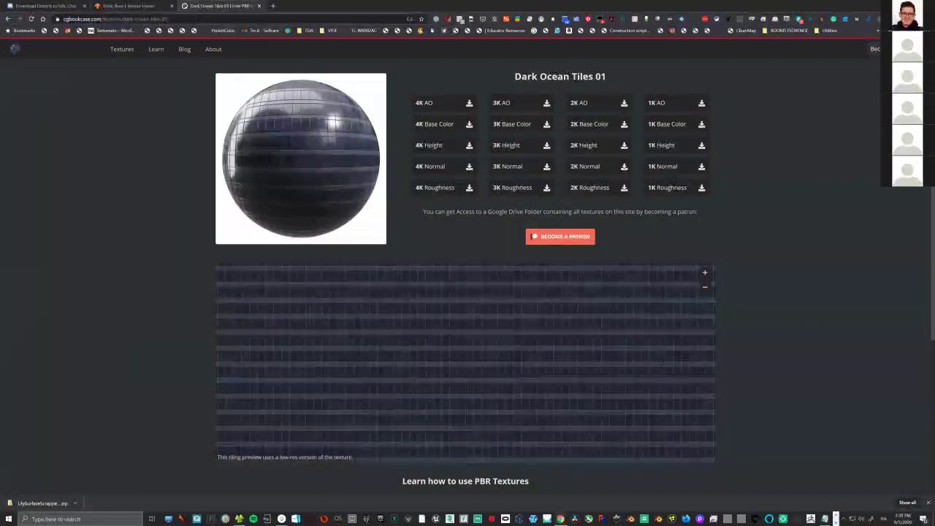
{"action": "key", "text": "ctrl+l"}
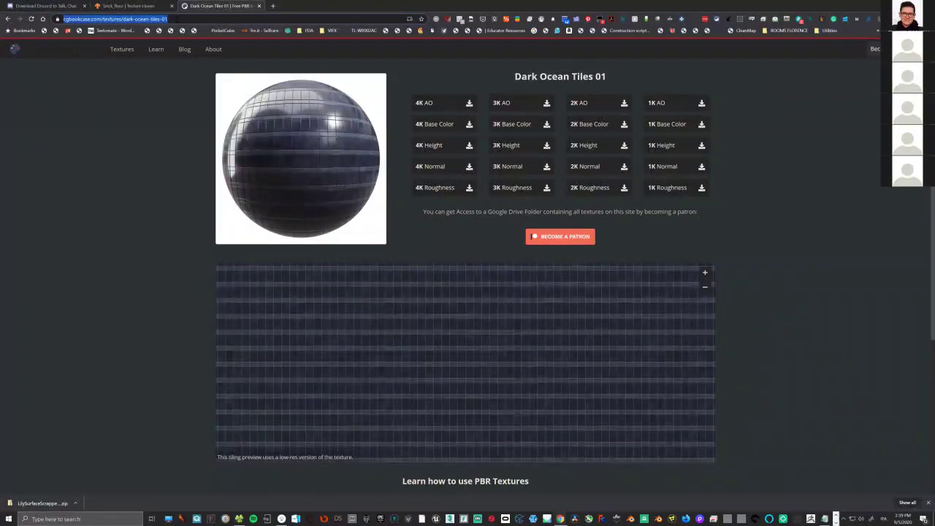
- Switch back to Blender and import the copied surface from the clipboard with Lily Surface Scrapper, choosing the 1K variant
{"action": "key", "text": "alt+Tab"}
{"action": "key", "text": "alt+Tab"}
{"action": "key", "text": "alt+Tab"}
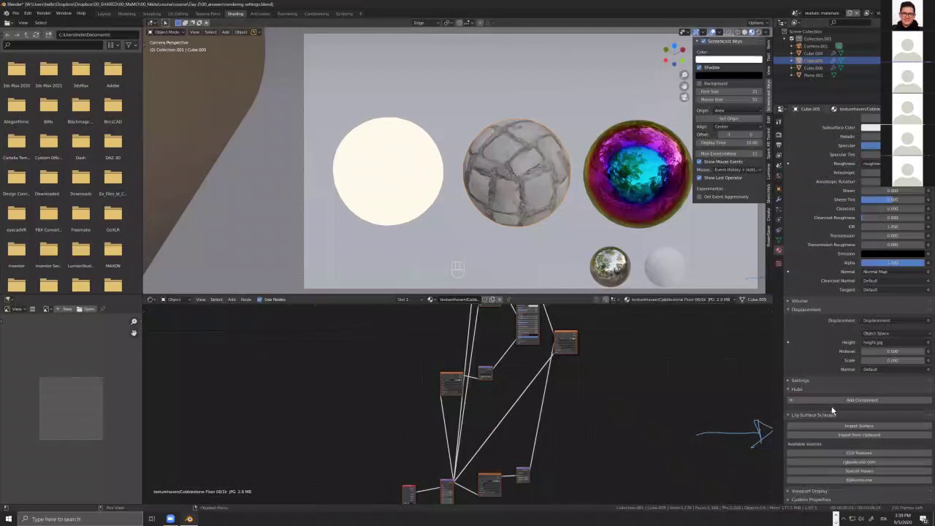
{"action": "left_click", "coordinate": [857, 435]}
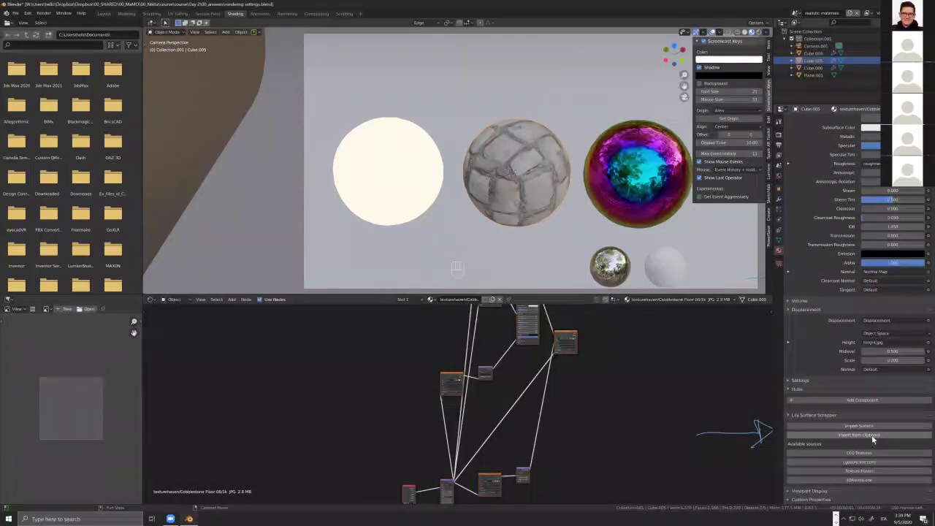
{"action": "left_click", "coordinate": [872, 436]}
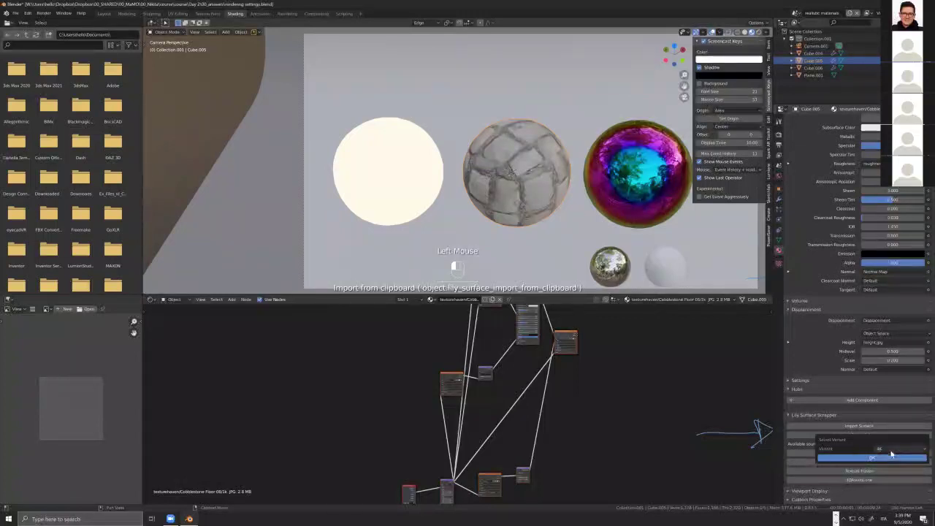
{"action": "left_click", "coordinate": [889, 451]}
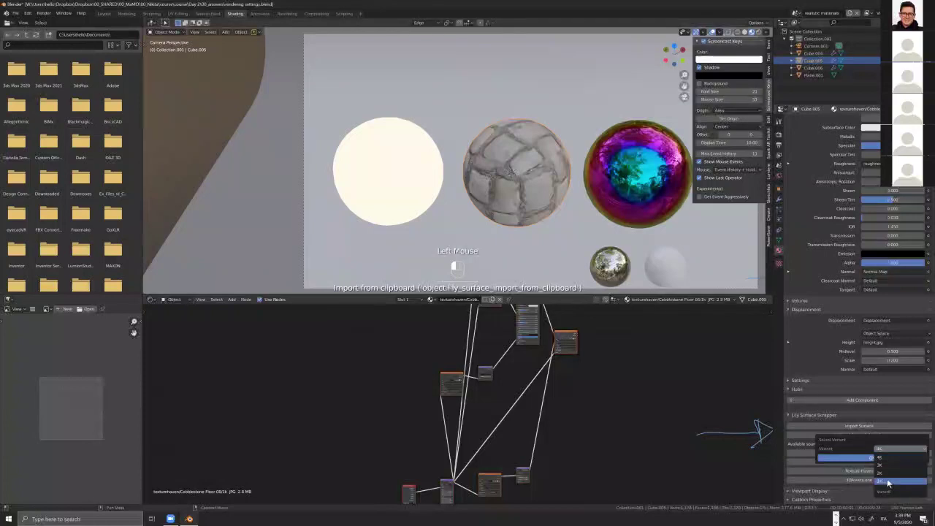
{"action": "left_click", "coordinate": [880, 480]}
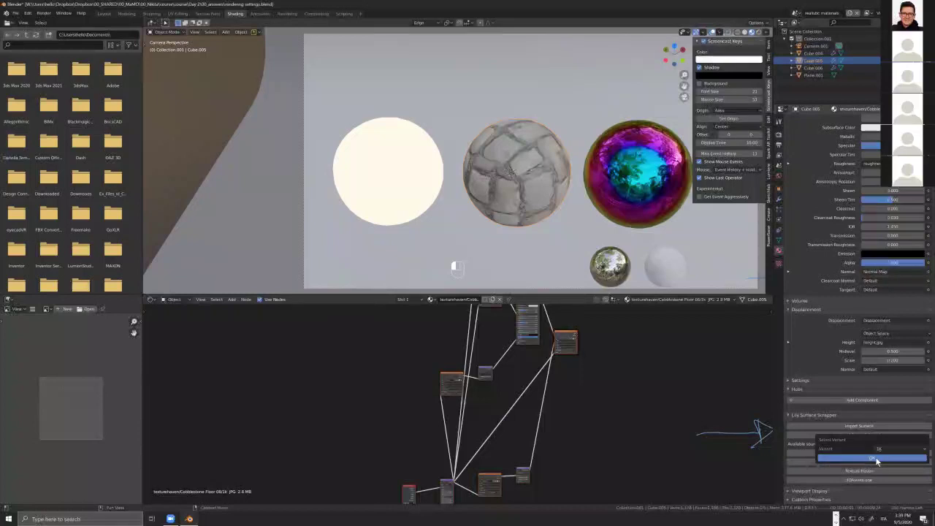
{"action": "left_click", "coordinate": [877, 459]}
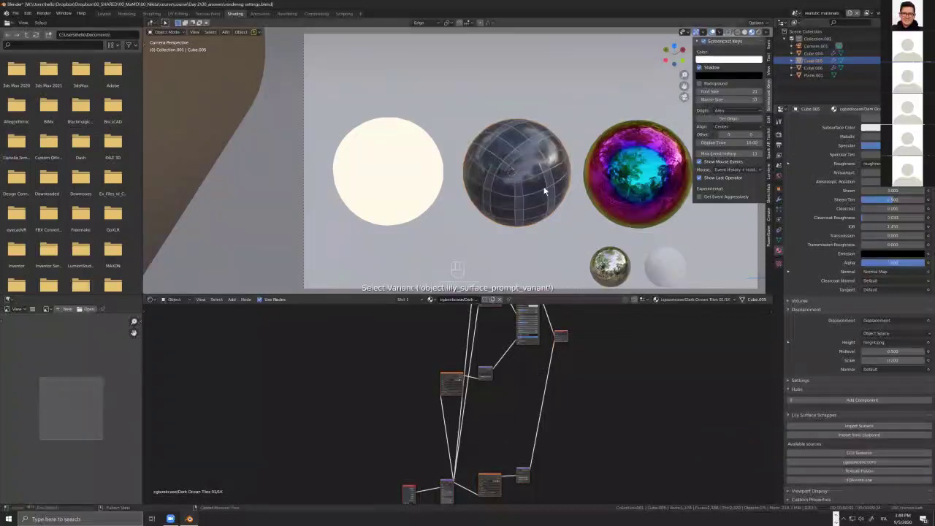
- Inspect the tiled sphere up close and display the camera view in rendered shading
{"action": "scroll", "coordinate": [518, 155], "scroll_direction": "up", "scroll_amount": 2}
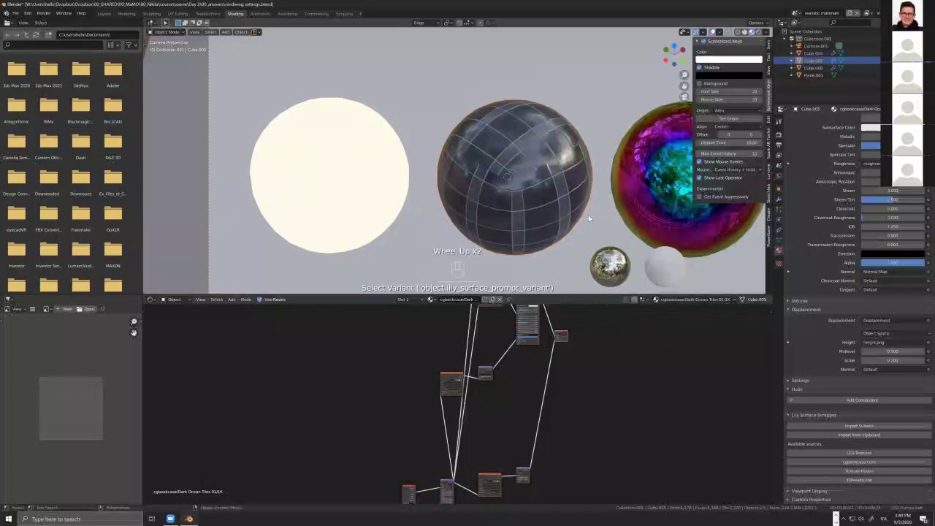
{"action": "scroll", "coordinate": [585, 181], "scroll_direction": "down", "scroll_amount": 3}
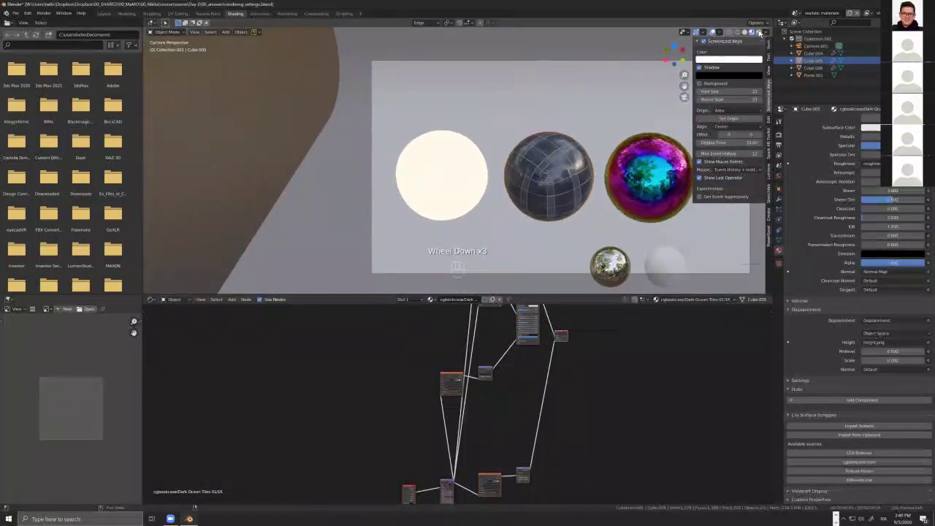
{"action": "left_click", "coordinate": [760, 34]}
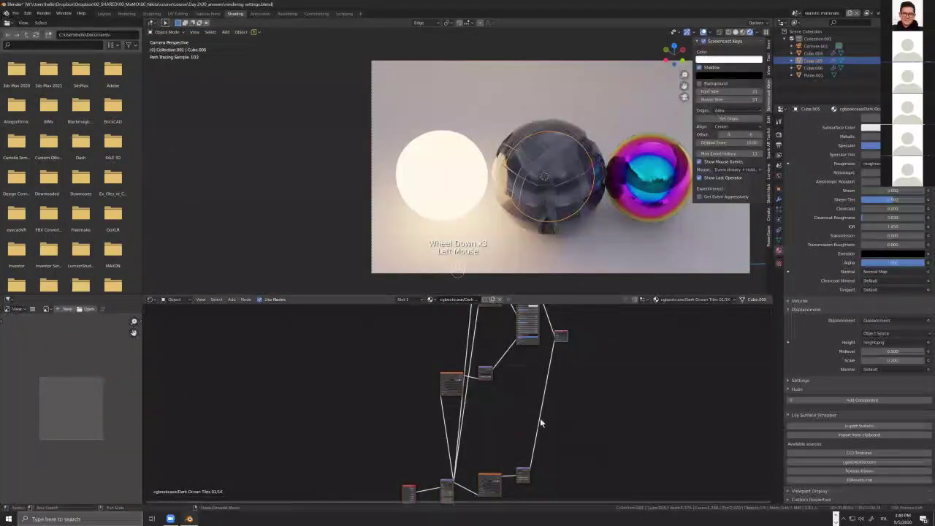
- Set the Scale of the tile material's Displacement node to 0.02 and return the viewport to material preview shading
{"action": "scroll", "coordinate": [540, 418], "scroll_direction": "down", "scroll_amount": 1}
{"action": "scroll", "coordinate": [523, 449], "scroll_direction": "up", "scroll_amount": 3}
{"action": "scroll", "coordinate": [523, 453], "scroll_direction": "up", "scroll_amount": 11}
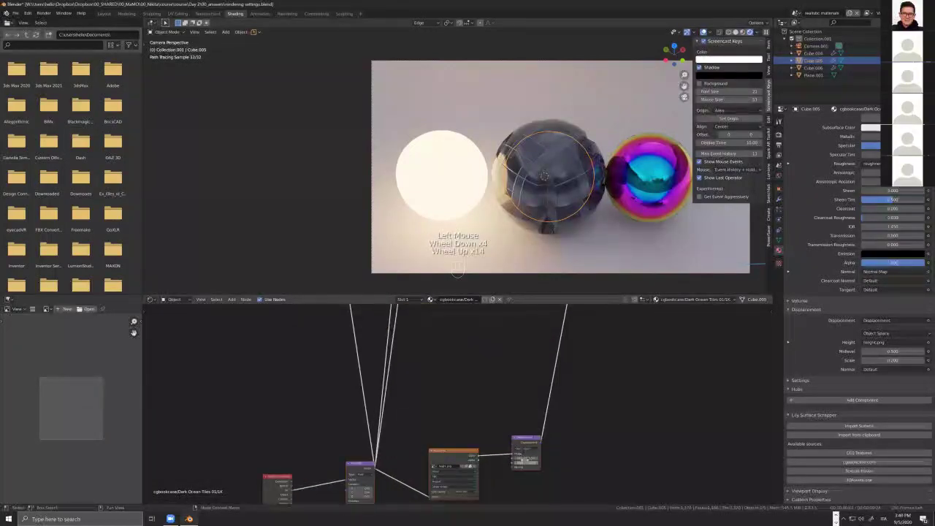
{"action": "scroll", "coordinate": [523, 457], "scroll_direction": "up", "scroll_amount": 10}
{"action": "left_click", "coordinate": [541, 460]}
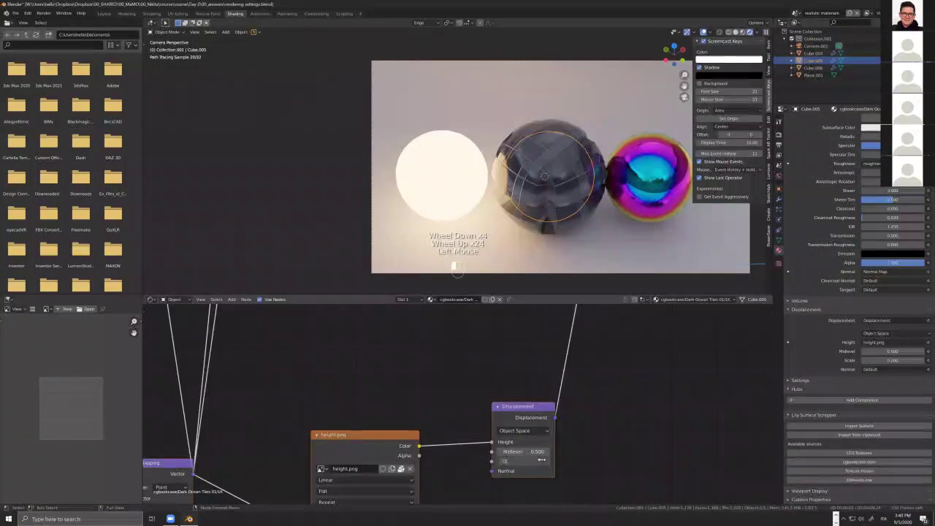
{"action": "key", "text": "Return"}
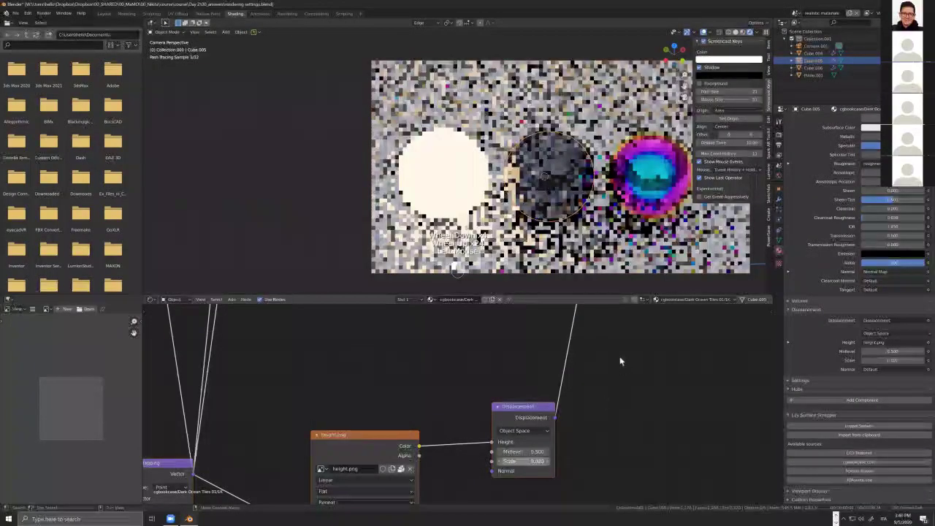
{"action": "left_click", "coordinate": [743, 33]}
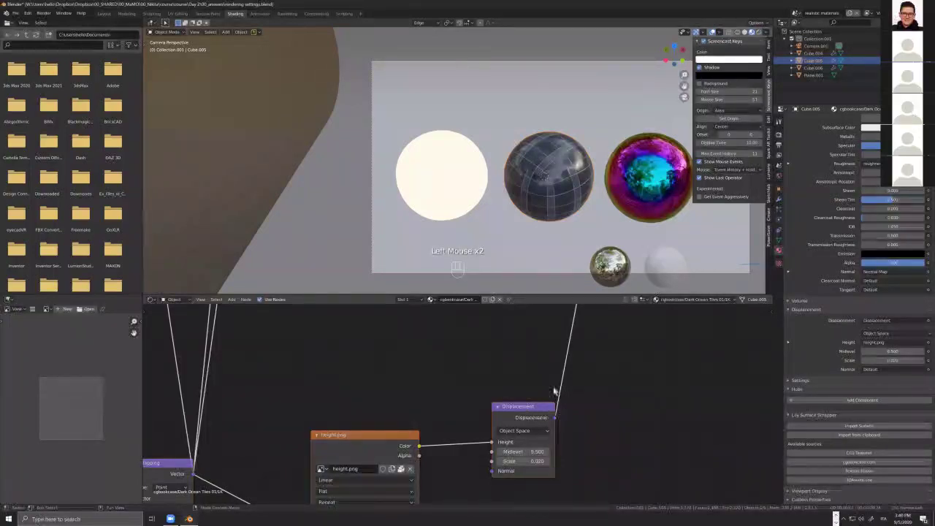
- Review the Dark Ocean Tiles material's node tree up to the material output, then examine its height and Displacement nodes up close
{"action": "scroll", "coordinate": [509, 381], "scroll_direction": "down", "scroll_amount": 4}
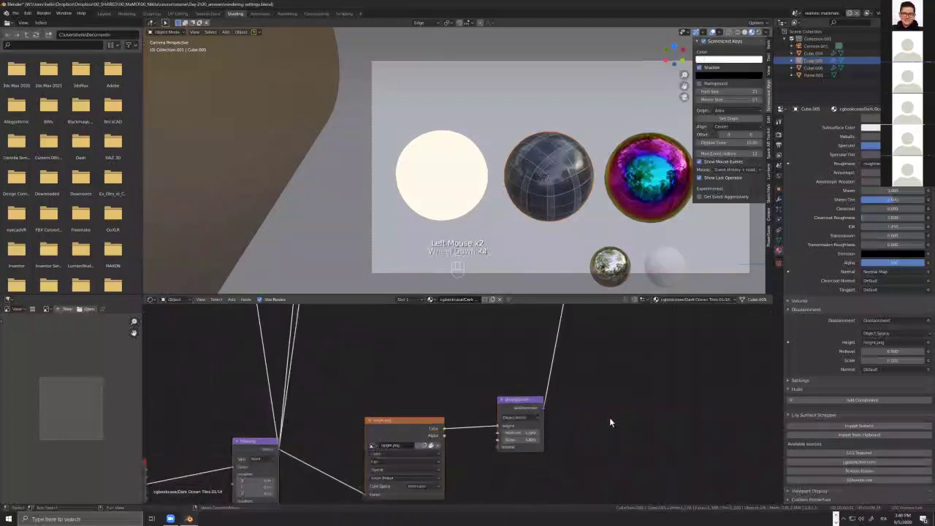
{"action": "scroll", "coordinate": [567, 422], "scroll_direction": "up", "scroll_amount": 6}
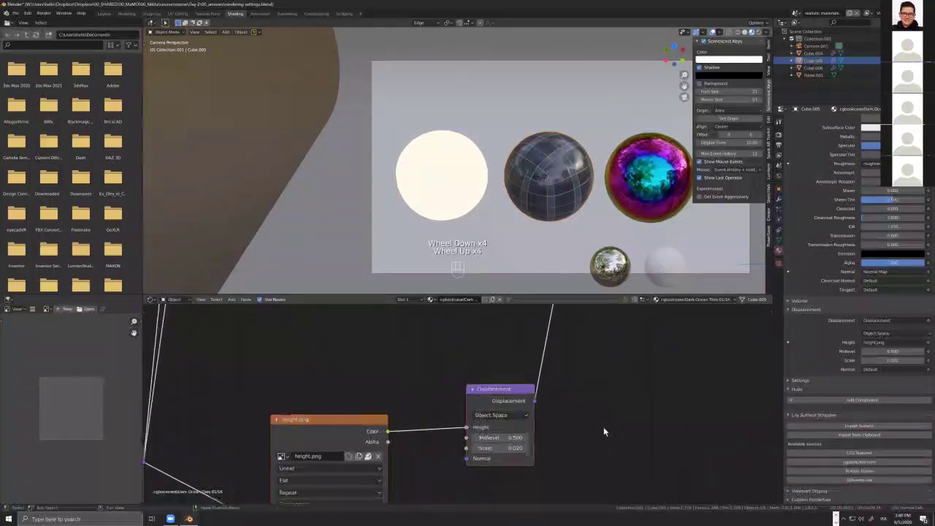
{"action": "scroll", "coordinate": [605, 428], "scroll_direction": "down", "scroll_amount": 6}
{"action": "scroll", "coordinate": [603, 426], "scroll_direction": "down", "scroll_amount": 6}
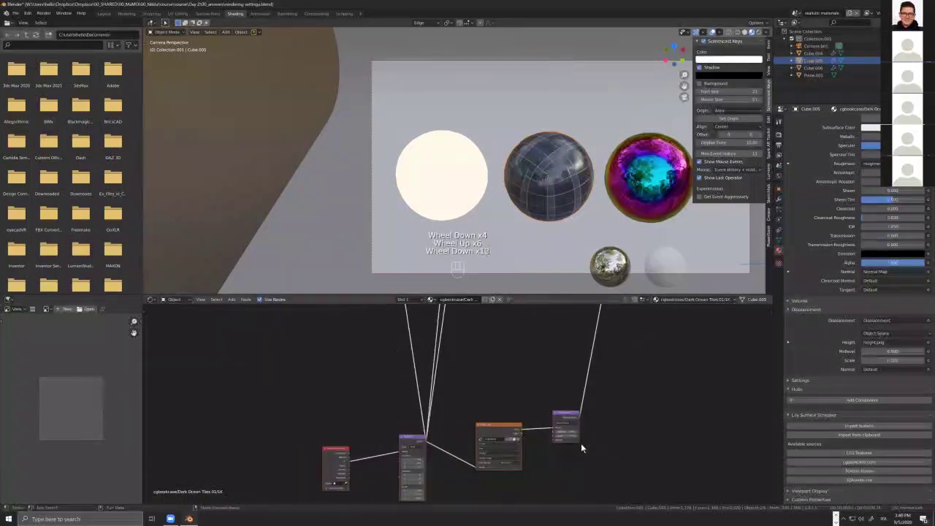
{"action": "scroll", "coordinate": [606, 438], "scroll_direction": "down", "scroll_amount": 1}
{"action": "scroll", "coordinate": [607, 431], "scroll_direction": "down", "scroll_amount": 9}
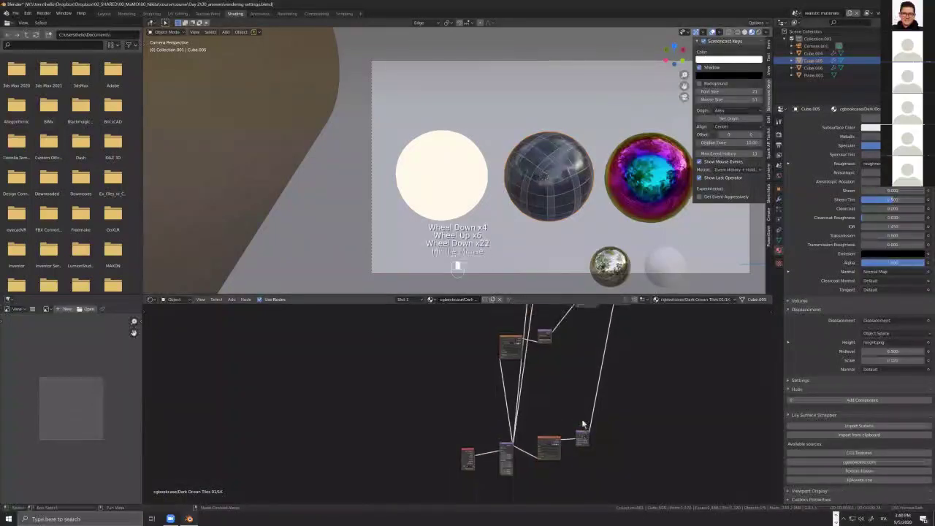
{"action": "middle_click", "coordinate": [442, 377]}
{"action": "scroll", "coordinate": [460, 380], "scroll_direction": "down", "scroll_amount": 5}
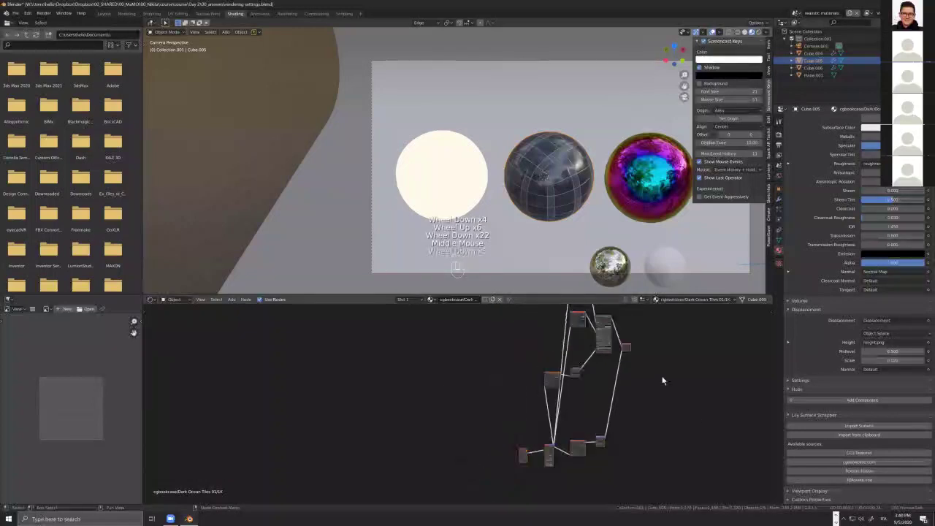
{"action": "middle_click_drag", "start_coordinate": [584, 306], "coordinate": [566, 332]}
{"action": "scroll", "coordinate": [566, 333], "scroll_direction": "down", "scroll_amount": 1}
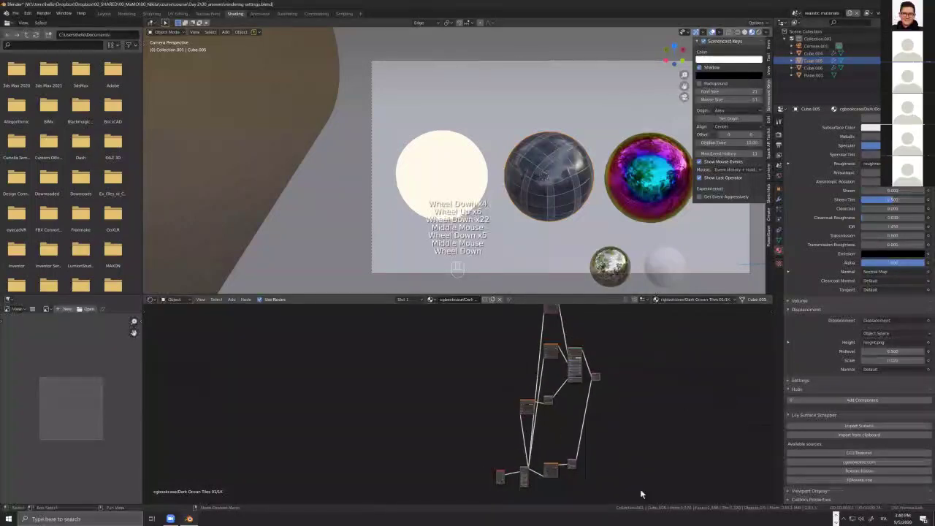
{"action": "scroll", "coordinate": [563, 442], "scroll_direction": "down", "scroll_amount": 3}
{"action": "scroll", "coordinate": [564, 442], "scroll_direction": "up", "scroll_amount": 3}
{"action": "scroll", "coordinate": [560, 453], "scroll_direction": "up", "scroll_amount": 20}
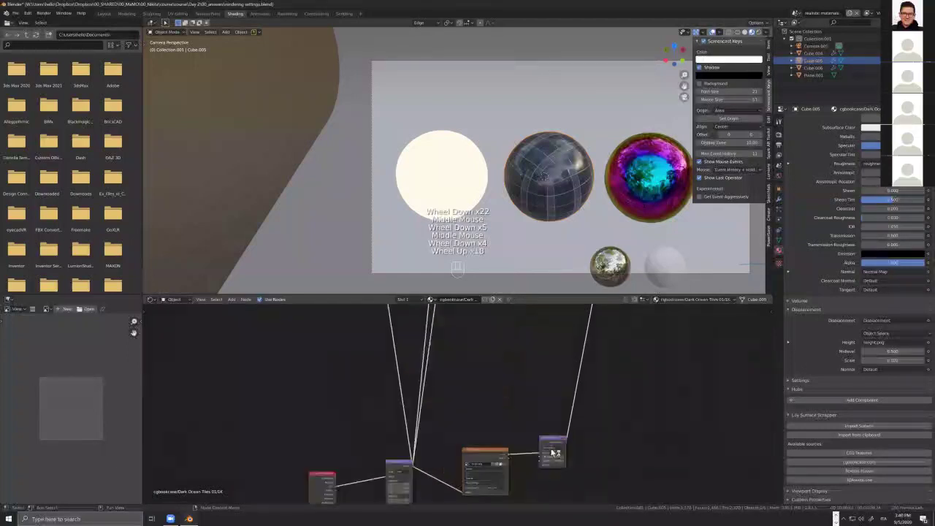
{"action": "scroll", "coordinate": [584, 445], "scroll_direction": "up", "scroll_amount": 9}
{"action": "middle_click", "coordinate": [647, 485]}
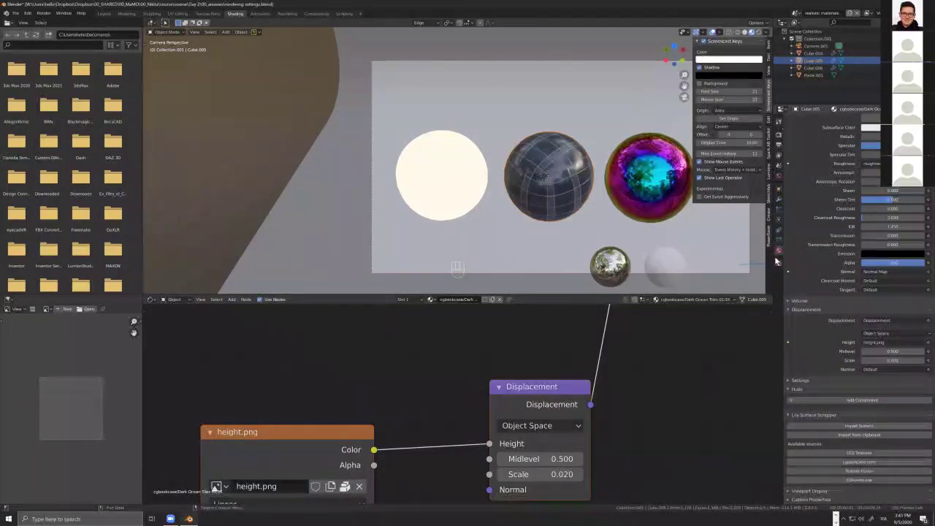
- Show the Cycles render settings and expand the Light Paths and Film sections
{"action": "left_click", "coordinate": [779, 136]}
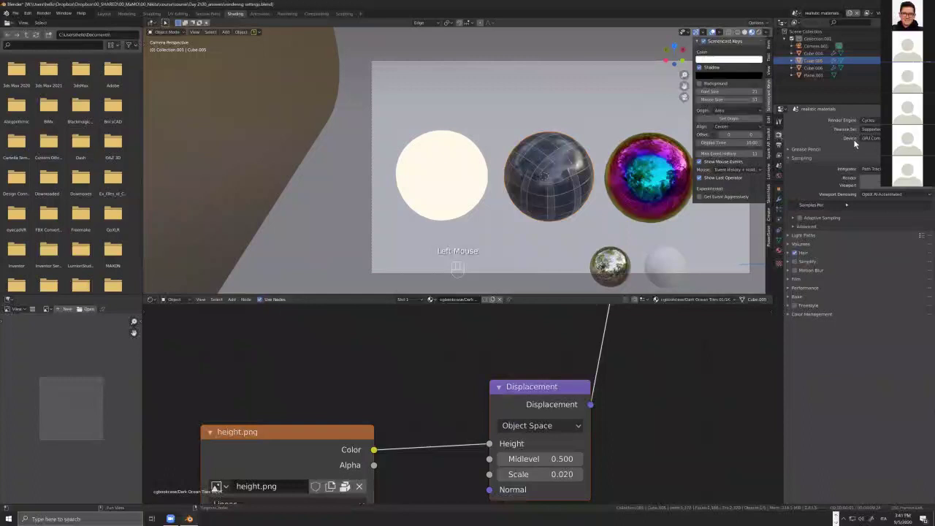
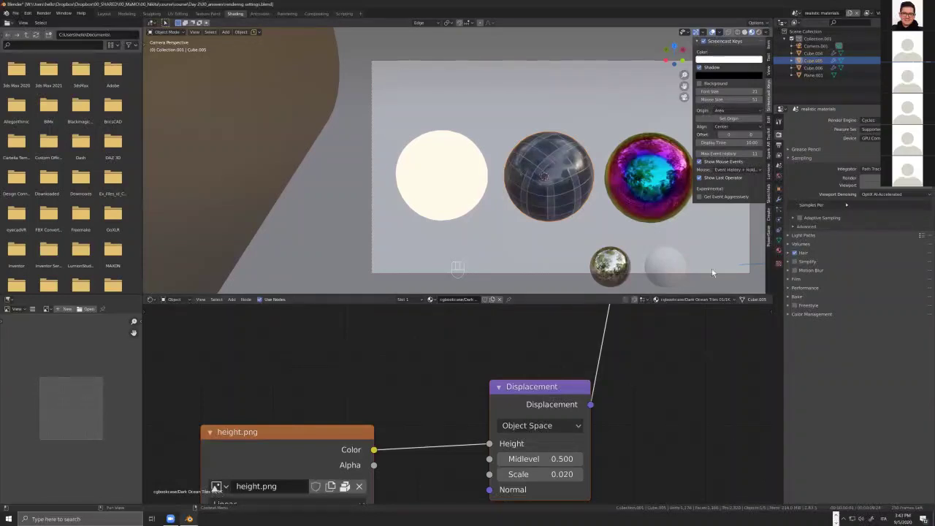
{"action": "scroll", "coordinate": [640, 388], "scroll_direction": "down", "scroll_amount": 3}
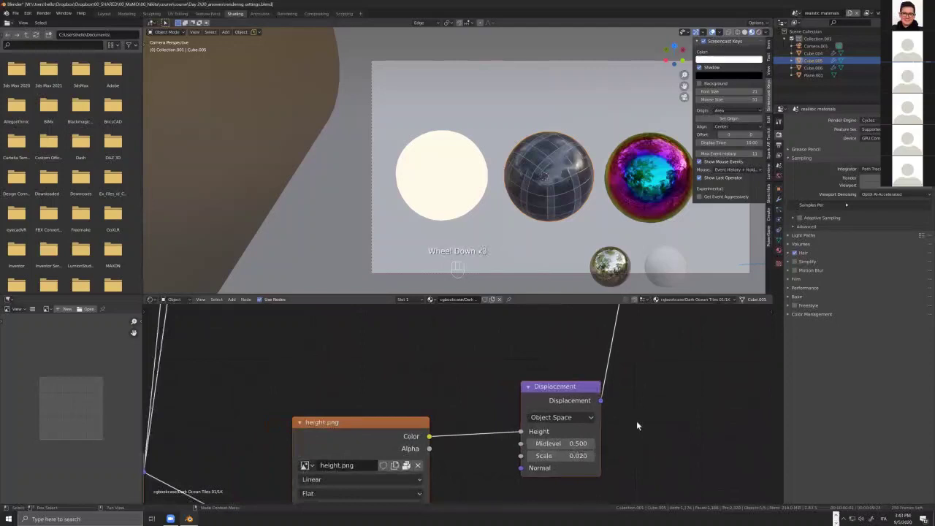
{"action": "scroll", "coordinate": [655, 409], "scroll_direction": "down", "scroll_amount": 2}
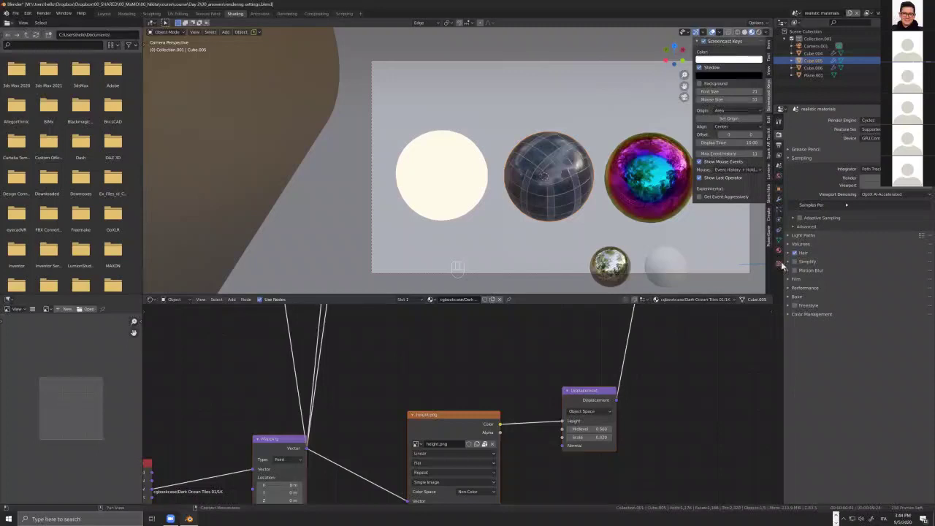
{"action": "left_click", "coordinate": [810, 235]}
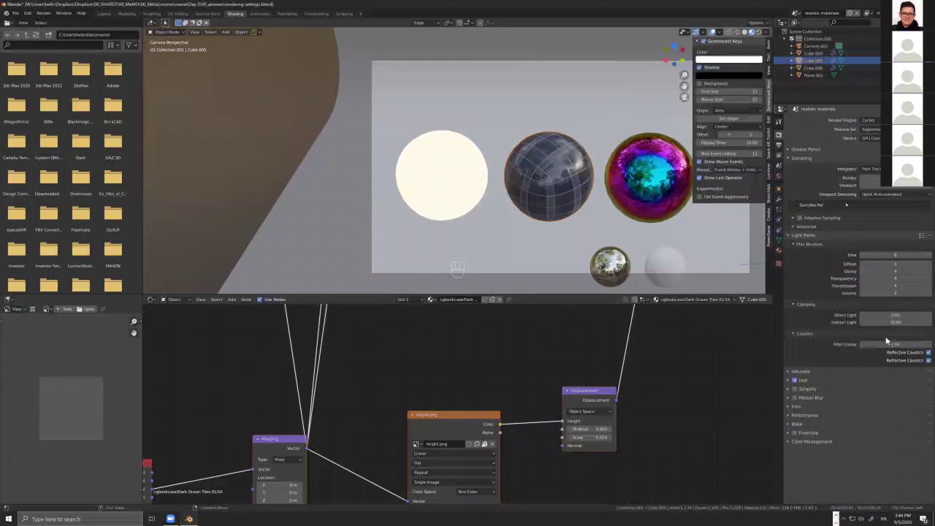
{"action": "mouse_move", "coordinate": [872, 342]}
{"action": "left_mouse_down"}
{"action": "mouse_move", "coordinate": [906, 342]}
{"action": "mouse_move", "coordinate": [872, 342]}
{"action": "left_mouse_up"}
{"action": "left_click", "coordinate": [794, 408]}
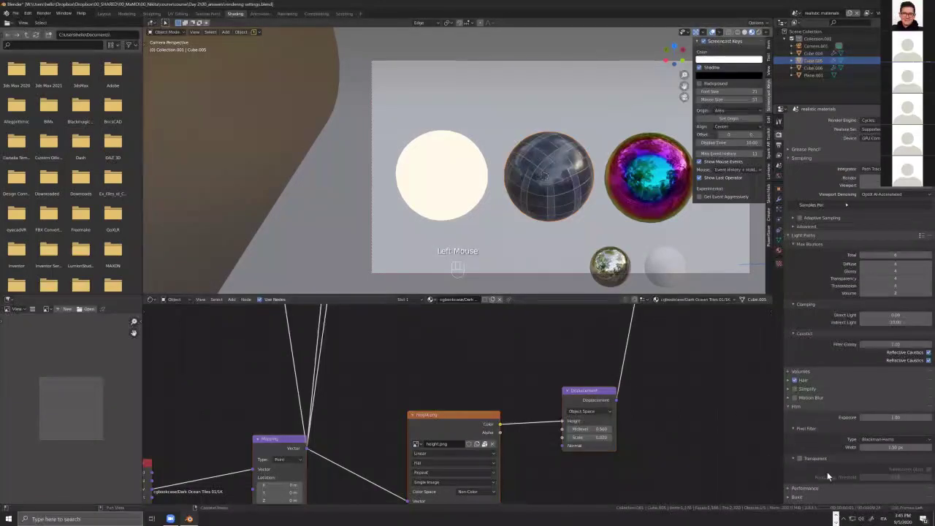
- Turn the film's Transparent option on and back off, and frame a render region around the spheres in rendered shading
{"action": "left_click", "coordinate": [801, 459]}
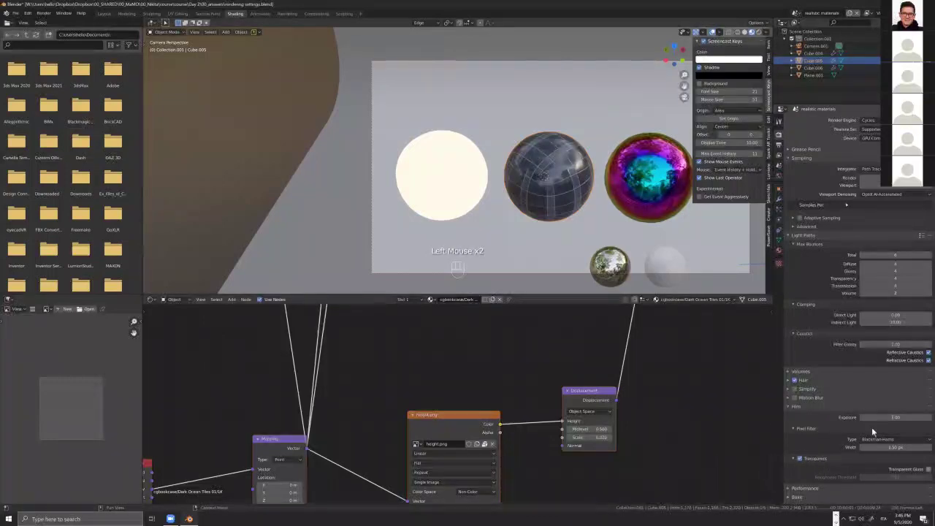
{"action": "left_click", "coordinate": [800, 459]}
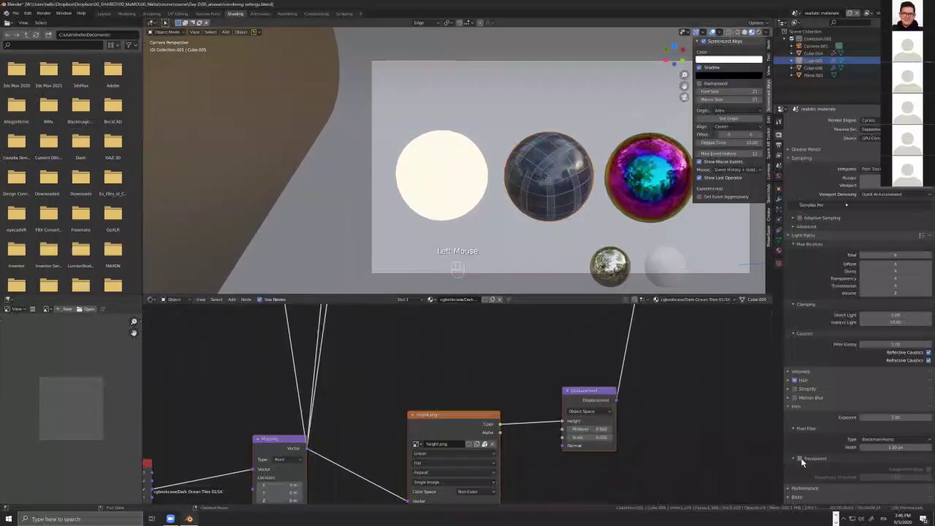
{"action": "middle_click_drag", "start_coordinate": [488, 203], "coordinate": [523, 182]}
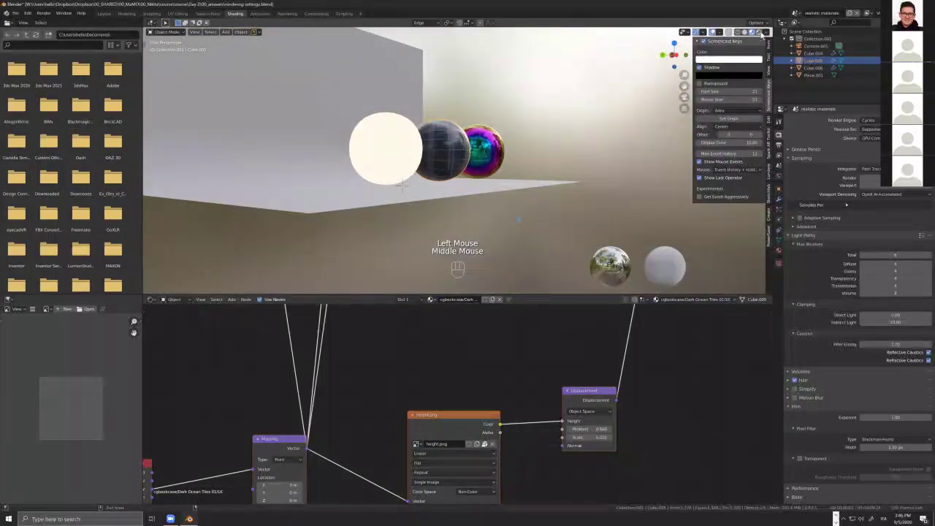
{"action": "key", "text": "ctrl"}
{"action": "key", "text": "ctrl+b"}
{"action": "left_click_drag", "start_coordinate": [395, 89], "coordinate": [593, 219]}
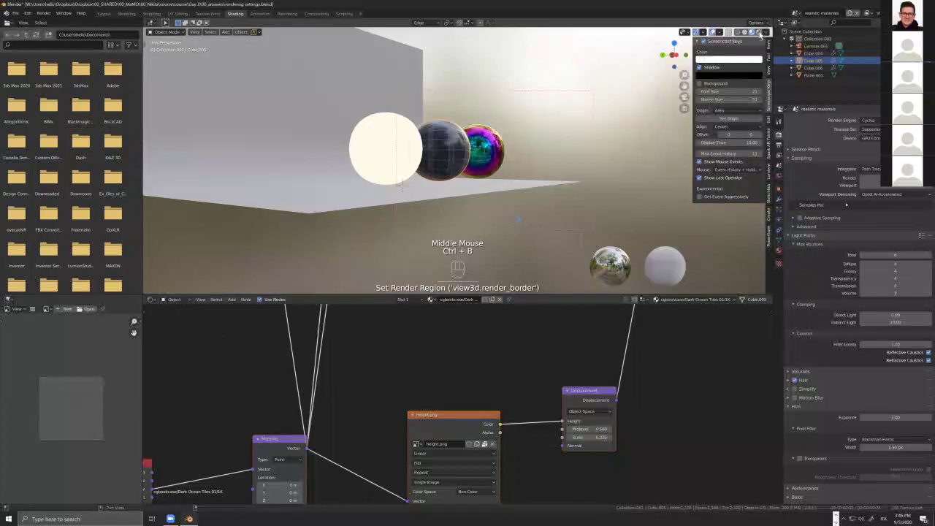
{"action": "left_click", "coordinate": [762, 34]}
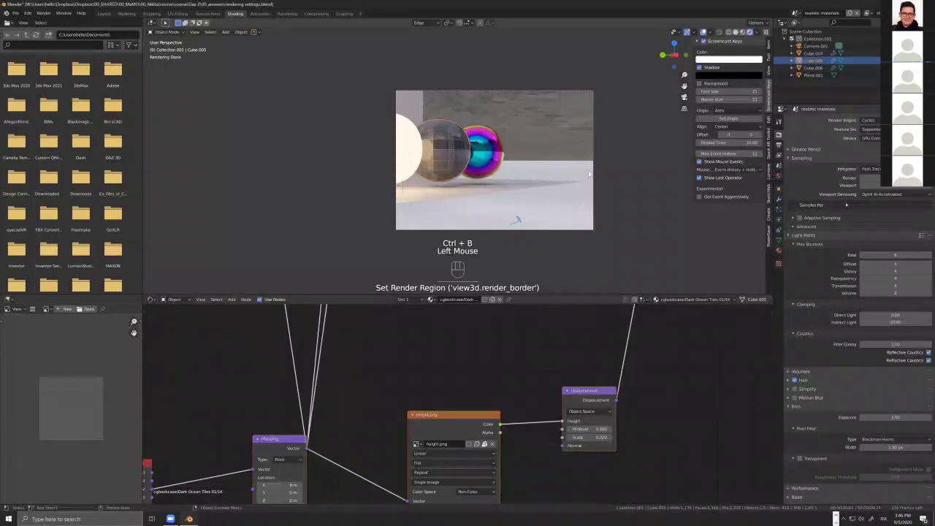
- Enable the Transparent option of the film and return the viewport to material preview shading
{"action": "left_click", "coordinate": [586, 176]}
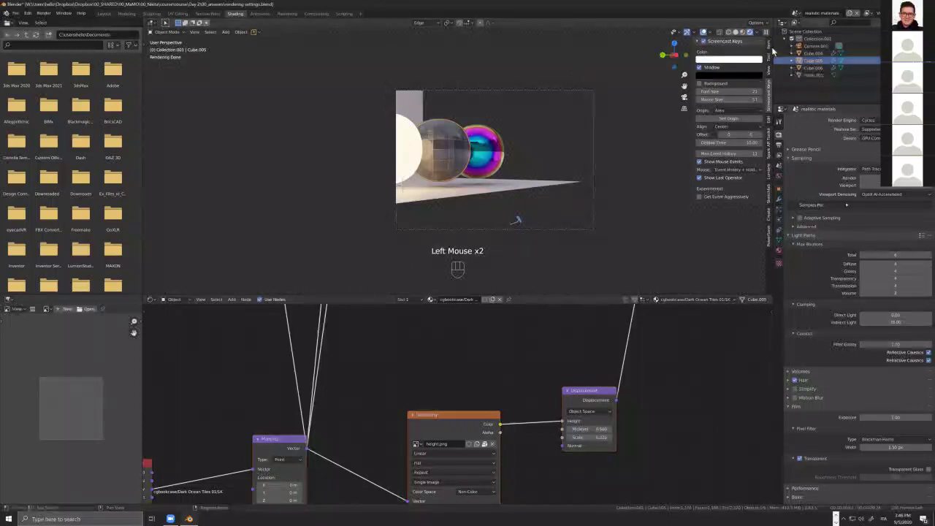
{"action": "left_click", "coordinate": [743, 32]}
{"action": "middle_click_drag", "start_coordinate": [631, 204], "coordinate": [616, 202]}
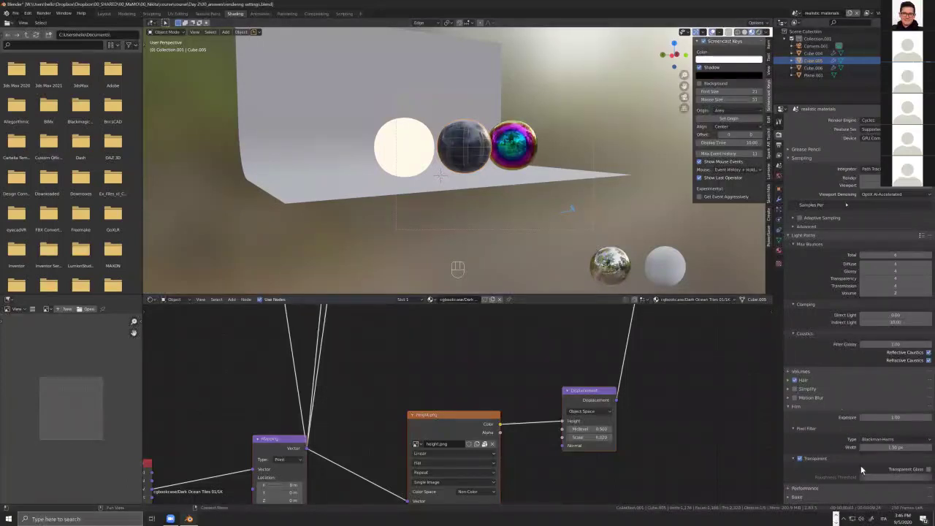
- Expand the Color Management section of the render settings and review its view transform, look, exposure and gamma options
{"action": "scroll", "coordinate": [842, 458], "scroll_direction": "down", "scroll_amount": 5}
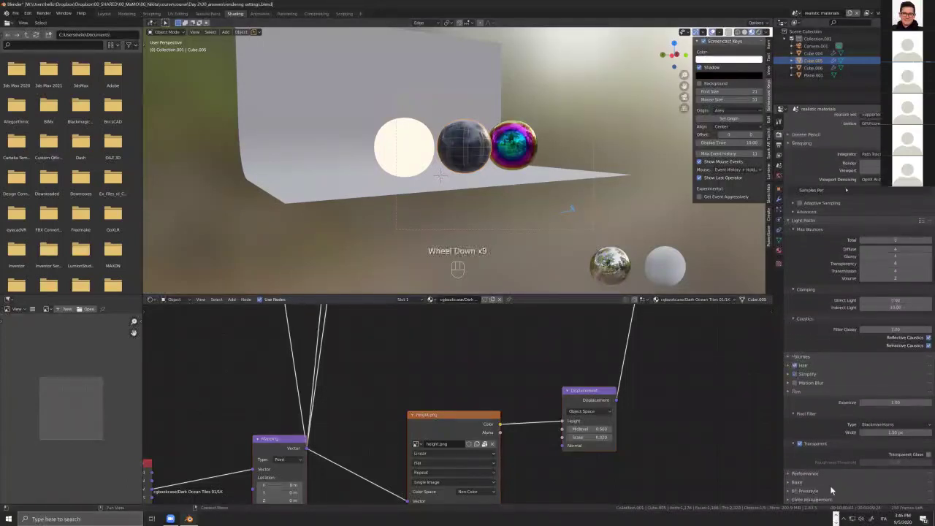
{"action": "left_click", "coordinate": [793, 500]}
{"action": "scroll", "coordinate": [789, 504], "scroll_direction": "down", "scroll_amount": 3}
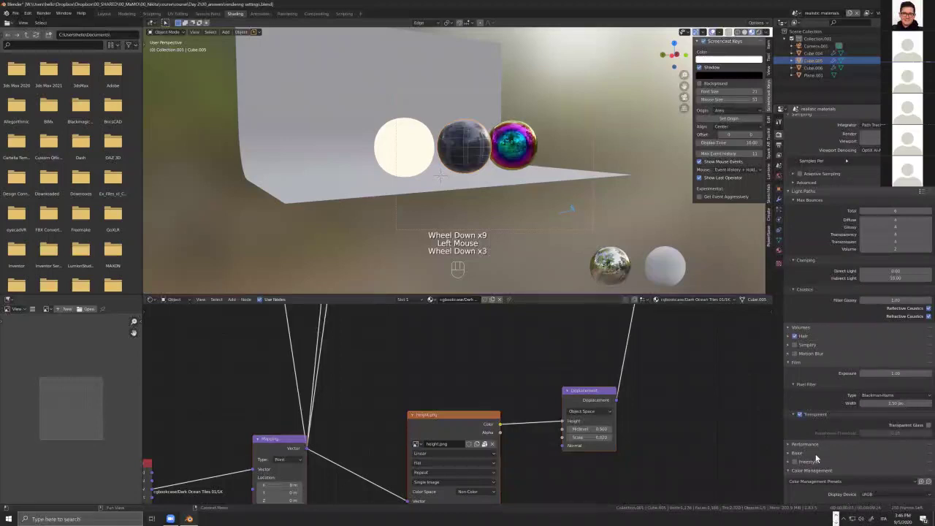
{"action": "scroll", "coordinate": [816, 454], "scroll_direction": "down", "scroll_amount": 11}
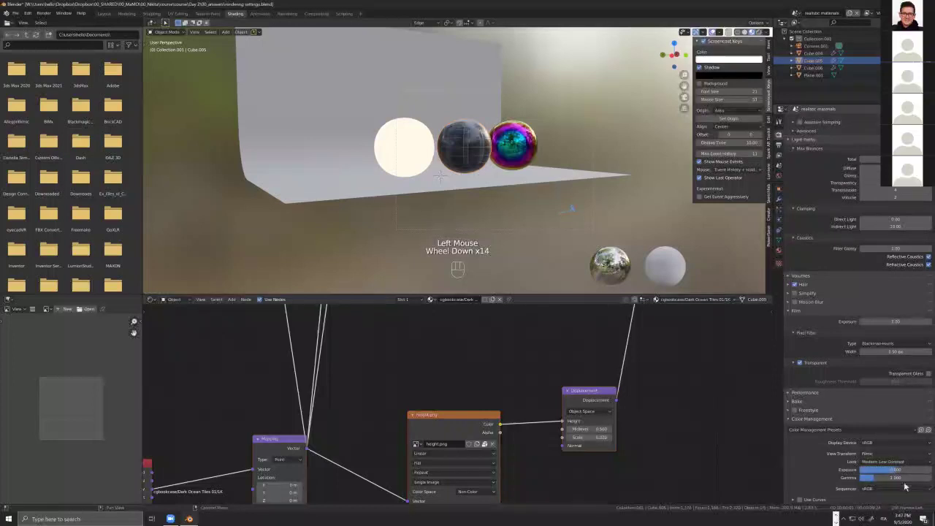
{"action": "scroll", "coordinate": [838, 443], "scroll_direction": "down", "scroll_amount": 2}
{"action": "scroll", "coordinate": [838, 431], "scroll_direction": "up", "scroll_amount": 1}
{"action": "scroll", "coordinate": [838, 427], "scroll_direction": "down", "scroll_amount": 5}
{"action": "scroll", "coordinate": [811, 292], "scroll_direction": "up", "scroll_amount": 3}
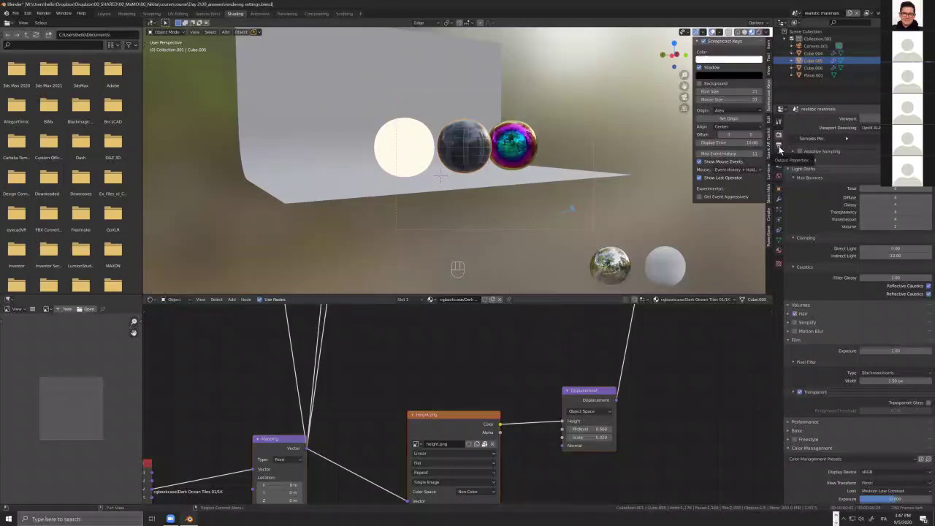
- Try a final output resolution of 3840 x 2160 with the resolution percentage, and restore it to 768 x 432
{"action": "left_click", "coordinate": [778, 146]}
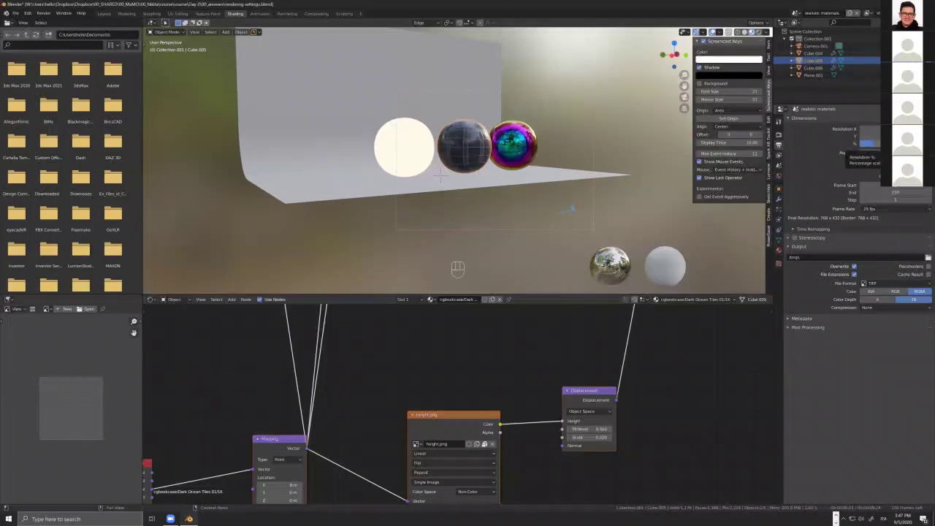
{"action": "left_click_drag", "start_coordinate": [870, 144], "coordinate": [906, 143]}
{"action": "double_click", "coordinate": [869, 143]}
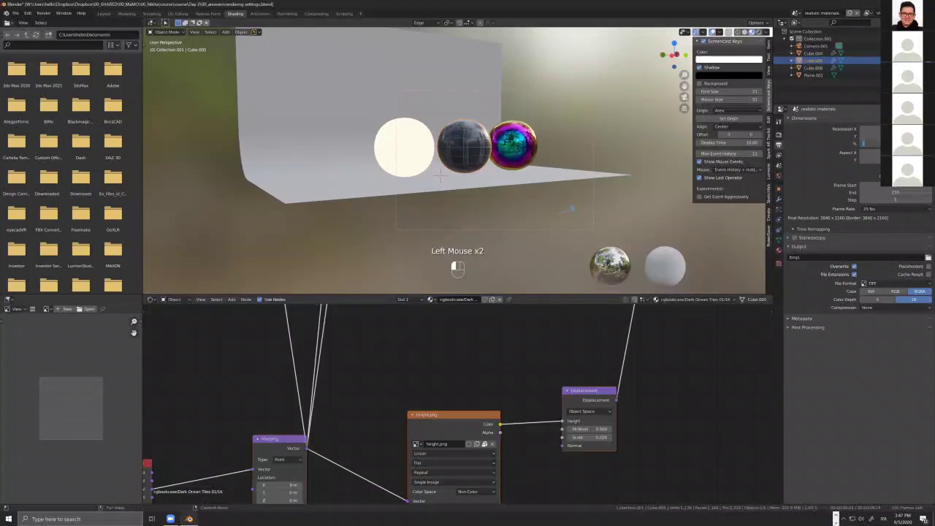
{"action": "key", "text": "Return"}
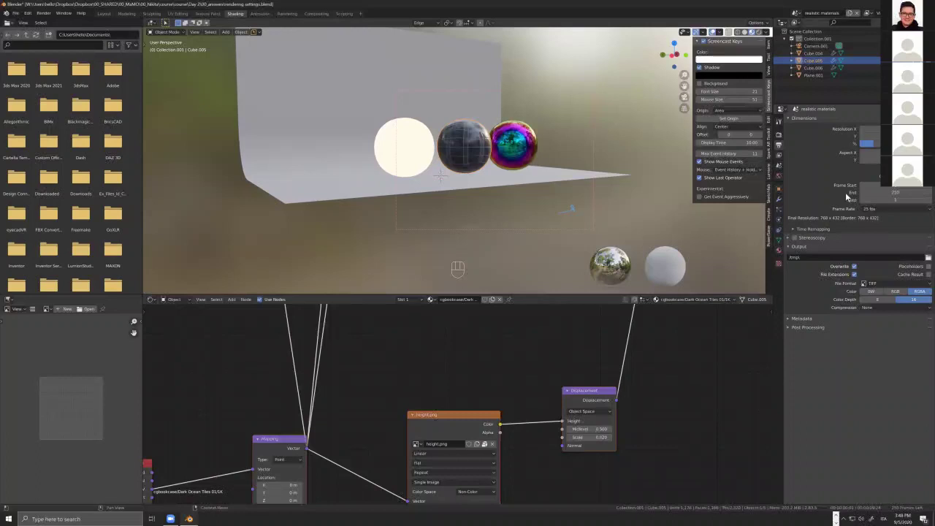
- Expand the output Metadata section and its Note, and show the view layer's render passes
{"action": "left_click", "coordinate": [803, 319]}
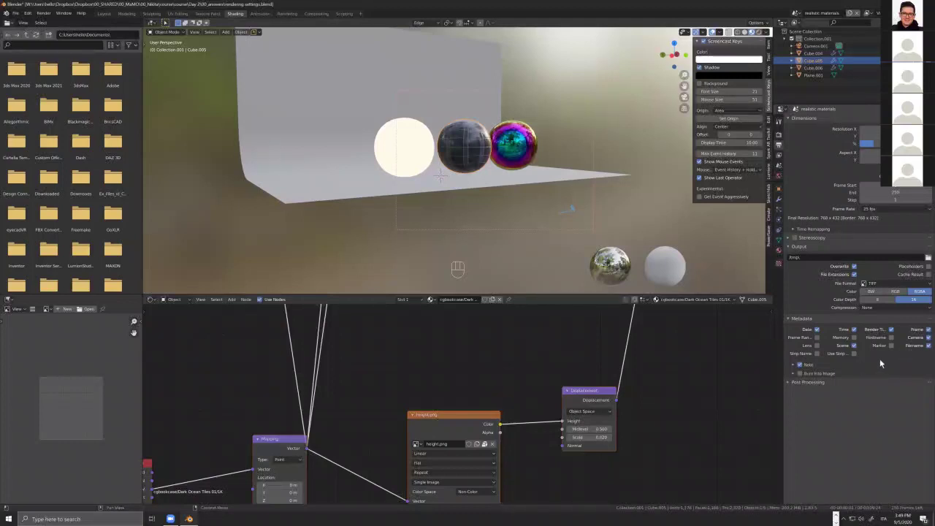
{"action": "left_click", "coordinate": [797, 365]}
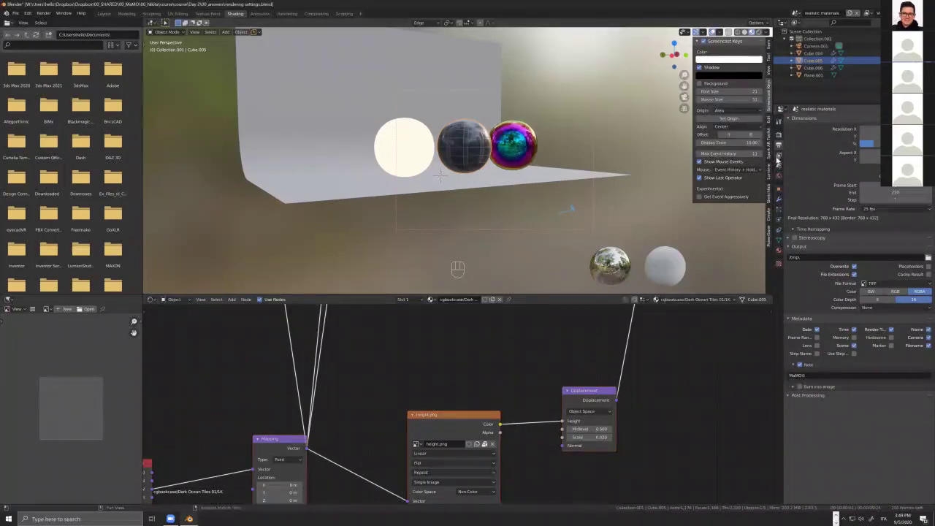
{"action": "left_click", "coordinate": [779, 156]}
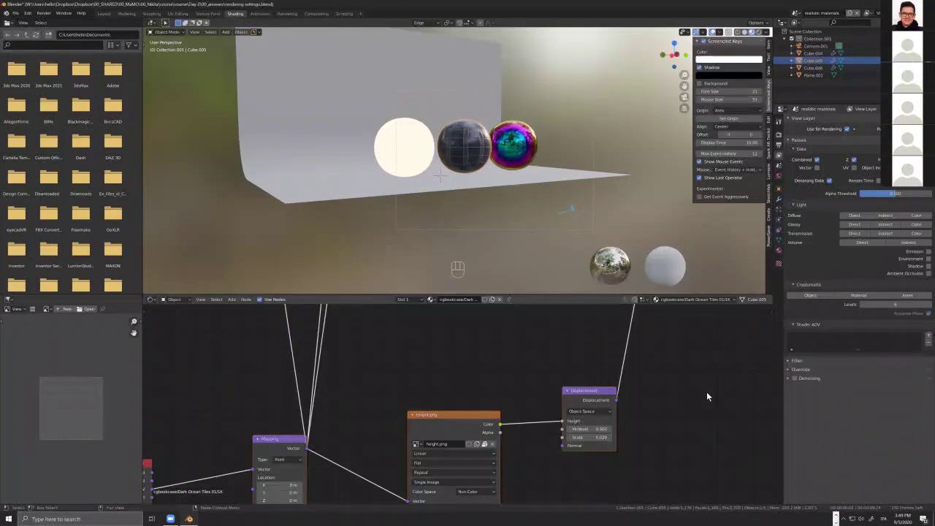
- Show the compositing node tree with its Denoise and Glare nodes and render the image
{"action": "left_click", "coordinate": [319, 14]}
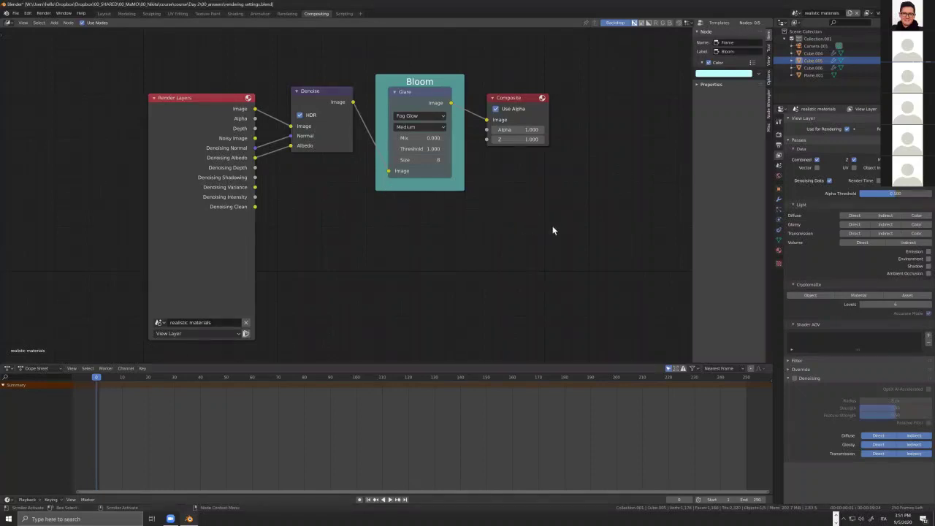
{"action": "left_click", "coordinate": [44, 13]}
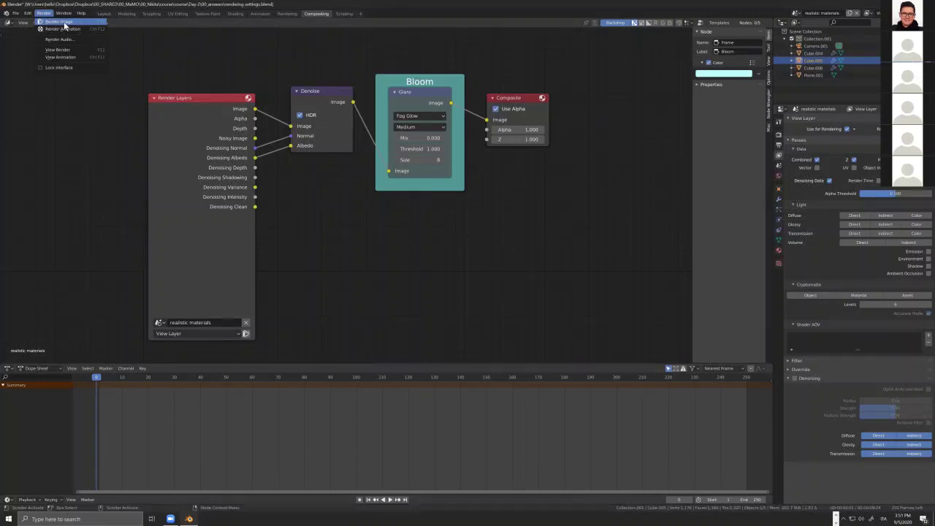
{"action": "left_click", "coordinate": [64, 23]}
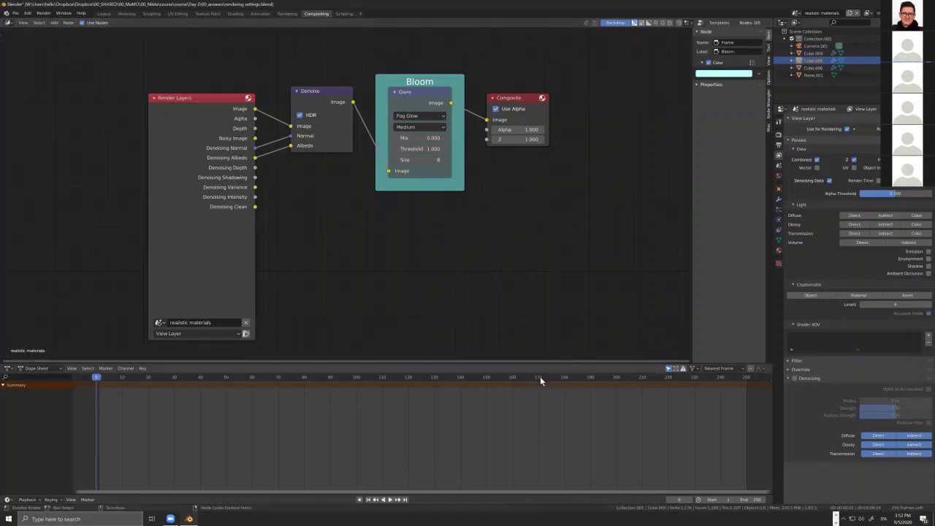
- Display the render result and examine the glow and reflections on the three spheres
{"action": "left_click", "coordinate": [287, 14]}
{"action": "scroll", "coordinate": [378, 235], "scroll_direction": "up", "scroll_amount": 6}
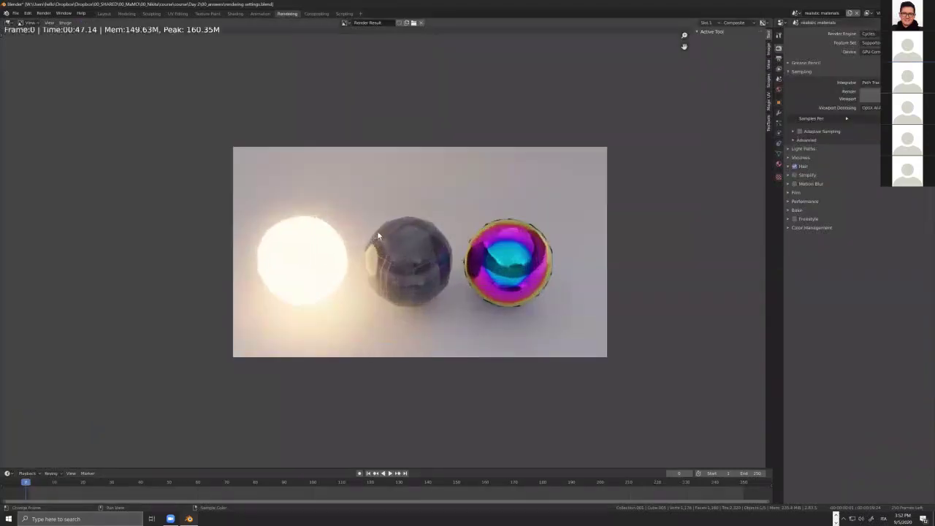
{"action": "scroll", "coordinate": [475, 260], "scroll_direction": "up", "scroll_amount": 2}
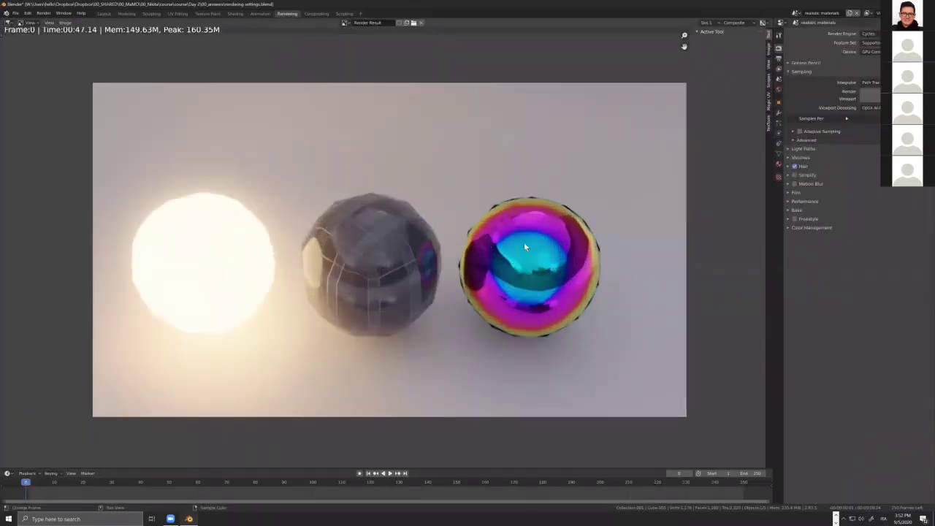
{"action": "scroll", "coordinate": [456, 219], "scroll_direction": "down", "scroll_amount": 1}
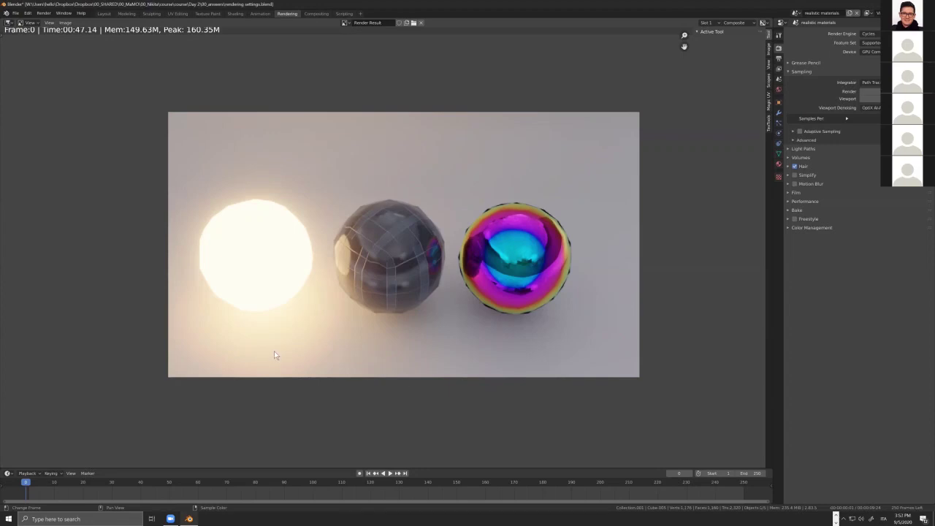
{"action": "scroll", "coordinate": [274, 356], "scroll_direction": "up", "scroll_amount": 3}
{"action": "scroll", "coordinate": [286, 368], "scroll_direction": "down", "scroll_amount": 2}
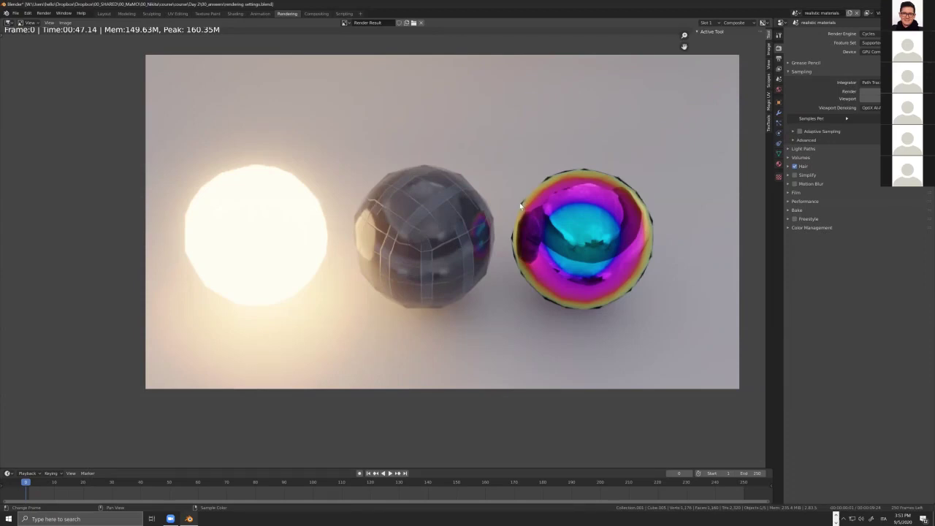
- Examine the facets and outer edges of the tiled and iridescent spheres in the render result up close
{"action": "left_click_drag", "start_coordinate": [506, 198], "coordinate": [517, 201]}
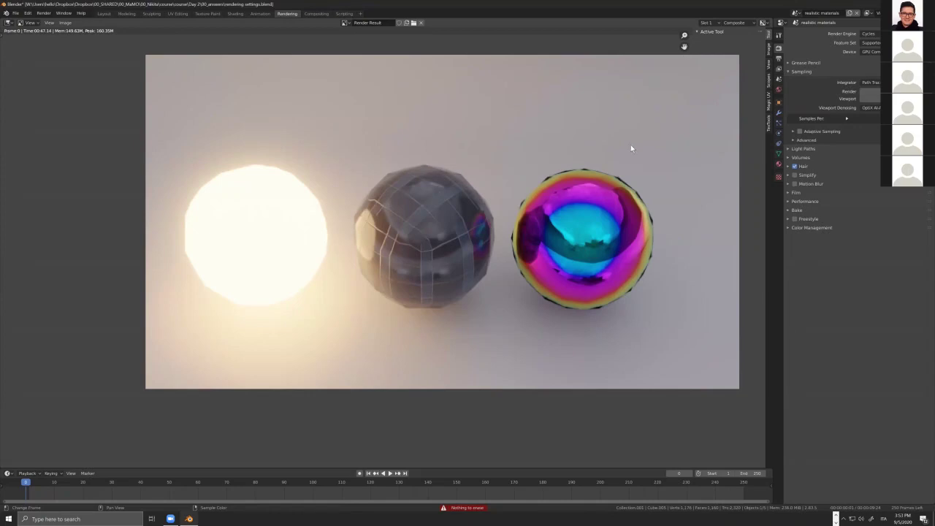
{"action": "scroll", "coordinate": [488, 208], "scroll_direction": "up", "scroll_amount": 7}
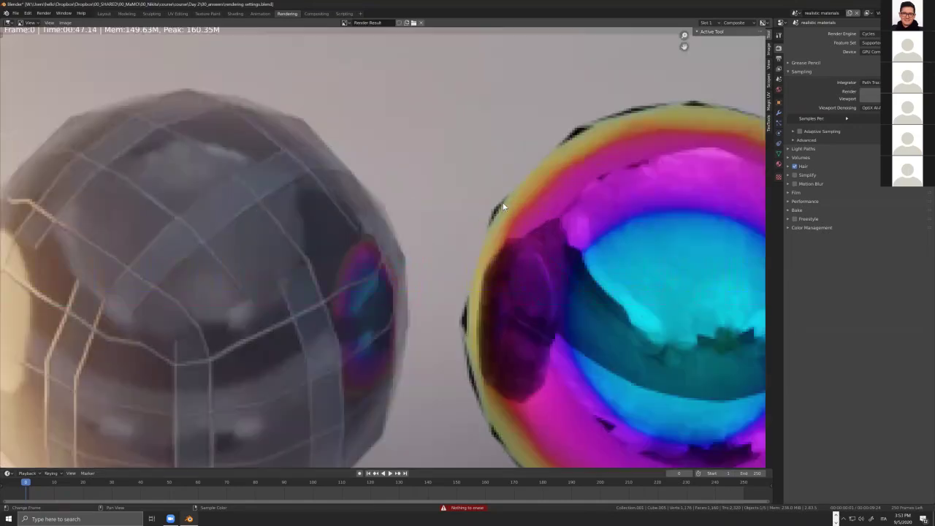
{"action": "scroll", "coordinate": [506, 196], "scroll_direction": "down", "scroll_amount": 5}
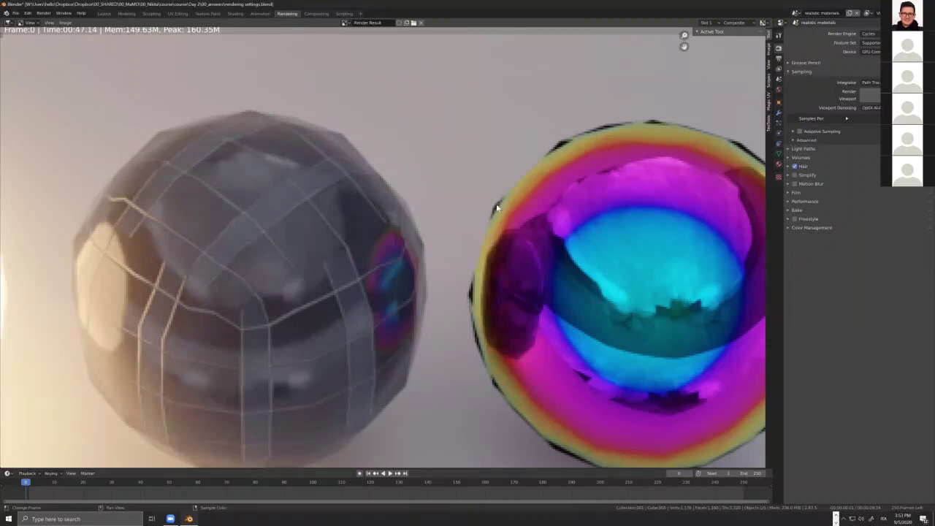
{"action": "scroll", "coordinate": [495, 211], "scroll_direction": "down", "scroll_amount": 1}
{"action": "scroll", "coordinate": [513, 161], "scroll_direction": "up", "scroll_amount": 4}
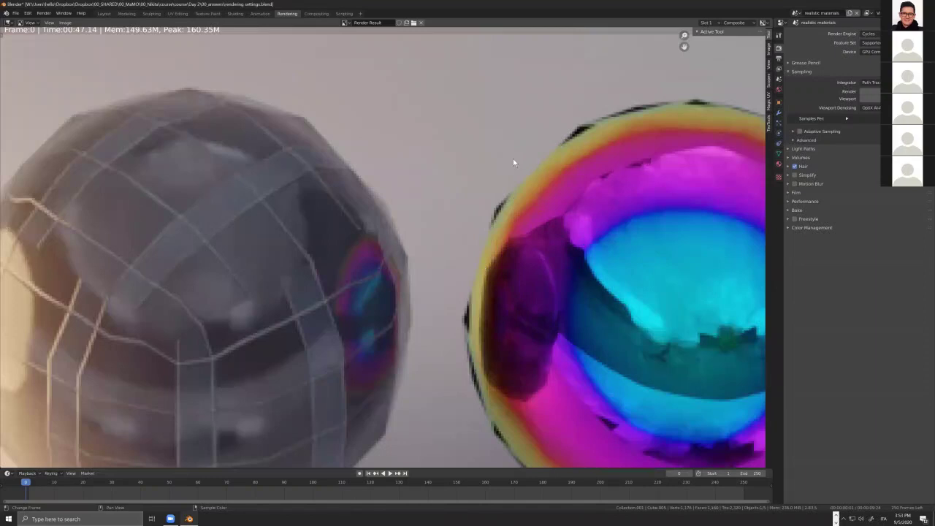
{"action": "scroll", "coordinate": [492, 189], "scroll_direction": "down", "scroll_amount": 5}
{"action": "scroll", "coordinate": [583, 178], "scroll_direction": "up", "scroll_amount": 2}
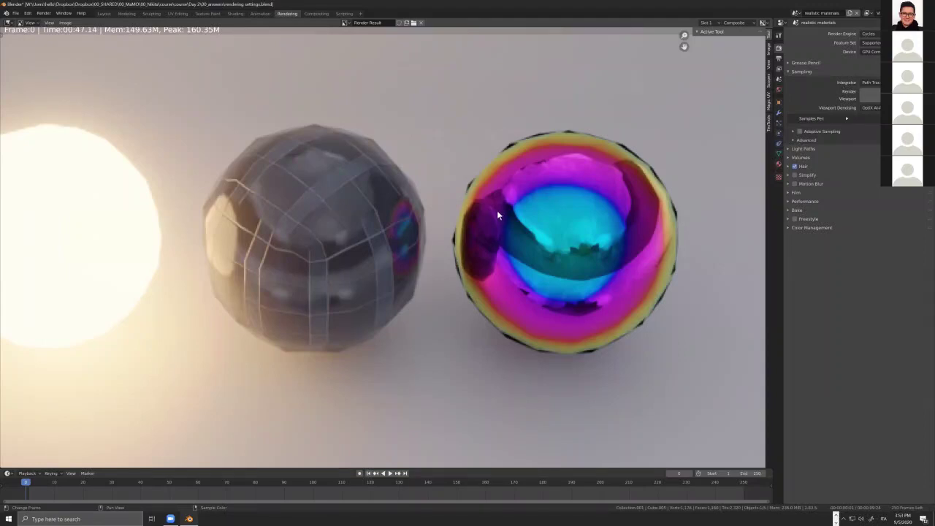
{"action": "scroll", "coordinate": [504, 214], "scroll_direction": "down", "scroll_amount": 4}
{"action": "scroll", "coordinate": [519, 250], "scroll_direction": "up", "scroll_amount": 4}
{"action": "scroll", "coordinate": [529, 256], "scroll_direction": "down", "scroll_amount": 4}
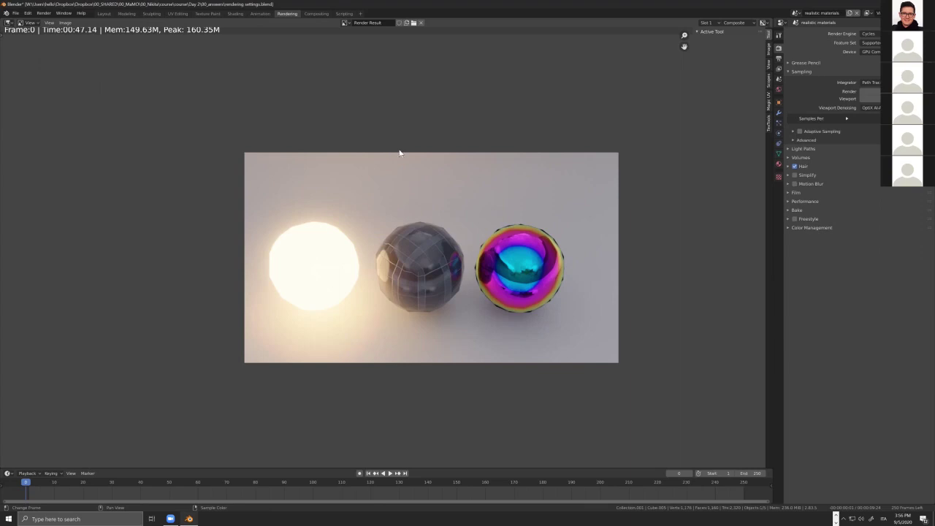
- Start a new file without saving the changes and show its default scene in the Layout workspace
{"action": "left_click", "coordinate": [15, 13]}
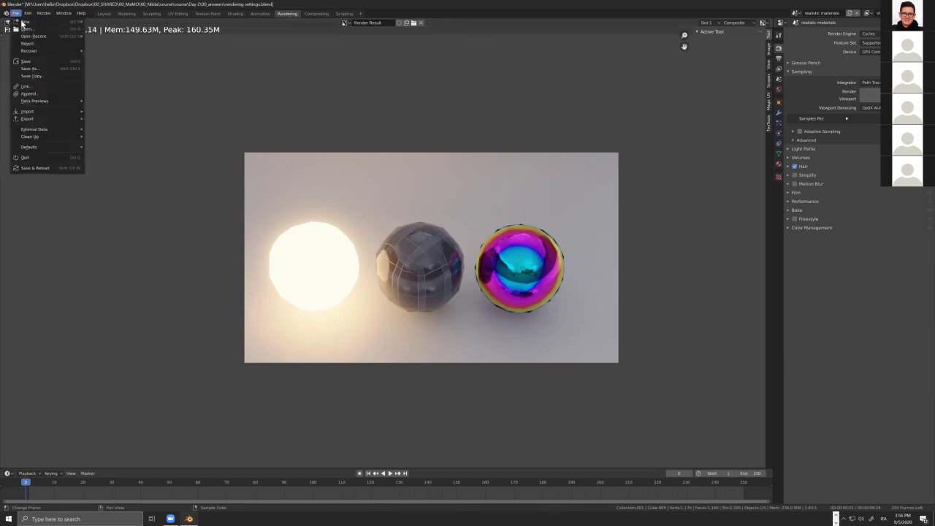
{"action": "mouse_move", "coordinate": [71, 22]}
{"action": "left_click", "coordinate": [106, 22]}
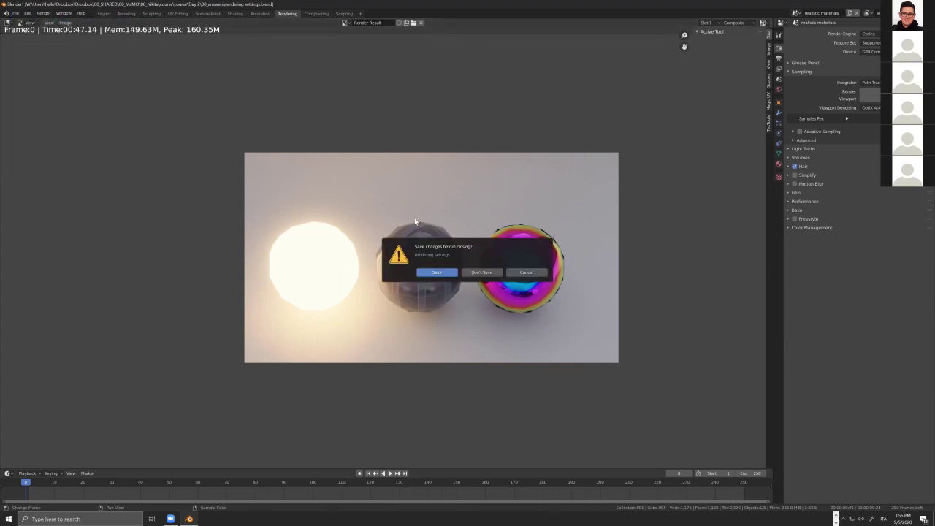
{"action": "left_click", "coordinate": [482, 272]}
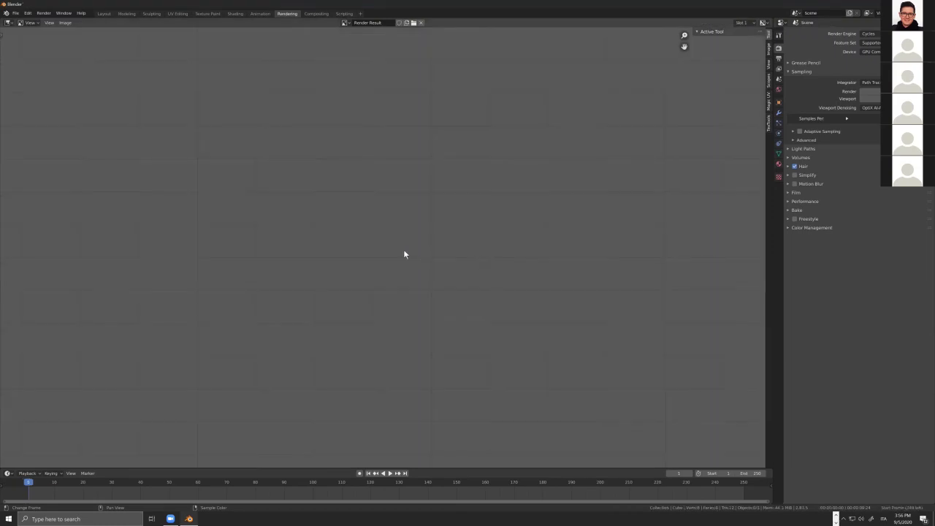
{"action": "left_click", "coordinate": [104, 14]}
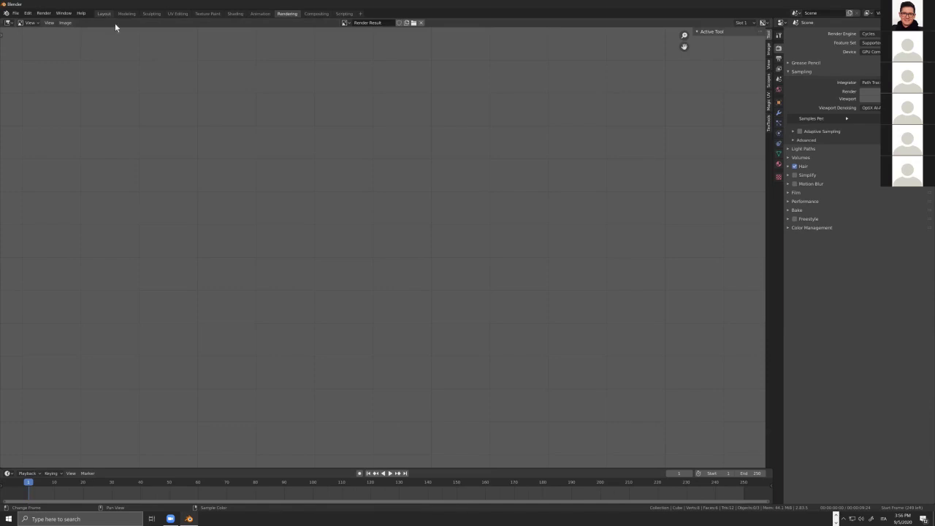
{"action": "scroll", "coordinate": [465, 348], "scroll_direction": "up", "scroll_amount": 1}
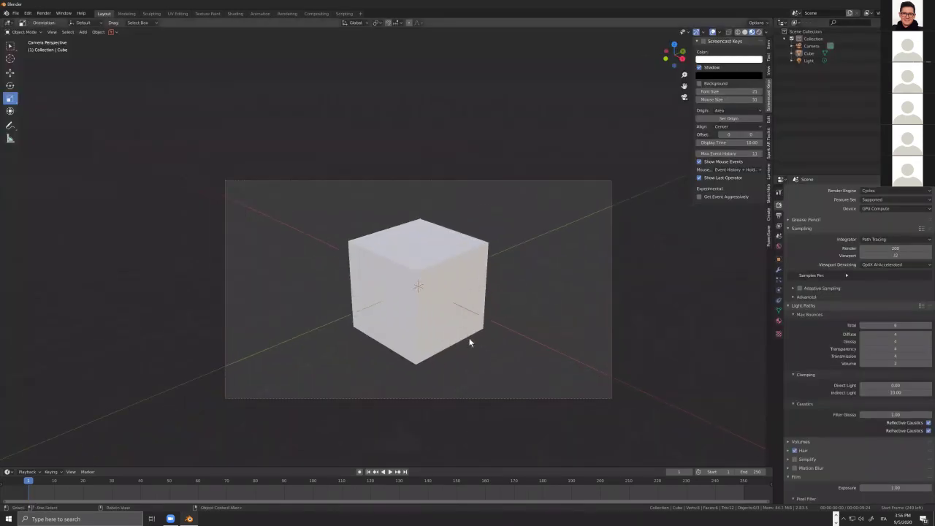
- Select the camera outside camera view, try transforming it with its scale gizmo and undo the change
{"action": "middle_click_drag", "start_coordinate": [466, 286], "coordinate": [375, 257]}
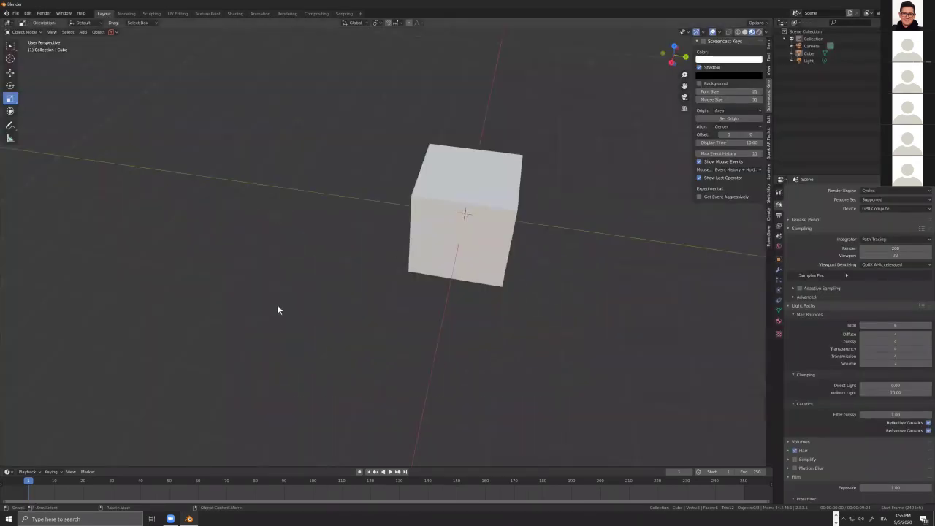
{"action": "scroll", "coordinate": [278, 310], "scroll_direction": "down", "scroll_amount": 6}
{"action": "scroll", "coordinate": [567, 258], "scroll_direction": "up", "scroll_amount": 3}
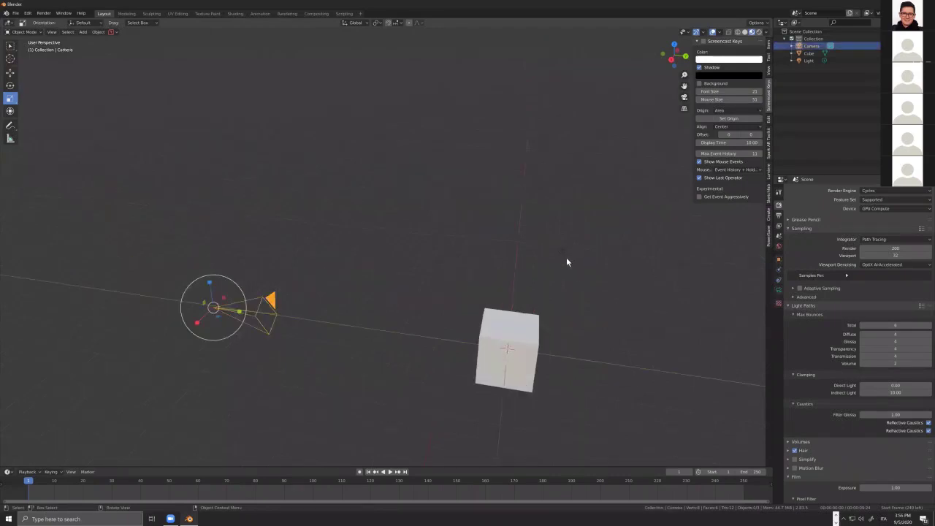
{"action": "scroll", "coordinate": [566, 256], "scroll_direction": "up", "scroll_amount": 1}
{"action": "scroll", "coordinate": [562, 257], "scroll_direction": "down", "scroll_amount": 1}
{"action": "left_click_drag", "start_coordinate": [212, 307], "coordinate": [387, 277]}
{"action": "key", "text": "ctrl+z"}
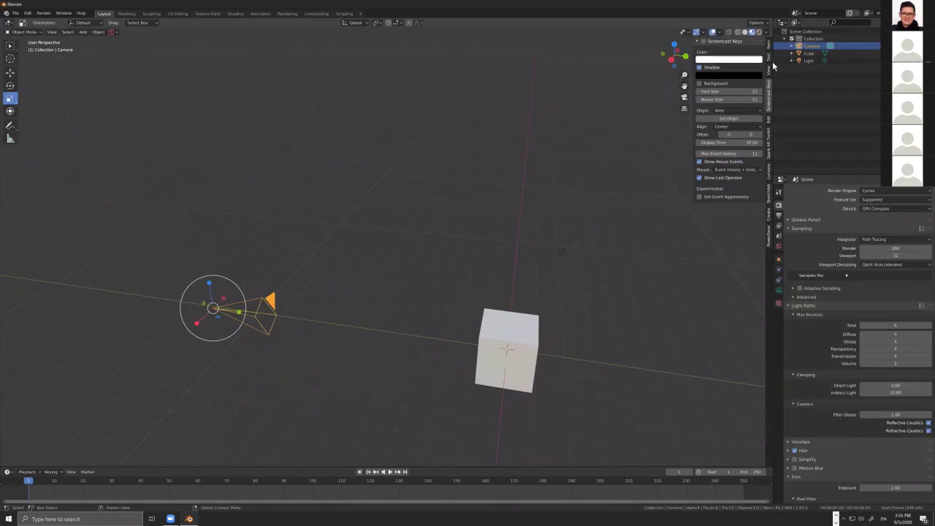
- Enable Screencast Keys and select the camera together with the light
{"action": "left_click", "coordinate": [704, 42]}
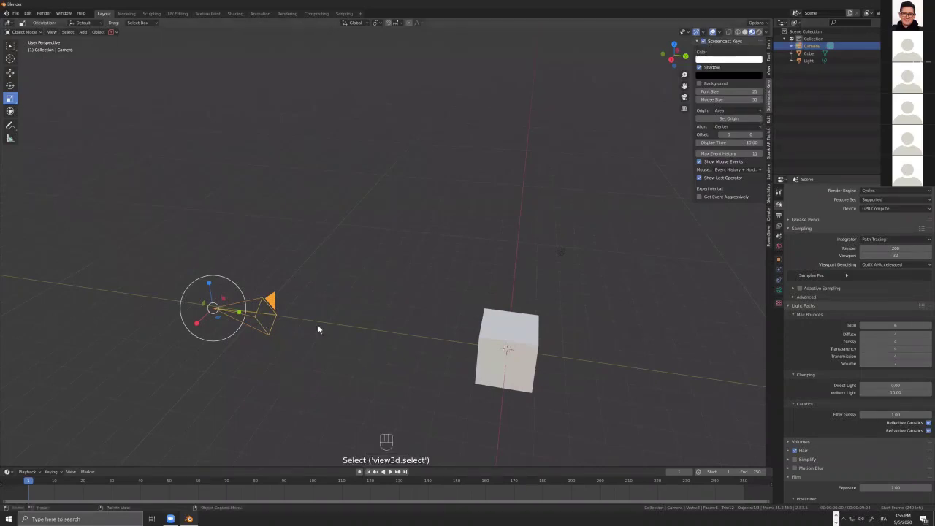
{"action": "left_click", "coordinate": [271, 330]}
{"action": "left_click", "coordinate": [271, 331]}
{"action": "key", "text": "shift"}
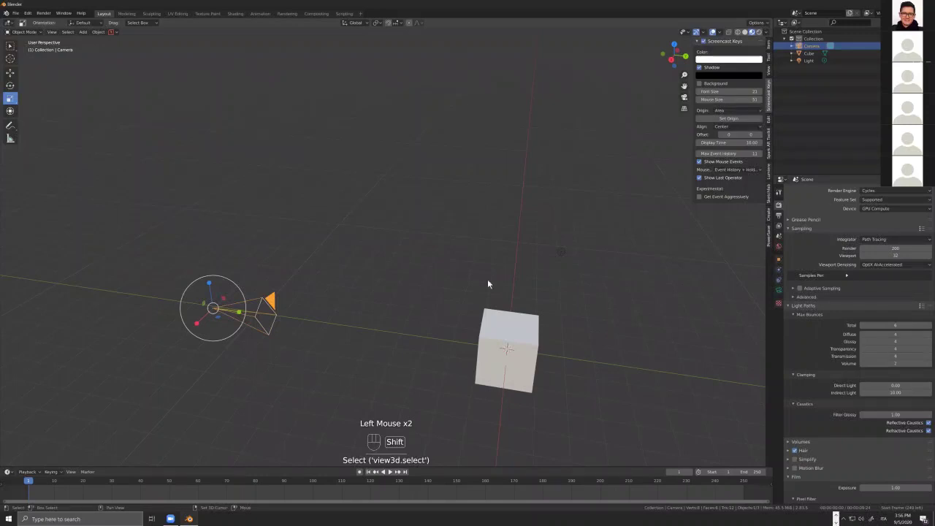
{"action": "left_click", "coordinate": [567, 222], "text": "shift"}
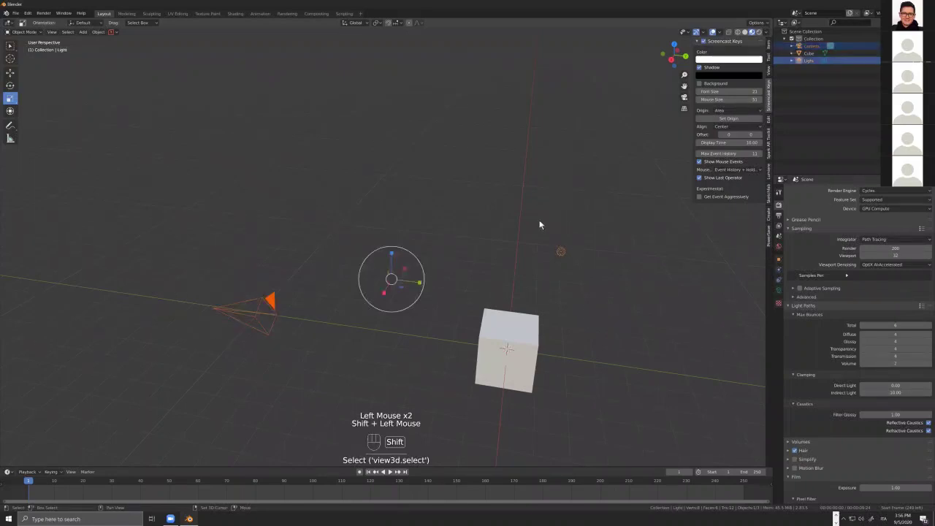
- Switch to the Select Box tool and show the Move object gizmo on the selected camera and light
{"action": "left_click", "coordinate": [566, 252]}
{"action": "middle_click_drag", "start_coordinate": [566, 253], "coordinate": [559, 254]}
{"action": "scroll", "coordinate": [559, 255], "scroll_direction": "up", "scroll_amount": 2}
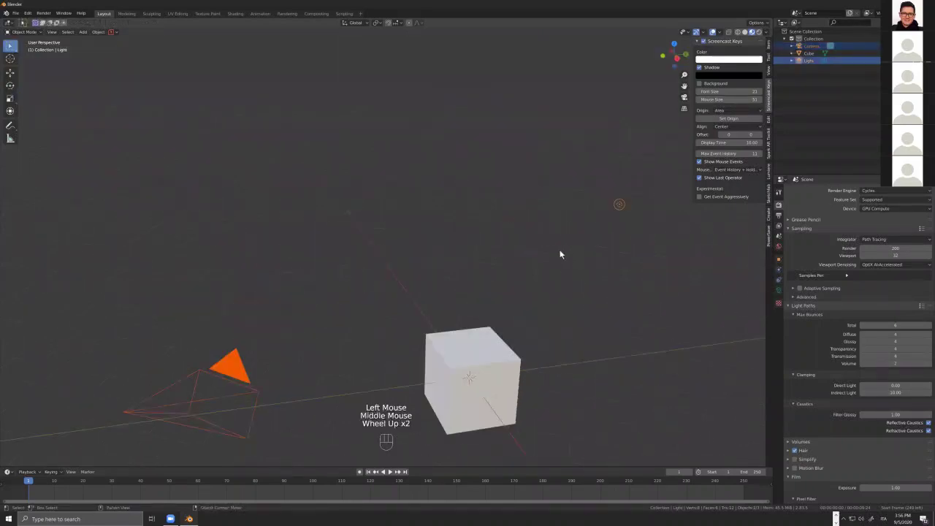
{"action": "middle_click_drag", "start_coordinate": [701, 45], "coordinate": [706, 38]}
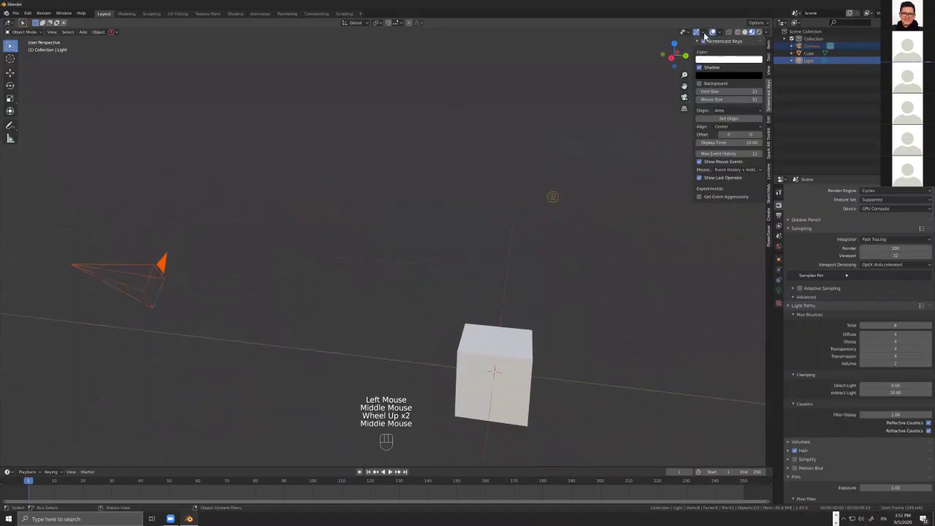
{"action": "left_click", "coordinate": [704, 32]}
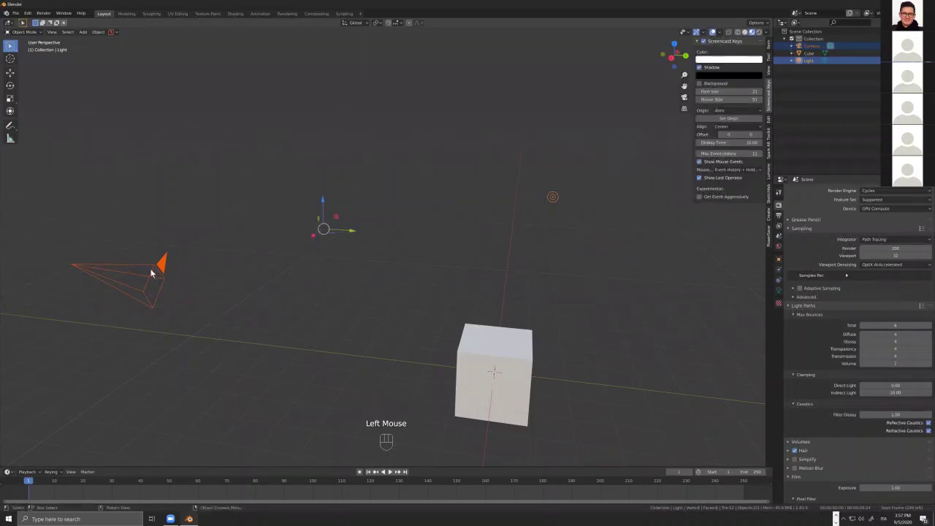
- Hide the Move object gizmo with only the camera selected and draw an annotation arrow beside the selection tool
{"action": "left_click", "coordinate": [92, 248]}
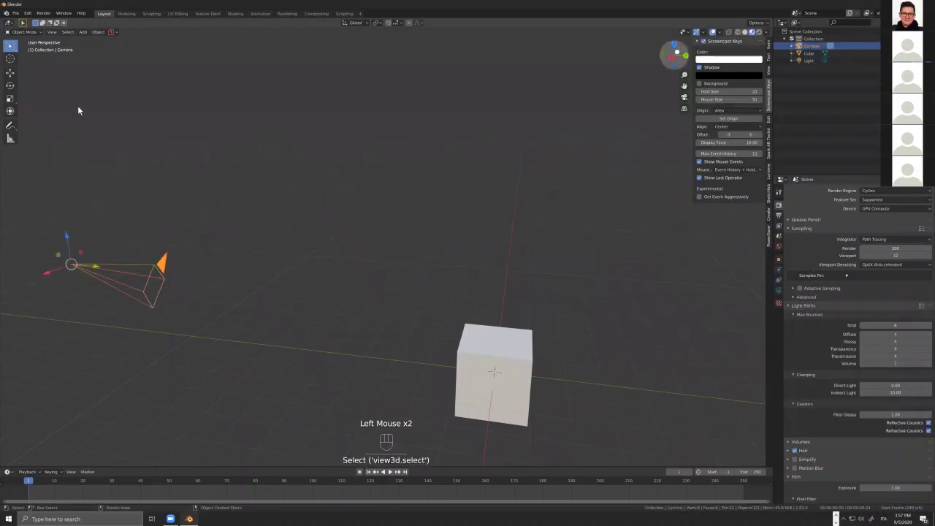
{"action": "left_click", "coordinate": [665, 101]}
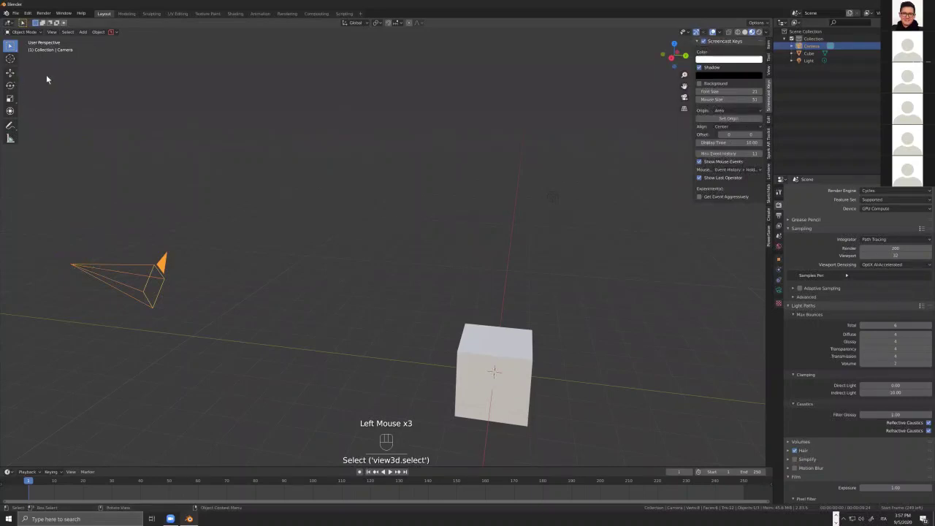
{"action": "left_click_drag", "start_coordinate": [56, 73], "coordinate": [22, 76]}
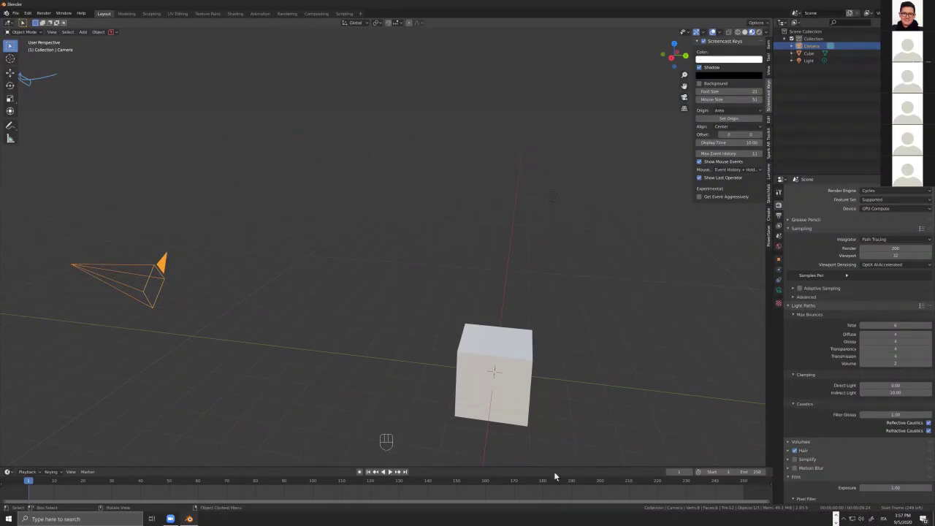
- Select the cube and the camera together and draw a second annotation arrow near the Select Box tool
{"action": "left_click", "coordinate": [494, 344]}
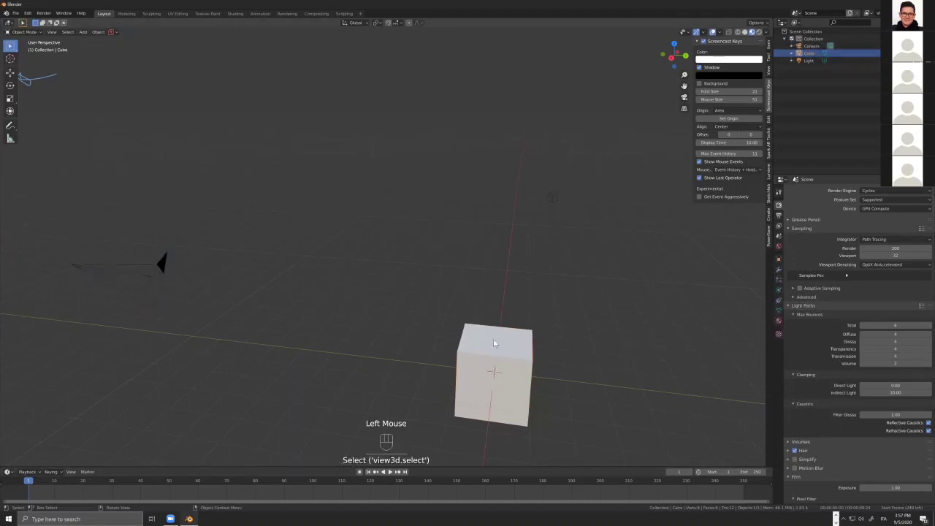
{"action": "left_click", "coordinate": [165, 281], "text": "shift"}
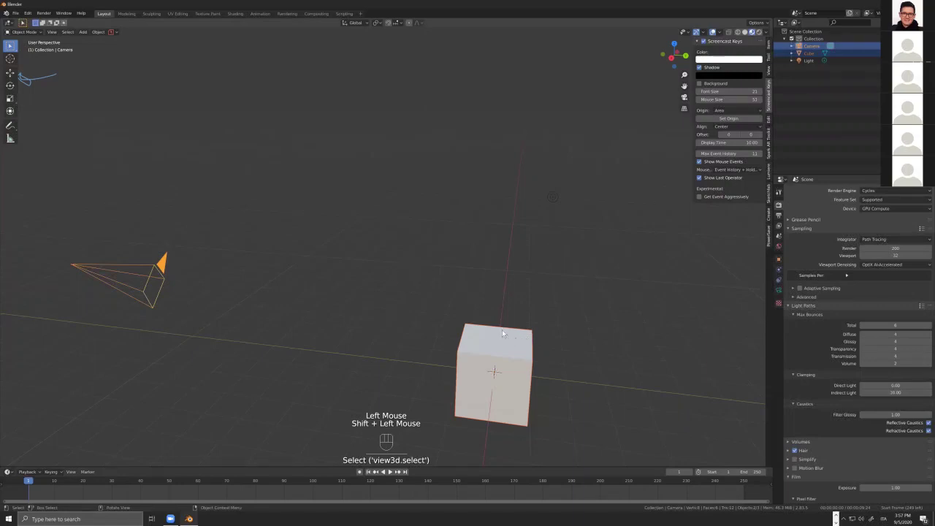
{"action": "middle_click_drag", "start_coordinate": [502, 330], "coordinate": [60, 94]}
{"action": "middle_click_drag", "start_coordinate": [26, 53], "coordinate": [14, 59]}
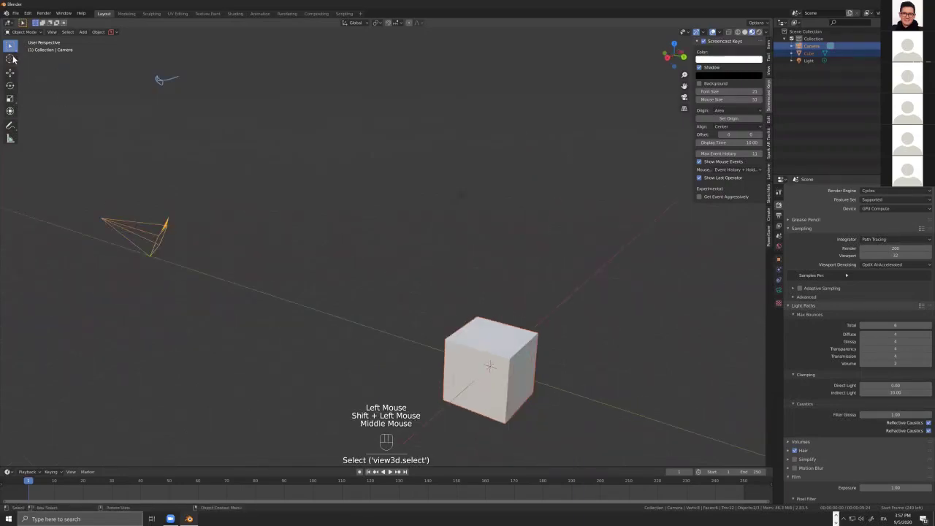
{"action": "left_click", "coordinate": [704, 35]}
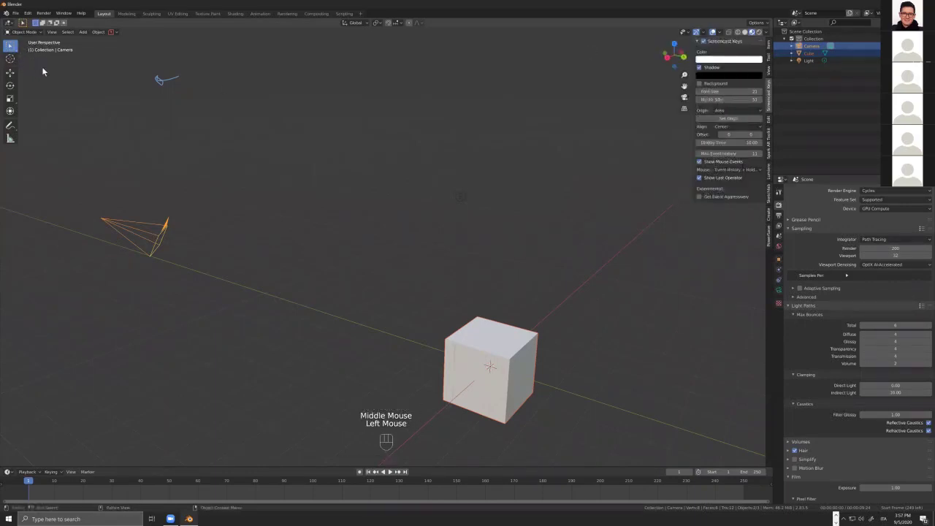
{"action": "key", "text": "d"}
{"action": "mouse_move", "coordinate": [41, 64]}
{"action": "left_mouse_down"}
{"action": "mouse_move", "coordinate": [53, 82]}
{"action": "mouse_move", "coordinate": [44, 58]}
{"action": "left_mouse_up"}
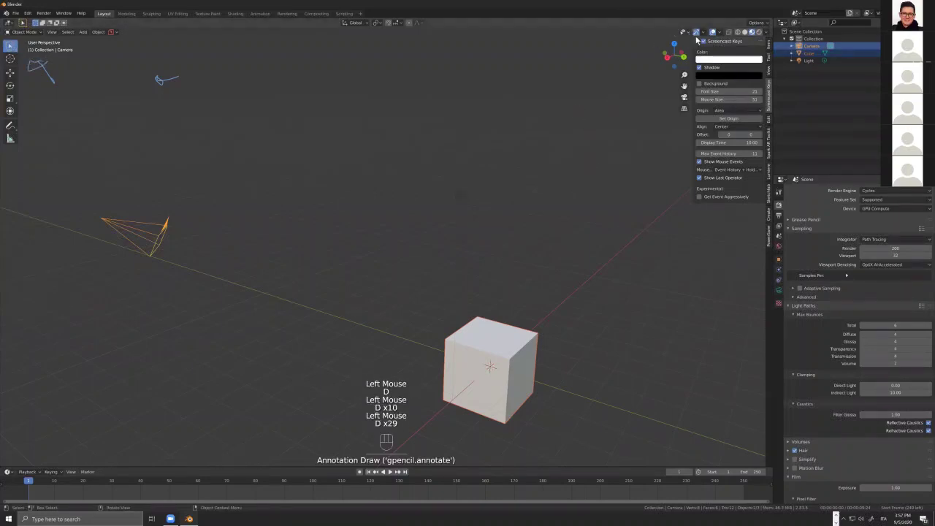
- Turn the Move object gizmo back on and select only the cube
{"action": "left_click", "coordinate": [705, 33]}
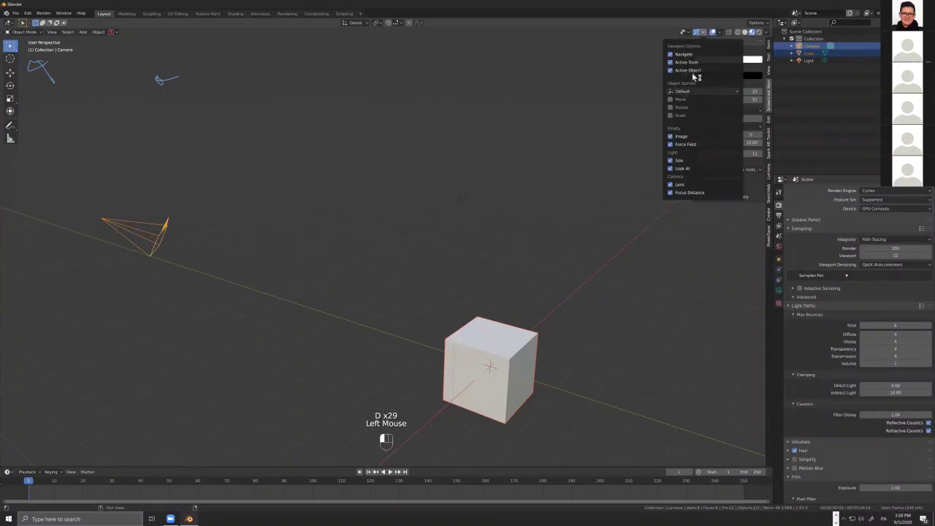
{"action": "left_click", "coordinate": [671, 101]}
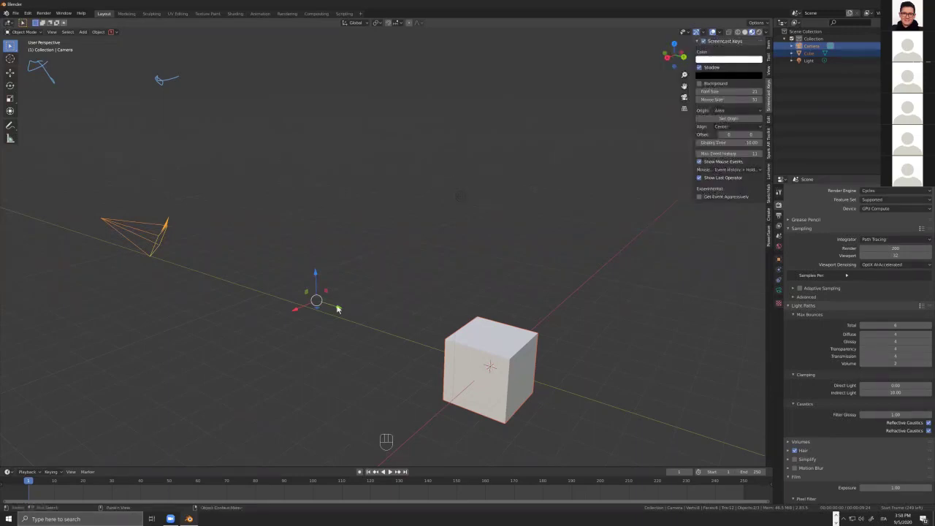
{"action": "left_click", "coordinate": [520, 358]}
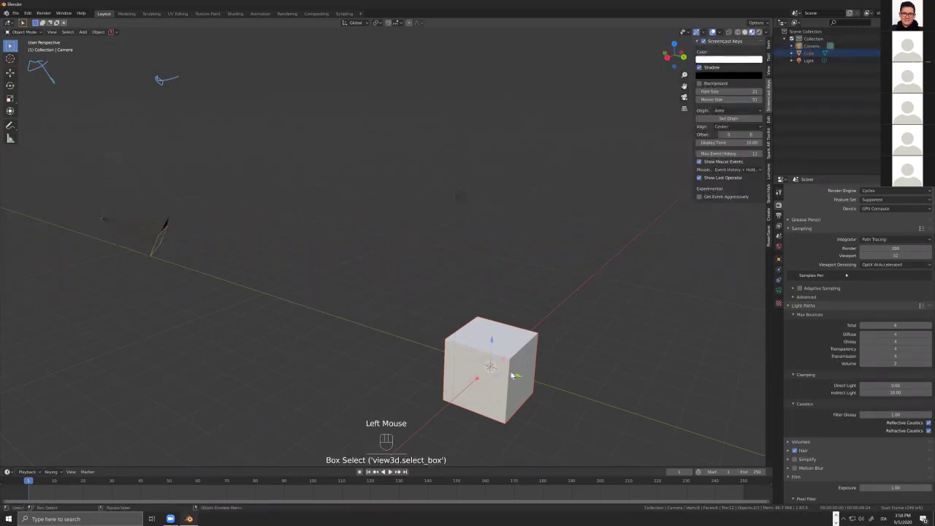
{"action": "scroll", "coordinate": [186, 225], "scroll_direction": "up", "scroll_amount": 1}
{"action": "key", "text": "Tab"}
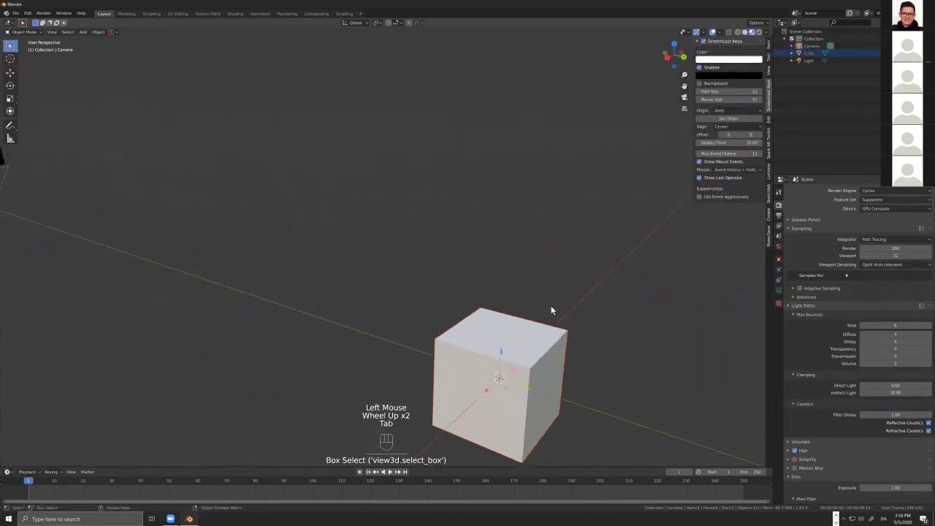
{"action": "left_click", "coordinate": [523, 335]}
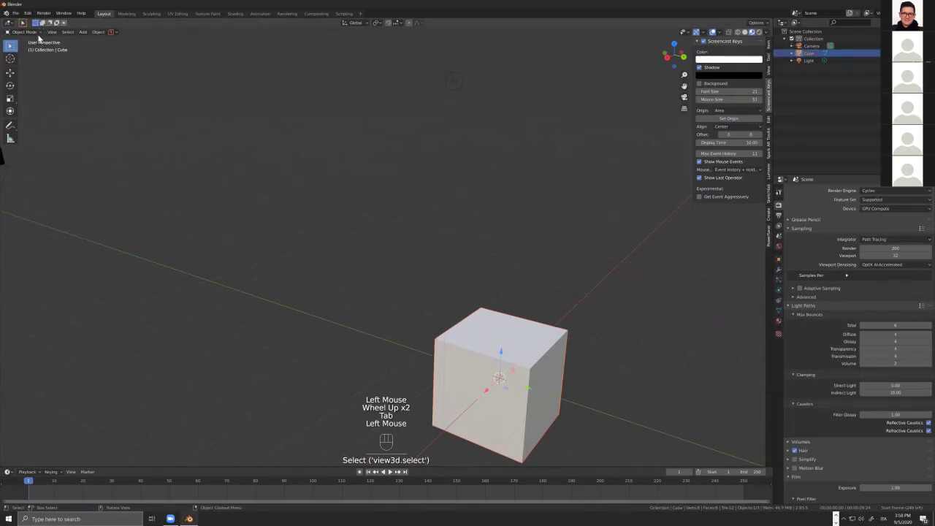
- Enter Edit Mode on the cube, switch to face selection and select several of its faces one by one
{"action": "key", "text": "Tab"}
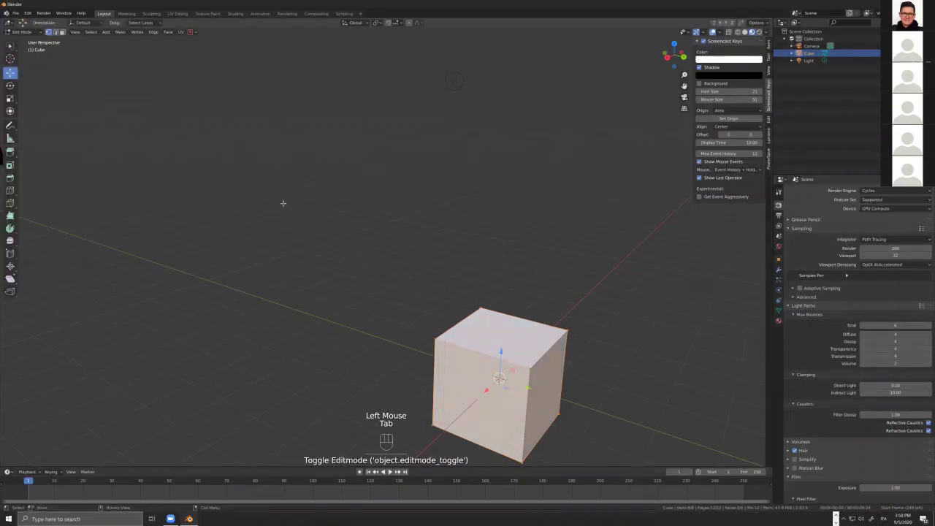
{"action": "left_click", "coordinate": [63, 32]}
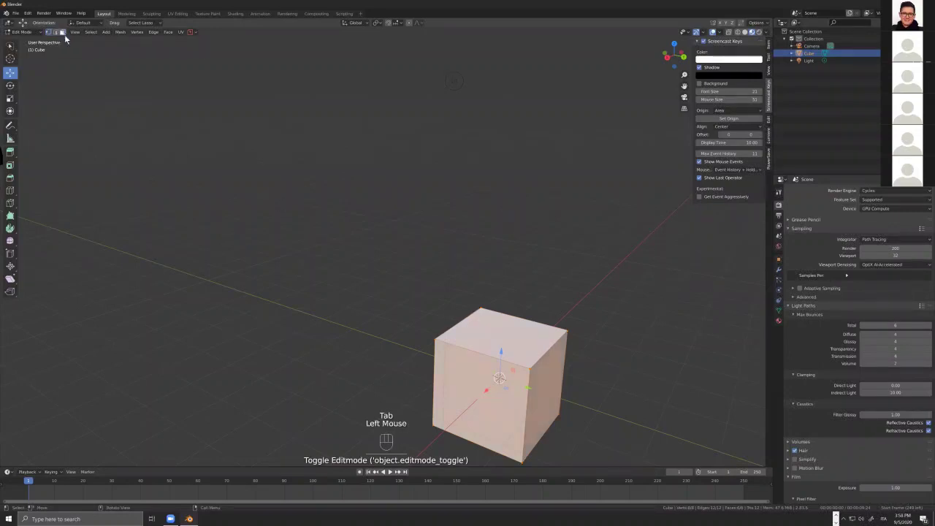
{"action": "left_click", "coordinate": [64, 41]}
{"action": "left_click", "coordinate": [498, 395]}
{"action": "left_click", "coordinate": [502, 336]}
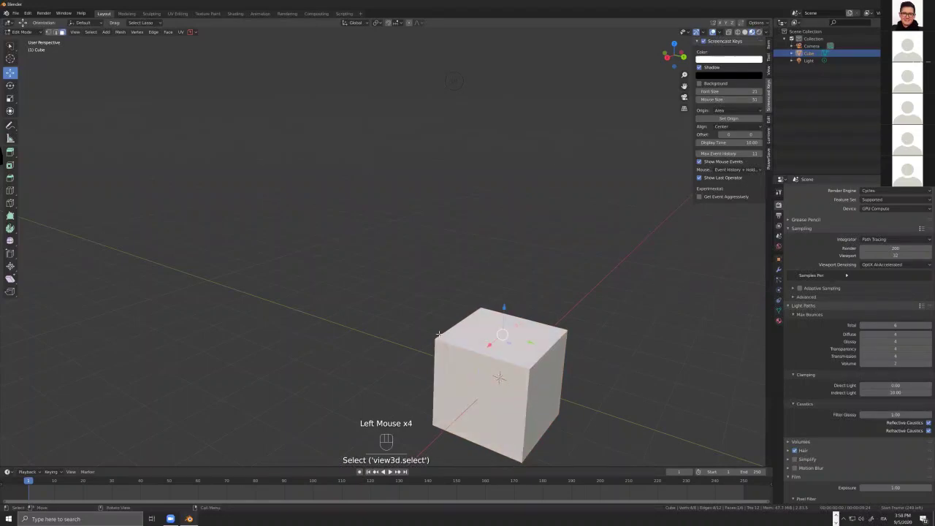
{"action": "left_click", "coordinate": [552, 389]}
{"action": "left_click", "coordinate": [552, 326]}
{"action": "key", "text": "Tab"}
{"action": "key", "text": "Tab"}
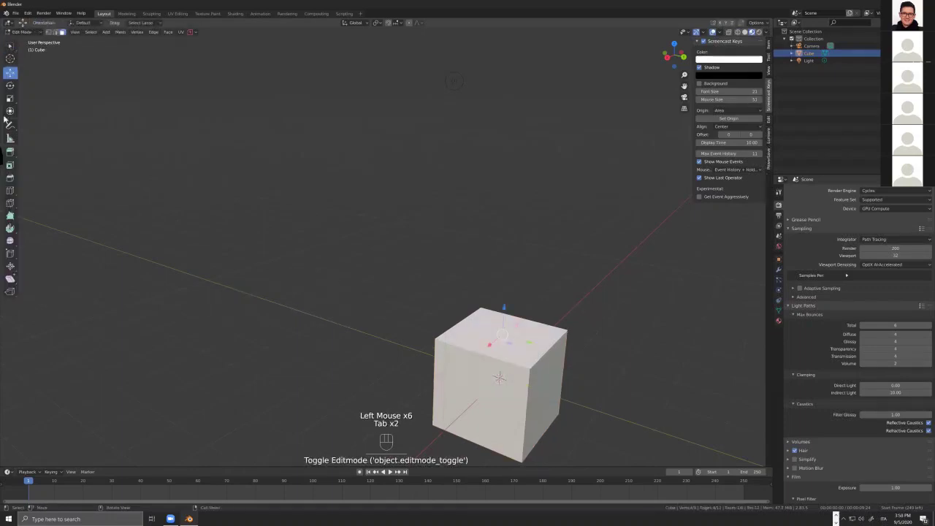
- Change the active tool from Move to Select Box and show the viewport gizmo options with Move enabled
{"action": "left_click", "coordinate": [10, 74]}
{"action": "left_click", "coordinate": [10, 46]}
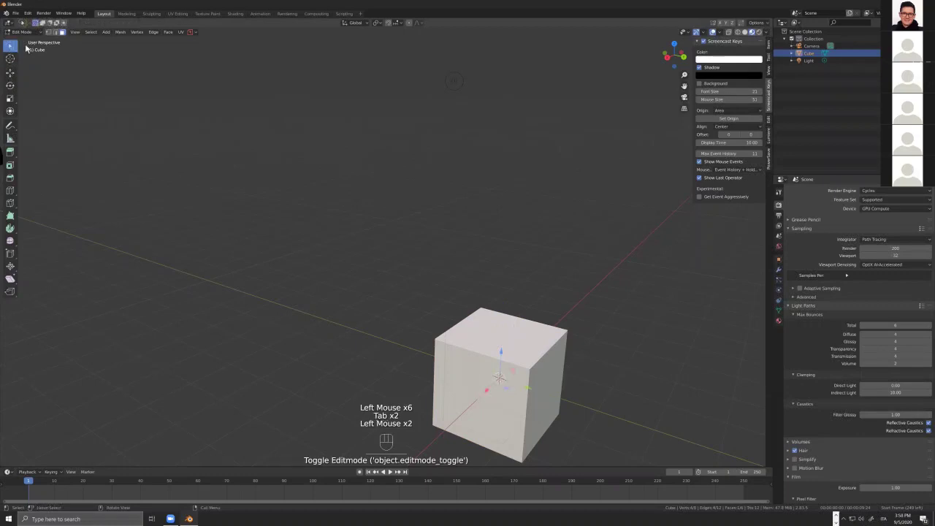
{"action": "left_click", "coordinate": [703, 32]}
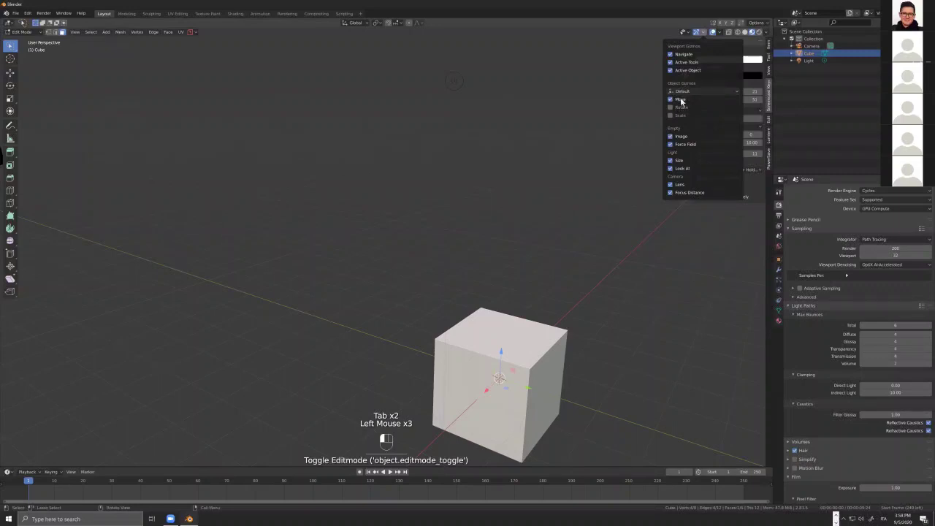
{"action": "key", "text": "Tab"}
- Select different side faces of the cube, finishing with a single side face selected
{"action": "left_click", "coordinate": [473, 399]}
{"action": "left_click", "coordinate": [547, 391]}
{"action": "left_click", "coordinate": [546, 391]}
{"action": "middle_click_drag", "start_coordinate": [546, 394], "coordinate": [523, 370]}
{"action": "left_click", "coordinate": [523, 370]}
{"action": "left_click", "coordinate": [523, 370]}
{"action": "left_click", "coordinate": [523, 370]}
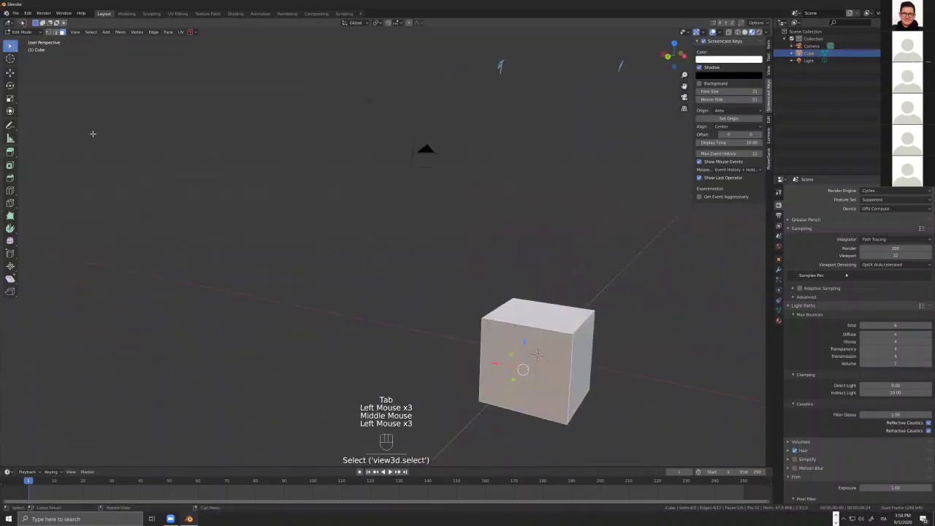
- Activate the Scale tool and the Extrude Region tool in turn and examine their gizmos on the selected side face
{"action": "left_click", "coordinate": [11, 98]}
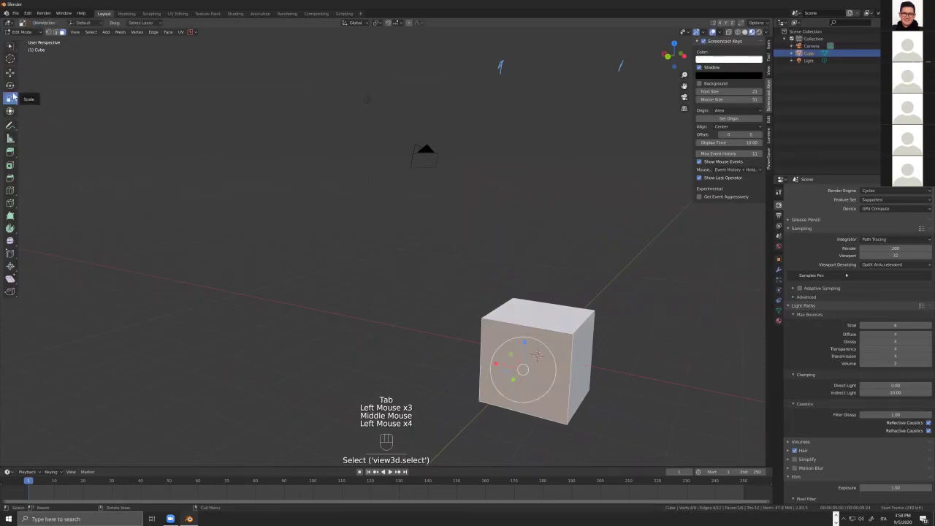
{"action": "left_click", "coordinate": [10, 153]}
{"action": "middle_click_drag", "start_coordinate": [373, 347], "coordinate": [412, 285]}
{"action": "middle_click_drag", "start_coordinate": [369, 382], "coordinate": [320, 297]}
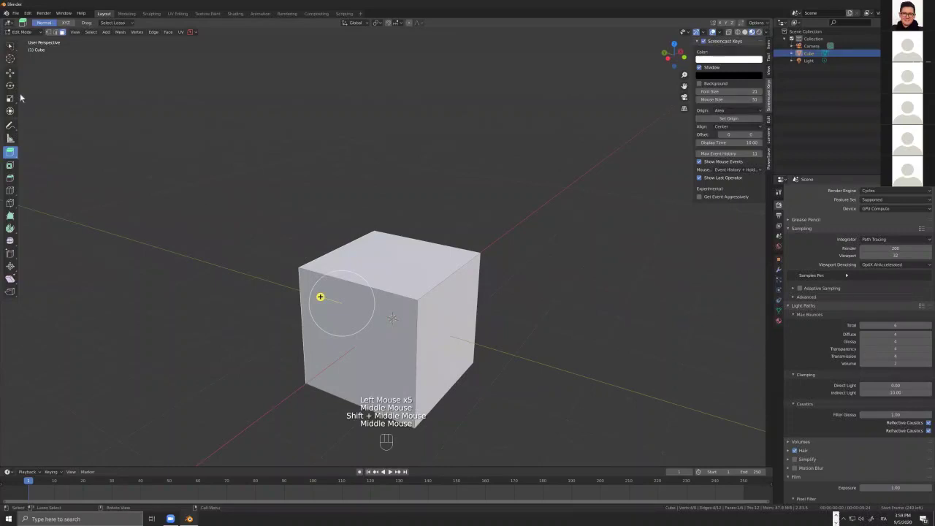
{"action": "scroll", "coordinate": [320, 297], "scroll_direction": "up", "scroll_amount": 2}
{"action": "middle_click_drag", "start_coordinate": [296, 288], "coordinate": [426, 247], "text": "shift"}
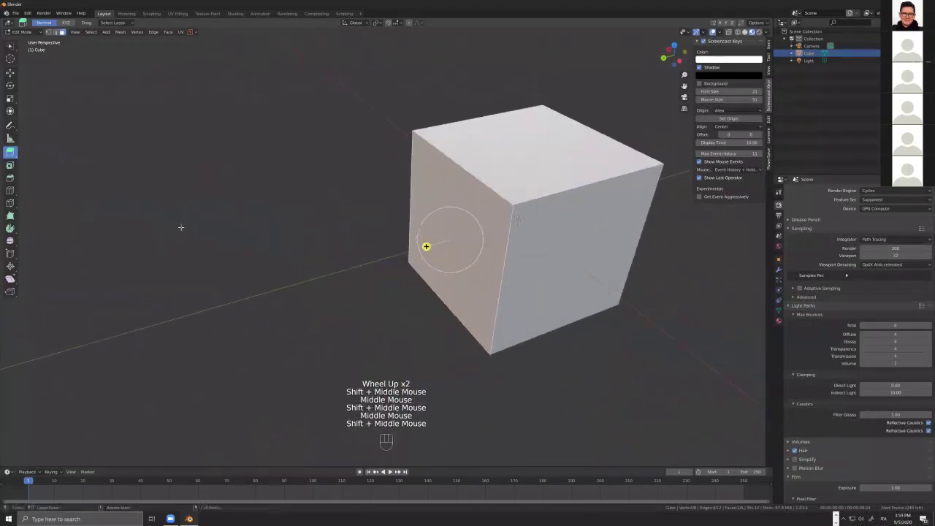
- Replace the Extrude Region tool with Poly Build and finally with the Knife tool
{"action": "left_click", "coordinate": [704, 34]}
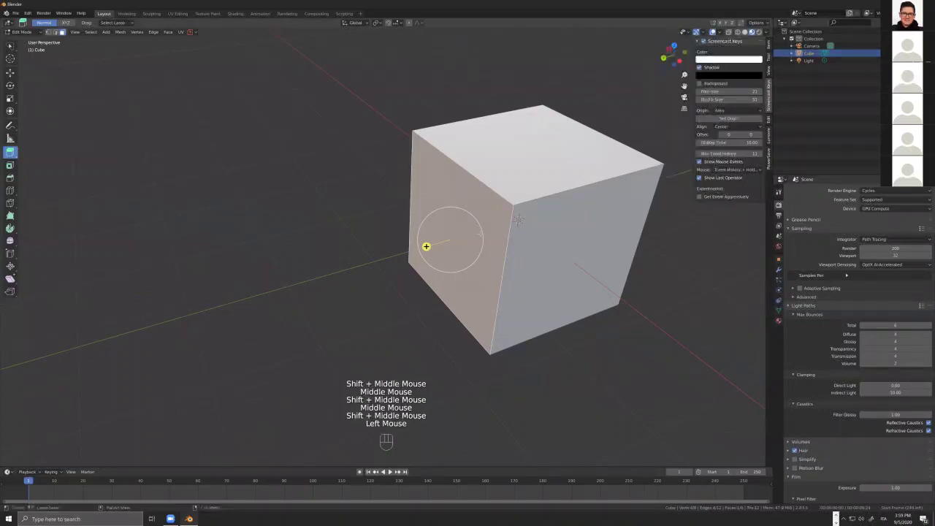
{"action": "left_click", "coordinate": [9, 217]}
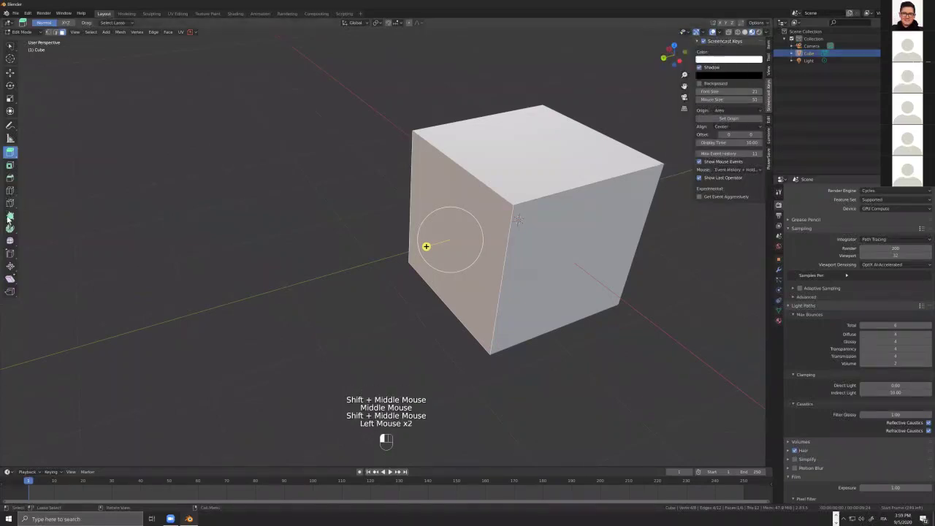
{"action": "left_click", "coordinate": [9, 204]}
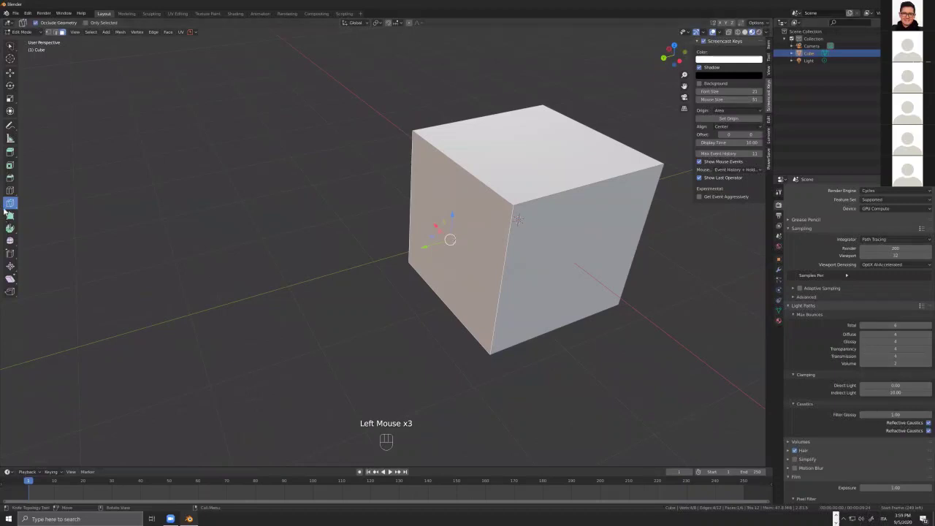
- Select the cube's top face with the Extrude Region tool active and return to the Select Box tool
{"action": "left_click", "coordinate": [12, 155]}
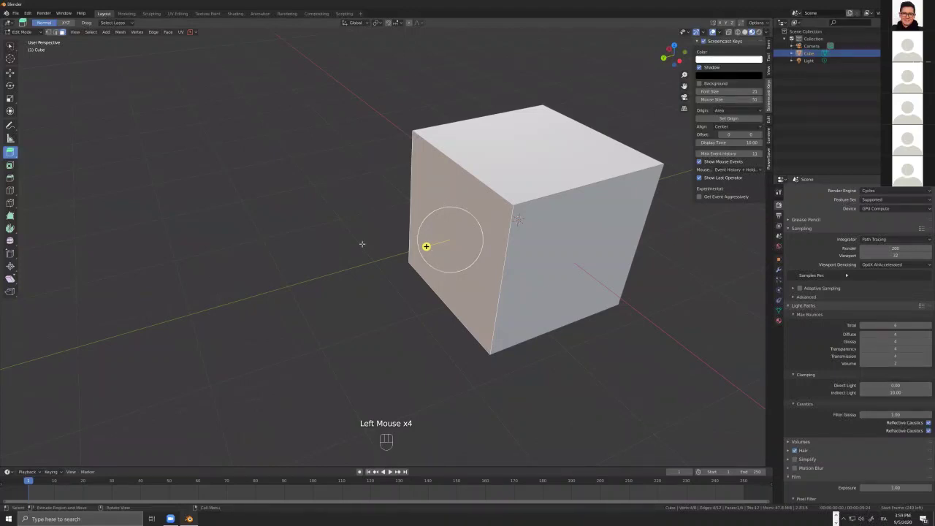
{"action": "left_click", "coordinate": [704, 32]}
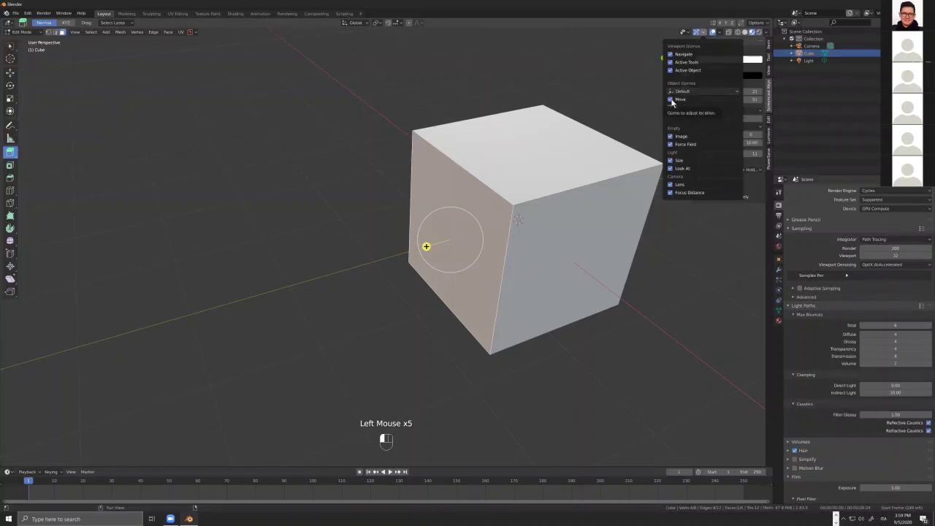
{"action": "left_click", "coordinate": [581, 159]}
{"action": "left_click", "coordinate": [535, 119]}
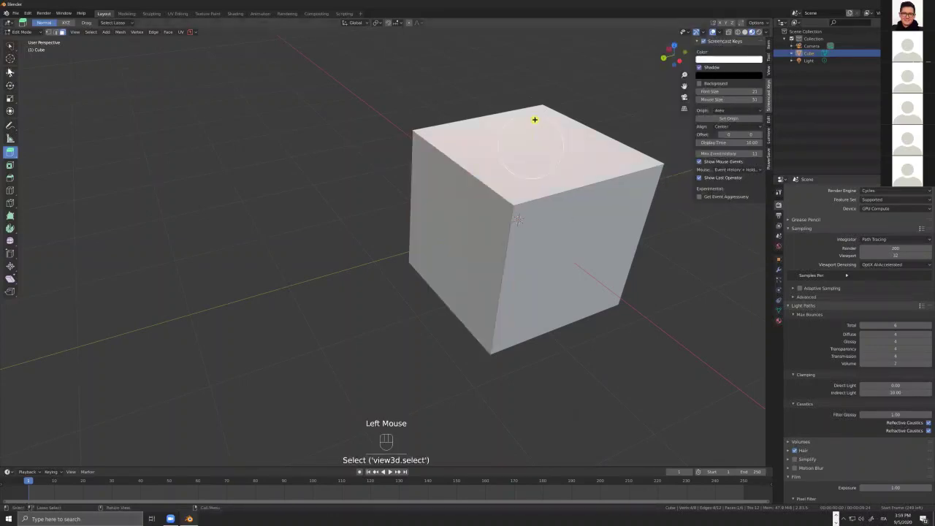
{"action": "left_click", "coordinate": [10, 46]}
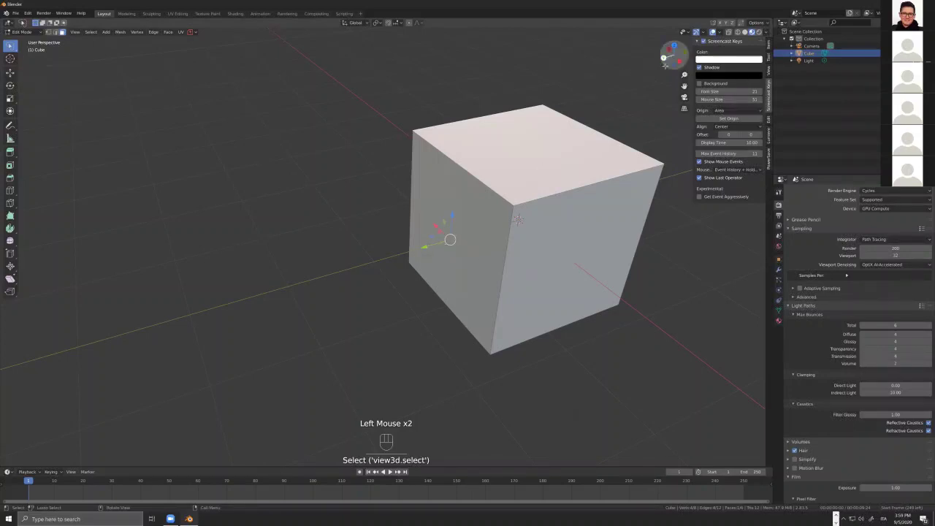
- Examine the Move, Rotate and Scale object gizmo options of the viewport while the Select Box tool is active
{"action": "left_click", "coordinate": [703, 33]}
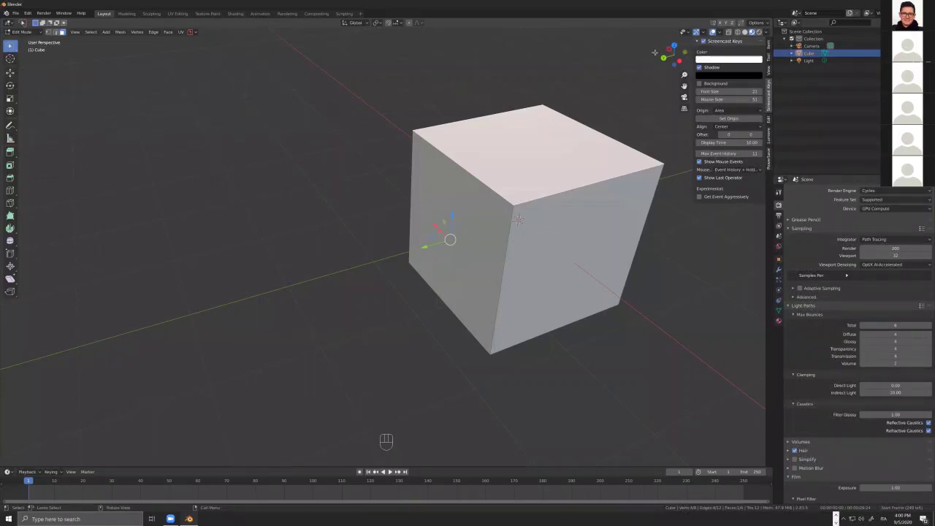
{"action": "left_click", "coordinate": [704, 34]}
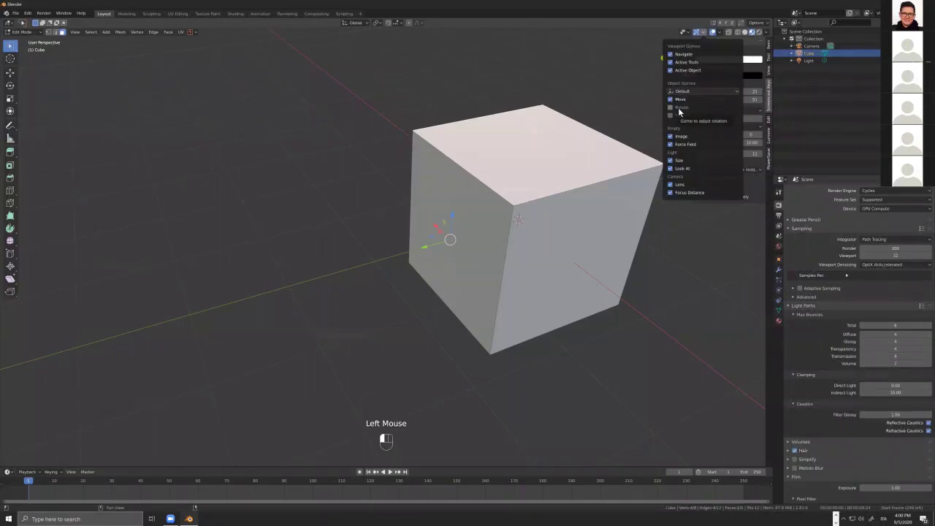
{"action": "scroll", "coordinate": [363, 175], "scroll_direction": "up", "scroll_amount": 2}
{"action": "scroll", "coordinate": [557, 198], "scroll_direction": "up", "scroll_amount": 1}
{"action": "middle_click_drag", "start_coordinate": [557, 198], "coordinate": [561, 205]}
{"action": "scroll", "coordinate": [561, 205], "scroll_direction": "down", "scroll_amount": 1}
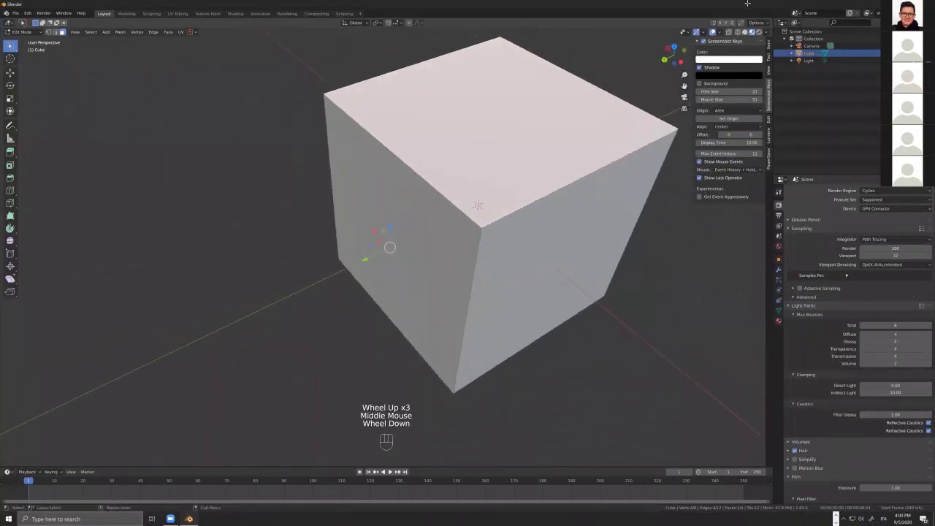
{"action": "left_click", "coordinate": [701, 34]}
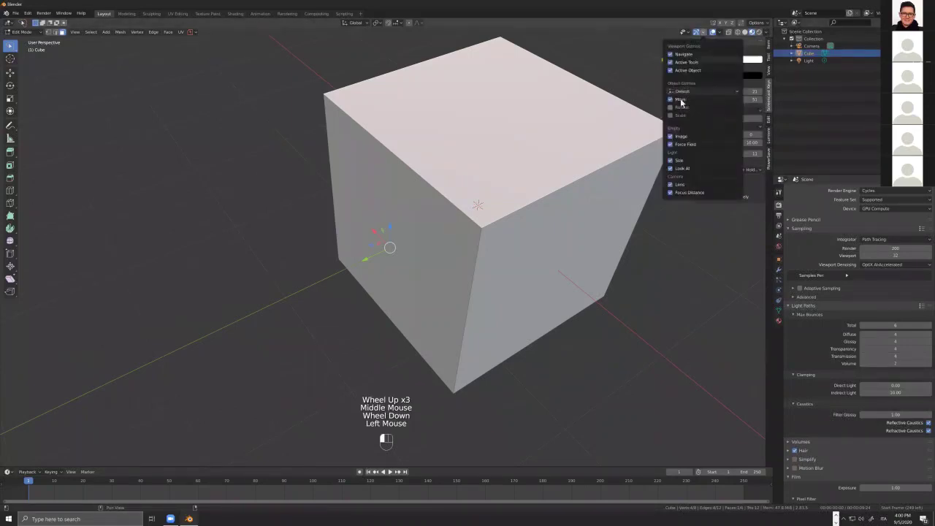
{"action": "scroll", "coordinate": [465, 370], "scroll_direction": "down", "scroll_amount": 4}
{"action": "scroll", "coordinate": [482, 362], "scroll_direction": "up", "scroll_amount": 1}
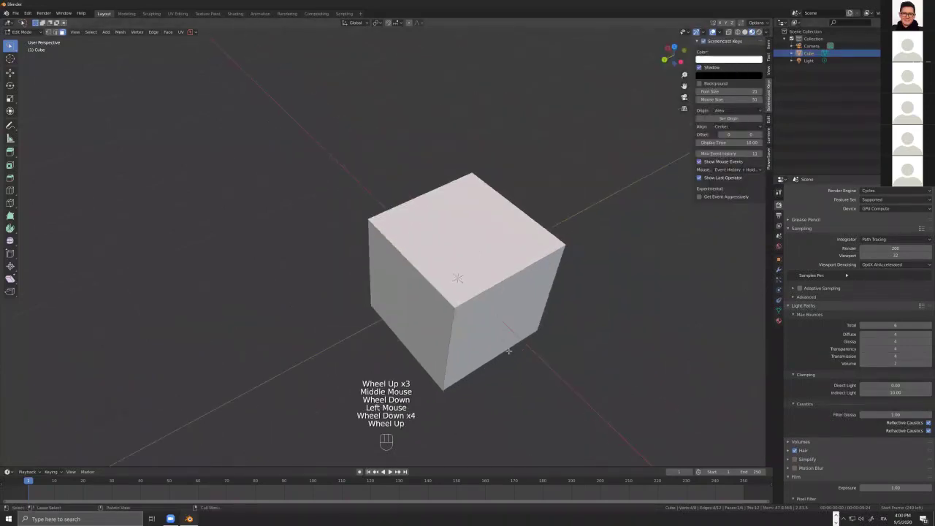
- Switch the cube to Object Mode and select all objects in the scene
{"action": "middle_click_drag", "start_coordinate": [497, 354], "coordinate": [509, 349]}
{"action": "key", "text": "Tab"}
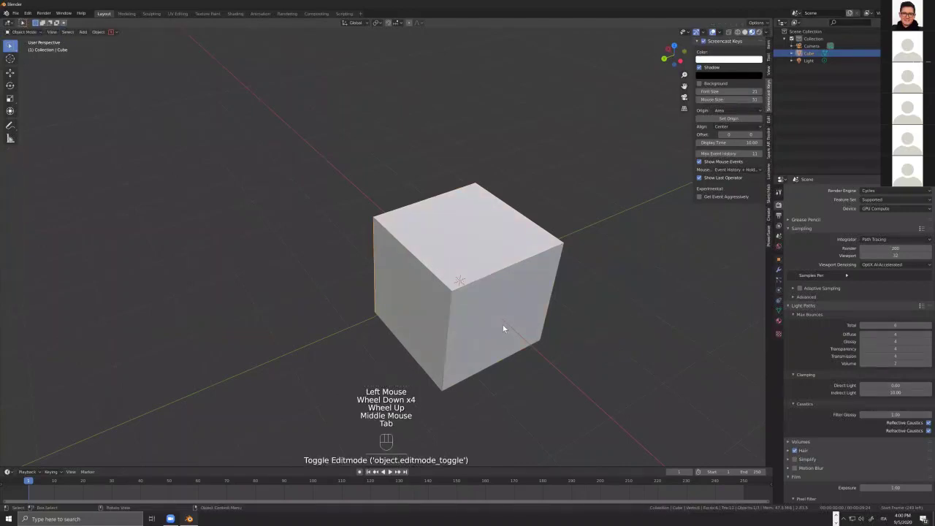
{"action": "scroll", "coordinate": [503, 325], "scroll_direction": "down", "scroll_amount": 2}
{"action": "middle_click_drag", "start_coordinate": [503, 326], "coordinate": [585, 329]}
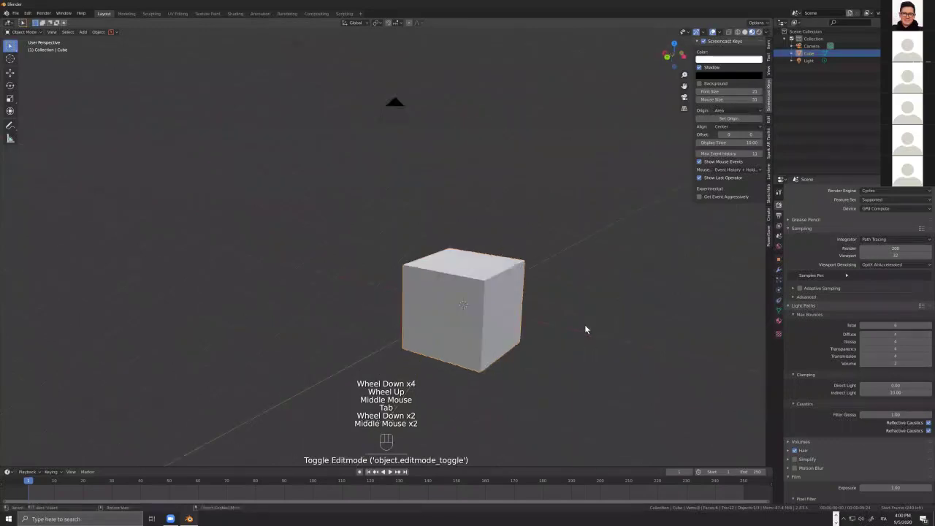
{"action": "scroll", "coordinate": [573, 319], "scroll_direction": "down", "scroll_amount": 2}
{"action": "key", "text": "a"}
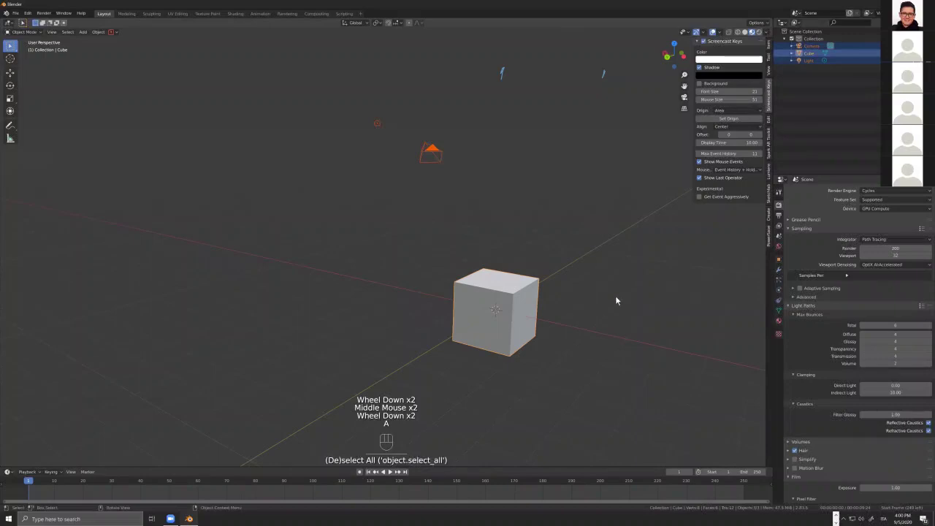
{"action": "scroll", "coordinate": [418, 281], "scroll_direction": "down", "scroll_amount": 2}
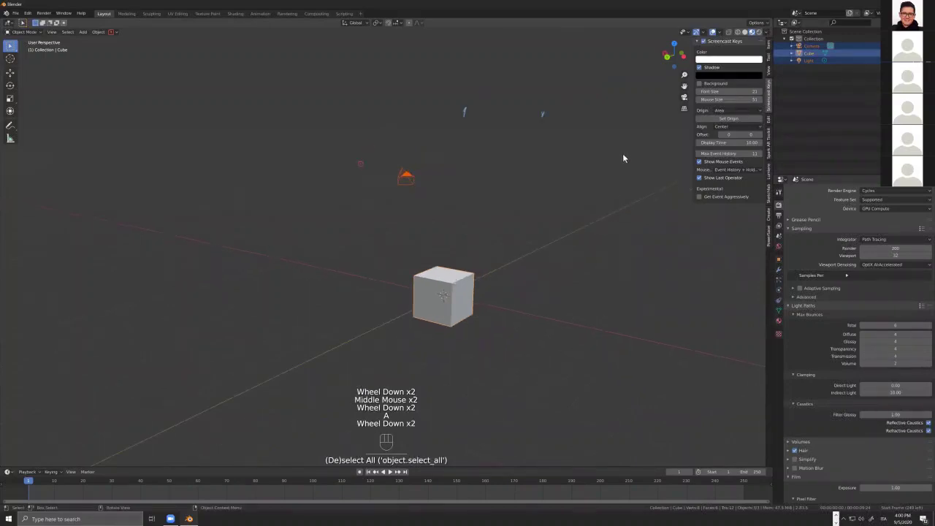
{"action": "scroll", "coordinate": [620, 185], "scroll_direction": "down", "scroll_amount": 2}
{"action": "scroll", "coordinate": [620, 179], "scroll_direction": "up", "scroll_amount": 3}
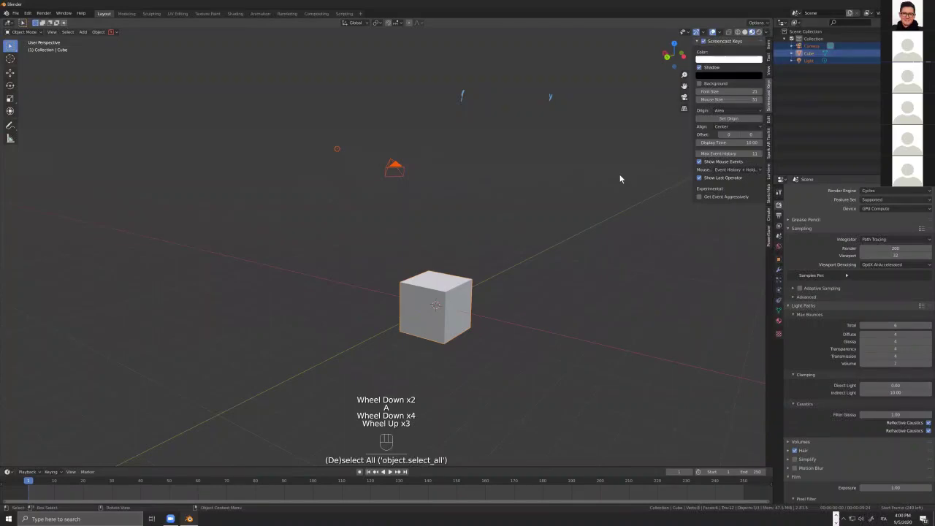
- Place the 3D cursor in empty space away from the cube and delete the cube
{"action": "right_click", "coordinate": [639, 153], "text": "shift"}
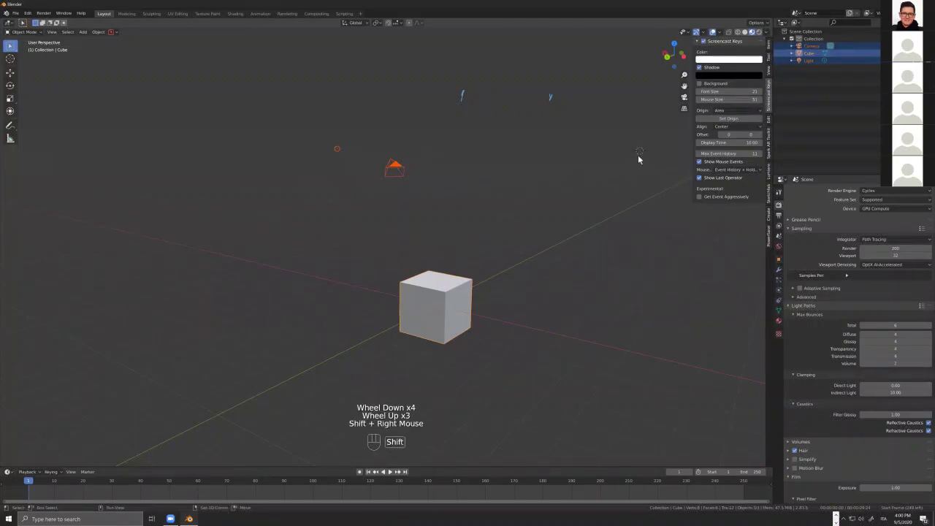
{"action": "left_click", "coordinate": [459, 309]}
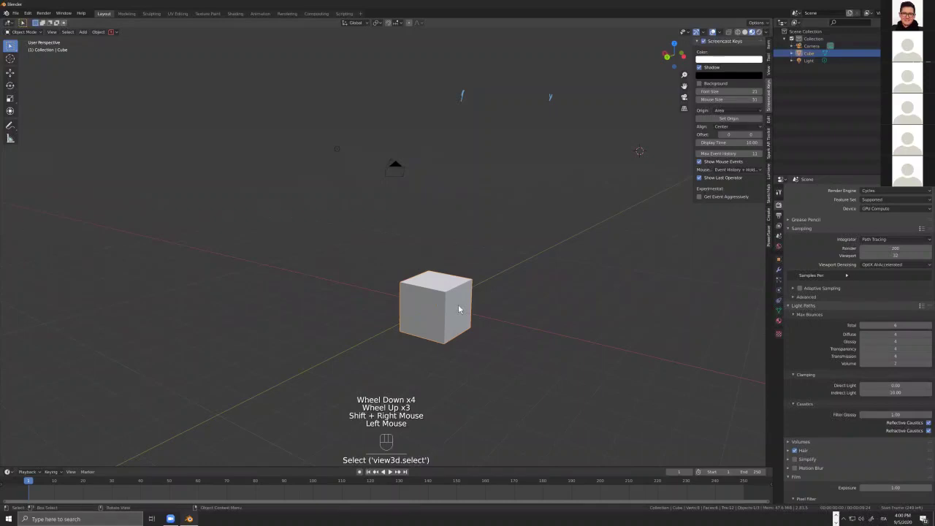
{"action": "scroll", "coordinate": [457, 305], "scroll_direction": "up", "scroll_amount": 3}
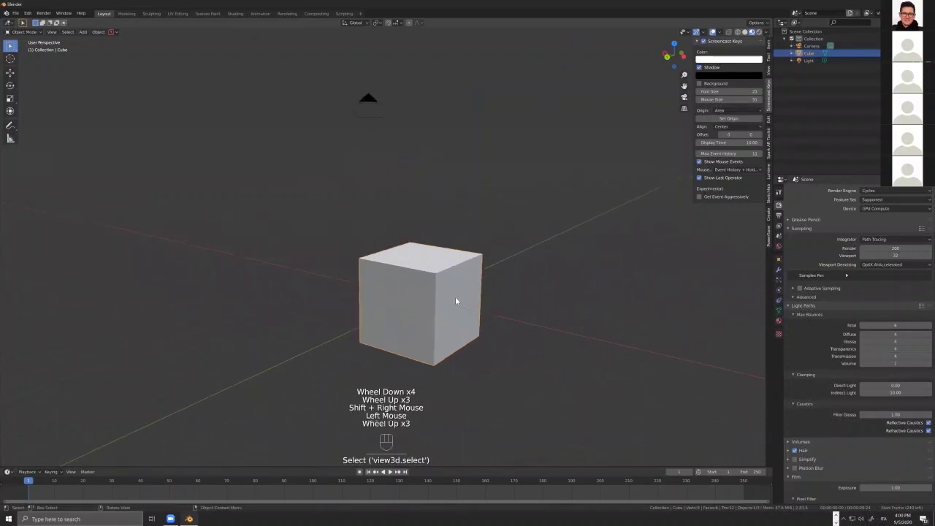
{"action": "key", "text": "x"}
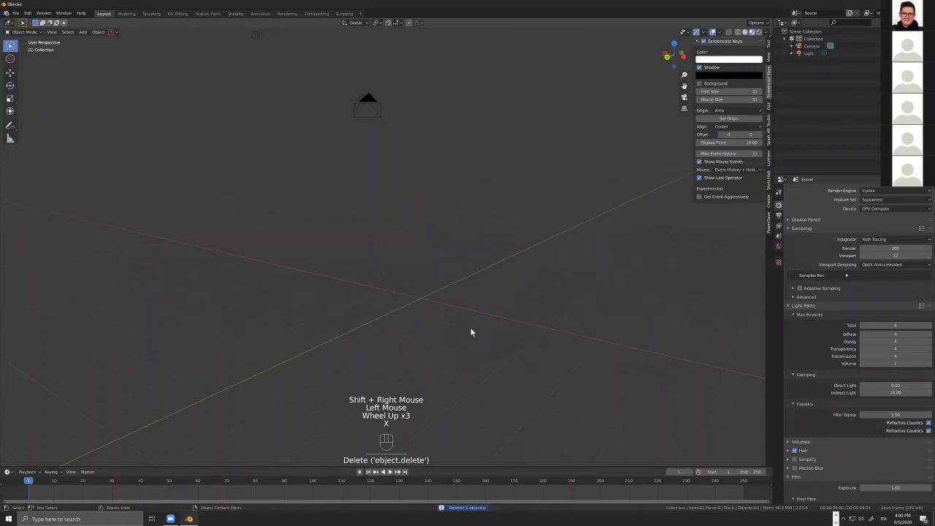
- Add a new mesh cube at the 3D cursor and bring it into view
{"action": "key", "text": "shift+a"}
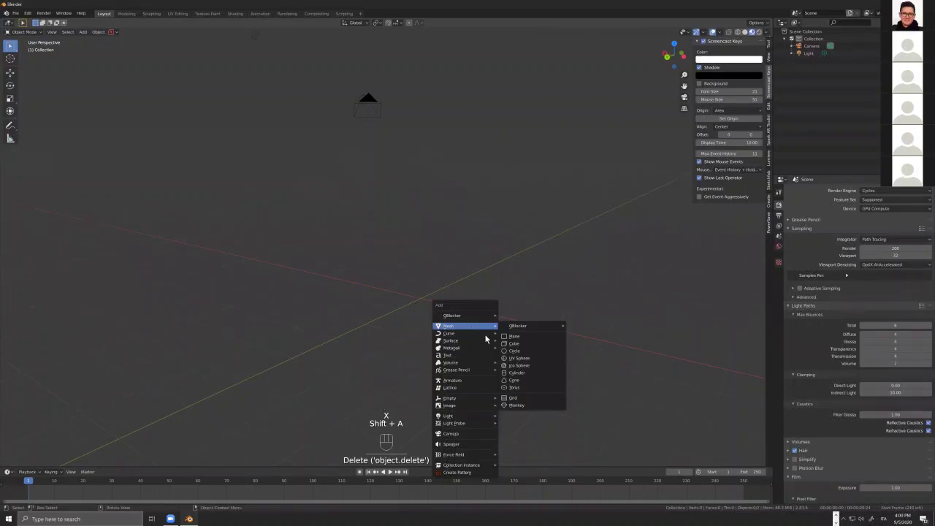
{"action": "left_click", "coordinate": [505, 343]}
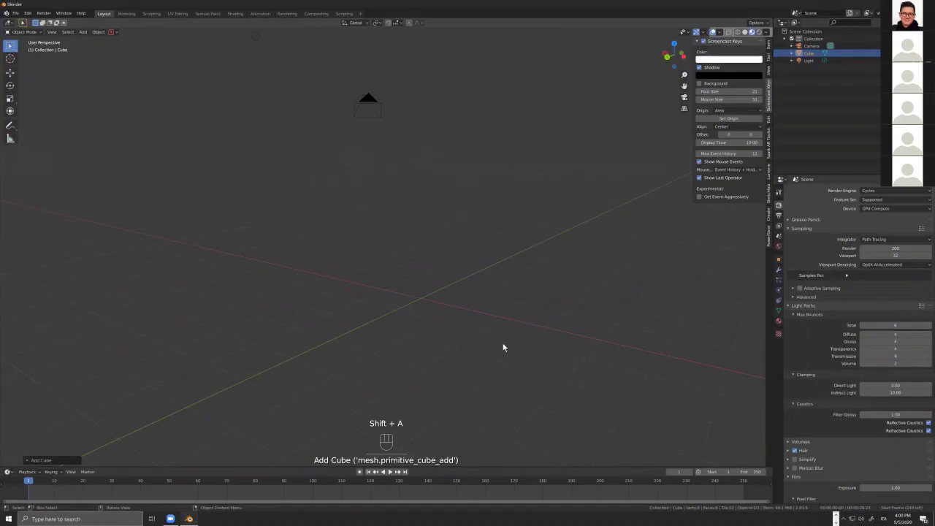
{"action": "key", "text": "shift"}
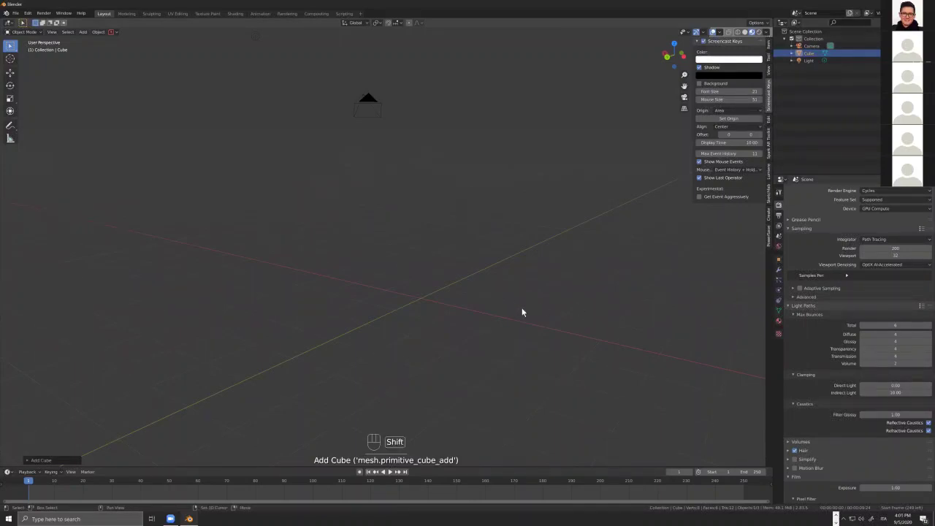
{"action": "middle_click_drag", "start_coordinate": [422, 363], "coordinate": [424, 363], "text": "shift"}
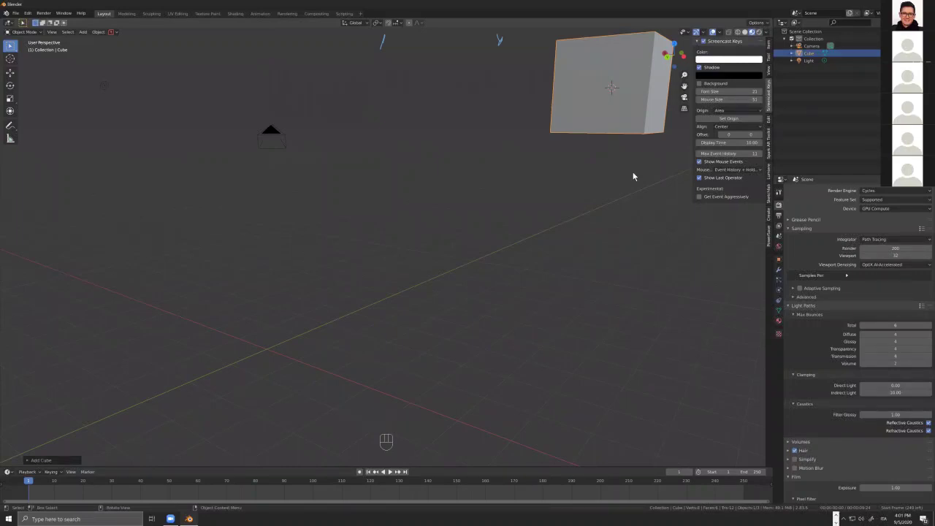
{"action": "scroll", "coordinate": [608, 74], "scroll_direction": "up", "scroll_amount": 8}
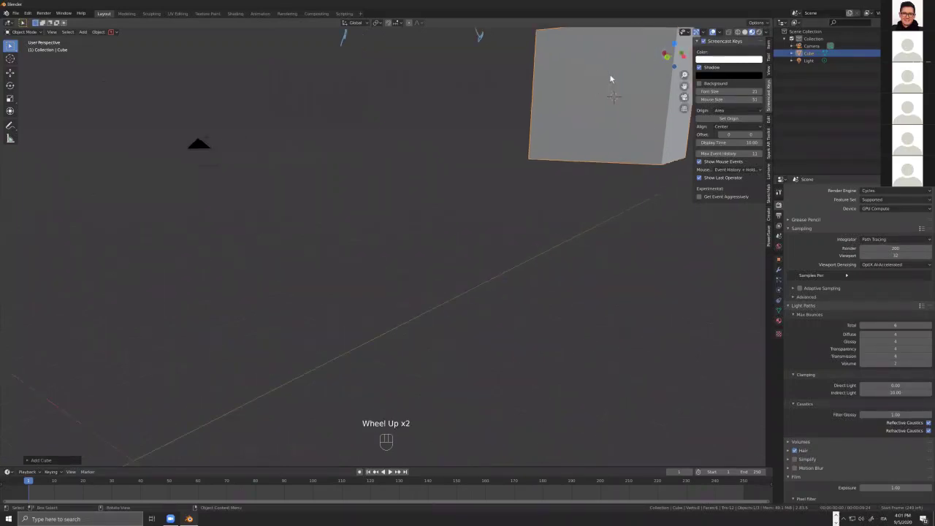
{"action": "middle_click_drag", "start_coordinate": [614, 99], "coordinate": [608, 110]}
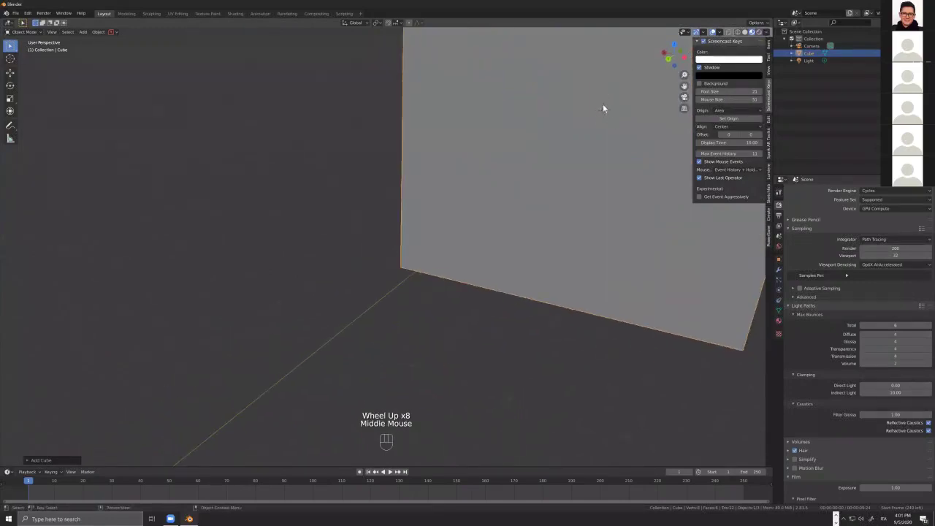
- Annotate the cube's face with a circle around the 3D cursor, a line below it and small marks above
{"action": "key", "text": "d"}
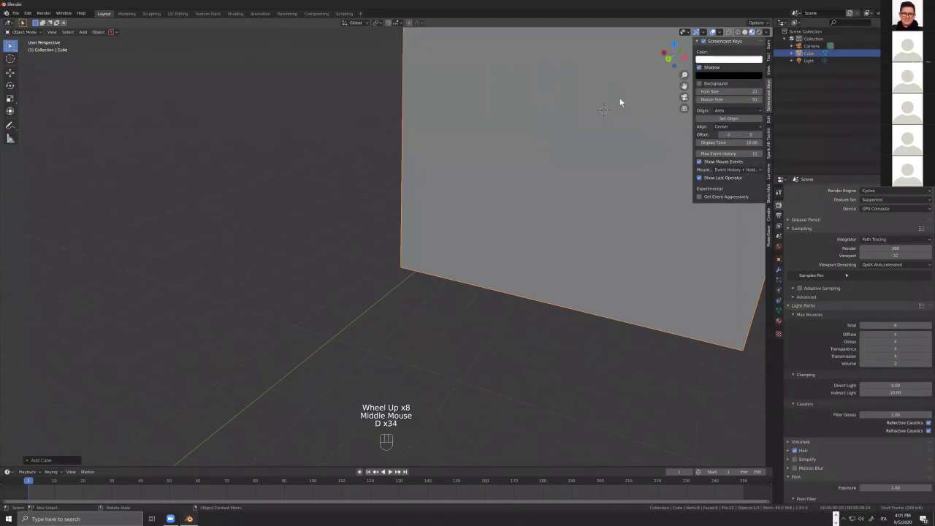
{"action": "left_click_drag", "start_coordinate": [607, 85], "coordinate": [607, 147]}
{"action": "mouse_move", "coordinate": [626, 92]}
{"action": "left_mouse_down"}
{"action": "mouse_move", "coordinate": [611, 89]}
{"action": "mouse_move", "coordinate": [616, 81]}
{"action": "mouse_move", "coordinate": [618, 88]}
{"action": "left_mouse_up"}
{"action": "left_click_drag", "start_coordinate": [619, 80], "coordinate": [620, 77]}
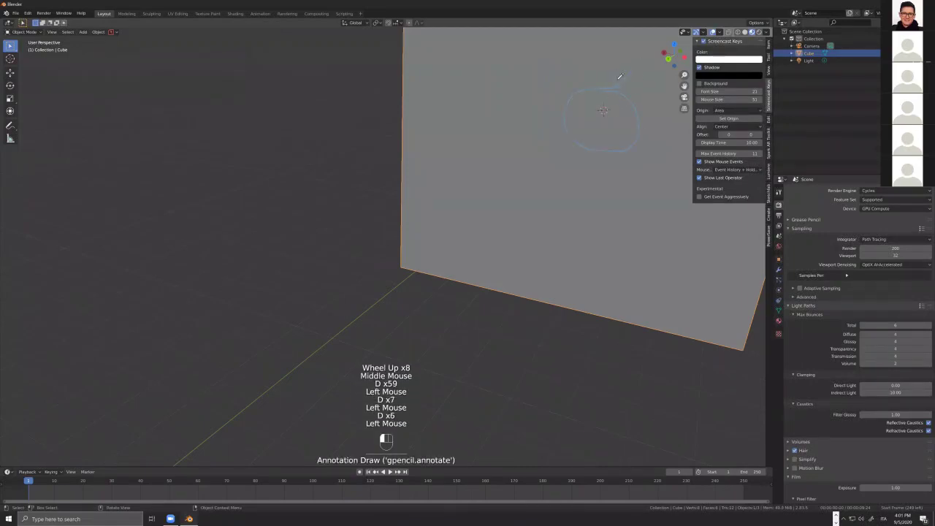
{"action": "left_click_drag", "start_coordinate": [611, 150], "coordinate": [612, 192]}
{"action": "left_click_drag", "start_coordinate": [618, 79], "coordinate": [634, 68]}
{"action": "key", "text": "d"}
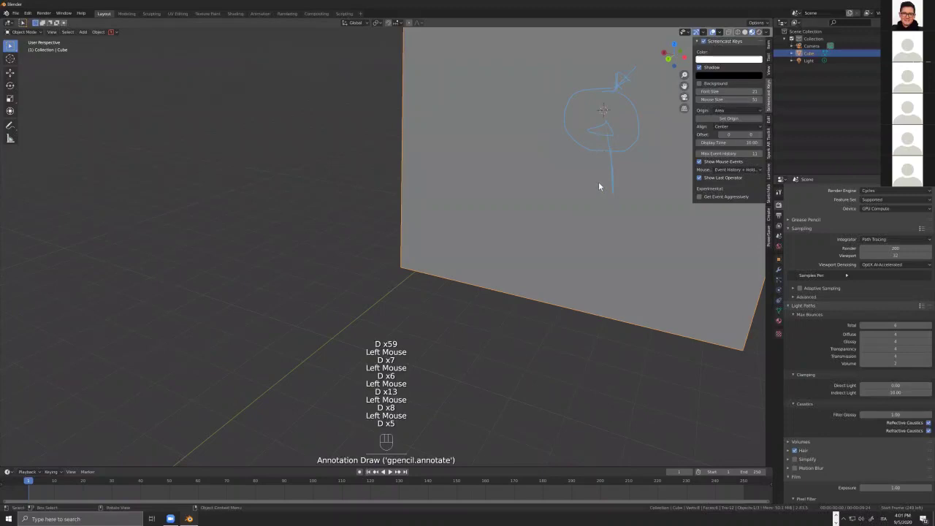
- Draw an annotation arrow pointing at the Cursor tool and activate that tool
{"action": "scroll", "coordinate": [599, 183], "scroll_direction": "down", "scroll_amount": 3}
{"action": "middle_click_drag", "start_coordinate": [599, 191], "coordinate": [599, 188]}
{"action": "scroll", "coordinate": [598, 188], "scroll_direction": "down", "scroll_amount": 3}
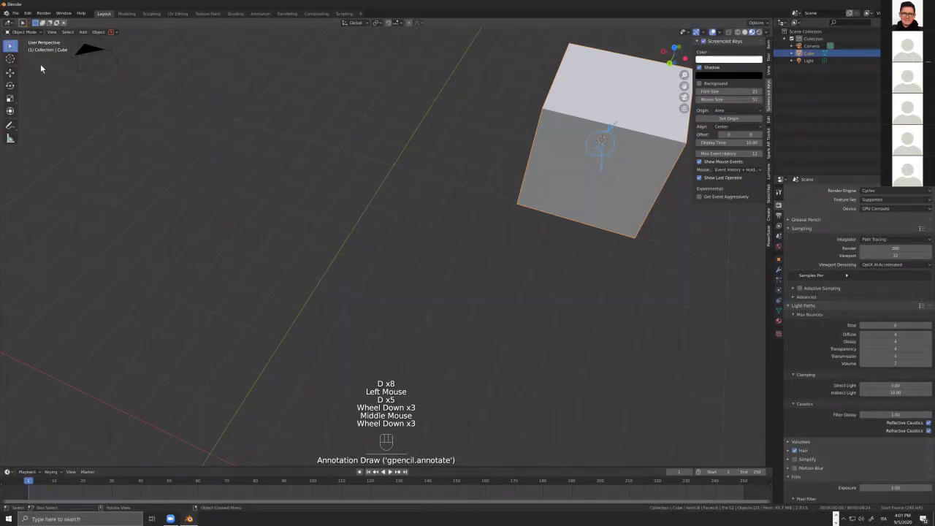
{"action": "mouse_move", "coordinate": [27, 58]}
{"action": "left_mouse_down"}
{"action": "mouse_move", "coordinate": [34, 72]}
{"action": "mouse_move", "coordinate": [57, 70]}
{"action": "mouse_move", "coordinate": [18, 54]}
{"action": "mouse_move", "coordinate": [16, 66]}
{"action": "left_mouse_up"}
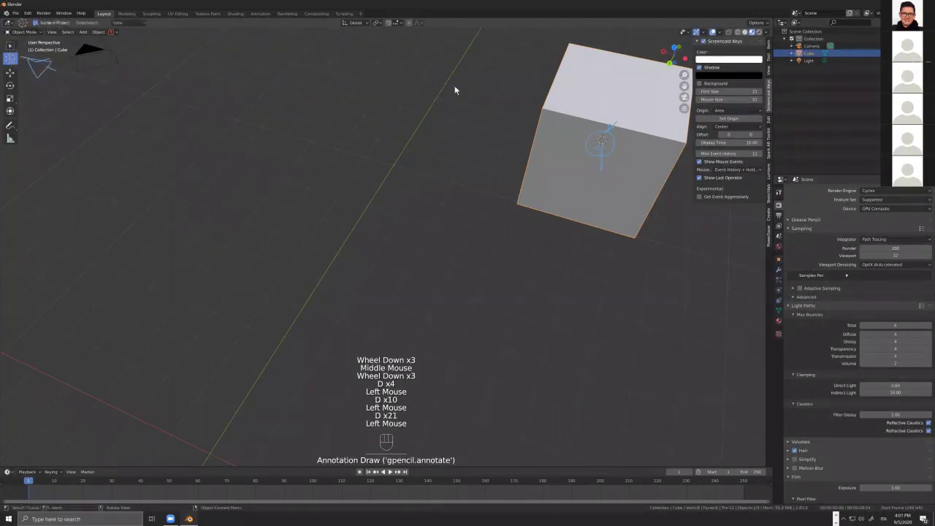
- Place the 3D cursor at several points on the cube's faces, finishing on a side face
{"action": "left_click", "coordinate": [633, 76]}
{"action": "left_click", "coordinate": [576, 168]}
{"action": "left_click", "coordinate": [614, 179]}
{"action": "left_click", "coordinate": [624, 176]}
{"action": "middle_click_drag", "start_coordinate": [616, 169], "coordinate": [574, 204]}
{"action": "left_click", "coordinate": [626, 234]}
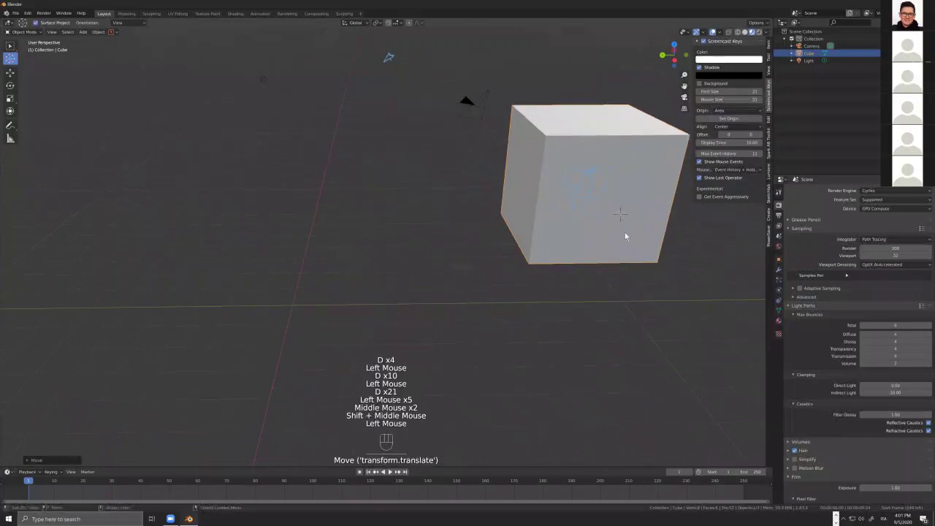
{"action": "middle_click_drag", "start_coordinate": [626, 231], "coordinate": [622, 216]}
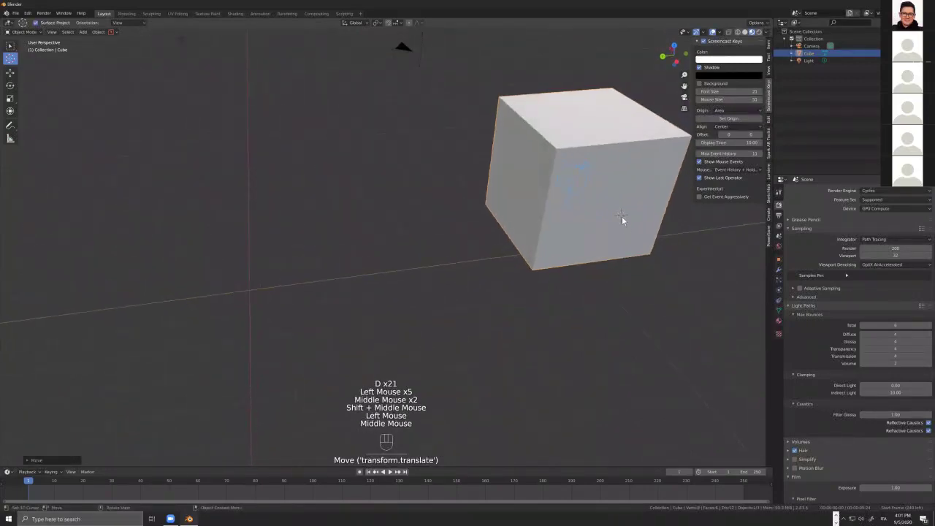
- Add a second mesh cube at the 3D cursor on the first cube's side face
{"action": "key", "text": "shift"}
{"action": "key", "text": "shift+a"}
{"action": "mouse_move", "coordinate": [624, 219]}
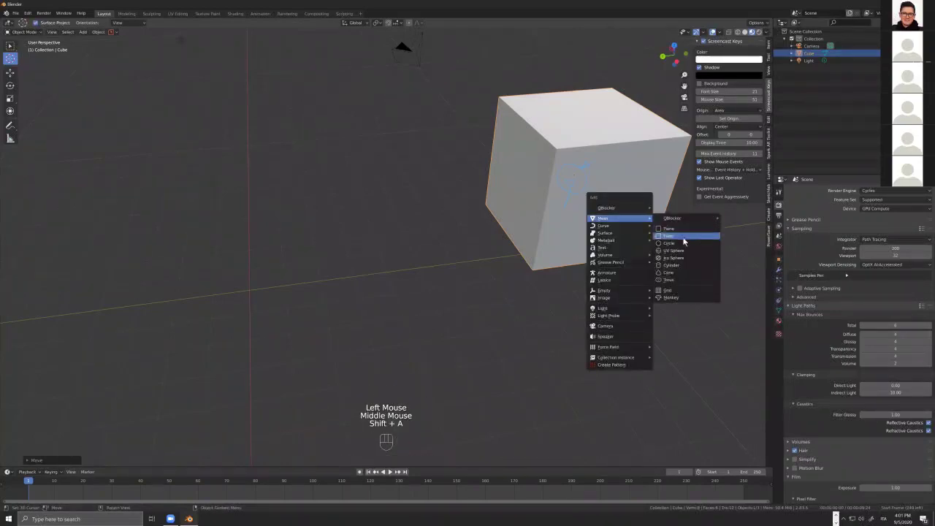
{"action": "left_click", "coordinate": [684, 241]}
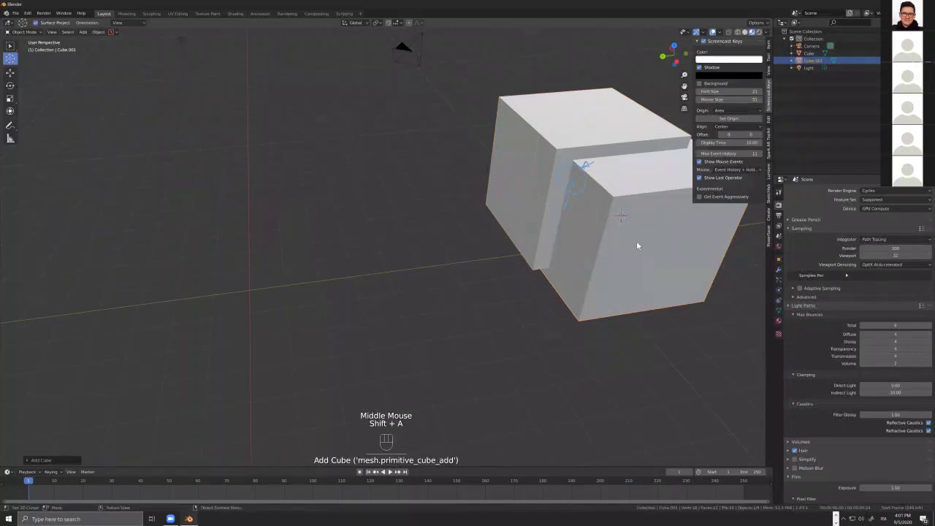
{"action": "scroll", "coordinate": [636, 241], "scroll_direction": "down", "scroll_amount": 4}
{"action": "middle_click_drag", "start_coordinate": [646, 246], "coordinate": [595, 222]}
{"action": "scroll", "coordinate": [596, 212], "scroll_direction": "up", "scroll_amount": 2}
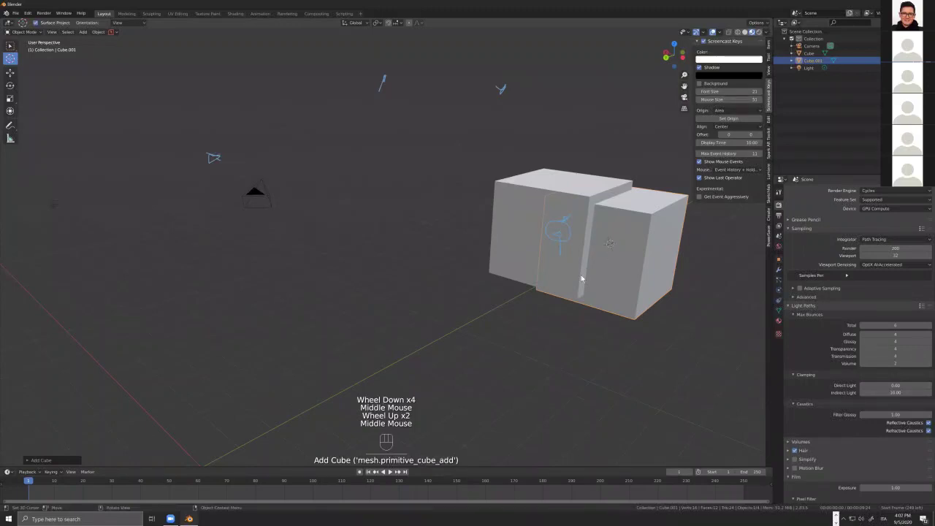
{"action": "middle_click_drag", "start_coordinate": [613, 254], "coordinate": [592, 252]}
{"action": "scroll", "coordinate": [606, 242], "scroll_direction": "up", "scroll_amount": 3}
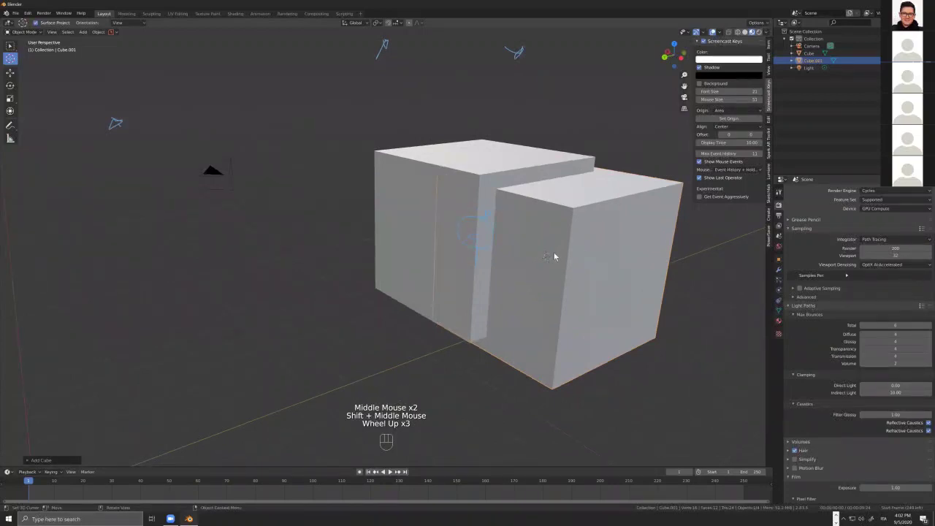
- Place the 3D cursor on the second cube's front face, near its upper corner
{"action": "scroll", "coordinate": [553, 256], "scroll_direction": "up", "scroll_amount": 2}
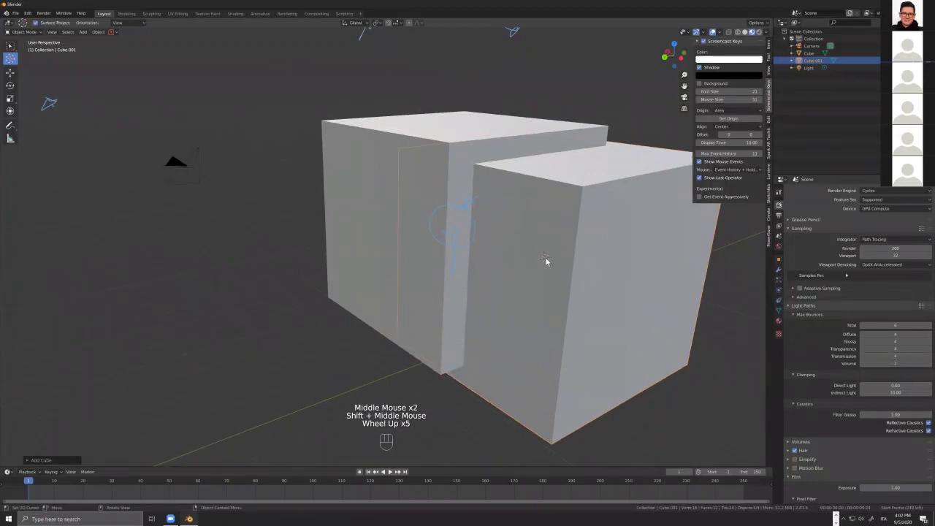
{"action": "scroll", "coordinate": [547, 260], "scroll_direction": "down", "scroll_amount": 2}
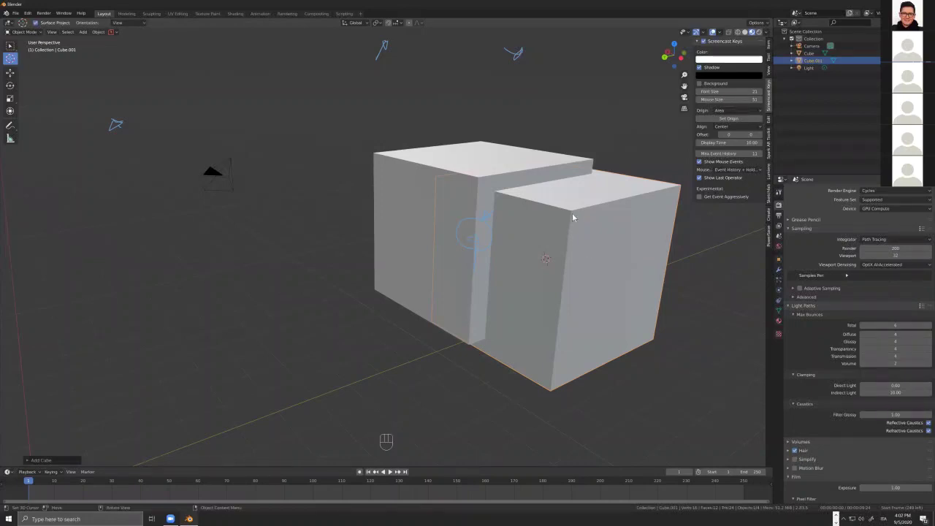
{"action": "middle_click_drag", "start_coordinate": [557, 261], "coordinate": [559, 234]}
{"action": "scroll", "coordinate": [557, 243], "scroll_direction": "up", "scroll_amount": 3}
{"action": "left_click", "coordinate": [560, 232]}
{"action": "scroll", "coordinate": [574, 299], "scroll_direction": "down", "scroll_amount": 4}
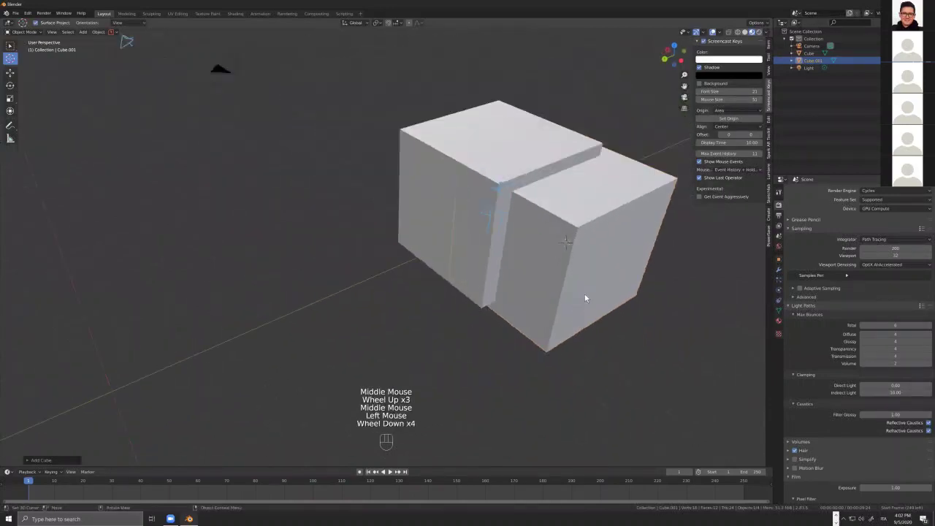
- Switch the second cube between Object Mode and Edit Mode several times, ending in Object Mode
{"action": "middle_click_drag", "start_coordinate": [585, 296], "coordinate": [592, 328]}
{"action": "key", "text": "Tab"}
{"action": "key", "text": "Tab"}
{"action": "key", "text": "Tab"}
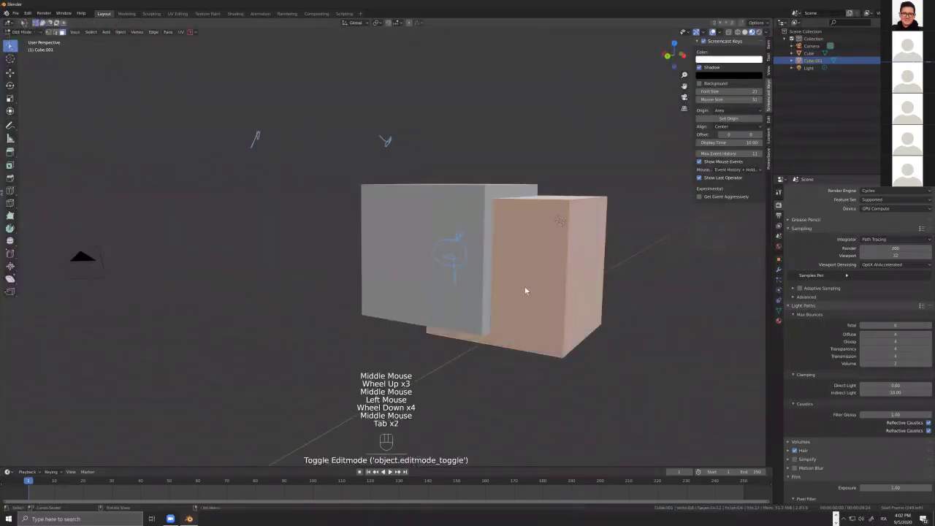
{"action": "key", "text": "Tab"}
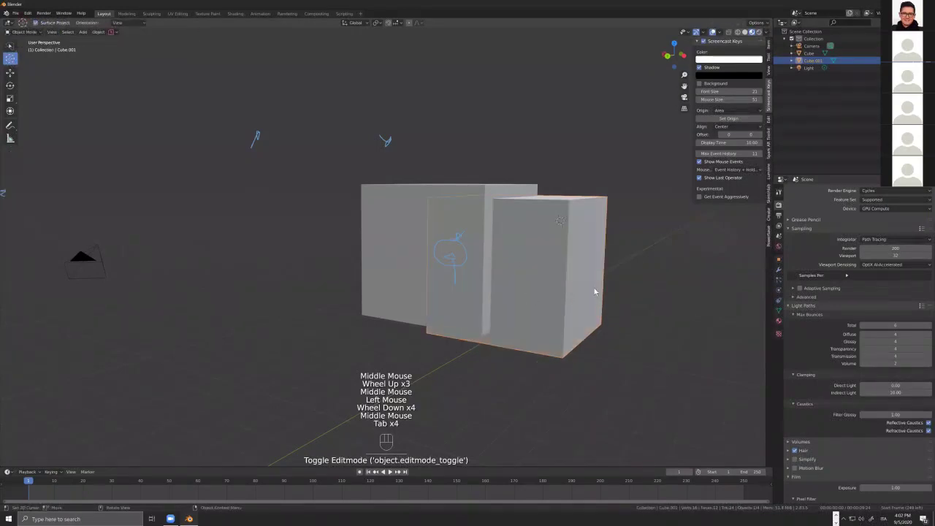
- Try rotating the second cube freely and around the global Y axis, and undo the rotation
{"action": "key", "text": "r"}
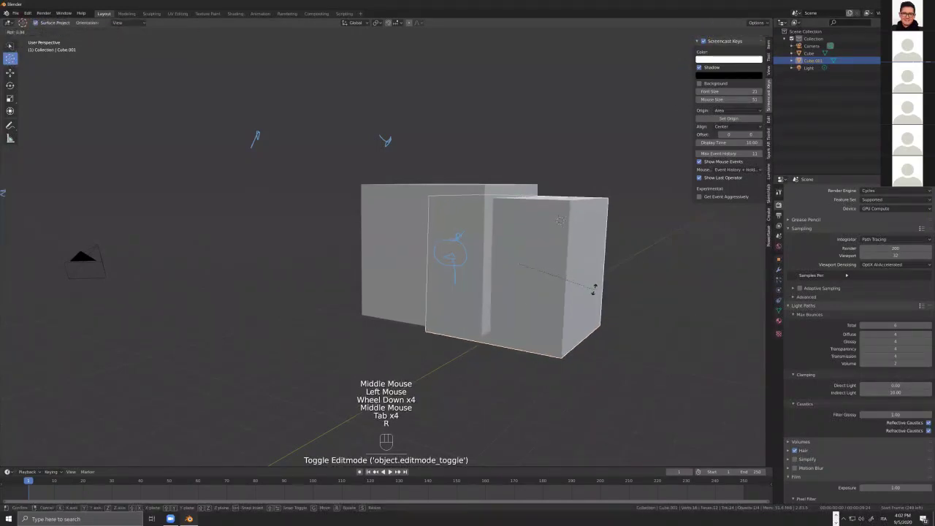
{"action": "key", "text": "r"}
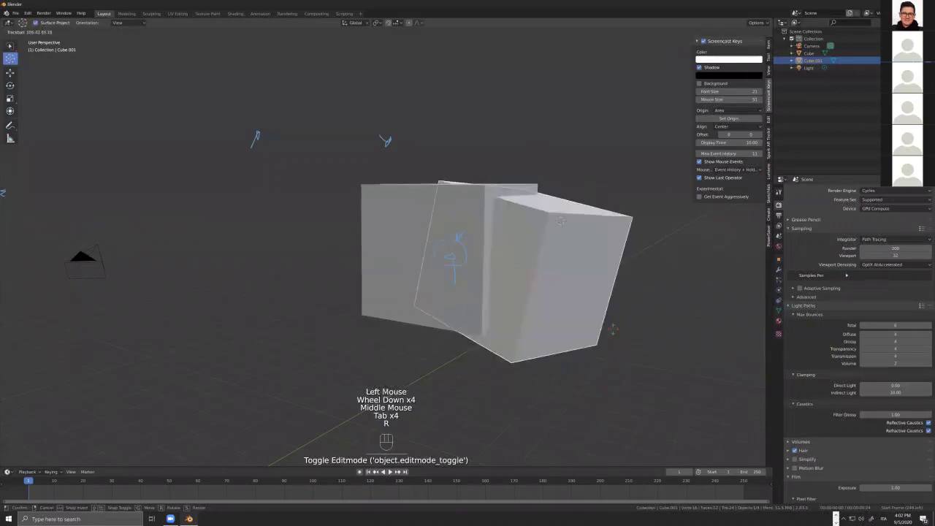
{"action": "key", "text": "Escape"}
{"action": "key", "text": "r"}
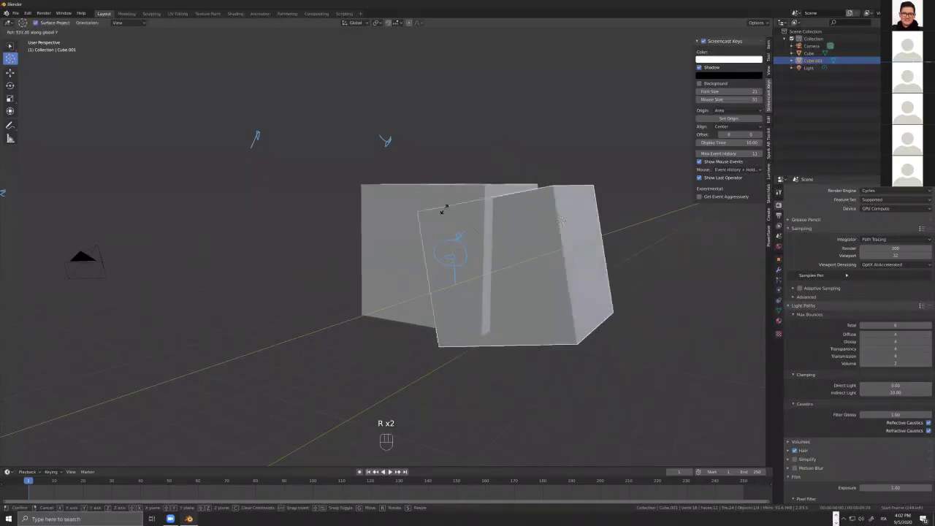
{"action": "left_click", "coordinate": [387, 290]}
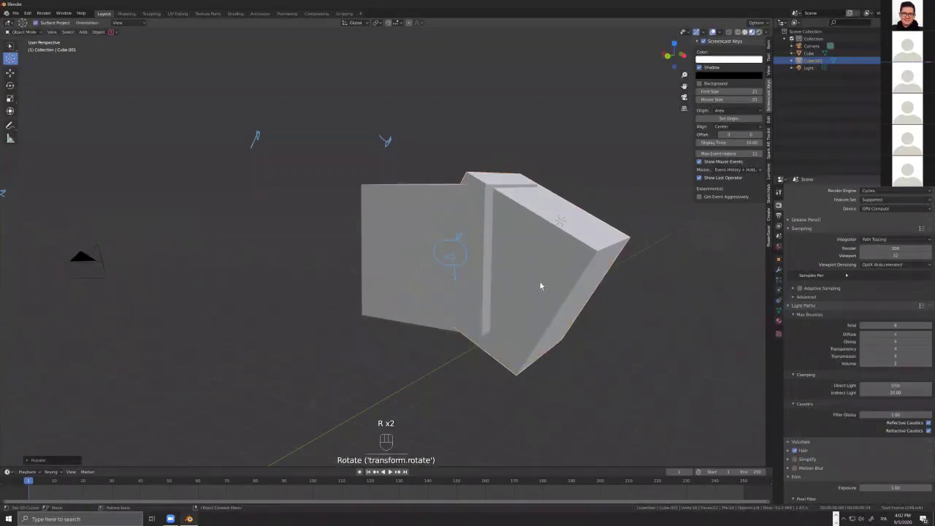
{"action": "key", "text": "ctrl+z"}
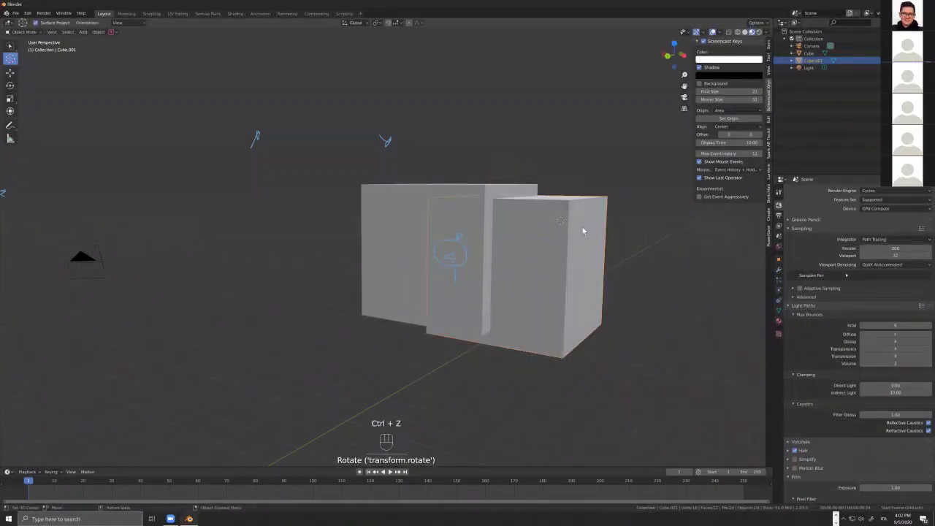
- Place the 3D cursor near the middle of the second cube's front face
{"action": "left_click", "coordinate": [526, 271]}
{"action": "left_click", "coordinate": [528, 272]}
{"action": "middle_click_drag", "start_coordinate": [564, 235], "coordinate": [569, 221]}
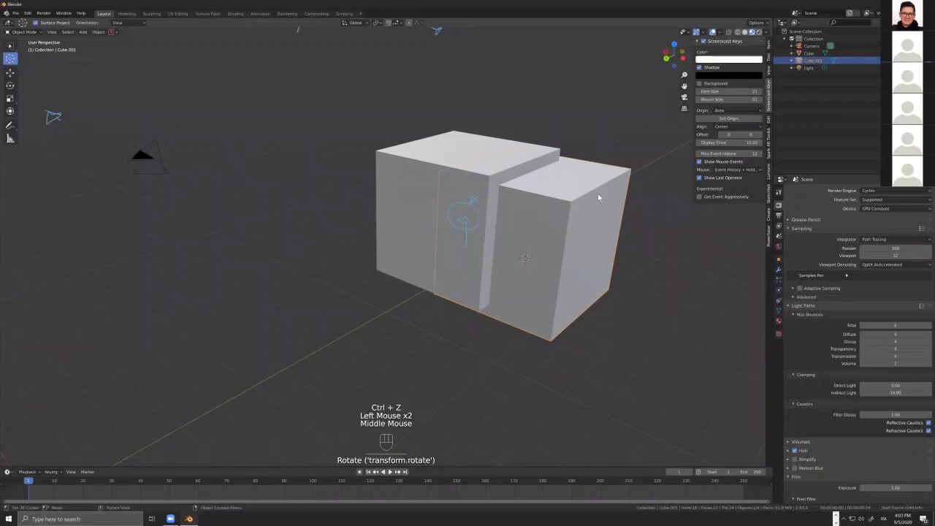
- Select the second cube's side face and then its top face in Edit Mode, and return to Object Mode
{"action": "key", "text": "Tab"}
{"action": "left_click", "coordinate": [597, 197]}
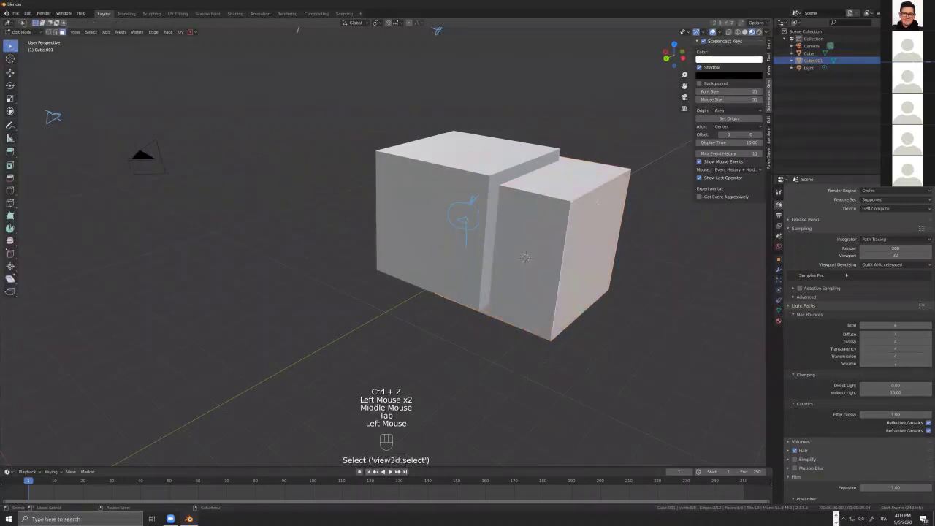
{"action": "left_click", "coordinate": [597, 194]}
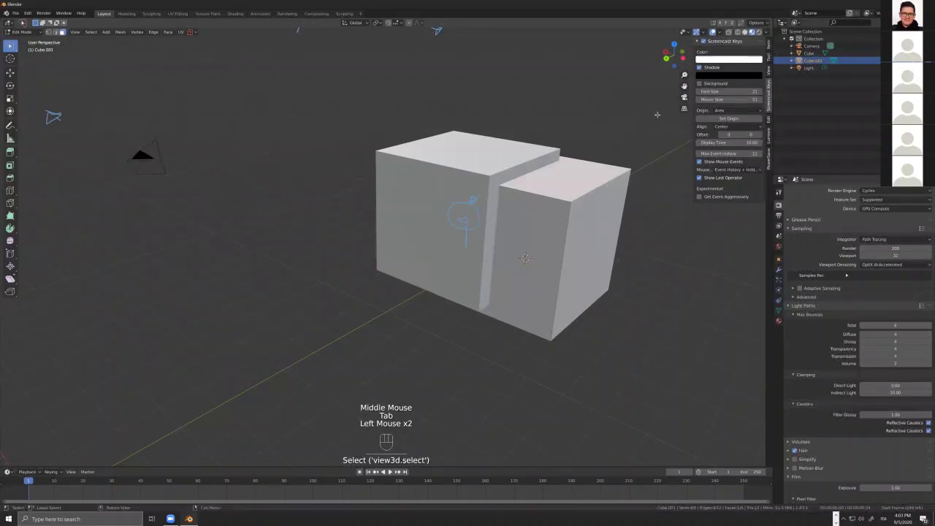
{"action": "key", "text": "Tab"}
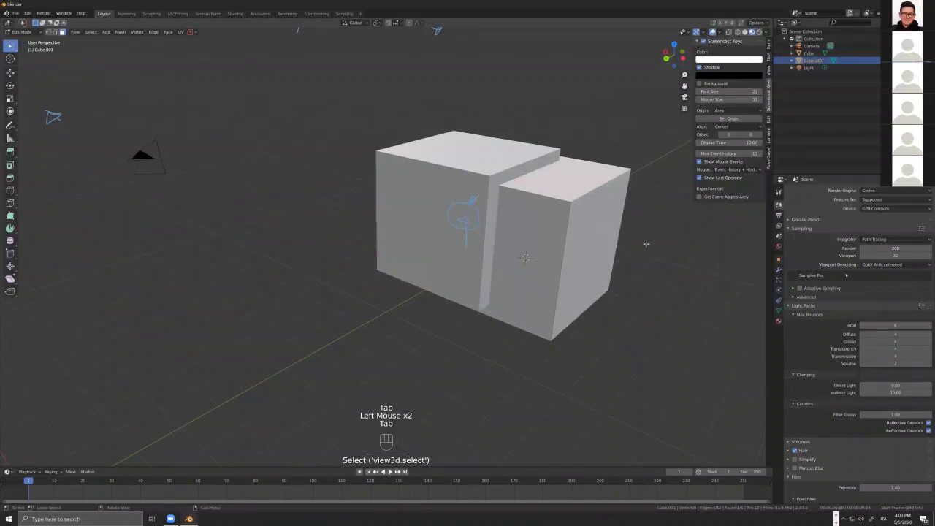
{"action": "key", "text": "Tab"}
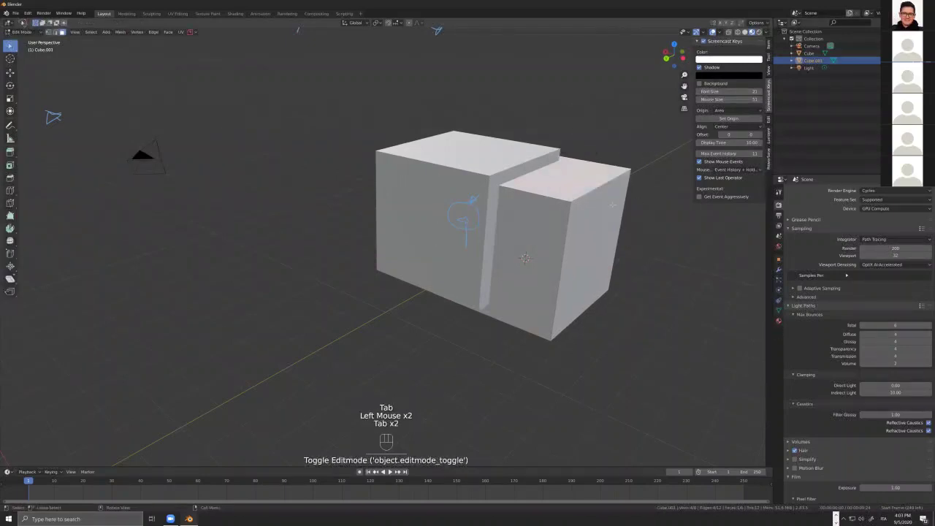
{"action": "key", "text": "Tab"}
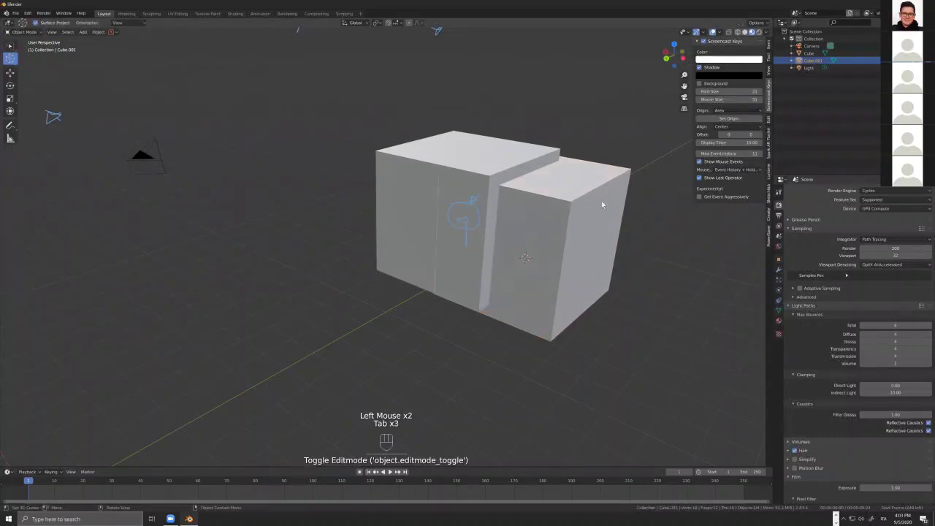
- Move the second cube along the Y axis, alongside the first cube, with the Move tool
{"action": "left_click", "coordinate": [11, 73]}
{"action": "left_click_drag", "start_coordinate": [510, 247], "coordinate": [543, 227]}
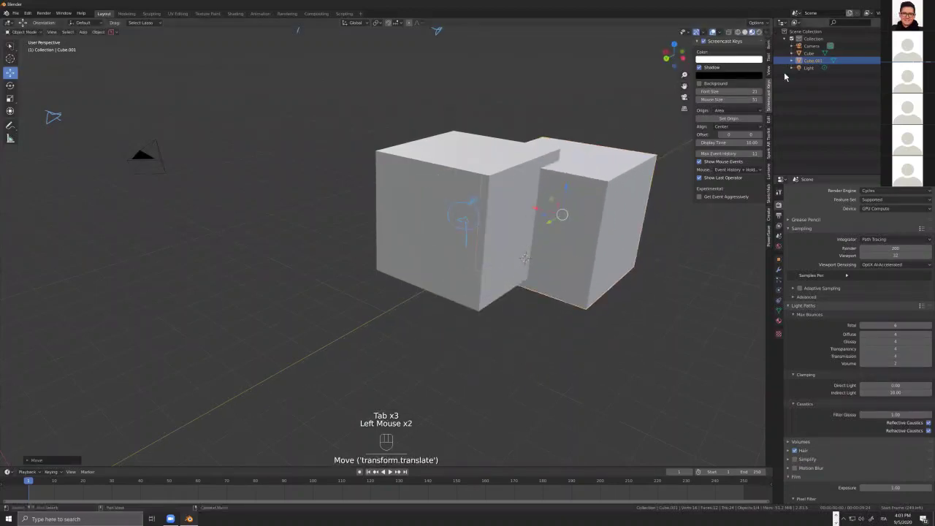
- Restrict transforms to Origins and move the second cube's origin to several positions away from its centre
{"action": "left_click", "coordinate": [760, 22]}
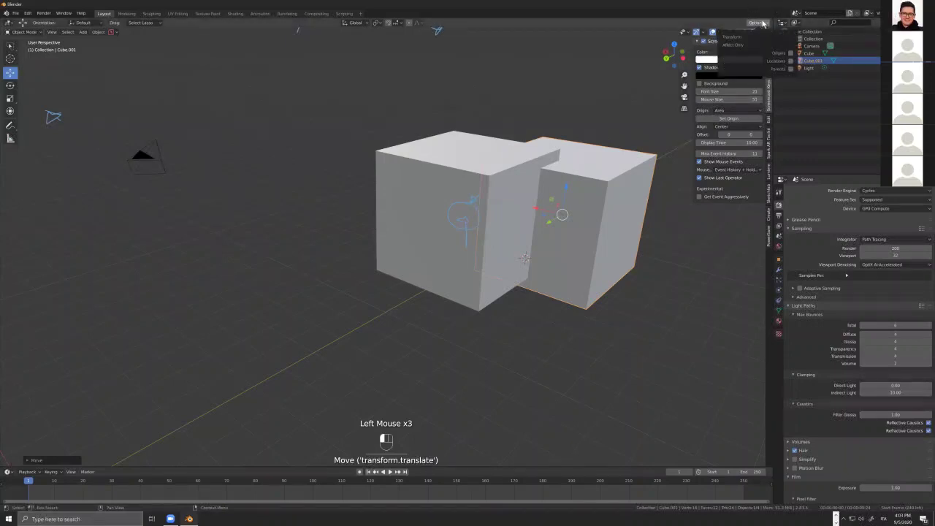
{"action": "left_click", "coordinate": [792, 54]}
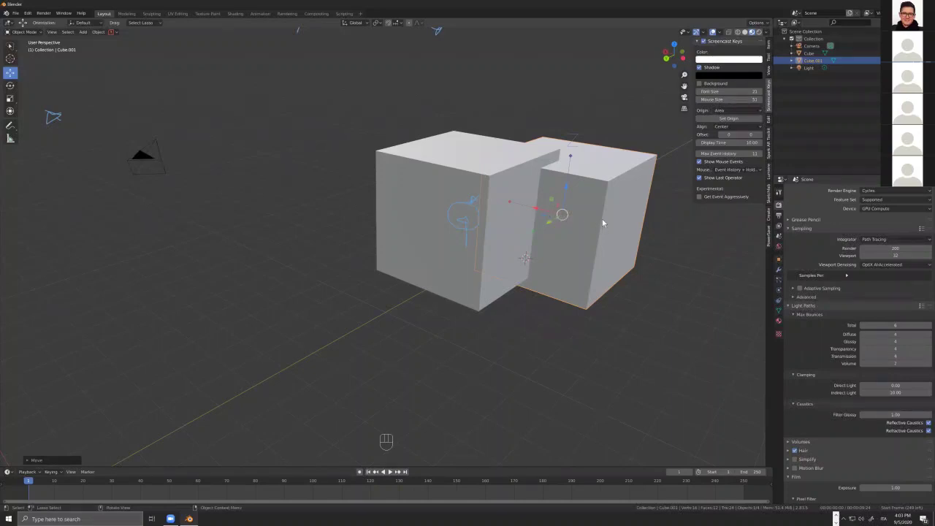
{"action": "left_click_drag", "start_coordinate": [537, 212], "coordinate": [717, 253]}
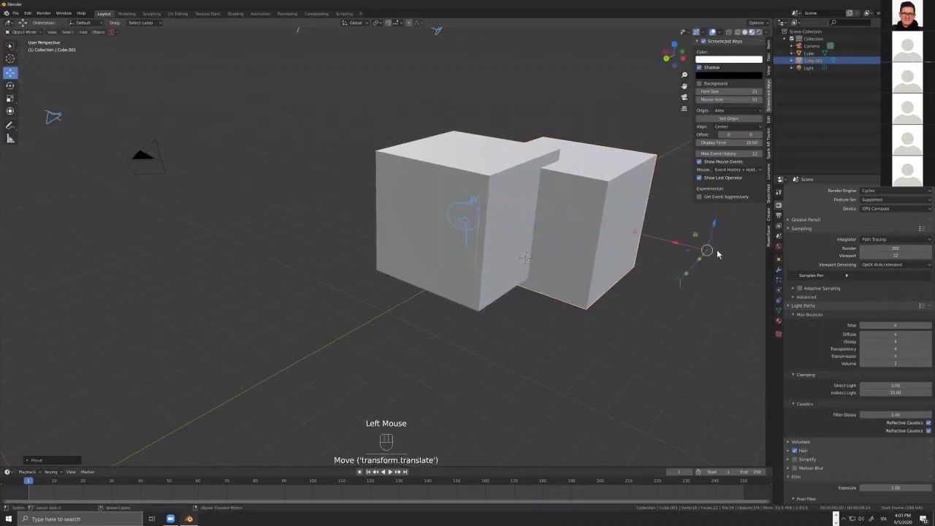
{"action": "scroll", "coordinate": [709, 251], "scroll_direction": "up", "scroll_amount": 4}
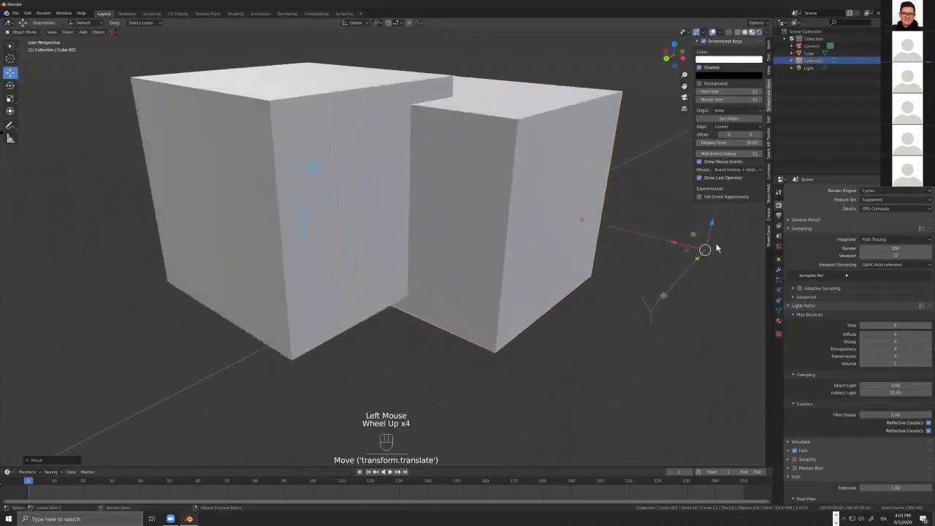
{"action": "mouse_move", "coordinate": [704, 250]}
{"action": "left_mouse_down"}
{"action": "mouse_move", "coordinate": [629, 340]}
{"action": "mouse_move", "coordinate": [627, 283]}
{"action": "mouse_move", "coordinate": [591, 267]}
{"action": "mouse_move", "coordinate": [578, 248]}
{"action": "mouse_move", "coordinate": [582, 169]}
{"action": "mouse_move", "coordinate": [469, 115]}
{"action": "mouse_move", "coordinate": [504, 133]}
{"action": "mouse_move", "coordinate": [498, 88]}
{"action": "mouse_move", "coordinate": [485, 92]}
{"action": "mouse_move", "coordinate": [503, 73]}
{"action": "left_mouse_up"}
{"action": "scroll", "coordinate": [618, 288], "scroll_direction": "up", "scroll_amount": 1}
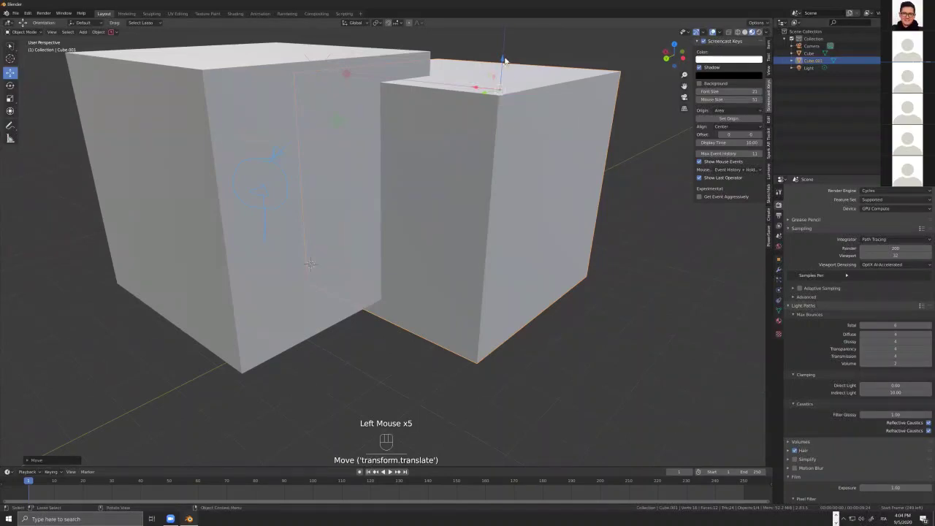
{"action": "left_click_drag", "start_coordinate": [505, 63], "coordinate": [589, 130]}
- Align the second cube's origin with the first cube's corner along the X and Y axes
{"action": "key", "text": "KP_7"}
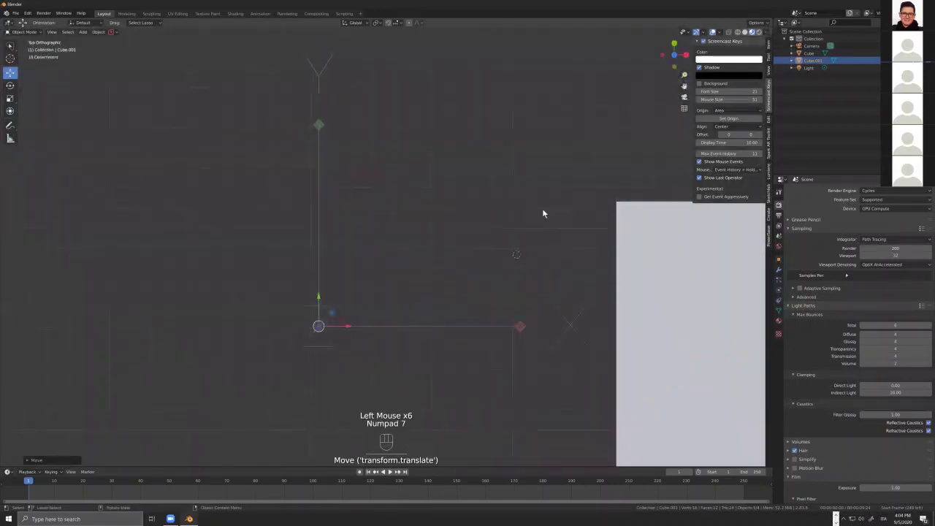
{"action": "scroll", "coordinate": [475, 188], "scroll_direction": "down", "scroll_amount": 4}
{"action": "scroll", "coordinate": [408, 171], "scroll_direction": "down", "scroll_amount": 1}
{"action": "left_click", "coordinate": [51, 32]}
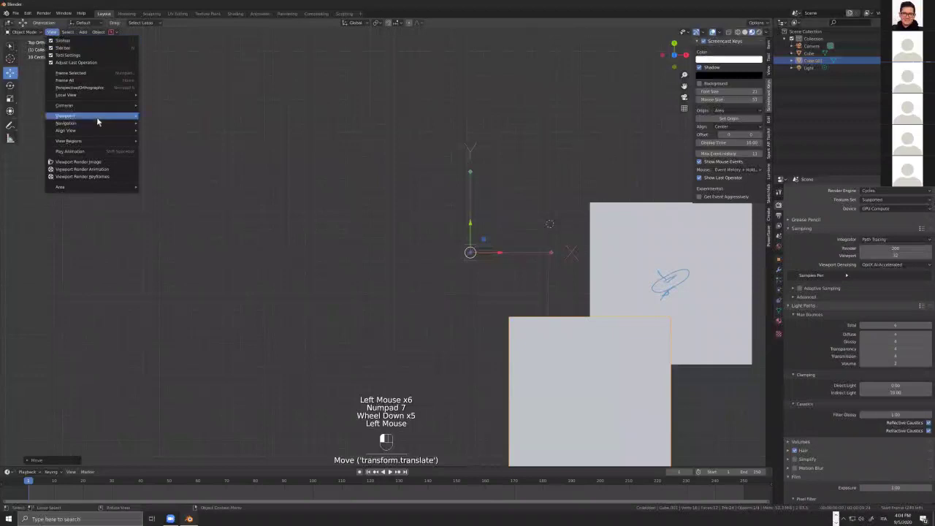
{"action": "mouse_move", "coordinate": [96, 117]}
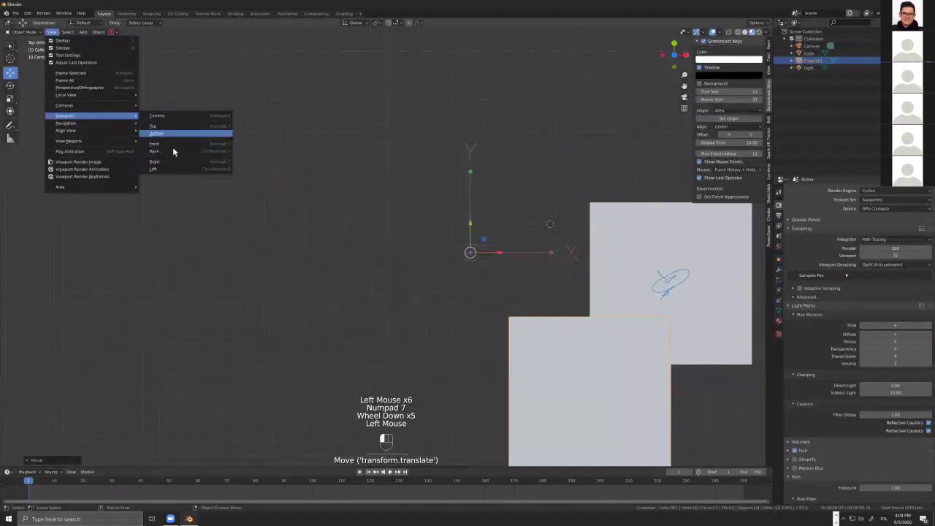
{"action": "left_click", "coordinate": [249, 172]}
{"action": "left_click_drag", "start_coordinate": [500, 256], "coordinate": [620, 256]}
{"action": "left_click_drag", "start_coordinate": [591, 224], "coordinate": [590, 176]}
- Fine-tune the second cube's origin in the YZ plane so it sits on the first cube's upper corner
{"action": "key", "text": "KP_3"}
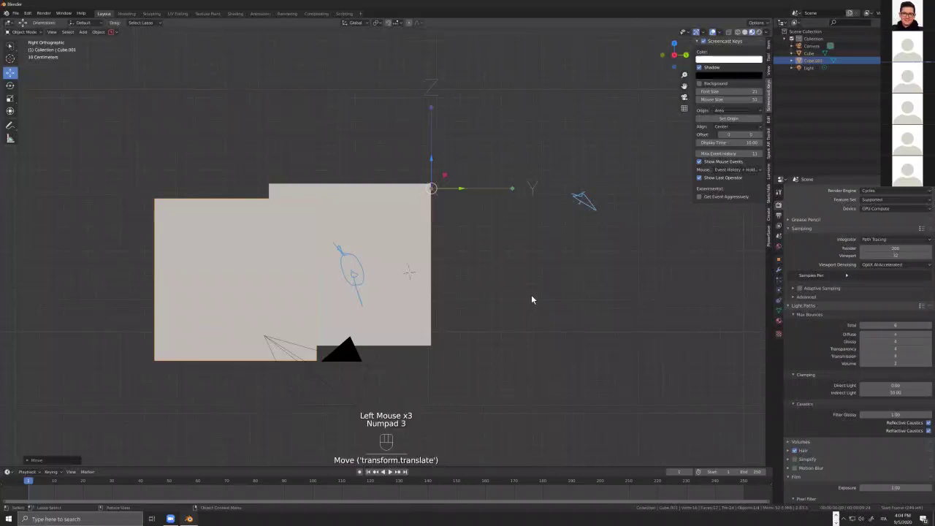
{"action": "scroll", "coordinate": [426, 183], "scroll_direction": "up", "scroll_amount": 4}
{"action": "scroll", "coordinate": [428, 197], "scroll_direction": "up", "scroll_amount": 2}
{"action": "scroll", "coordinate": [428, 207], "scroll_direction": "up", "scroll_amount": 2}
{"action": "left_click_drag", "start_coordinate": [448, 218], "coordinate": [446, 215]}
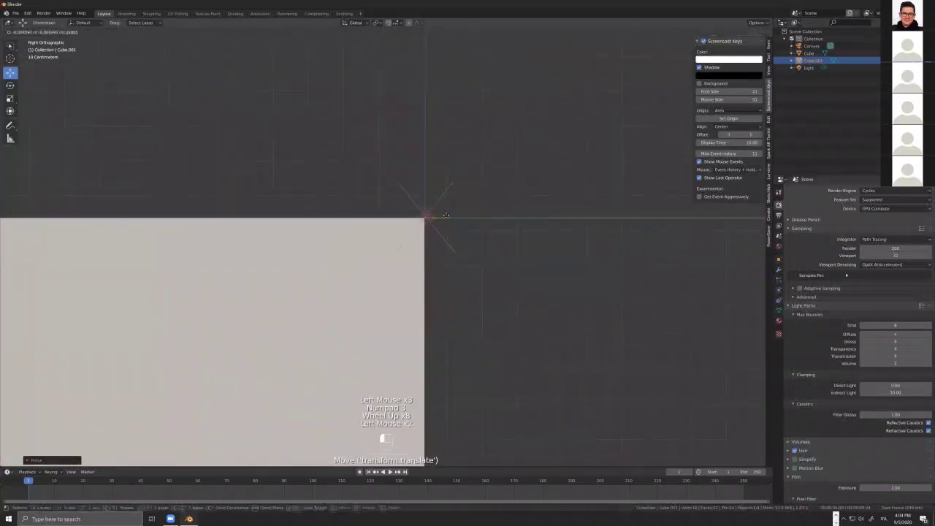
{"action": "scroll", "coordinate": [453, 232], "scroll_direction": "down", "scroll_amount": 7}
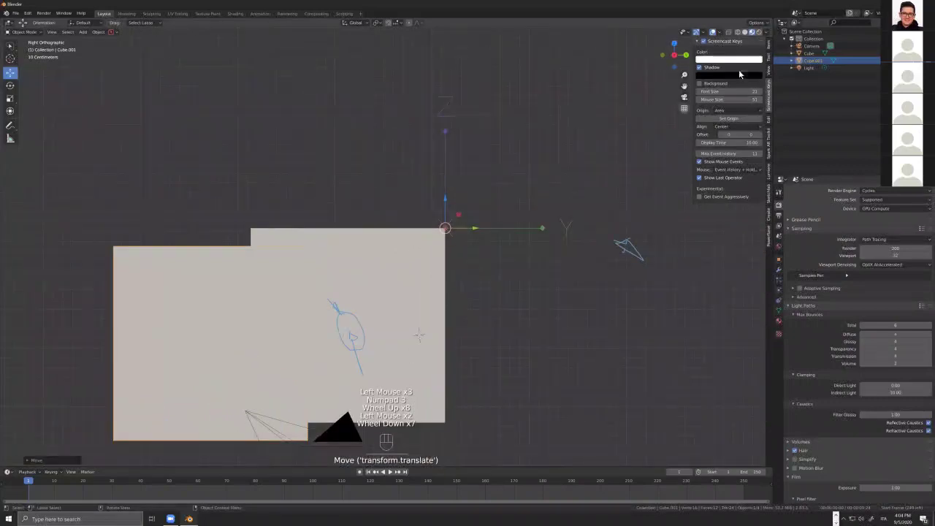
- Turn off the Origins-only transform option and activate the Rotate tool for the second cube
{"action": "left_click", "coordinate": [757, 23]}
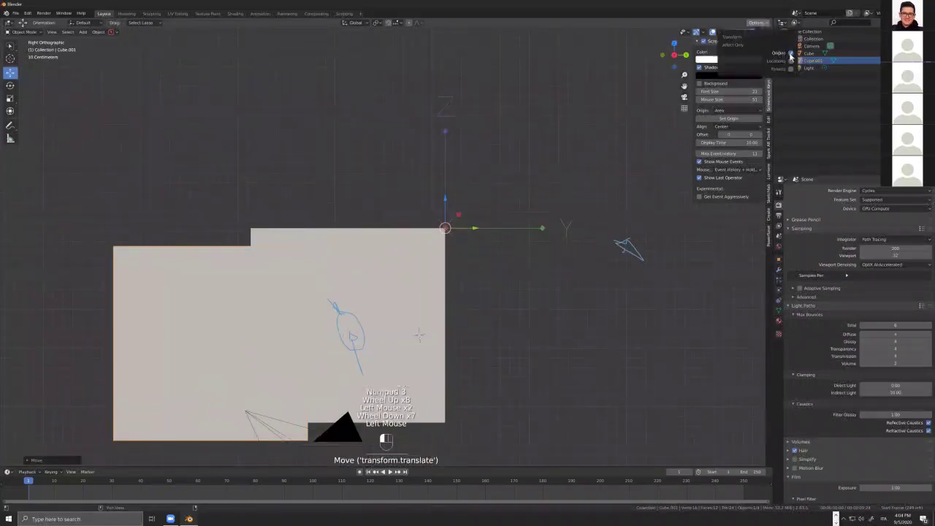
{"action": "middle_click_drag", "start_coordinate": [501, 227], "coordinate": [12, 88]}
{"action": "scroll", "coordinate": [439, 225], "scroll_direction": "down", "scroll_amount": 2}
{"action": "scroll", "coordinate": [12, 88], "scroll_direction": "up", "scroll_amount": 3}
{"action": "left_click", "coordinate": [11, 86]}
{"action": "double_click", "coordinate": [14, 86]}
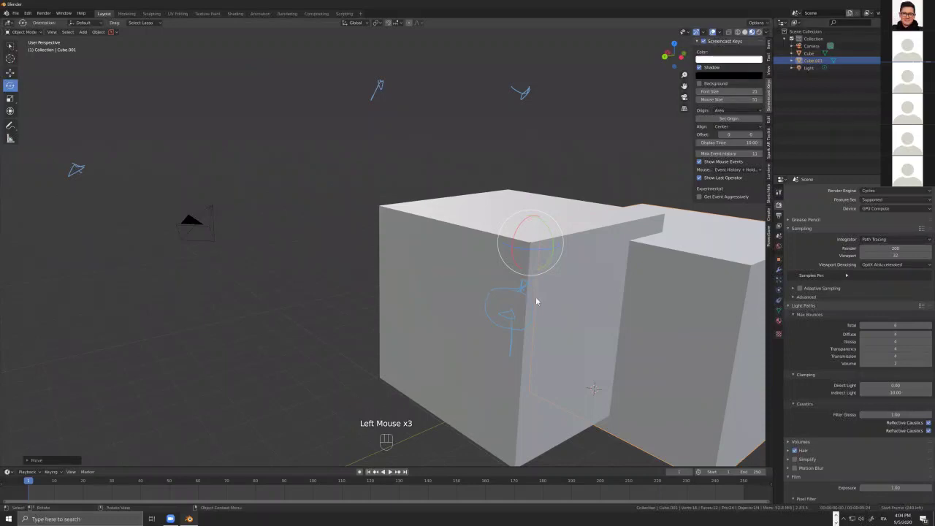
- Try rotating the second cube around its corner origin, first freely and with the rotation constrained to the global Y, X and Z axes
{"action": "middle_click_drag", "start_coordinate": [475, 257], "coordinate": [453, 260], "text": "shift"}
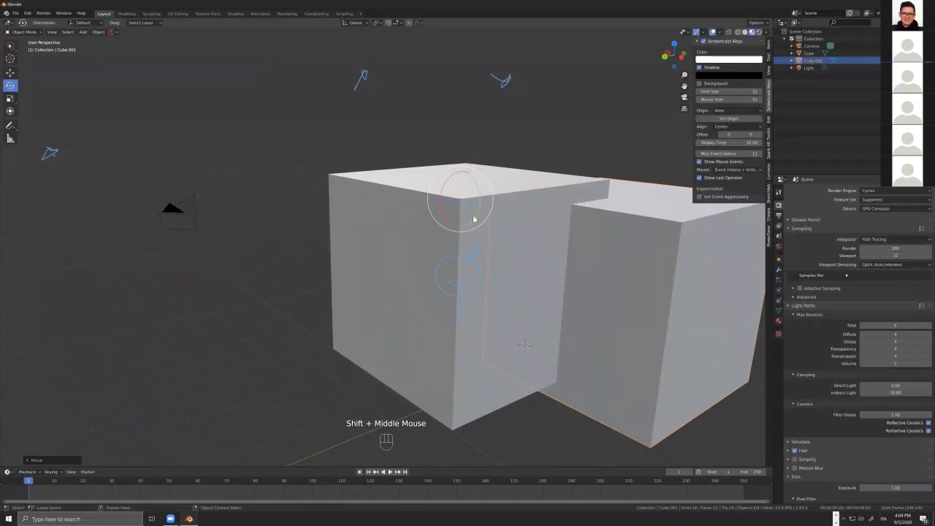
{"action": "middle_click_drag", "start_coordinate": [483, 211], "coordinate": [542, 245]}
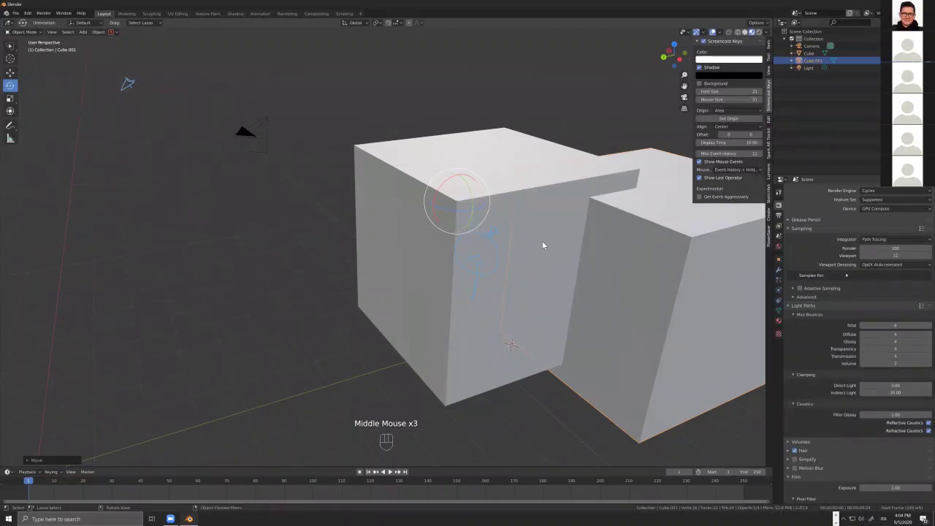
{"action": "key", "text": "r"}
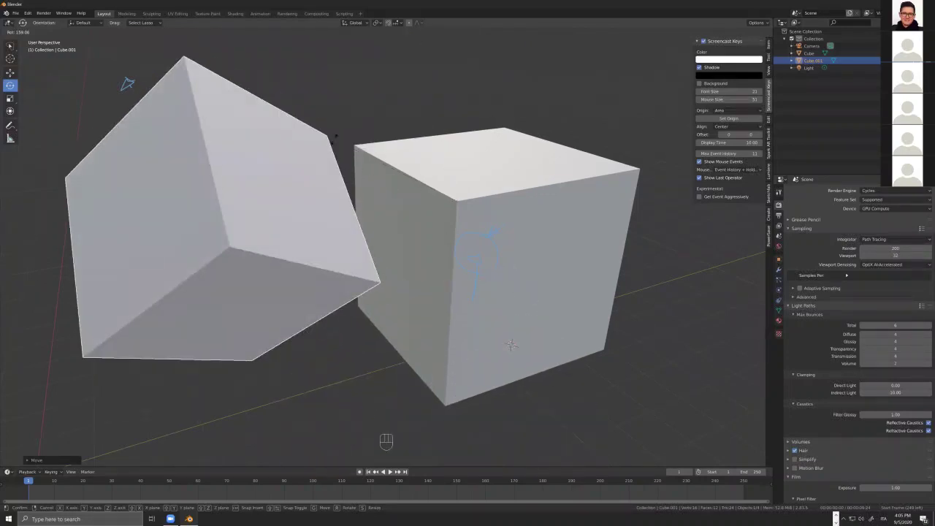
{"action": "key", "text": "y"}
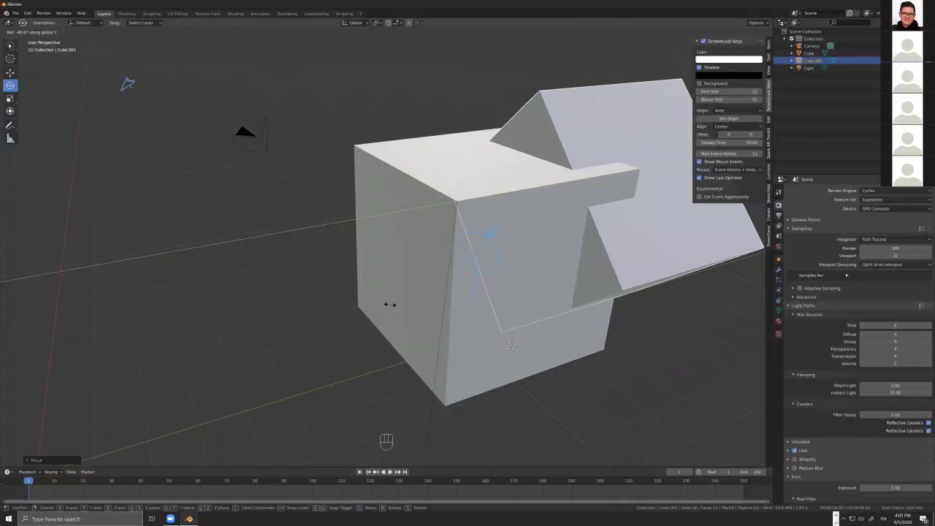
{"action": "key", "text": "x"}
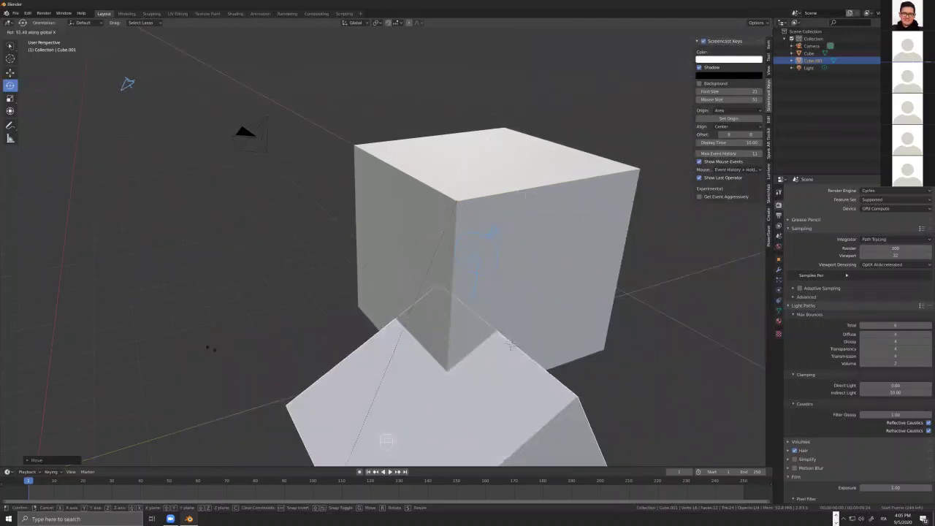
{"action": "key", "text": "z"}
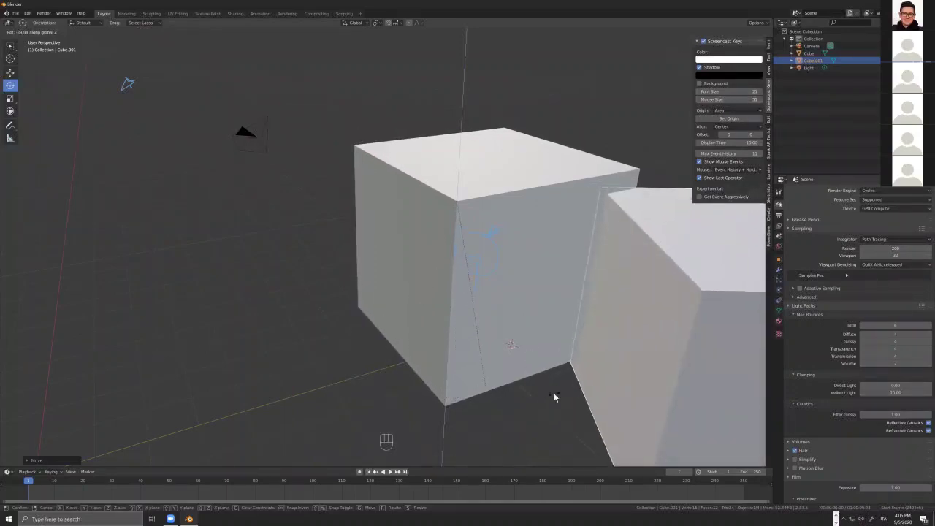
{"action": "left_click", "coordinate": [531, 412]}
- Try another rotation of the second cube around its corner origin, constrained to the global Z axis
{"action": "scroll", "coordinate": [529, 415], "scroll_direction": "down", "scroll_amount": 2}
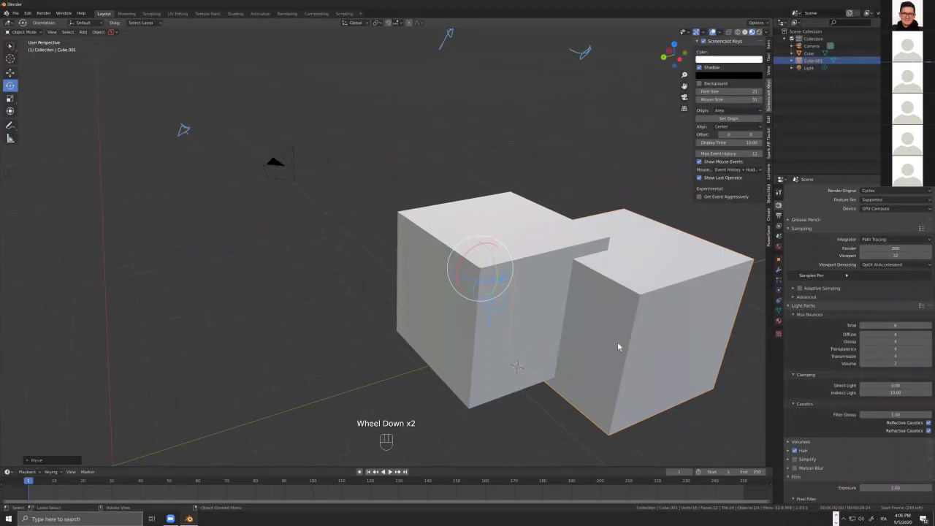
{"action": "key", "text": "r"}
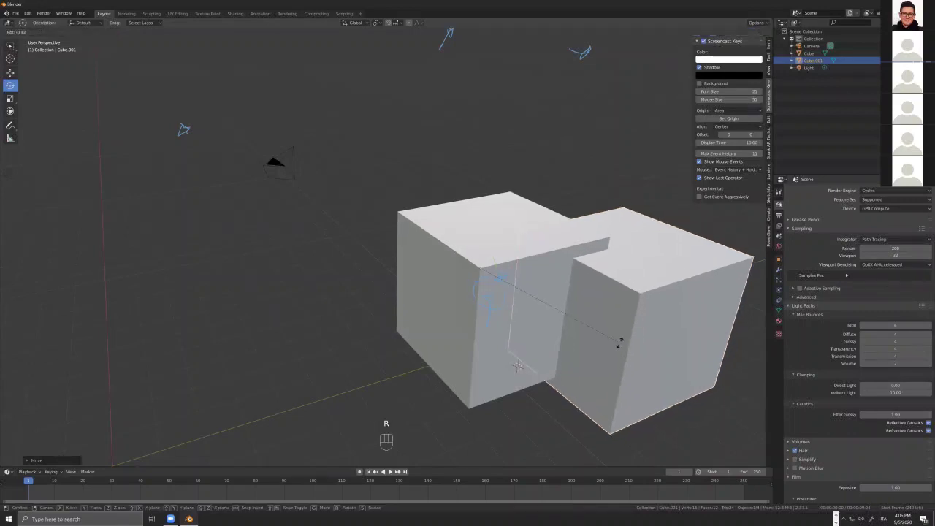
{"action": "key", "text": "z"}
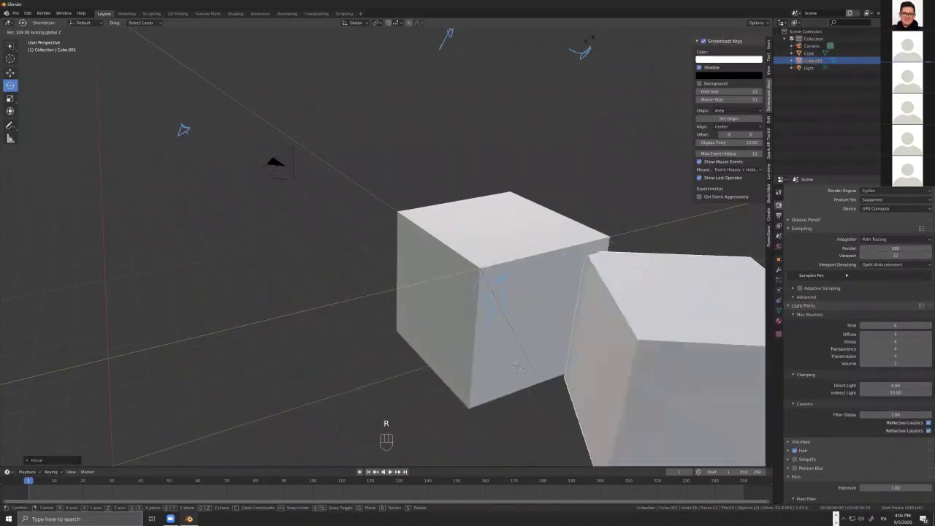
{"action": "right_click", "coordinate": [522, 201]}
{"action": "scroll", "coordinate": [403, 204], "scroll_direction": "down", "scroll_amount": 4}
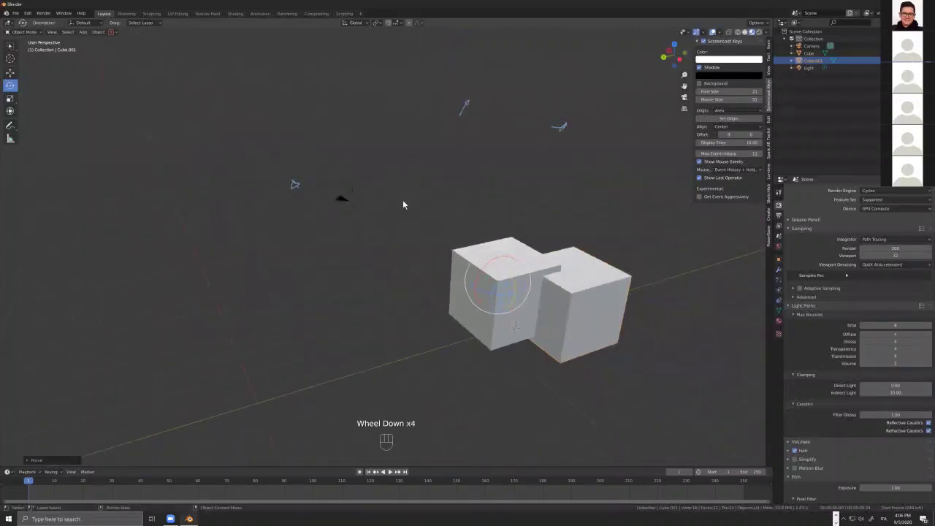
- Activate the Move tool and try a free move of the second cube
{"action": "left_click", "coordinate": [10, 72]}
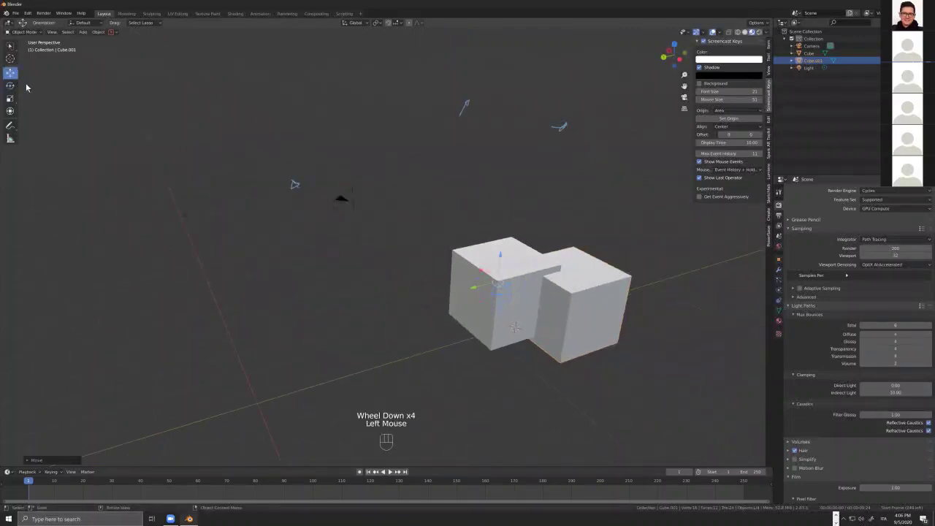
{"action": "scroll", "coordinate": [543, 271], "scroll_direction": "up", "scroll_amount": 4}
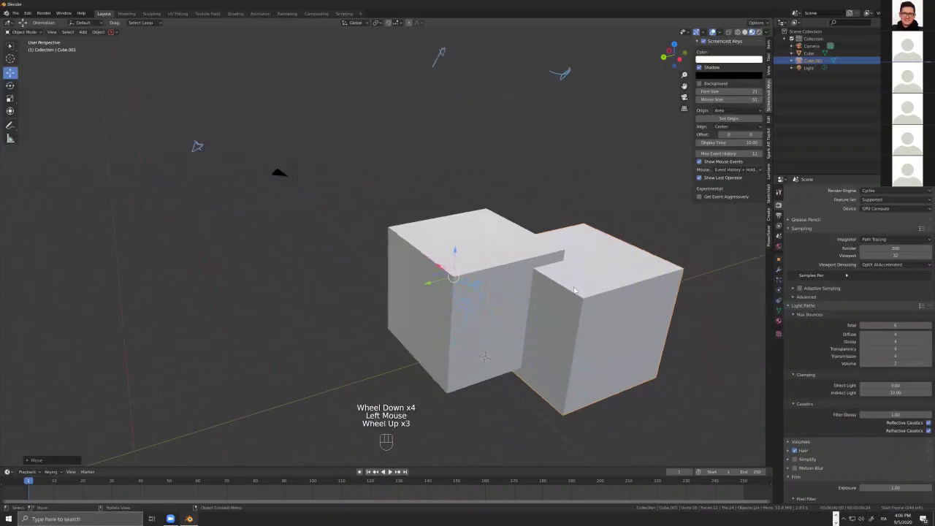
{"action": "scroll", "coordinate": [572, 290], "scroll_direction": "up", "scroll_amount": 2}
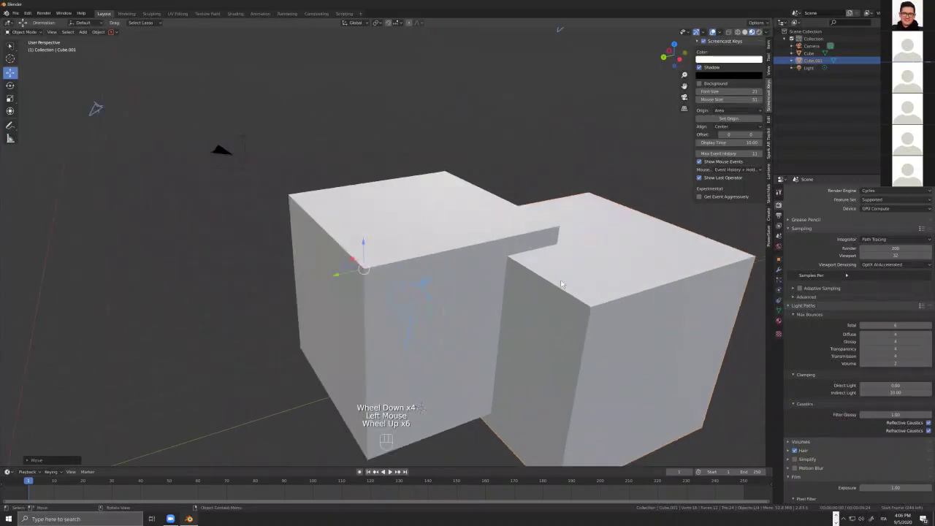
{"action": "scroll", "coordinate": [572, 290], "scroll_direction": "down", "scroll_amount": 2}
{"action": "middle_click_drag", "start_coordinate": [577, 292], "coordinate": [605, 285]}
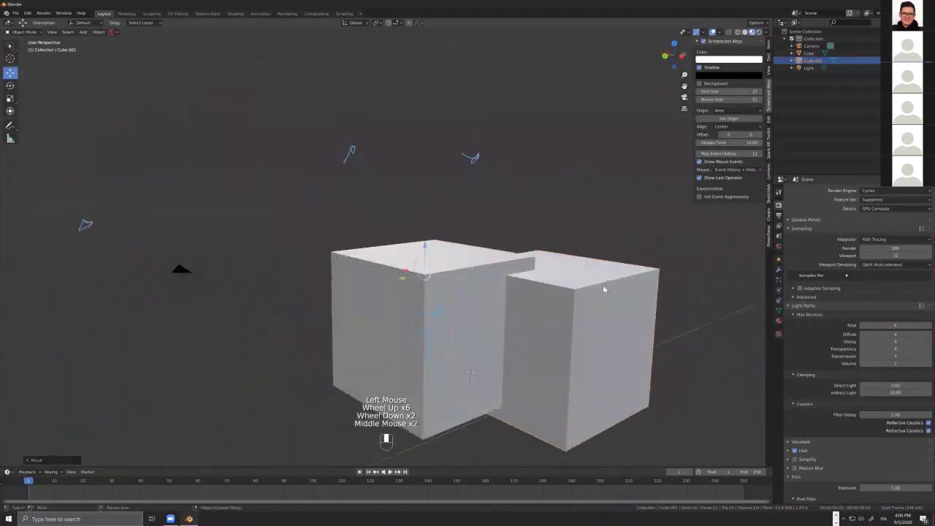
{"action": "middle_click_drag", "start_coordinate": [552, 274], "coordinate": [500, 252], "text": "shift"}
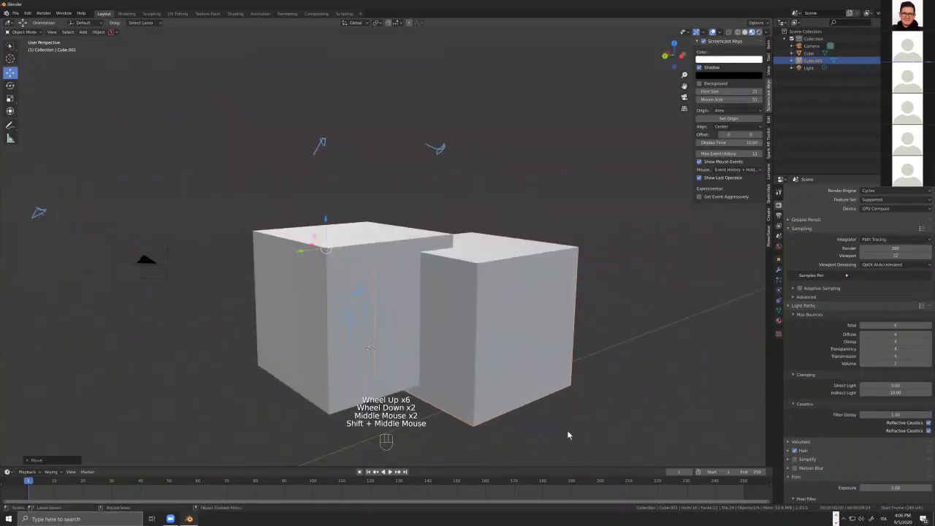
{"action": "key", "text": "g"}
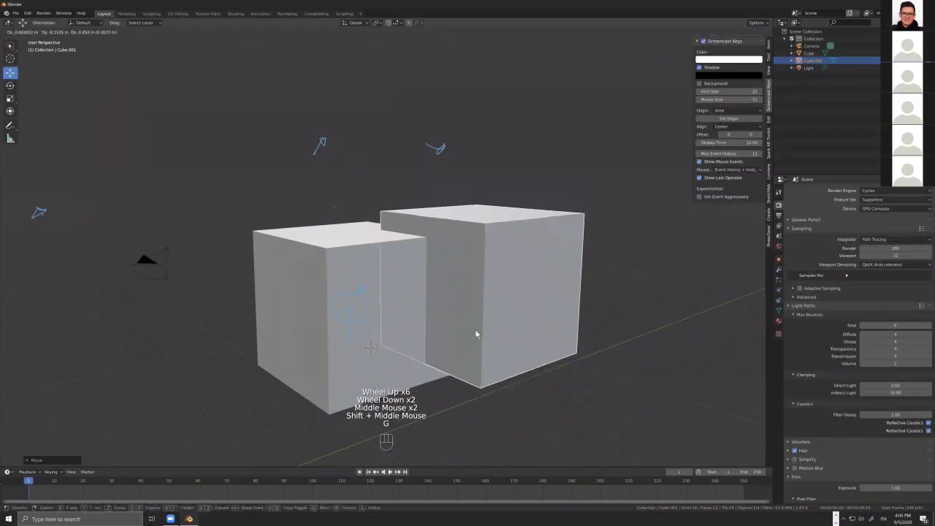
{"action": "right_click", "coordinate": [466, 323]}
- View both cubes from several angles and try moving the second cube freely once more
{"action": "mouse_move", "coordinate": [444, 290]}
{"action": "middle_mouse_down"}
{"action": "mouse_move", "coordinate": [429, 295]}
{"action": "mouse_move", "coordinate": [459, 291]}
{"action": "middle_mouse_up"}
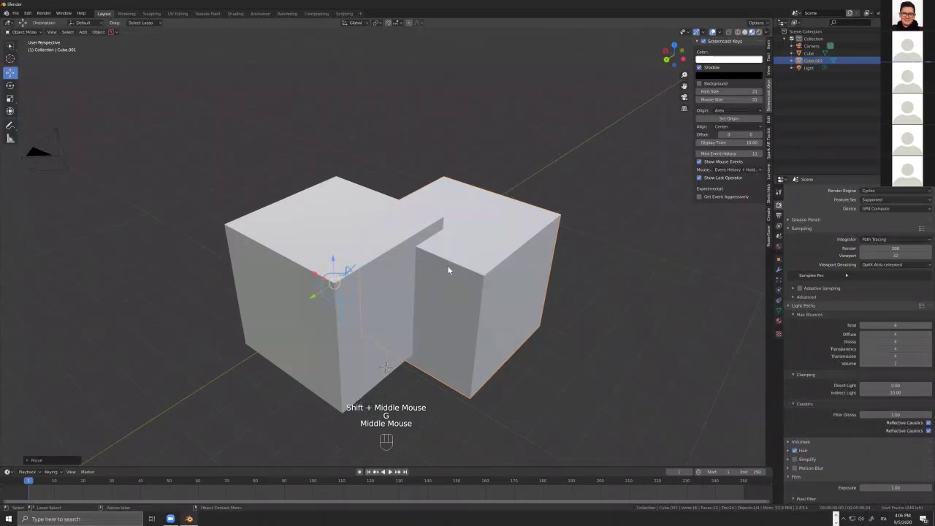
{"action": "middle_click_drag", "start_coordinate": [441, 254], "coordinate": [424, 253]}
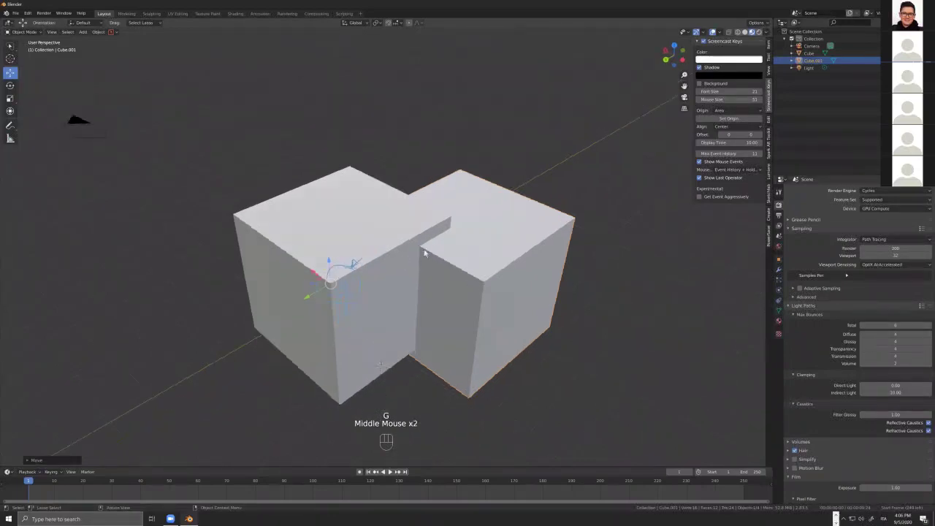
{"action": "scroll", "coordinate": [358, 269], "scroll_direction": "up", "scroll_amount": 1}
{"action": "middle_click_drag", "start_coordinate": [356, 267], "coordinate": [489, 276]}
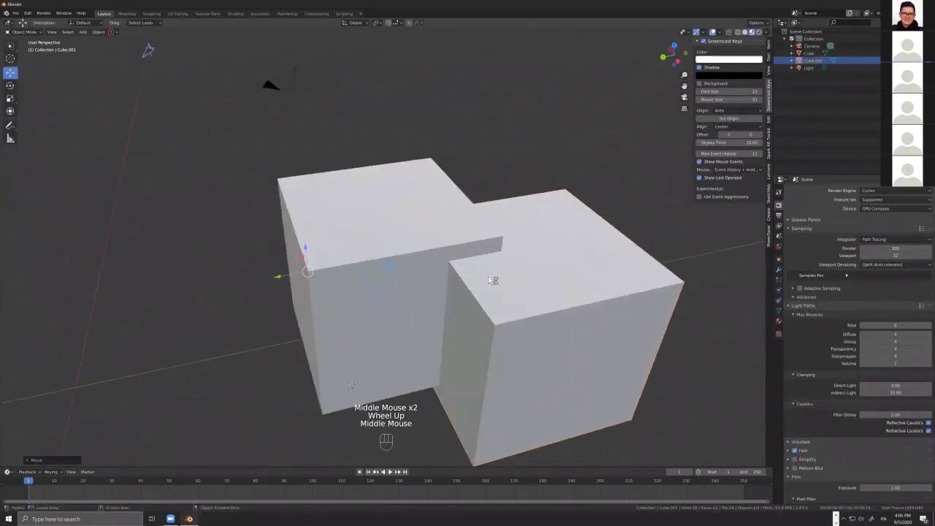
{"action": "scroll", "coordinate": [489, 276], "scroll_direction": "down", "scroll_amount": 2}
{"action": "left_click", "coordinate": [542, 285]}
{"action": "key", "text": "g"}
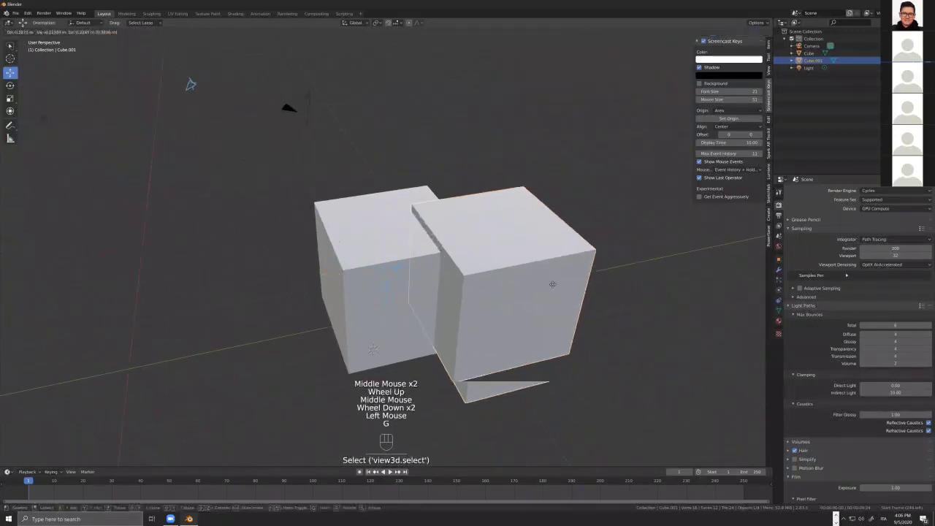
- Select the first cube and reselect the second one to compare where their origins sit, examining the shared corner closely
{"action": "left_click", "coordinate": [387, 263]}
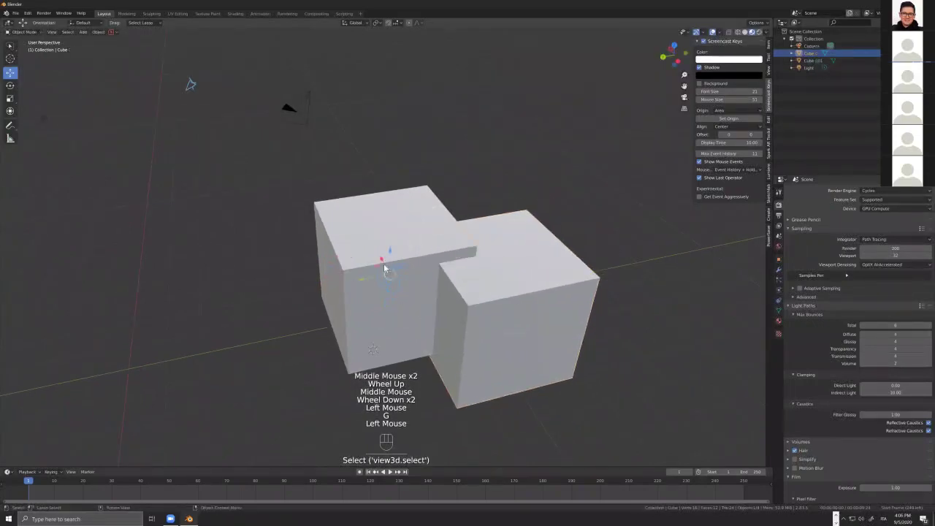
{"action": "middle_click_drag", "start_coordinate": [389, 274], "coordinate": [377, 270]}
{"action": "scroll", "coordinate": [472, 276], "scroll_direction": "up", "scroll_amount": 3}
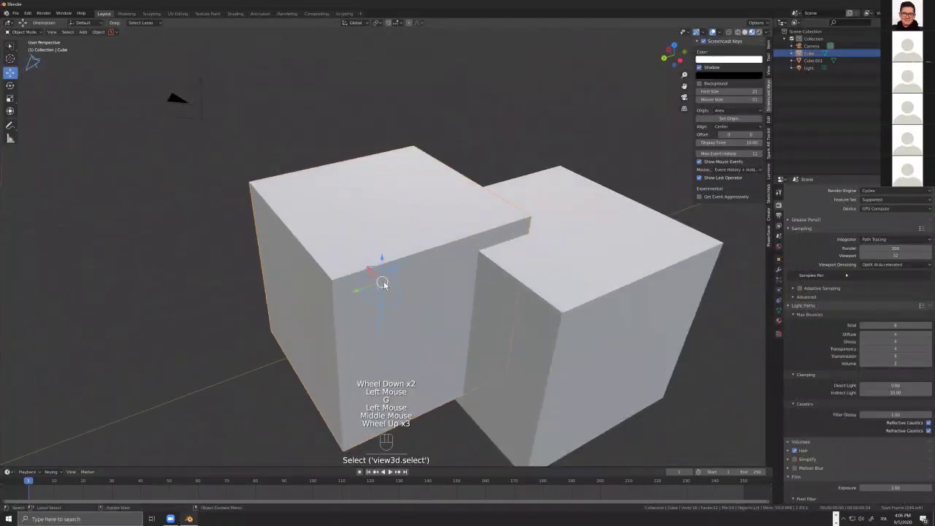
{"action": "left_click", "coordinate": [582, 271]}
{"action": "scroll", "coordinate": [574, 284], "scroll_direction": "down", "scroll_amount": 1}
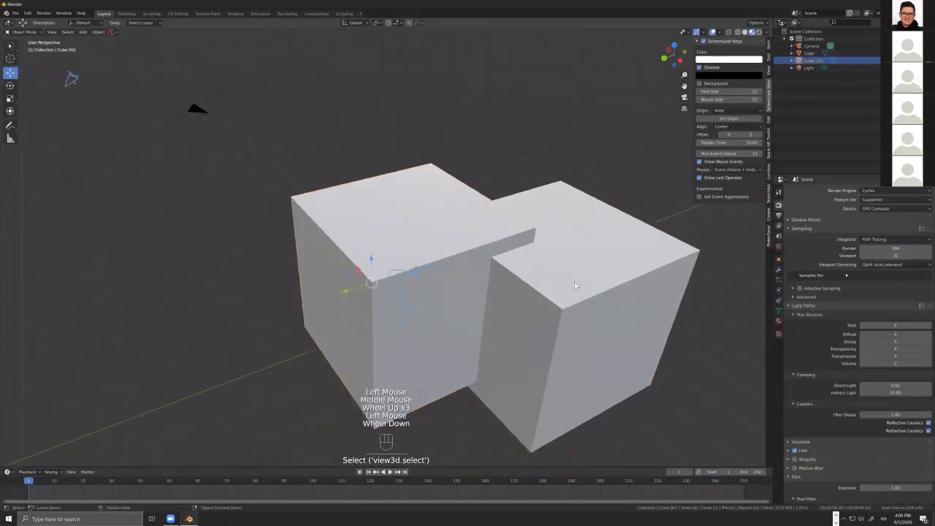
{"action": "scroll", "coordinate": [574, 282], "scroll_direction": "down", "scroll_amount": 1}
{"action": "middle_click_drag", "start_coordinate": [476, 290], "coordinate": [394, 257]}
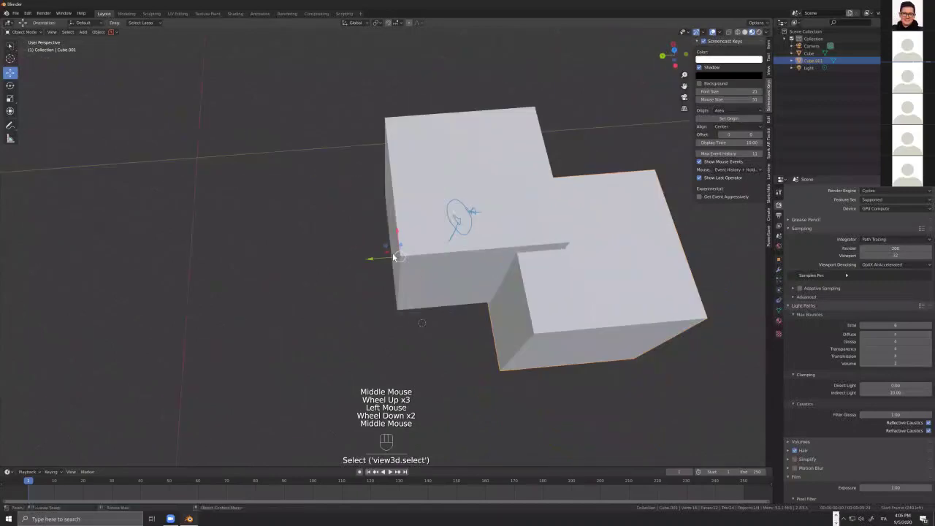
{"action": "scroll", "coordinate": [394, 257], "scroll_direction": "up", "scroll_amount": 1}
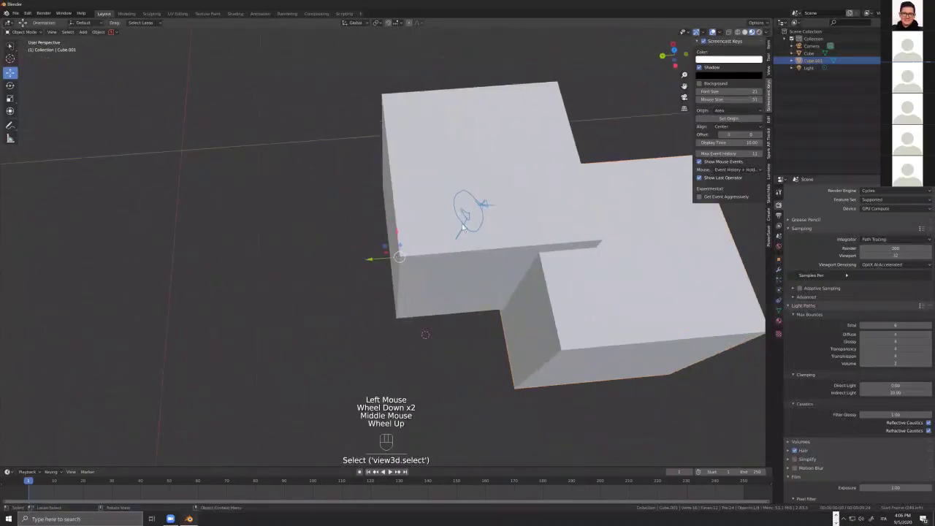
{"action": "middle_click_drag", "start_coordinate": [407, 256], "coordinate": [417, 241]}
{"action": "scroll", "coordinate": [453, 252], "scroll_direction": "down", "scroll_amount": 3}
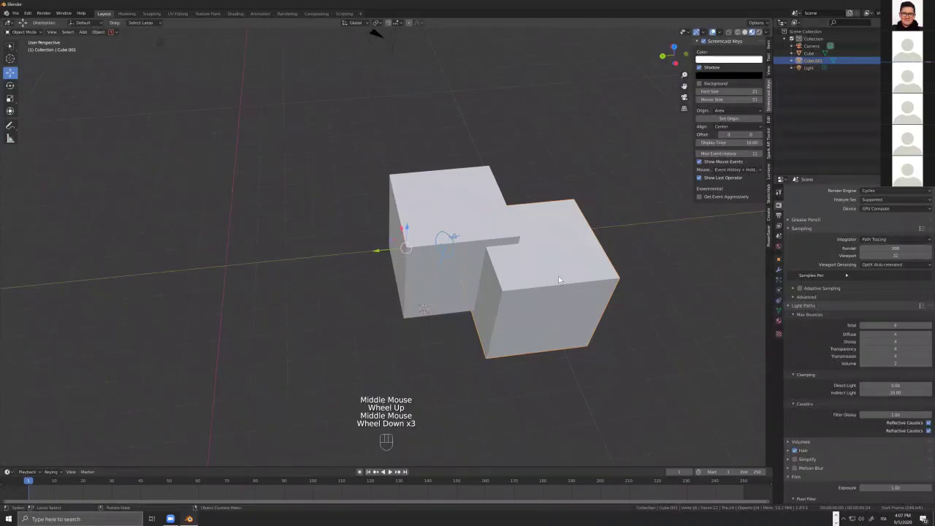
- Try rotating the second cube about the global X axis so it swings above the first cube, and examine its pivot corner
{"action": "key", "text": "r"}
{"action": "key", "text": "x"}
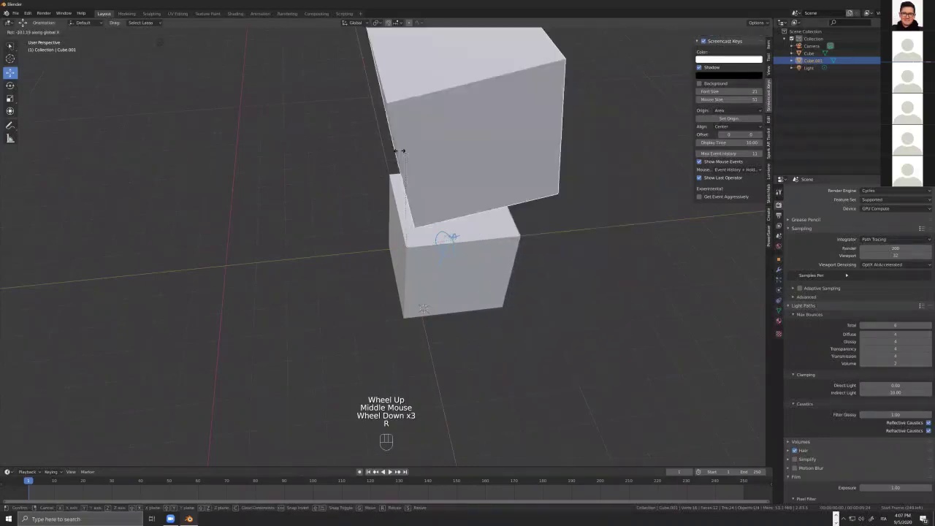
{"action": "left_click", "coordinate": [404, 242]}
{"action": "scroll", "coordinate": [404, 243], "scroll_direction": "up", "scroll_amount": 4}
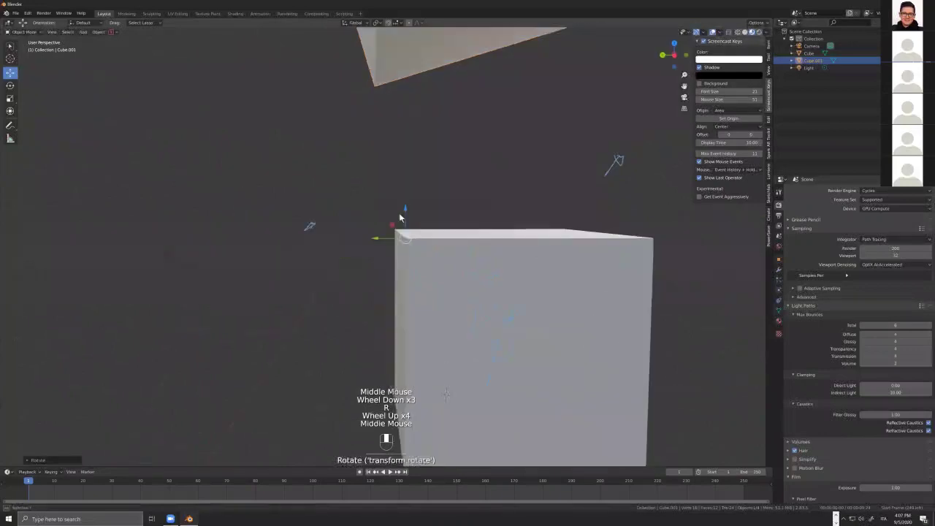
{"action": "middle_click_drag", "start_coordinate": [404, 242], "coordinate": [380, 149]}
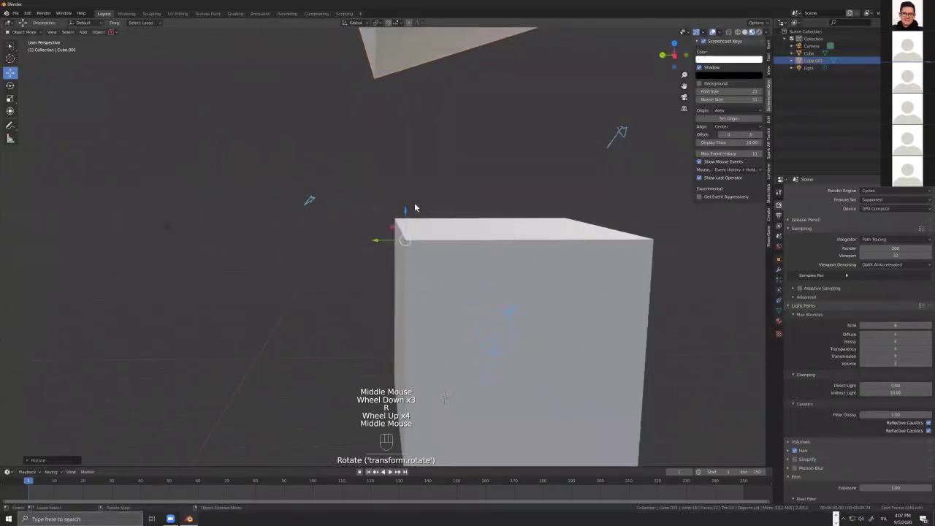
{"action": "key", "text": "r"}
{"action": "right_click", "coordinate": [448, 247]}
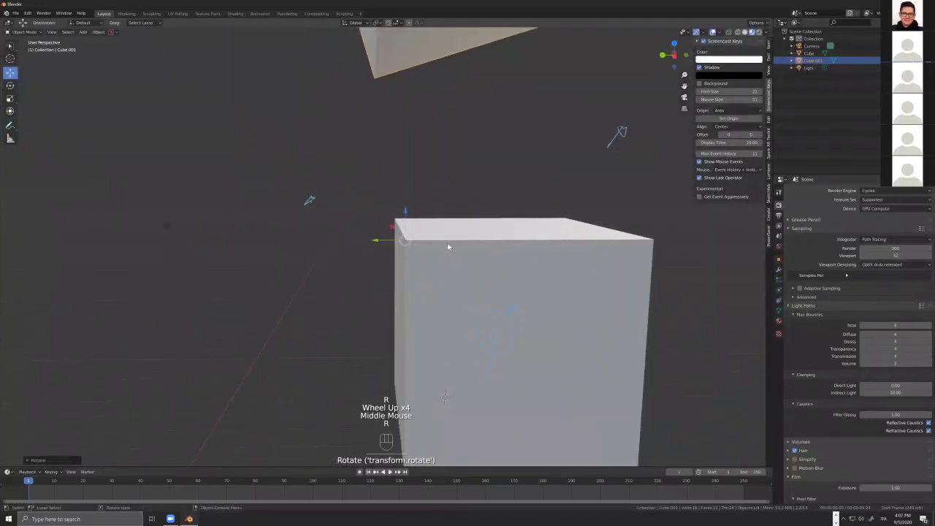
- Undo the second cube's rotation about the X axis
{"action": "scroll", "coordinate": [448, 246], "scroll_direction": "down", "scroll_amount": 5}
{"action": "middle_click_drag", "start_coordinate": [476, 259], "coordinate": [475, 182]}
{"action": "scroll", "coordinate": [457, 224], "scroll_direction": "up", "scroll_amount": 3}
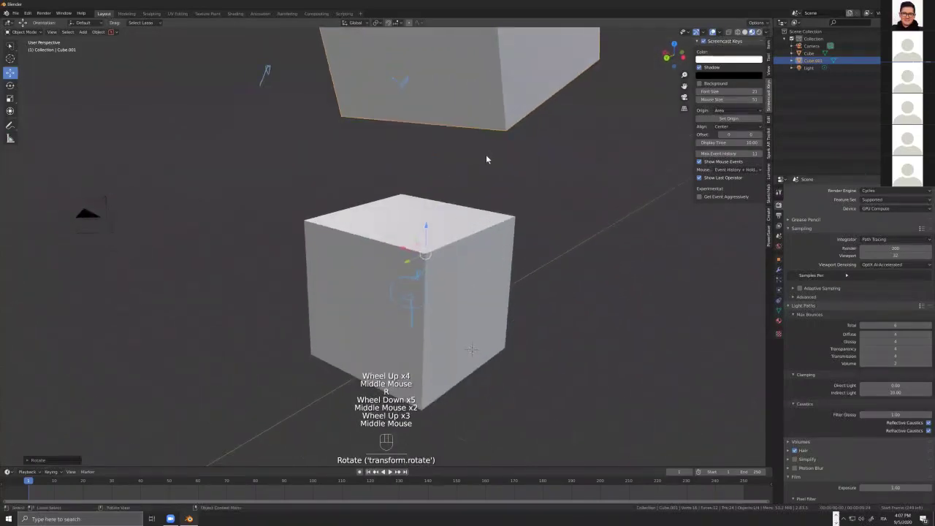
{"action": "key", "text": "ctrl+z"}
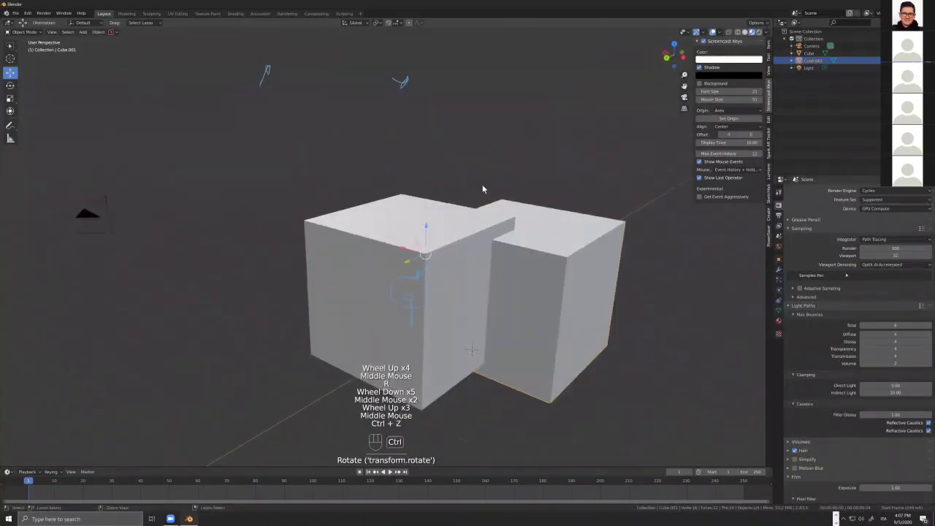
- Limit transforms to origins while moving the second cube's origin along Y to its edge where the first cube overlaps, restoring normal transforms when done
{"action": "left_click", "coordinate": [760, 24]}
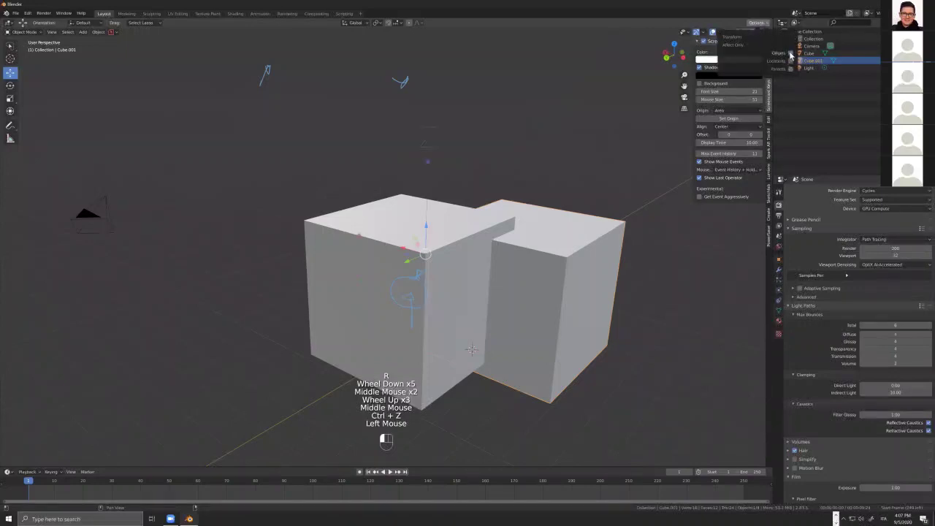
{"action": "left_click_drag", "start_coordinate": [409, 263], "coordinate": [467, 244]}
{"action": "middle_click_drag", "start_coordinate": [467, 243], "coordinate": [462, 249]}
{"action": "key", "text": "KP_7"}
{"action": "left_click_drag", "start_coordinate": [458, 298], "coordinate": [458, 314]}
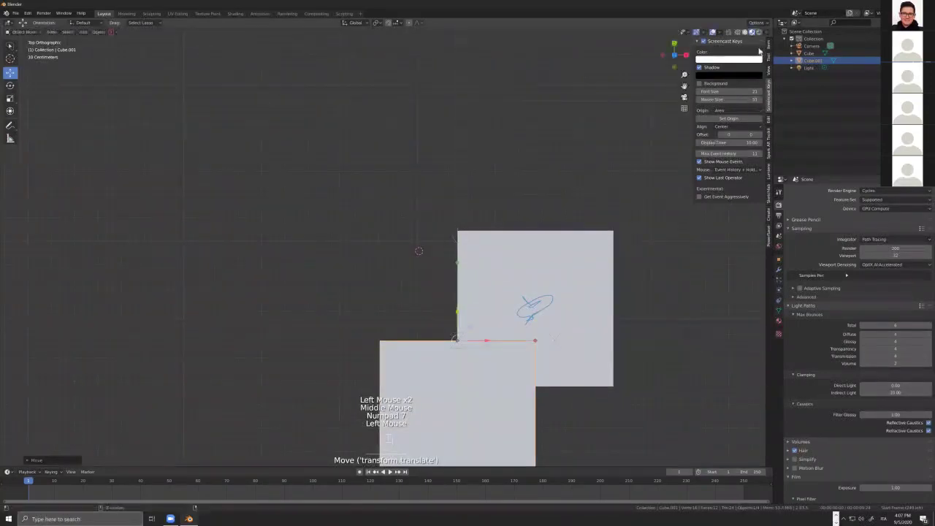
{"action": "left_click", "coordinate": [757, 22]}
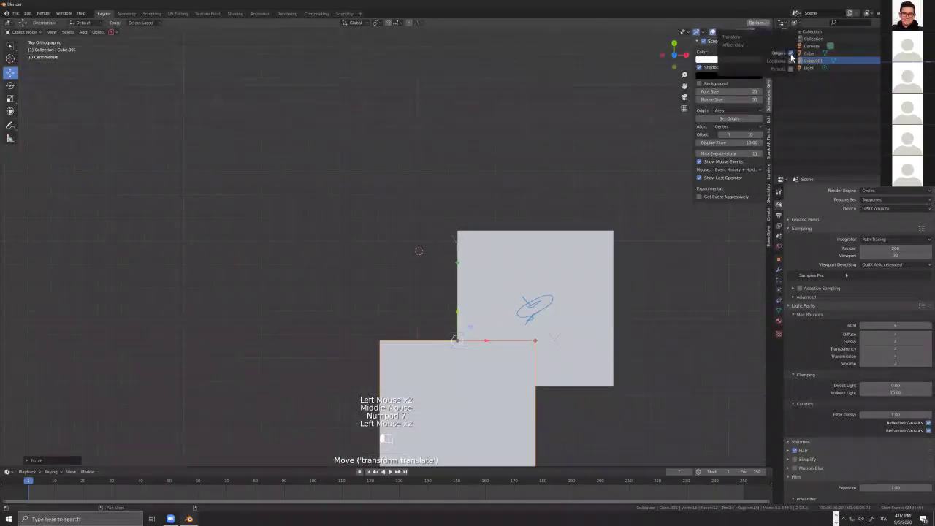
- Try rotating the second cube about the global X axis around its relocated origin
{"action": "scroll", "coordinate": [274, 284], "scroll_direction": "down", "scroll_amount": 3}
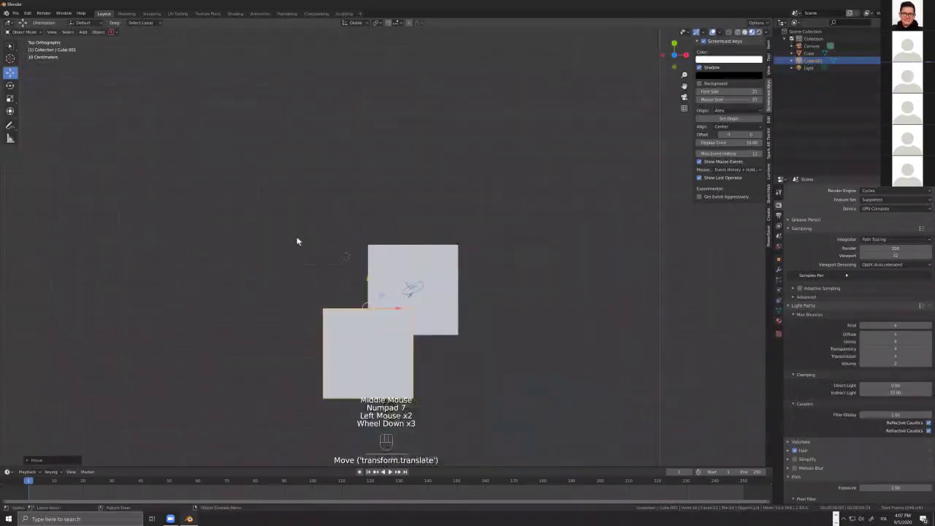
{"action": "middle_click_drag", "start_coordinate": [297, 241], "coordinate": [398, 249]}
{"action": "scroll", "coordinate": [398, 249], "scroll_direction": "up", "scroll_amount": 3}
{"action": "key", "text": "r"}
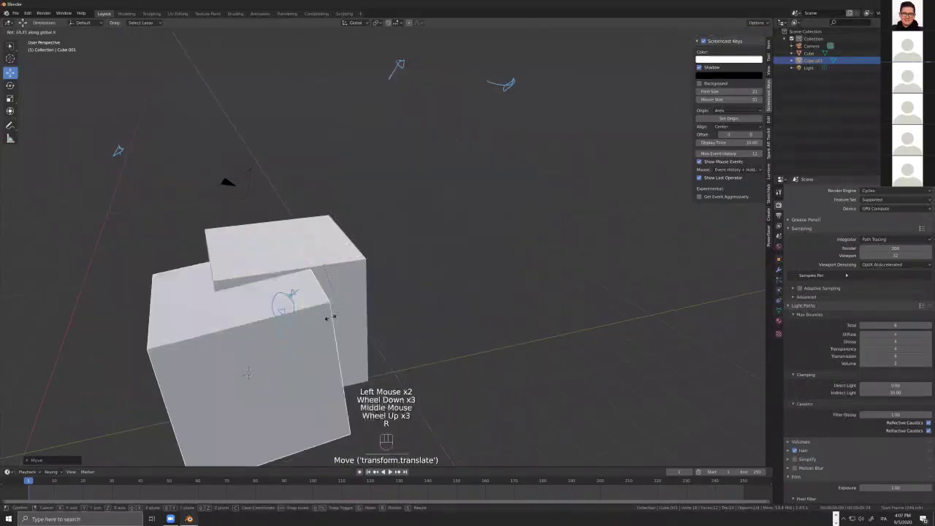
{"action": "key", "text": "Escape"}
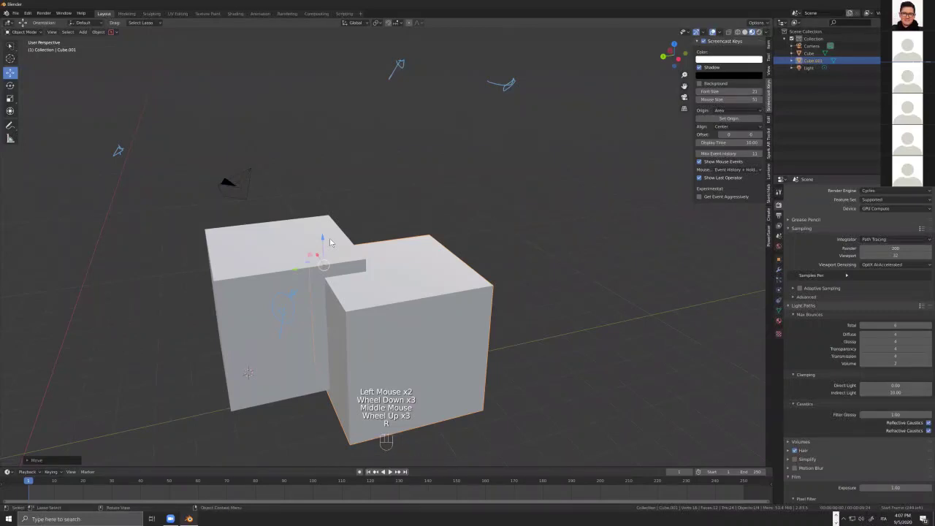
- Try moving the second cube freely several times, examining its relocated origin from different sides
{"action": "left_click", "coordinate": [376, 248]}
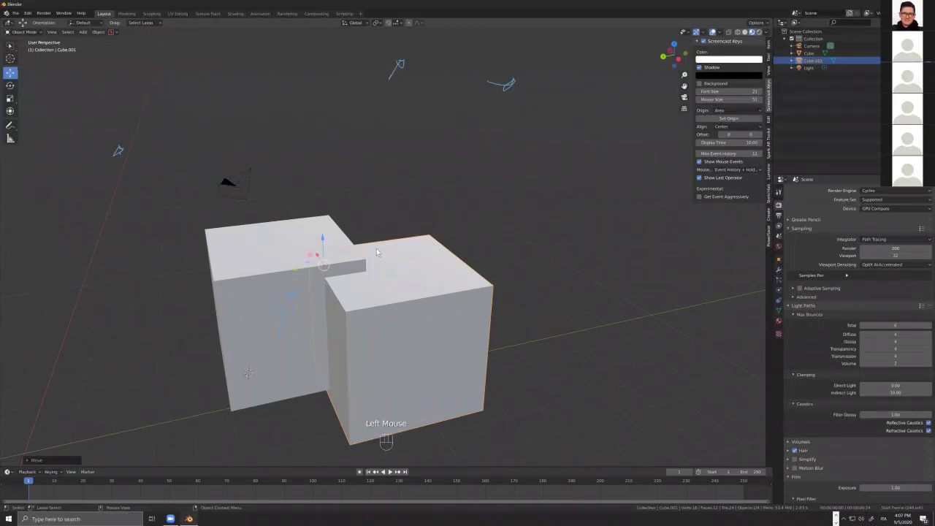
{"action": "scroll", "coordinate": [377, 249], "scroll_direction": "up", "scroll_amount": 1}
{"action": "middle_click_drag", "start_coordinate": [377, 248], "coordinate": [410, 244]}
{"action": "key", "text": "g"}
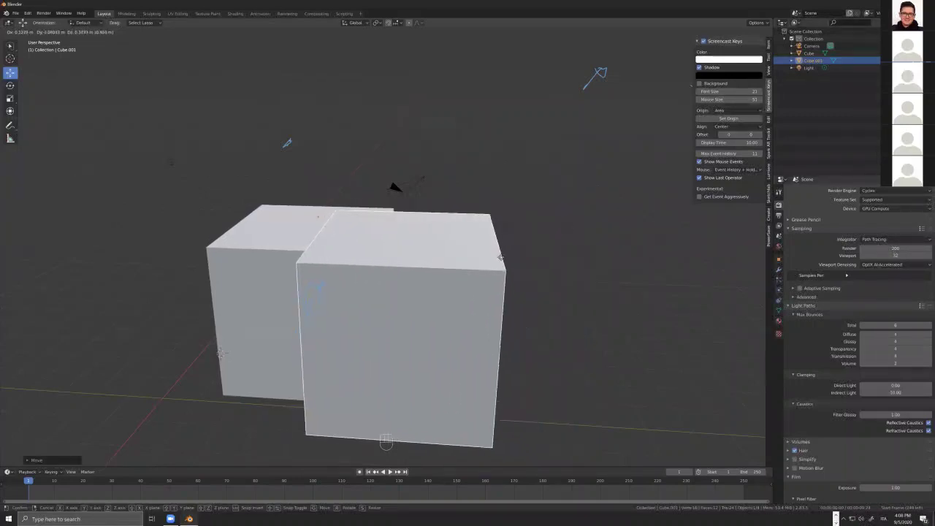
{"action": "key", "text": "g"}
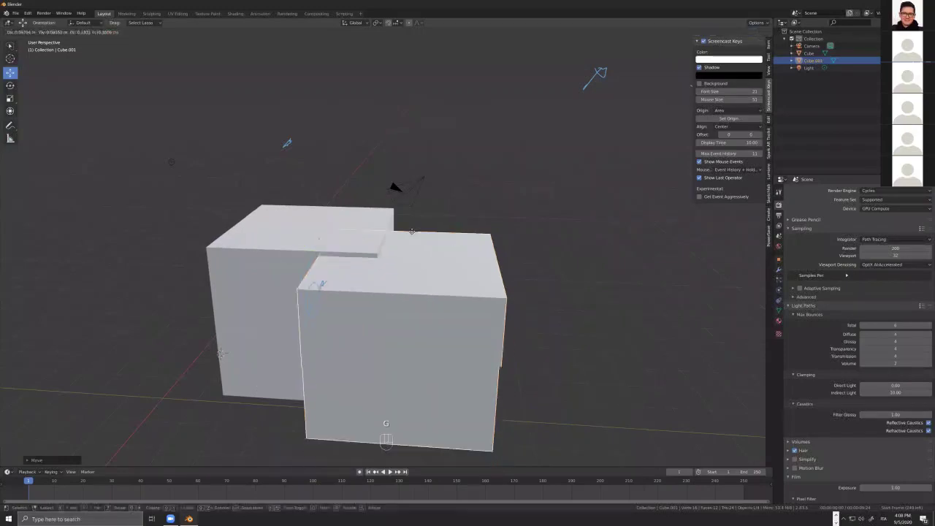
{"action": "scroll", "coordinate": [404, 290], "scroll_direction": "down", "scroll_amount": 2}
{"action": "middle_click_drag", "start_coordinate": [405, 284], "coordinate": [643, 276]}
{"action": "key", "text": "g"}
{"action": "key", "text": "g"}
{"action": "key", "text": "g"}
{"action": "scroll", "coordinate": [657, 278], "scroll_direction": "up", "scroll_amount": 1}
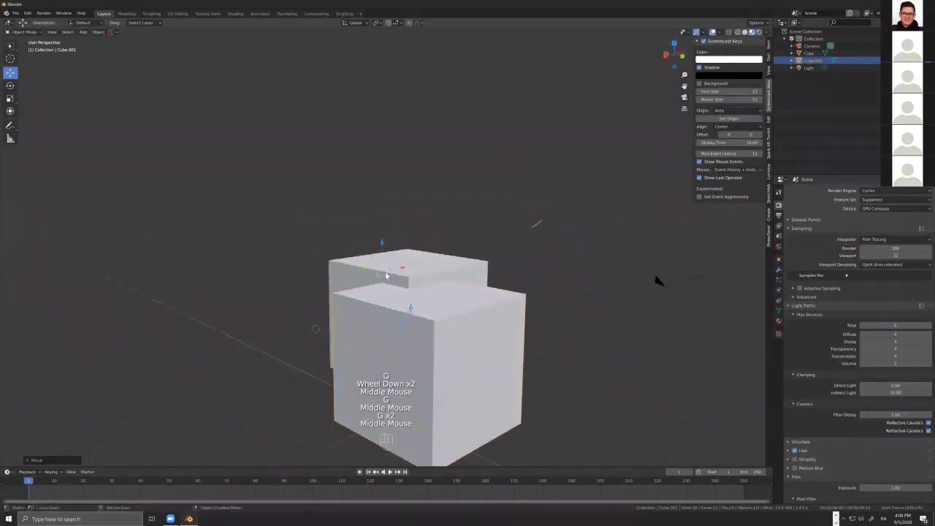
- Move the selected second cube freely in the perspective view, without any axis constraint
{"action": "key", "text": "g"}
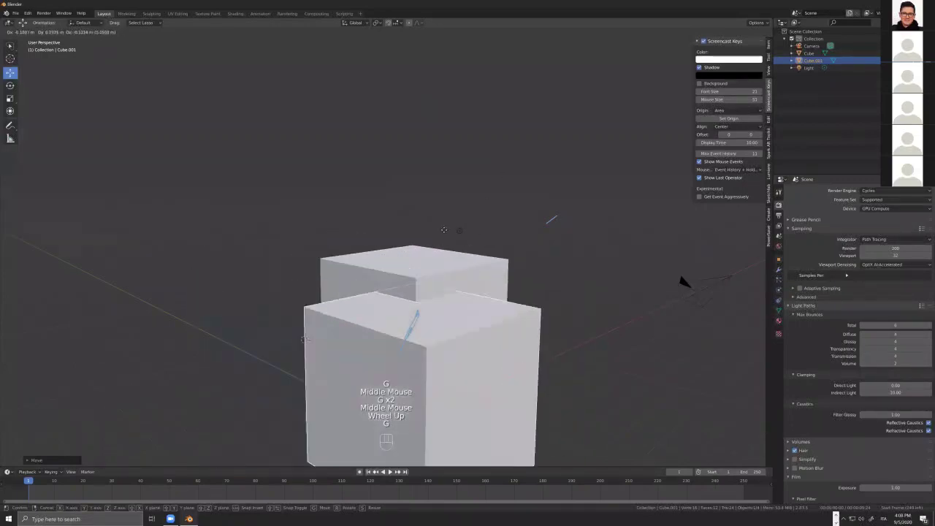
{"action": "left_click", "coordinate": [404, 291]}
{"action": "scroll", "coordinate": [405, 292], "scroll_direction": "down", "scroll_amount": 4}
{"action": "scroll", "coordinate": [410, 295], "scroll_direction": "up", "scroll_amount": 1}
{"action": "middle_click_drag", "start_coordinate": [409, 295], "coordinate": [391, 299]}
{"action": "scroll", "coordinate": [390, 294], "scroll_direction": "up", "scroll_amount": 1}
{"action": "scroll", "coordinate": [391, 294], "scroll_direction": "up", "scroll_amount": 2}
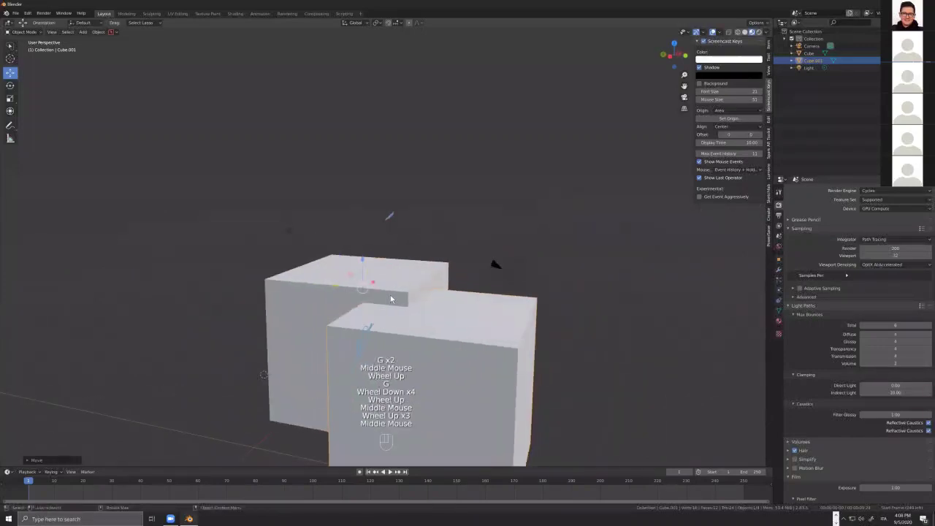
- Move the second cube across the horizontal plane with the global Z axis locked, keeping it partly overlapping the first cube
{"action": "key", "text": "g"}
{"action": "key", "text": "shift+z"}
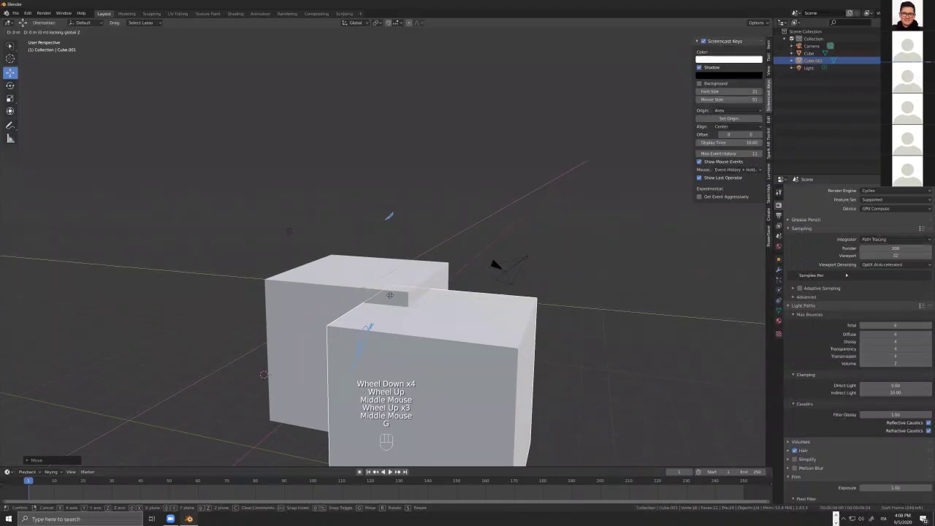
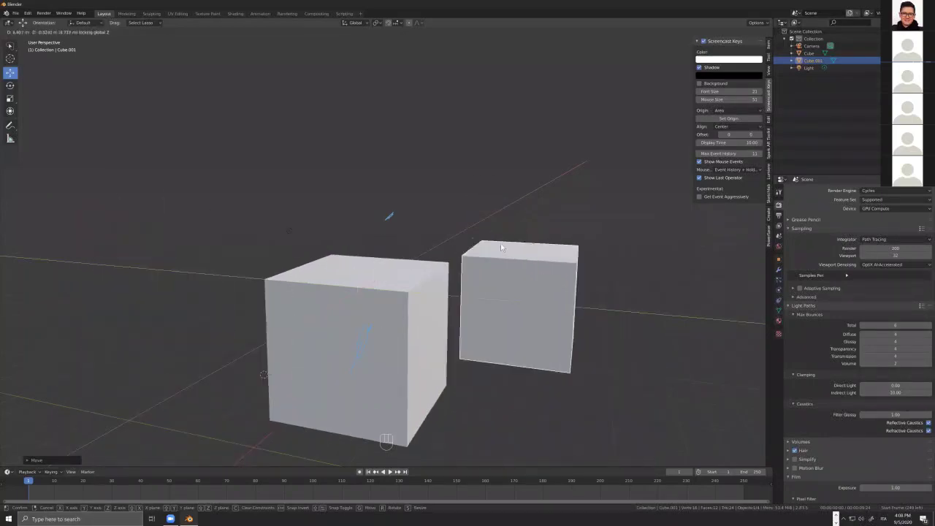
{"action": "left_click", "coordinate": [521, 305]}
- Examine how the two cubes sit relative to each other from the top view and from several perspective angles
{"action": "scroll", "coordinate": [529, 285], "scroll_direction": "down", "scroll_amount": 4}
{"action": "middle_click_drag", "start_coordinate": [545, 286], "coordinate": [557, 292]}
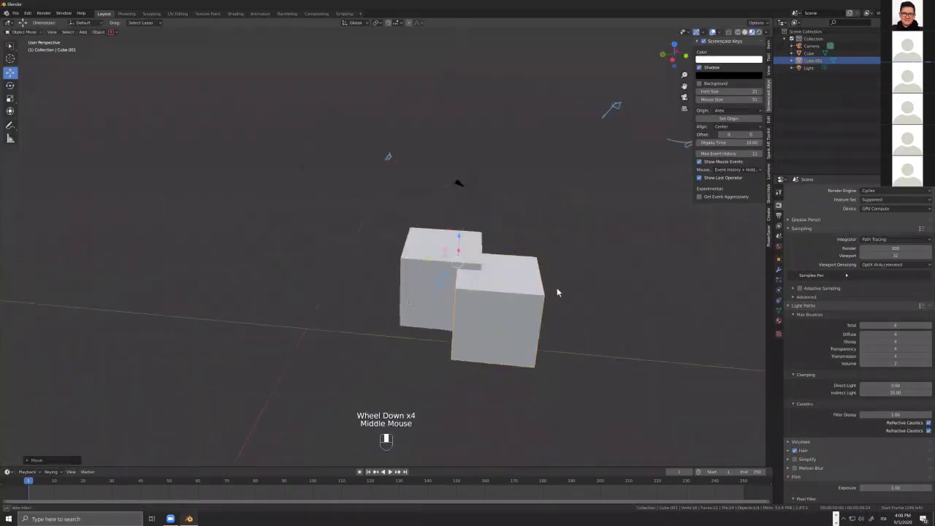
{"action": "key", "text": "KP_7"}
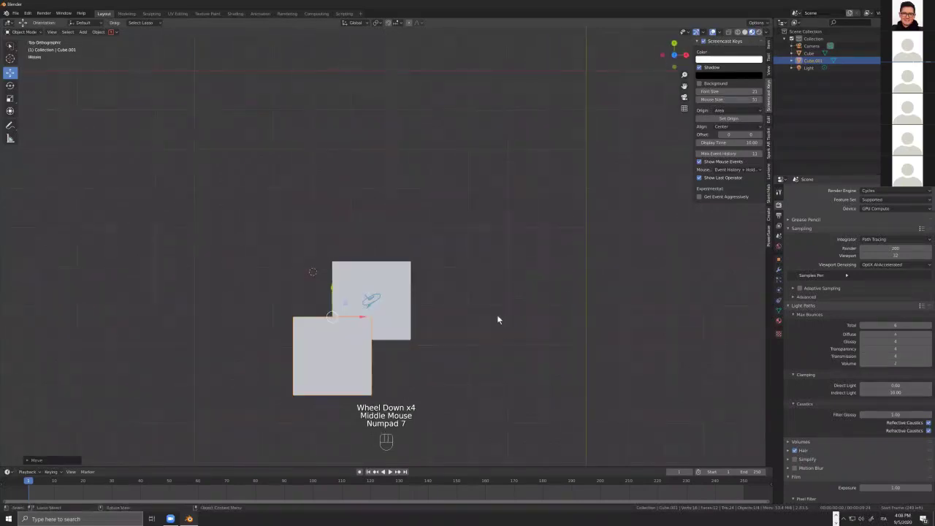
{"action": "scroll", "coordinate": [492, 331], "scroll_direction": "down", "scroll_amount": 3}
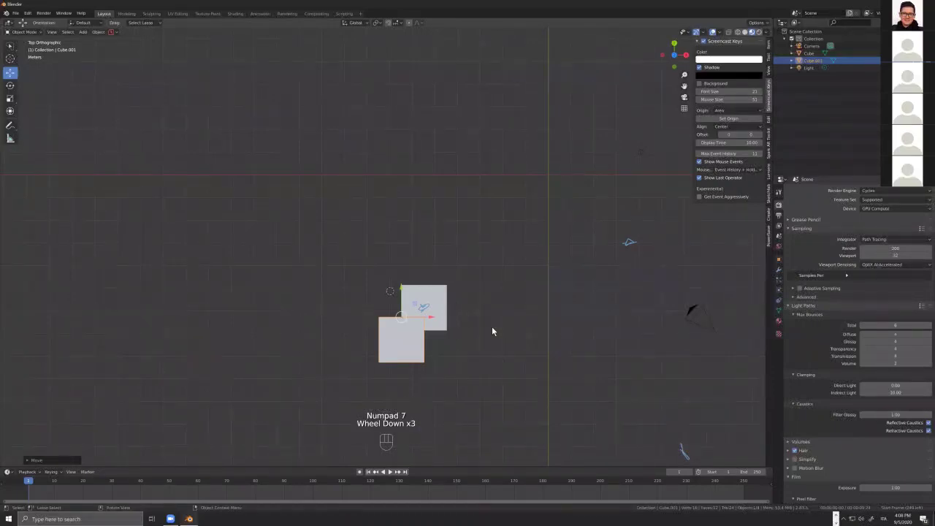
{"action": "middle_click_drag", "start_coordinate": [517, 303], "coordinate": [413, 374]}
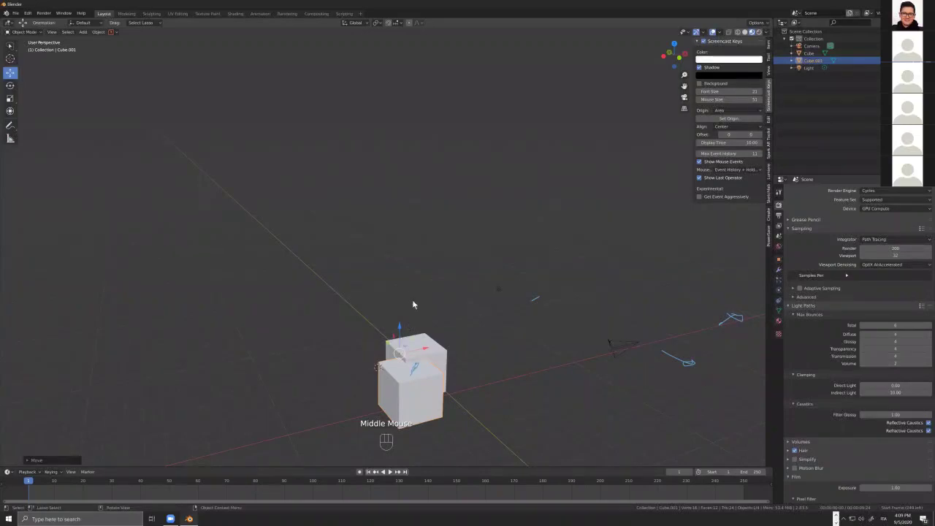
{"action": "middle_click_drag", "start_coordinate": [418, 393], "coordinate": [409, 307]}
{"action": "scroll", "coordinate": [437, 309], "scroll_direction": "up", "scroll_amount": 1}
{"action": "scroll", "coordinate": [447, 328], "scroll_direction": "up", "scroll_amount": 2}
{"action": "scroll", "coordinate": [464, 341], "scroll_direction": "up", "scroll_amount": 5}
{"action": "scroll", "coordinate": [462, 348], "scroll_direction": "up", "scroll_amount": 1}
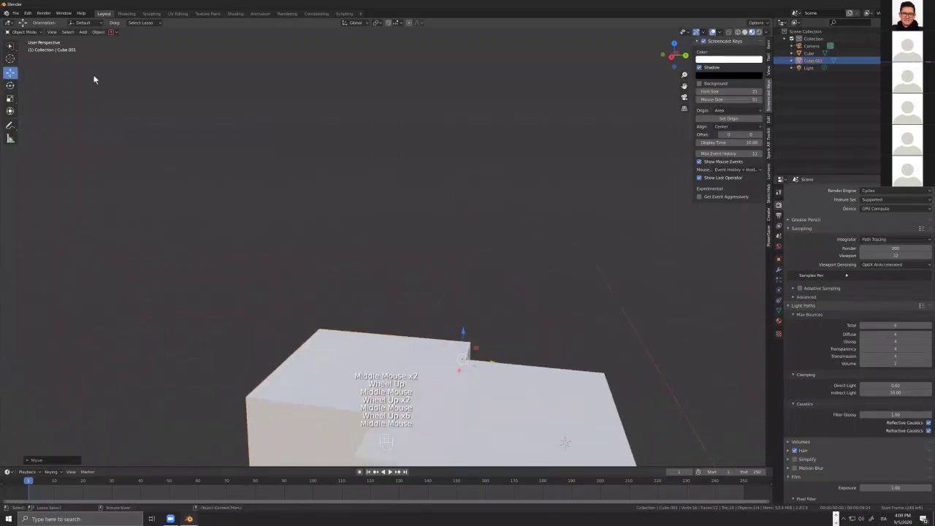
- Draw a small freehand annotation arrow pointing at the Move tool
{"action": "key", "text": "d"}
{"action": "key", "text": "d"}
{"action": "left_click_drag", "start_coordinate": [65, 72], "coordinate": [31, 70]}
{"action": "key", "text": "d"}
{"action": "key", "text": "d"}
{"action": "key", "text": "d"}
{"action": "key", "text": "d"}
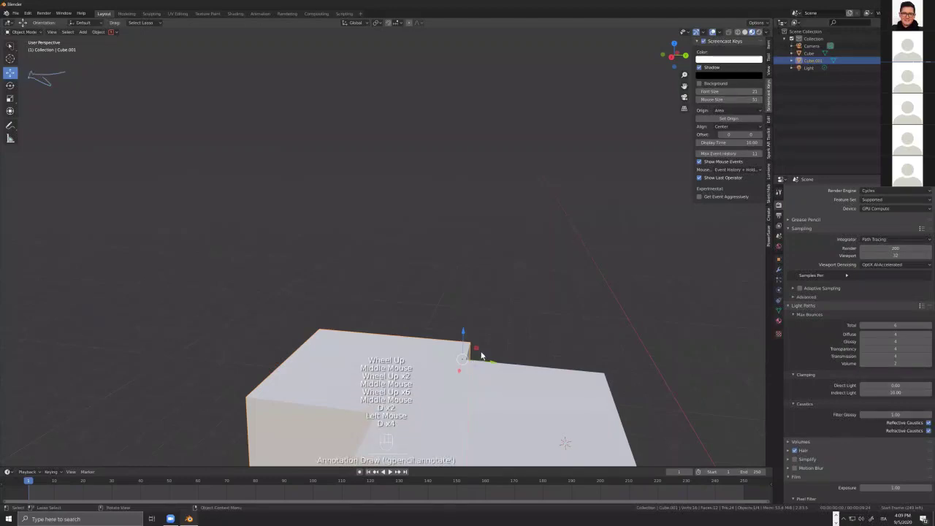
- Move the second cube upward within the global YZ plane using the Move gizmo's plane handle
{"action": "scroll", "coordinate": [479, 355], "scroll_direction": "up", "scroll_amount": 4}
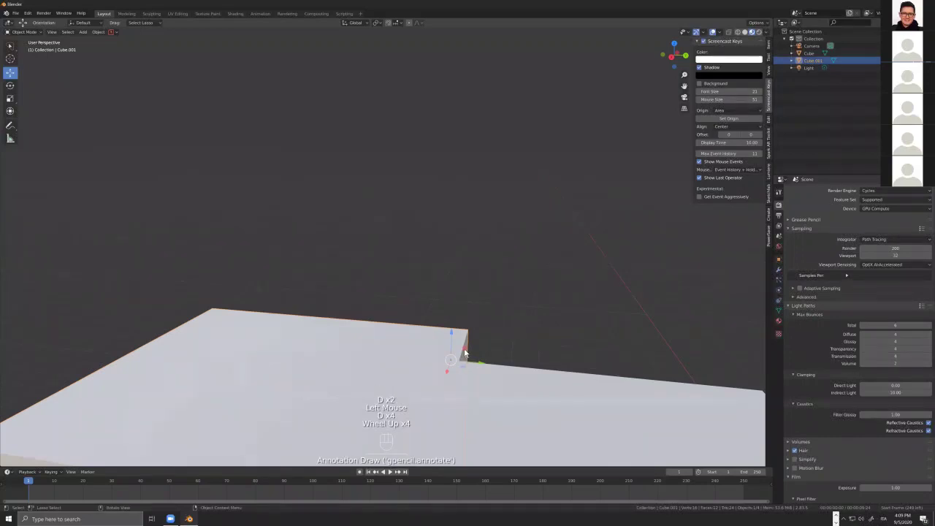
{"action": "left_click_drag", "start_coordinate": [465, 353], "coordinate": [465, 243]}
{"action": "scroll", "coordinate": [489, 252], "scroll_direction": "down", "scroll_amount": 3}
{"action": "middle_click_drag", "start_coordinate": [484, 255], "coordinate": [475, 226]}
{"action": "middle_click_drag", "start_coordinate": [503, 286], "coordinate": [477, 263]}
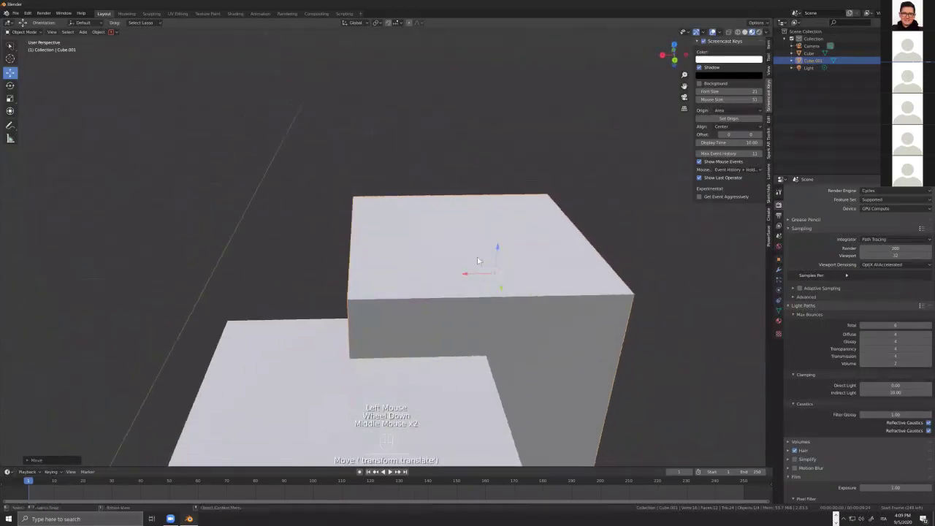
- Shift the second cube within the global XZ plane until it sits well above the first cube
{"action": "scroll", "coordinate": [481, 260], "scroll_direction": "up", "scroll_amount": 2}
{"action": "mouse_move", "coordinate": [480, 254]}
{"action": "left_mouse_down"}
{"action": "mouse_move", "coordinate": [494, 252]}
{"action": "mouse_move", "coordinate": [445, 265]}
{"action": "mouse_move", "coordinate": [472, 251]}
{"action": "mouse_move", "coordinate": [488, 260]}
{"action": "left_mouse_up"}
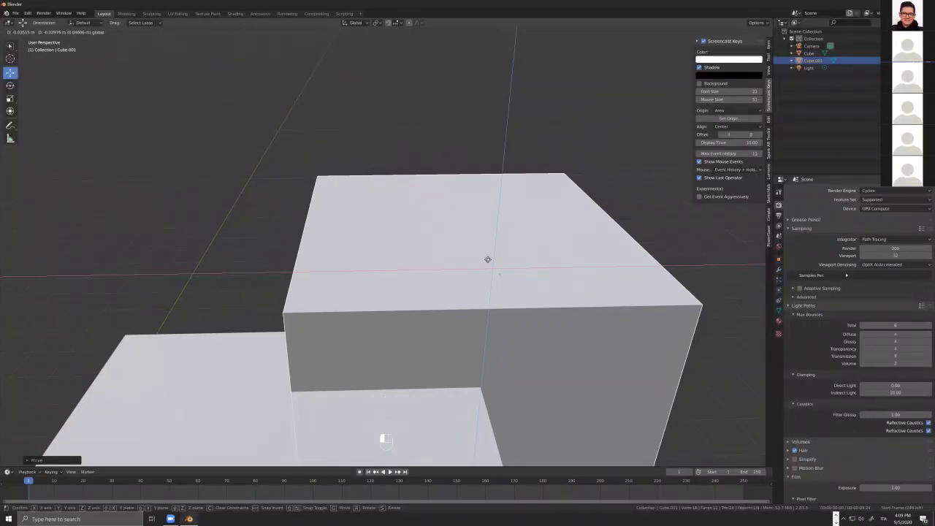
{"action": "left_click_drag", "start_coordinate": [489, 252], "coordinate": [525, 205]}
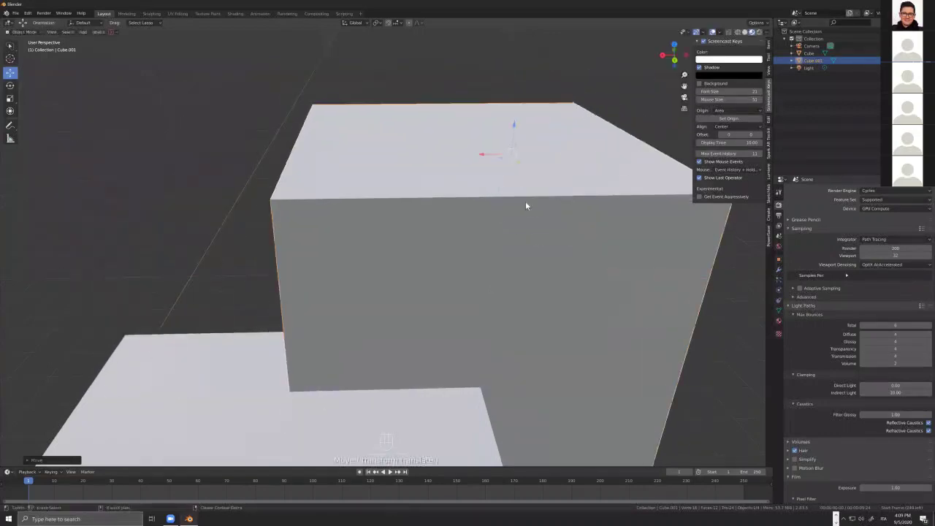
{"action": "scroll", "coordinate": [473, 274], "scroll_direction": "down", "scroll_amount": 4}
{"action": "middle_click_drag", "start_coordinate": [501, 293], "coordinate": [538, 314]}
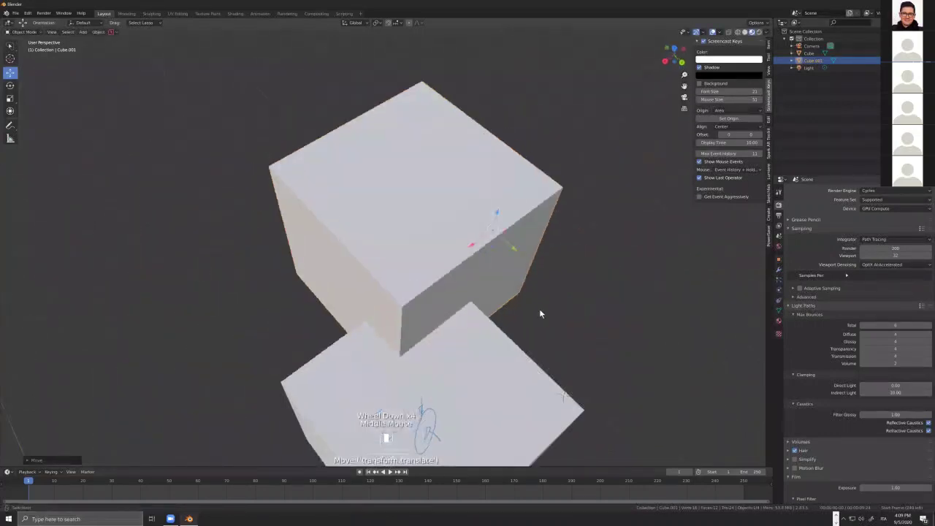
{"action": "scroll", "coordinate": [539, 279], "scroll_direction": "down", "scroll_amount": 1}
{"action": "scroll", "coordinate": [539, 279], "scroll_direction": "down", "scroll_amount": 1}
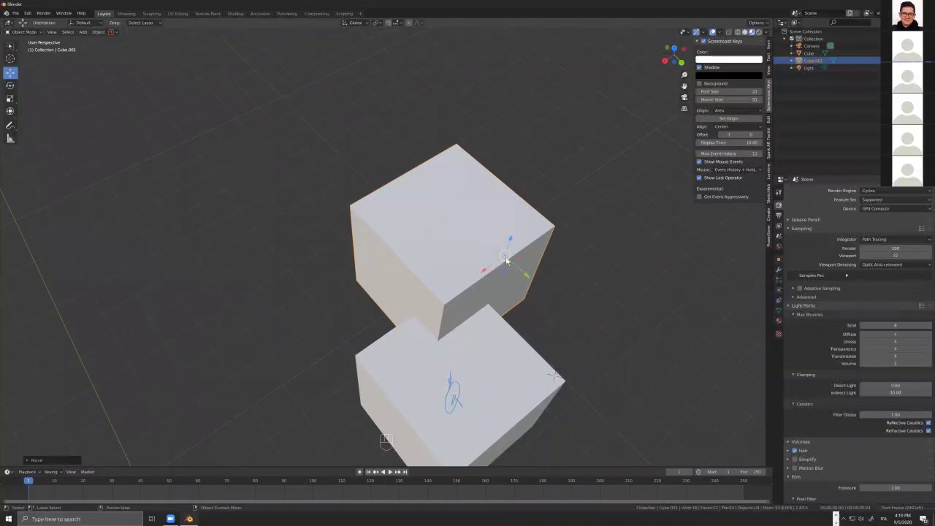
- Restrict transforms to affect only origins and shift the second cube's origin a short distance freely
{"action": "scroll", "coordinate": [506, 259], "scroll_direction": "up", "scroll_amount": 4}
{"action": "middle_click_drag", "start_coordinate": [504, 256], "coordinate": [485, 237]}
{"action": "scroll", "coordinate": [486, 238], "scroll_direction": "up", "scroll_amount": 6}
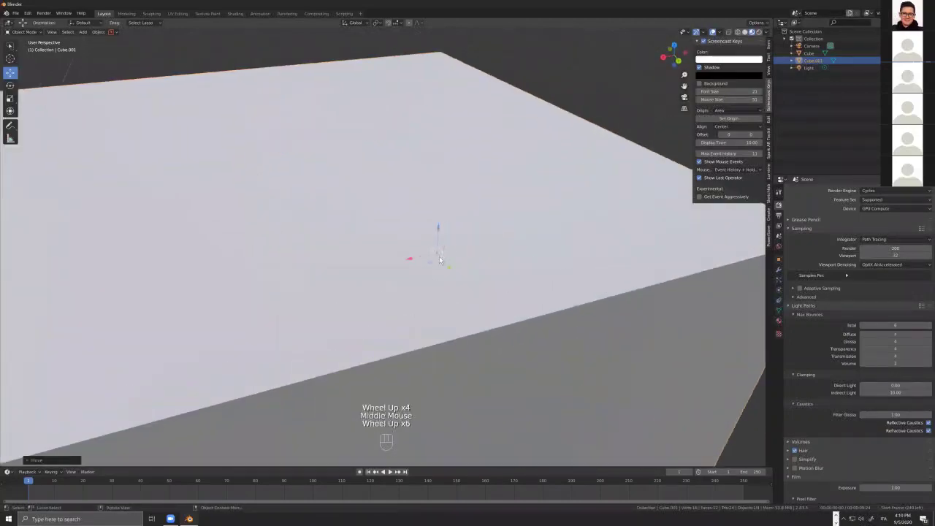
{"action": "scroll", "coordinate": [439, 258], "scroll_direction": "down", "scroll_amount": 3}
{"action": "scroll", "coordinate": [422, 263], "scroll_direction": "up", "scroll_amount": 1}
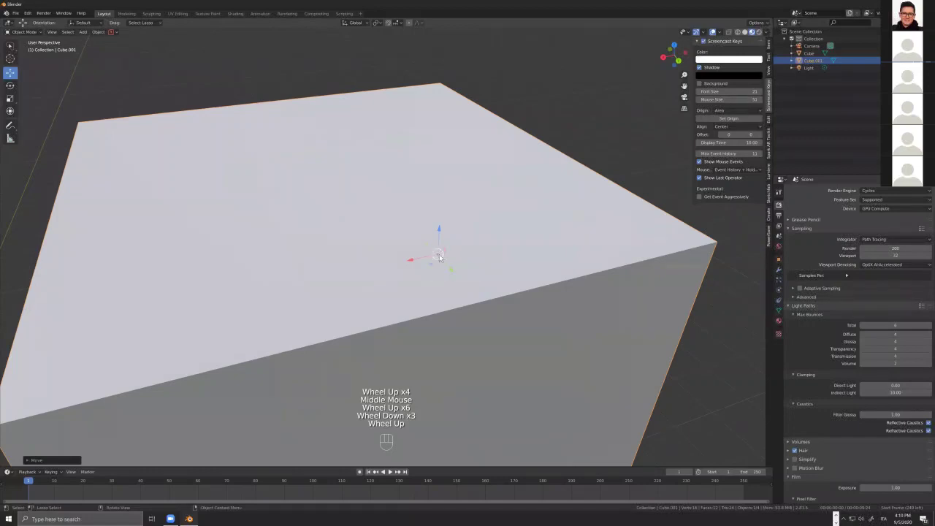
{"action": "left_click", "coordinate": [759, 24]}
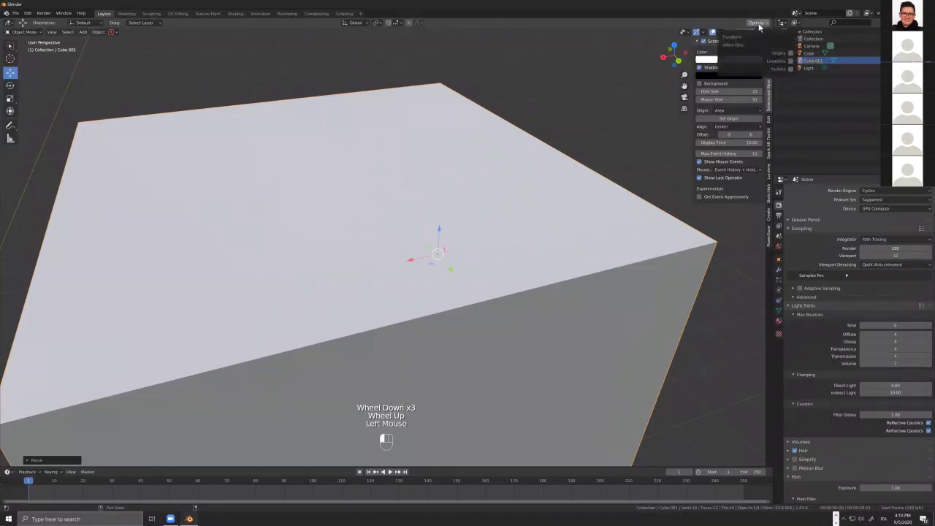
{"action": "left_click", "coordinate": [760, 24]}
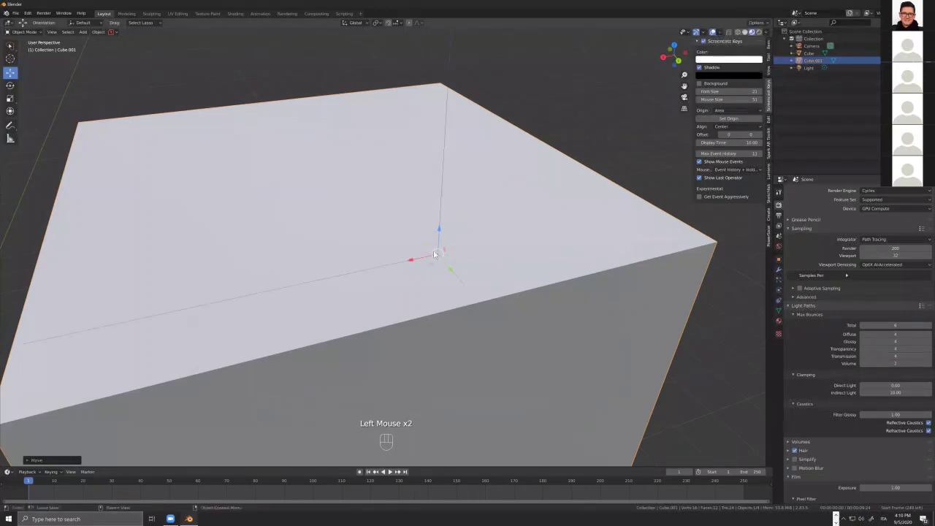
{"action": "mouse_move", "coordinate": [436, 252]}
{"action": "left_mouse_down"}
{"action": "mouse_move", "coordinate": [449, 194]}
{"action": "mouse_move", "coordinate": [442, 243]}
{"action": "left_mouse_up"}
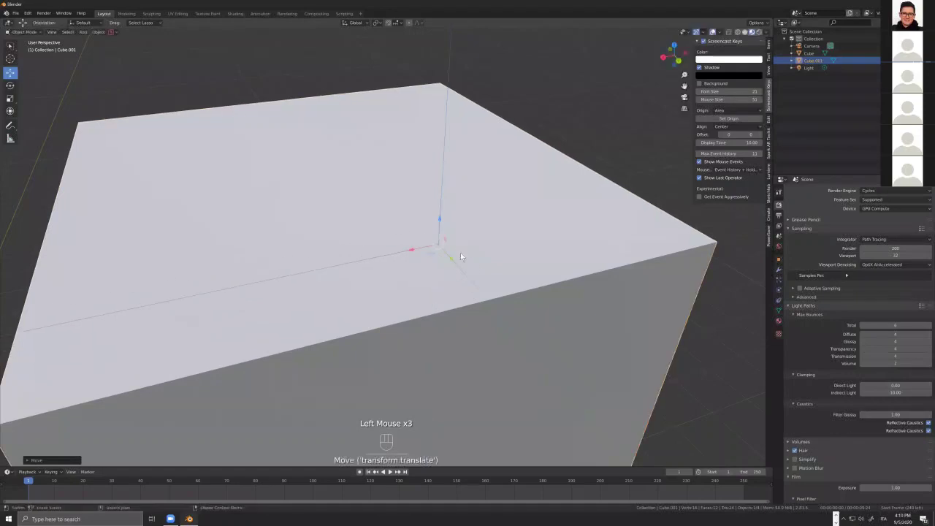
{"action": "scroll", "coordinate": [458, 257], "scroll_direction": "down", "scroll_amount": 3}
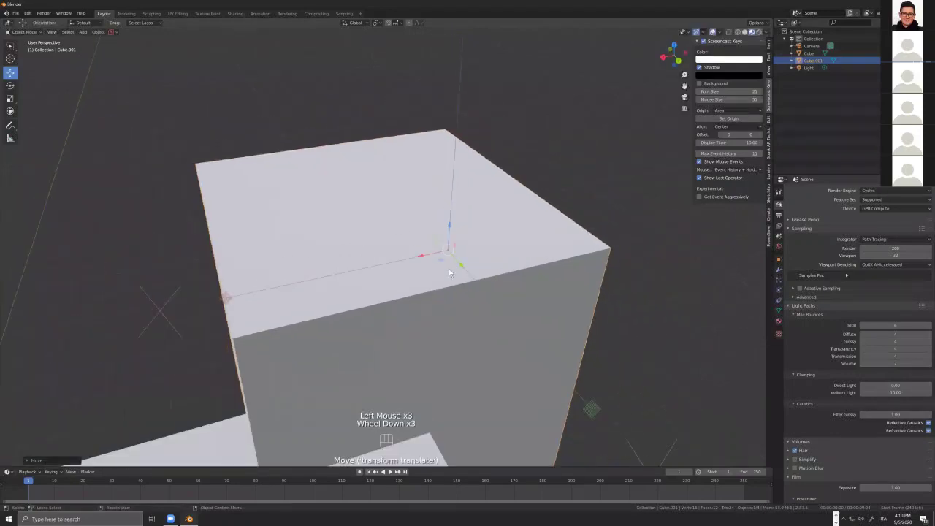
- Lower the second cube's origin slightly along the Z axis, leaving the geometry in place
{"action": "key", "text": "Tab"}
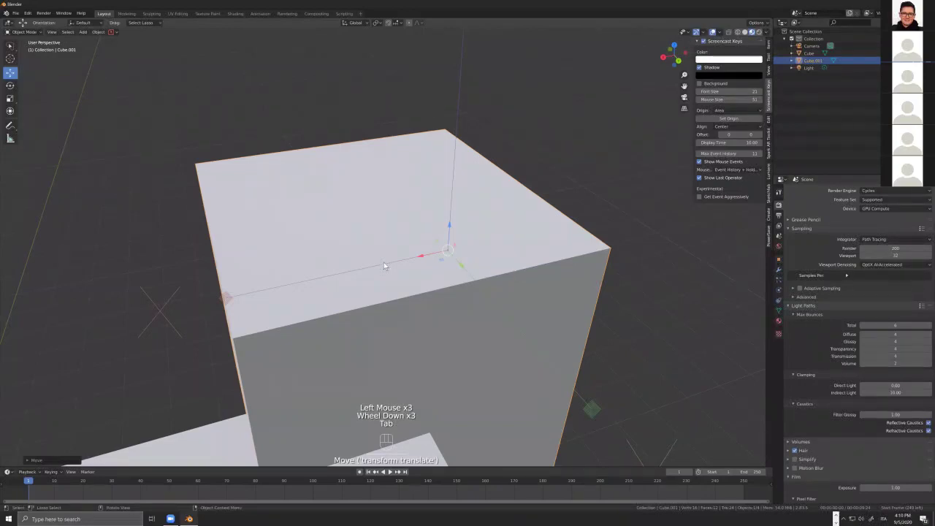
{"action": "scroll", "coordinate": [445, 324], "scroll_direction": "down", "scroll_amount": 4}
{"action": "middle_click_drag", "start_coordinate": [445, 324], "coordinate": [456, 241]}
{"action": "scroll", "coordinate": [391, 320], "scroll_direction": "up", "scroll_amount": 1}
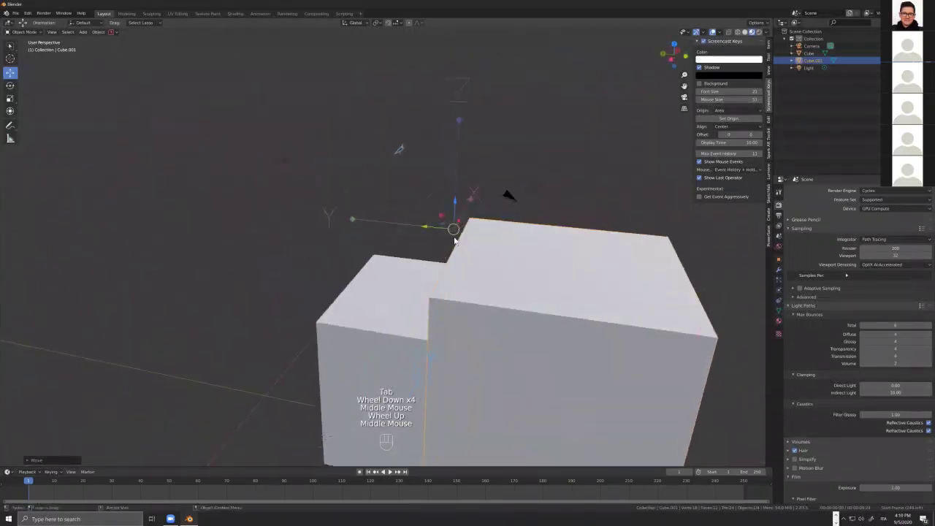
{"action": "mouse_move", "coordinate": [457, 209]}
{"action": "left_mouse_down"}
{"action": "mouse_move", "coordinate": [457, 182]}
{"action": "mouse_move", "coordinate": [458, 227]}
{"action": "left_mouse_up"}
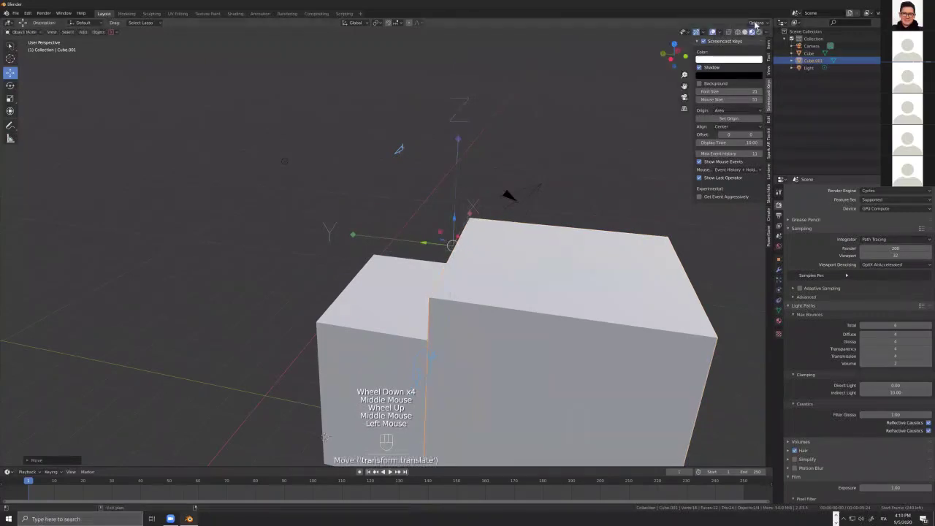
- Turn off the origins-only transform option and raise the second cube slightly along the Z axis
{"action": "left_click", "coordinate": [729, 21]}
{"action": "left_click_drag", "start_coordinate": [454, 222], "coordinate": [464, 201]}
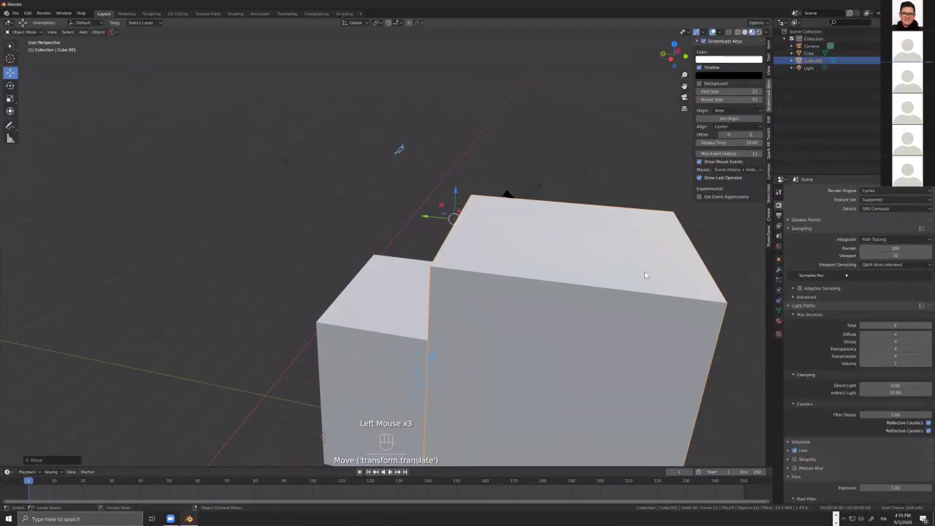
- Move the second cube along the global Y axis until it is clearly separated from the first cube
{"action": "middle_click_drag", "start_coordinate": [540, 293], "coordinate": [495, 234], "text": "shift"}
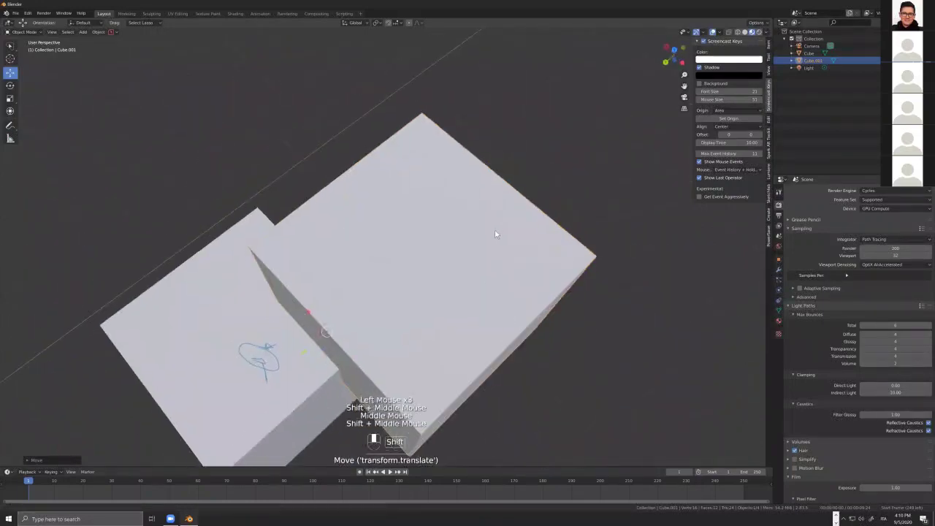
{"action": "scroll", "coordinate": [515, 278], "scroll_direction": "down", "scroll_amount": 4}
{"action": "middle_click_drag", "start_coordinate": [515, 278], "coordinate": [490, 319]}
{"action": "scroll", "coordinate": [490, 320], "scroll_direction": "down", "scroll_amount": 1}
{"action": "left_click", "coordinate": [442, 306]}
{"action": "left_click_drag", "start_coordinate": [442, 306], "coordinate": [442, 305]}
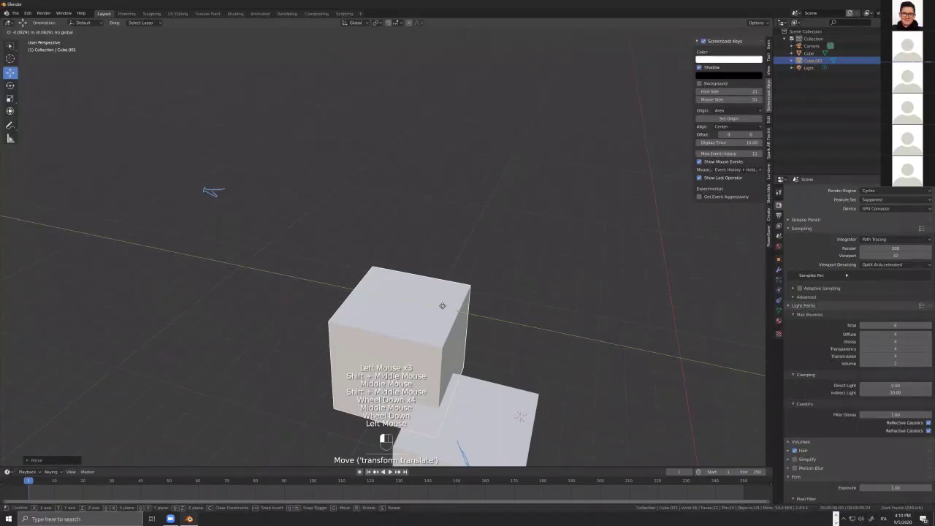
{"action": "left_click_drag", "start_coordinate": [442, 305], "coordinate": [285, 274]}
- Inspect the separated cubes and the second cube's offset origin from the top view and in perspective
{"action": "scroll", "coordinate": [336, 285], "scroll_direction": "up", "scroll_amount": 3}
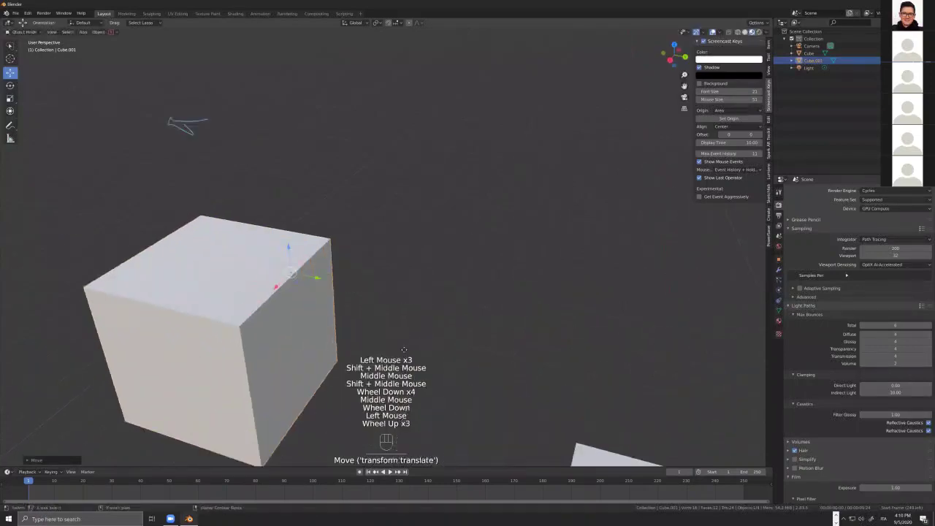
{"action": "scroll", "coordinate": [336, 289], "scroll_direction": "down", "scroll_amount": 4}
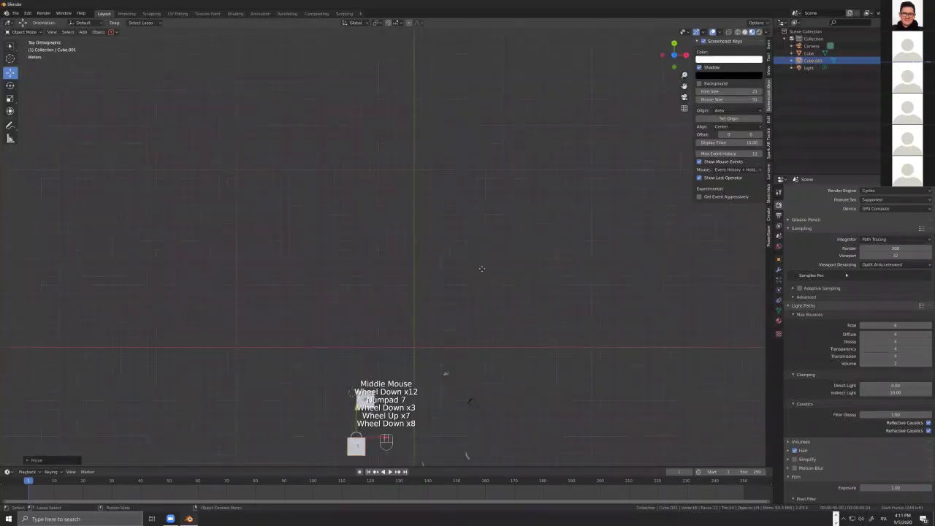
{"action": "middle_click_drag", "start_coordinate": [476, 393], "coordinate": [497, 290], "text": "shift"}
{"action": "scroll", "coordinate": [451, 292], "scroll_direction": "up", "scroll_amount": 1}
{"action": "scroll", "coordinate": [451, 292], "scroll_direction": "up", "scroll_amount": 4}
{"action": "middle_click_drag", "start_coordinate": [409, 356], "coordinate": [445, 263], "text": "shift"}
{"action": "scroll", "coordinate": [445, 263], "scroll_direction": "up", "scroll_amount": 4}
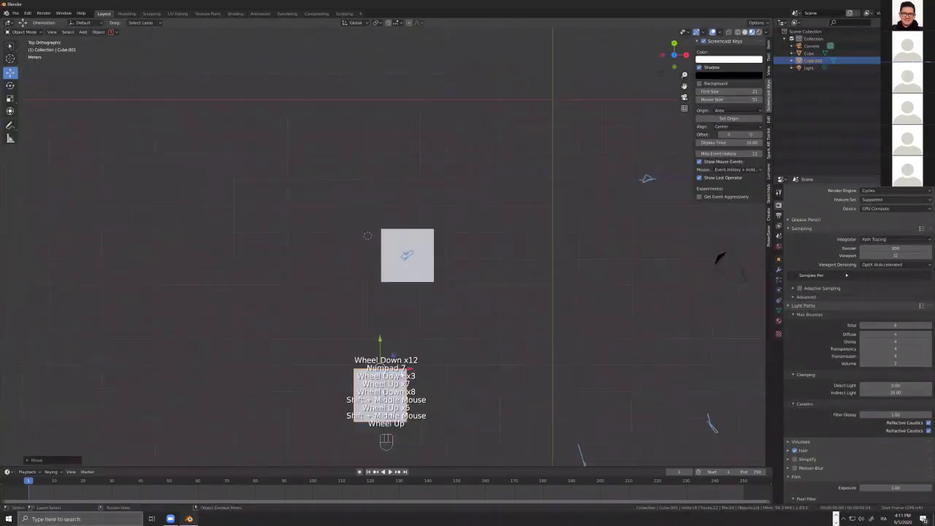
{"action": "scroll", "coordinate": [388, 341], "scroll_direction": "down", "scroll_amount": 1}
{"action": "middle_click_drag", "start_coordinate": [387, 340], "coordinate": [415, 346]}
{"action": "key", "text": "KP_7"}
{"action": "scroll", "coordinate": [507, 281], "scroll_direction": "down", "scroll_amount": 3}
{"action": "scroll", "coordinate": [507, 281], "scroll_direction": "down", "scroll_amount": 1, "text": "shift"}
{"action": "middle_click_drag", "start_coordinate": [507, 281], "coordinate": [431, 387], "text": "shift"}
{"action": "scroll", "coordinate": [431, 391], "scroll_direction": "down", "scroll_amount": 1}
{"action": "scroll", "coordinate": [409, 392], "scroll_direction": "up", "scroll_amount": 3}
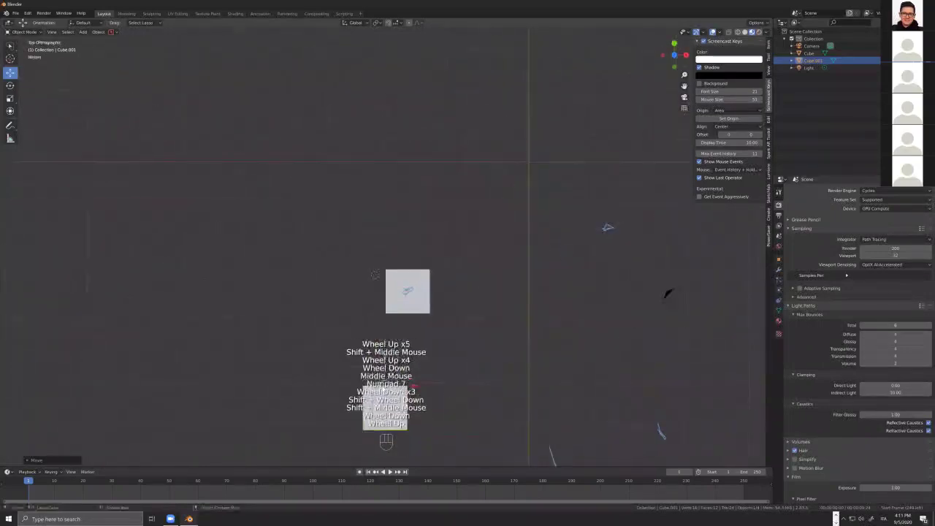
{"action": "scroll", "coordinate": [358, 381], "scroll_direction": "up", "scroll_amount": 3}
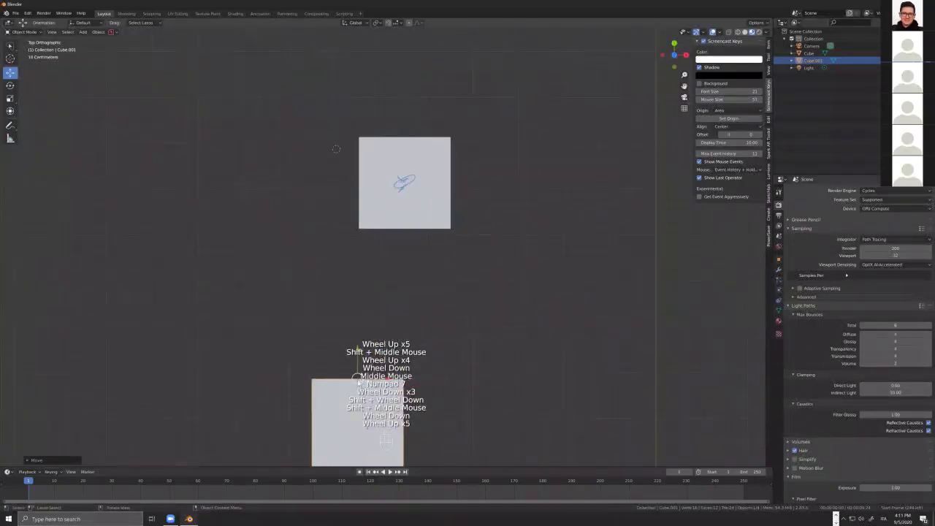
{"action": "scroll", "coordinate": [358, 380], "scroll_direction": "up", "scroll_amount": 6}
{"action": "scroll", "coordinate": [442, 379], "scroll_direction": "down", "scroll_amount": 4}
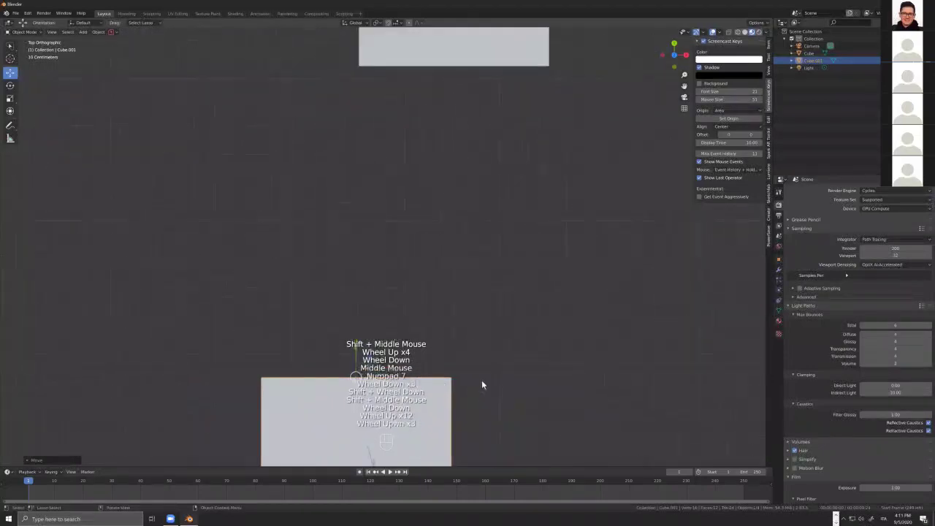
{"action": "scroll", "coordinate": [434, 382], "scroll_direction": "down", "scroll_amount": 3}
{"action": "middle_click_drag", "start_coordinate": [420, 362], "coordinate": [508, 307]}
{"action": "middle_click_drag", "start_coordinate": [529, 235], "coordinate": [530, 240], "text": "shift"}
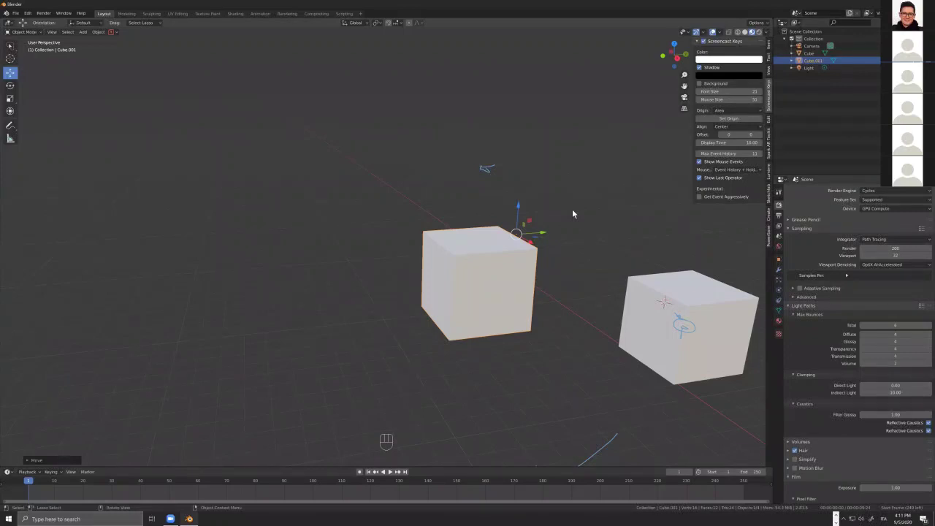
- Turn on the origins-only transform option and move the second cube's origin freely to a point above its geometry
{"action": "key", "text": "q"}
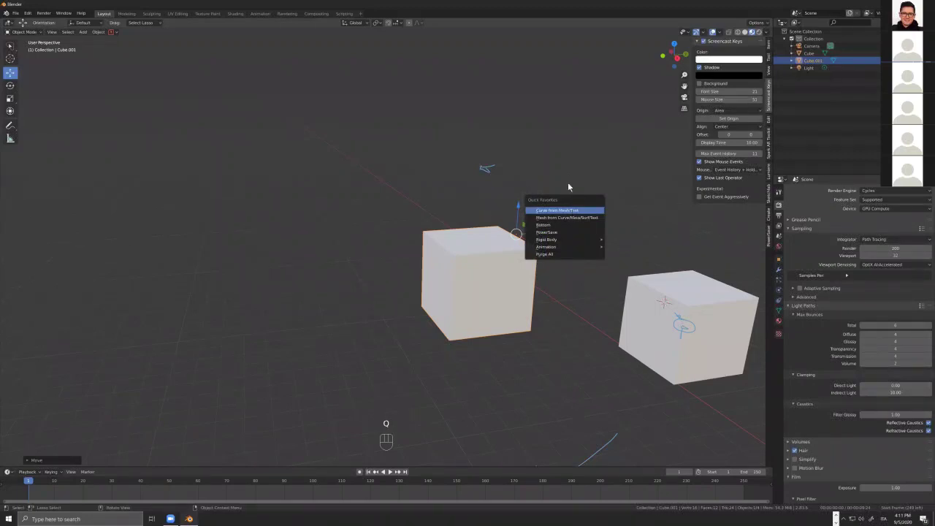
{"action": "left_click", "coordinate": [545, 225]}
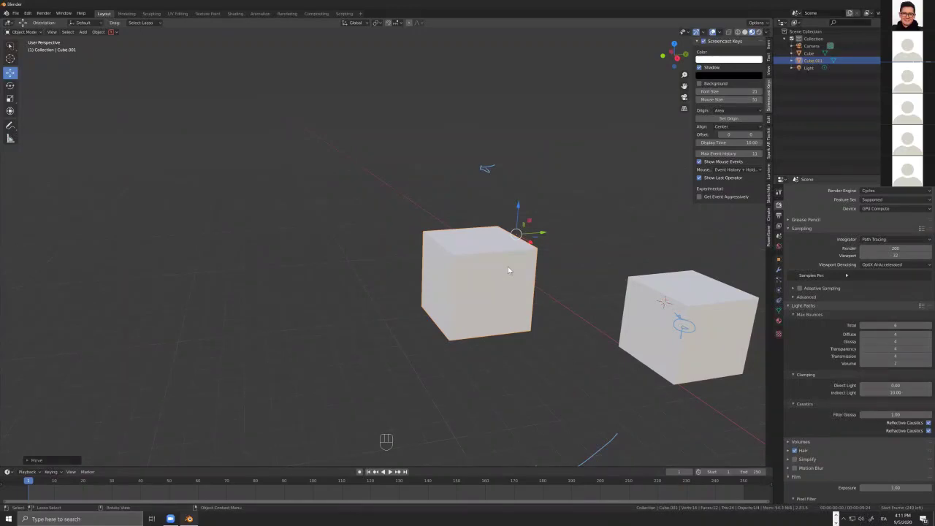
{"action": "scroll", "coordinate": [508, 271], "scroll_direction": "up", "scroll_amount": 5}
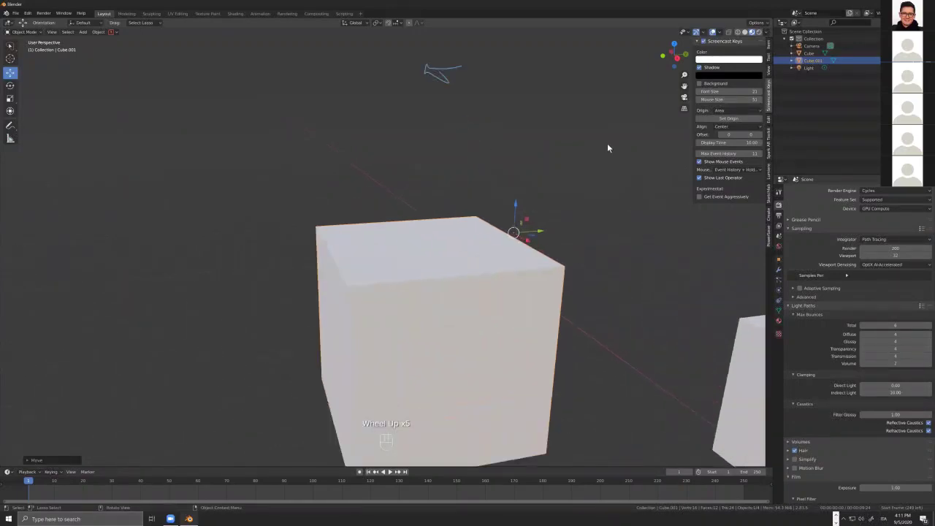
{"action": "left_click", "coordinate": [757, 22]}
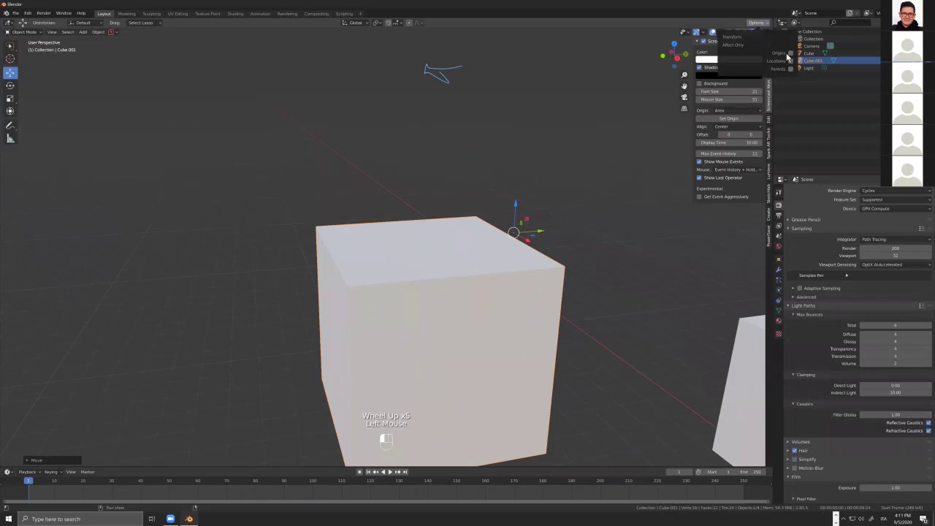
{"action": "left_click", "coordinate": [389, 268]}
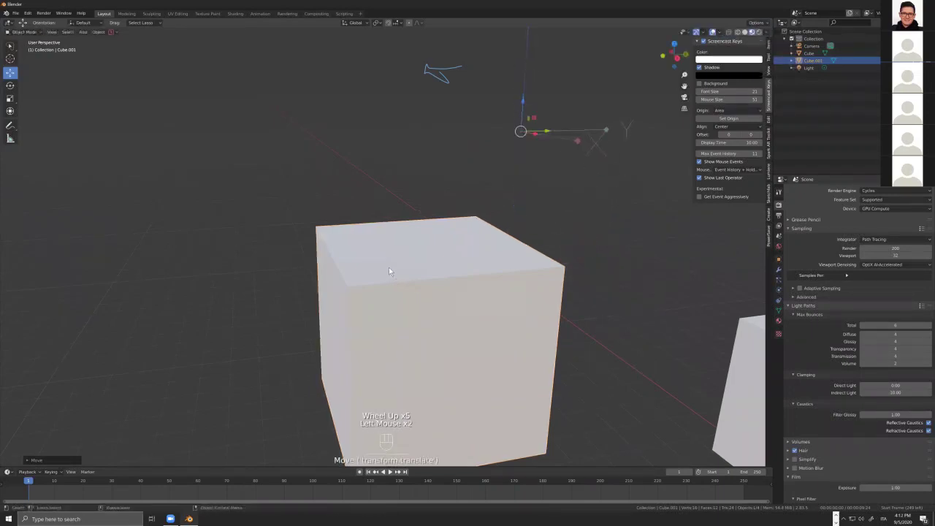
{"action": "left_click", "coordinate": [389, 272]}
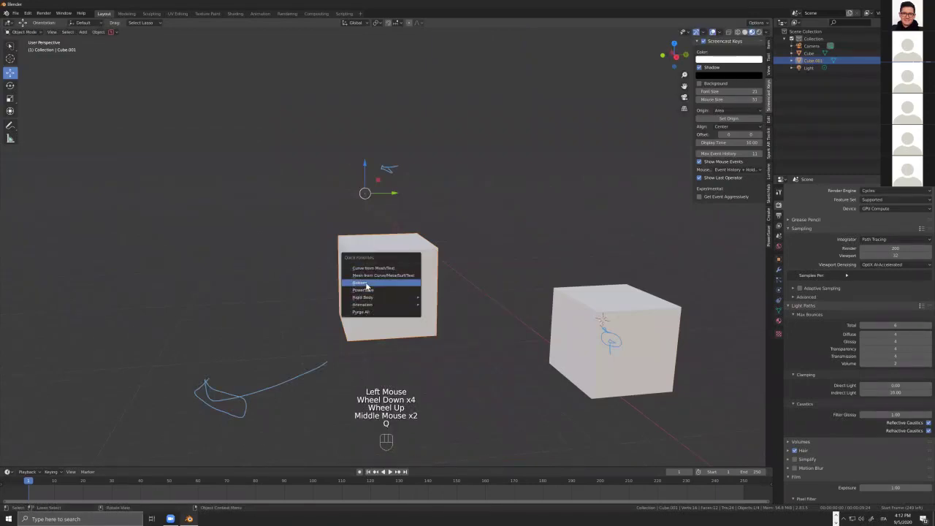
- Set the second cube's pivot point to its bottom and check the origin's placement from below
{"action": "left_click", "coordinate": [366, 283]}
{"action": "scroll", "coordinate": [416, 314], "scroll_direction": "down", "scroll_amount": 1}
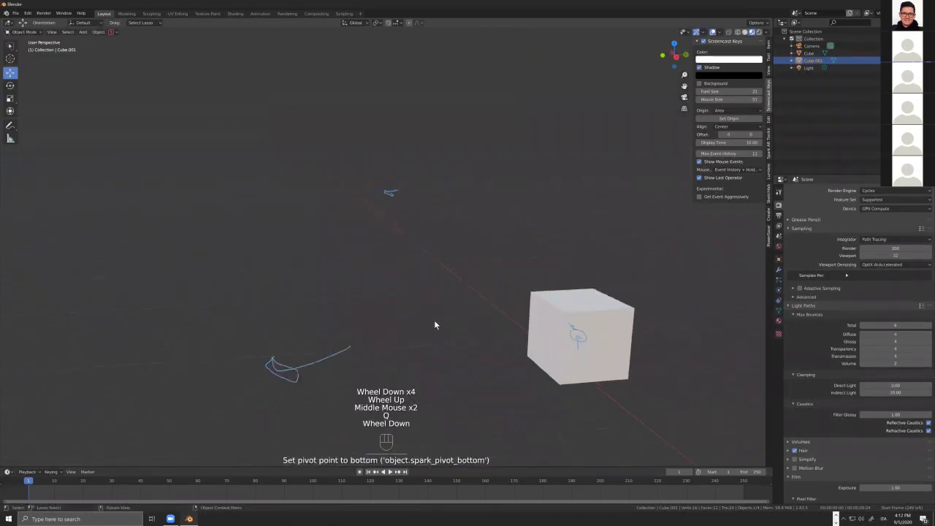
{"action": "scroll", "coordinate": [460, 351], "scroll_direction": "down", "scroll_amount": 8}
{"action": "scroll", "coordinate": [507, 347], "scroll_direction": "up", "scroll_amount": 8}
{"action": "scroll", "coordinate": [497, 307], "scroll_direction": "up", "scroll_amount": 4}
{"action": "middle_click_drag", "start_coordinate": [486, 278], "coordinate": [464, 170]}
{"action": "scroll", "coordinate": [439, 183], "scroll_direction": "up", "scroll_amount": 4}
{"action": "middle_click_drag", "start_coordinate": [423, 196], "coordinate": [519, 239]}
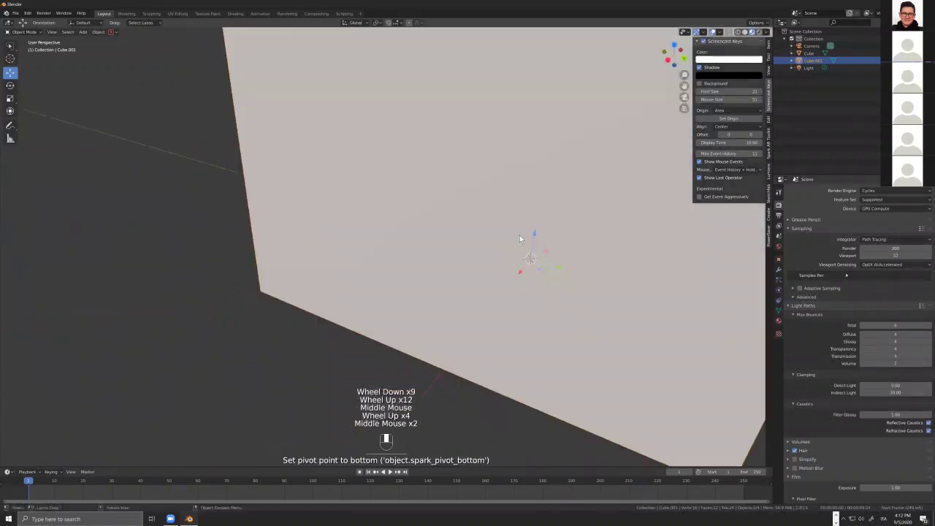
{"action": "scroll", "coordinate": [509, 349], "scroll_direction": "down", "scroll_amount": 4}
{"action": "scroll", "coordinate": [511, 344], "scroll_direction": "up", "scroll_amount": 4}
{"action": "middle_click_drag", "start_coordinate": [510, 349], "coordinate": [507, 412]}
{"action": "scroll", "coordinate": [511, 349], "scroll_direction": "down", "scroll_amount": 2}
{"action": "scroll", "coordinate": [511, 351], "scroll_direction": "down", "scroll_amount": 1}
{"action": "scroll", "coordinate": [515, 352], "scroll_direction": "down", "scroll_amount": 1}
{"action": "scroll", "coordinate": [518, 353], "scroll_direction": "up", "scroll_amount": 3}
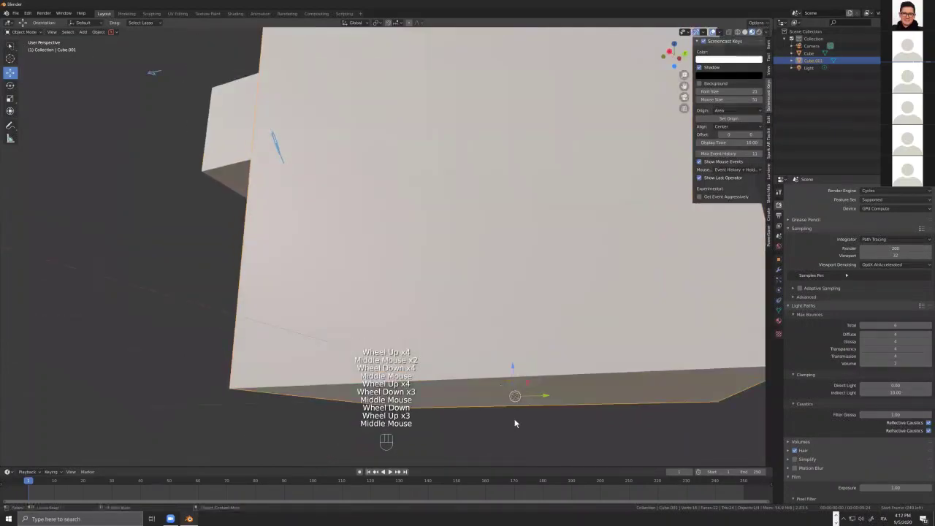
- Scale the second cube down uniformly to a small fraction of its size about its bottom pivot
{"action": "scroll", "coordinate": [514, 427], "scroll_direction": "down", "scroll_amount": 5}
{"action": "middle_click_drag", "start_coordinate": [558, 378], "coordinate": [686, 374]}
{"action": "key", "text": "s"}
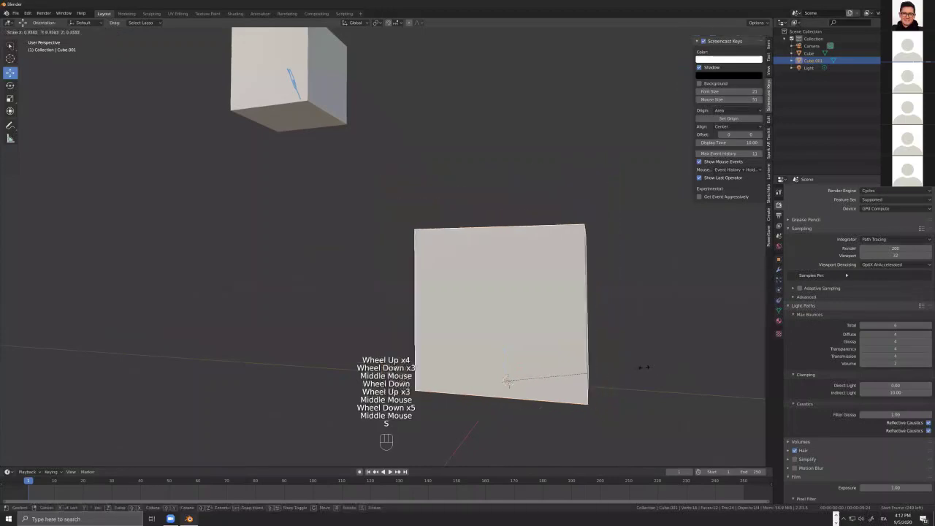
{"action": "left_click", "coordinate": [531, 381]}
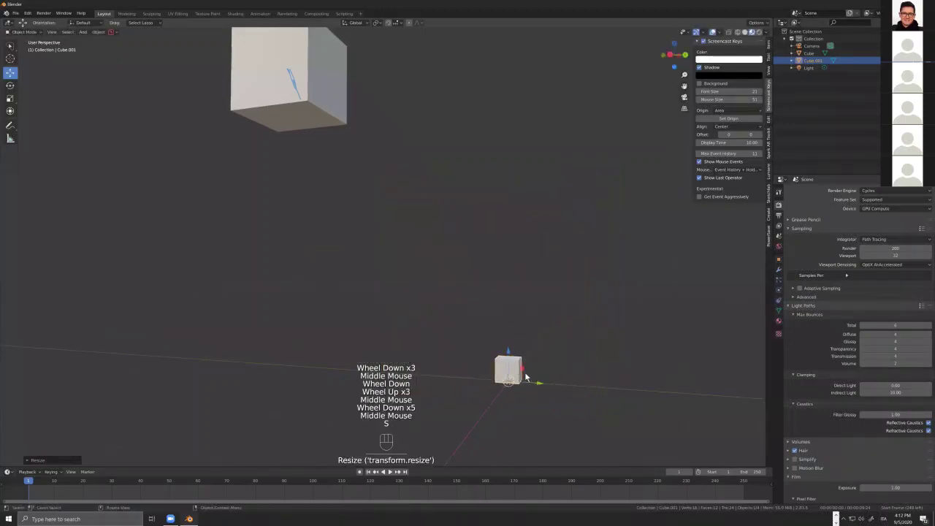
- Reapply the bottom pivot point to the scaled-down cube and inspect its origin up close
{"action": "key", "text": "q"}
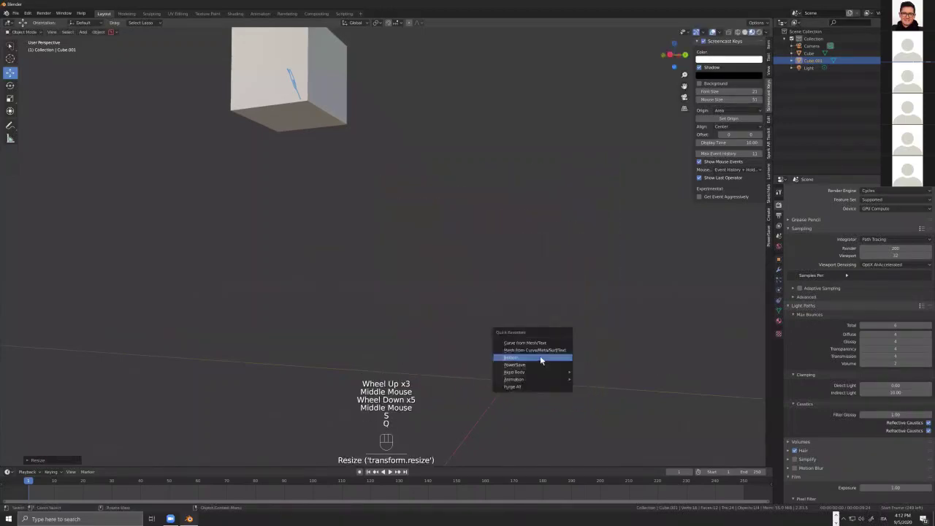
{"action": "left_click", "coordinate": [540, 358]}
{"action": "scroll", "coordinate": [504, 382], "scroll_direction": "up", "scroll_amount": 7}
{"action": "scroll", "coordinate": [503, 383], "scroll_direction": "up", "scroll_amount": 3}
{"action": "middle_click_drag", "start_coordinate": [486, 383], "coordinate": [478, 395]}
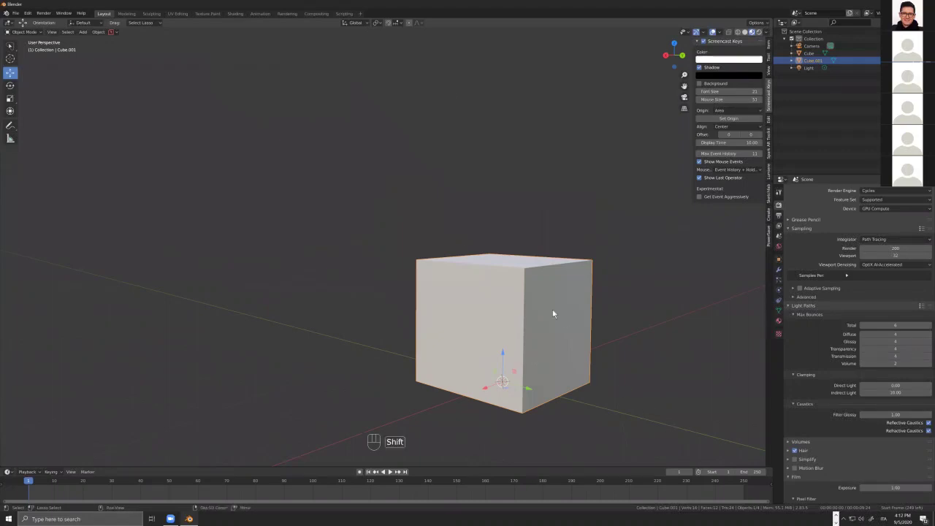
{"action": "middle_click_drag", "start_coordinate": [540, 371], "coordinate": [506, 305], "text": "shift"}
{"action": "scroll", "coordinate": [506, 305], "scroll_direction": "up", "scroll_amount": 3}
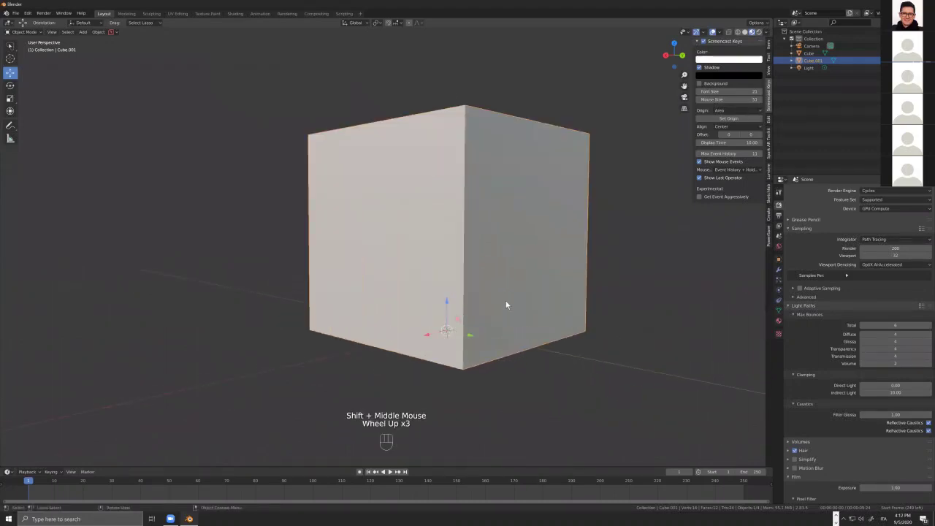
- Delete the scaled-down cube and undo the deletion
{"action": "key", "text": "x"}
{"action": "key", "text": "ctrl+z"}
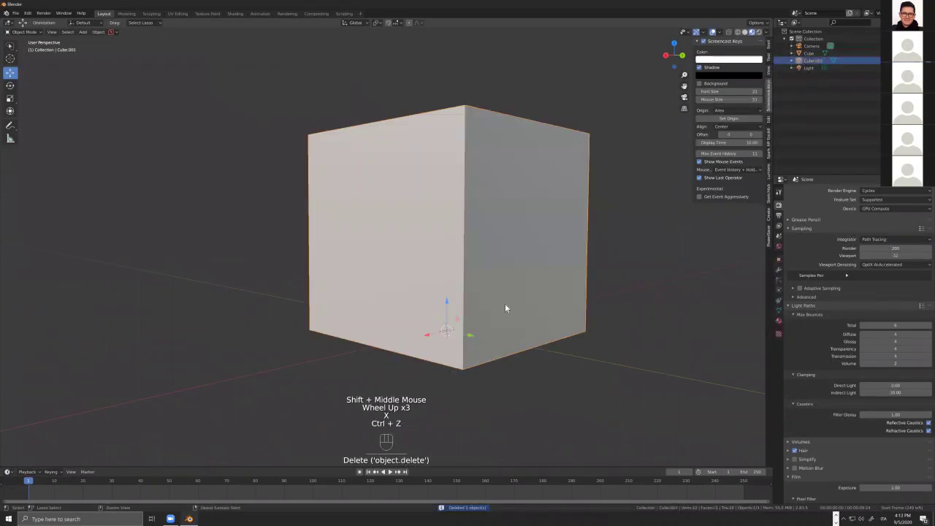
{"action": "key", "text": "ctrl+z"}
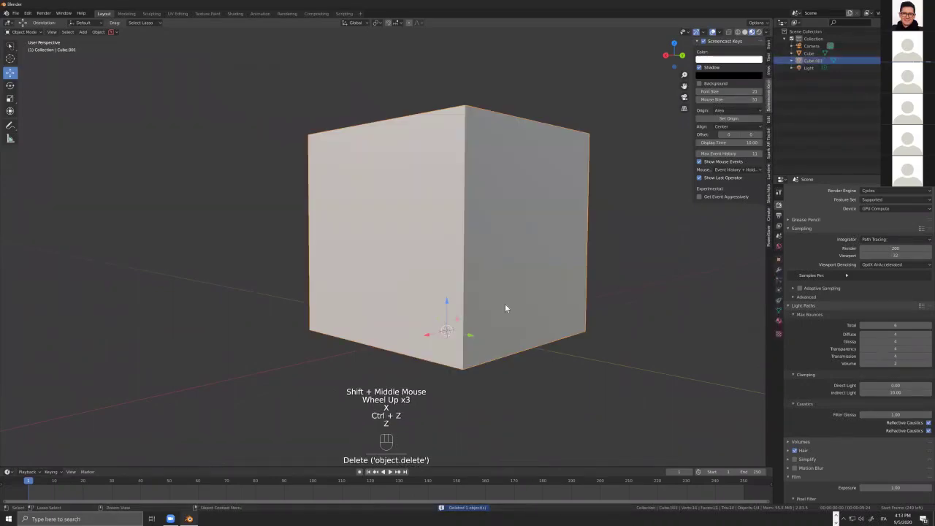
{"action": "key", "text": "x"}
{"action": "key", "text": "x"}
{"action": "key", "text": "ctrl+z"}
{"action": "key", "text": "ctrl+z"}
{"action": "key", "text": "ctrl+z"}
{"action": "key", "text": "ctrl+z"}
{"action": "key", "text": "ctrl+z"}
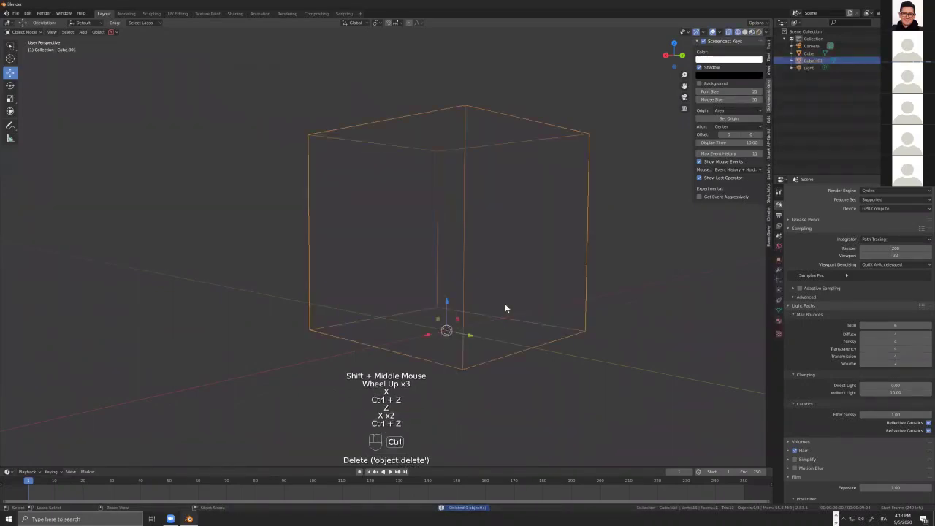
- Change the viewport to solid shading and undo the recent edits back to before the second cube's bottom pivot was set
{"action": "key", "text": "alt+z"}
{"action": "key", "text": "z"}
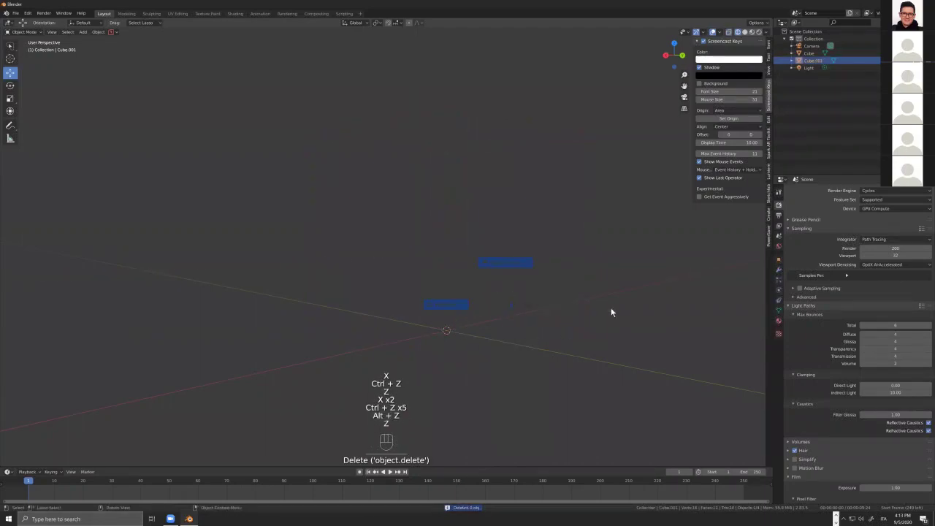
{"action": "key", "text": "ctrl+z"}
{"action": "key", "text": "ctrl+z"}
{"action": "key", "text": "ctrl+z"}
{"action": "key", "text": "ctrl+z"}
{"action": "key", "text": "ctrl+z"}
{"action": "key", "text": "ctrl+z"}
{"action": "key", "text": "ctrl+z"}
{"action": "key", "text": "ctrl+z"}
{"action": "key", "text": "ctrl+z"}
{"action": "key", "text": "ctrl+z"}
{"action": "key", "text": "ctrl+z"}
{"action": "key", "text": "ctrl+z"}
{"action": "key", "text": "ctrl+z"}
{"action": "key", "text": "ctrl+z"}
{"action": "key", "text": "ctrl+z"}
{"action": "key", "text": "ctrl+z"}
{"action": "key", "text": "ctrl+z"}
{"action": "key", "text": "ctrl+z"}
{"action": "key", "text": "ctrl+z"}
{"action": "key", "text": "ctrl+z"}
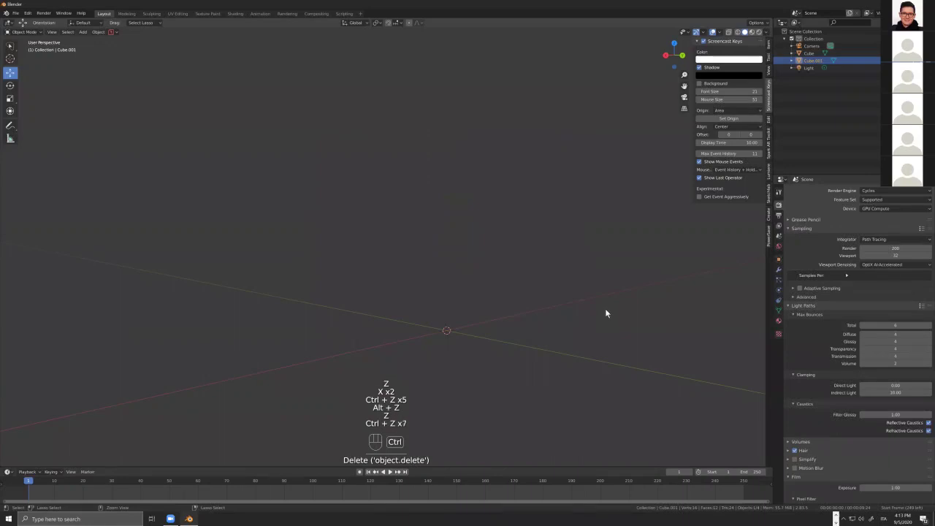
- Locate the second cube by selecting Cube.001, revealing hidden objects and framing the selection
{"action": "scroll", "coordinate": [574, 314], "scroll_direction": "down", "scroll_amount": 4}
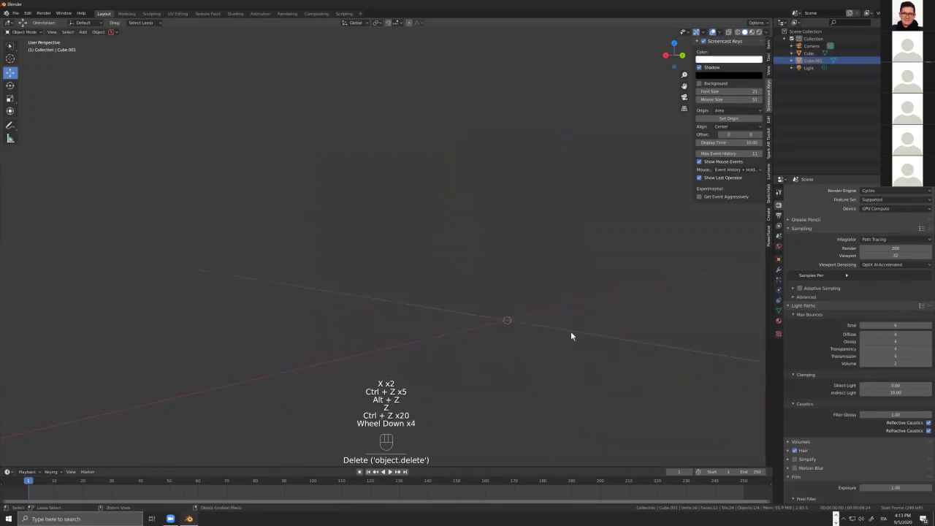
{"action": "middle_click_drag", "start_coordinate": [571, 333], "coordinate": [576, 319]}
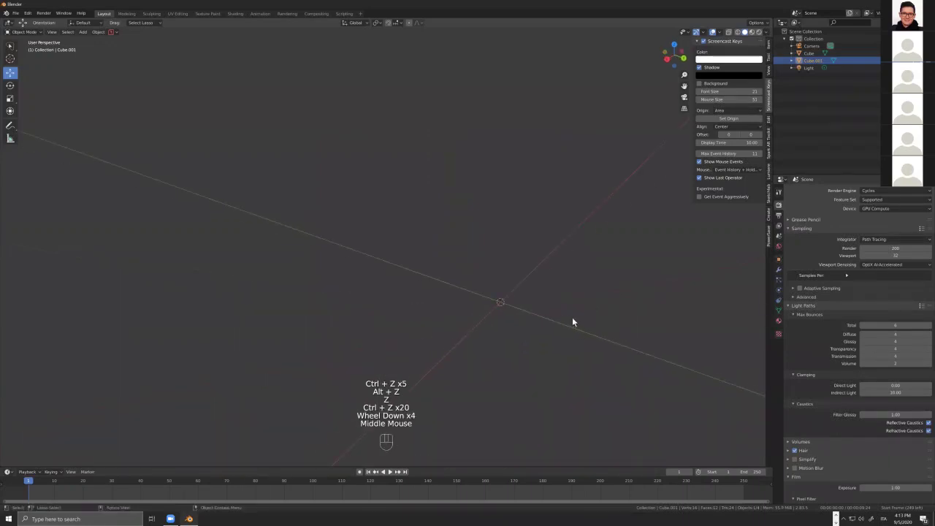
{"action": "left_click", "coordinate": [859, 61]}
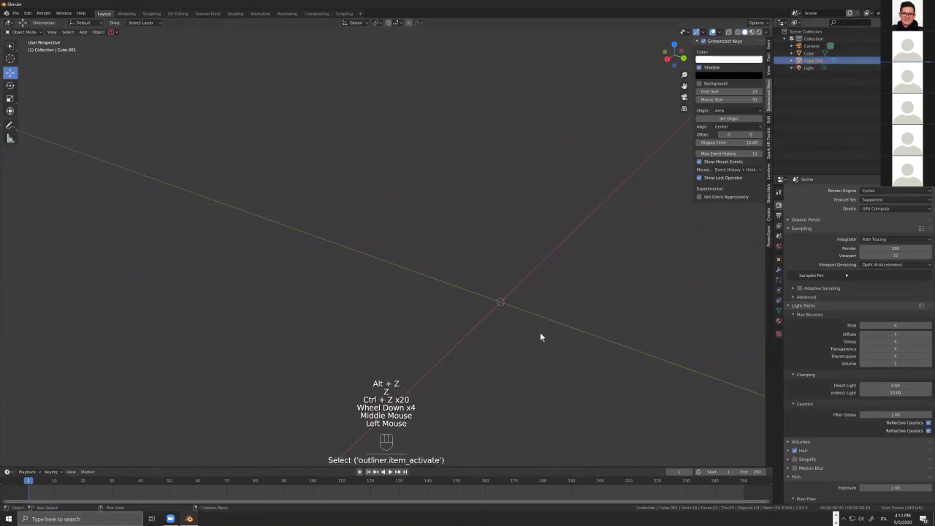
{"action": "key", "text": "alt+h"}
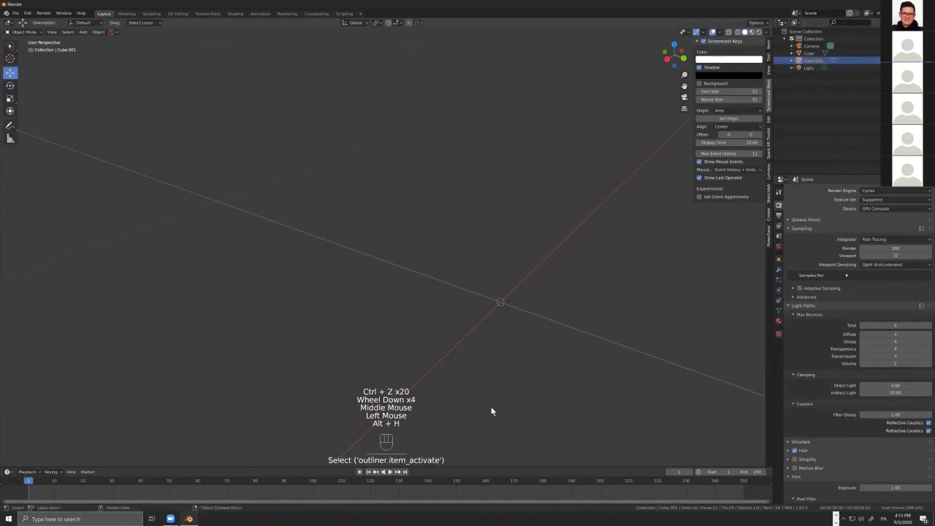
{"action": "key", "text": "z"}
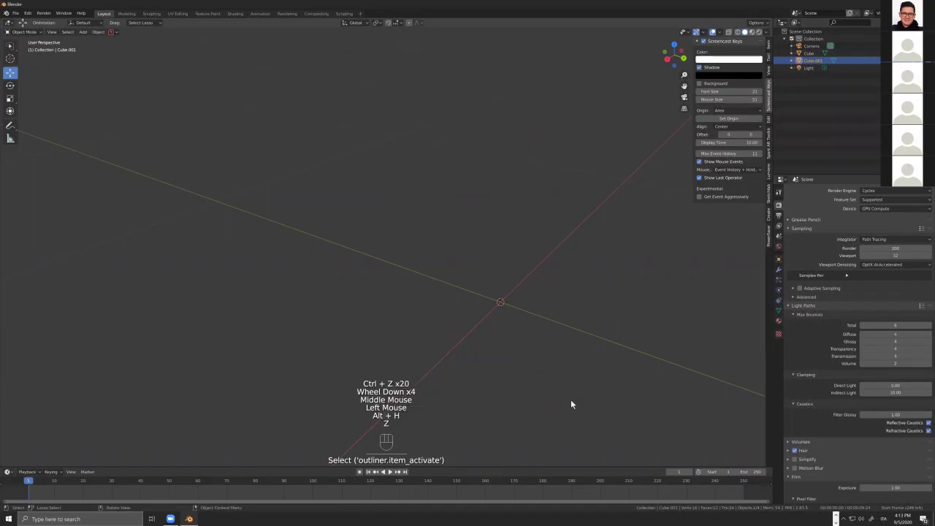
{"action": "key", "text": "KP_Decimal"}
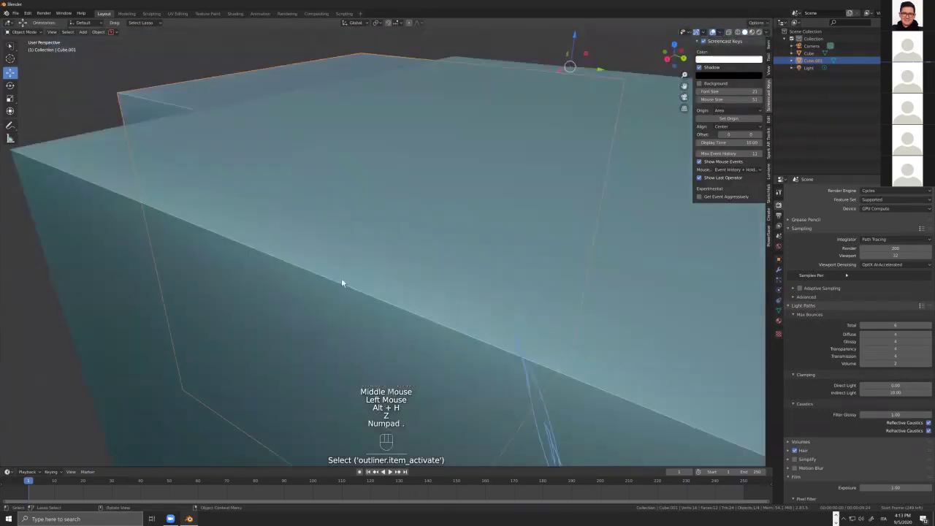
{"action": "scroll", "coordinate": [320, 285], "scroll_direction": "down", "scroll_amount": 2}
{"action": "scroll", "coordinate": [366, 286], "scroll_direction": "down", "scroll_amount": 4}
- Select both cubes and delete them from the scene
{"action": "middle_click_drag", "start_coordinate": [435, 287], "coordinate": [590, 255]}
{"action": "scroll", "coordinate": [420, 284], "scroll_direction": "down", "scroll_amount": 4}
{"action": "left_click", "coordinate": [591, 256]}
{"action": "left_click", "coordinate": [620, 302], "text": "shift"}
{"action": "key", "text": "x"}
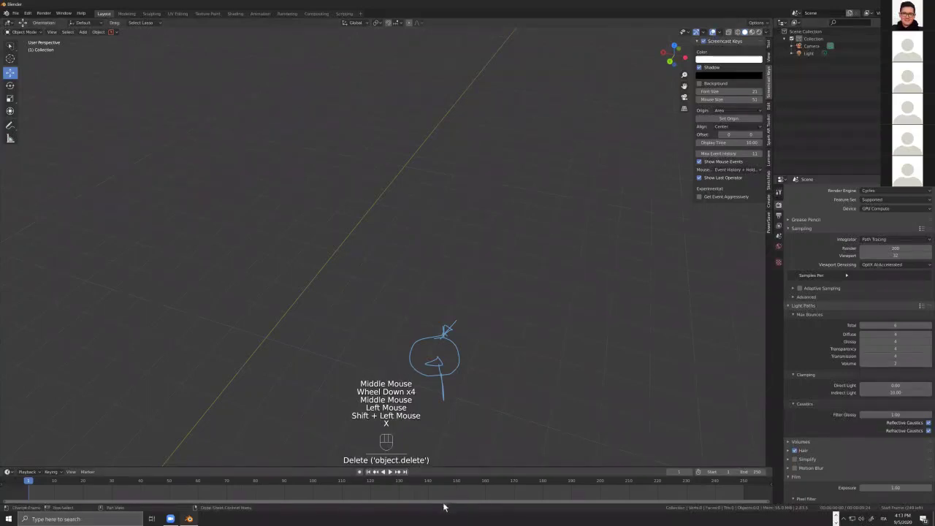
- Erase all the blue freehand annotation strokes from the scene
{"action": "middle_click_drag", "start_coordinate": [488, 350], "coordinate": [478, 361]}
{"action": "scroll", "coordinate": [479, 361], "scroll_direction": "down", "scroll_amount": 2}
{"action": "scroll", "coordinate": [478, 361], "scroll_direction": "up", "scroll_amount": 1}
{"action": "key", "text": "d"}
{"action": "mouse_move", "coordinate": [412, 362]}
{"action": "right_mouse_down"}
{"action": "mouse_move", "coordinate": [438, 387]}
{"action": "mouse_move", "coordinate": [444, 418]}
{"action": "mouse_move", "coordinate": [399, 231]}
{"action": "right_mouse_up"}
{"action": "key", "text": "d"}
{"action": "scroll", "coordinate": [171, 102], "scroll_direction": "down", "scroll_amount": 4}
{"action": "scroll", "coordinate": [187, 95], "scroll_direction": "up", "scroll_amount": 5}
{"action": "key", "text": "d"}
{"action": "right_click_drag", "start_coordinate": [157, 96], "coordinate": [191, 99]}
{"action": "key", "text": "d"}
{"action": "scroll", "coordinate": [421, 62], "scroll_direction": "down", "scroll_amount": 4}
{"action": "key", "text": "d"}
{"action": "right_click_drag", "start_coordinate": [421, 63], "coordinate": [448, 299]}
{"action": "key", "text": "d"}
{"action": "key", "text": "d"}
{"action": "scroll", "coordinate": [449, 300], "scroll_direction": "down", "scroll_amount": 4}
{"action": "scroll", "coordinate": [306, 289], "scroll_direction": "down", "scroll_amount": 1}
{"action": "key", "text": "d"}
{"action": "mouse_move", "coordinate": [175, 293]}
{"action": "right_mouse_down"}
{"action": "mouse_move", "coordinate": [192, 268]}
{"action": "mouse_move", "coordinate": [344, 295]}
{"action": "right_mouse_up"}
{"action": "key", "text": "d"}
{"action": "key", "text": "d"}
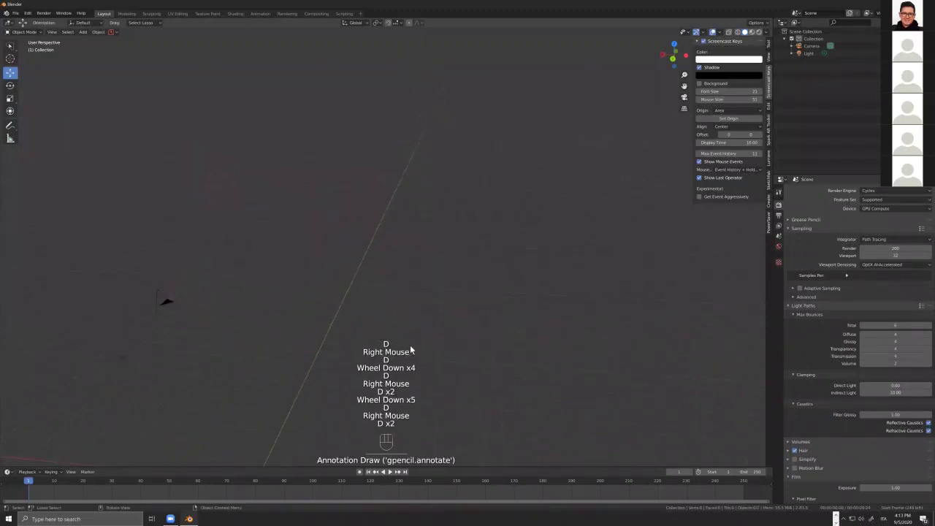
- Add a new cube at the world origin and make four duplicates of it spread around the scene
{"action": "scroll", "coordinate": [357, 376], "scroll_direction": "down", "scroll_amount": 7}
{"action": "scroll", "coordinate": [454, 375], "scroll_direction": "up", "scroll_amount": 3}
{"action": "middle_click_drag", "start_coordinate": [358, 376], "coordinate": [459, 378]}
{"action": "scroll", "coordinate": [529, 382], "scroll_direction": "down", "scroll_amount": 5}
{"action": "middle_click_drag", "start_coordinate": [529, 381], "coordinate": [548, 373]}
{"action": "scroll", "coordinate": [541, 394], "scroll_direction": "down", "scroll_amount": 4}
{"action": "key", "text": "shift+a"}
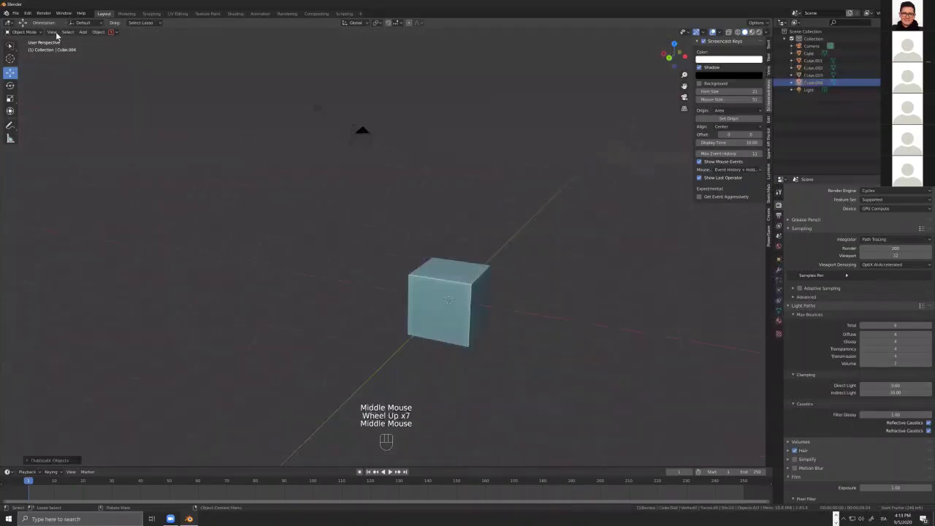
- Sketch an annotation arrow in the empty area beside the cube and frame the selected duplicate, Cube.004, in the view
{"action": "left_click", "coordinate": [52, 31]}
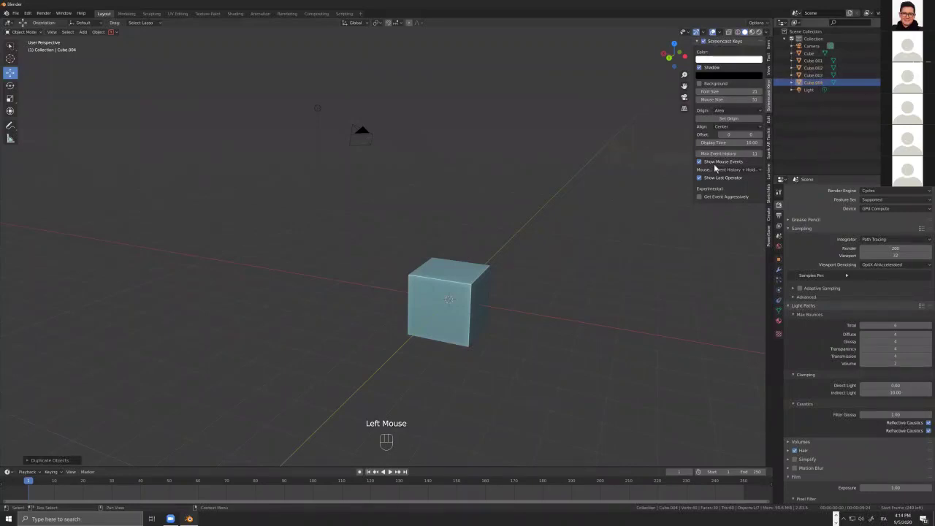
{"action": "mouse_move", "coordinate": [539, 151]}
{"action": "left_mouse_down"}
{"action": "mouse_move", "coordinate": [630, 141]}
{"action": "mouse_move", "coordinate": [658, 149]}
{"action": "left_mouse_up"}
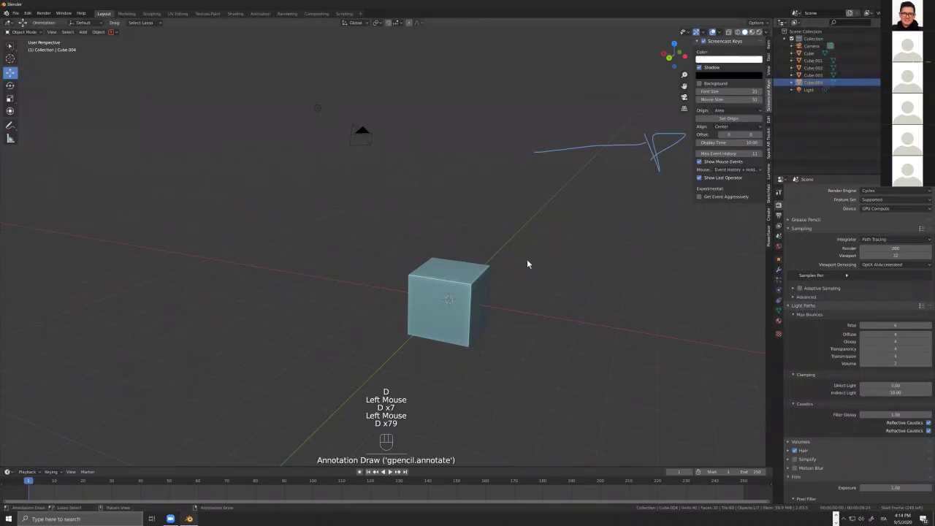
{"action": "left_click", "coordinate": [51, 32]}
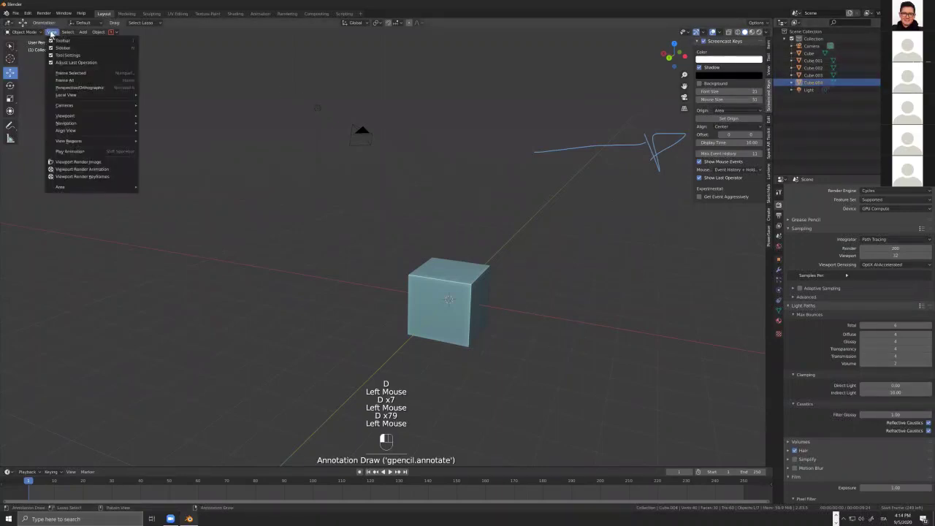
{"action": "key", "text": "KP_Decimal"}
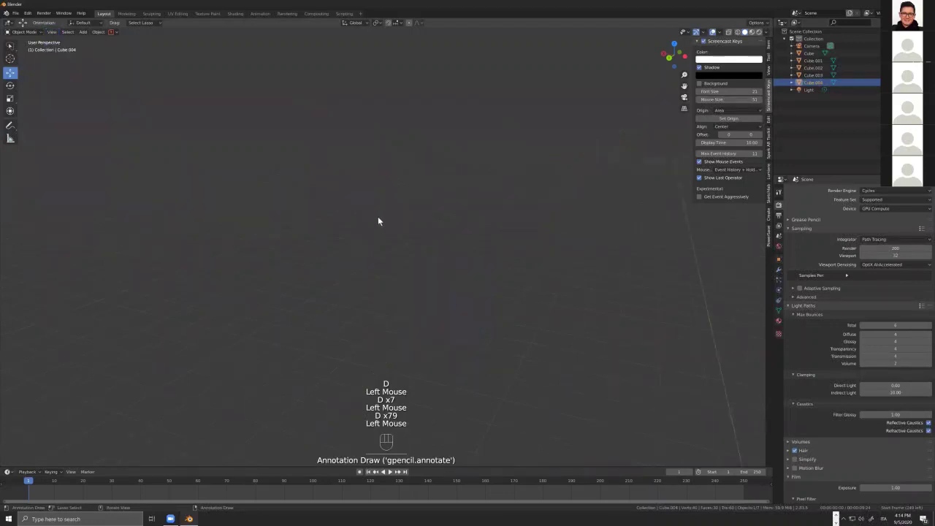
{"action": "scroll", "coordinate": [387, 247], "scroll_direction": "down", "scroll_amount": 5}
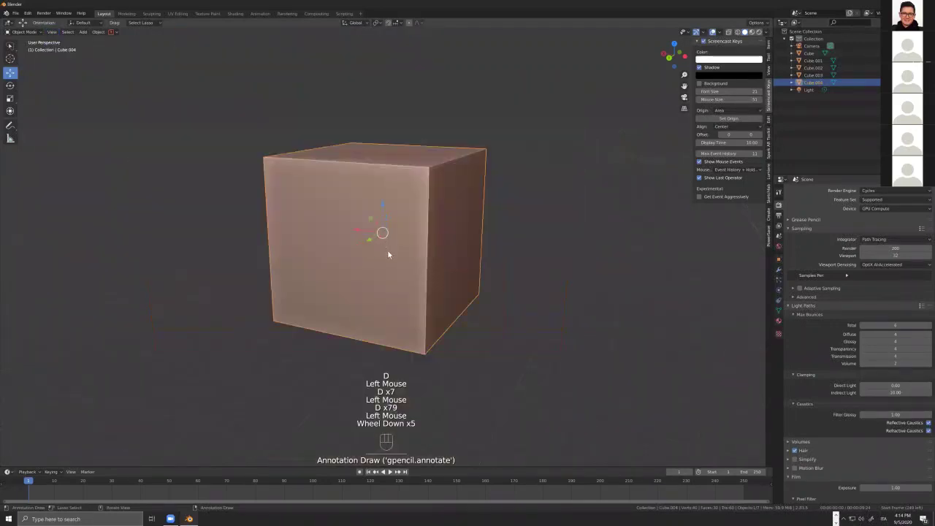
{"action": "middle_click_drag", "start_coordinate": [434, 244], "coordinate": [463, 295]}
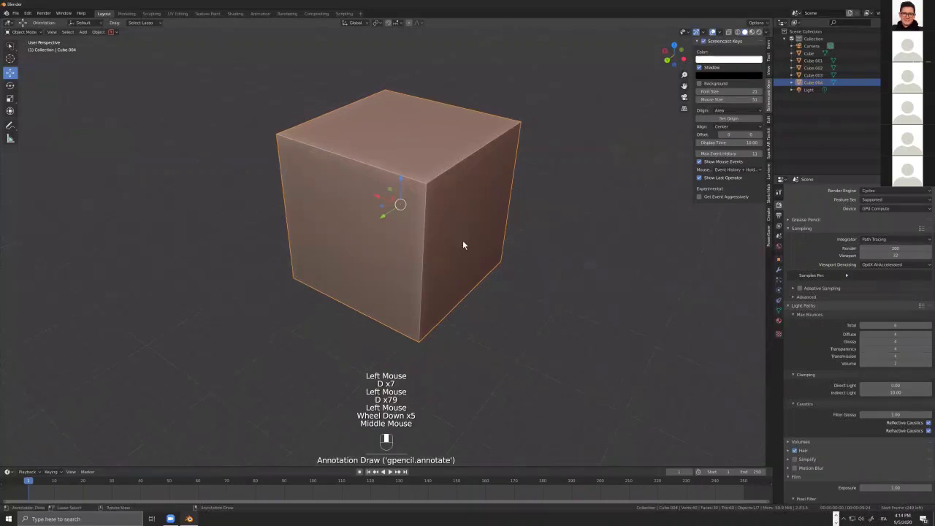
- Set the pivot point of the selected Cube.004 to its bottom
{"action": "scroll", "coordinate": [463, 242], "scroll_direction": "down", "scroll_amount": 5}
{"action": "scroll", "coordinate": [464, 251], "scroll_direction": "down", "scroll_amount": 4}
{"action": "middle_click_drag", "start_coordinate": [464, 251], "coordinate": [537, 235]}
{"action": "scroll", "coordinate": [492, 230], "scroll_direction": "up", "scroll_amount": 4}
{"action": "scroll", "coordinate": [502, 249], "scroll_direction": "down", "scroll_amount": 4}
{"action": "key", "text": "q"}
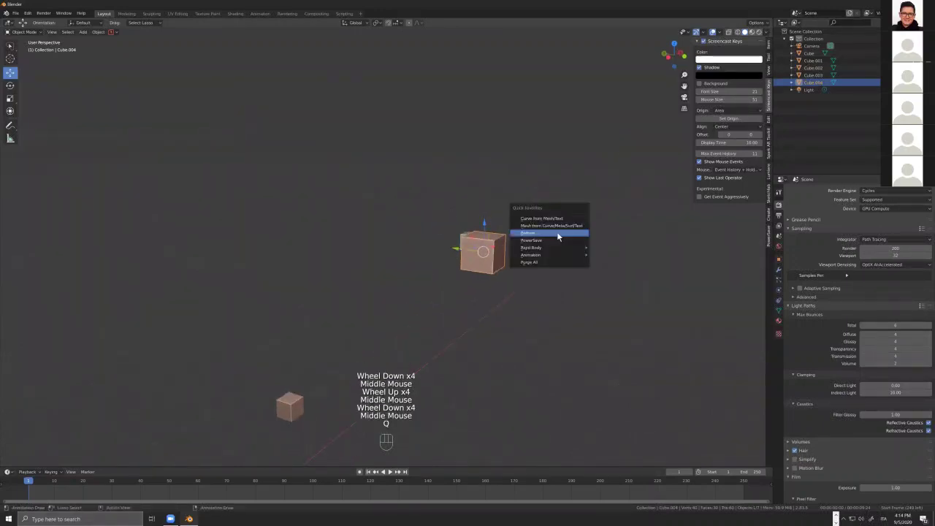
{"action": "left_click", "coordinate": [558, 233]}
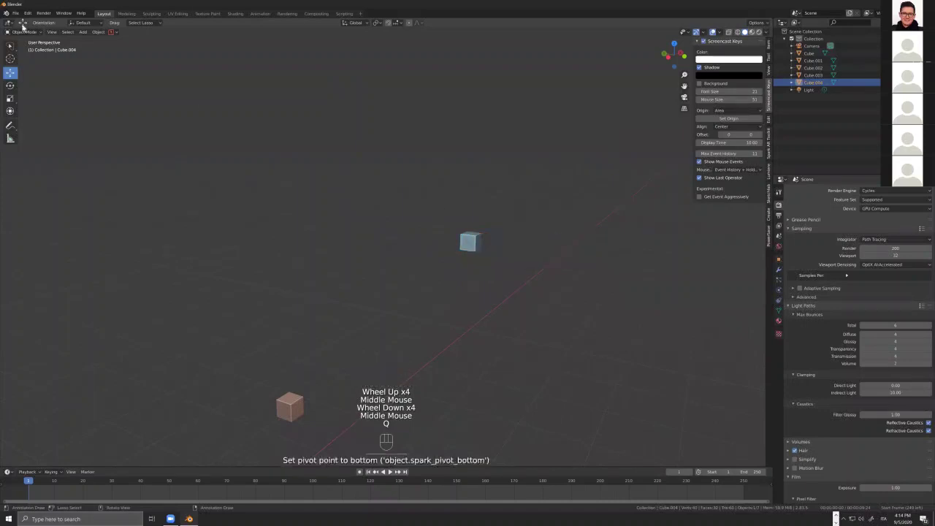
- Frame the selected Cube.004 in the view and inspect it from a wider angle
{"action": "left_click", "coordinate": [57, 33]}
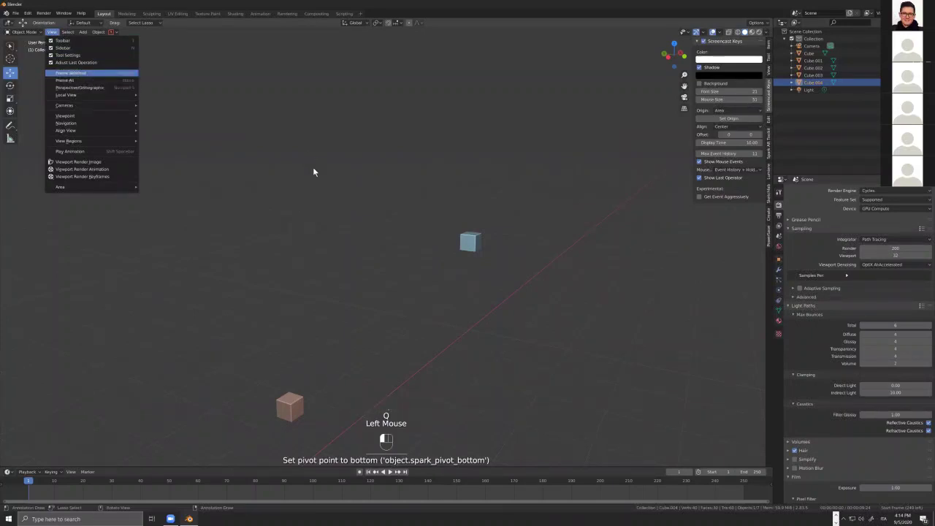
{"action": "key", "text": "Return"}
{"action": "scroll", "coordinate": [424, 261], "scroll_direction": "down", "scroll_amount": 4}
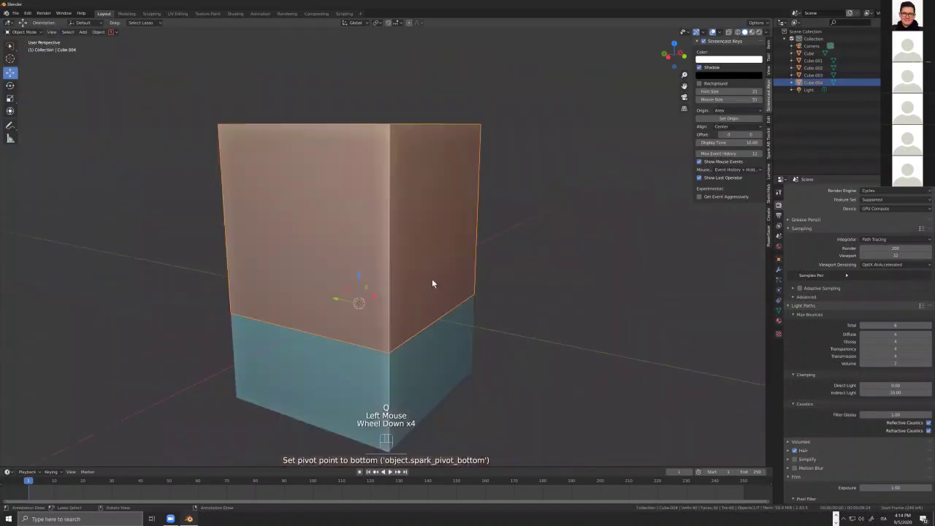
{"action": "scroll", "coordinate": [436, 268], "scroll_direction": "down", "scroll_amount": 1}
{"action": "middle_click_drag", "start_coordinate": [436, 268], "coordinate": [474, 249]}
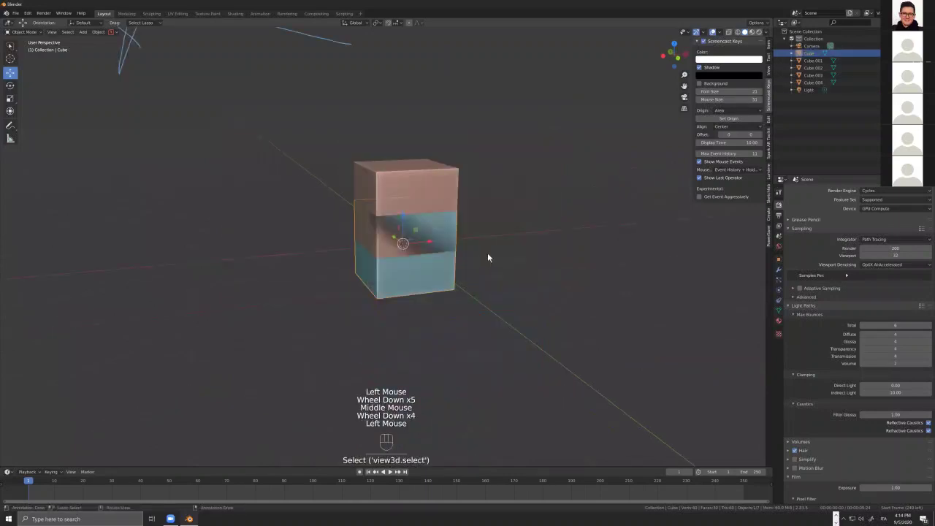
- Select every object in the scene and delete them all
{"action": "scroll", "coordinate": [483, 248], "scroll_direction": "down", "scroll_amount": 5}
{"action": "middle_click", "coordinate": [480, 244]}
{"action": "key", "text": "a"}
{"action": "key", "text": "x"}
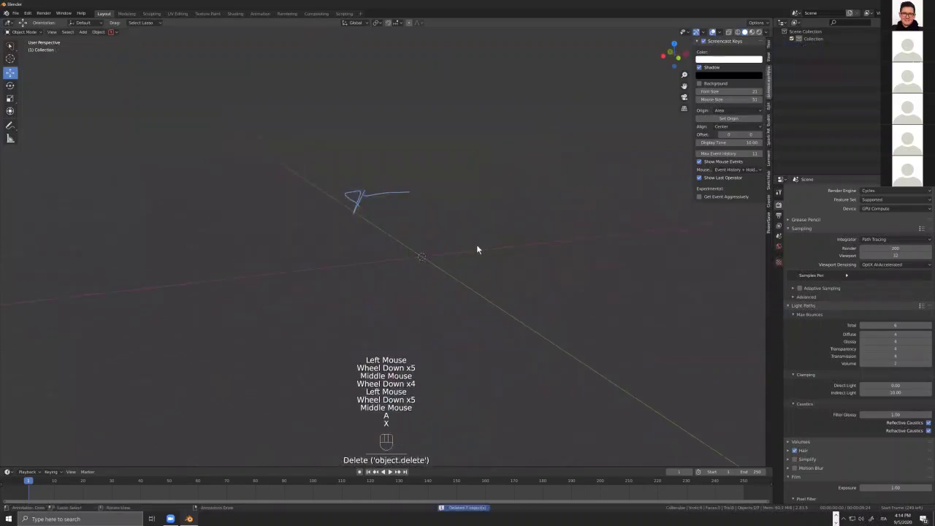
{"action": "key", "text": "a"}
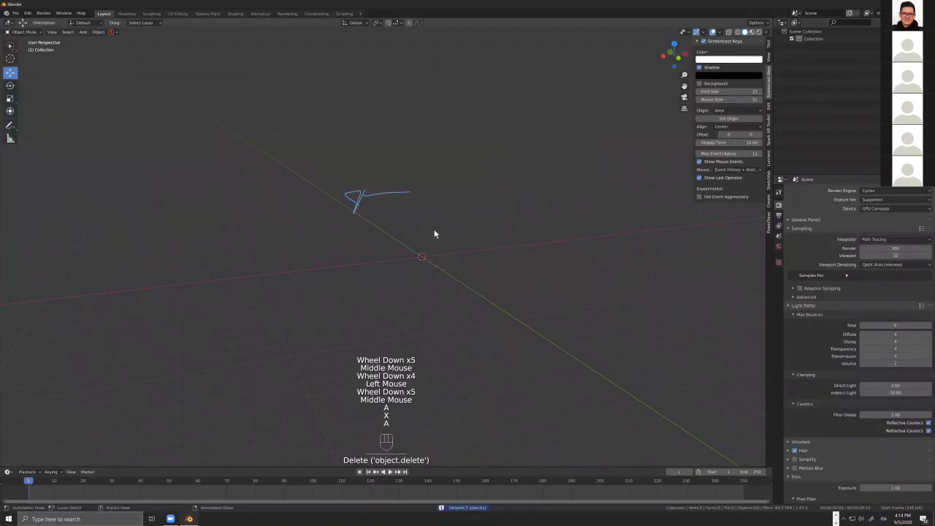
- Undo the deletion of the objects, and demonstrate selecting and deselecting everything
{"action": "scroll", "coordinate": [438, 230], "scroll_direction": "up", "scroll_amount": 2}
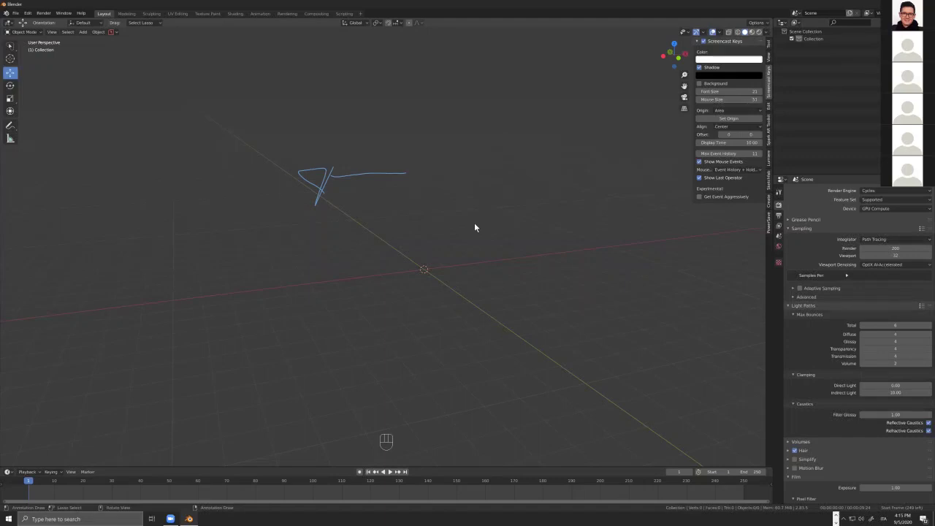
{"action": "key", "text": "ctrl+z"}
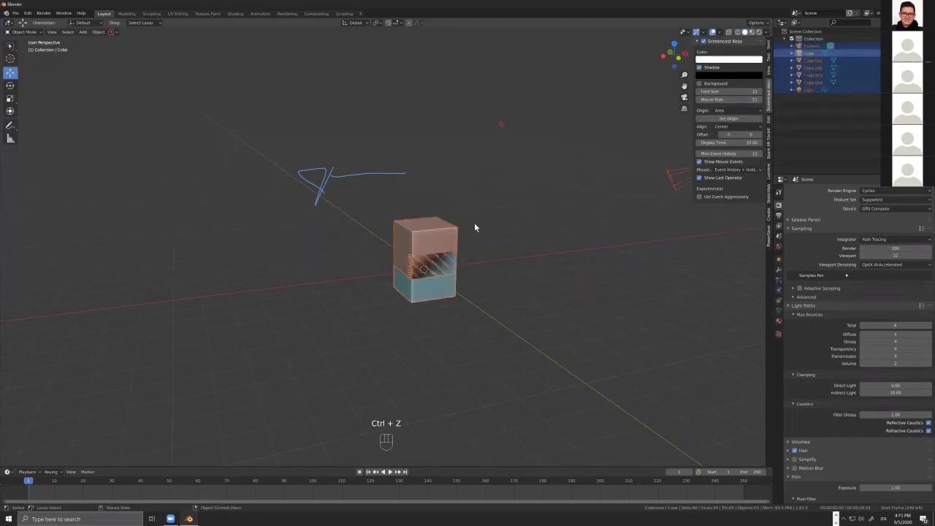
{"action": "key", "text": "a"}
{"action": "key", "text": "alt"}
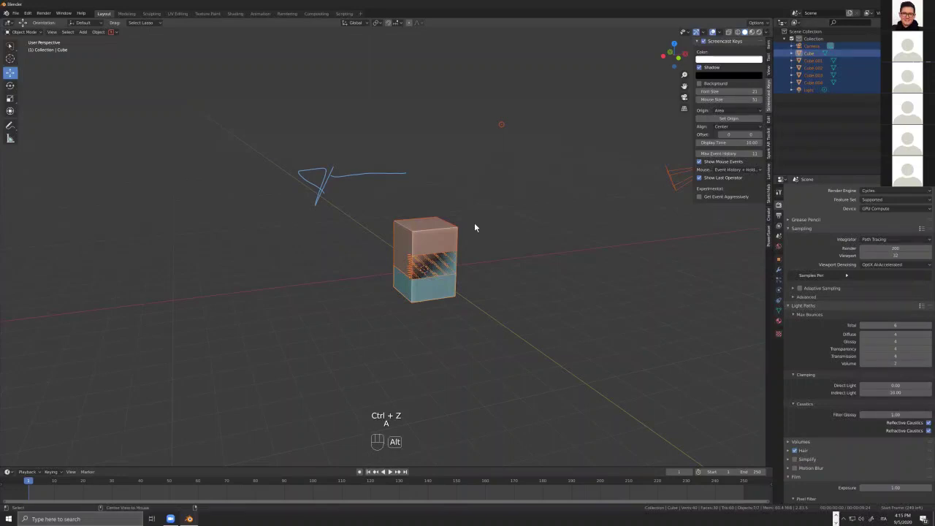
{"action": "key", "text": "alt+a"}
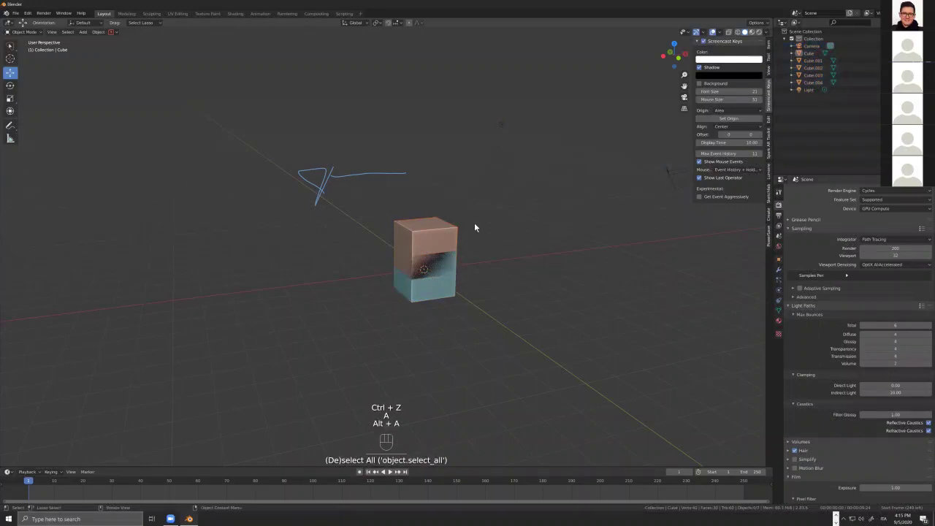
- Select and delete all objects again, and erase the blue annotation arrow from the empty scene
{"action": "key", "text": "a"}
{"action": "key", "text": "x"}
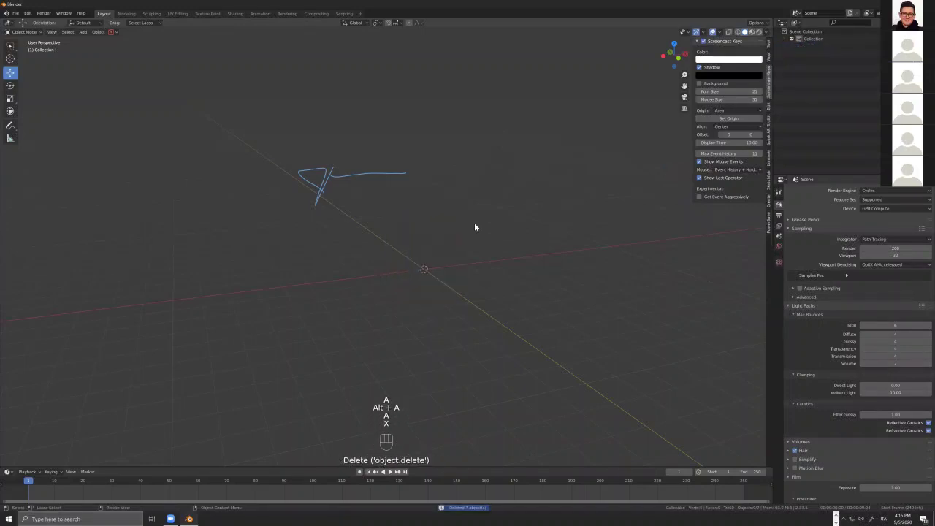
{"action": "key", "text": "d"}
{"action": "mouse_move", "coordinate": [447, 140]}
{"action": "right_mouse_down"}
{"action": "mouse_move", "coordinate": [298, 188]}
{"action": "mouse_move", "coordinate": [347, 211]}
{"action": "mouse_move", "coordinate": [365, 240]}
{"action": "right_mouse_up"}
{"action": "key", "text": "d"}
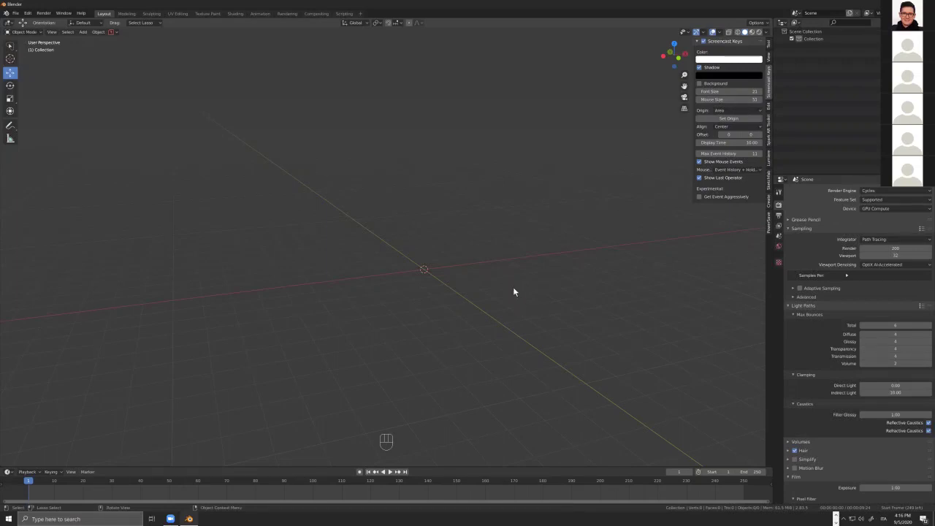
- Add a new mesh cube at the world origin
{"action": "scroll", "coordinate": [438, 267], "scroll_direction": "up", "scroll_amount": 2}
{"action": "scroll", "coordinate": [415, 268], "scroll_direction": "up", "scroll_amount": 3}
{"action": "middle_click_drag", "start_coordinate": [440, 284], "coordinate": [477, 301]}
{"action": "scroll", "coordinate": [478, 300], "scroll_direction": "up", "scroll_amount": 17}
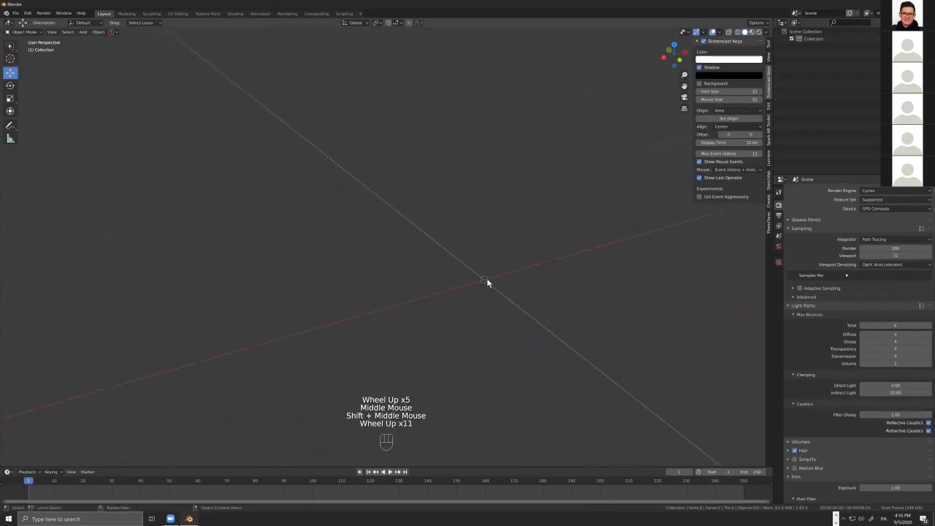
{"action": "scroll", "coordinate": [487, 276], "scroll_direction": "up", "scroll_amount": 5}
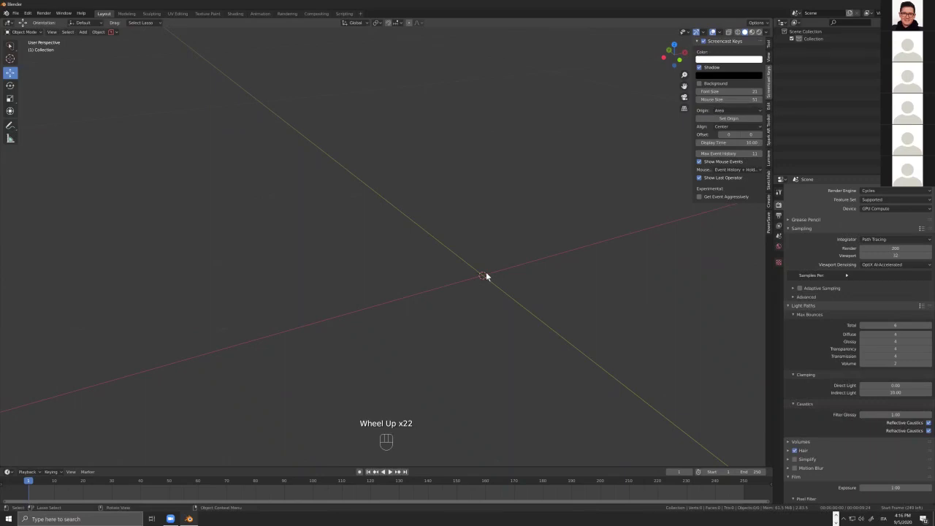
{"action": "key", "text": "shift+a"}
{"action": "mouse_move", "coordinate": [487, 274]}
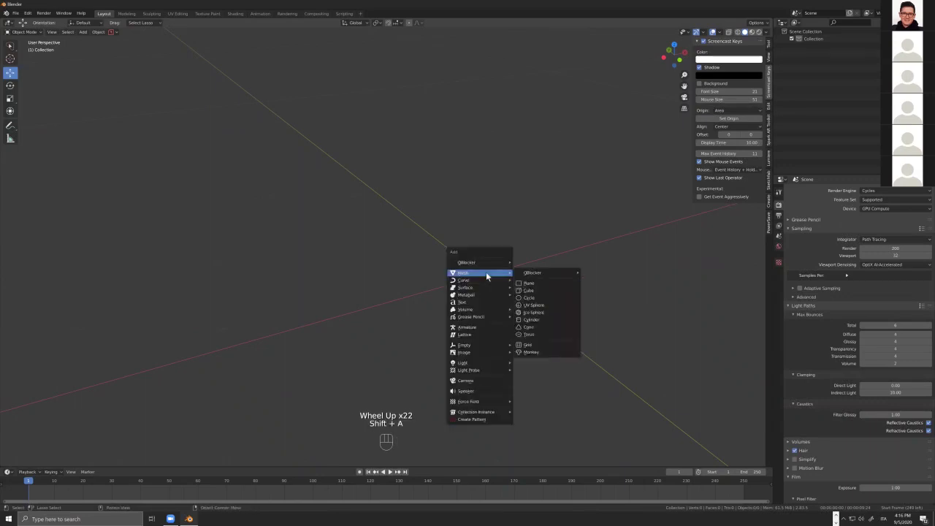
{"action": "left_click", "coordinate": [544, 291]}
- Examine the new cube and its origin point from several angles and distances
{"action": "scroll", "coordinate": [537, 313], "scroll_direction": "down", "scroll_amount": 14}
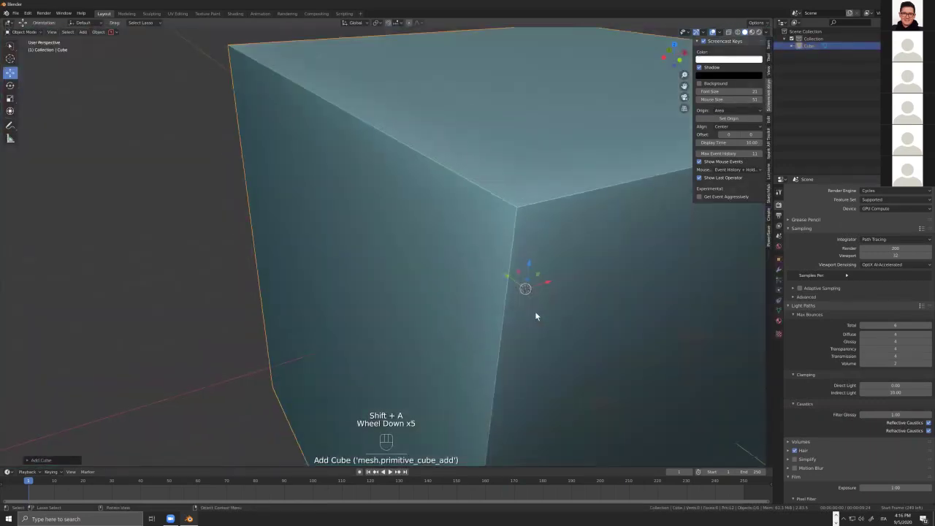
{"action": "scroll", "coordinate": [519, 311], "scroll_direction": "down", "scroll_amount": 2}
{"action": "middle_click_drag", "start_coordinate": [515, 308], "coordinate": [477, 291]}
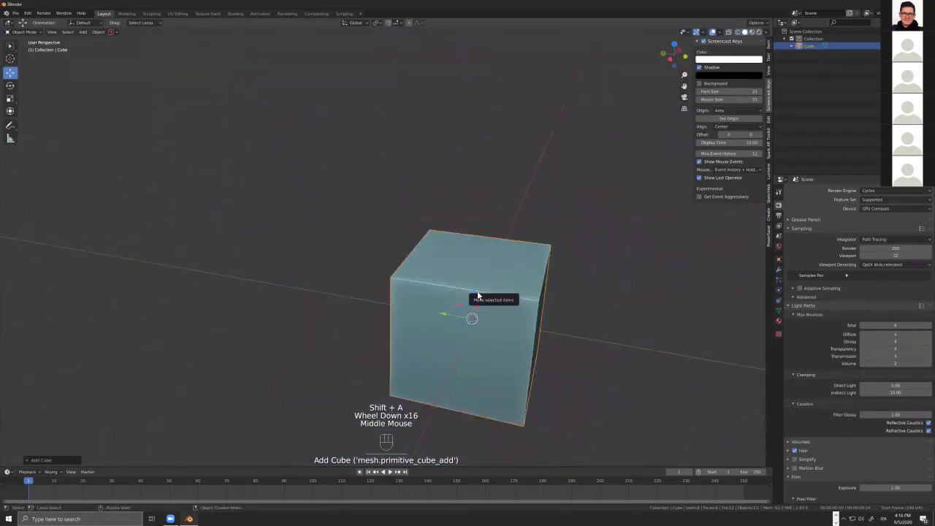
{"action": "scroll", "coordinate": [471, 311], "scroll_direction": "up", "scroll_amount": 1}
{"action": "middle_click_drag", "start_coordinate": [471, 313], "coordinate": [495, 303]}
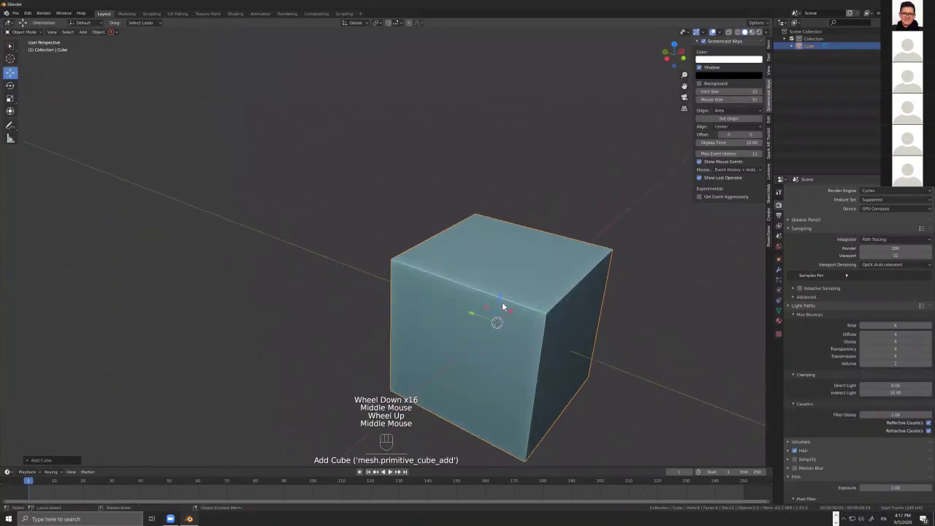
{"action": "middle_click_drag", "start_coordinate": [518, 320], "coordinate": [364, 286]}
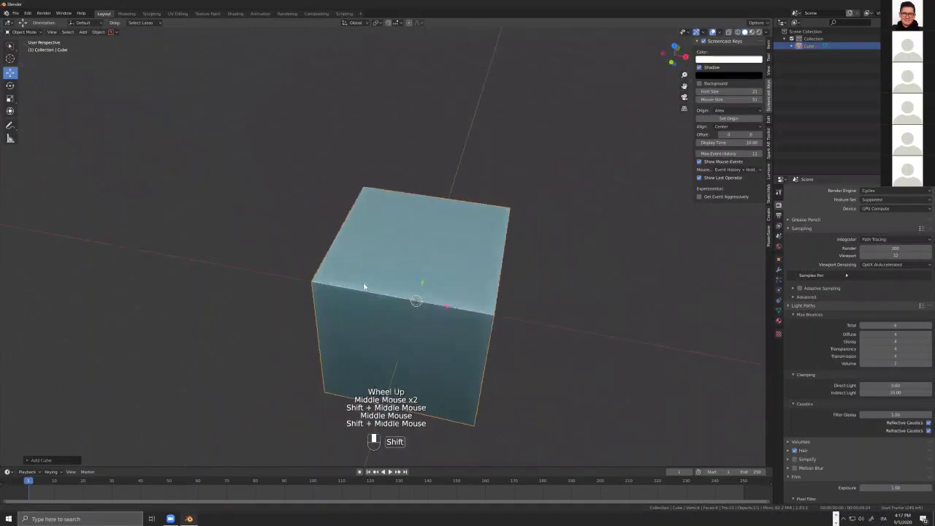
{"action": "scroll", "coordinate": [365, 285], "scroll_direction": "up", "scroll_amount": 2}
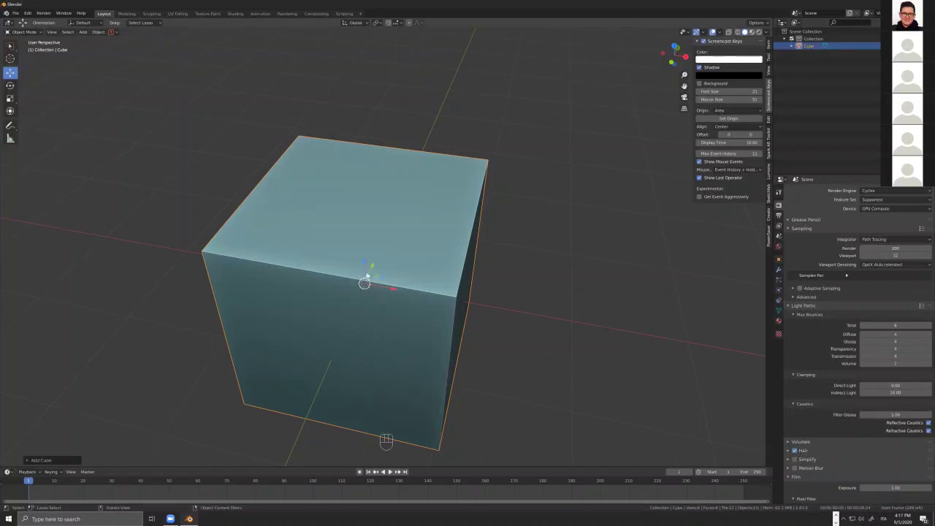
{"action": "middle_click_drag", "start_coordinate": [338, 277], "coordinate": [440, 296]}
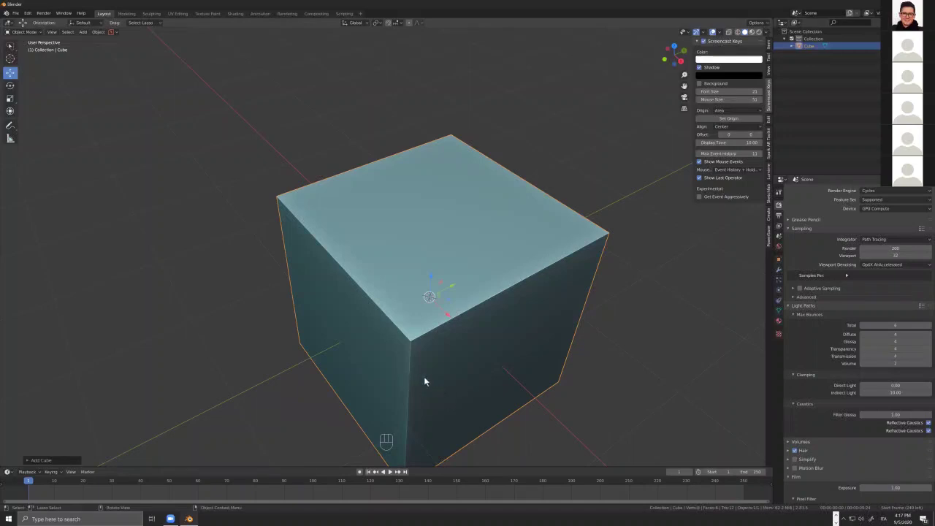
- Enter Edit Mode on the cube, select its top face, and extend the selection to all of its geometry
{"action": "key", "text": "Tab"}
{"action": "left_click", "coordinate": [451, 204]}
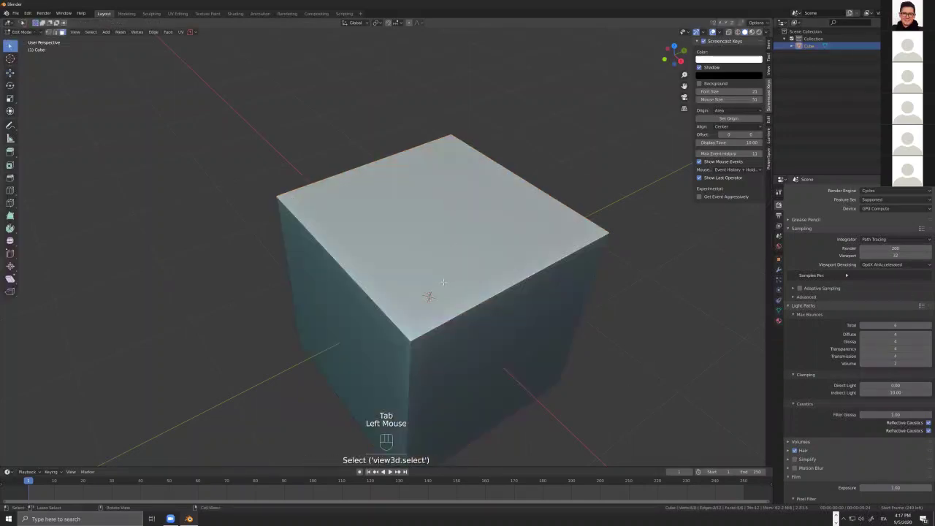
{"action": "scroll", "coordinate": [467, 319], "scroll_direction": "down", "scroll_amount": 1}
{"action": "scroll", "coordinate": [466, 320], "scroll_direction": "down", "scroll_amount": 3}
{"action": "middle_click_drag", "start_coordinate": [467, 318], "coordinate": [513, 326]}
{"action": "key", "text": "a"}
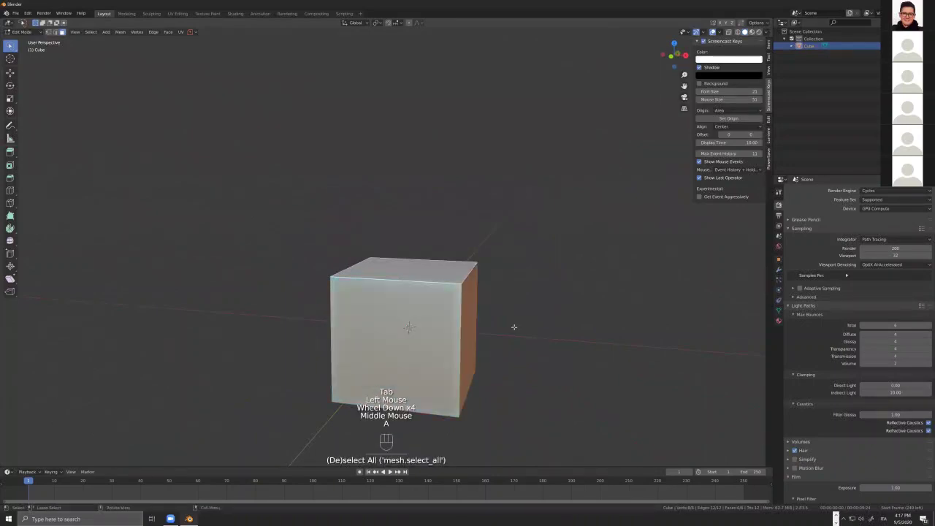
{"action": "middle_click_drag", "start_coordinate": [528, 344], "coordinate": [520, 345]}
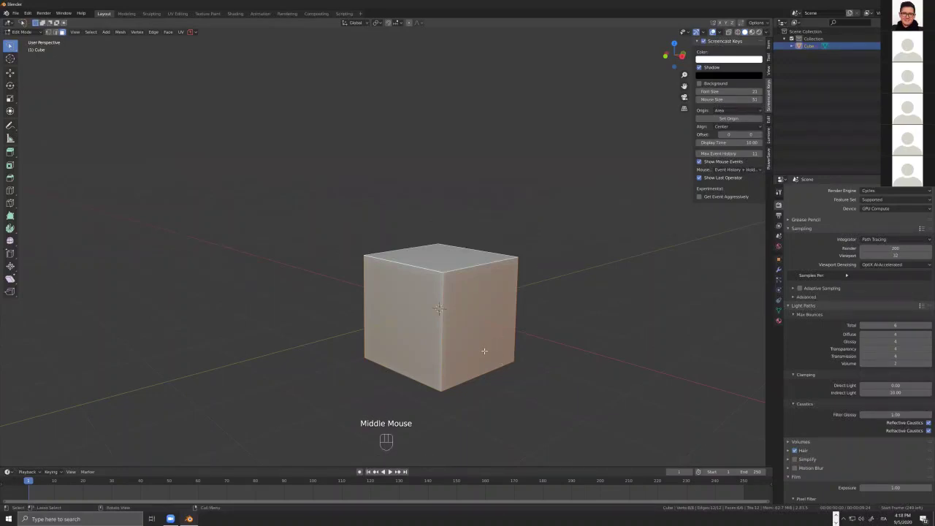
{"action": "scroll", "coordinate": [492, 313], "scroll_direction": "up", "scroll_amount": 2}
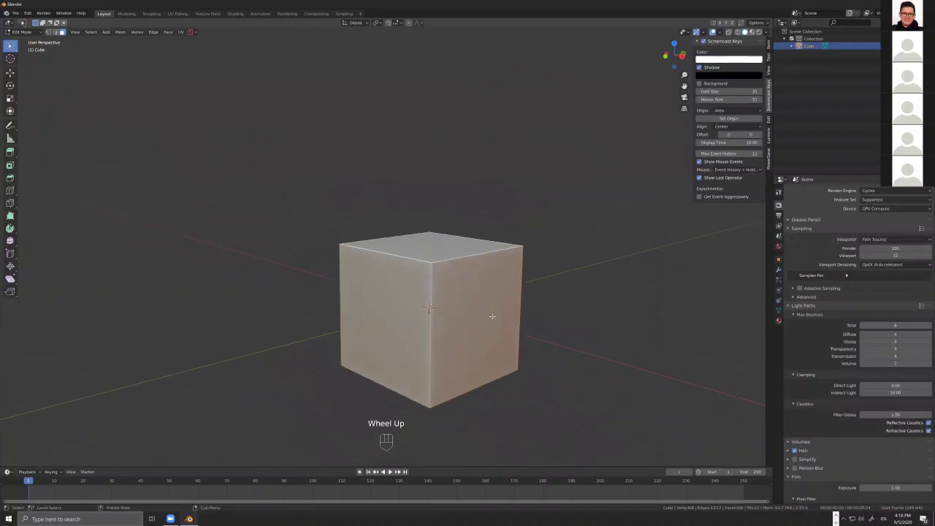
{"action": "middle_click_drag", "start_coordinate": [492, 319], "coordinate": [520, 324]}
{"action": "scroll", "coordinate": [476, 321], "scroll_direction": "down", "scroll_amount": 3}
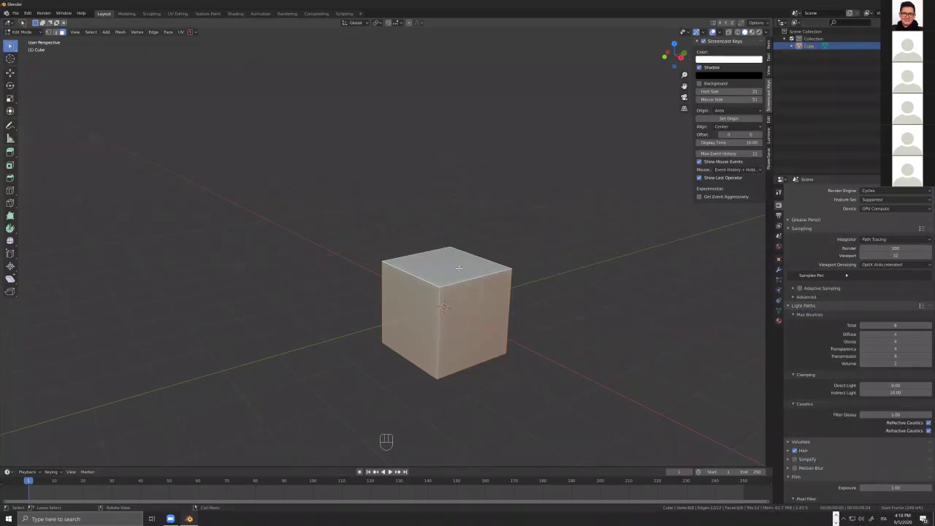
- Select the cube's two visible side faces one at a time
{"action": "left_click", "coordinate": [463, 324]}
{"action": "left_click", "coordinate": [425, 300]}
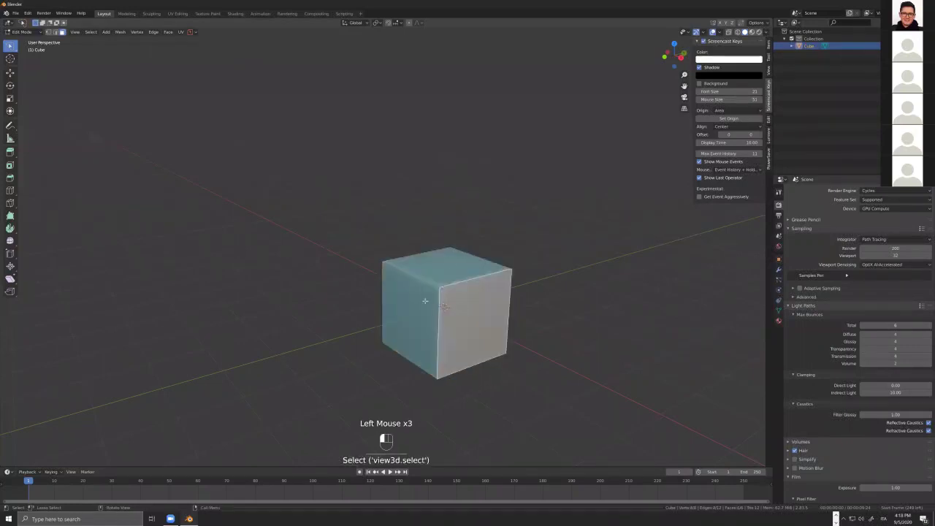
{"action": "left_click", "coordinate": [466, 308]}
{"action": "left_click", "coordinate": [474, 305]}
- Select all the cube's geometry, move it freely away from the object's origin, and return to Object Mode
{"action": "key", "text": "a"}
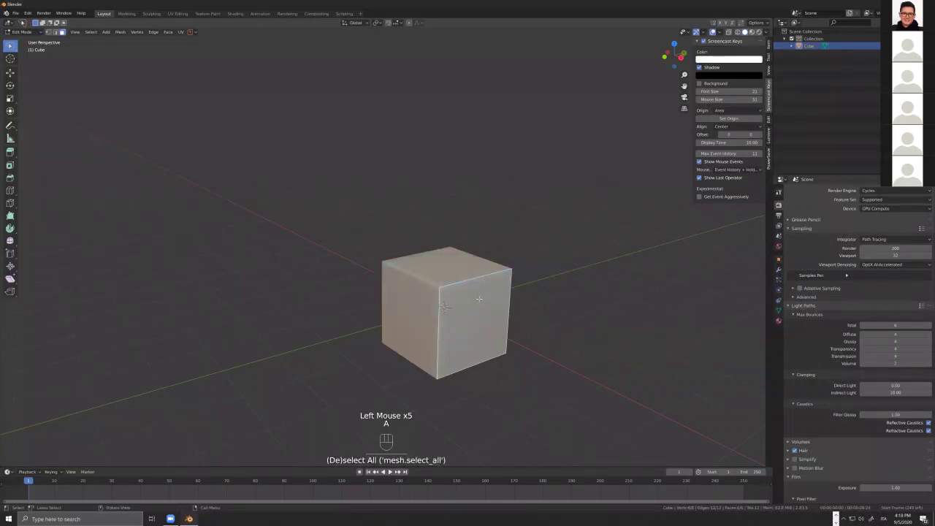
{"action": "key", "text": "g"}
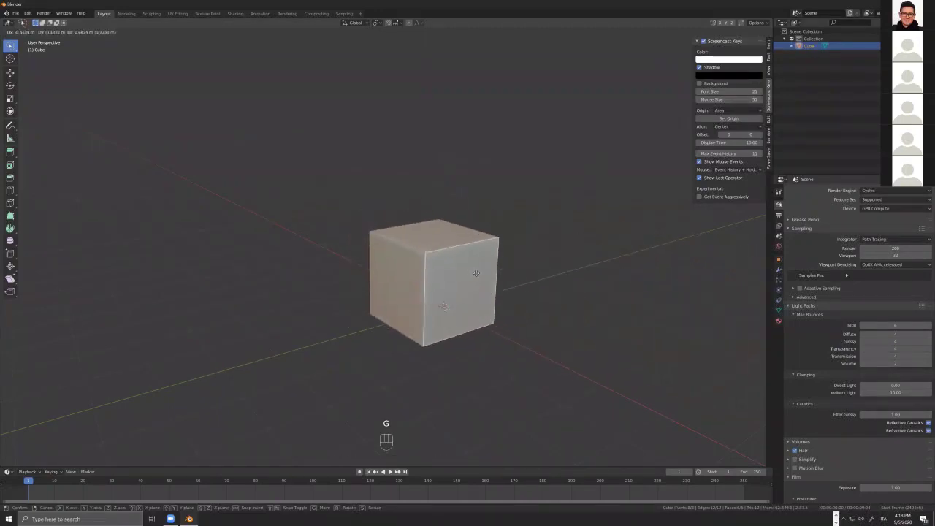
{"action": "left_click", "coordinate": [442, 457]}
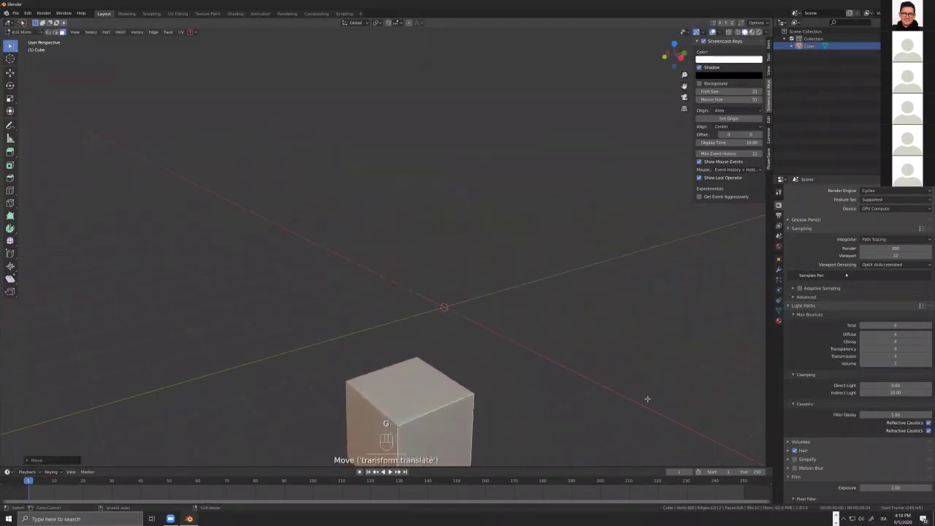
{"action": "key", "text": "Tab"}
- Examine the cube's origin relative to its displaced mesh, and open its object properties with the Visibility settings expanded
{"action": "scroll", "coordinate": [413, 318], "scroll_direction": "down", "scroll_amount": 2}
{"action": "middle_click_drag", "start_coordinate": [411, 311], "coordinate": [448, 330]}
{"action": "scroll", "coordinate": [438, 310], "scroll_direction": "up", "scroll_amount": 2}
{"action": "scroll", "coordinate": [449, 331], "scroll_direction": "up", "scroll_amount": 1}
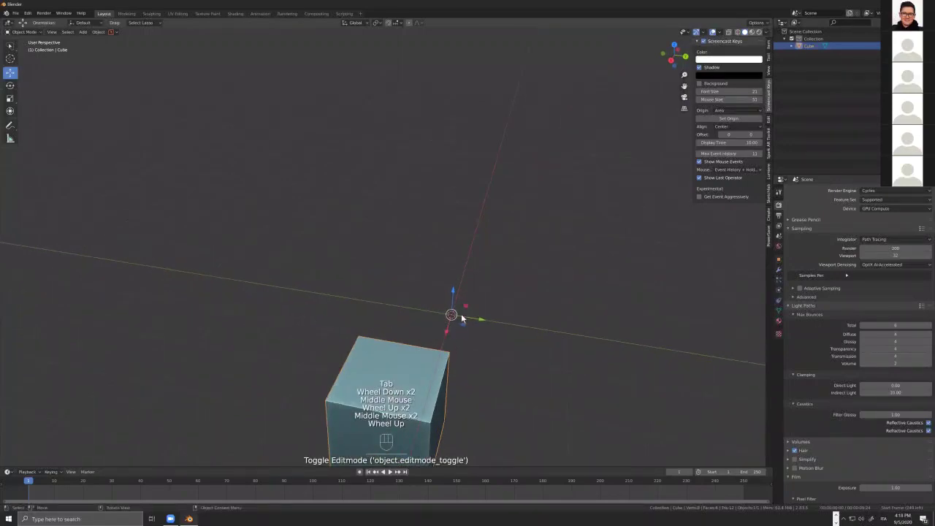
{"action": "middle_click_drag", "start_coordinate": [461, 326], "coordinate": [444, 352]}
{"action": "scroll", "coordinate": [456, 328], "scroll_direction": "down", "scroll_amount": 1}
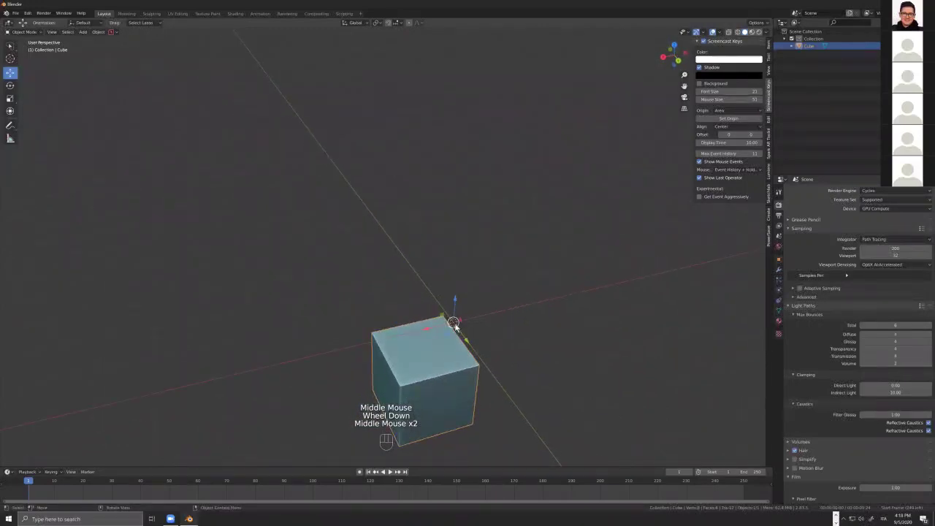
{"action": "left_click", "coordinate": [778, 260]}
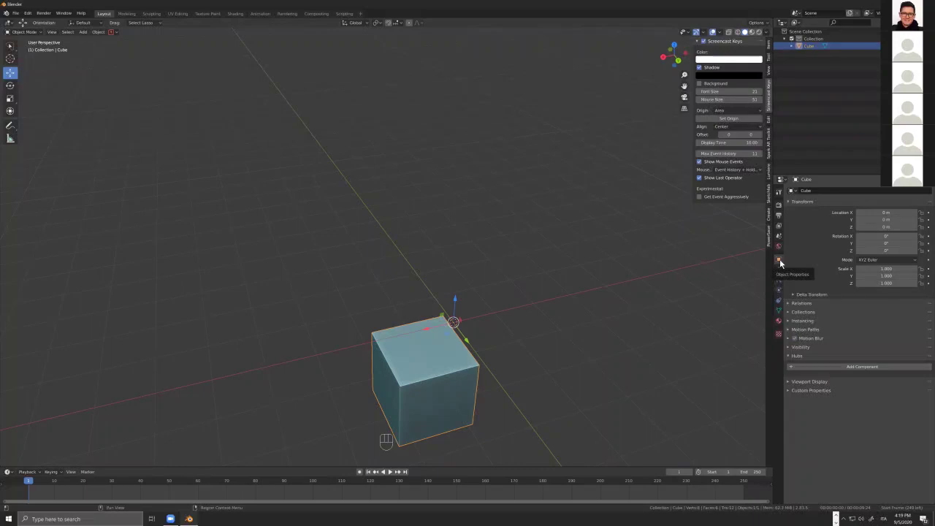
{"action": "left_click", "coordinate": [797, 347]}
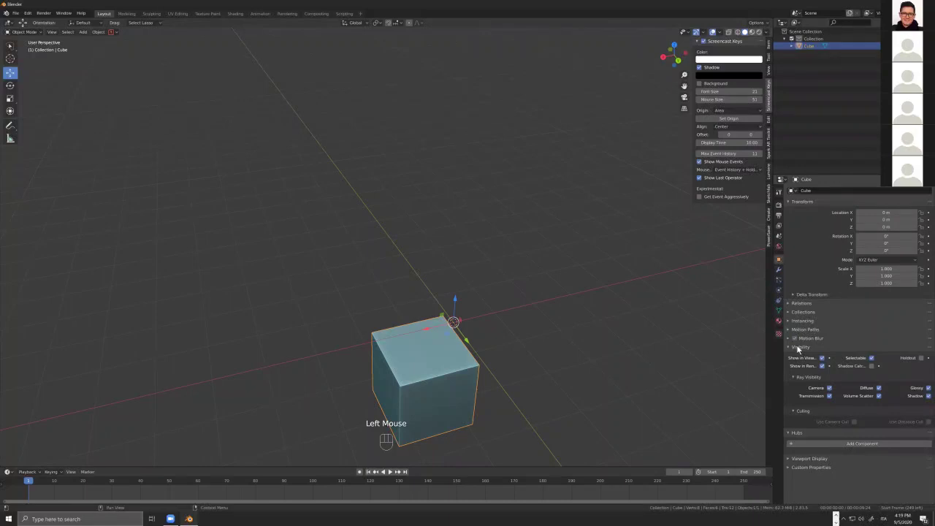
- In the cube's object properties, collapse the Visibility settings, expand Viewport Display, and set Display As to Bounds
{"action": "left_click", "coordinate": [791, 347]}
{"action": "left_click", "coordinate": [791, 347]}
{"action": "left_click", "coordinate": [799, 348]}
{"action": "left_click", "coordinate": [810, 381]}
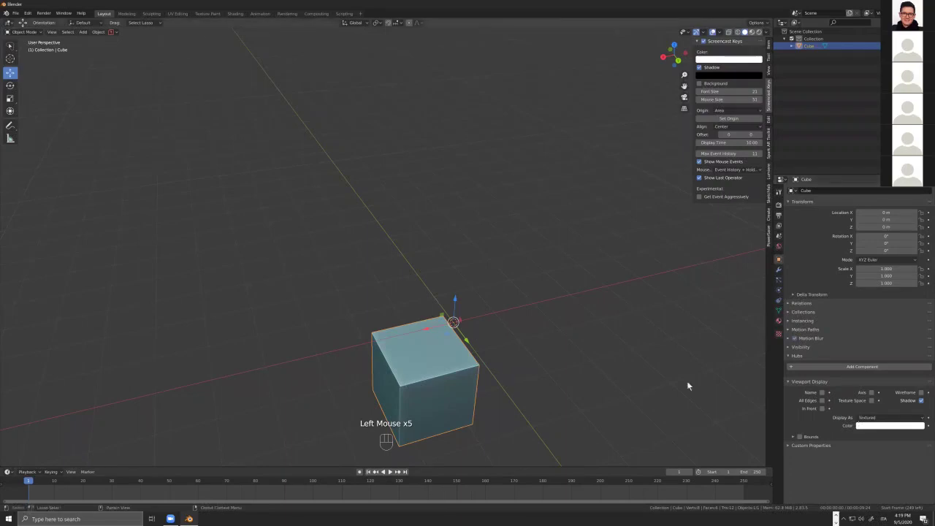
{"action": "left_click", "coordinate": [890, 418]}
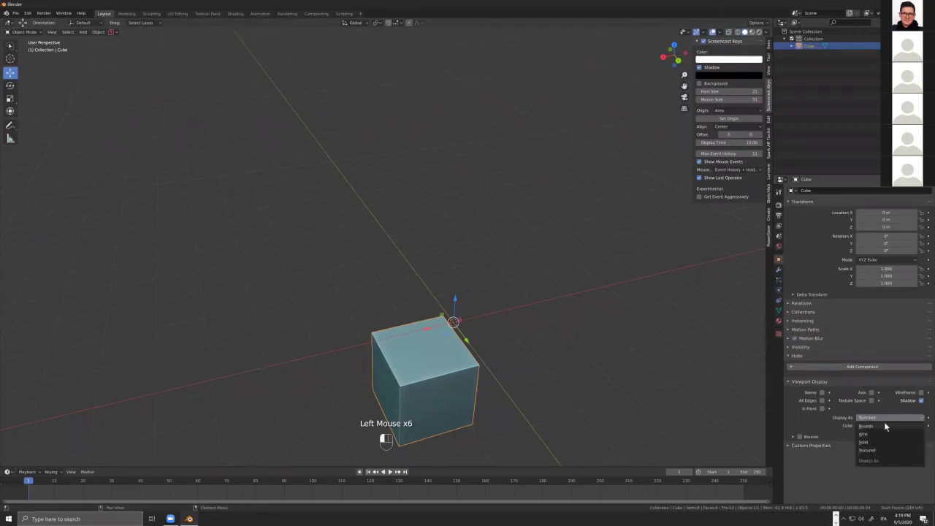
{"action": "middle_click_drag", "start_coordinate": [570, 370], "coordinate": [558, 359]}
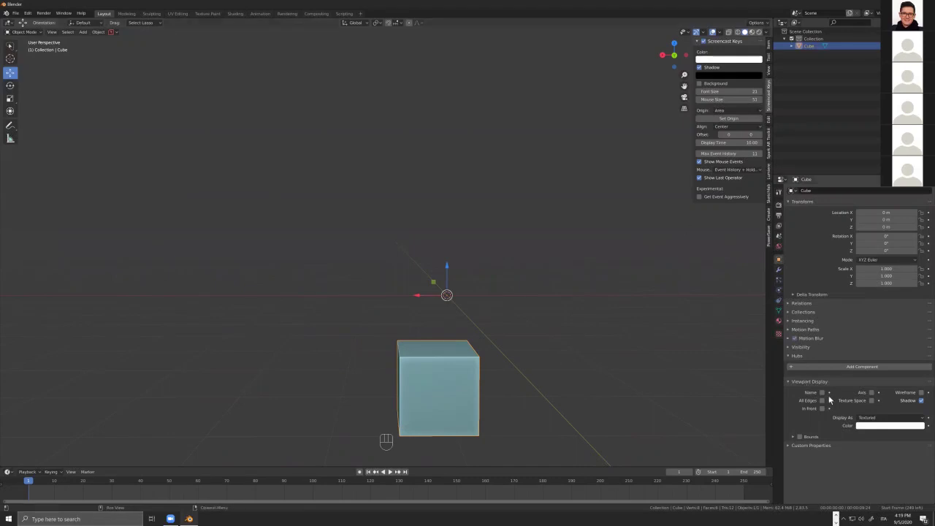
{"action": "left_click", "coordinate": [881, 417]}
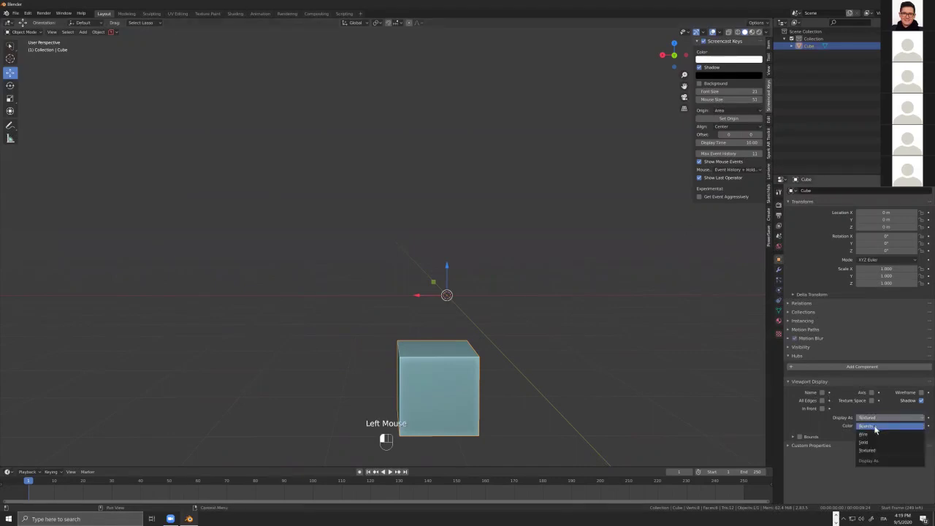
{"action": "left_click", "coordinate": [876, 426]}
{"action": "middle_click_drag", "start_coordinate": [526, 379], "coordinate": [492, 359]}
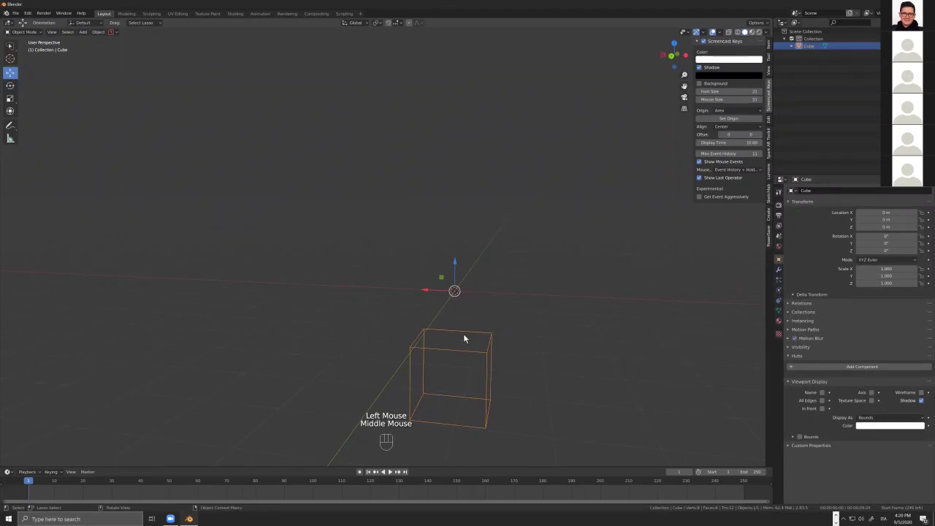
- Enter Edit Mode on the cube, select its top face, and try moving the face along the Z axis
{"action": "key", "text": "Tab"}
{"action": "key", "text": "Tab"}
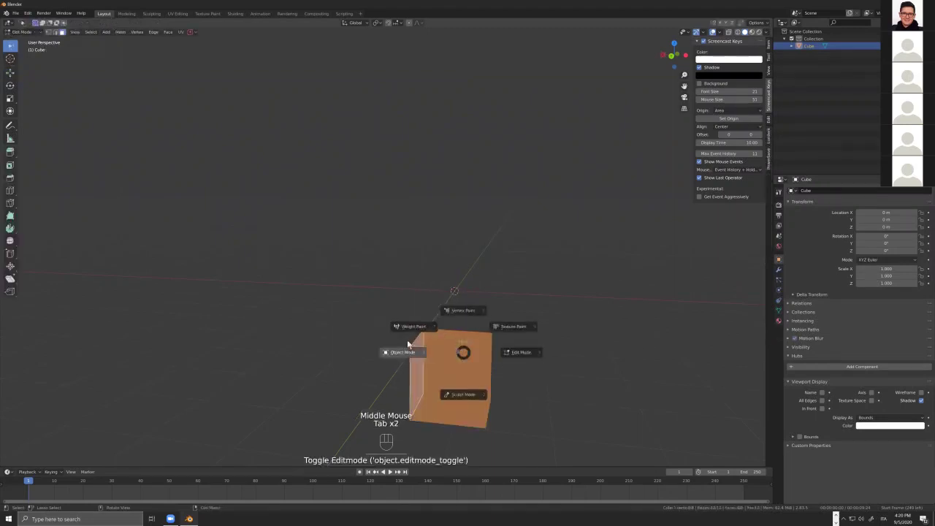
{"action": "key", "text": "Tab"}
{"action": "left_click", "coordinate": [466, 344]}
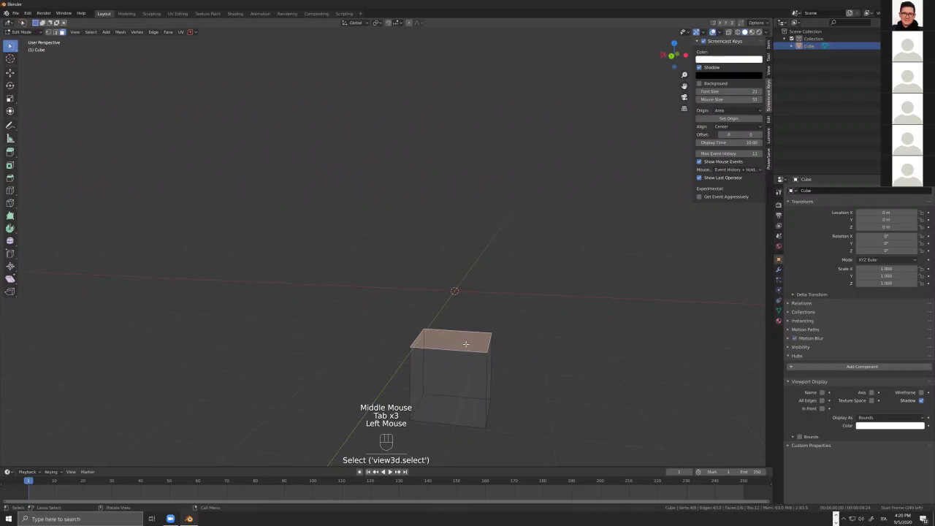
{"action": "key", "text": "g"}
{"action": "key", "text": "z"}
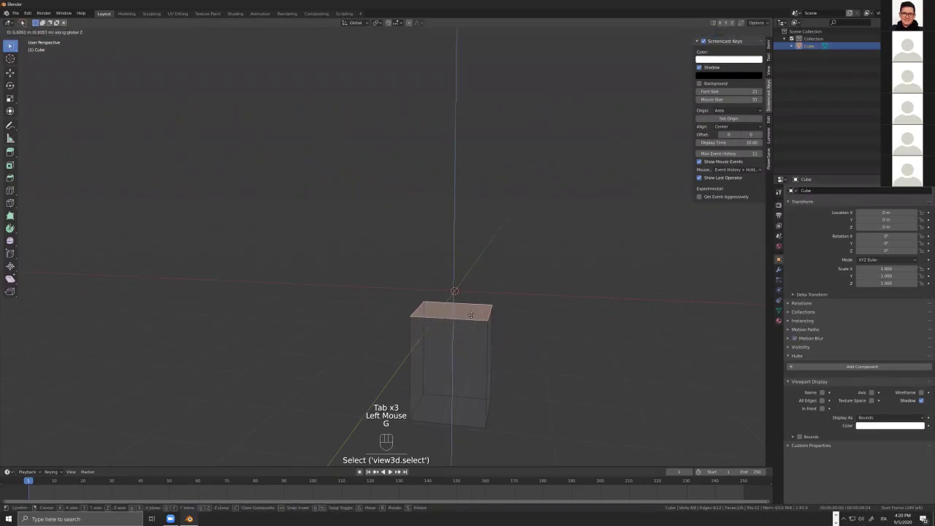
{"action": "key", "text": "Escape"}
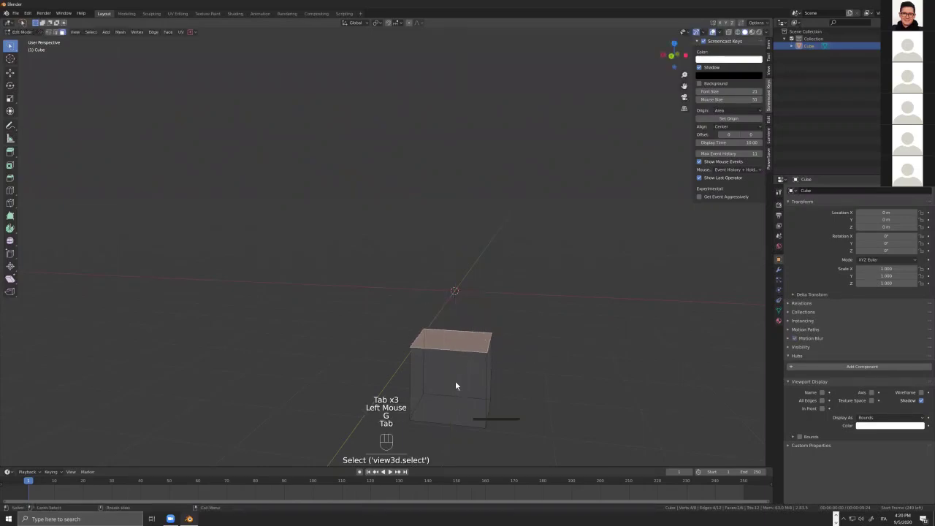
- Merge the vertices of the cube's selected top face at their center
{"action": "key", "text": "Tab"}
{"action": "key", "text": "m"}
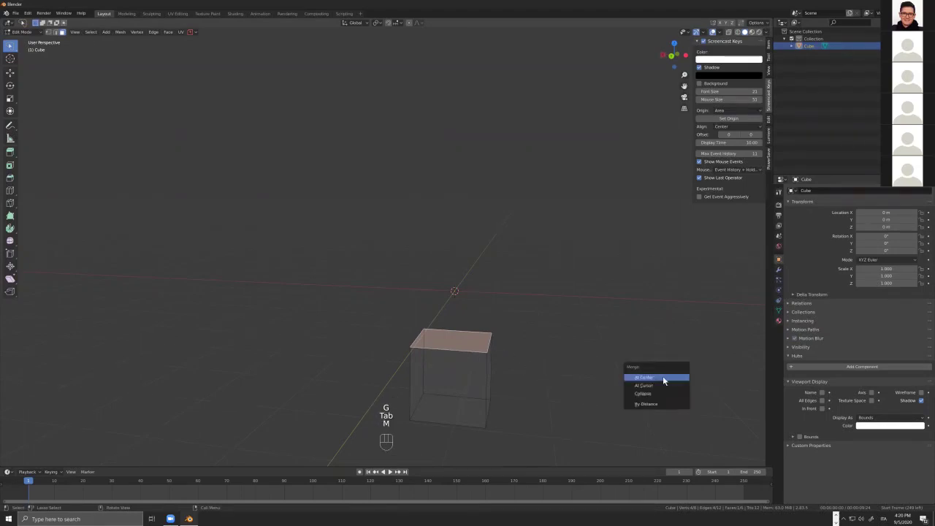
{"action": "left_click", "coordinate": [664, 381]}
{"action": "mouse_move", "coordinate": [458, 355]}
{"action": "middle_mouse_down"}
{"action": "mouse_move", "coordinate": [509, 355]}
{"action": "mouse_move", "coordinate": [434, 365]}
{"action": "mouse_move", "coordinate": [470, 363]}
{"action": "middle_mouse_up"}
{"action": "key", "text": "Tab"}
{"action": "key", "text": "Tab"}
{"action": "scroll", "coordinate": [464, 370], "scroll_direction": "up", "scroll_amount": 1}
- Select the sloping faces of the pyramid-shaped mesh one after another, and return to Object Mode
{"action": "left_click", "coordinate": [472, 405]}
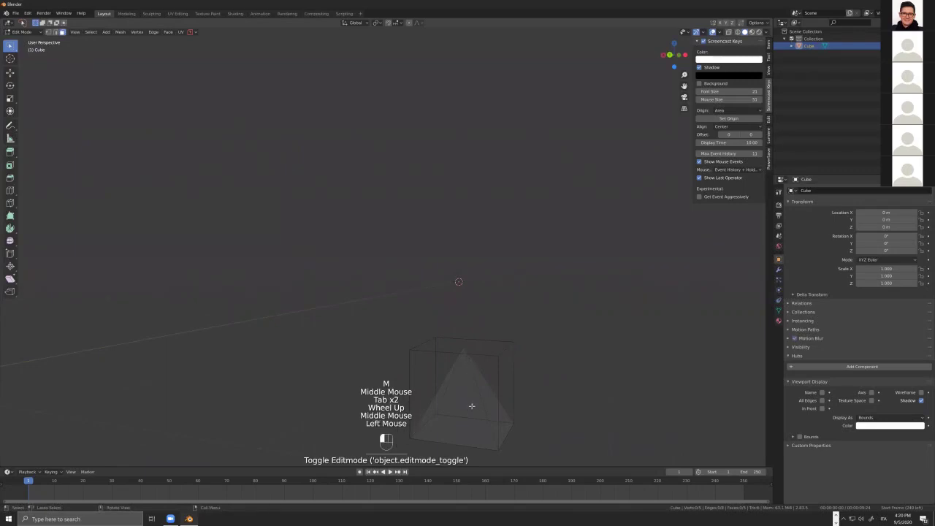
{"action": "left_click", "coordinate": [472, 405]}
{"action": "middle_click_drag", "start_coordinate": [472, 404], "coordinate": [520, 354]}
{"action": "left_click", "coordinate": [398, 365], "text": "shift"}
{"action": "left_click", "coordinate": [511, 376], "text": "shift"}
{"action": "left_click", "coordinate": [515, 369], "text": "shift"}
{"action": "scroll", "coordinate": [559, 320], "scroll_direction": "up", "scroll_amount": 1}
{"action": "key", "text": "Tab"}
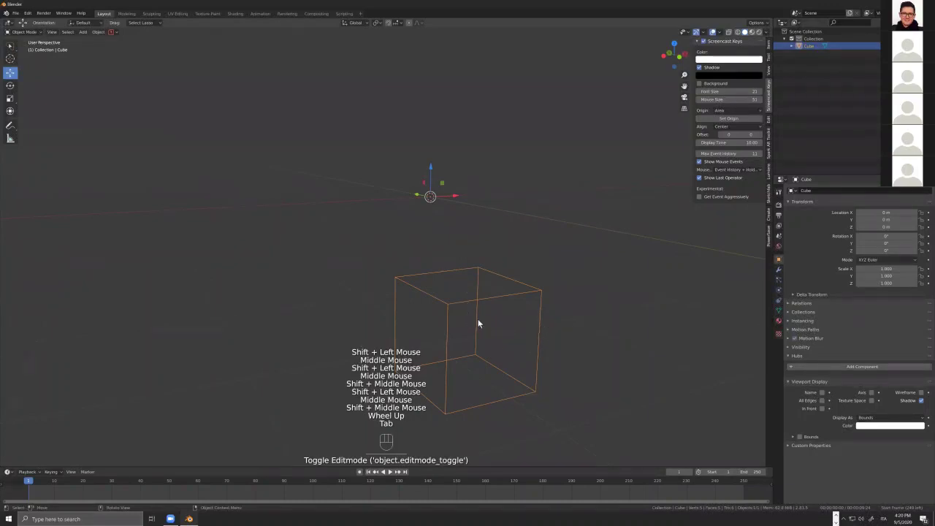
- Examine the object's bounding box relative to its origin from several angles and in front view
{"action": "middle_click_drag", "start_coordinate": [542, 326], "coordinate": [474, 247], "text": "shift"}
{"action": "scroll", "coordinate": [455, 263], "scroll_direction": "up", "scroll_amount": 3}
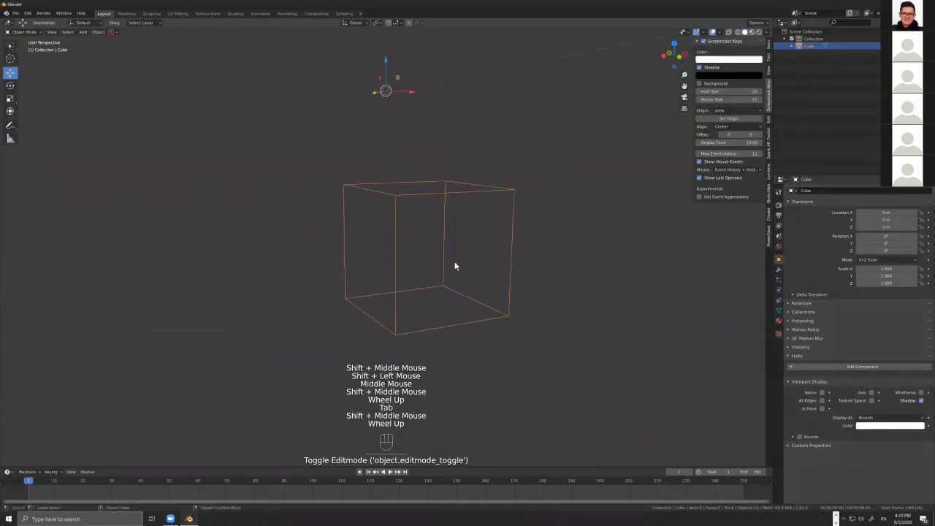
{"action": "middle_click_drag", "start_coordinate": [418, 197], "coordinate": [409, 213]}
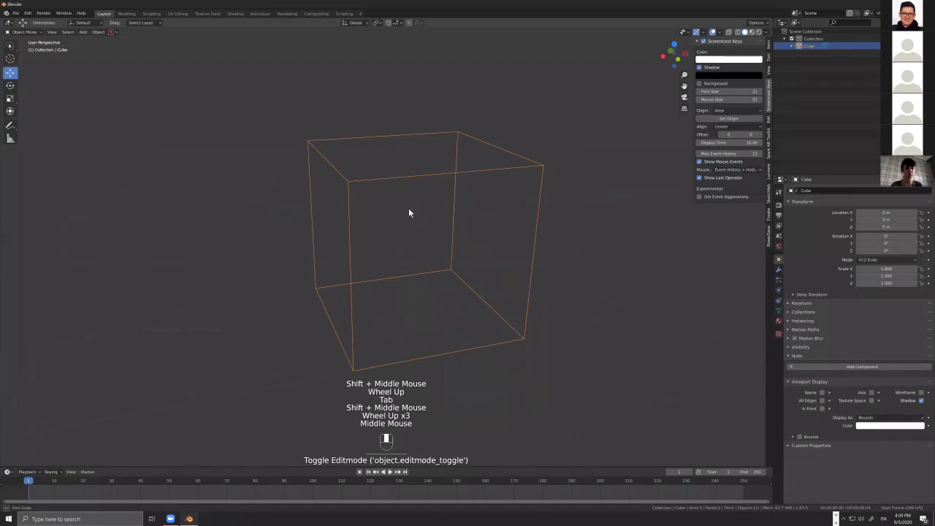
{"action": "middle_click_drag", "start_coordinate": [408, 210], "coordinate": [513, 191]}
{"action": "scroll", "coordinate": [513, 192], "scroll_direction": "down", "scroll_amount": 6}
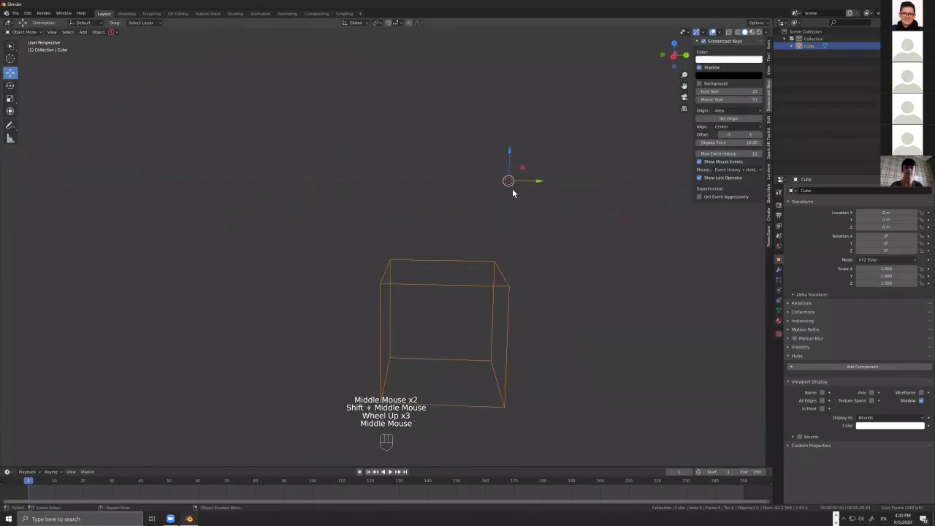
{"action": "key", "text": "KP_1"}
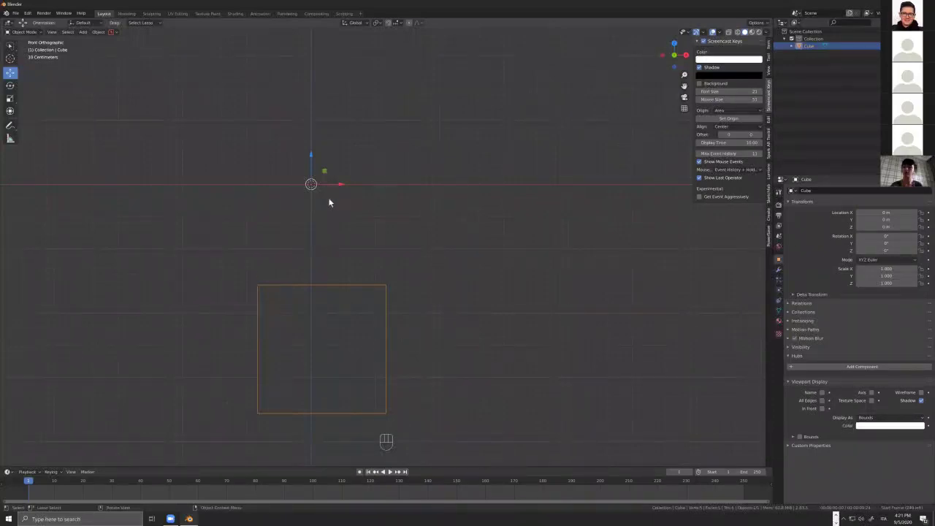
{"action": "left_click", "coordinate": [339, 342]}
{"action": "left_click", "coordinate": [375, 290]}
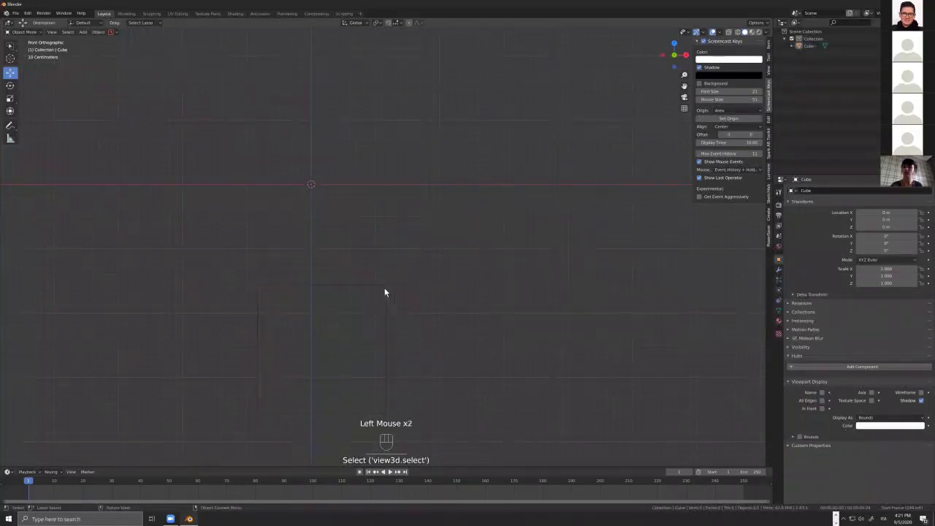
{"action": "left_click", "coordinate": [385, 290]}
- Add a second cube and move it to about 4.1 m along X and about -2.6 m along Z
{"action": "key", "text": "shift+a"}
{"action": "mouse_move", "coordinate": [461, 321]}
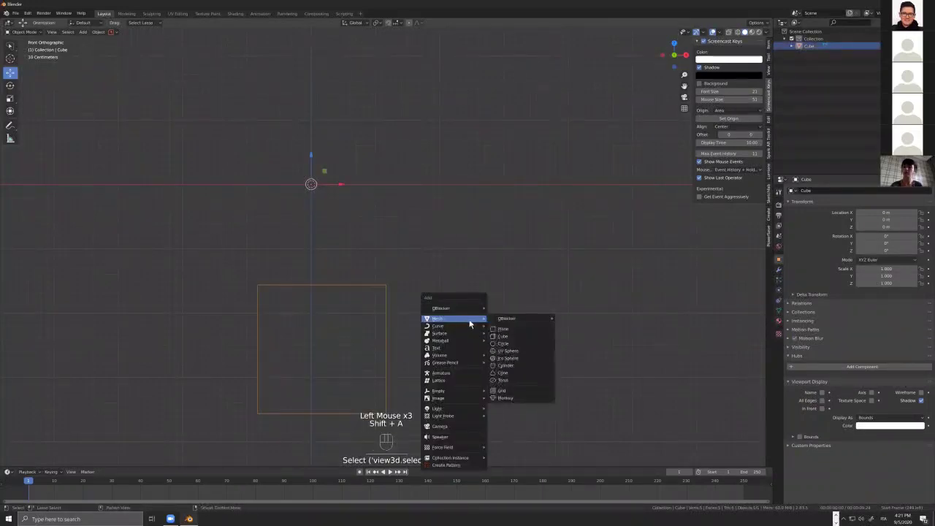
{"action": "left_click", "coordinate": [502, 336]}
{"action": "left_click_drag", "start_coordinate": [304, 157], "coordinate": [566, 156]}
{"action": "left_click_drag", "start_coordinate": [568, 208], "coordinate": [567, 335]}
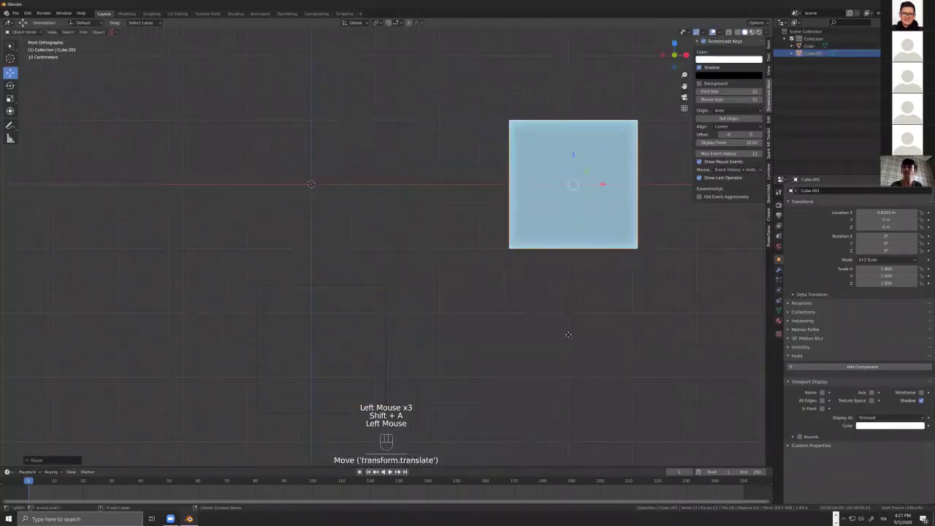
{"action": "scroll", "coordinate": [420, 312], "scroll_direction": "down", "scroll_amount": 1}
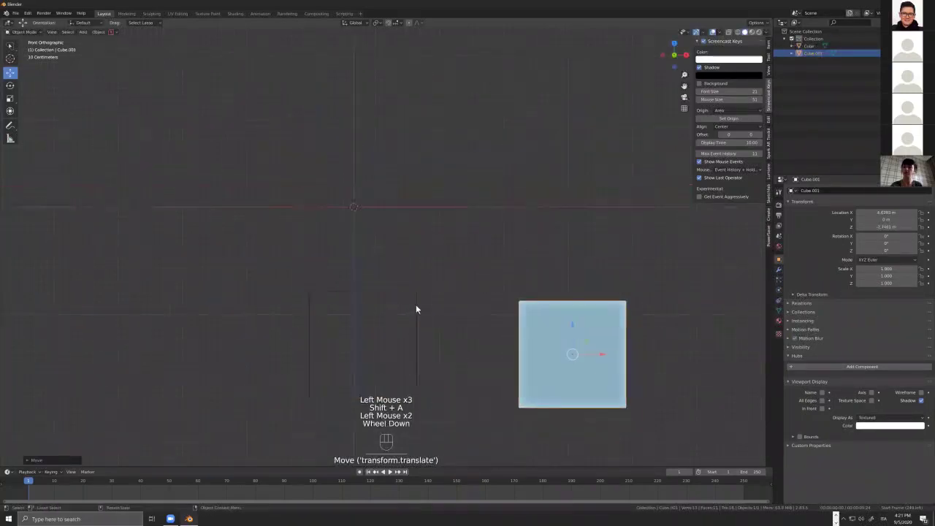
{"action": "left_click", "coordinate": [575, 330]}
{"action": "left_click", "coordinate": [575, 330]}
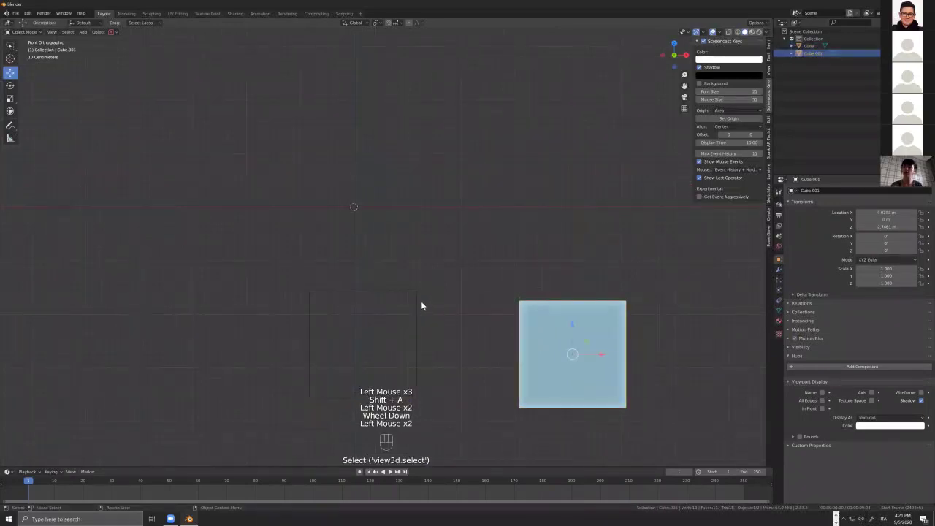
{"action": "left_click_drag", "start_coordinate": [551, 346], "coordinate": [551, 341]}
- Select both cubes, set the pivot point to Individual Origins, and scale them to about 0.083
{"action": "left_click", "coordinate": [577, 350], "text": "shift"}
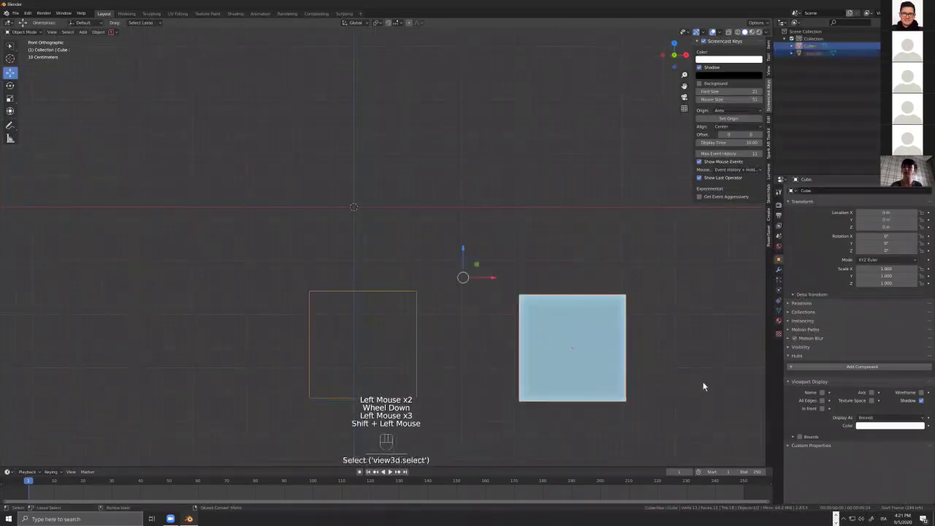
{"action": "key", "text": "s"}
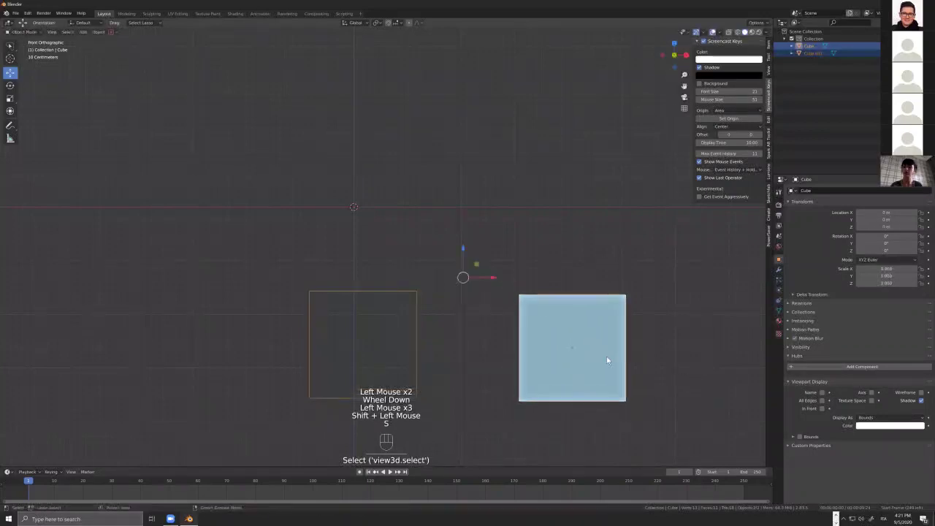
{"action": "left_click", "coordinate": [363, 339]}
{"action": "key", "text": "shift"}
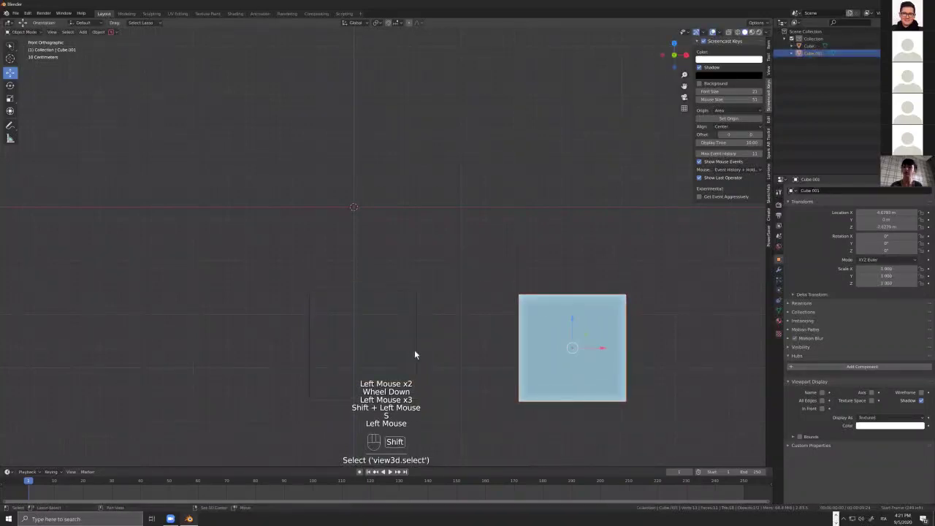
{"action": "triple_click", "coordinate": [415, 358], "text": "shift"}
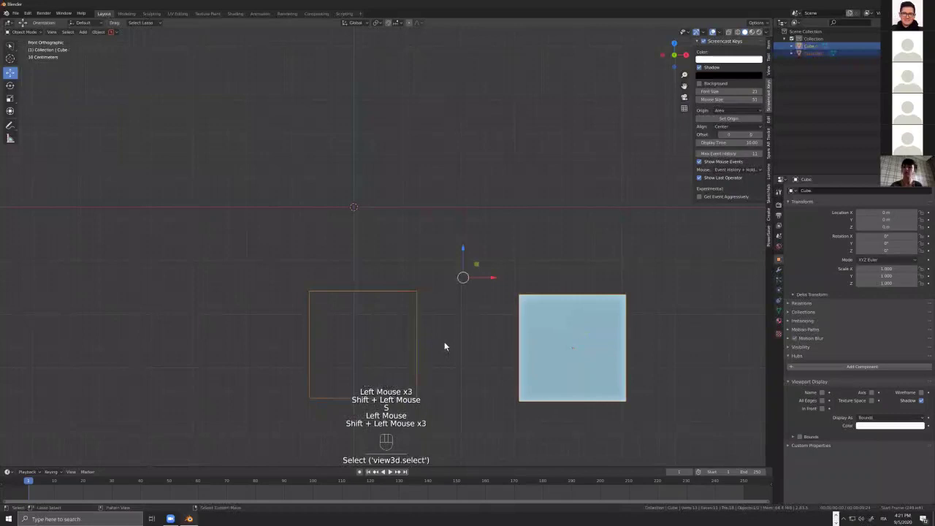
{"action": "key", "text": "period"}
{"action": "left_click", "coordinate": [427, 398]}
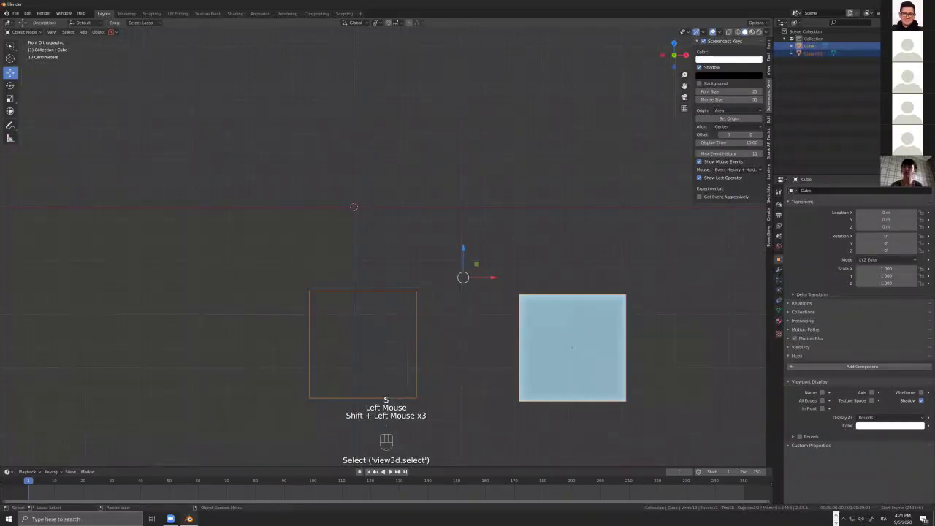
{"action": "key", "text": "s"}
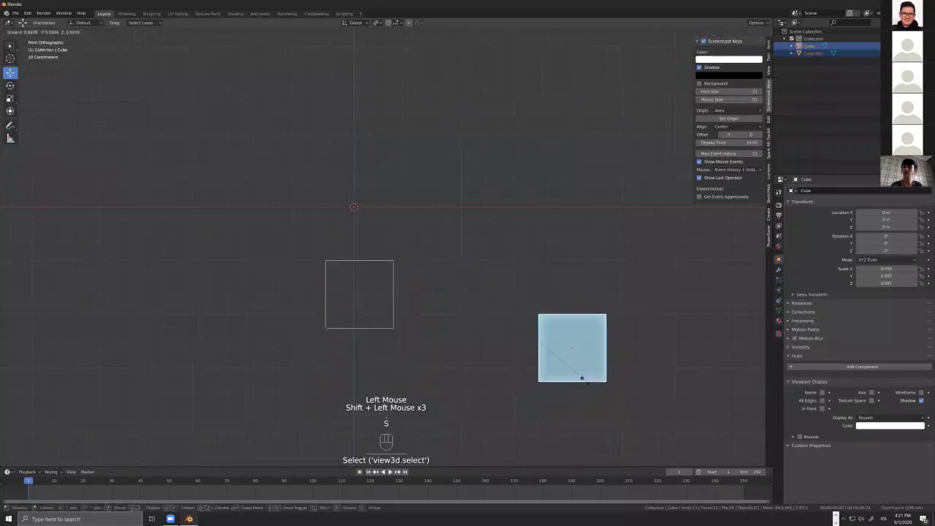
{"action": "left_click", "coordinate": [491, 324]}
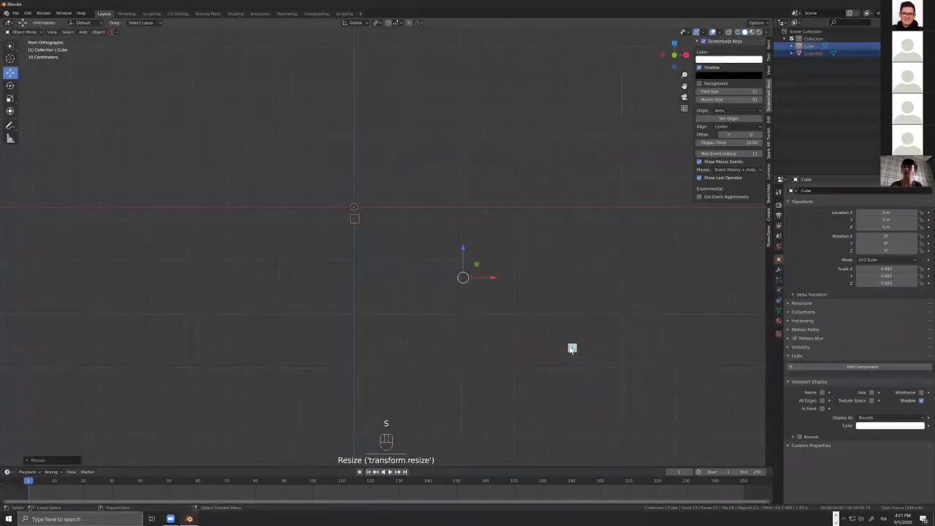
{"action": "scroll", "coordinate": [315, 190], "scroll_direction": "up", "scroll_amount": 3}
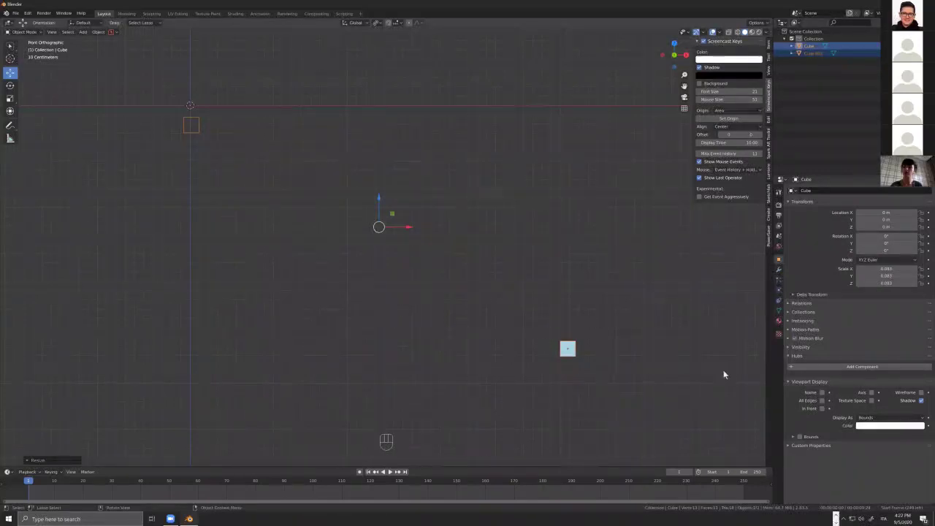
- Switch to top view, select both scaled-down cubes, and delete them
{"action": "key", "text": "Tab"}
{"action": "scroll", "coordinate": [549, 343], "scroll_direction": "down", "scroll_amount": 3}
{"action": "middle_click_drag", "start_coordinate": [549, 343], "coordinate": [598, 238]}
{"action": "key", "text": "KP_7"}
{"action": "middle_click_drag", "start_coordinate": [591, 328], "coordinate": [537, 320], "text": "shift"}
{"action": "left_click_drag", "start_coordinate": [539, 263], "coordinate": [441, 263]}
{"action": "left_click", "coordinate": [519, 265]}
{"action": "left_click_drag", "start_coordinate": [547, 257], "coordinate": [589, 244]}
{"action": "key", "text": "Delete"}
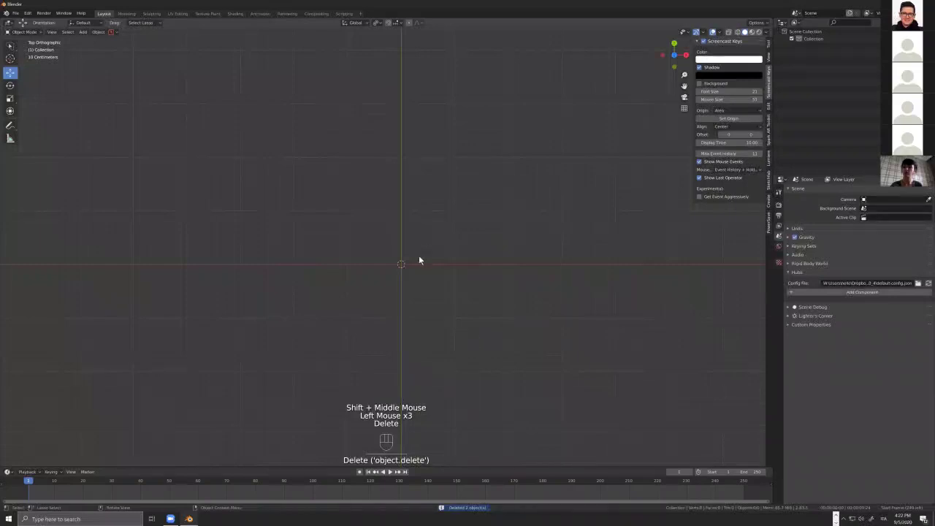
- Add a new cube at the world origin in top view
{"action": "scroll", "coordinate": [409, 283], "scroll_direction": "up", "scroll_amount": 3}
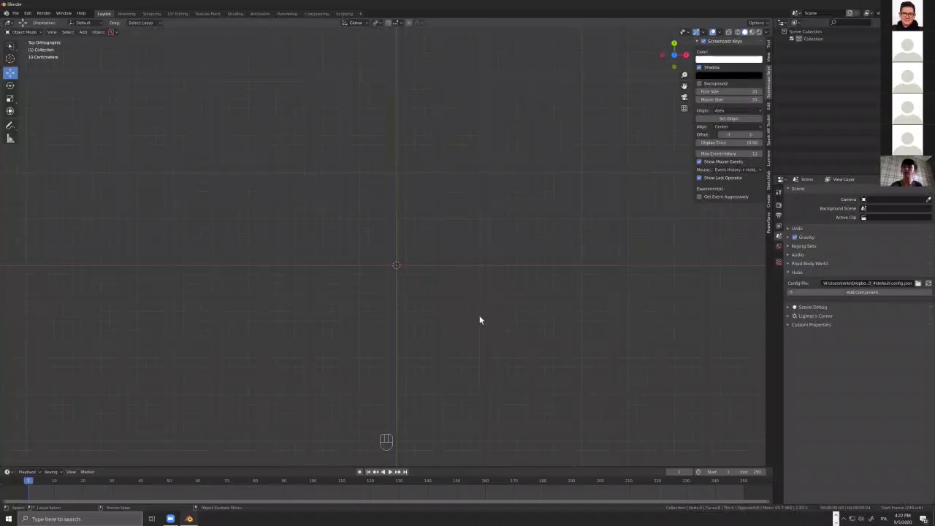
{"action": "scroll", "coordinate": [405, 285], "scroll_direction": "up", "scroll_amount": 3}
{"action": "scroll", "coordinate": [408, 270], "scroll_direction": "down", "scroll_amount": 5}
{"action": "scroll", "coordinate": [411, 259], "scroll_direction": "up", "scroll_amount": 12}
{"action": "scroll", "coordinate": [407, 280], "scroll_direction": "up", "scroll_amount": 9}
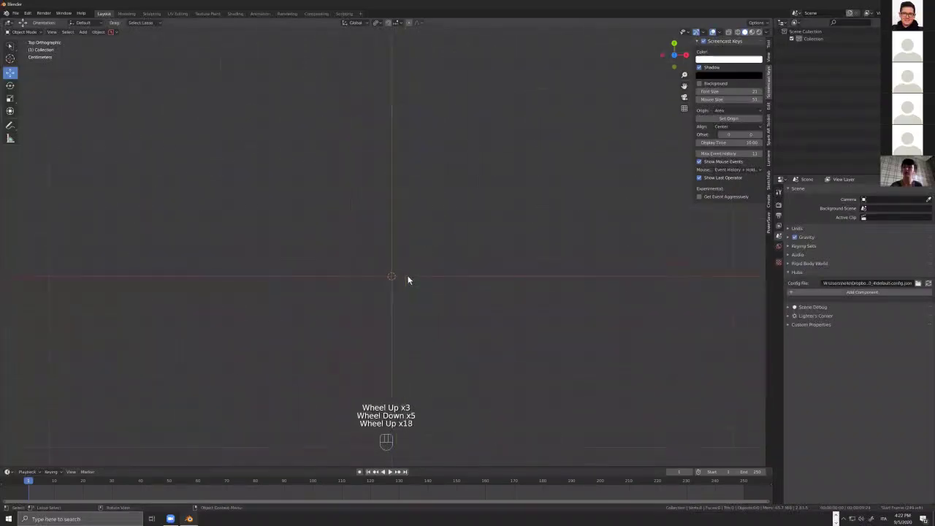
{"action": "scroll", "coordinate": [408, 280], "scroll_direction": "up", "scroll_amount": 1}
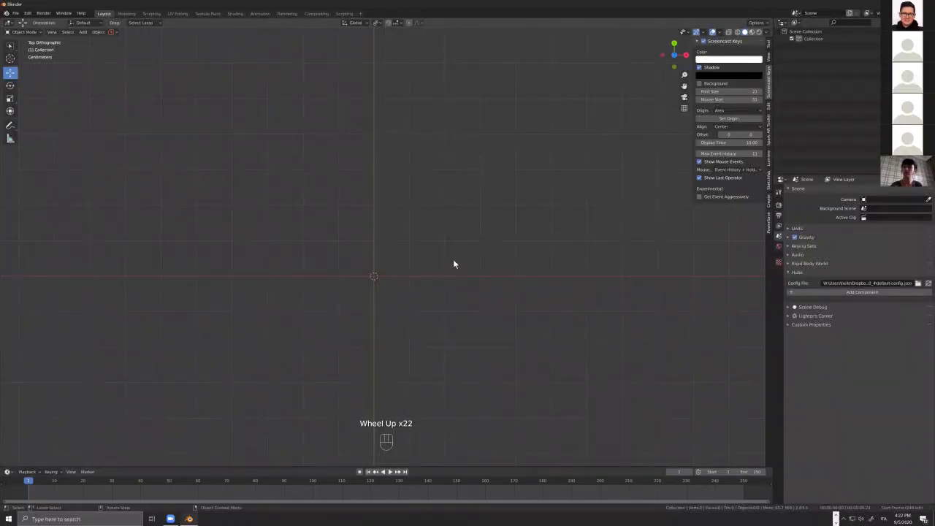
{"action": "key", "text": "shift+a"}
{"action": "mouse_move", "coordinate": [486, 266]}
{"action": "left_click", "coordinate": [513, 283]}
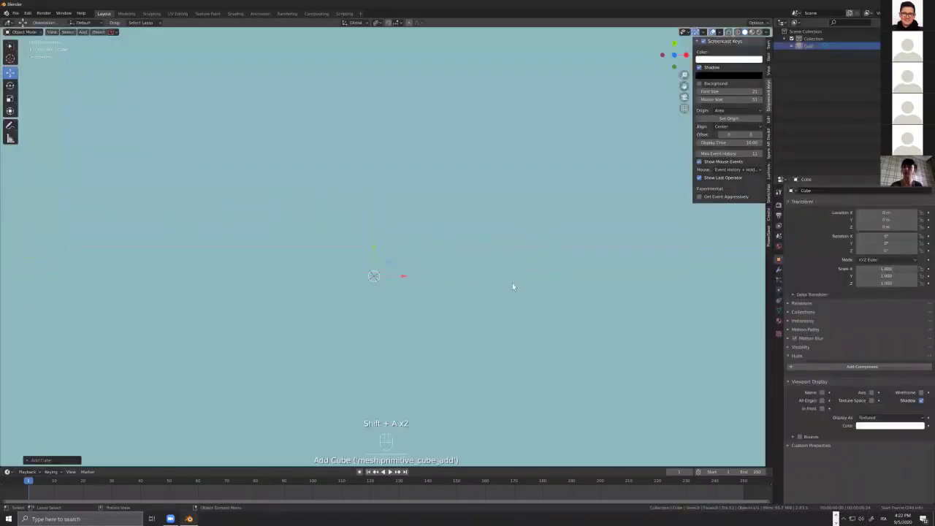
{"action": "scroll", "coordinate": [474, 306], "scroll_direction": "down", "scroll_amount": 20}
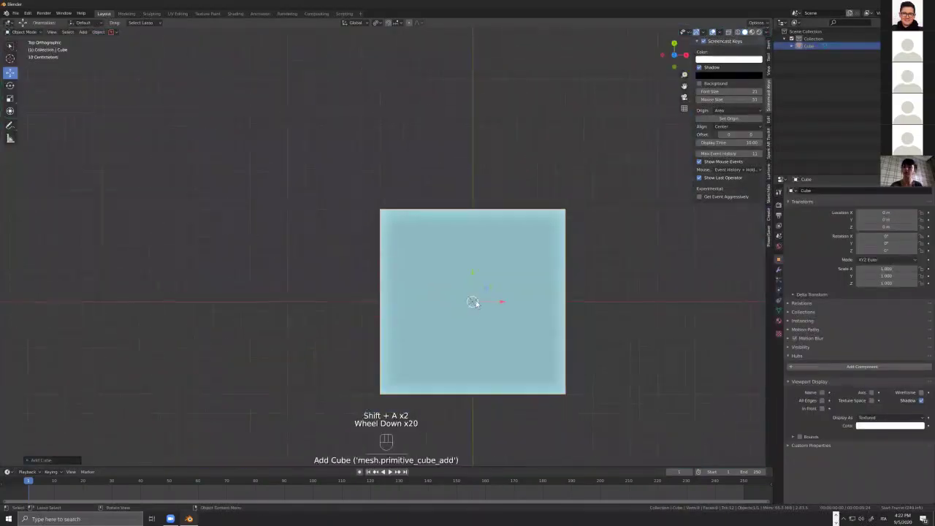
- Enter Edit Mode on the cube, select its top face, and move it upward to make the cube taller
{"action": "scroll", "coordinate": [475, 303], "scroll_direction": "down", "scroll_amount": 3}
{"action": "scroll", "coordinate": [475, 302], "scroll_direction": "up", "scroll_amount": 1}
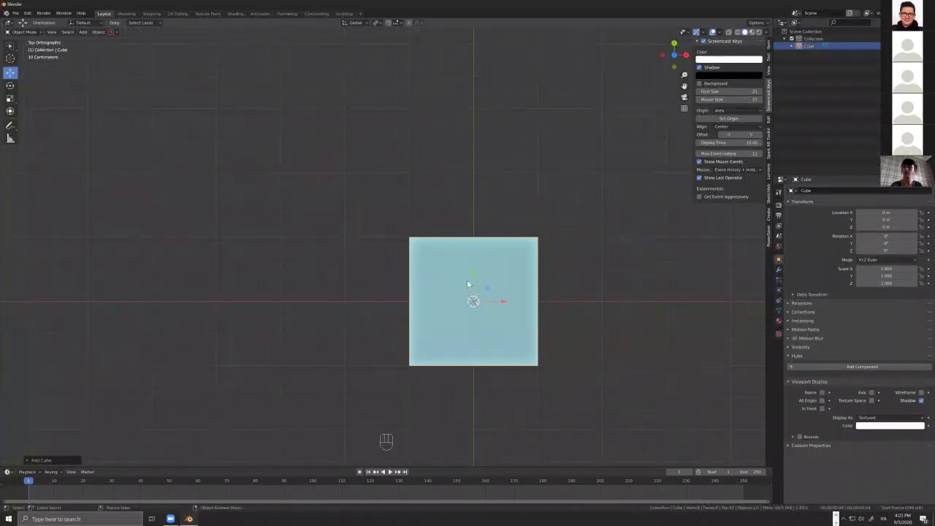
{"action": "scroll", "coordinate": [468, 303], "scroll_direction": "up", "scroll_amount": 3}
{"action": "middle_click_drag", "start_coordinate": [475, 307], "coordinate": [496, 372]}
{"action": "scroll", "coordinate": [467, 357], "scroll_direction": "down", "scroll_amount": 4}
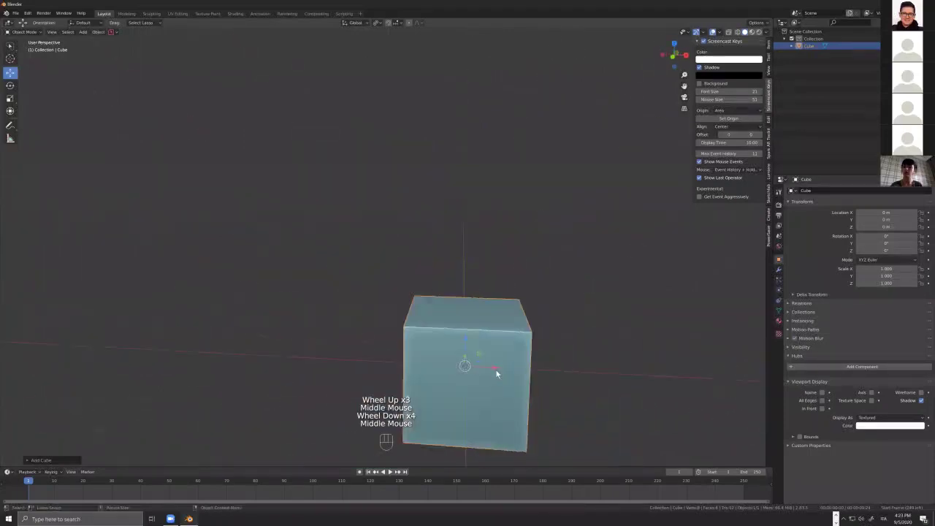
{"action": "key", "text": "Tab"}
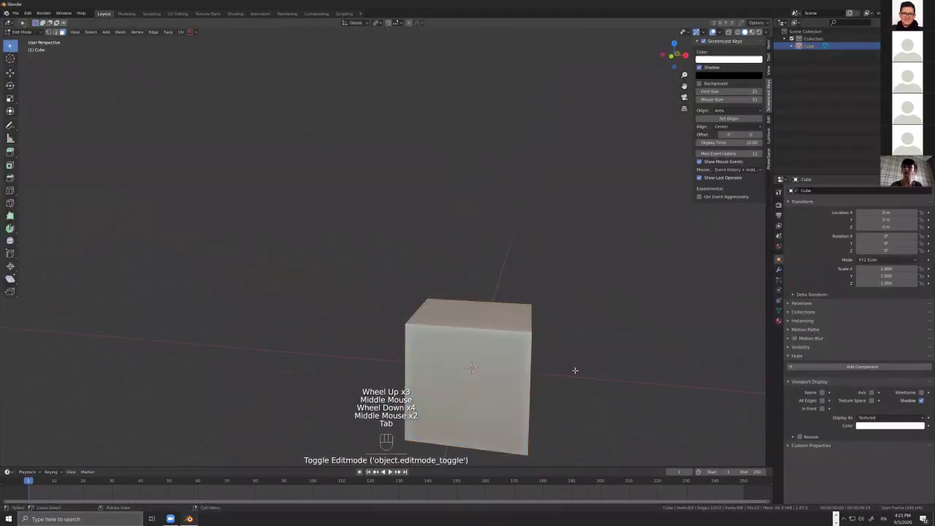
{"action": "middle_click_drag", "start_coordinate": [582, 375], "coordinate": [469, 301], "text": "shift"}
{"action": "middle_click_drag", "start_coordinate": [482, 341], "coordinate": [472, 265]}
{"action": "scroll", "coordinate": [472, 309], "scroll_direction": "up", "scroll_amount": 2}
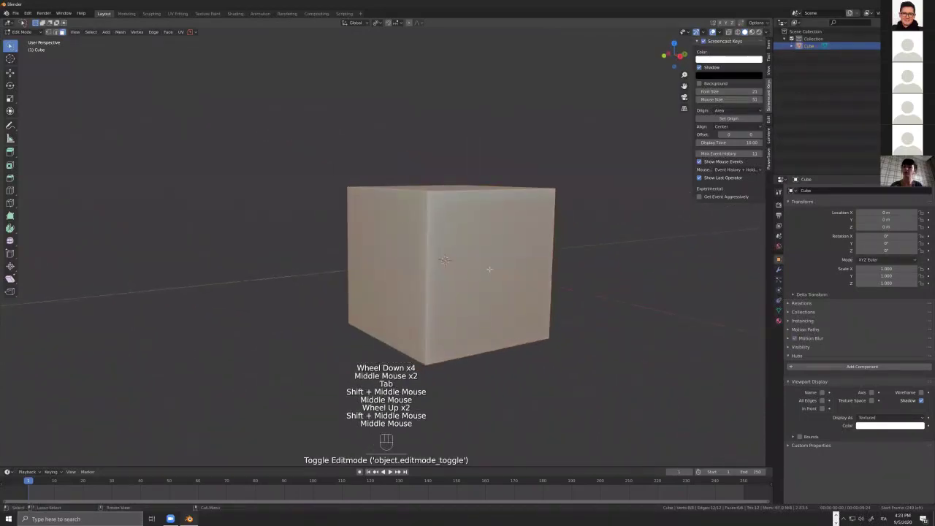
{"action": "middle_click_drag", "start_coordinate": [496, 278], "coordinate": [480, 205]}
{"action": "left_click", "coordinate": [472, 187]}
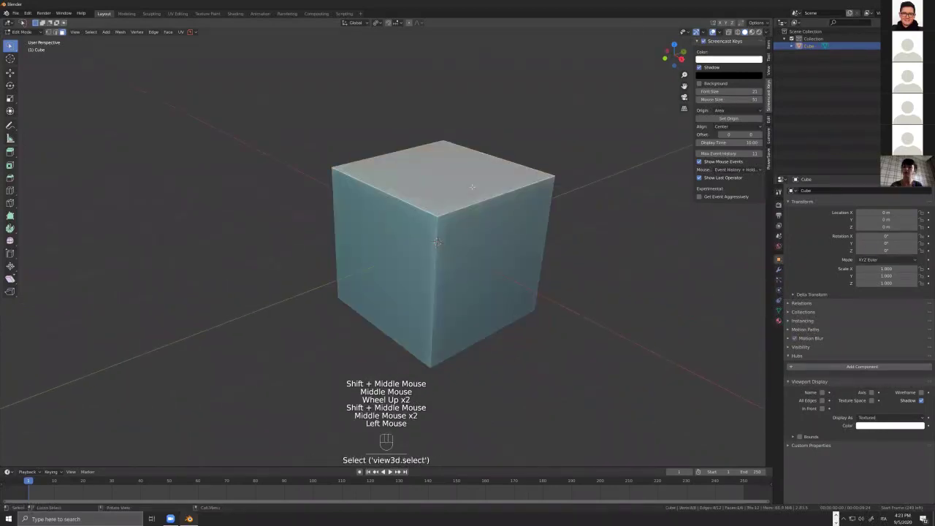
{"action": "key", "text": "g"}
{"action": "key", "text": "z"}
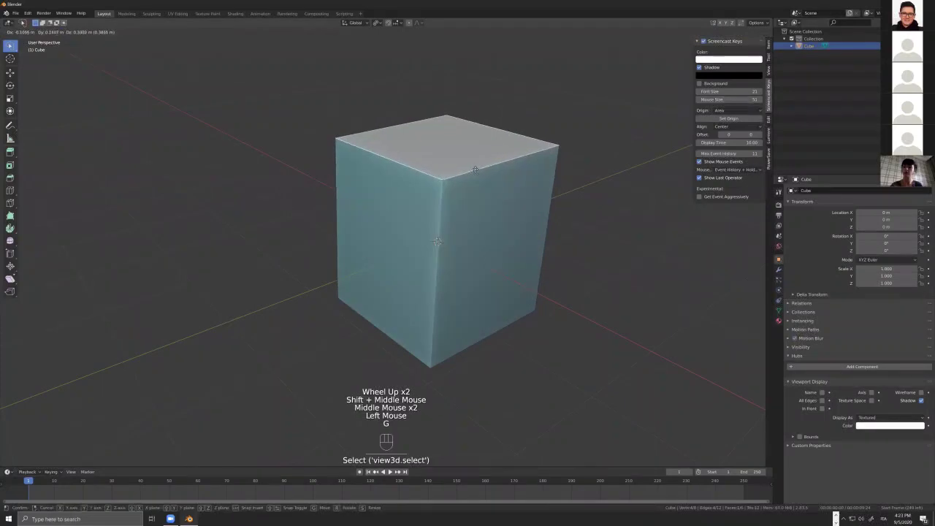
{"action": "left_click", "coordinate": [475, 159]}
- Try moving one of the cube's side faces outward along X and undo the move
{"action": "left_click", "coordinate": [520, 255]}
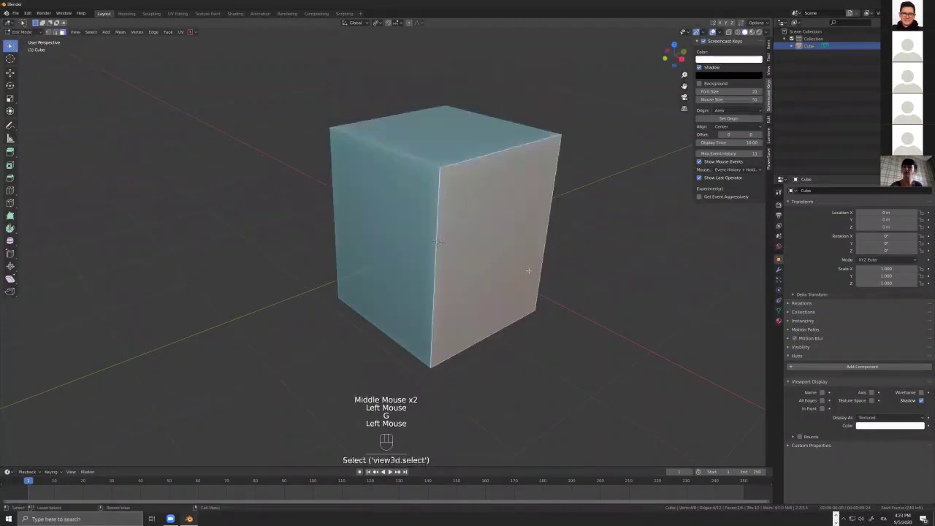
{"action": "key", "text": "g"}
{"action": "left_click", "coordinate": [576, 325]}
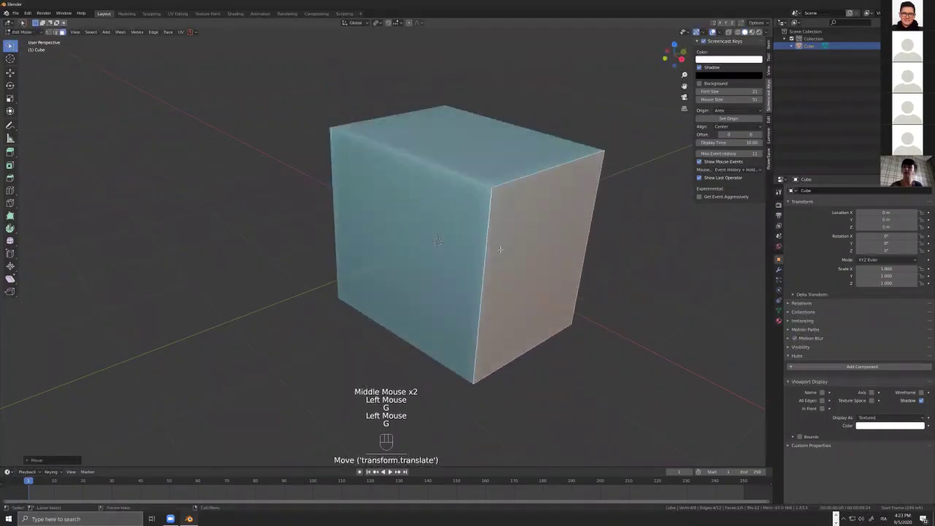
{"action": "middle_click_drag", "start_coordinate": [499, 250], "coordinate": [530, 220]}
{"action": "left_click", "coordinate": [532, 222]}
{"action": "key", "text": "ctrl+z"}
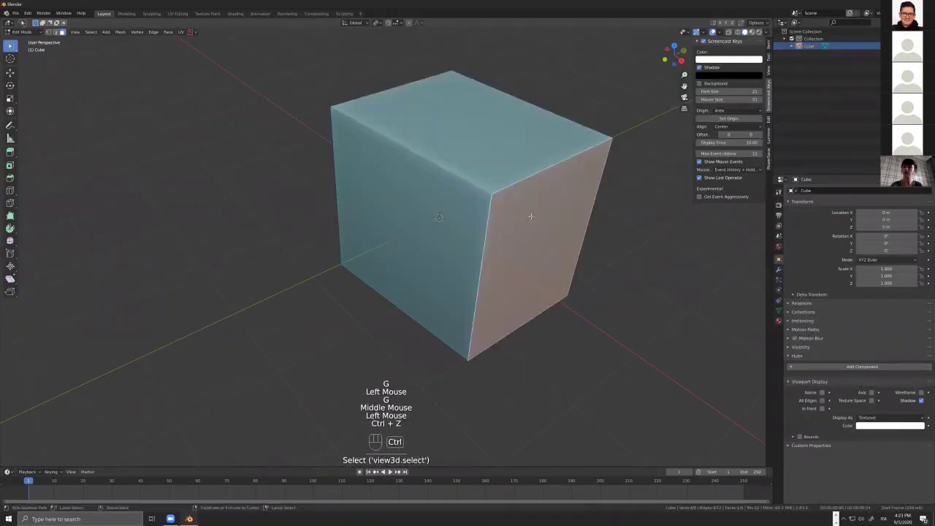
{"action": "key", "text": "ctrl+z"}
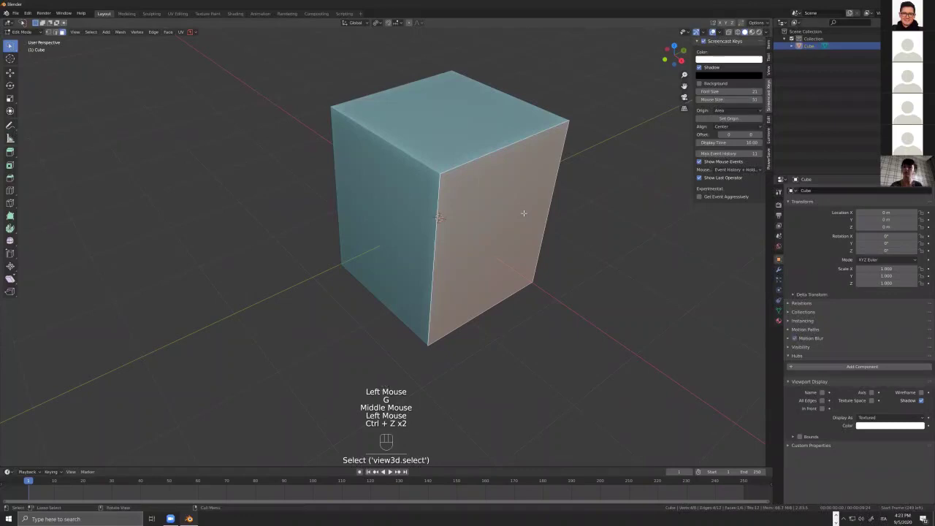
- Select the whole cube mesh, and select two adjacent side faces one at a time
{"action": "key", "text": "a"}
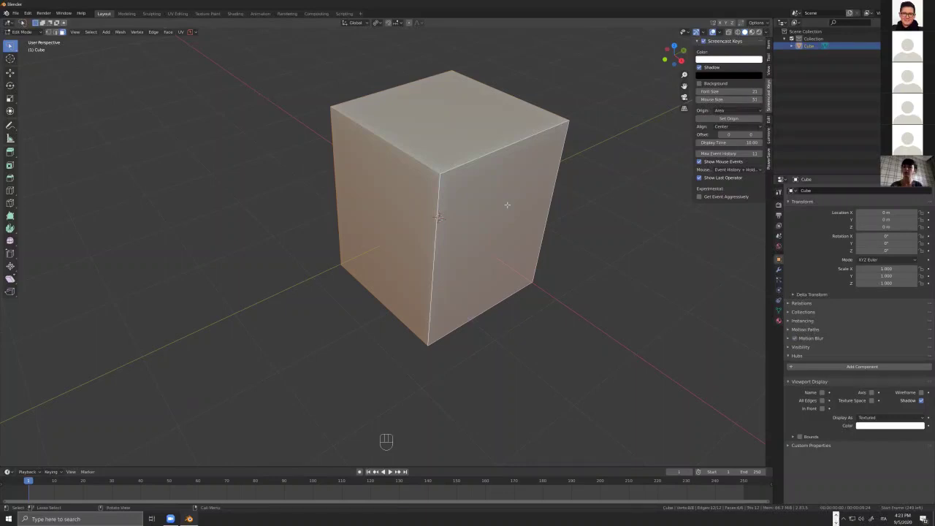
{"action": "middle_click_drag", "start_coordinate": [483, 206], "coordinate": [477, 193]}
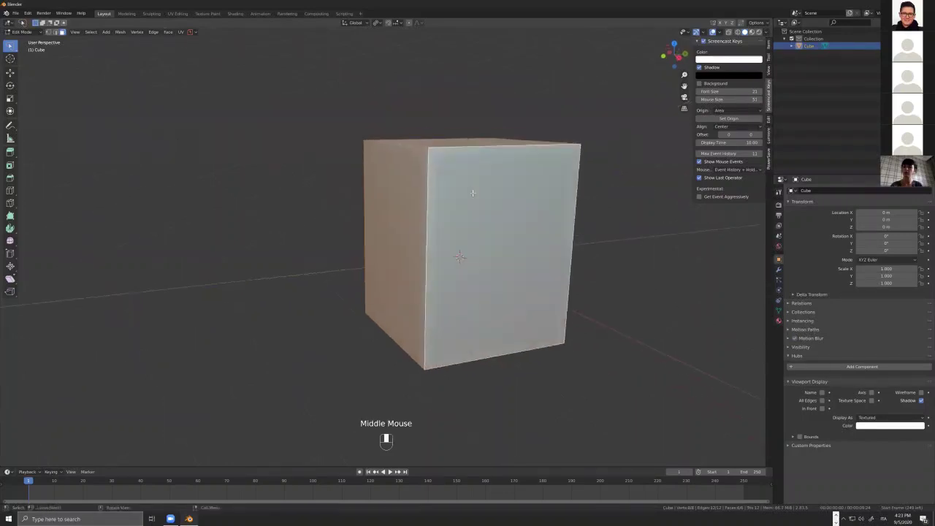
{"action": "middle_click_drag", "start_coordinate": [450, 244], "coordinate": [460, 220]}
{"action": "left_click", "coordinate": [459, 216]}
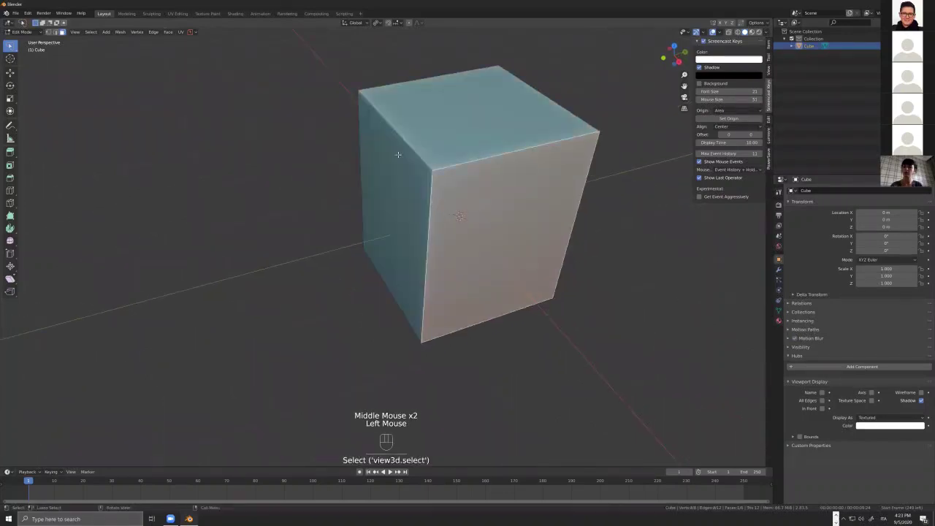
{"action": "left_click", "coordinate": [459, 216]}
{"action": "left_click", "coordinate": [458, 216]}
{"action": "left_click", "coordinate": [461, 231]}
{"action": "left_click", "coordinate": [402, 180]}
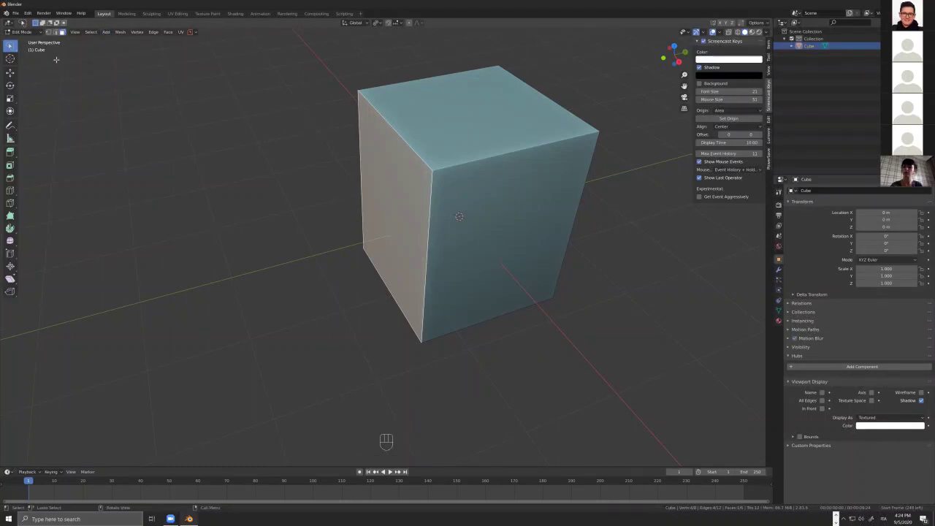
{"action": "mouse_move", "coordinate": [531, 141]}
{"action": "middle_mouse_down"}
{"action": "mouse_move", "coordinate": [524, 156]}
{"action": "mouse_move", "coordinate": [331, 276]}
{"action": "mouse_move", "coordinate": [412, 290]}
{"action": "middle_mouse_up"}
{"action": "left_click", "coordinate": [340, 279]}
{"action": "mouse_move", "coordinate": [411, 290]}
{"action": "left_mouse_down"}
{"action": "mouse_move", "coordinate": [390, 283]}
{"action": "mouse_move", "coordinate": [380, 263]}
{"action": "left_mouse_up"}
{"action": "left_click", "coordinate": [457, 279]}
{"action": "mouse_move", "coordinate": [504, 271]}
{"action": "middle_mouse_down"}
{"action": "mouse_move", "coordinate": [458, 279]}
{"action": "mouse_move", "coordinate": [673, 305]}
{"action": "mouse_move", "coordinate": [677, 317]}
{"action": "mouse_move", "coordinate": [526, 288]}
{"action": "middle_mouse_up"}
{"action": "left_click", "coordinate": [89, 86]}
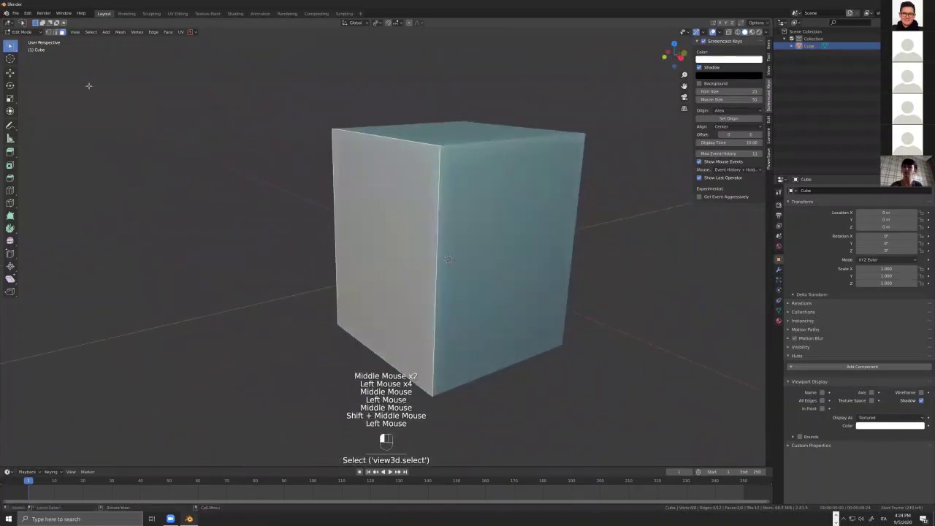
{"action": "left_click", "coordinate": [10, 46]}
{"action": "left_click", "coordinate": [32, 51]}
{"action": "left_click", "coordinate": [12, 46]}
{"action": "left_click", "coordinate": [37, 63]}
{"action": "left_click", "coordinate": [474, 146]}
{"action": "left_click", "coordinate": [475, 144]}
{"action": "middle_click_drag", "start_coordinate": [474, 145], "coordinate": [467, 219]}
{"action": "left_click", "coordinate": [493, 241]}
{"action": "left_click_drag", "start_coordinate": [497, 4], "coordinate": [496, 100]}
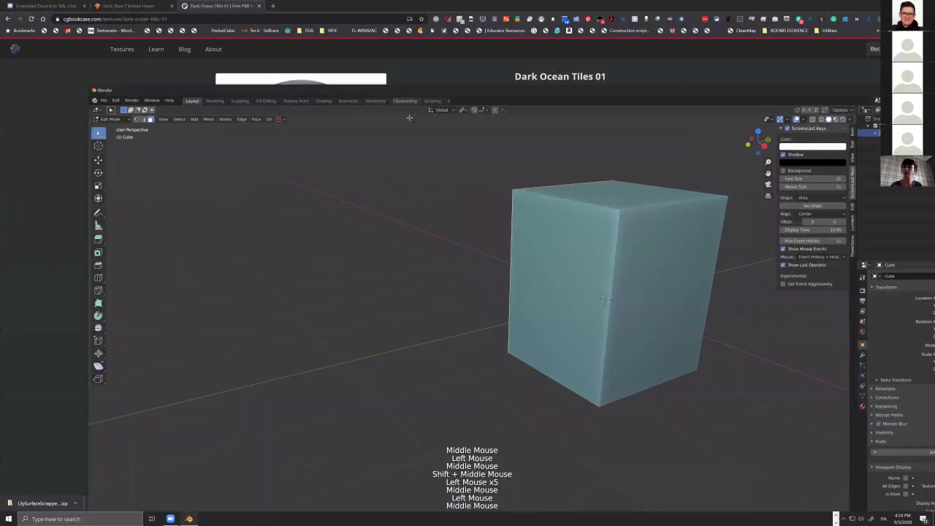
{"action": "double_click", "coordinate": [503, 93]}
{"action": "left_click", "coordinate": [667, 359]}
{"action": "middle_click_drag", "start_coordinate": [668, 359], "coordinate": [461, 278]}
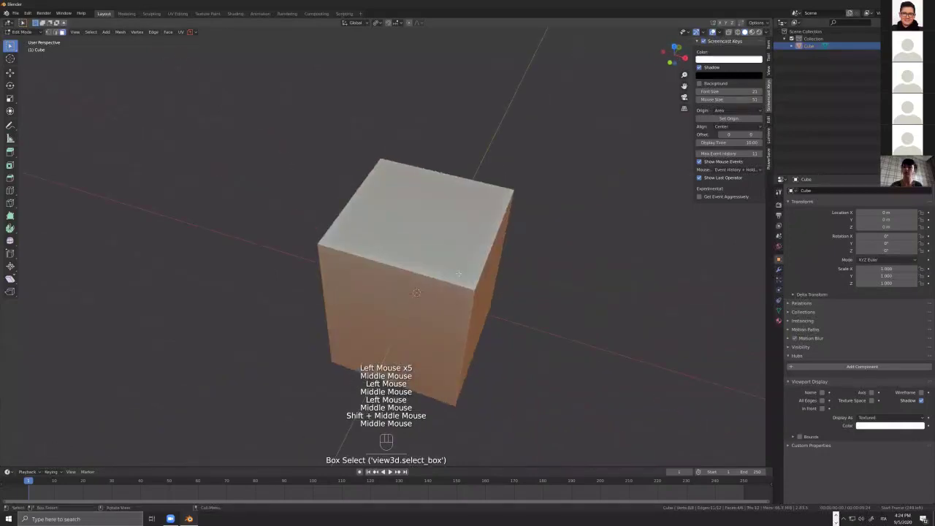
- Select the cube's top face and move it, and undo a second downward move of the same face
{"action": "left_click", "coordinate": [479, 302]}
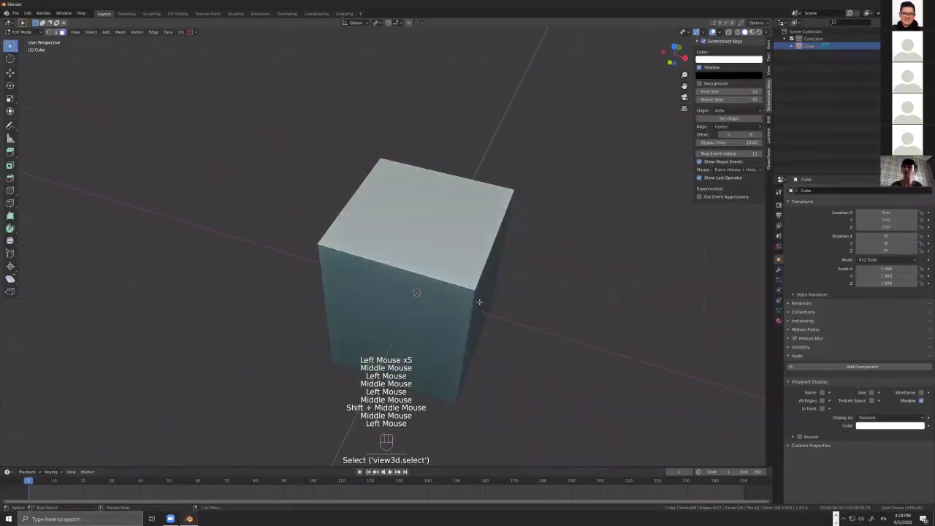
{"action": "key", "text": "g"}
{"action": "middle_click_drag", "start_coordinate": [493, 329], "coordinate": [562, 272]}
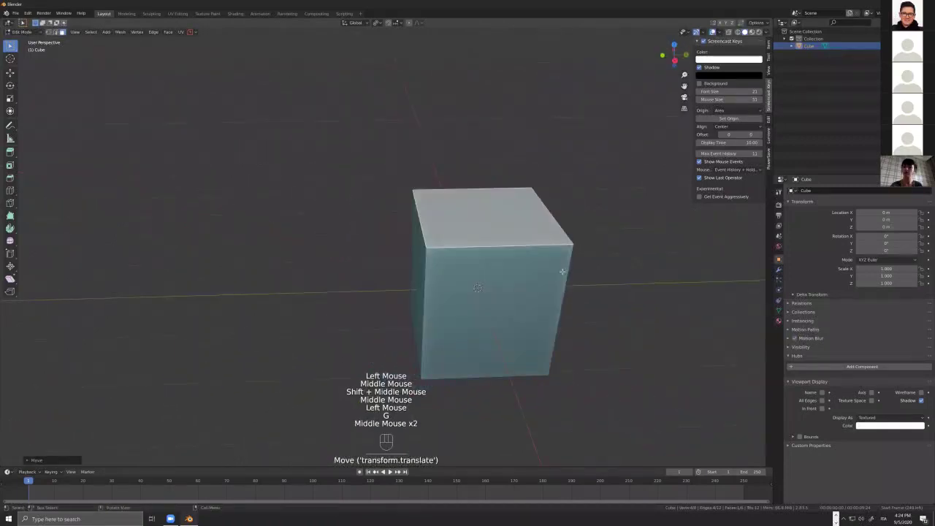
{"action": "key", "text": "g"}
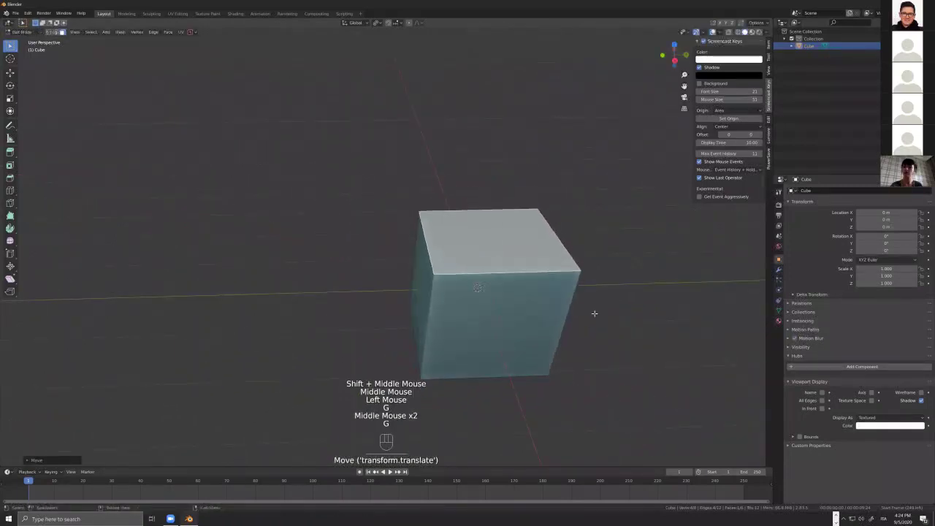
{"action": "key", "text": "ctrl+z"}
- Select all of the cube's faces and subdivide them
{"action": "left_click", "coordinate": [552, 299]}
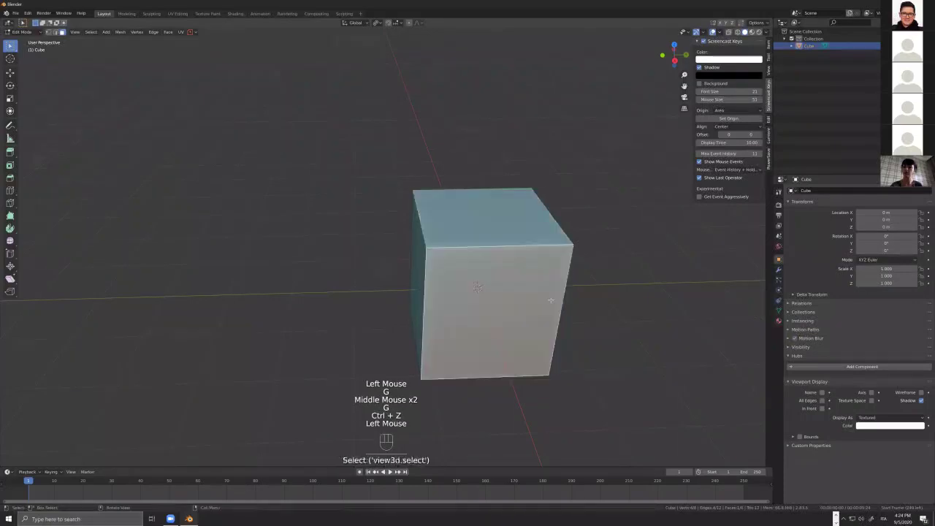
{"action": "key", "text": "a"}
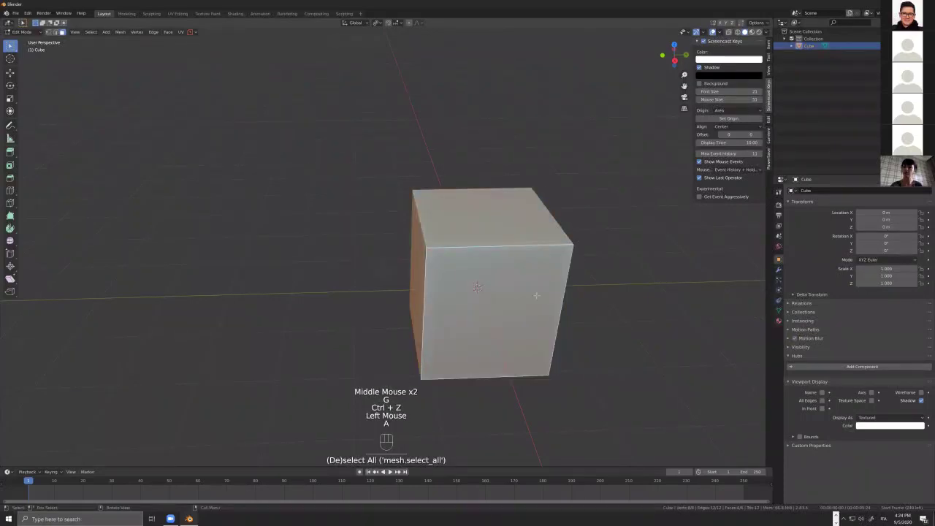
{"action": "right_click", "coordinate": [536, 295]}
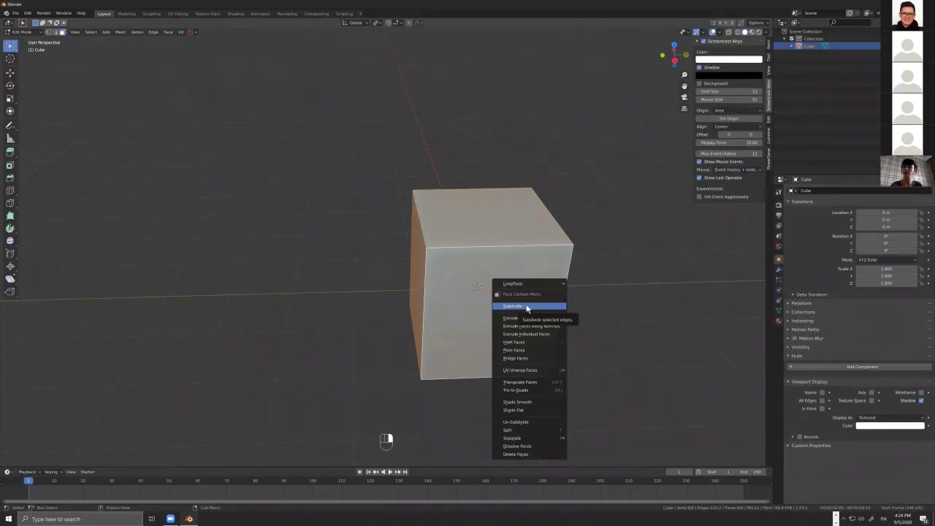
{"action": "double_click", "coordinate": [527, 307]}
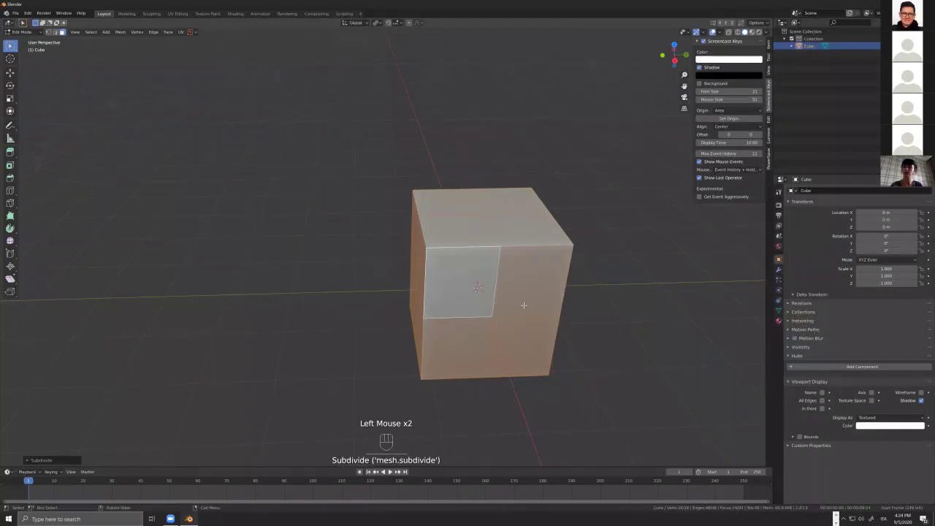
{"action": "left_click", "coordinate": [516, 286]}
{"action": "key", "text": "a"}
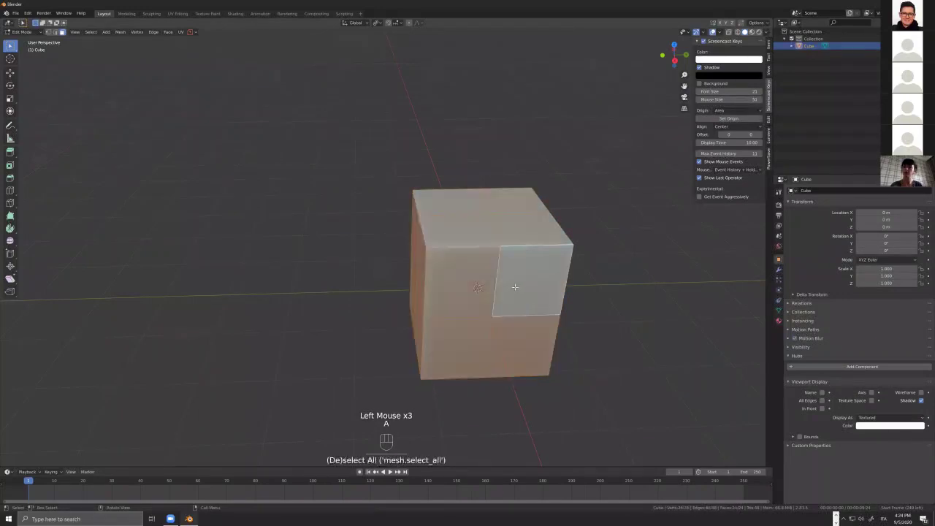
{"action": "left_click", "coordinate": [527, 307]}
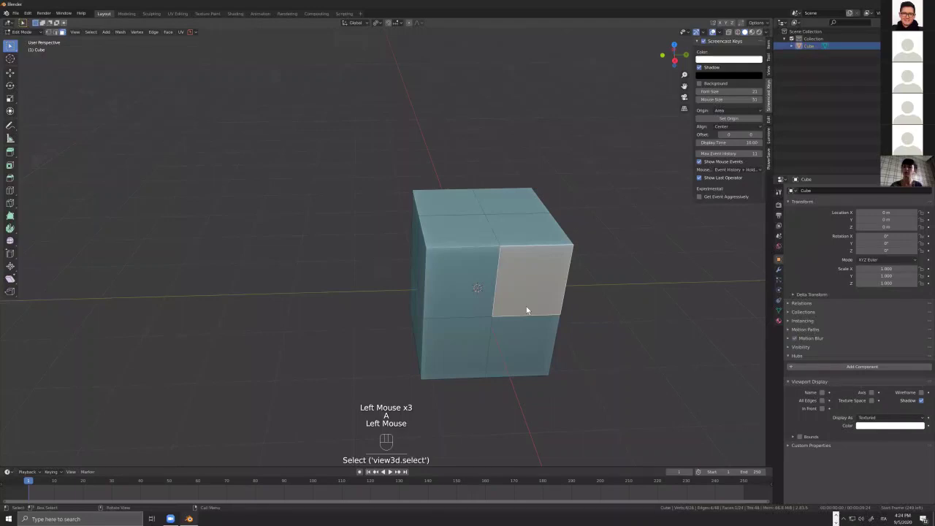
{"action": "key", "text": "u"}
{"action": "left_click", "coordinate": [494, 224]}
{"action": "key", "text": "u"}
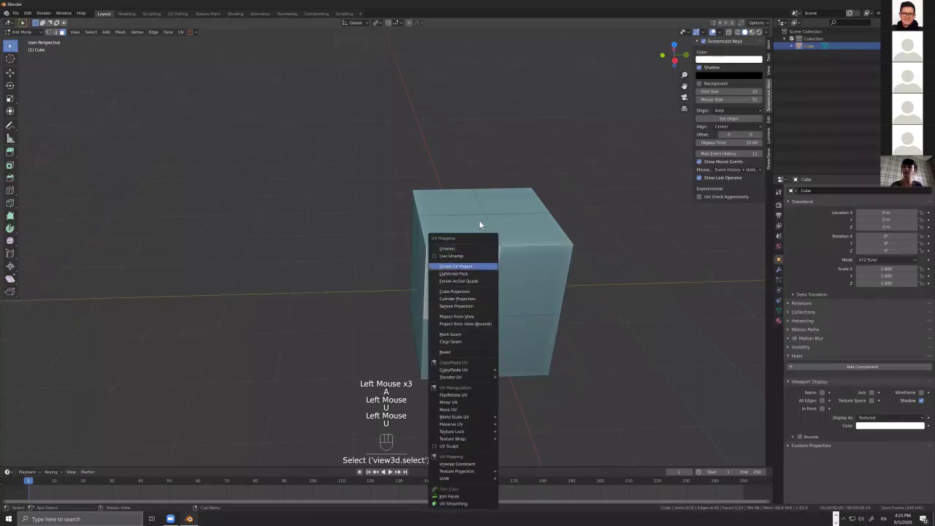
{"action": "triple_click", "coordinate": [480, 224]}
- Clear the selection, select the entire cube mesh, and subdivide it a second time
{"action": "key", "text": "alt+a"}
{"action": "key", "text": "alt+a"}
{"action": "key", "text": "a"}
{"action": "right_click", "coordinate": [489, 184]}
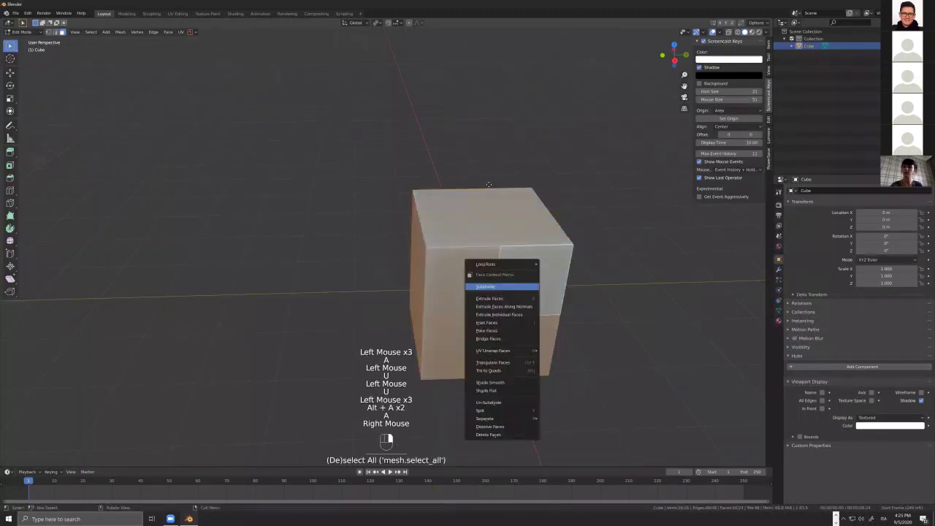
{"action": "left_click", "coordinate": [485, 285]}
- Try moving a single inner face on the cube's top upward and undo the move
{"action": "double_click", "coordinate": [521, 267]}
{"action": "key", "text": "g"}
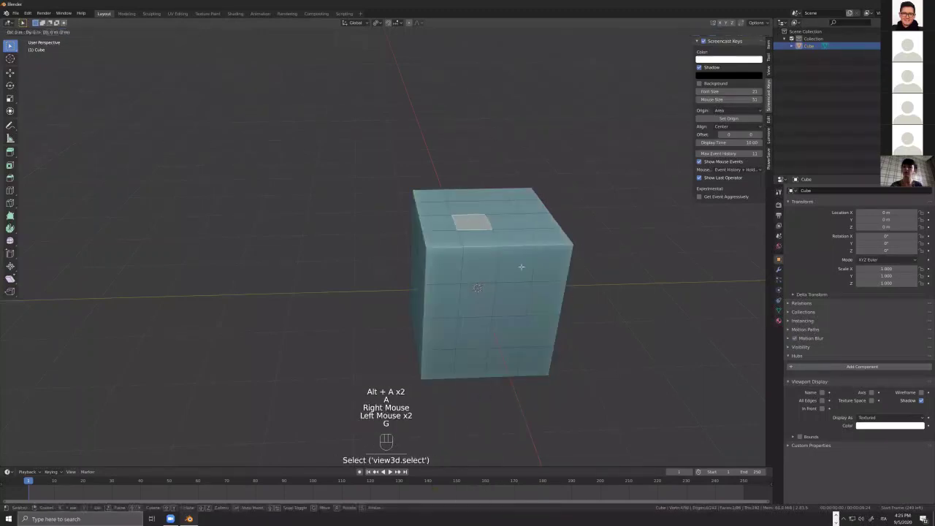
{"action": "left_click", "coordinate": [511, 261]}
{"action": "middle_click_drag", "start_coordinate": [512, 261], "coordinate": [544, 260]}
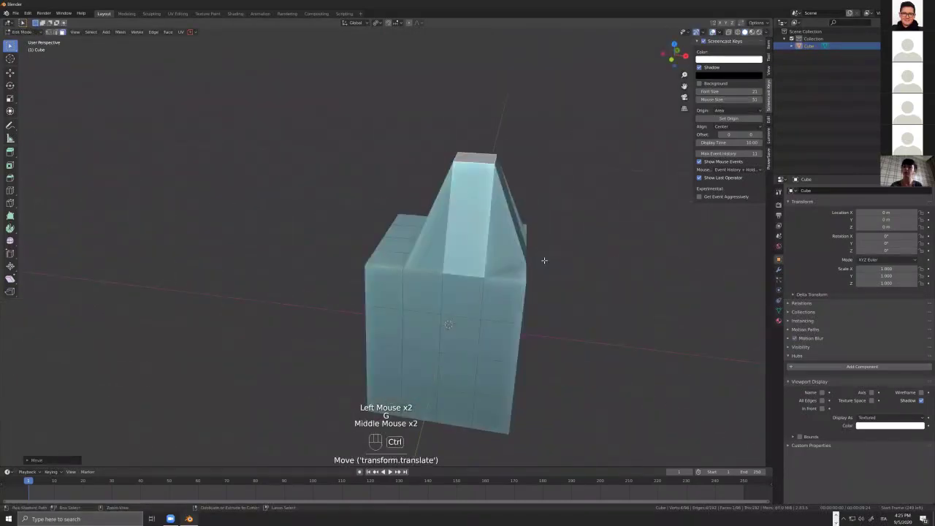
{"action": "key", "text": "ctrl+z"}
- Add the other three inner faces on the cube's top to the selection and extrude the 2 × 2 block upward
{"action": "middle_click_drag", "start_coordinate": [528, 299], "coordinate": [418, 231]}
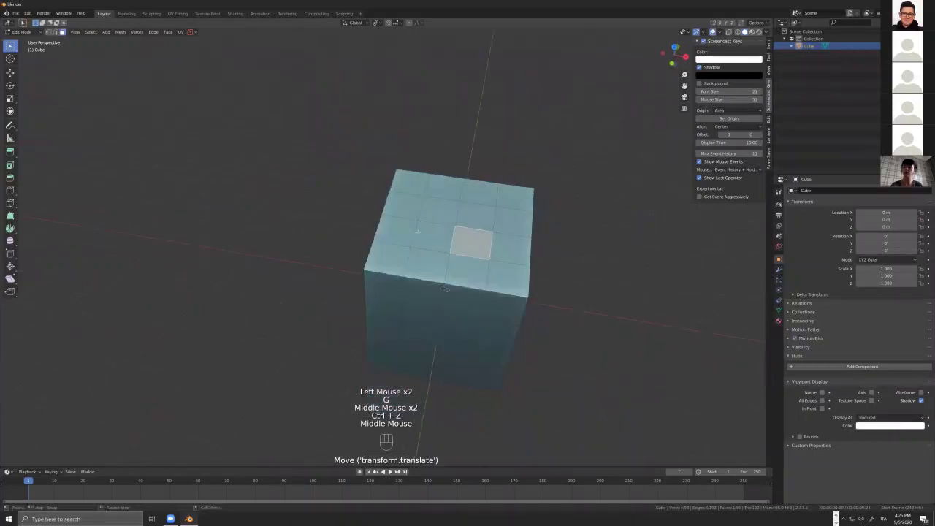
{"action": "left_click", "coordinate": [433, 242], "text": "shift"}
{"action": "left_click", "coordinate": [438, 215], "text": "shift"}
{"action": "left_click", "coordinate": [475, 221], "text": "shift"}
{"action": "middle_click_drag", "start_coordinate": [546, 280], "coordinate": [476, 273], "text": "shift"}
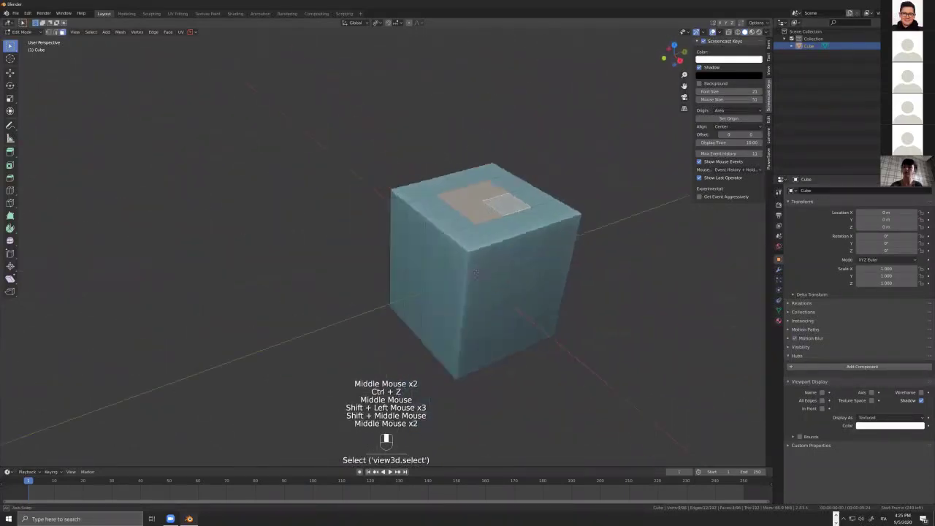
{"action": "scroll", "coordinate": [476, 274], "scroll_direction": "up", "scroll_amount": 2}
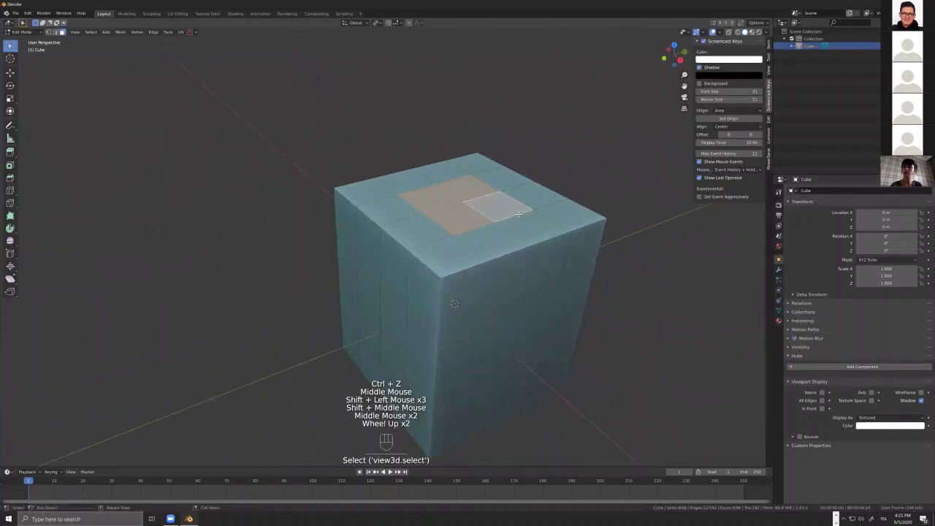
{"action": "key", "text": "e"}
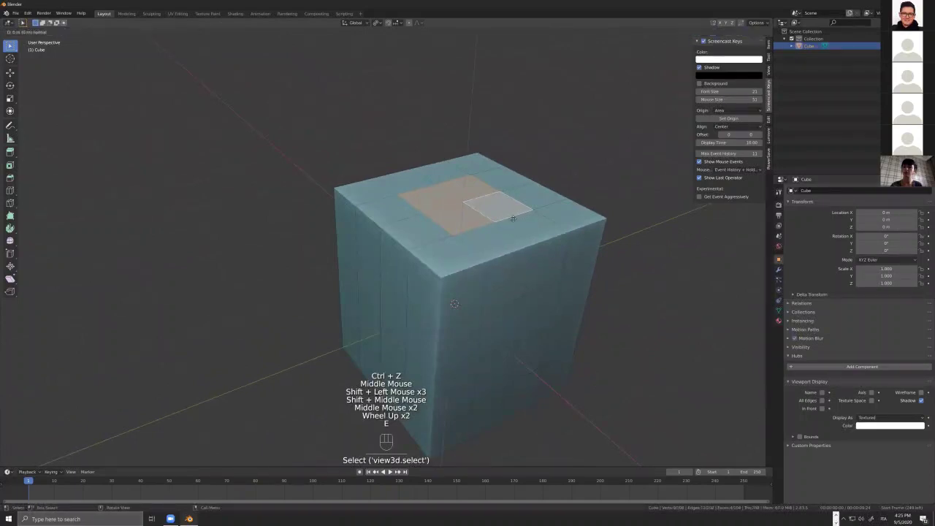
{"action": "left_click", "coordinate": [492, 211]}
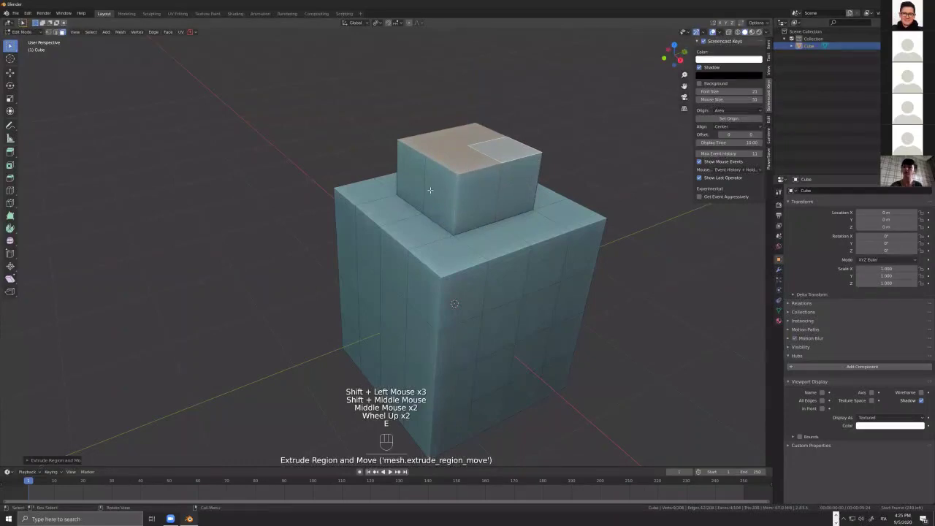
- Undo the top extrusion, the face selections and the subdivisions until the cube is plain again
{"action": "middle_click_drag", "start_coordinate": [477, 194], "coordinate": [497, 219]}
{"action": "key", "text": "ctrl+z"}
{"action": "key", "text": "ctrl+less"}
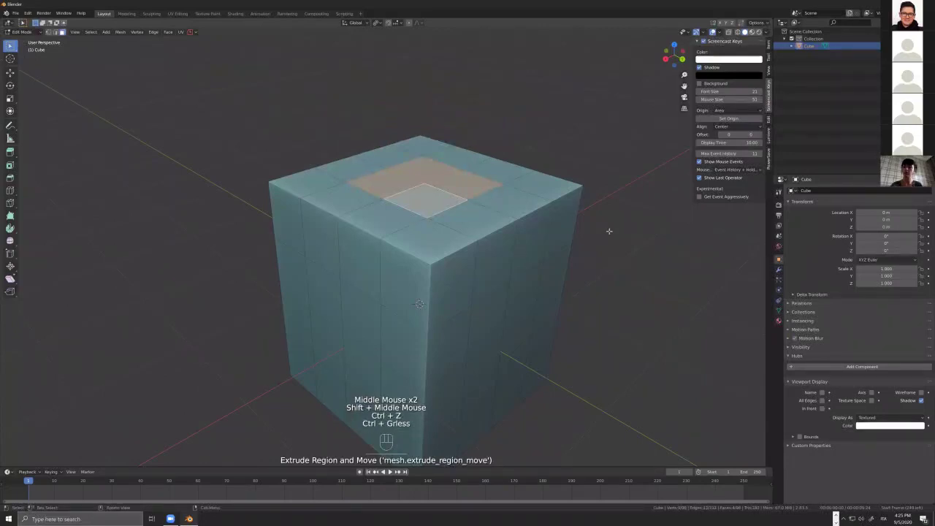
{"action": "key", "text": "ctrl+z"}
{"action": "key", "text": "ctrl+z"}
{"action": "key", "text": "ctrl+z"}
{"action": "key", "text": "ctrl+z"}
{"action": "key", "text": "ctrl+z"}
{"action": "key", "text": "ctrl+z"}
{"action": "key", "text": "ctrl+z"}
{"action": "key", "text": "ctrl+z"}
{"action": "key", "text": "ctrl+z"}
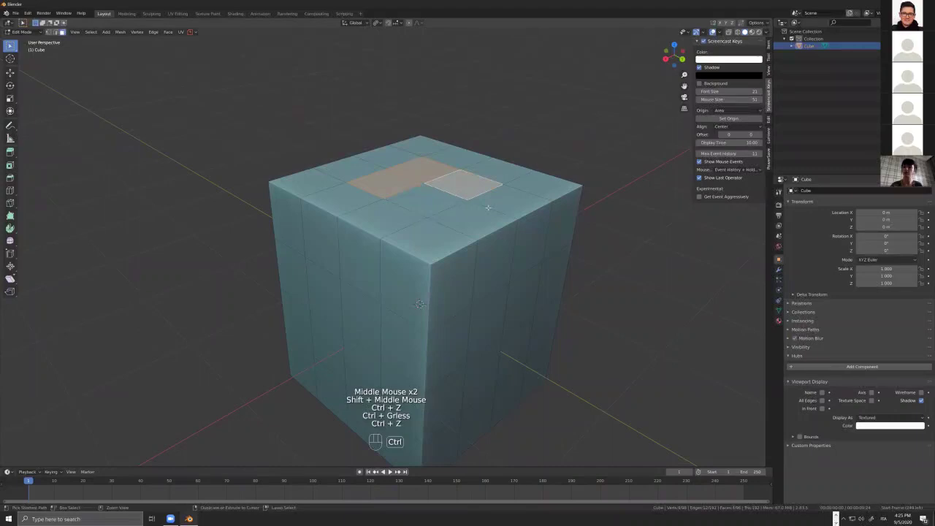
{"action": "key", "text": "ctrl+z"}
{"action": "key", "text": "ctrl+z"}
{"action": "key", "text": "ctrl+z"}
{"action": "key", "text": "ctrl+z"}
{"action": "key", "text": "ctrl+z"}
{"action": "key", "text": "ctrl+z"}
{"action": "key", "text": "ctrl+z"}
{"action": "key", "text": "ctrl+z"}
{"action": "key", "text": "ctrl+z"}
{"action": "key", "text": "ctrl+z"}
{"action": "key", "text": "ctrl+z"}
{"action": "key", "text": "ctrl+z"}
{"action": "key", "text": "ctrl+z"}
{"action": "key", "text": "ctrl+z"}
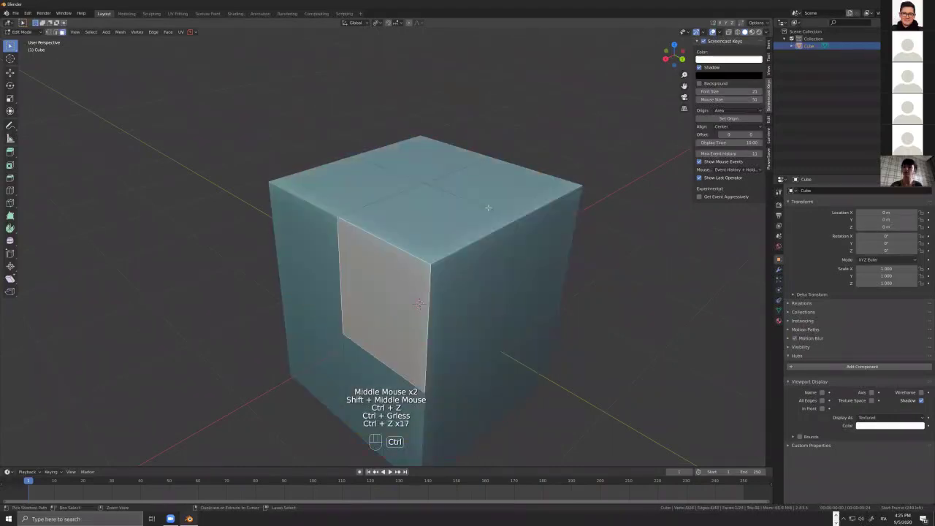
- Select several of the cube's faces together, including the top, the bottom and an adjoining side
{"action": "middle_click_drag", "start_coordinate": [488, 207], "coordinate": [450, 166]}
{"action": "scroll", "coordinate": [456, 314], "scroll_direction": "down", "scroll_amount": 4}
{"action": "middle_click_drag", "start_coordinate": [468, 333], "coordinate": [282, 321]}
{"action": "left_click", "coordinate": [484, 351]}
{"action": "left_click", "coordinate": [485, 351], "text": "shift"}
{"action": "left_click", "coordinate": [307, 359], "text": "shift"}
{"action": "middle_click_drag", "start_coordinate": [307, 359], "coordinate": [326, 359]}
{"action": "left_click", "coordinate": [316, 308], "text": "shift"}
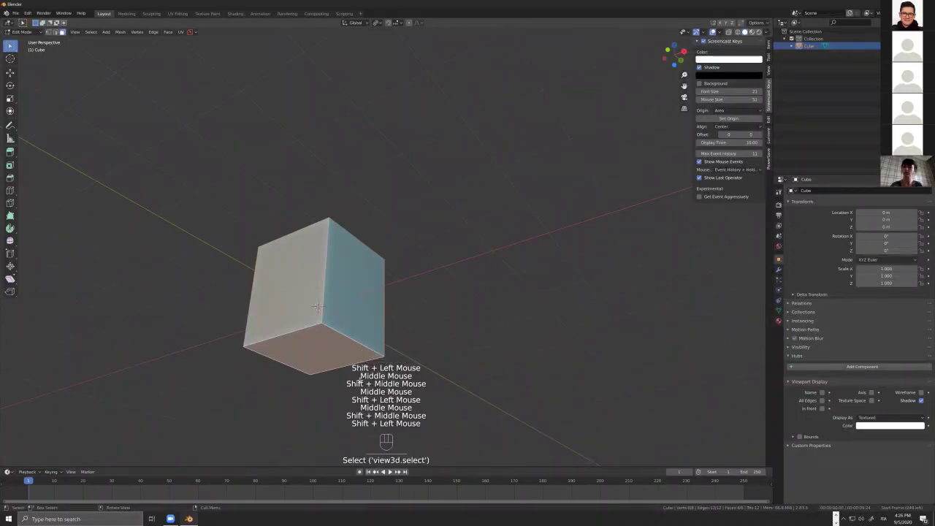
{"action": "key", "text": "KP_7"}
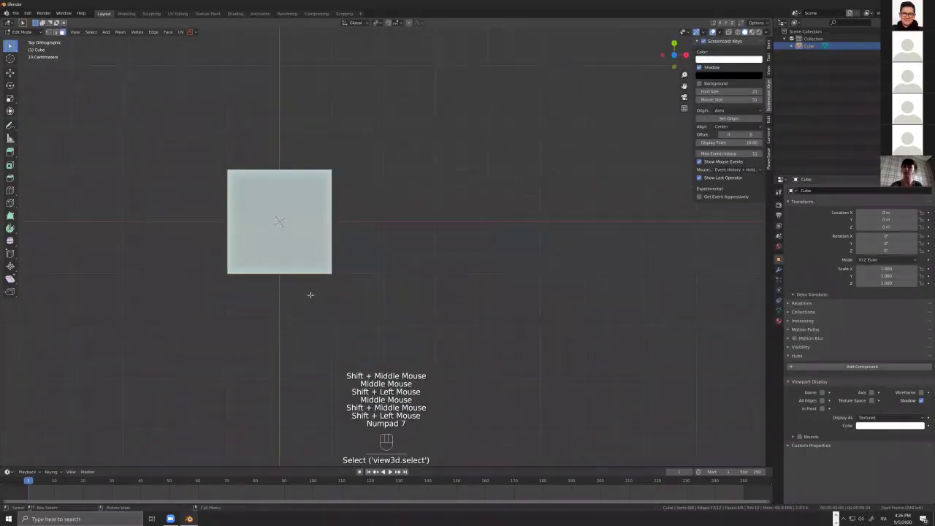
{"action": "middle_click_drag", "start_coordinate": [334, 273], "coordinate": [355, 293]}
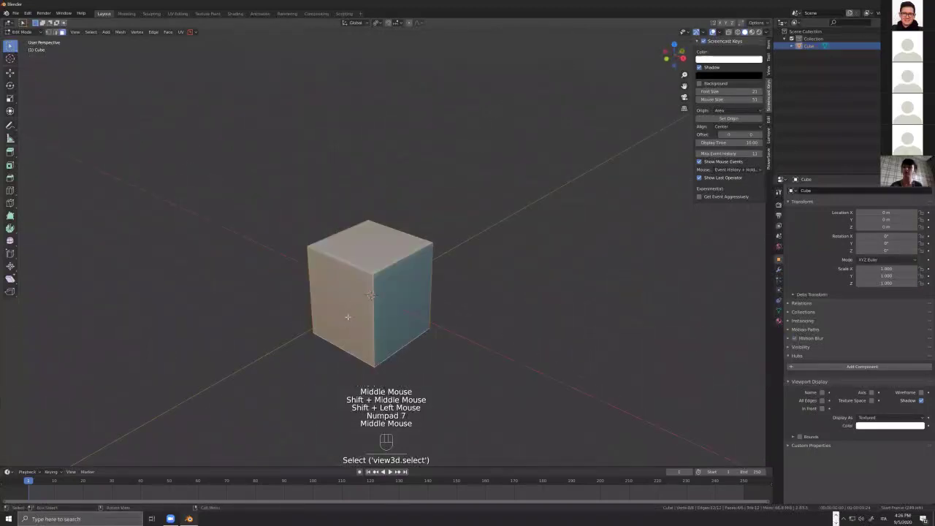
- Restart the selection with only the cube's top face and add neighbouring faces around the cube
{"action": "left_click", "coordinate": [388, 242]}
{"action": "left_click", "coordinate": [416, 257]}
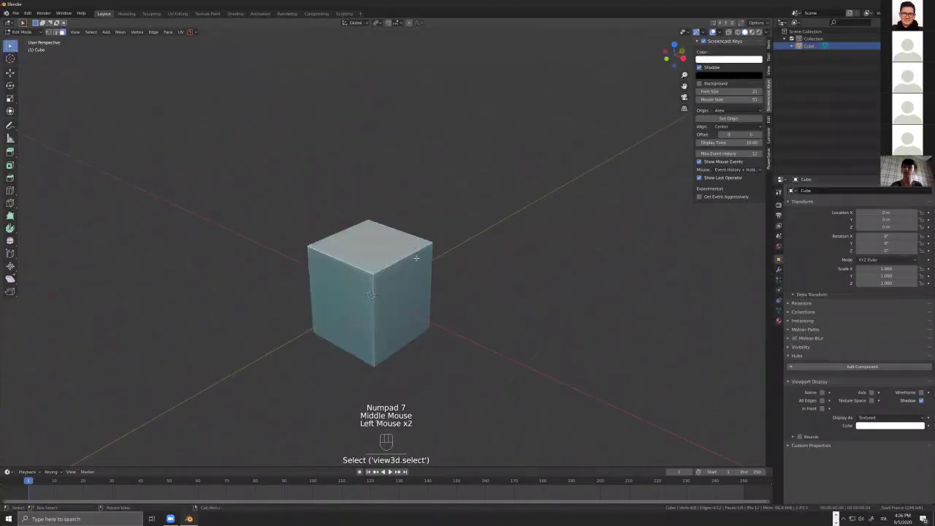
{"action": "left_click", "coordinate": [383, 294], "text": "shift"}
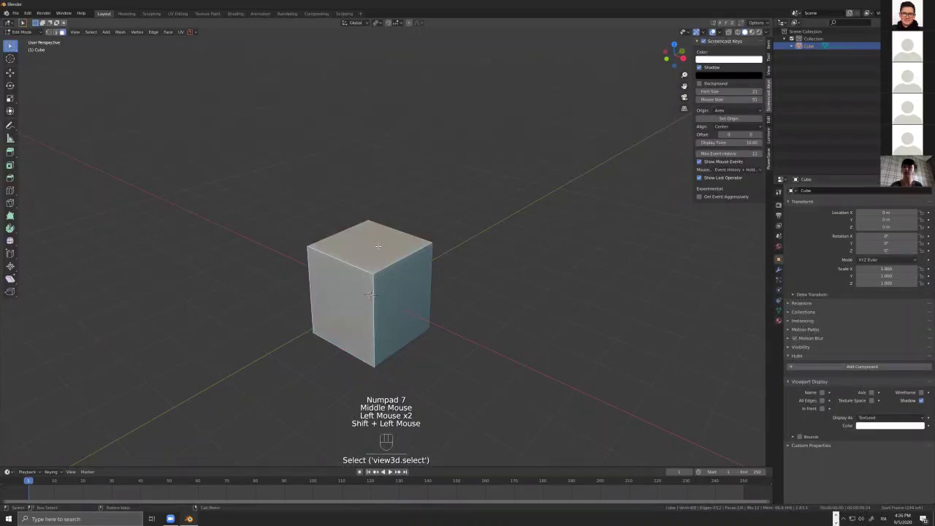
{"action": "middle_click_drag", "start_coordinate": [383, 295], "coordinate": [394, 294]}
{"action": "left_click", "coordinate": [421, 301], "text": "shift"}
{"action": "middle_click_drag", "start_coordinate": [453, 336], "coordinate": [449, 362]}
{"action": "left_click", "coordinate": [431, 391], "text": "shift"}
{"action": "left_click", "coordinate": [431, 391]}
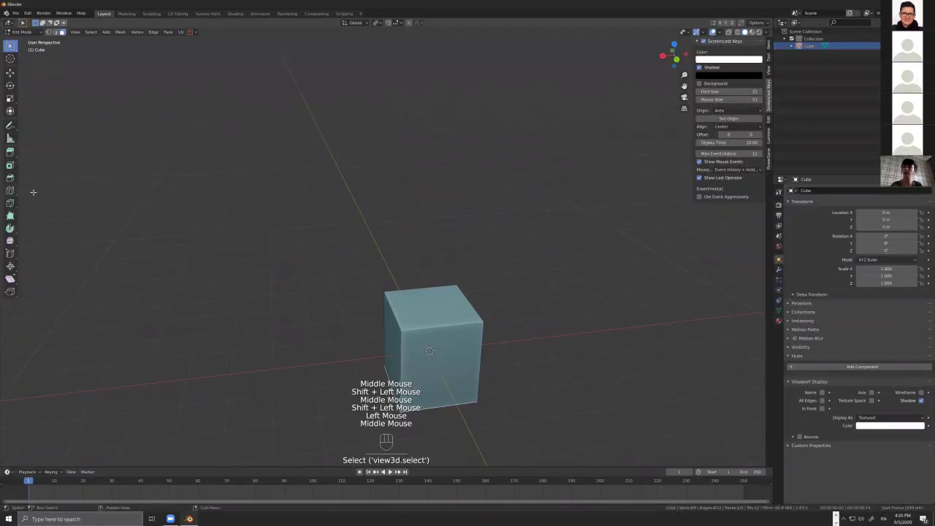
- Mark the Loop Cut tool with a small annotation and try several vertical loop cuts on the cube
{"action": "key", "text": "d"}
{"action": "left_click_drag", "start_coordinate": [39, 190], "coordinate": [23, 188]}
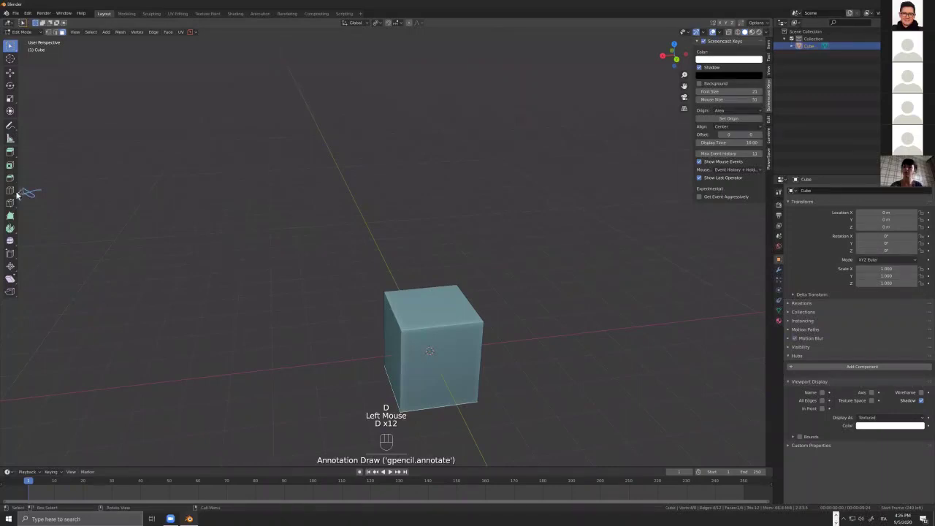
{"action": "left_click", "coordinate": [10, 190]}
{"action": "left_click", "coordinate": [452, 328]}
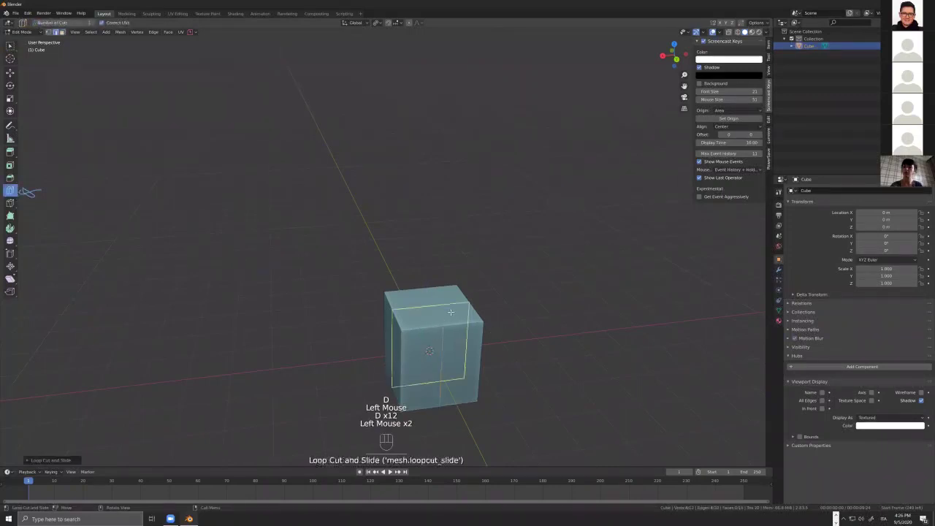
{"action": "left_click", "coordinate": [447, 329]}
{"action": "left_click", "coordinate": [447, 328]}
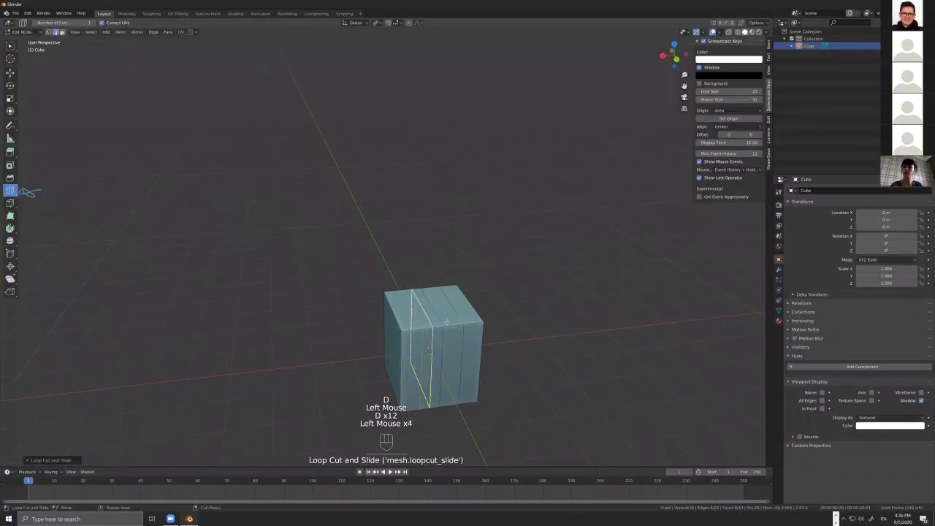
- Undo the vertical loop cuts and the annotation beside the Loop Cut tool
{"action": "mouse_move", "coordinate": [516, 334]}
{"action": "middle_mouse_down"}
{"action": "mouse_move", "coordinate": [495, 315]}
{"action": "mouse_move", "coordinate": [497, 259]}
{"action": "mouse_move", "coordinate": [505, 341]}
{"action": "mouse_move", "coordinate": [521, 350]}
{"action": "middle_mouse_up"}
{"action": "middle_click_drag", "start_coordinate": [449, 274], "coordinate": [511, 392]}
{"action": "key", "text": "ctrl+z"}
{"action": "key", "text": "ctrl+z"}
{"action": "key", "text": "ctrl+z"}
{"action": "key", "text": "ctrl+z"}
- Add a single vertical loop cut through the middle of the cube's front
{"action": "scroll", "coordinate": [426, 262], "scroll_direction": "up", "scroll_amount": 2}
{"action": "middle_click_drag", "start_coordinate": [426, 262], "coordinate": [393, 314]}
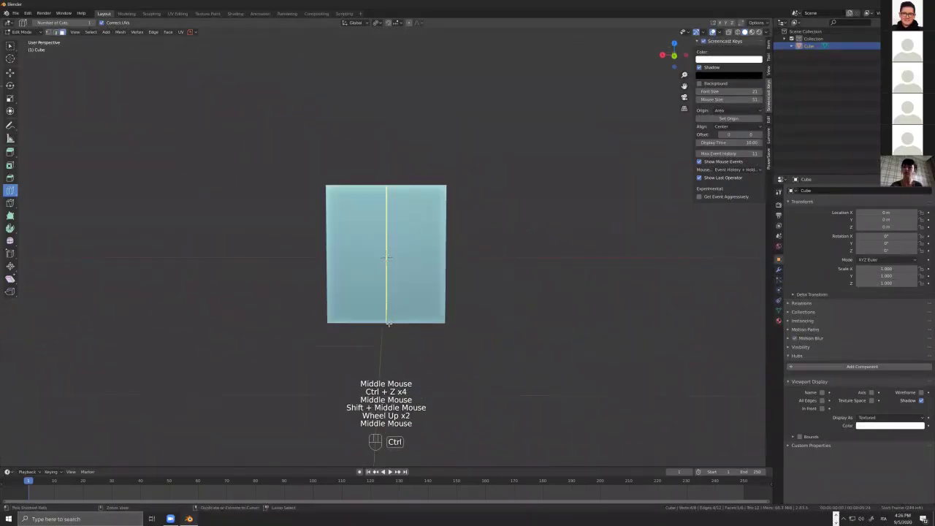
{"action": "left_click", "coordinate": [383, 319]}
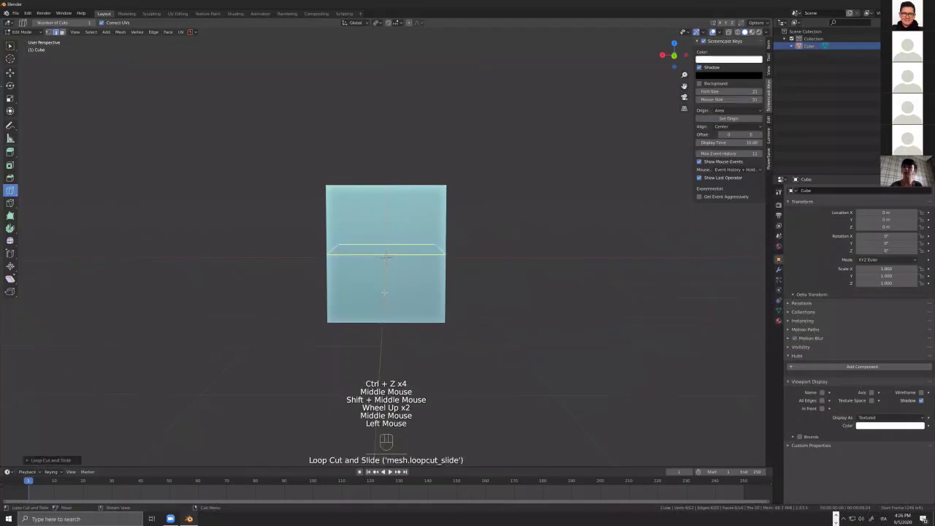
{"action": "key", "text": "Escape"}
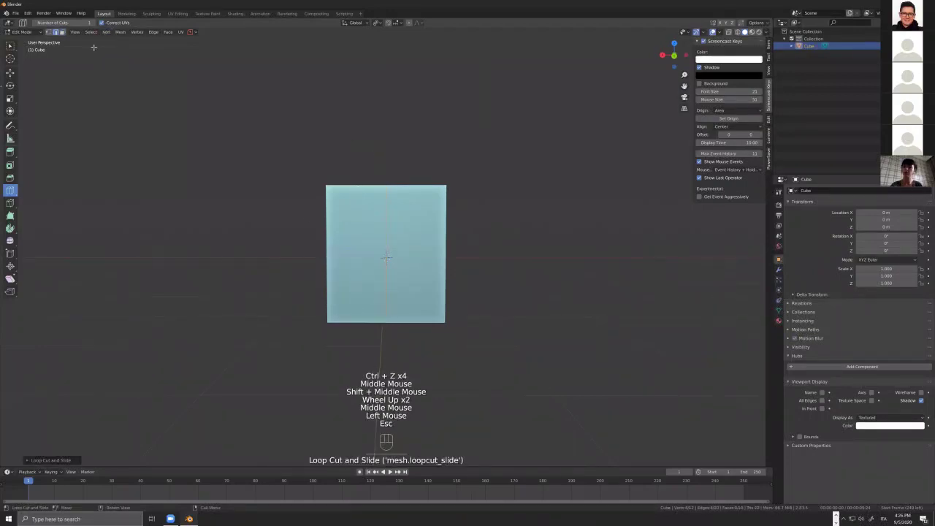
{"action": "key", "text": "d"}
{"action": "left_click", "coordinate": [112, 72]}
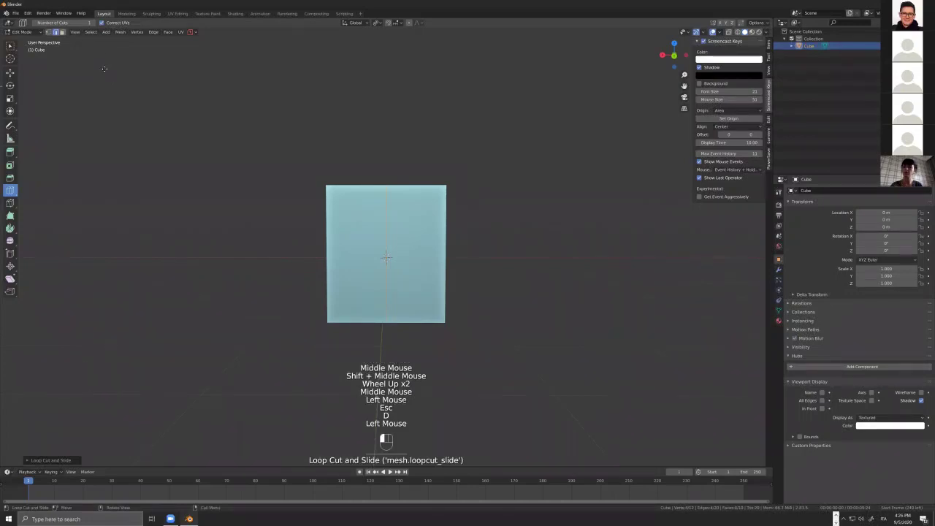
{"action": "key", "text": "d"}
{"action": "key", "text": "d"}
{"action": "key", "text": "d"}
{"action": "key", "text": "d"}
{"action": "key", "text": "d"}
{"action": "key", "text": "d"}
{"action": "key", "text": "d"}
{"action": "key", "text": "d"}
{"action": "key", "text": "d"}
{"action": "key", "text": "d"}
{"action": "key", "text": "ctrl+z"}
{"action": "key", "text": "d"}
{"action": "left_click", "coordinate": [219, 93]}
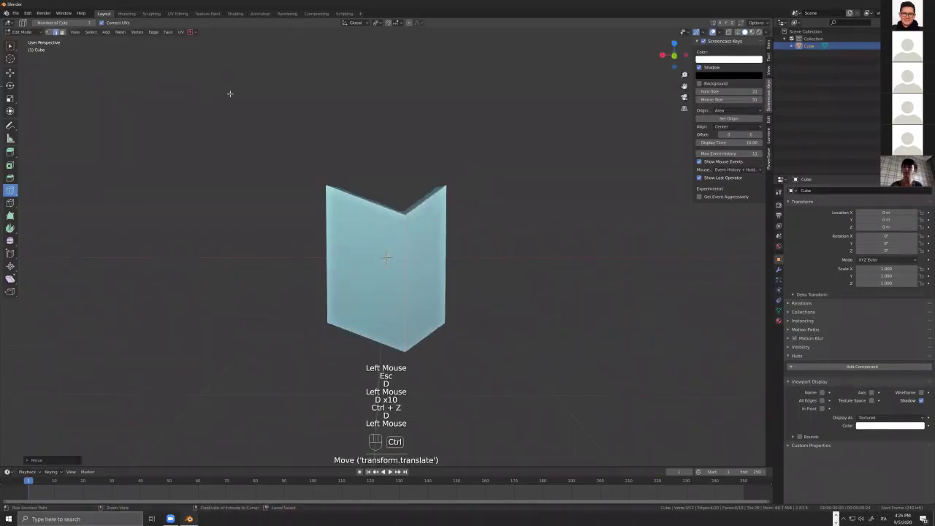
{"action": "key", "text": "ctrl+z"}
- Clear the mesh selection, return to the Select tool, and draw an annotation below the tool's settings
{"action": "key", "text": "a"}
{"action": "key", "text": "a"}
{"action": "key", "text": "alt+a"}
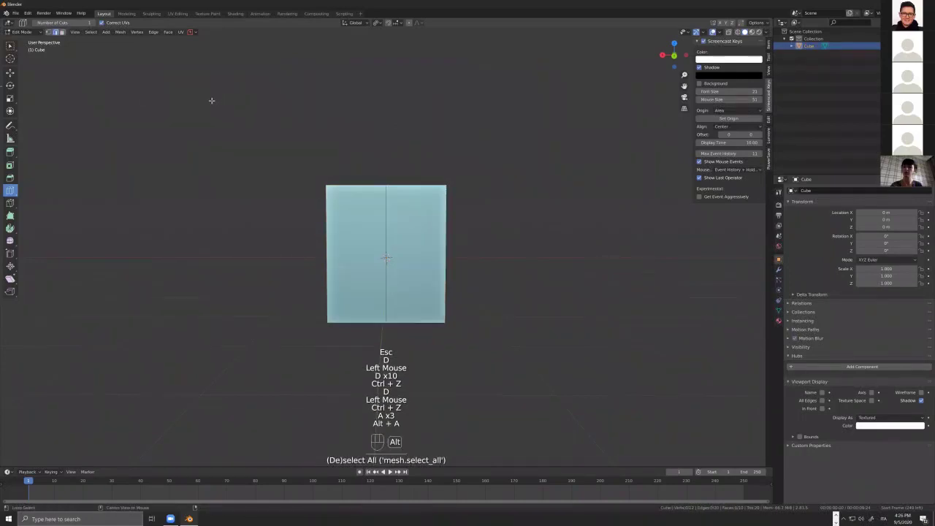
{"action": "key", "text": "d"}
{"action": "left_click", "coordinate": [114, 75]}
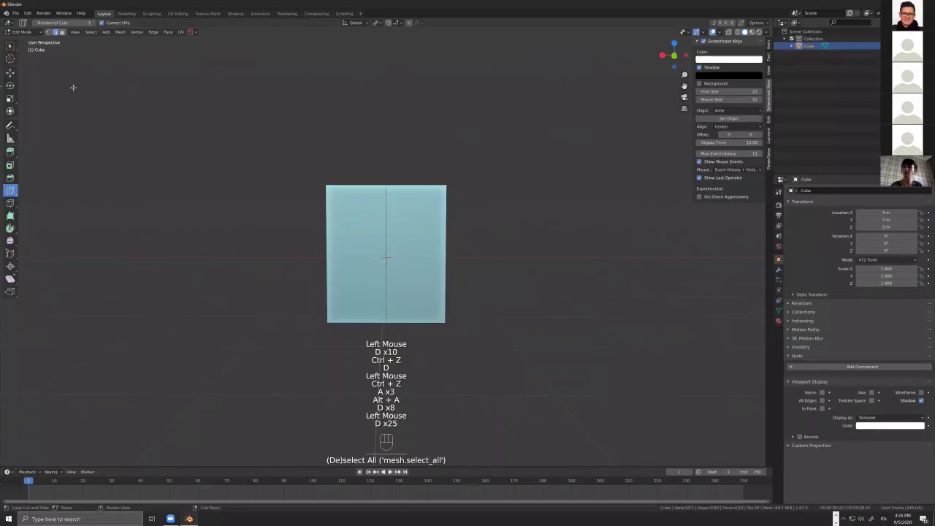
{"action": "left_click", "coordinate": [11, 45]}
{"action": "key", "text": "d"}
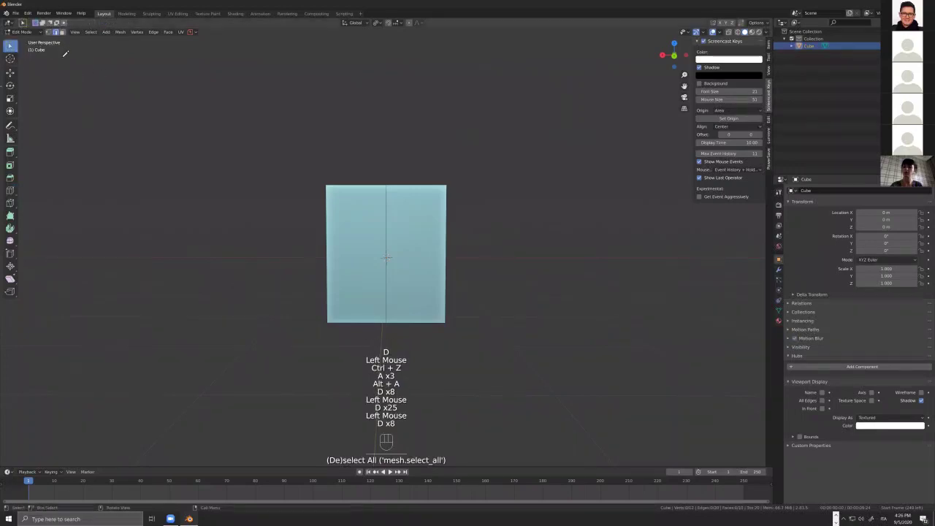
{"action": "key", "text": "d"}
{"action": "mouse_move", "coordinate": [67, 49]}
{"action": "left_mouse_down"}
{"action": "mouse_move", "coordinate": [82, 104]}
{"action": "mouse_move", "coordinate": [95, 55]}
{"action": "left_mouse_up"}
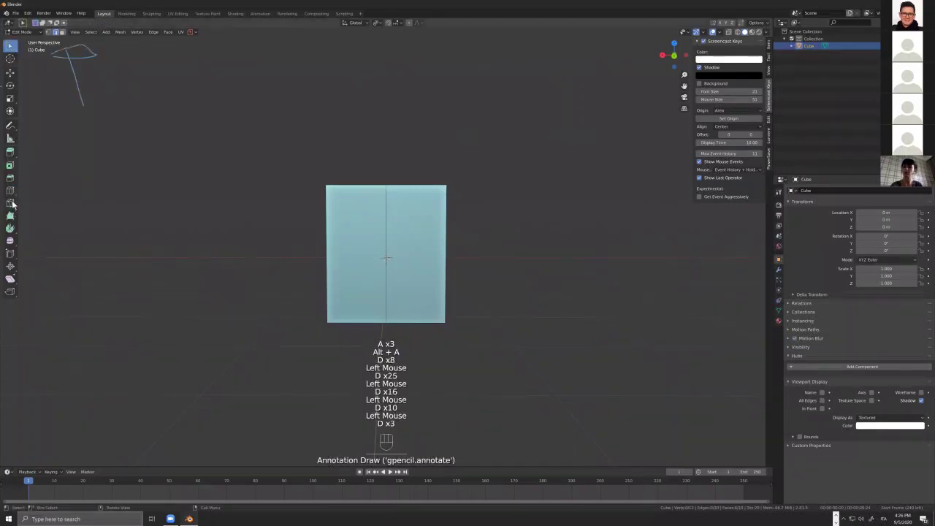
- Add three evenly spaced horizontal loop cuts around the cube with the Loop Cut tool
{"action": "left_click", "coordinate": [10, 191]}
{"action": "left_click", "coordinate": [10, 191]}
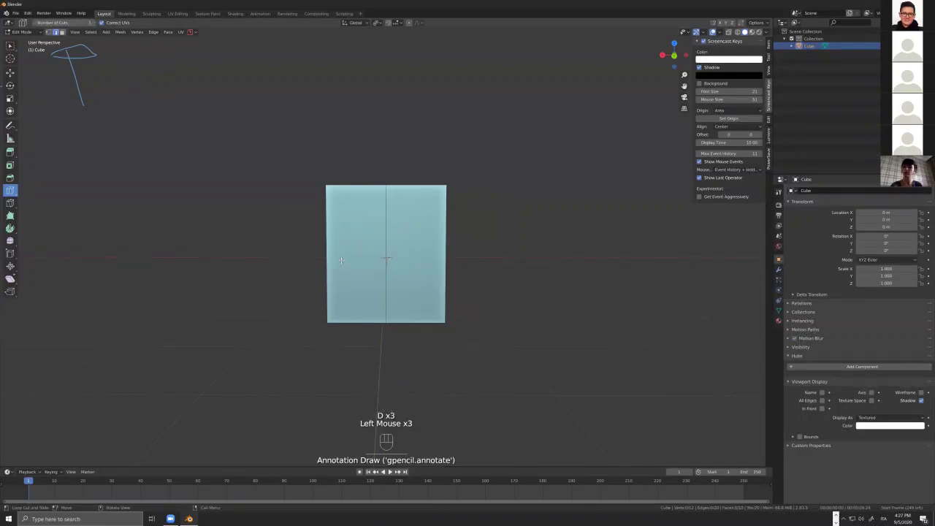
{"action": "left_click", "coordinate": [378, 265]}
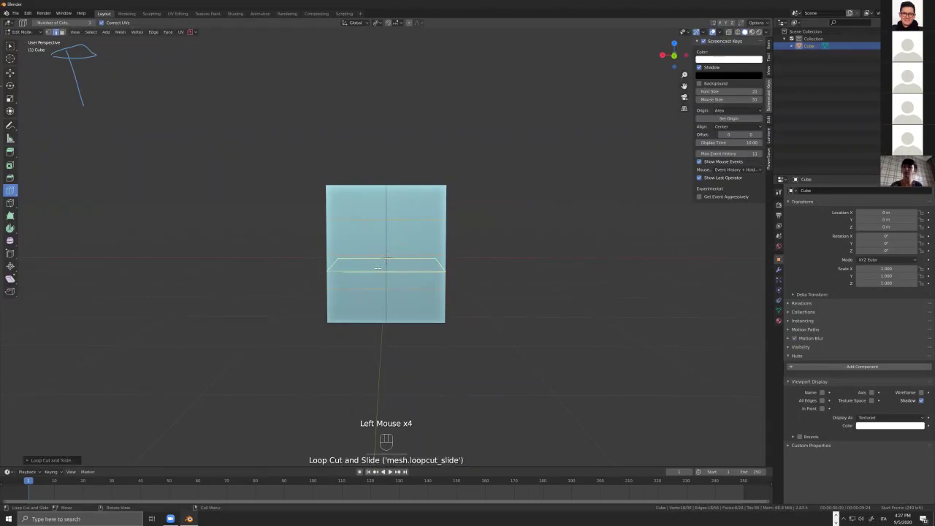
{"action": "middle_click_drag", "start_coordinate": [453, 276], "coordinate": [419, 242]}
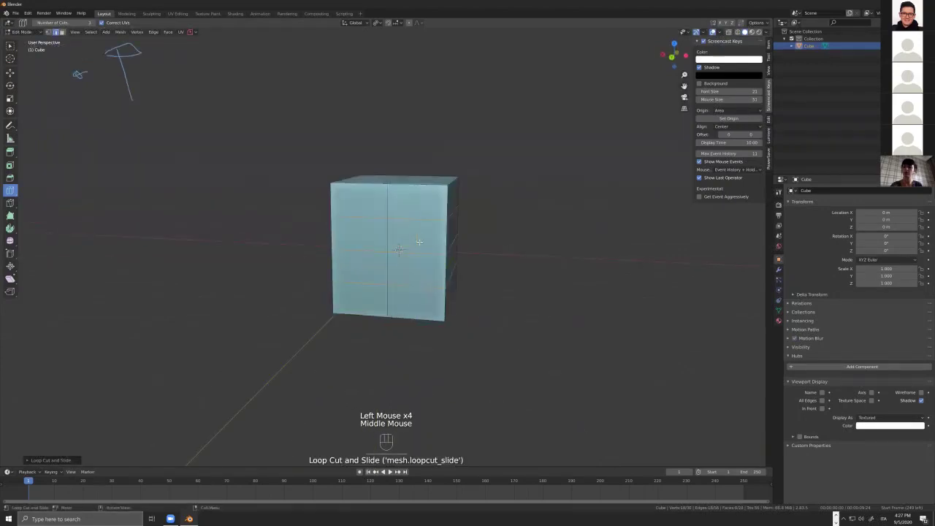
- Switch to face selection and select the four faces in the two middle rows of the cube's front
{"action": "key", "text": "3"}
{"action": "left_click", "coordinate": [418, 243]}
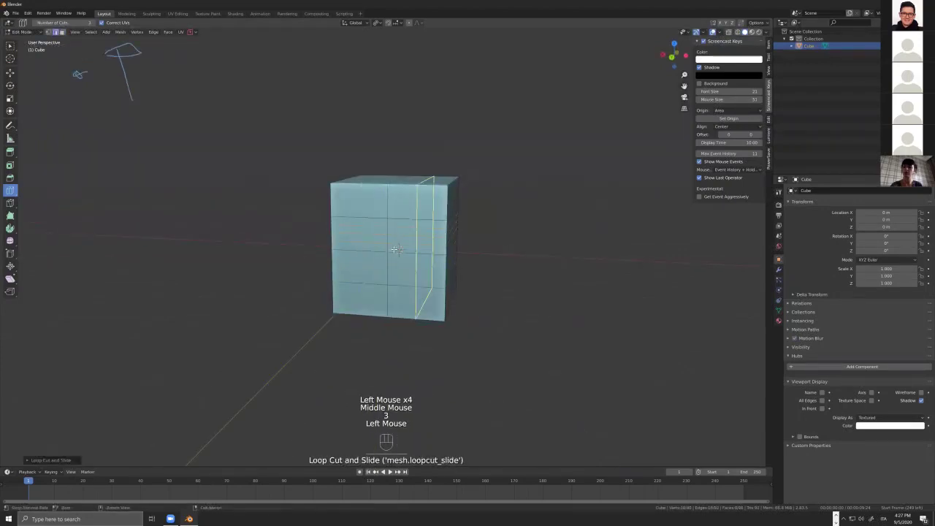
{"action": "key", "text": "ctrl+z"}
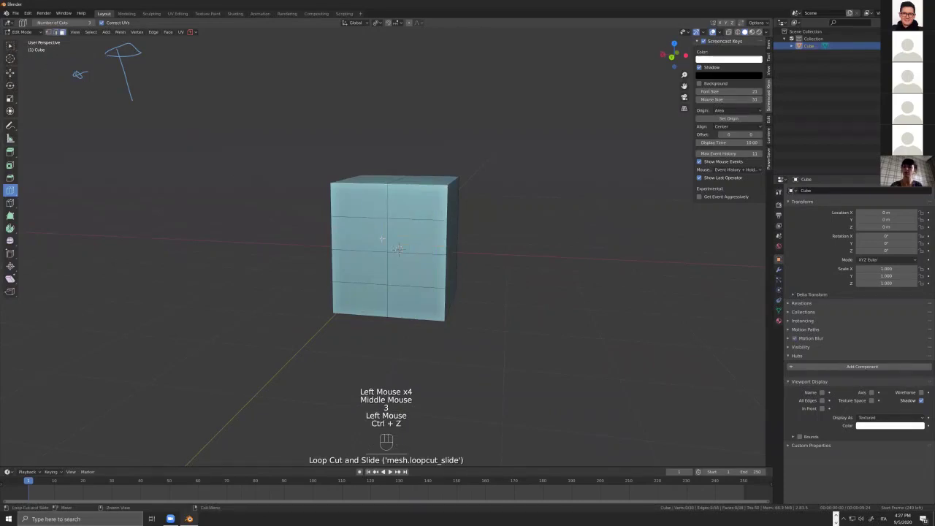
{"action": "left_click", "coordinate": [10, 45]}
{"action": "left_click", "coordinate": [359, 233]}
{"action": "left_click", "coordinate": [359, 267], "text": "shift"}
{"action": "left_click", "coordinate": [416, 234], "text": "shift"}
{"action": "left_click", "coordinate": [358, 267], "text": "shift"}
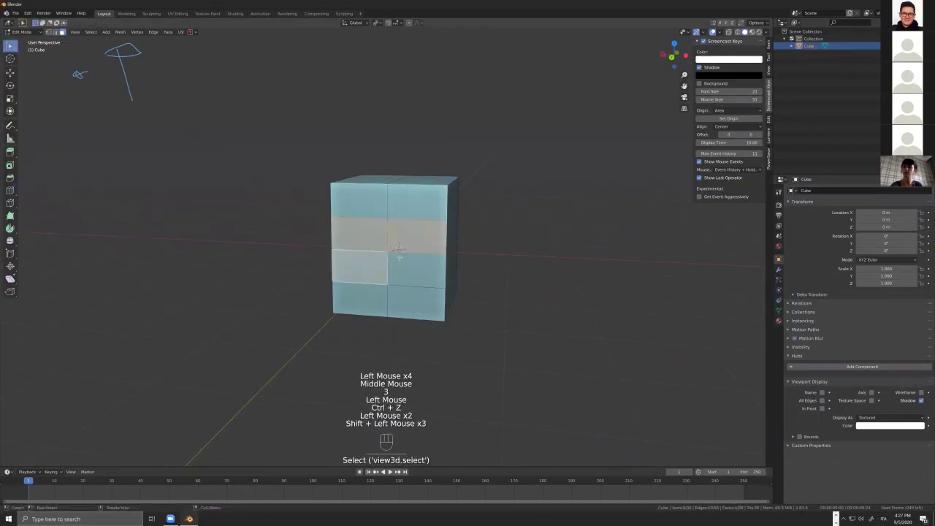
{"action": "left_click", "coordinate": [417, 269], "text": "shift"}
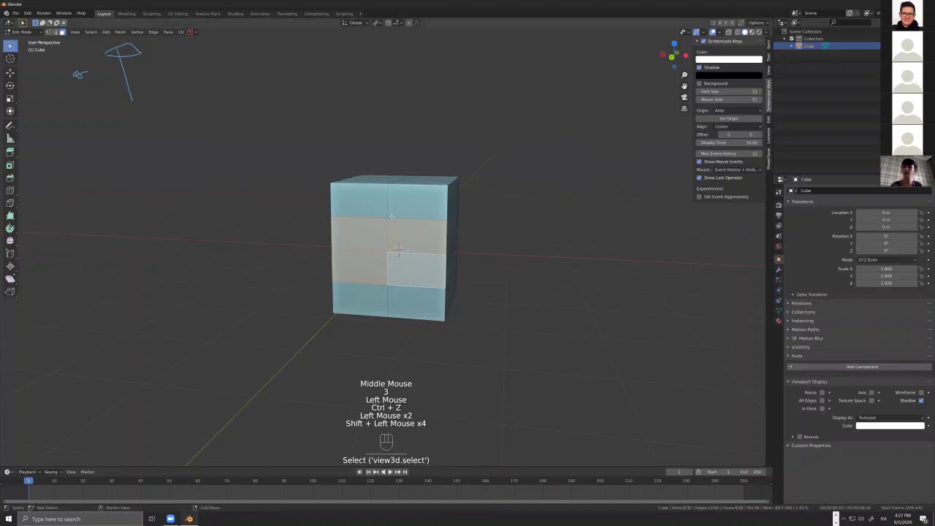
{"action": "scroll", "coordinate": [392, 216], "scroll_direction": "up", "scroll_amount": 3}
{"action": "middle_click_drag", "start_coordinate": [391, 216], "coordinate": [418, 262]}
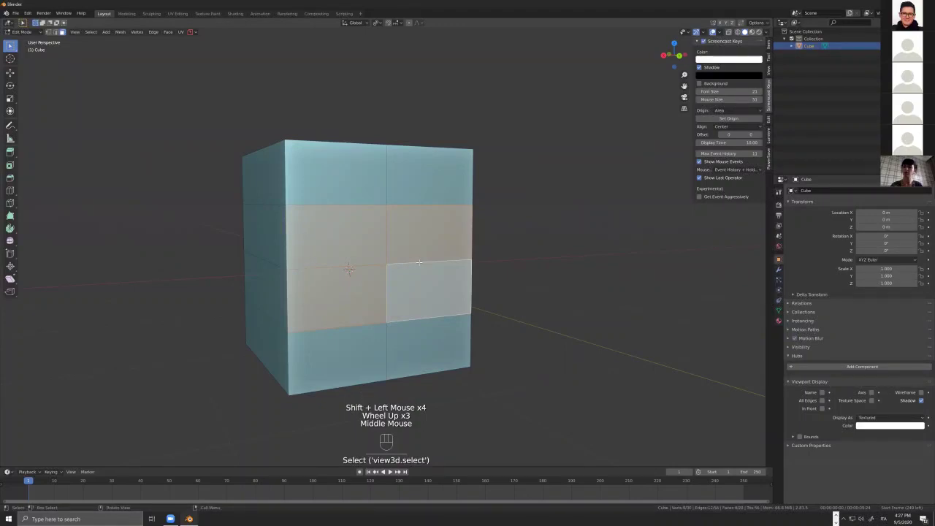
{"action": "middle_click_drag", "start_coordinate": [117, 142], "coordinate": [57, 139]}
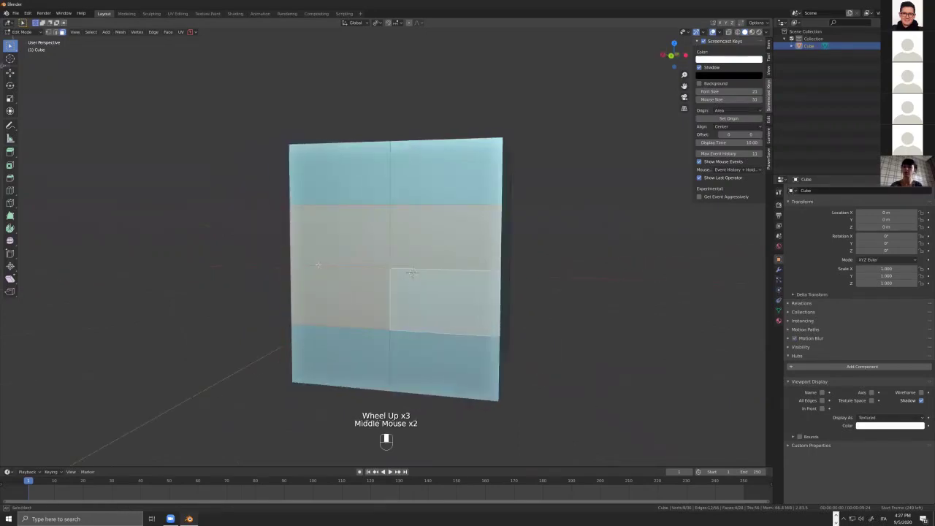
{"action": "middle_click_drag", "start_coordinate": [407, 272], "coordinate": [424, 290]}
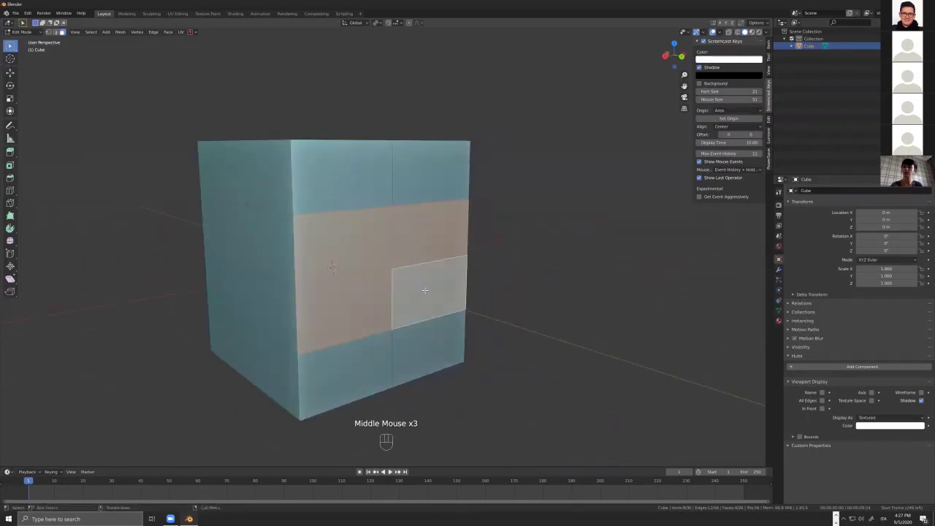
- Undo the face selections in the two middle rows of the cube's front
{"action": "key", "text": "ctrl+z"}
{"action": "key", "text": "ctrl+z"}
{"action": "key", "text": "ctrl+z"}
{"action": "key", "text": "ctrl+z"}
{"action": "key", "text": "ctrl+z"}
{"action": "key", "text": "ctrl+z"}
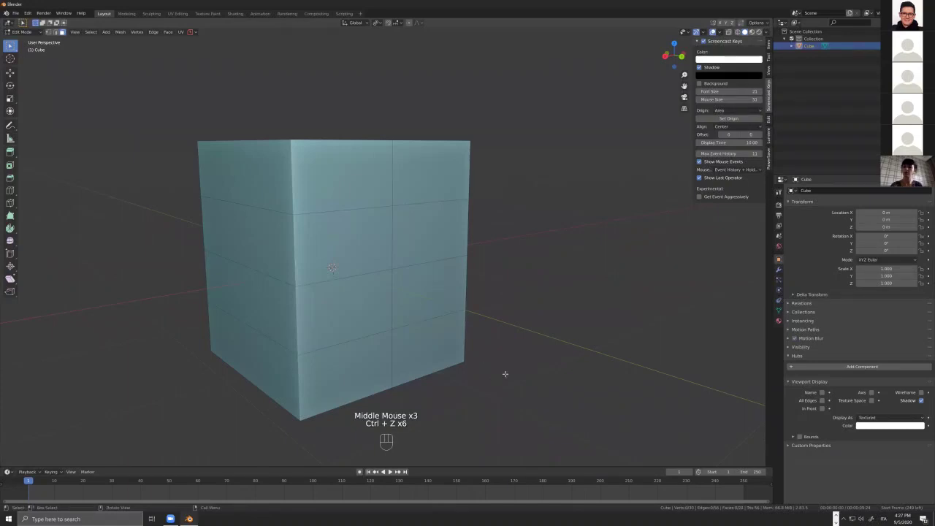
- Add several evenly spaced vertical loop cuts to each half of the cube's front face using Loop Cut and Slide
{"action": "key", "text": "r"}
{"action": "key", "text": "ctrl+r"}
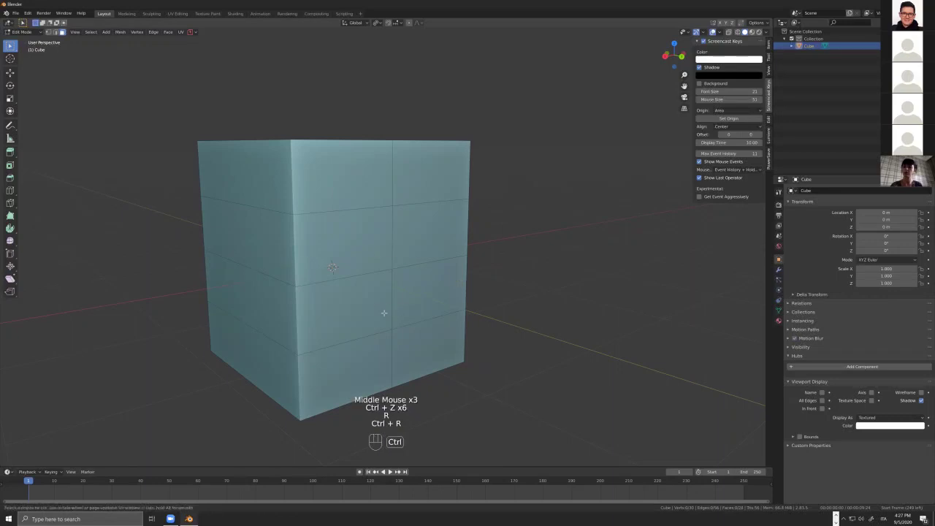
{"action": "key", "text": "ctrl+r"}
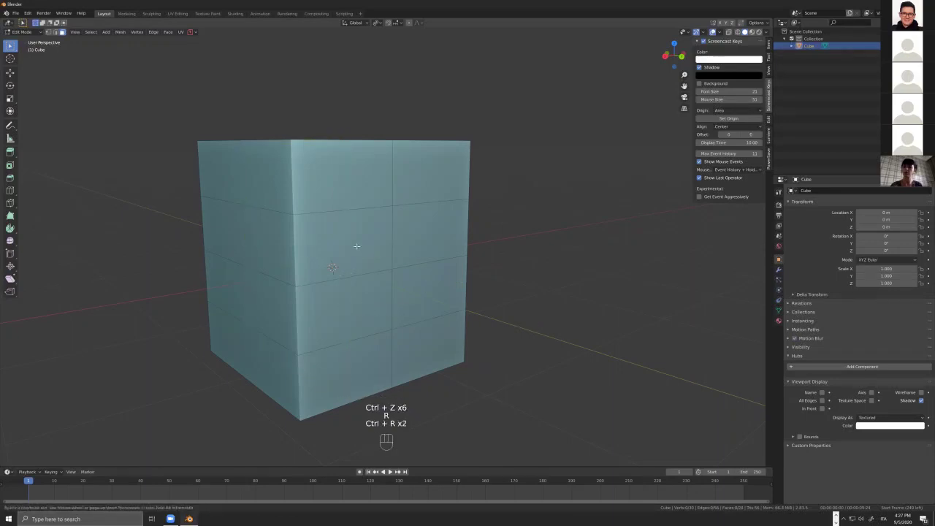
{"action": "left_click", "coordinate": [363, 272]}
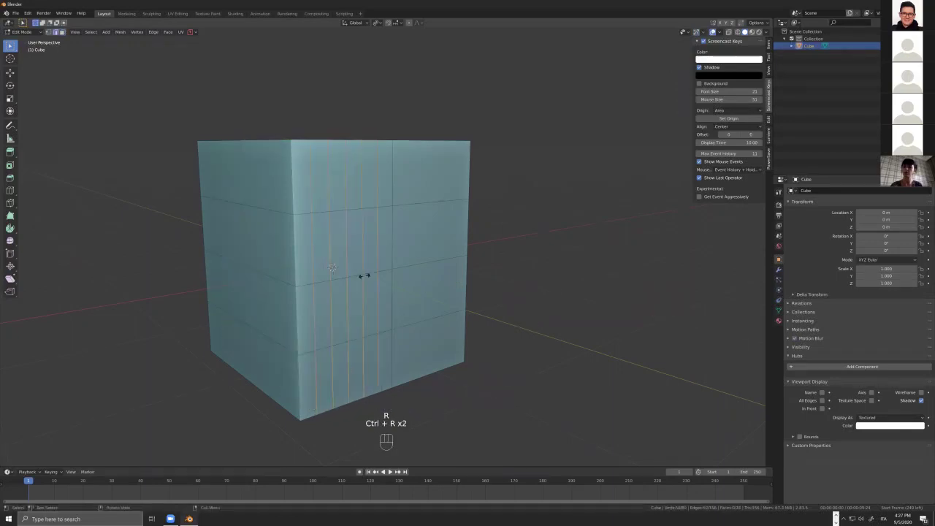
{"action": "key", "text": "ctrl+r"}
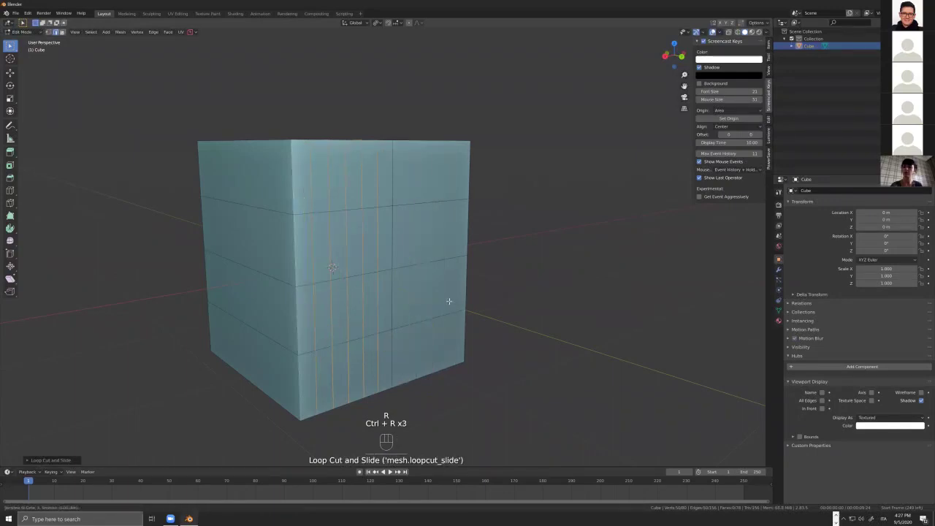
{"action": "left_click", "coordinate": [447, 305]}
{"action": "left_click", "coordinate": [439, 322]}
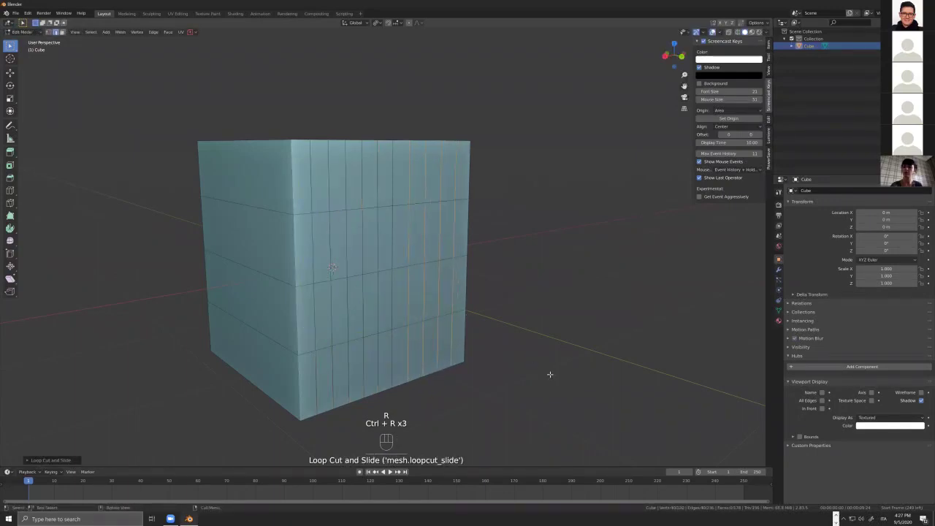
- Undo all the vertical and horizontal loop cuts to restore the plain, uncut cube
{"action": "key", "text": "ctrl+z"}
{"action": "key", "text": "ctrl+z"}
{"action": "key", "text": "ctrl+z"}
{"action": "key", "text": "ctrl+z"}
{"action": "key", "text": "ctrl+z"}
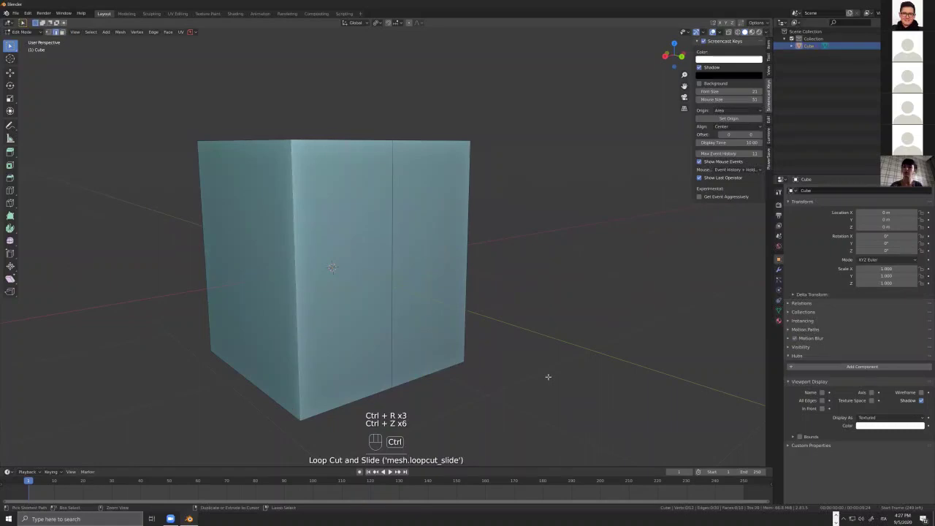
{"action": "key", "text": "ctrl+z"}
{"action": "key", "text": "ctrl+z"}
{"action": "key", "text": "ctrl+z"}
{"action": "key", "text": "ctrl+z"}
{"action": "key", "text": "ctrl+z"}
{"action": "key", "text": "ctrl+z"}
{"action": "key", "text": "ctrl+z"}
{"action": "key", "text": "ctrl+z"}
{"action": "key", "text": "ctrl+z"}
- Add one centred horizontal loop cut around the cube without sliding it, and undo it
{"action": "scroll", "coordinate": [503, 364], "scroll_direction": "down", "scroll_amount": 2}
{"action": "middle_click_drag", "start_coordinate": [503, 364], "coordinate": [404, 319]}
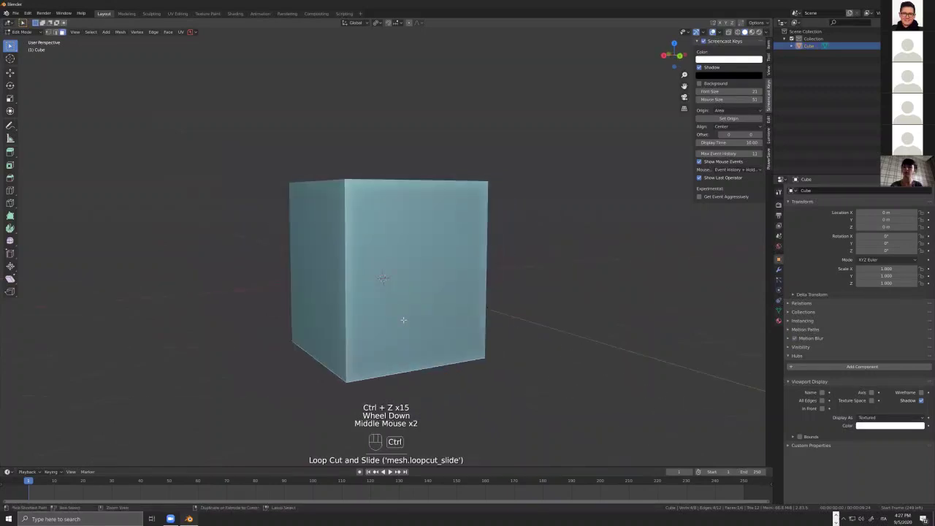
{"action": "key", "text": "ctrl+r"}
{"action": "left_click", "coordinate": [380, 285]}
{"action": "right_click", "coordinate": [367, 289]}
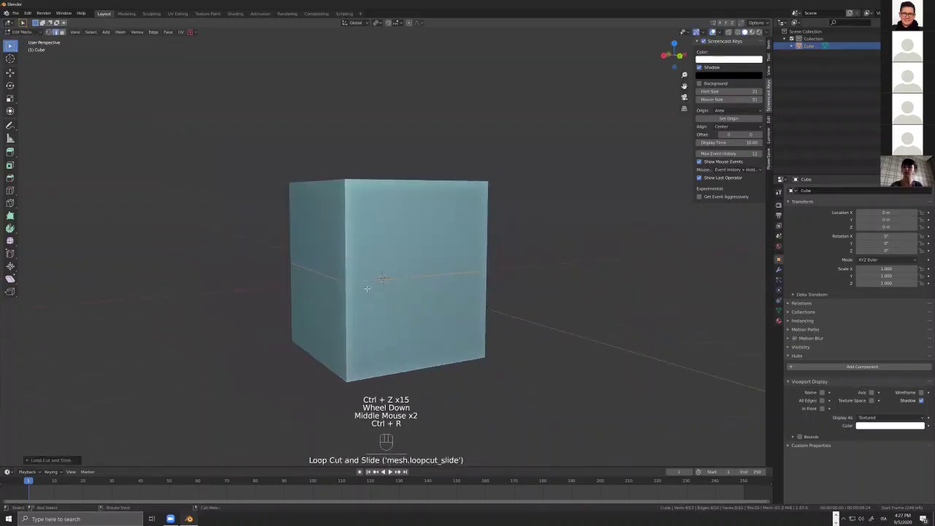
{"action": "middle_click_drag", "start_coordinate": [470, 278], "coordinate": [578, 288]}
{"action": "key", "text": "ctrl+z"}
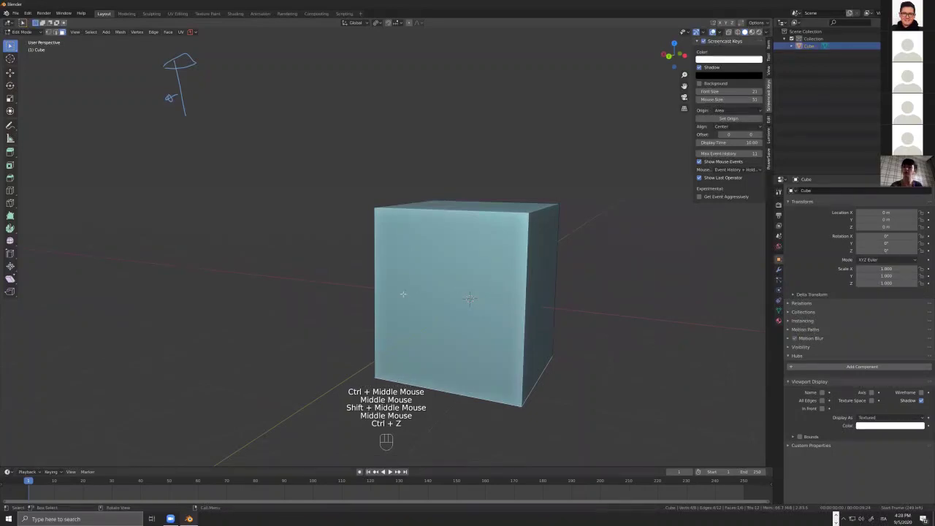
- Switch to vertex selection and on to edge selection, and draw an annotation arrow pointing at the selection mode controls
{"action": "left_click", "coordinate": [369, 281]}
{"action": "middle_click_drag", "start_coordinate": [372, 279], "coordinate": [434, 305]}
{"action": "key", "text": "1"}
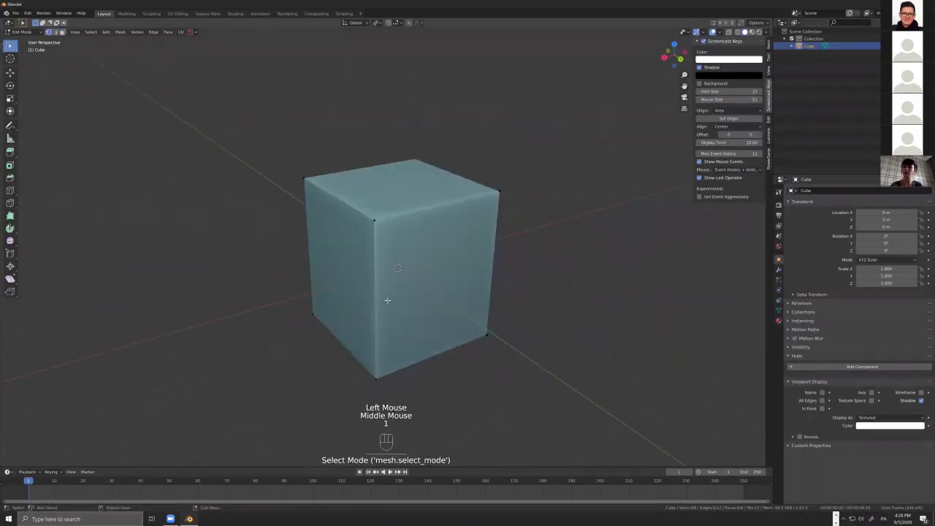
{"action": "key", "text": "2"}
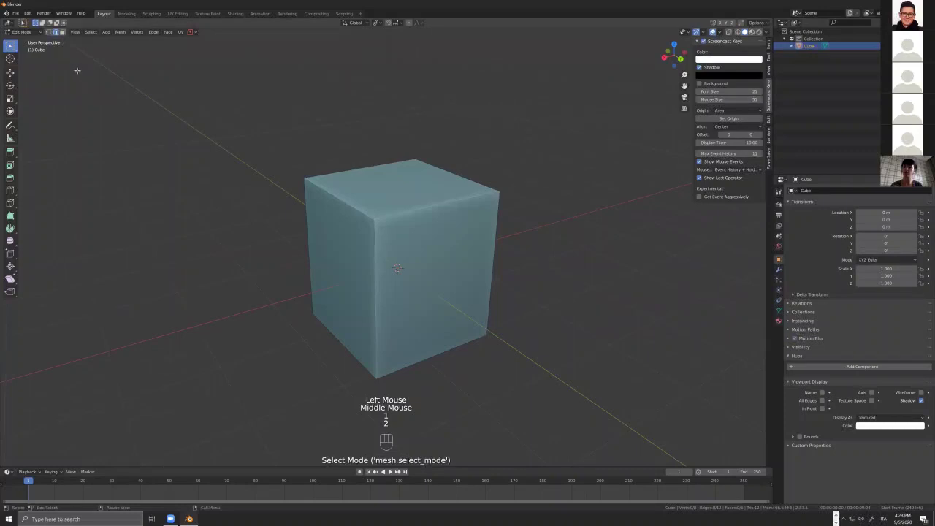
{"action": "key", "text": "d"}
{"action": "left_click", "coordinate": [60, 33]}
{"action": "left_click_drag", "start_coordinate": [63, 63], "coordinate": [62, 36]}
{"action": "key", "text": "d"}
- Select the cube's four vertical edges together
{"action": "left_click", "coordinate": [375, 252], "text": "shift"}
{"action": "left_click", "coordinate": [500, 241], "text": "shift"}
{"action": "middle_click_drag", "start_coordinate": [500, 242], "coordinate": [518, 248]}
{"action": "left_click", "coordinate": [490, 246], "text": "shift"}
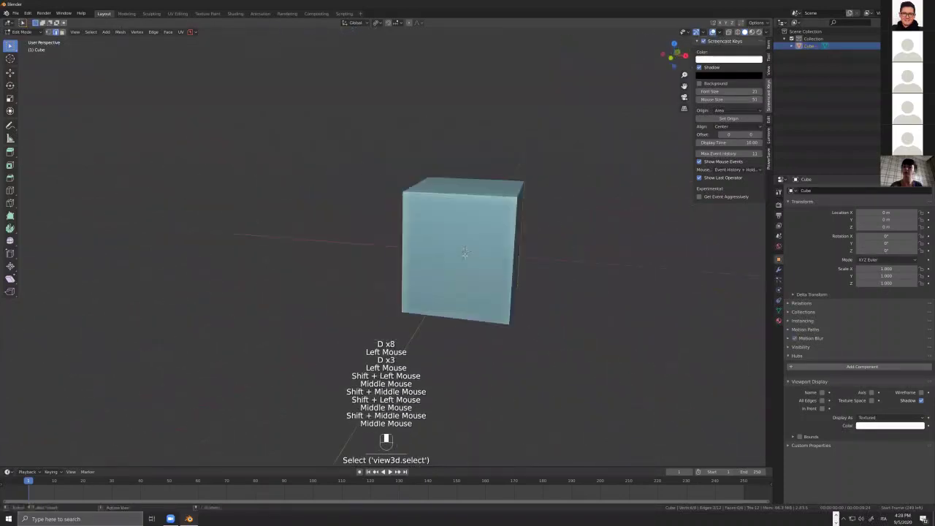
{"action": "left_click", "coordinate": [518, 248], "text": "shift"}
{"action": "left_click", "coordinate": [522, 257], "text": "shift"}
{"action": "left_click", "coordinate": [518, 281], "text": "shift"}
{"action": "middle_click_drag", "start_coordinate": [518, 281], "coordinate": [538, 290]}
{"action": "scroll", "coordinate": [547, 279], "scroll_direction": "down", "scroll_amount": 1}
{"action": "scroll", "coordinate": [529, 288], "scroll_direction": "up", "scroll_amount": 1}
{"action": "scroll", "coordinate": [538, 289], "scroll_direction": "down", "scroll_amount": 1}
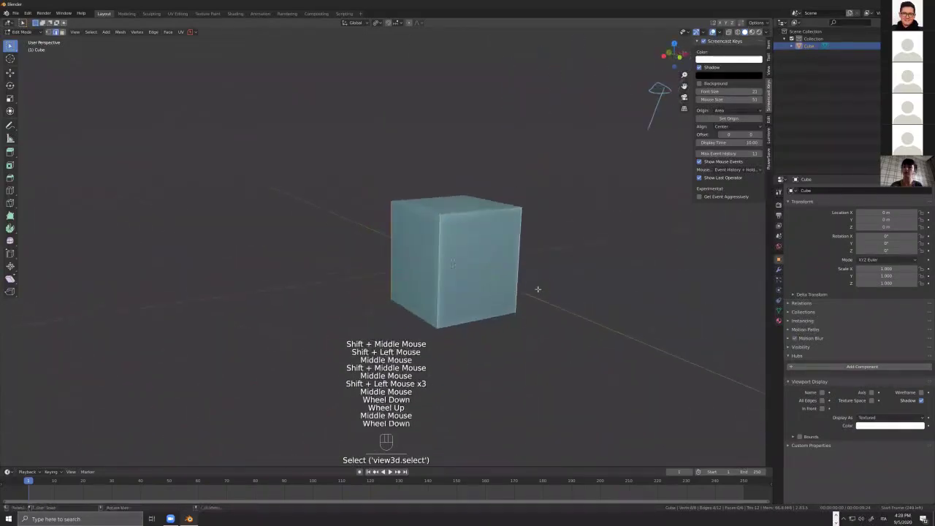
- Subdivide the four vertical edges and check the resulting horizontal cut by picking its edges and toggling Edit Mode
{"action": "right_click", "coordinate": [574, 255]}
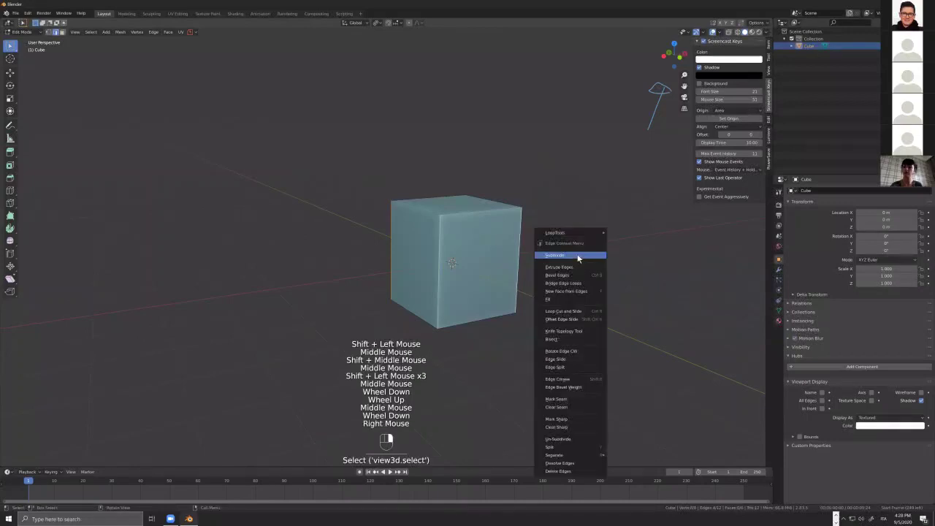
{"action": "left_click", "coordinate": [577, 255]}
{"action": "middle_click_drag", "start_coordinate": [551, 255], "coordinate": [424, 248]}
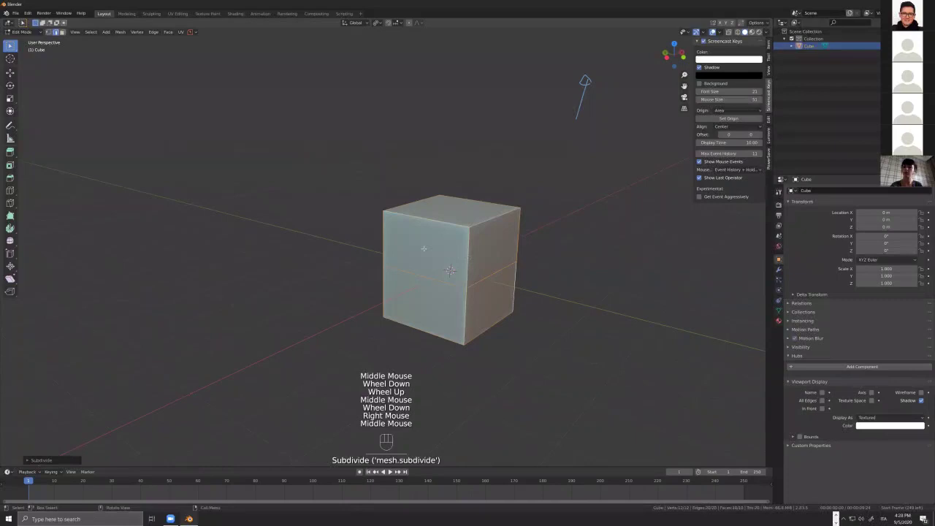
{"action": "left_click", "coordinate": [437, 257]}
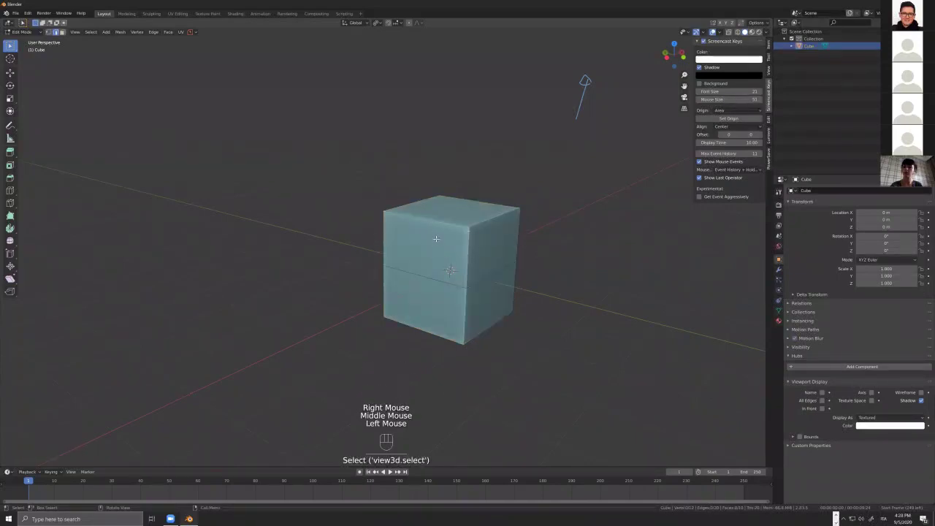
{"action": "left_click", "coordinate": [448, 269]}
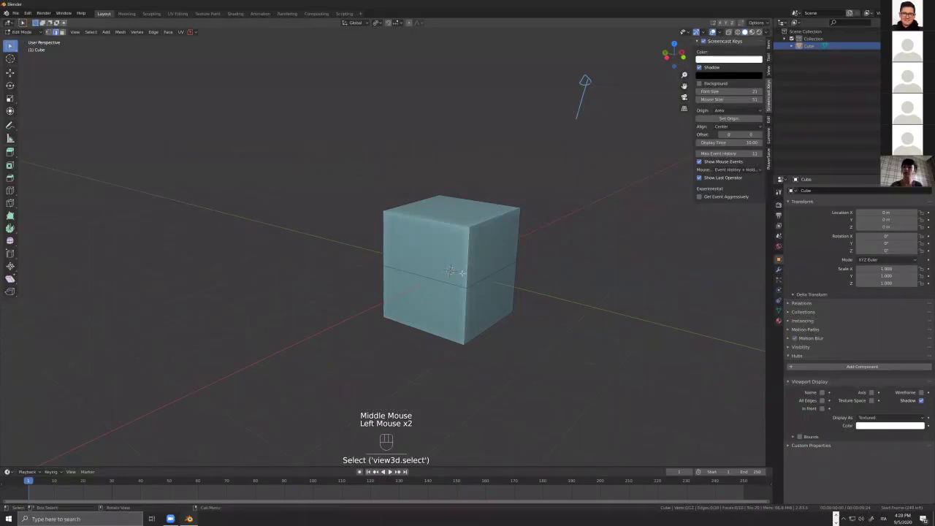
{"action": "middle_click_drag", "start_coordinate": [517, 263], "coordinate": [476, 250]}
{"action": "key", "text": "Tab"}
{"action": "key", "text": "Tab"}
{"action": "scroll", "coordinate": [574, 200], "scroll_direction": "up", "scroll_amount": 1}
{"action": "middle_click_drag", "start_coordinate": [574, 199], "coordinate": [502, 156]}
{"action": "left_click", "coordinate": [499, 234]}
- Undo the subdivision of the cube's vertical edges
{"action": "key", "text": "ctrl+z"}
{"action": "key", "text": "ctrl+z"}
{"action": "key", "text": "ctrl+z"}
{"action": "key", "text": "ctrl+z"}
{"action": "key", "text": "ctrl+z"}
{"action": "key", "text": "ctrl+z"}
- Select two opposite edges of the cube's top face and subdivide them
{"action": "left_click", "coordinate": [421, 180]}
{"action": "left_click", "coordinate": [502, 156], "text": "shift"}
{"action": "middle_click_drag", "start_coordinate": [513, 209], "coordinate": [510, 167]}
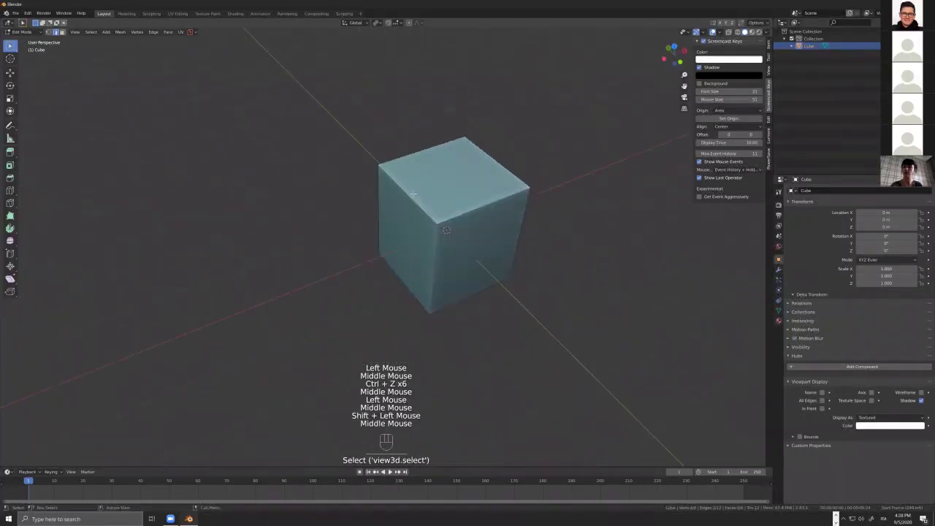
{"action": "middle_click_drag", "start_coordinate": [461, 163], "coordinate": [424, 200]}
{"action": "scroll", "coordinate": [477, 171], "scroll_direction": "up", "scroll_amount": 2}
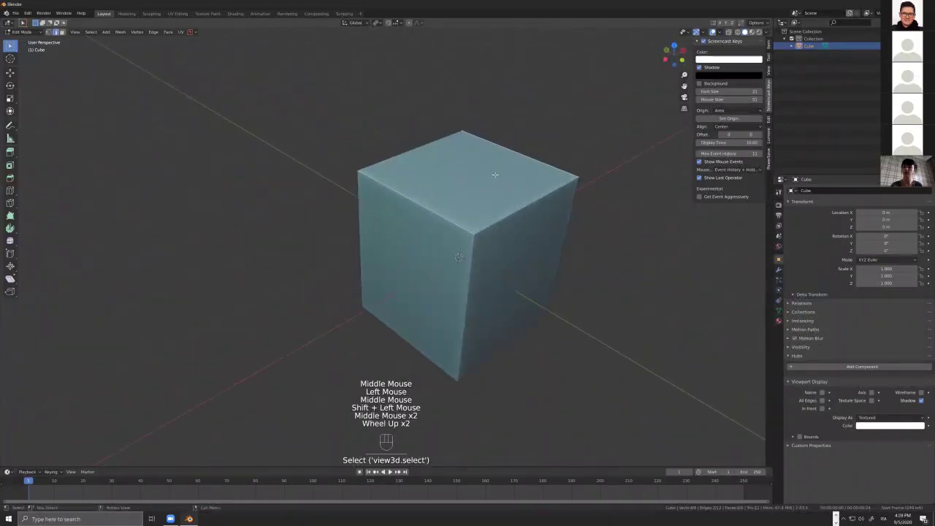
{"action": "right_click", "coordinate": [495, 174]}
{"action": "left_click", "coordinate": [494, 170]}
- Select the new middle edge on the top face and raise it along Z with the Move tool to form a gabled roof
{"action": "scroll", "coordinate": [515, 227], "scroll_direction": "down", "scroll_amount": 4}
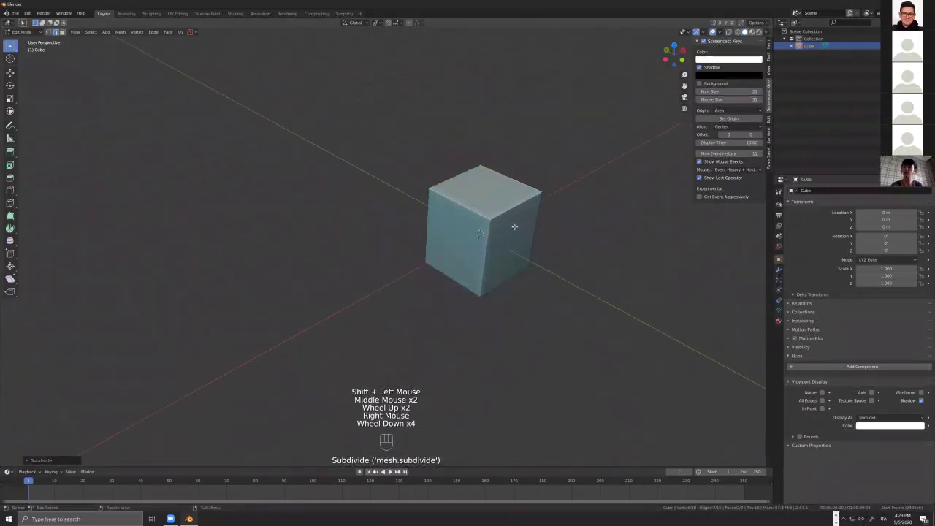
{"action": "middle_click_drag", "start_coordinate": [514, 226], "coordinate": [457, 188]}
{"action": "left_click", "coordinate": [459, 193]}
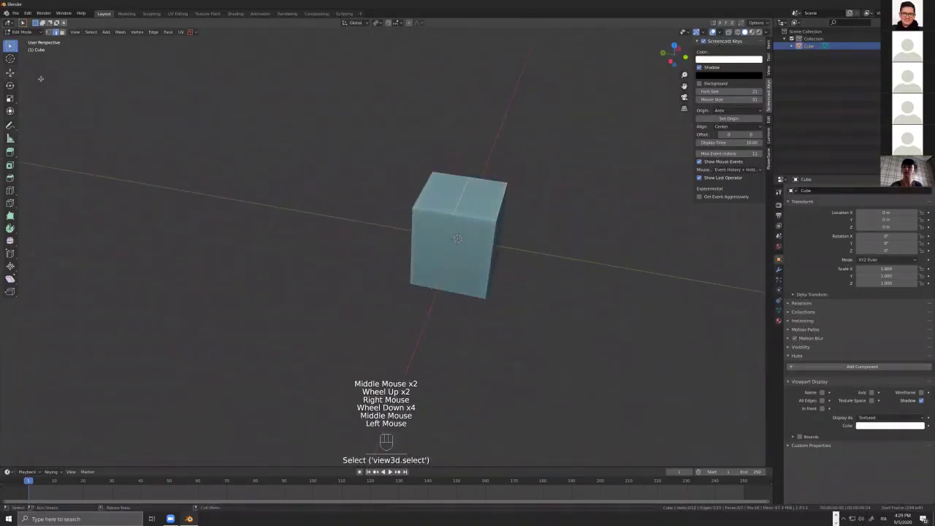
{"action": "left_click", "coordinate": [10, 72]}
{"action": "left_click_drag", "start_coordinate": [463, 168], "coordinate": [462, 140]}
{"action": "middle_click_drag", "start_coordinate": [462, 141], "coordinate": [524, 205]}
{"action": "scroll", "coordinate": [508, 190], "scroll_direction": "up", "scroll_amount": 4}
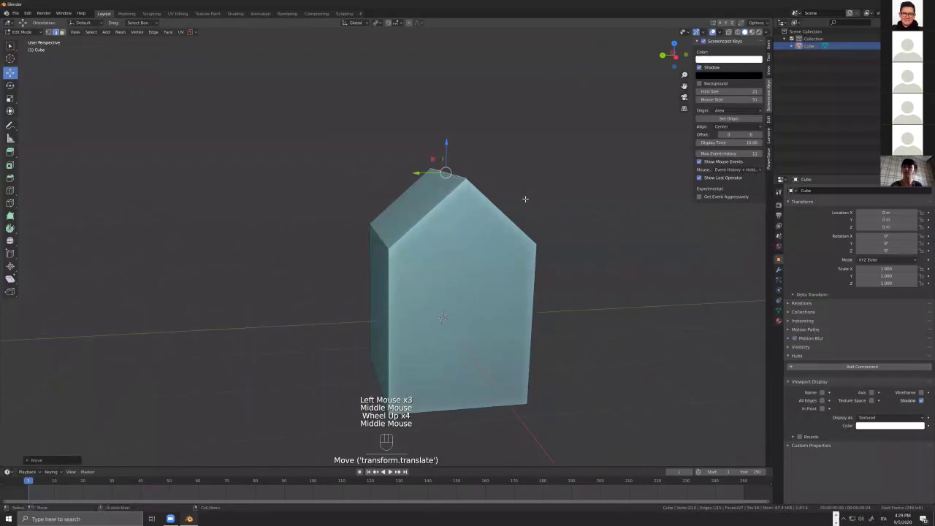
- Undo the raised roof edge and the subdivision of the top face
{"action": "key", "text": "ctrl+z"}
{"action": "middle_click_drag", "start_coordinate": [530, 240], "coordinate": [539, 299]}
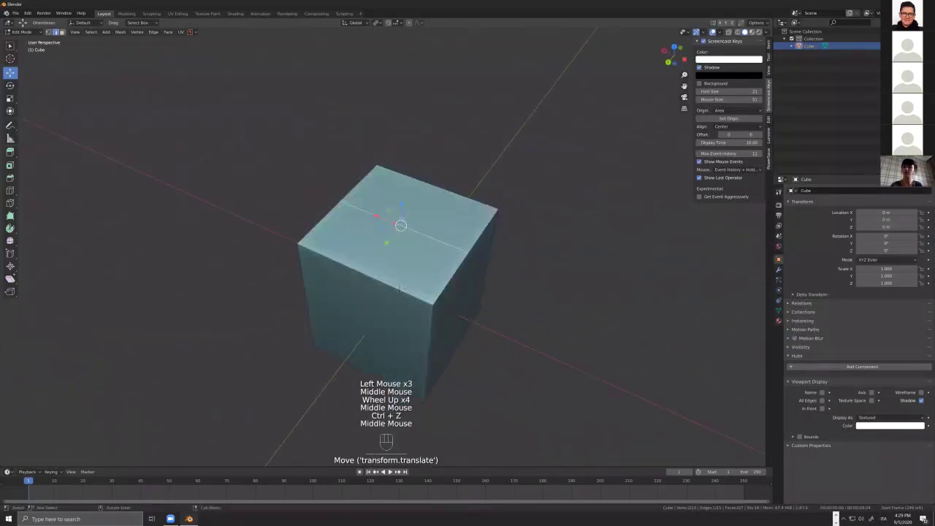
{"action": "middle_click_drag", "start_coordinate": [401, 289], "coordinate": [447, 247]}
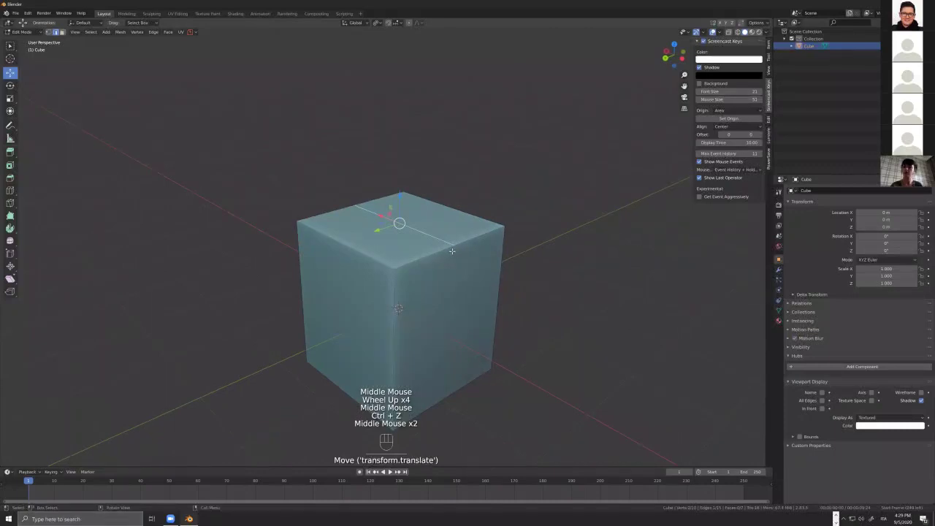
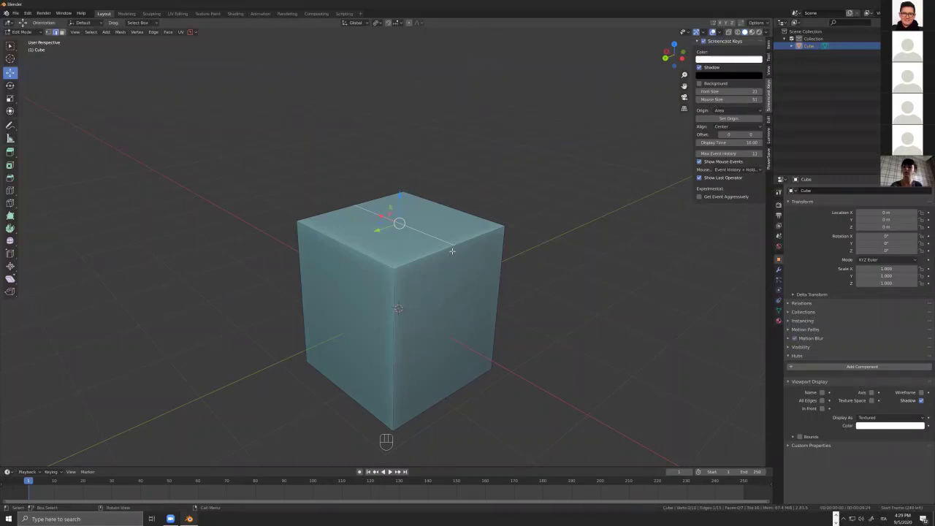
{"action": "key", "text": "ctrl+z"}
{"action": "middle_click_drag", "start_coordinate": [495, 201], "coordinate": [516, 232]}
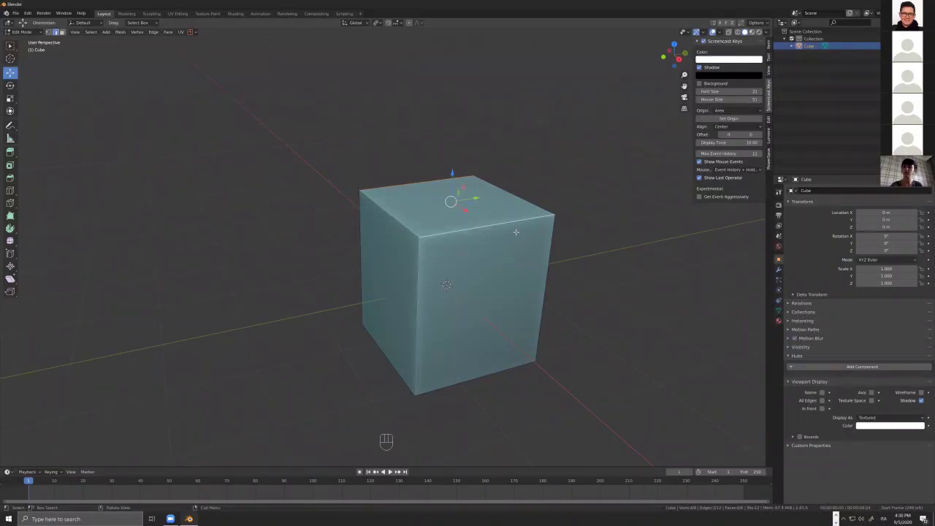
- Add the front face's lower edge to the two selected top edges, subdivide all three, and undo the subdivision
{"action": "key", "text": "Tab"}
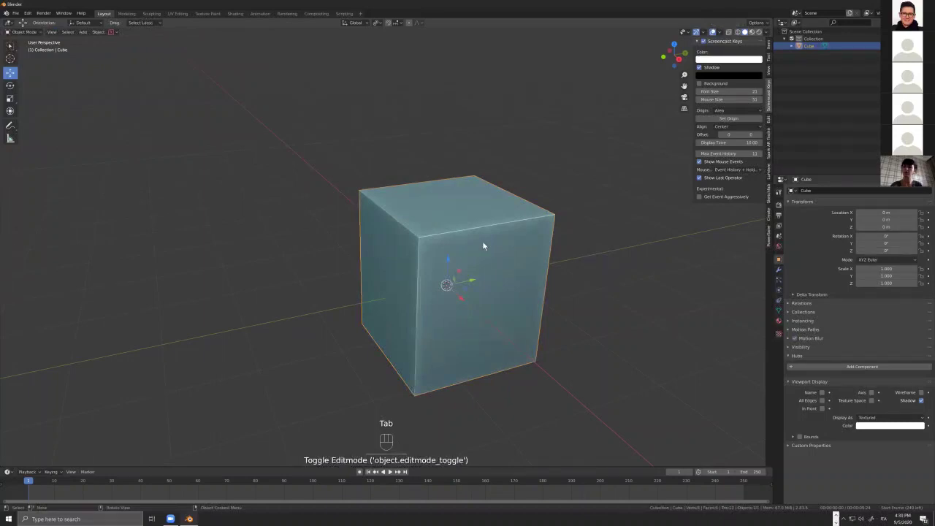
{"action": "key", "text": "Tab"}
{"action": "middle_click_drag", "start_coordinate": [460, 219], "coordinate": [504, 218]}
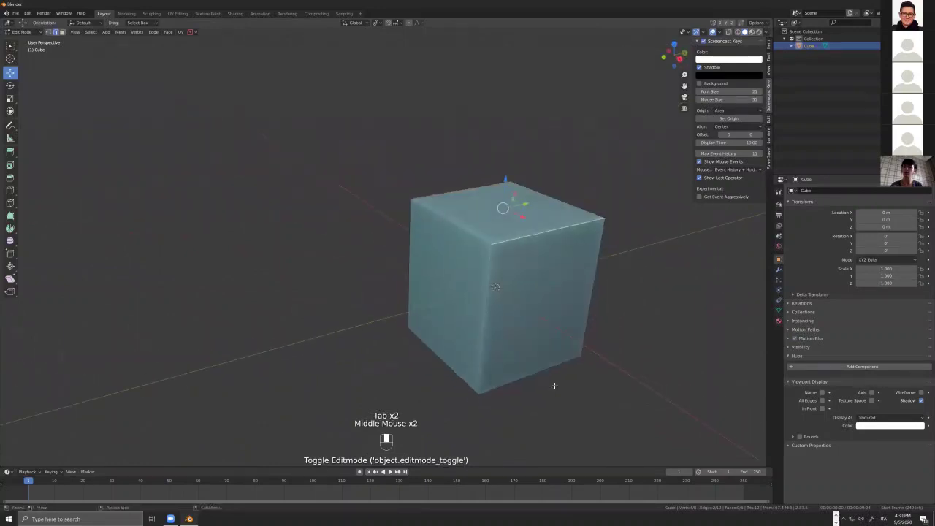
{"action": "left_click", "coordinate": [511, 215], "text": "shift"}
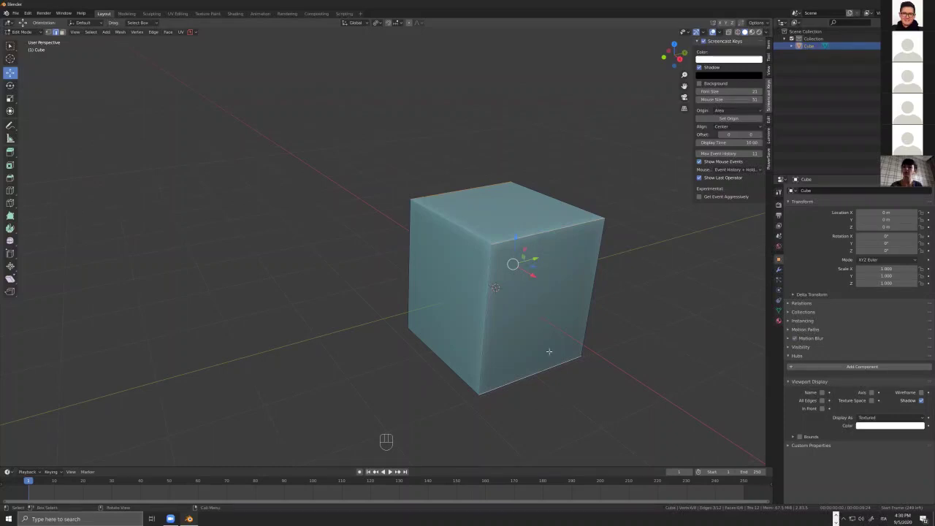
{"action": "right_click", "coordinate": [567, 264]}
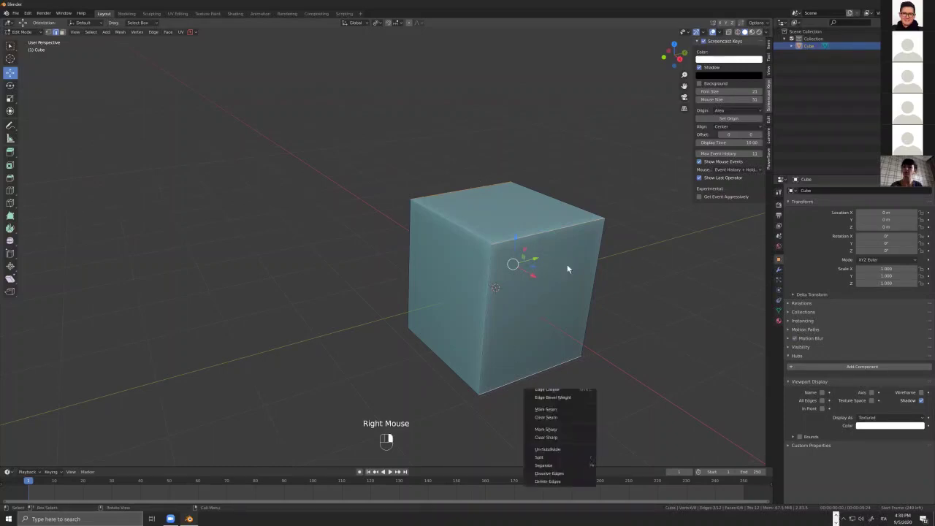
{"action": "right_click", "coordinate": [655, 260]}
{"action": "left_click", "coordinate": [655, 259]}
{"action": "middle_click_drag", "start_coordinate": [602, 317], "coordinate": [562, 375]}
{"action": "key", "text": "ctrl+z"}
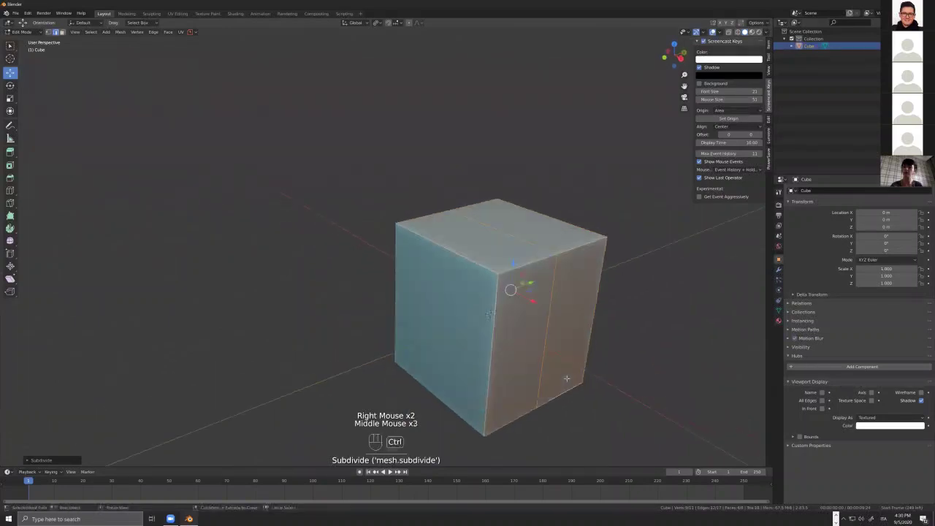
- Add a single loop cut around the whole cube for comparison with Subdivide, and undo it
{"action": "key", "text": "ctrl+r"}
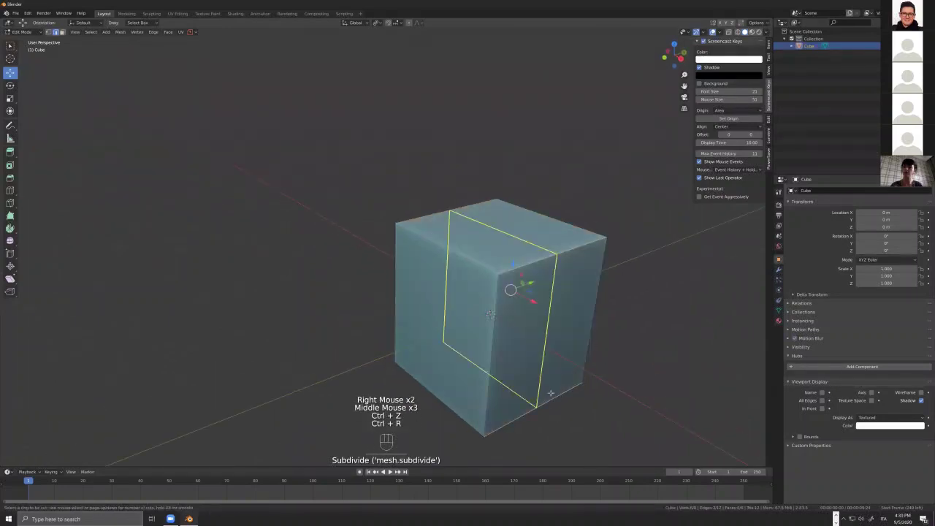
{"action": "left_click", "coordinate": [489, 315]}
{"action": "left_click", "coordinate": [549, 268]}
{"action": "key", "text": "ctrl+z"}
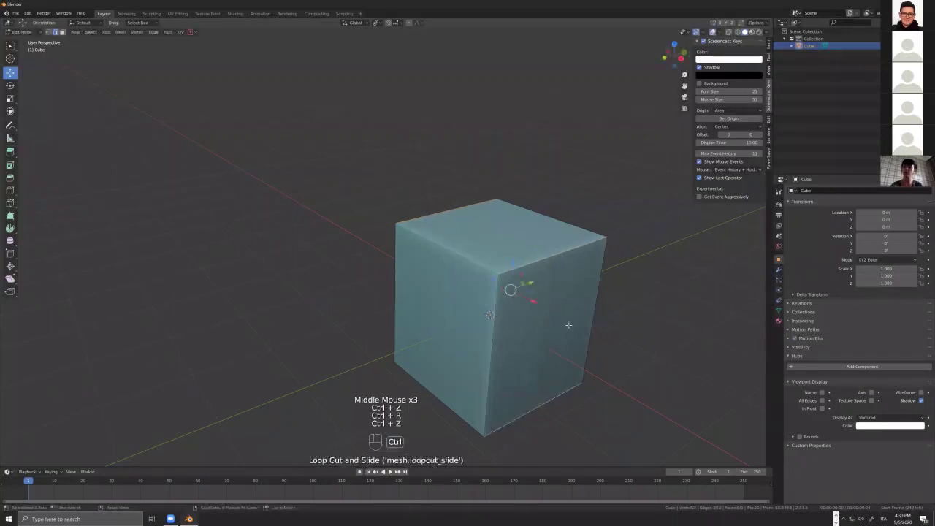
- Select only the two opposite edges of the cube's top face and subdivide them
{"action": "left_click", "coordinate": [523, 243]}
{"action": "left_click", "coordinate": [473, 204], "text": "shift"}
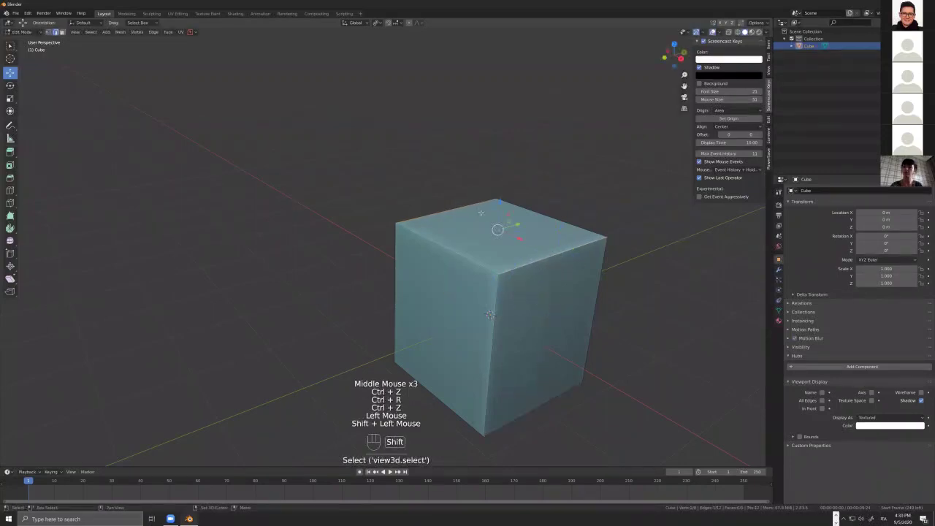
{"action": "right_click", "coordinate": [495, 235]}
{"action": "left_click", "coordinate": [495, 238]}
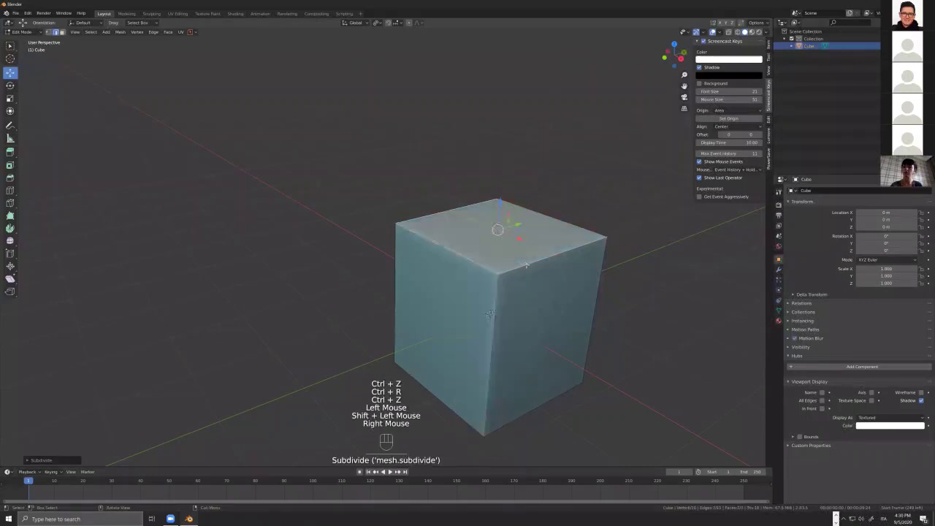
- Replace the two-edge subdivision with one across the two opposite top edges and the front face's lower edge
{"action": "middle_click", "coordinate": [539, 265]}
{"action": "key", "text": "ctrl+z"}
{"action": "left_click", "coordinate": [528, 280], "text": "shift"}
{"action": "left_click", "coordinate": [527, 280], "text": "shift"}
{"action": "left_click", "coordinate": [573, 393], "text": "shift"}
{"action": "right_click", "coordinate": [574, 393]}
{"action": "left_click", "coordinate": [571, 288]}
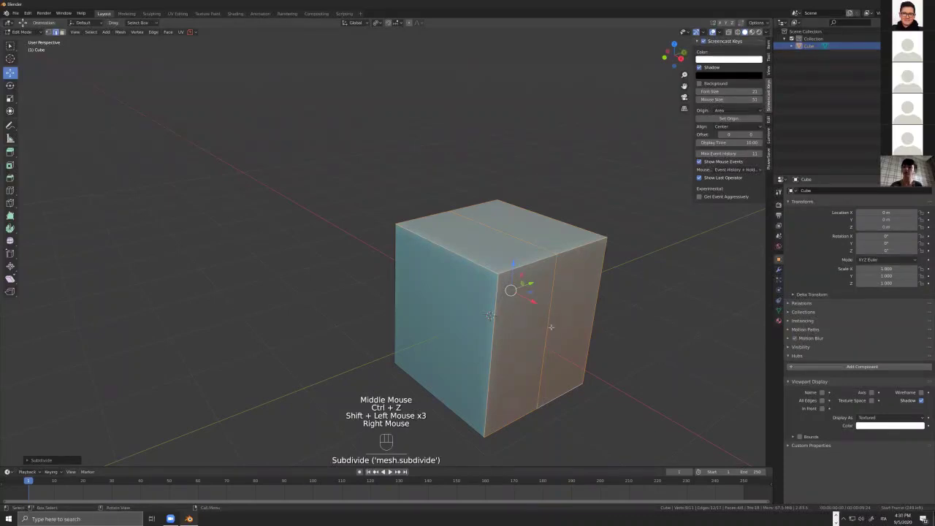
{"action": "middle_click_drag", "start_coordinate": [575, 309], "coordinate": [534, 418]}
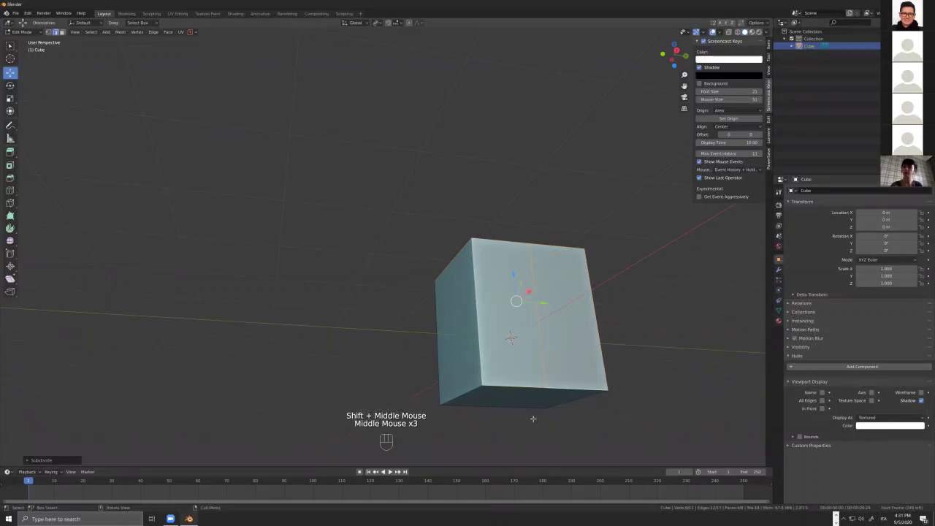
{"action": "middle_click_drag", "start_coordinate": [542, 393], "coordinate": [488, 346]}
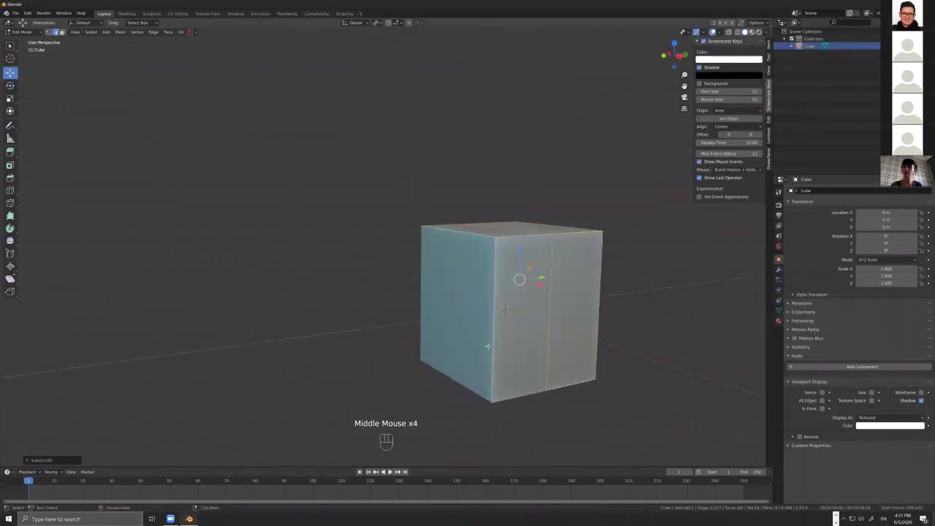
- Activate the Extrude Region tool and undo the subdivision of the three edges
{"action": "left_click", "coordinate": [10, 151]}
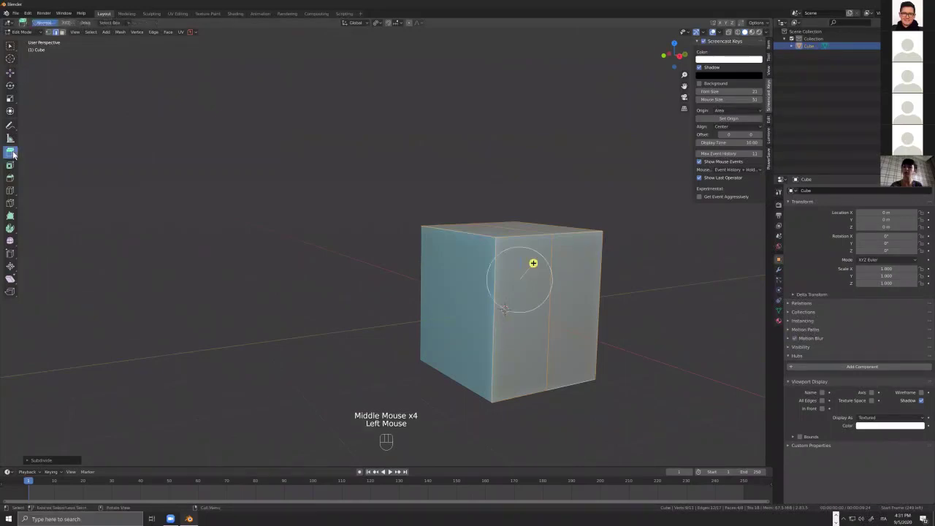
{"action": "middle_click_drag", "start_coordinate": [404, 229], "coordinate": [404, 241]}
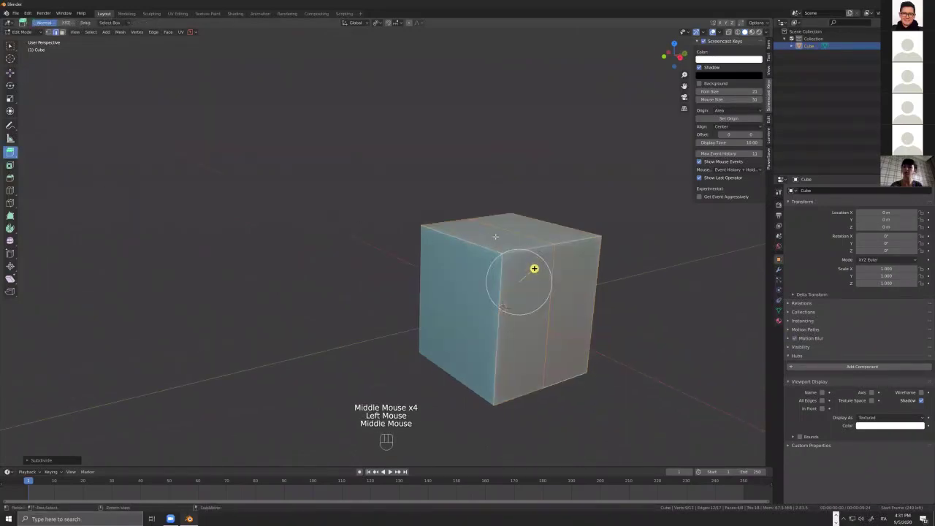
{"action": "key", "text": "ctrl+z"}
{"action": "key", "text": "ctrl+z"}
{"action": "key", "text": "ctrl+z"}
- Add a horizontal loop cut around the cube near mid-height and undo it
{"action": "key", "text": "ctrl+r"}
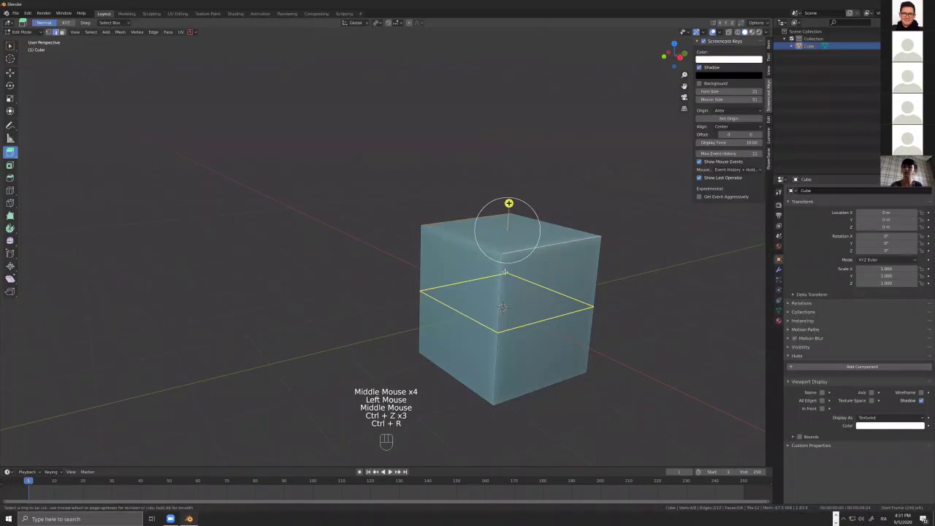
{"action": "left_click", "coordinate": [507, 269]}
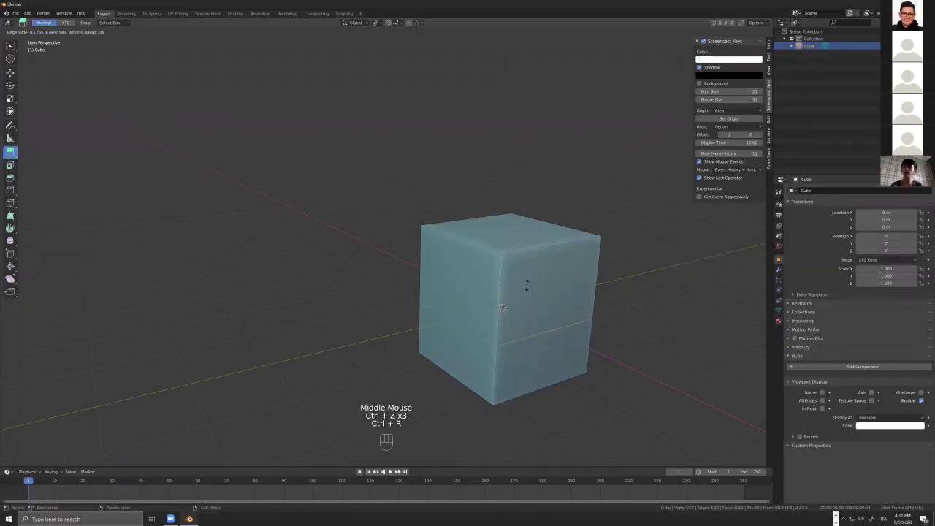
{"action": "left_click", "coordinate": [549, 286]}
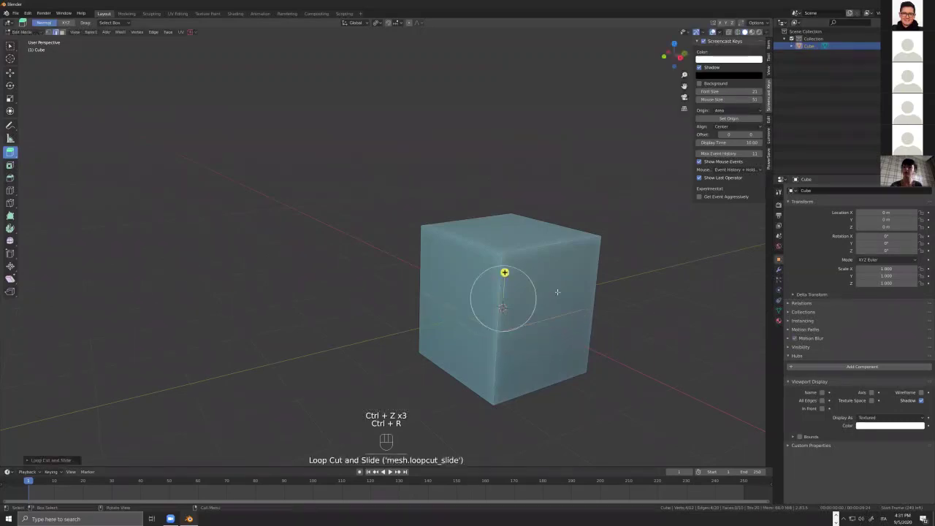
{"action": "key", "text": "ctrl+z"}
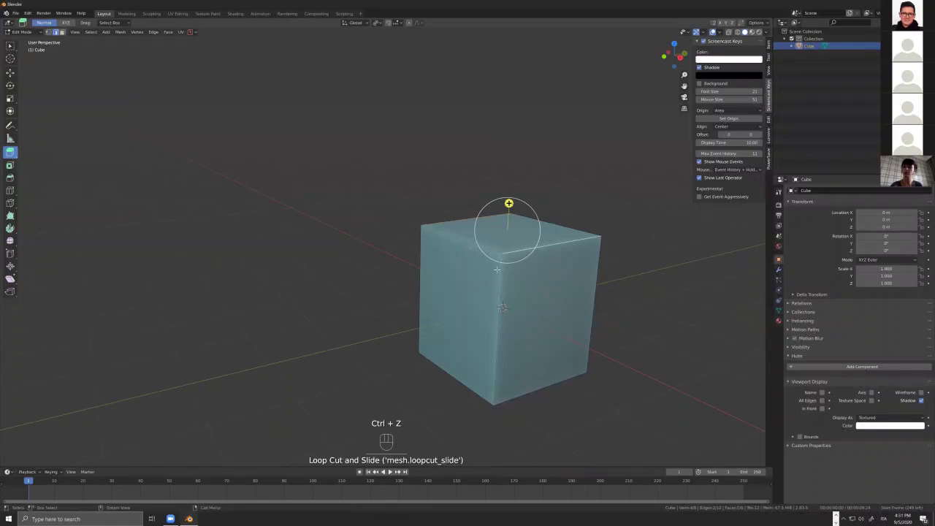
- Add a horizontal loop cut slid up toward the cube's top face, and undo it
{"action": "key", "text": "ctrl+r"}
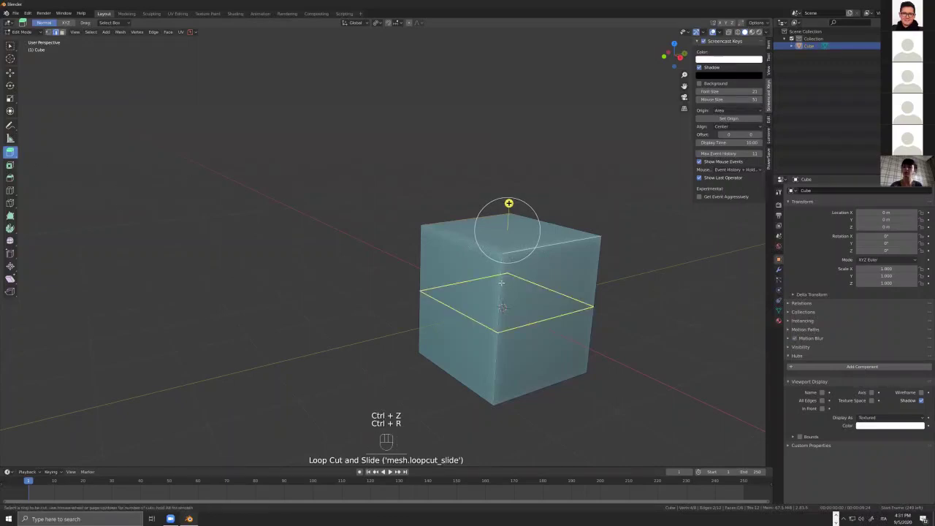
{"action": "left_click", "coordinate": [508, 204]}
{"action": "left_click_drag", "start_coordinate": [515, 244], "coordinate": [520, 269]}
{"action": "left_click", "coordinate": [505, 228]}
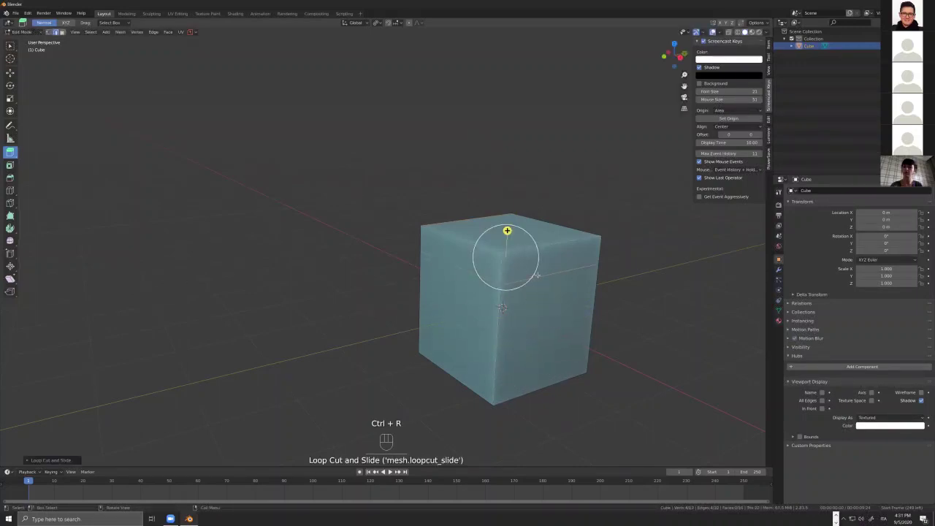
{"action": "middle_click_drag", "start_coordinate": [505, 230], "coordinate": [472, 236]}
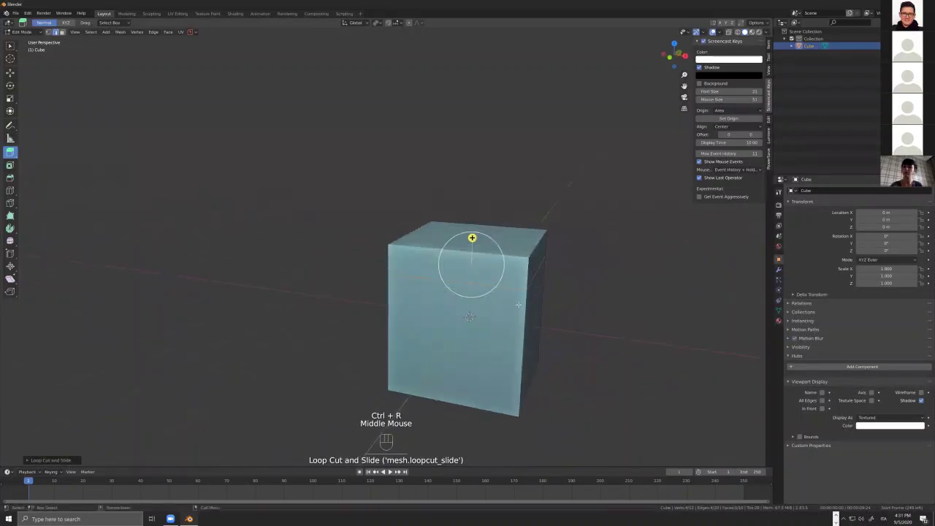
{"action": "key", "text": "ctrl+z"}
- Place another single horizontal loop cut slightly below the cube's middle and undo it
{"action": "key", "text": "ctrl+r"}
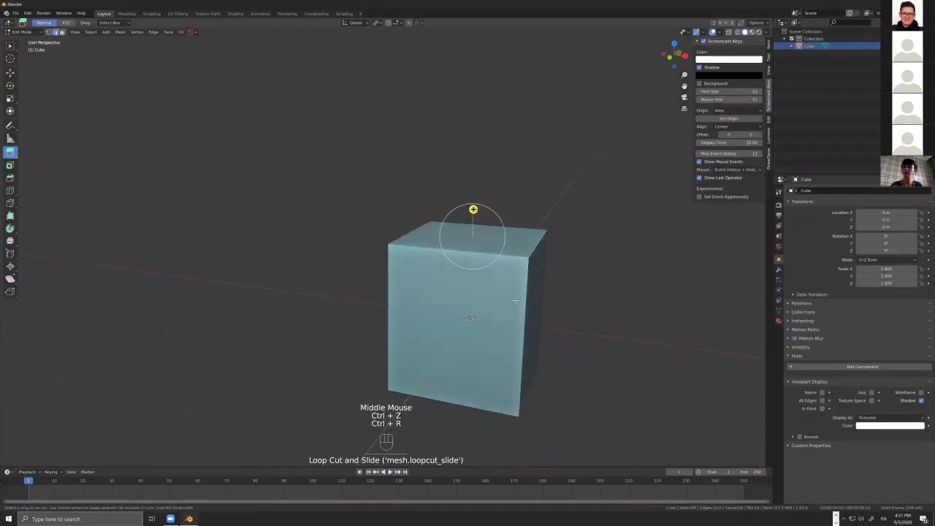
{"action": "left_click", "coordinate": [527, 312]}
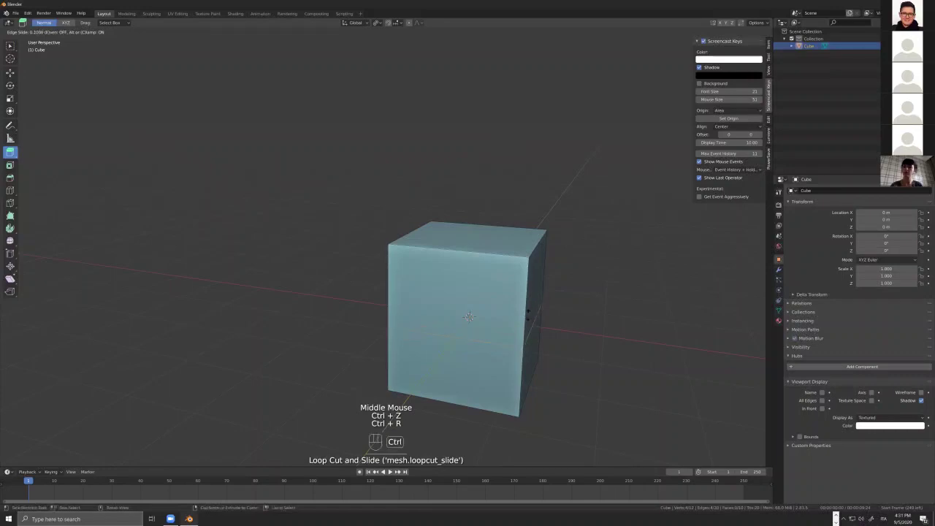
{"action": "left_click", "coordinate": [528, 314]}
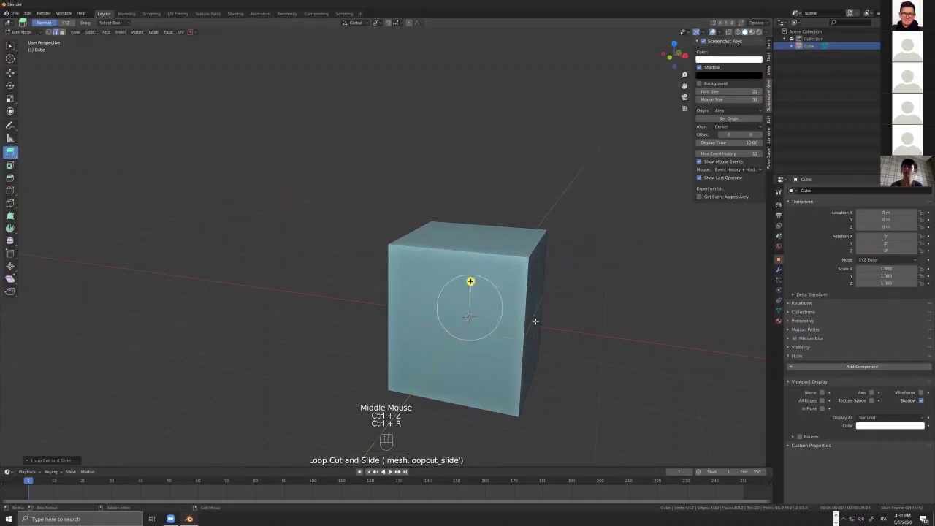
{"action": "key", "text": "ctrl+z"}
- Add three evenly spaced horizontal loop cuts around the cube
{"action": "key", "text": "ctrl+r"}
{"action": "scroll", "coordinate": [530, 324], "scroll_direction": "up", "scroll_amount": 2}
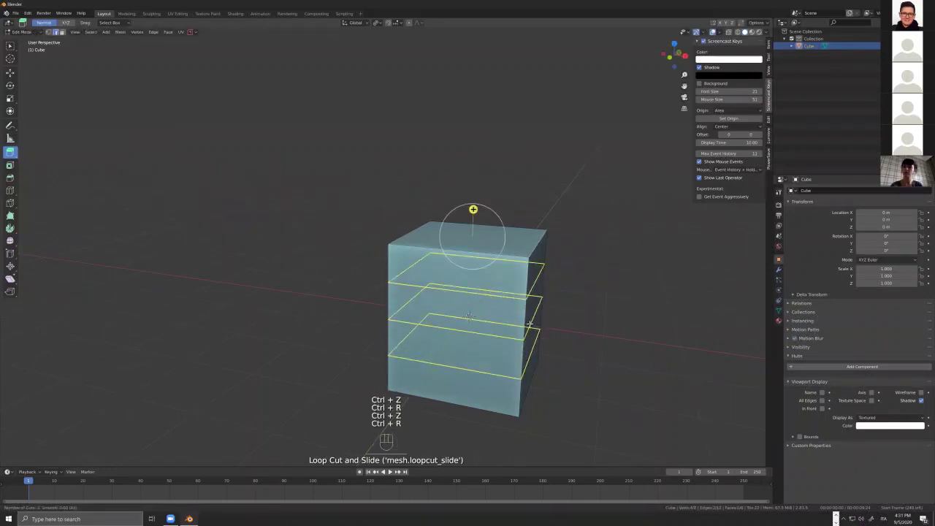
{"action": "left_click", "coordinate": [529, 322]}
- Select the uppermost edge loop, try single-edge selection for comparison, and reselect the whole loop
{"action": "middle_click_drag", "start_coordinate": [556, 320], "coordinate": [557, 274]}
{"action": "left_click", "coordinate": [557, 275], "text": "alt"}
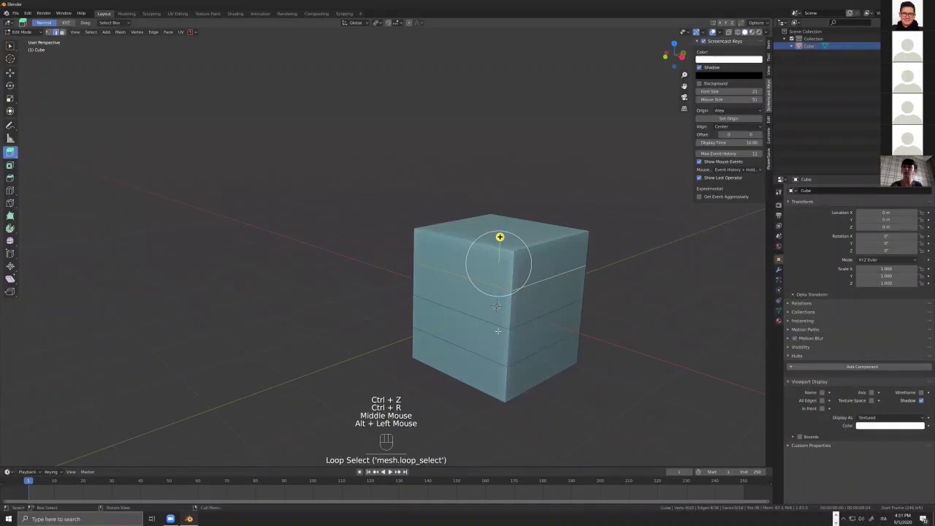
{"action": "left_click", "coordinate": [439, 317]}
{"action": "left_click", "coordinate": [577, 282]}
{"action": "left_click", "coordinate": [499, 236], "text": "alt"}
{"action": "mouse_move", "coordinate": [499, 236]}
{"action": "middle_mouse_down"}
{"action": "mouse_move", "coordinate": [560, 236]}
{"action": "mouse_move", "coordinate": [411, 251]}
{"action": "mouse_move", "coordinate": [463, 230]}
{"action": "mouse_move", "coordinate": [498, 230]}
{"action": "middle_mouse_up"}
{"action": "middle_click_drag", "start_coordinate": [500, 266], "coordinate": [443, 338]}
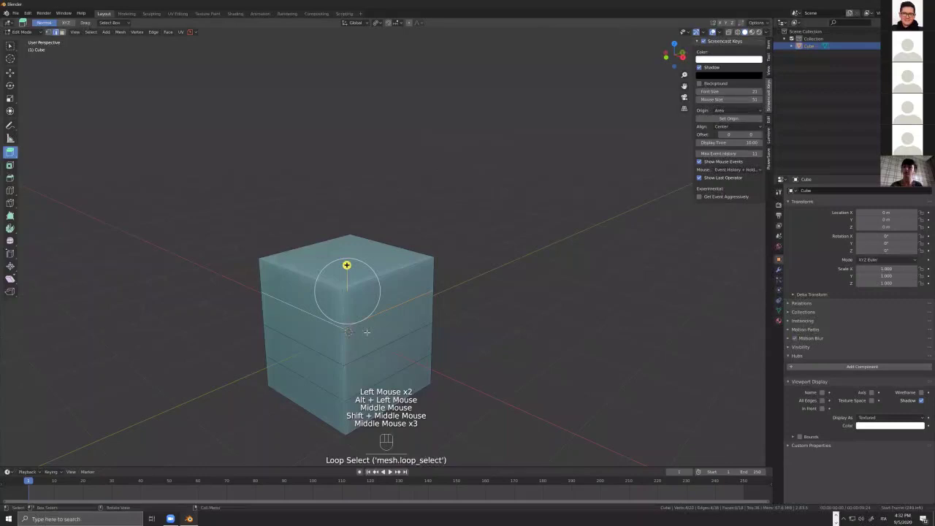
- Select the uppermost loop's segments one by one on adjacent sides of the cube
{"action": "left_click", "coordinate": [273, 314]}
{"action": "middle_click_drag", "start_coordinate": [273, 314], "coordinate": [272, 313]}
{"action": "left_click", "coordinate": [344, 323], "text": "shift"}
{"action": "middle_click_drag", "start_coordinate": [344, 324], "coordinate": [359, 288]}
{"action": "middle_click", "coordinate": [390, 325], "text": "alt"}
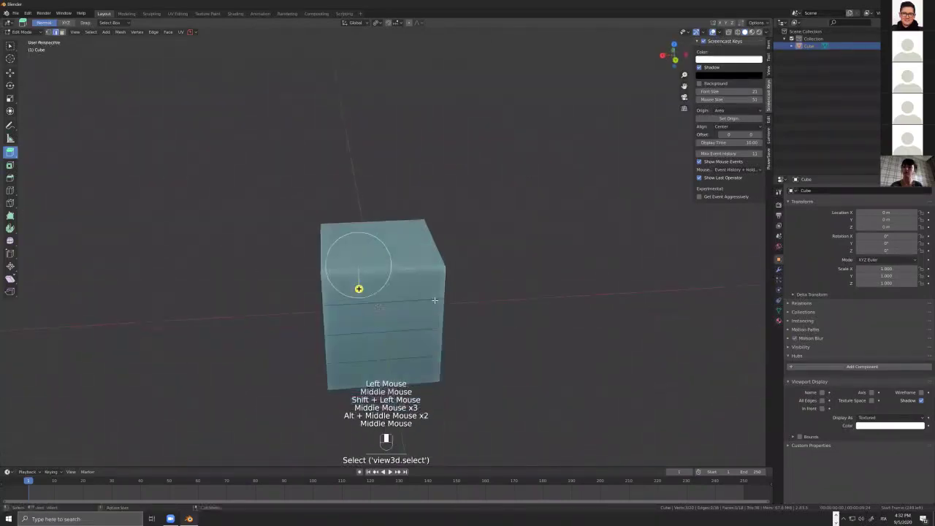
- Select one segment on the cube's side, and extend the selection to the entire uppermost edge loop
{"action": "left_click", "coordinate": [386, 317]}
{"action": "left_click", "coordinate": [387, 317], "text": "alt"}
{"action": "middle_click_drag", "start_coordinate": [378, 246], "coordinate": [445, 245]}
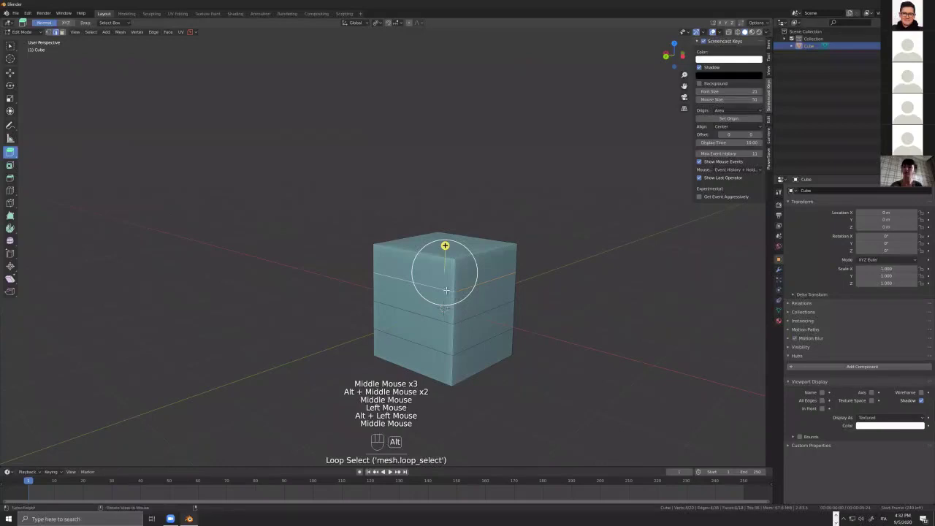
{"action": "left_click", "coordinate": [445, 246], "text": "alt"}
{"action": "left_click", "coordinate": [446, 290], "text": "alt"}
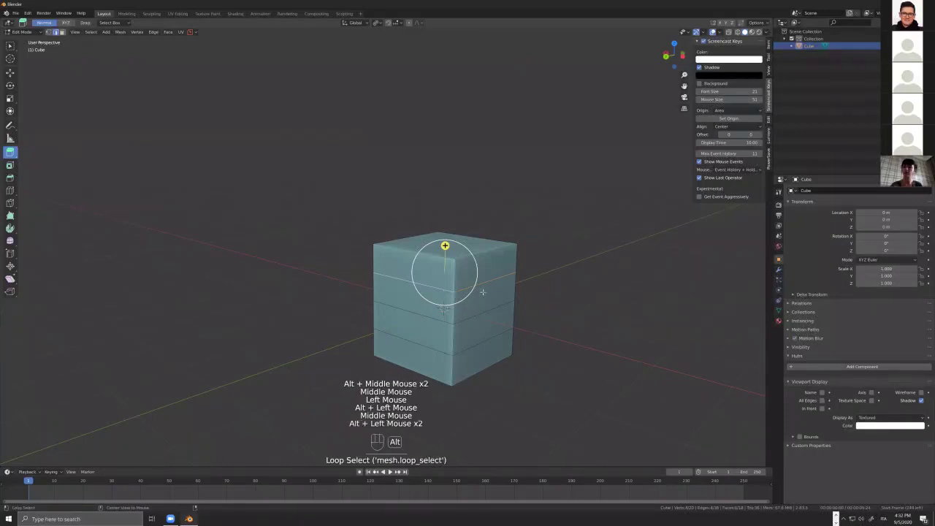
- Loop-select the different horizontal cuts in turn, ending on the uppermost one
{"action": "left_click", "coordinate": [480, 312], "text": "alt"}
{"action": "left_click", "coordinate": [473, 336], "text": "alt"}
{"action": "left_click", "coordinate": [496, 292], "text": "alt"}
{"action": "left_click", "coordinate": [497, 299], "text": "alt"}
{"action": "left_click", "coordinate": [498, 313], "text": "alt"}
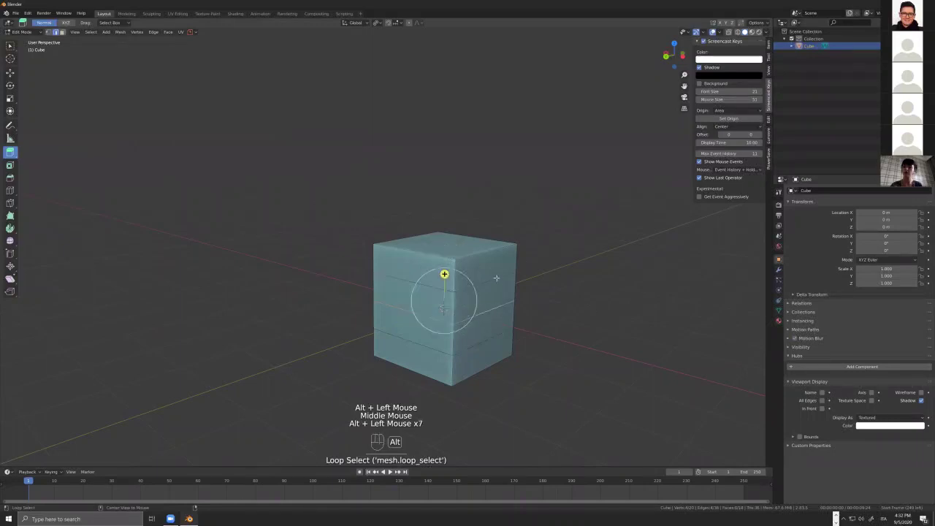
{"action": "left_click", "coordinate": [497, 282], "text": "alt"}
{"action": "scroll", "coordinate": [497, 277], "scroll_direction": "up", "scroll_amount": 1}
{"action": "middle_click_drag", "start_coordinate": [497, 277], "coordinate": [450, 264]}
{"action": "scroll", "coordinate": [467, 248], "scroll_direction": "down", "scroll_amount": 1}
{"action": "scroll", "coordinate": [468, 248], "scroll_direction": "up", "scroll_amount": 2}
{"action": "scroll", "coordinate": [468, 249], "scroll_direction": "down", "scroll_amount": 1}
{"action": "scroll", "coordinate": [467, 248], "scroll_direction": "up", "scroll_amount": 1}
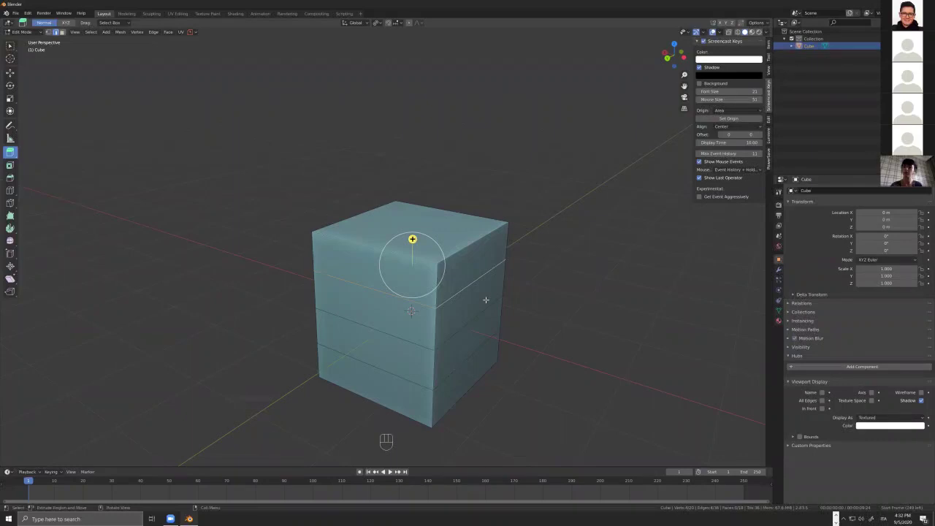
- Select the uppermost edge loop and move it up along Z, close to the cube's top face
{"action": "key", "text": "ctrl+z"}
{"action": "middle_click_drag", "start_coordinate": [480, 302], "coordinate": [460, 268]}
{"action": "left_click", "coordinate": [460, 268], "text": "alt"}
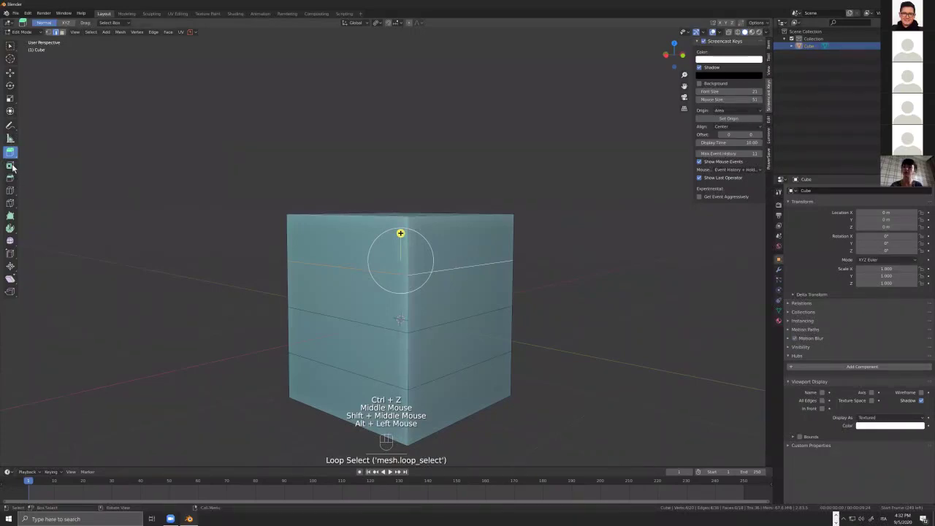
{"action": "left_click", "coordinate": [10, 73]}
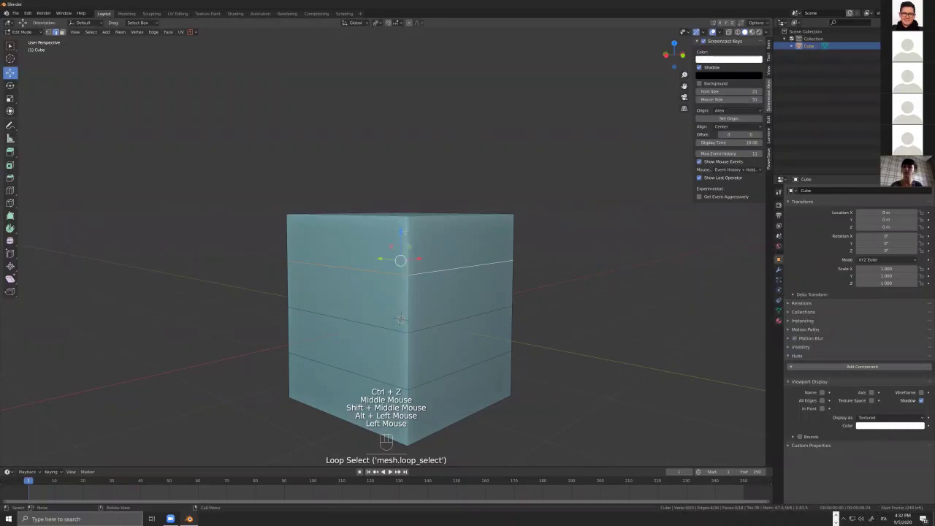
{"action": "left_click_drag", "start_coordinate": [402, 231], "coordinate": [409, 215]}
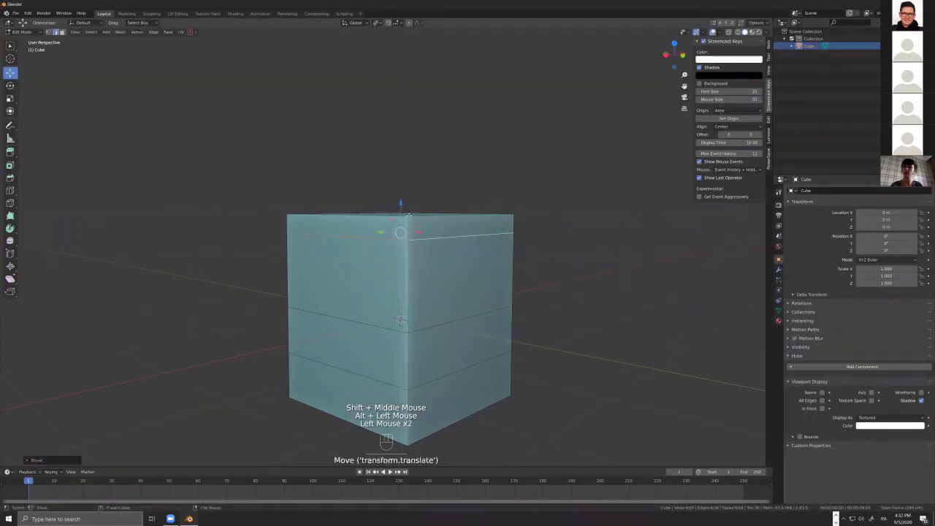
- Switch to face selection and extrude the cube's top face upward by about half the cube's height
{"action": "left_click", "coordinate": [10, 152]}
{"action": "middle_click_drag", "start_coordinate": [229, 215], "coordinate": [272, 205]}
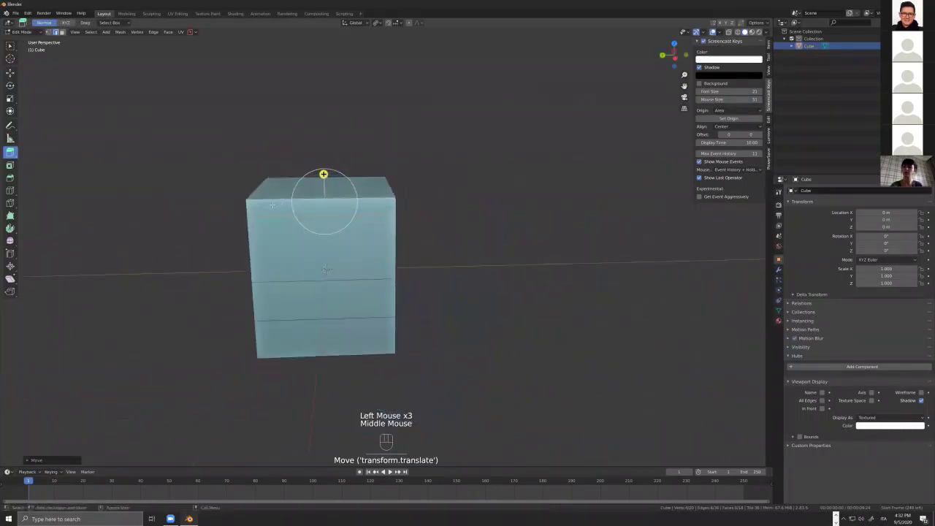
{"action": "left_click", "coordinate": [330, 183]}
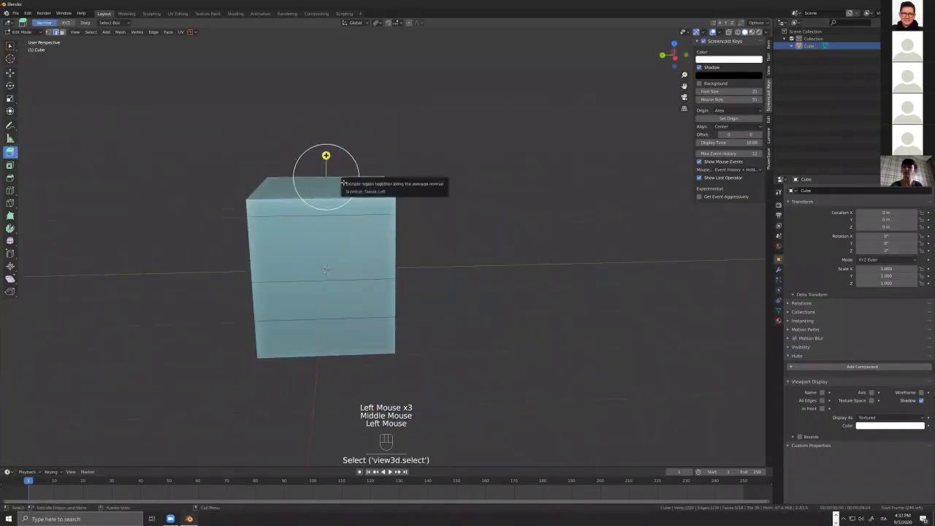
{"action": "left_click", "coordinate": [63, 32]}
{"action": "left_click", "coordinate": [327, 185]}
{"action": "left_click_drag", "start_coordinate": [323, 159], "coordinate": [320, 92]}
{"action": "middle_click_drag", "start_coordinate": [321, 92], "coordinate": [442, 199]}
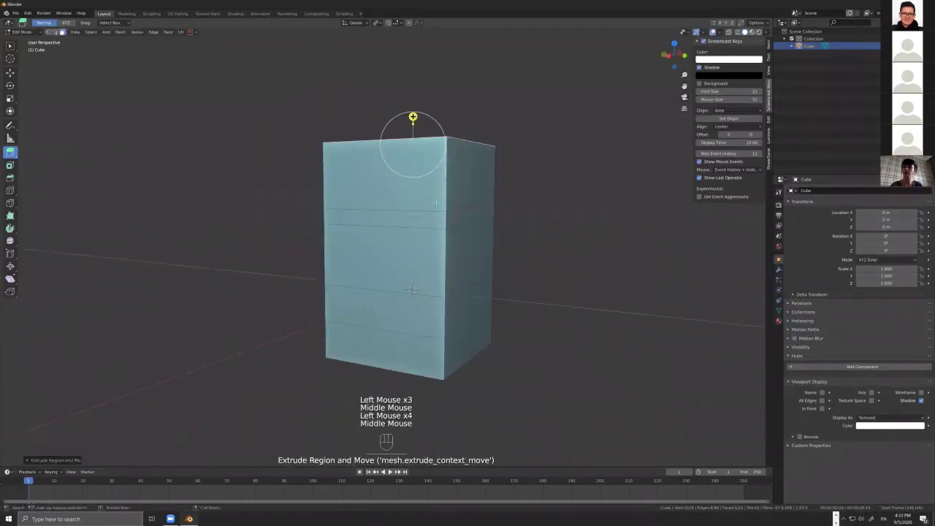
- Select all four side faces of the newly extruded upper block
{"action": "middle_click_drag", "start_coordinate": [442, 199], "coordinate": [422, 226]}
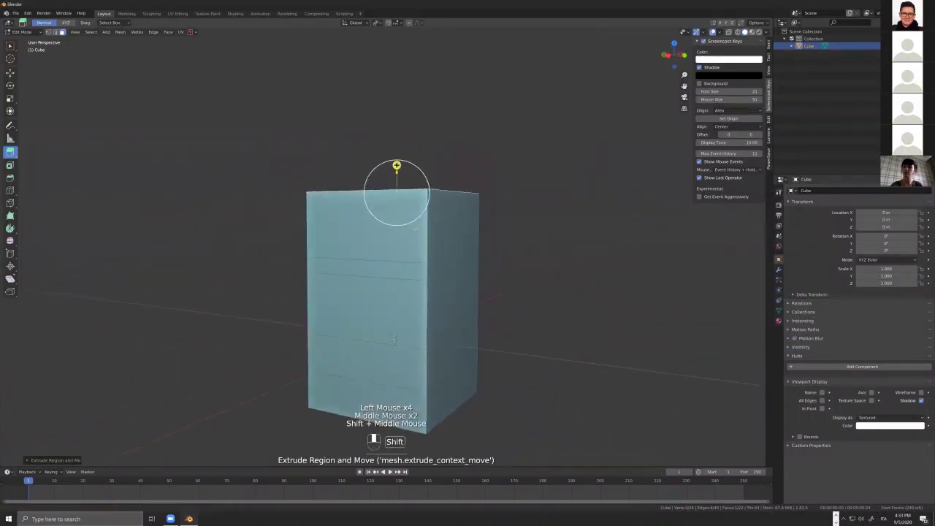
{"action": "left_click", "coordinate": [365, 226]}
{"action": "left_click", "coordinate": [453, 222], "text": "shift"}
{"action": "middle_click_drag", "start_coordinate": [531, 218], "coordinate": [439, 232]}
{"action": "middle_click_drag", "start_coordinate": [636, 217], "coordinate": [440, 268], "text": "shift"}
{"action": "left_click", "coordinate": [440, 271], "text": "shift"}
{"action": "mouse_move", "coordinate": [555, 264]}
{"action": "middle_mouse_down", "text": "shift"}
{"action": "mouse_move", "coordinate": [497, 264]}
{"action": "mouse_move", "coordinate": [555, 264]}
{"action": "middle_mouse_up", "text": "shift"}
{"action": "left_click", "coordinate": [643, 252], "text": "shift"}
{"action": "middle_click_drag", "start_coordinate": [643, 252], "coordinate": [307, 289]}
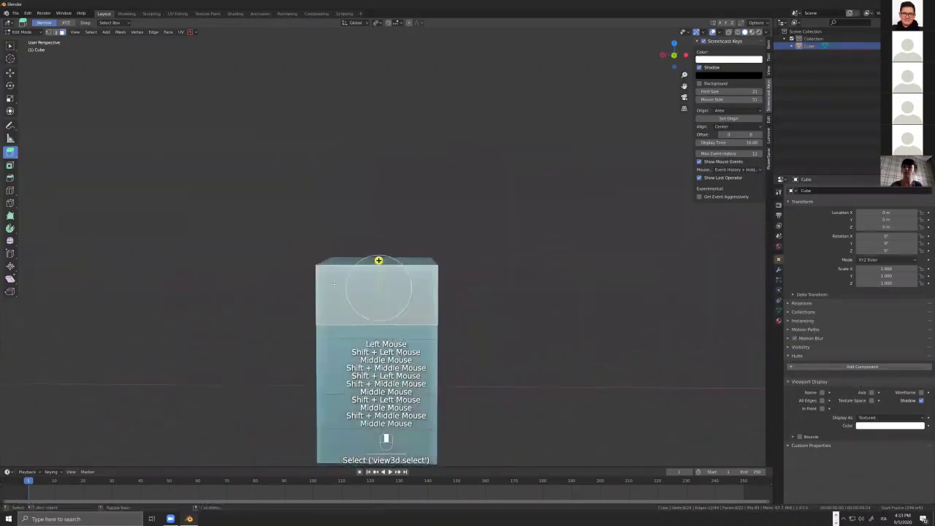
- Select only the top face and one adjacent side face of the upper block
{"action": "left_click", "coordinate": [11, 152]}
{"action": "middle_click_drag", "start_coordinate": [365, 250], "coordinate": [504, 278]}
{"action": "left_click", "coordinate": [541, 252]}
{"action": "left_click", "coordinate": [570, 307], "text": "shift"}
{"action": "middle_click_drag", "start_coordinate": [570, 306], "coordinate": [572, 312]}
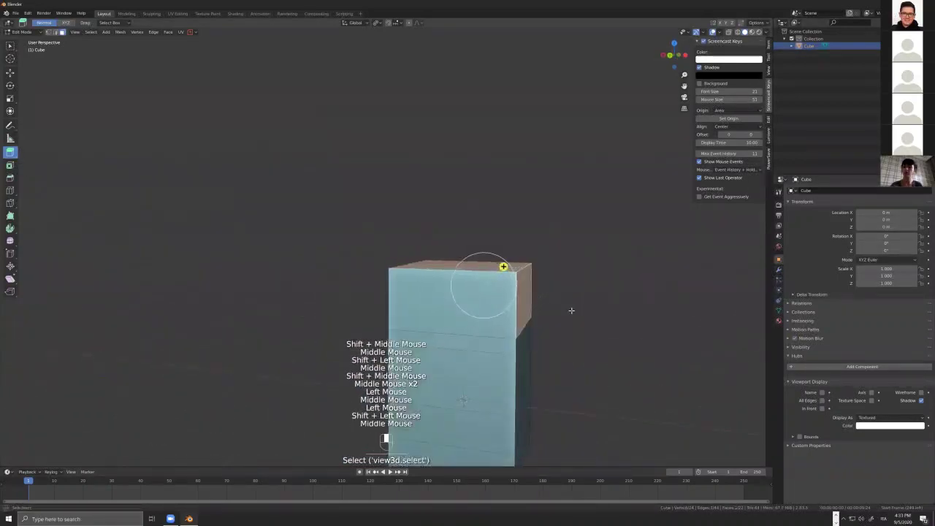
- Extrude the selected top and side faces outward with Extrude Along Normals
{"action": "left_click", "coordinate": [13, 154]}
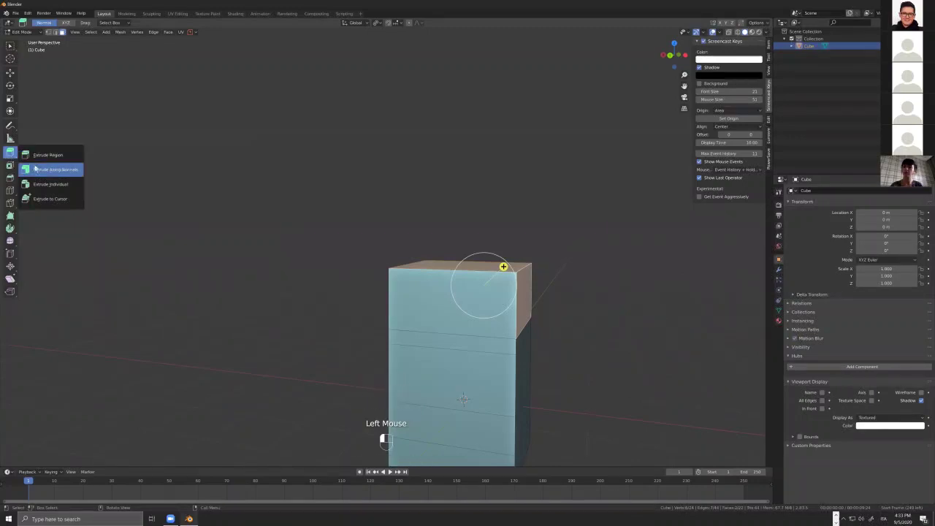
{"action": "left_click", "coordinate": [36, 170]}
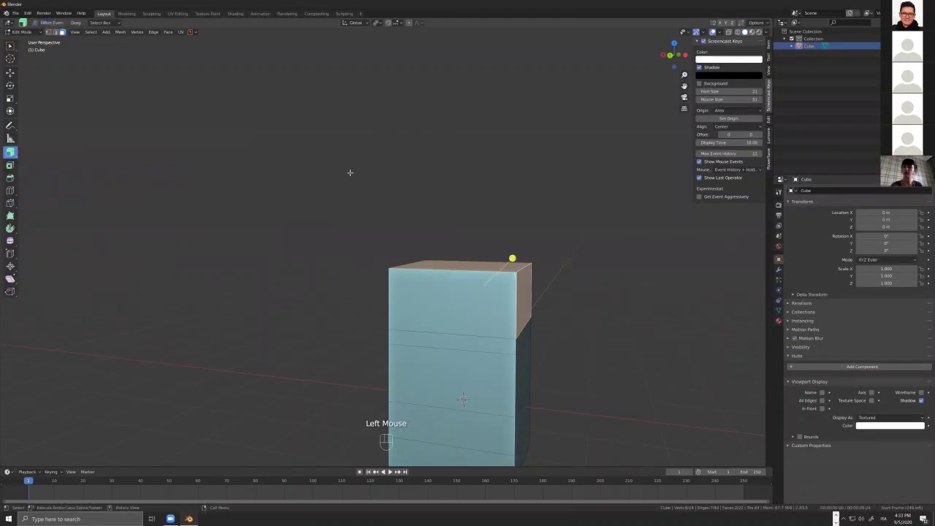
{"action": "left_click_drag", "start_coordinate": [512, 259], "coordinate": [555, 238]}
{"action": "middle_click_drag", "start_coordinate": [537, 241], "coordinate": [502, 277]}
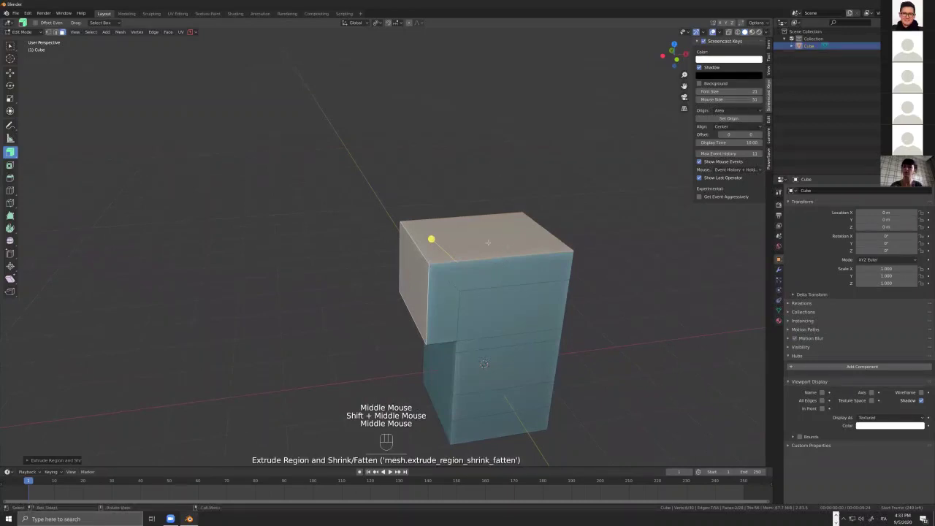
- Undo the last Extrude Along Normals on the upper block's top and side faces
{"action": "middle_click_drag", "start_coordinate": [494, 208], "coordinate": [463, 304]}
{"action": "key", "text": "ctrl"}
{"action": "key", "text": "ctrl+z"}
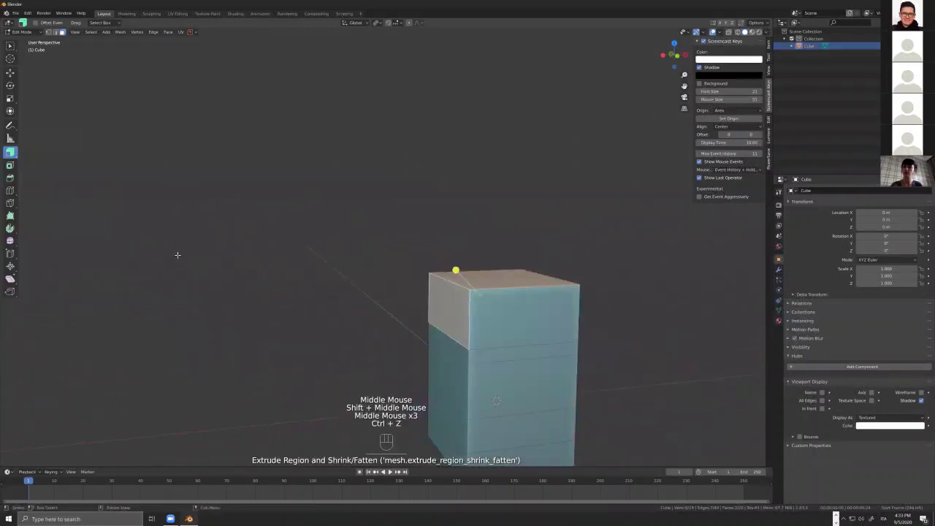
- Try extruding the same top and side faces diagonally outward with Extrude Region, and undo it
{"action": "left_click", "coordinate": [10, 152]}
{"action": "left_click", "coordinate": [43, 155]}
{"action": "left_click_drag", "start_coordinate": [456, 271], "coordinate": [412, 224]}
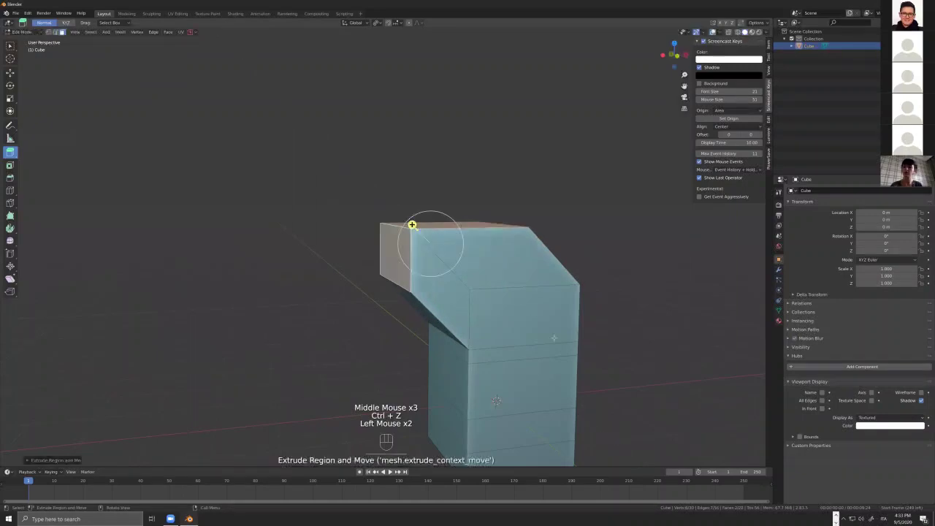
{"action": "middle_click_drag", "start_coordinate": [523, 335], "coordinate": [546, 332]}
{"action": "middle_click_drag", "start_coordinate": [411, 227], "coordinate": [428, 233]}
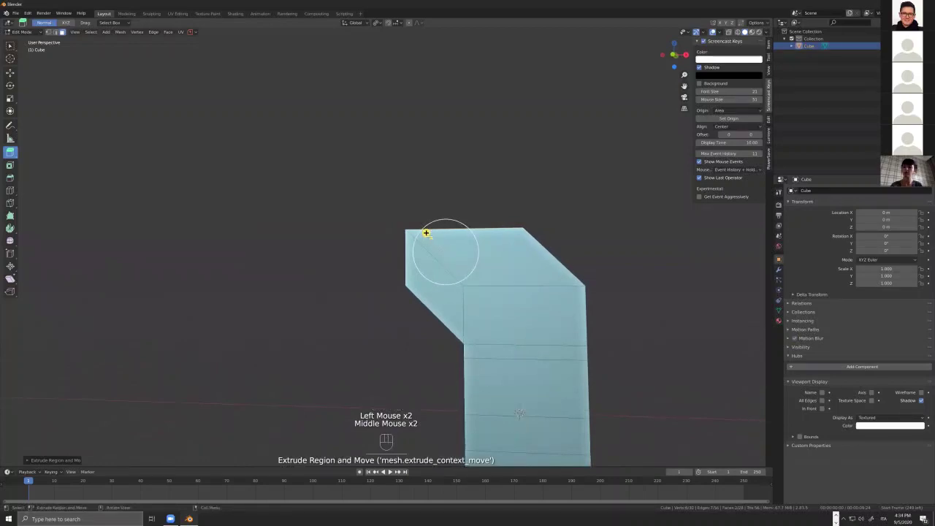
{"action": "scroll", "coordinate": [426, 232], "scroll_direction": "up", "scroll_amount": 1}
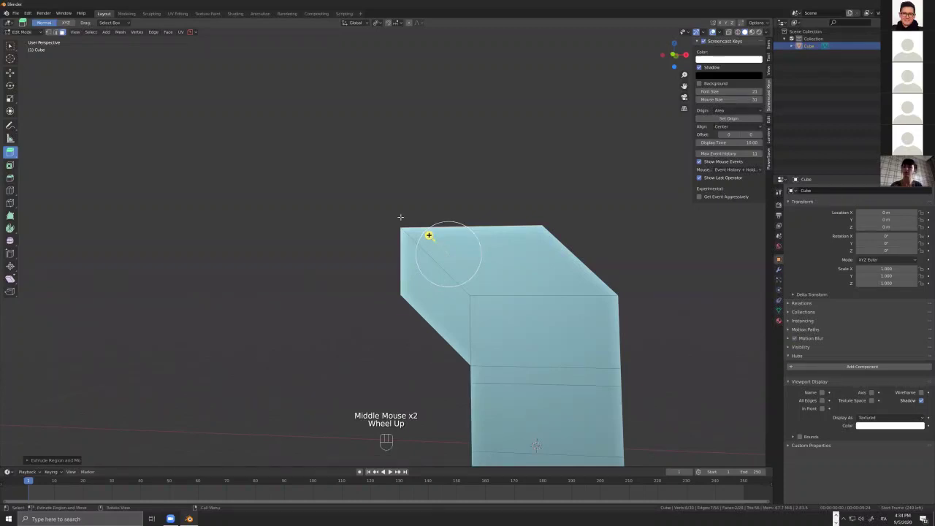
{"action": "key", "text": "ctrl+z"}
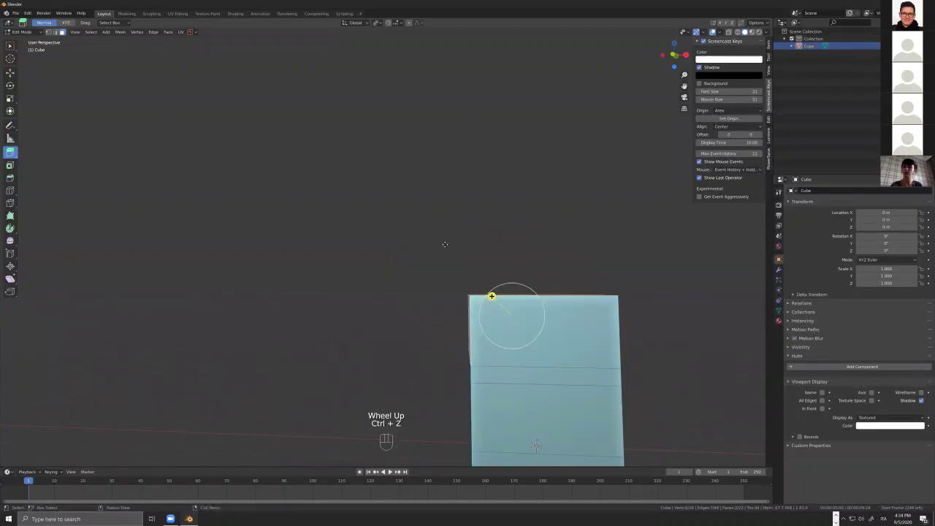
- Extrude the selected top and side faces outward with Extrude Along Normals and enable Offset Even
{"action": "left_click_drag", "start_coordinate": [4, 159], "coordinate": [16, 168]}
{"action": "left_click_drag", "start_coordinate": [483, 289], "coordinate": [445, 247]}
{"action": "middle_click_drag", "start_coordinate": [445, 246], "coordinate": [456, 306]}
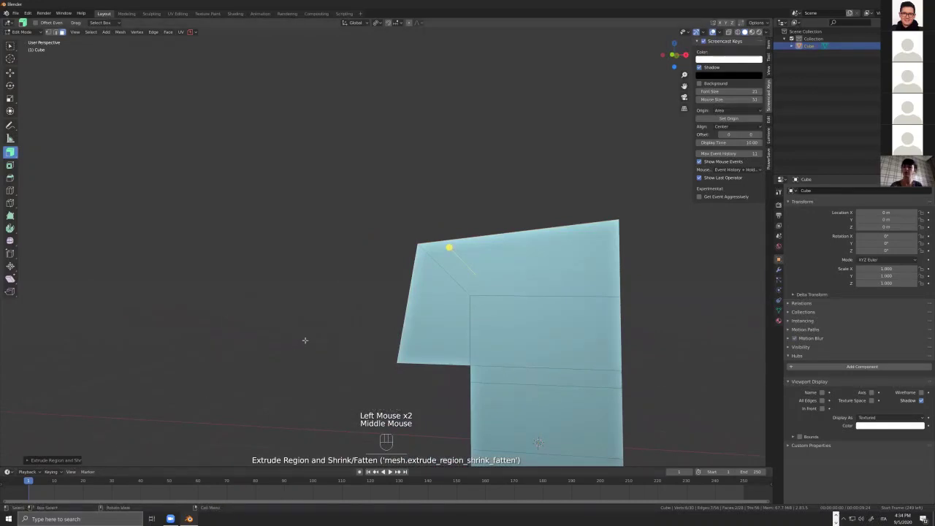
{"action": "key", "text": "F9"}
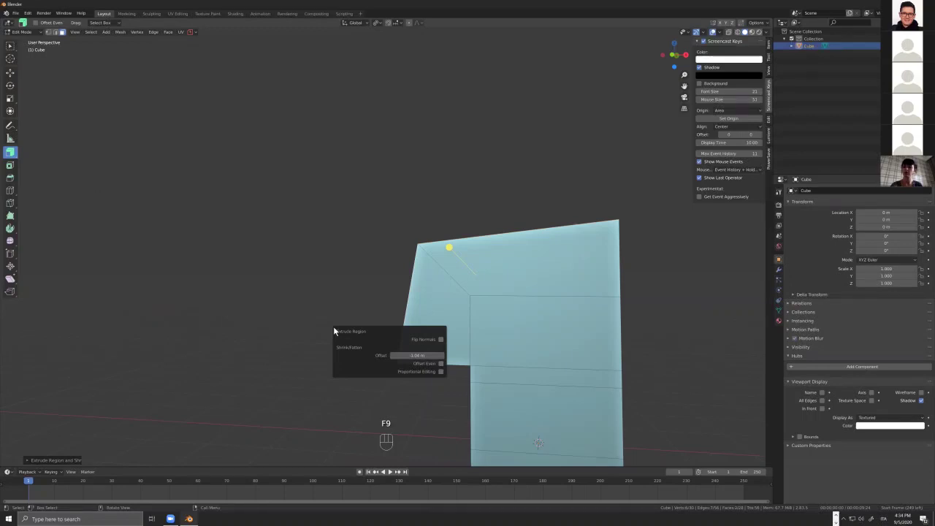
{"action": "left_click", "coordinate": [441, 369]}
- Extrude the neighbouring side faces of the overhang and upper block outward along their normals
{"action": "middle_click_drag", "start_coordinate": [504, 307], "coordinate": [565, 269]}
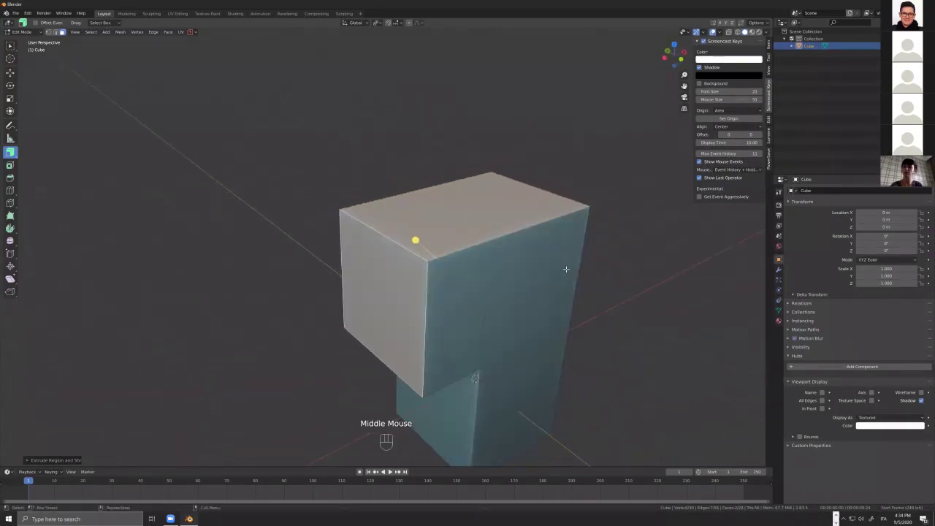
{"action": "left_click", "coordinate": [402, 346]}
{"action": "left_click", "coordinate": [449, 336]}
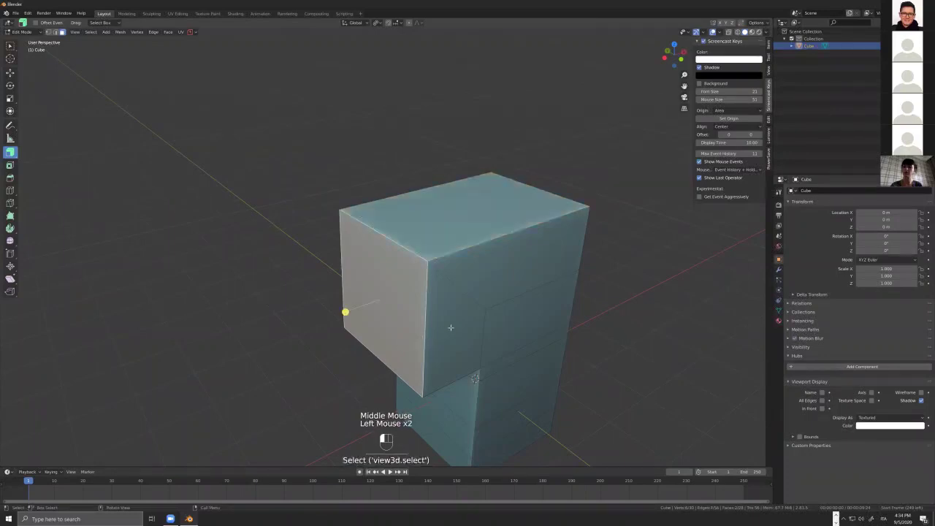
{"action": "left_click", "coordinate": [501, 297], "text": "shift"}
{"action": "left_click_drag", "start_coordinate": [533, 319], "coordinate": [519, 350]}
- Extrude a side face on the lower column outward along its normal to form a short block
{"action": "middle_click_drag", "start_coordinate": [518, 337], "coordinate": [504, 395]}
{"action": "scroll", "coordinate": [541, 380], "scroll_direction": "down", "scroll_amount": 4}
{"action": "scroll", "coordinate": [567, 425], "scroll_direction": "up", "scroll_amount": 1, "text": "shift"}
{"action": "left_click", "coordinate": [501, 398]}
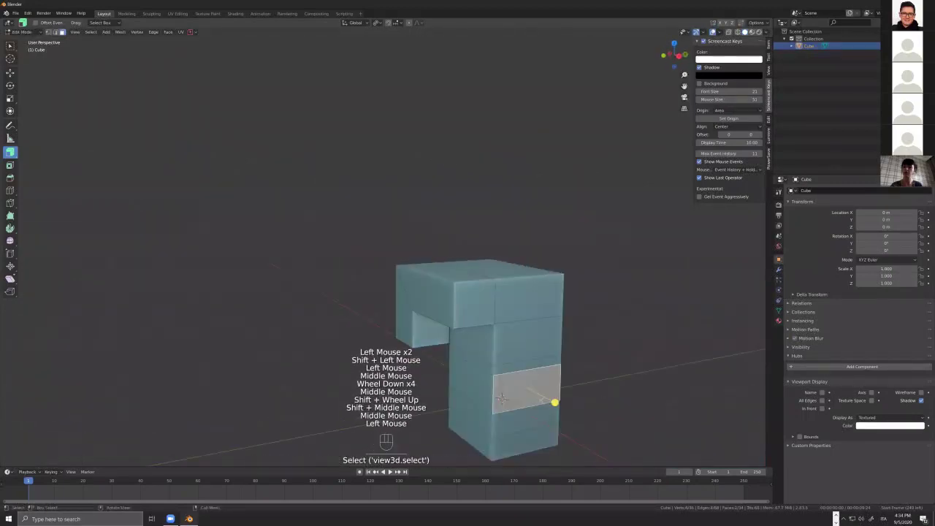
{"action": "left_click_drag", "start_coordinate": [501, 398], "coordinate": [514, 339]}
{"action": "middle_click_drag", "start_coordinate": [515, 339], "coordinate": [601, 335]}
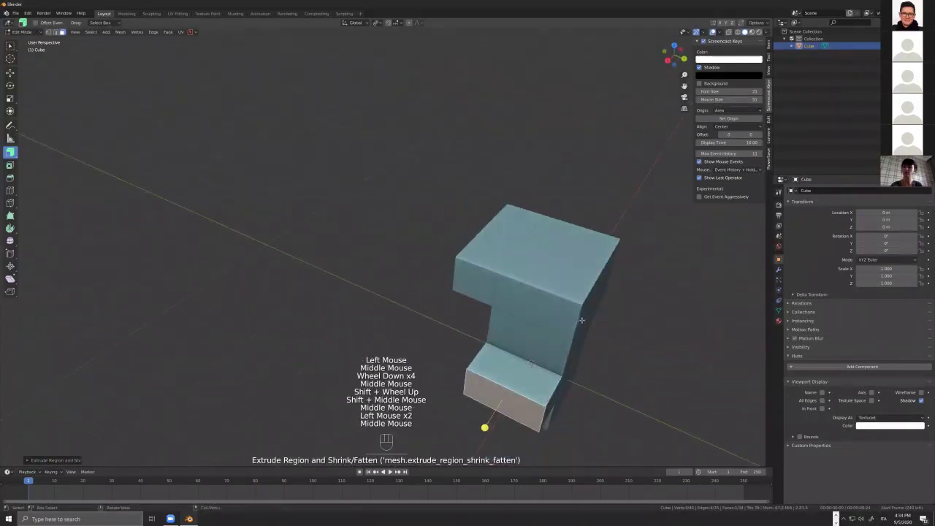
- Extrude the adjacent side face of the lower column outward along its normal into a longer arm
{"action": "middle_click_drag", "start_coordinate": [581, 321], "coordinate": [607, 344]}
{"action": "left_click", "coordinate": [622, 351]}
{"action": "left_click_drag", "start_coordinate": [621, 350], "coordinate": [662, 380]}
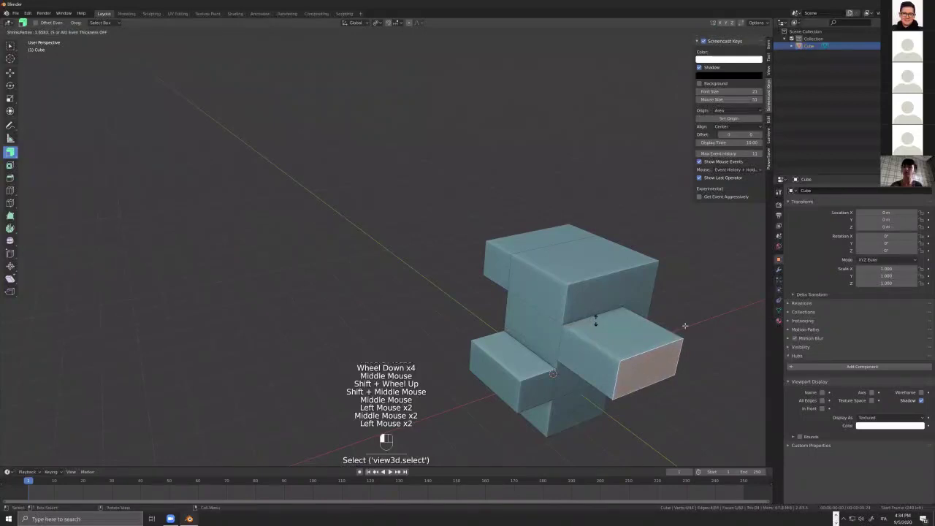
{"action": "scroll", "coordinate": [636, 380], "scroll_direction": "down", "scroll_amount": 2}
{"action": "middle_click_drag", "start_coordinate": [636, 380], "coordinate": [589, 353]}
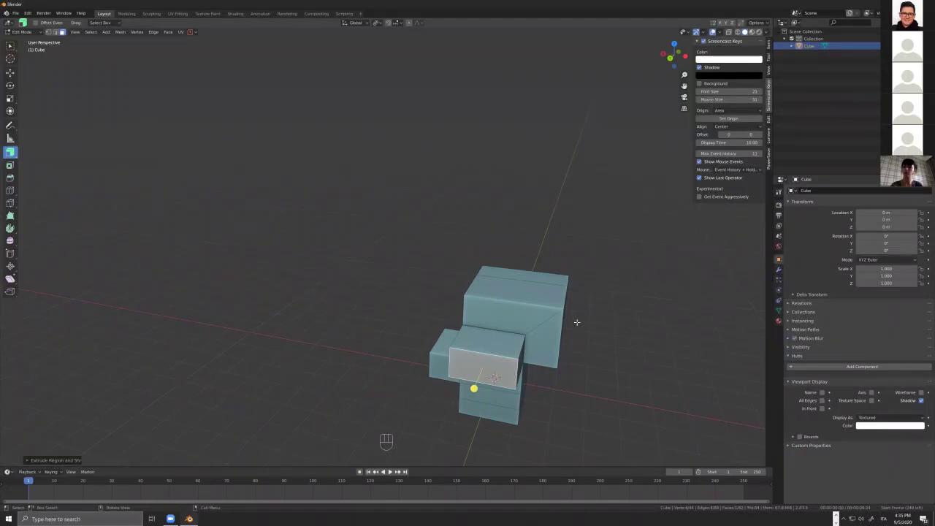
- Switch to vertex selection and connect two diagonally opposite corner vertices of the upper block's large side face
{"action": "scroll", "coordinate": [529, 286], "scroll_direction": "up", "scroll_amount": 2}
{"action": "middle_click_drag", "start_coordinate": [529, 287], "coordinate": [521, 370]}
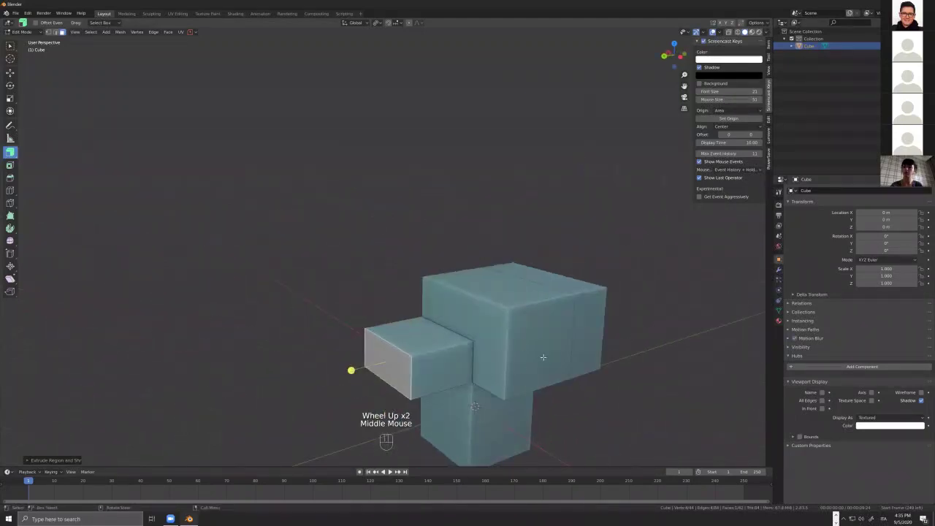
{"action": "middle_click_drag", "start_coordinate": [526, 413], "coordinate": [533, 382]}
{"action": "scroll", "coordinate": [502, 302], "scroll_direction": "up", "scroll_amount": 1}
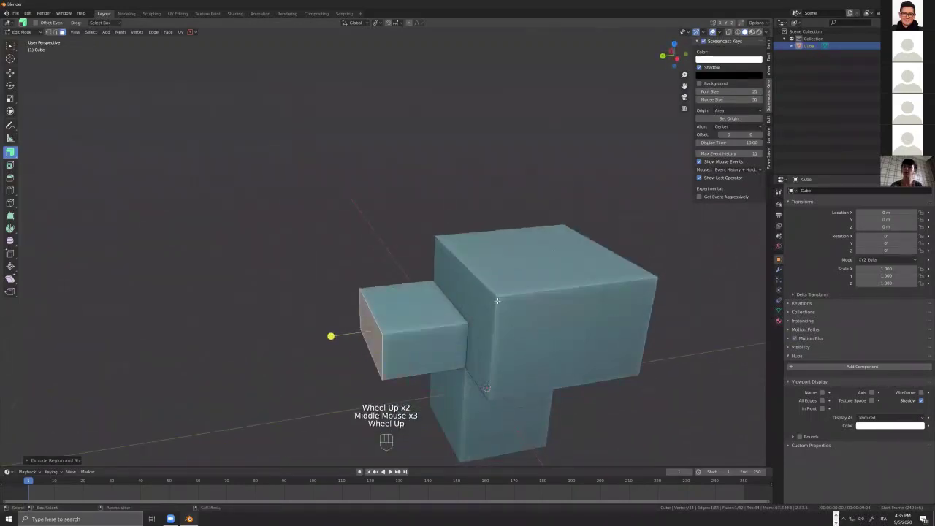
{"action": "key", "text": "1"}
{"action": "left_click", "coordinate": [501, 305]}
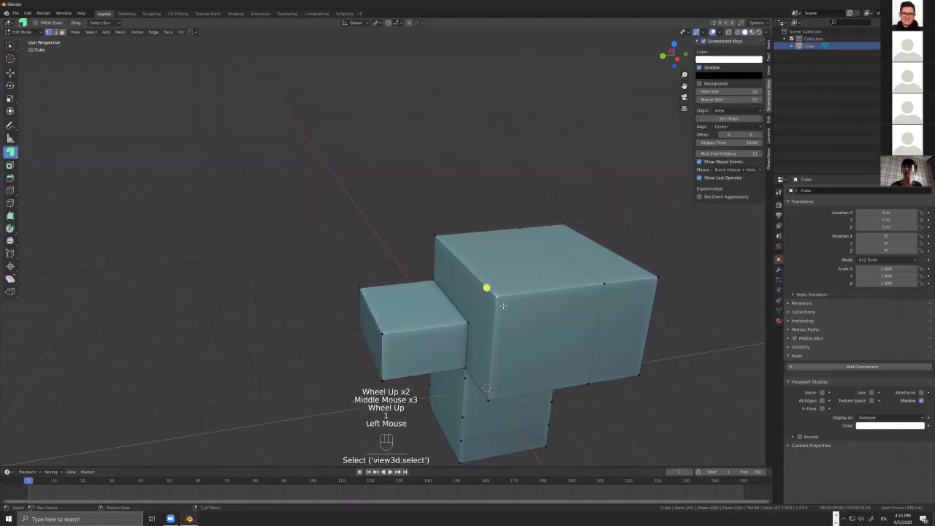
{"action": "left_click", "coordinate": [588, 383], "text": "shift"}
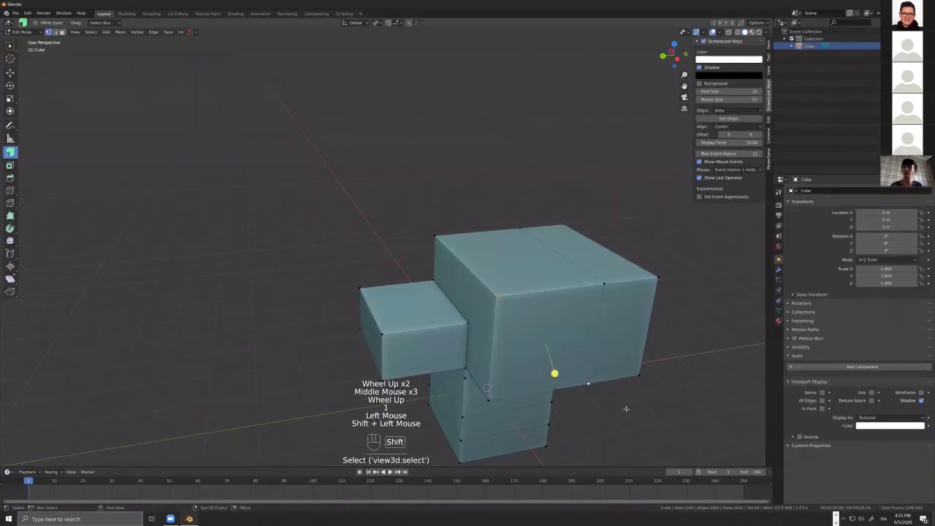
{"action": "middle_click_drag", "start_coordinate": [590, 381], "coordinate": [520, 281], "text": "shift"}
{"action": "key", "text": "j"}
- Switch to face selection and select the larger top face of the upper block
{"action": "left_click", "coordinate": [521, 282]}
{"action": "key", "text": "3"}
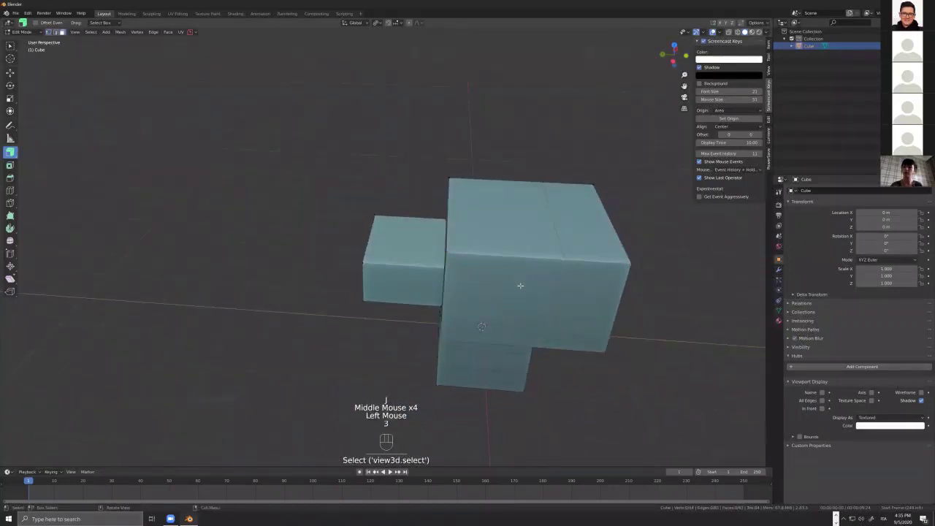
{"action": "left_click", "coordinate": [521, 285]}
{"action": "left_click", "coordinate": [520, 253]}
{"action": "key", "text": "ctrl"}
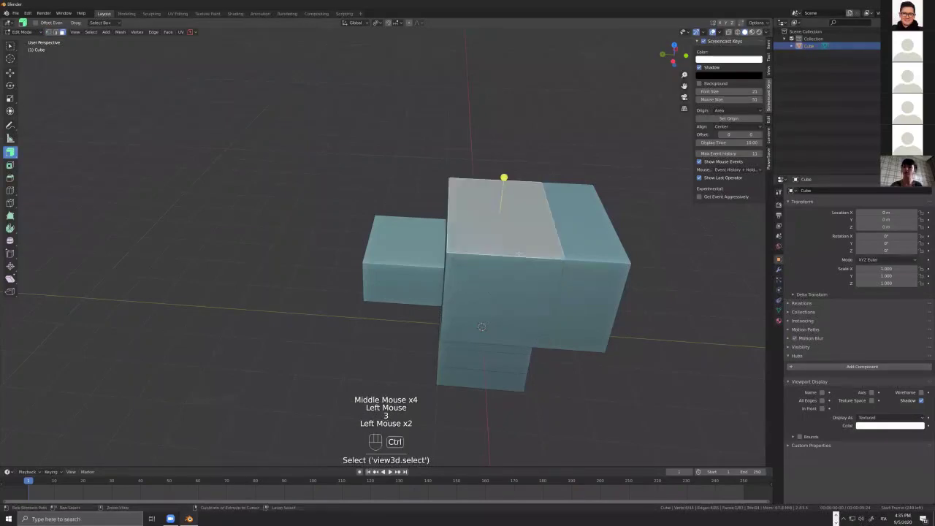
- Try a Loop Cut running through the larger top face of the upper block, and undo it
{"action": "left_click", "coordinate": [11, 191]}
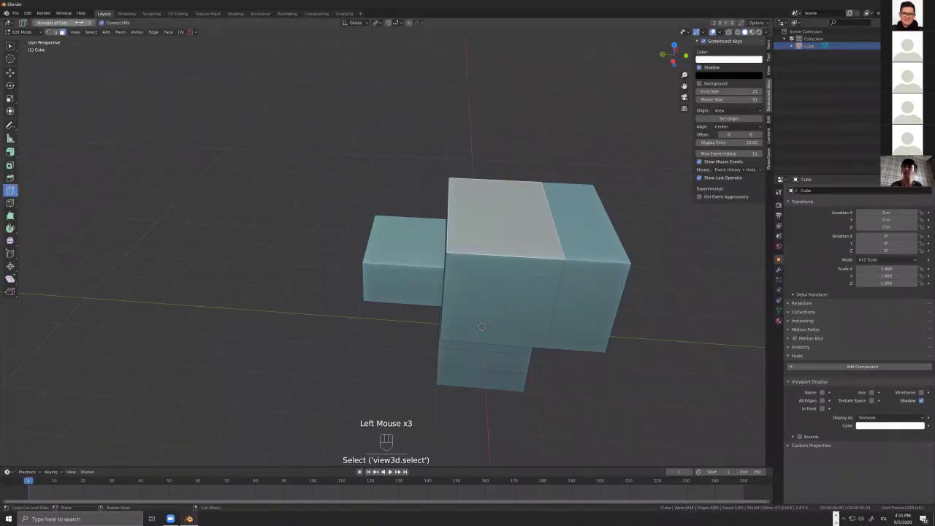
{"action": "mouse_move", "coordinate": [81, 23]}
{"action": "left_mouse_down"}
{"action": "mouse_move", "coordinate": [64, 31]}
{"action": "mouse_move", "coordinate": [91, 23]}
{"action": "mouse_move", "coordinate": [82, 32]}
{"action": "left_mouse_up"}
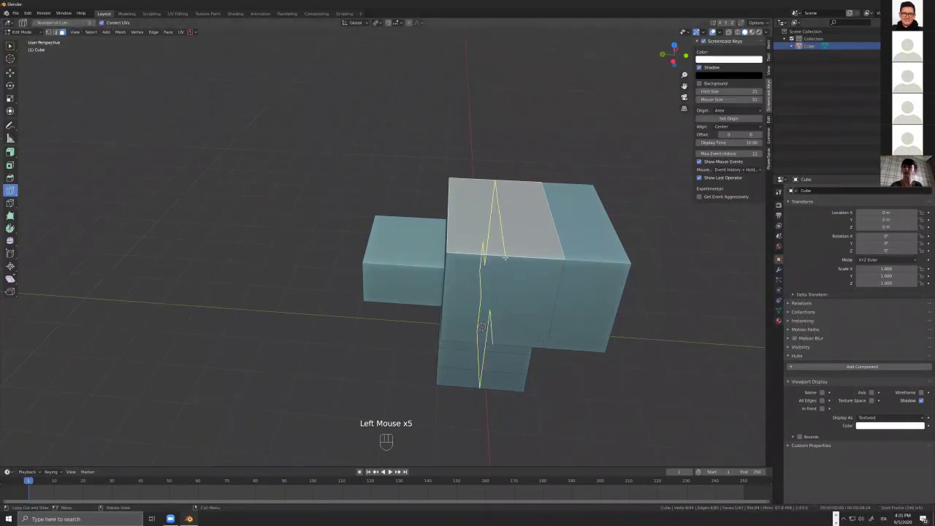
{"action": "left_click", "coordinate": [546, 249]}
{"action": "key", "text": "ctrl+z"}
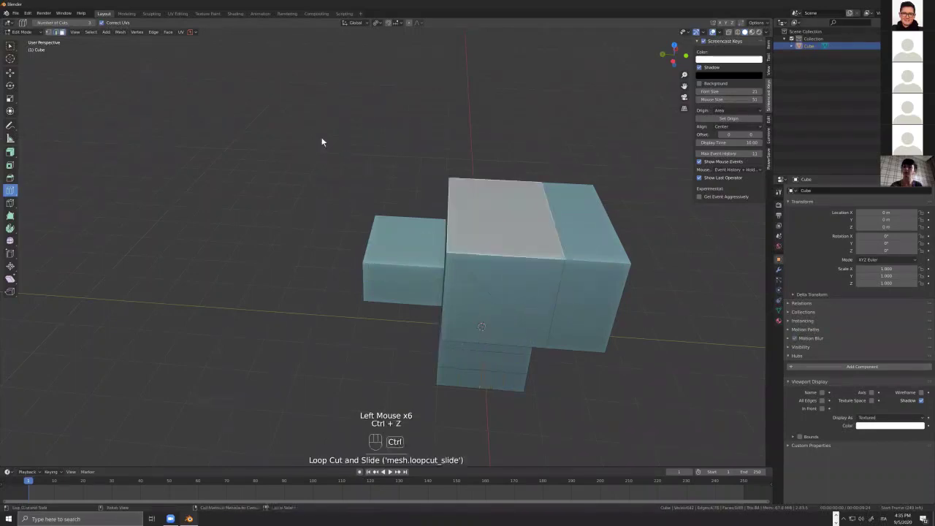
- Add a loop cut through the larger top face of the upper block and switch back to the selection tool
{"action": "left_click_drag", "start_coordinate": [82, 24], "coordinate": [82, 24]}
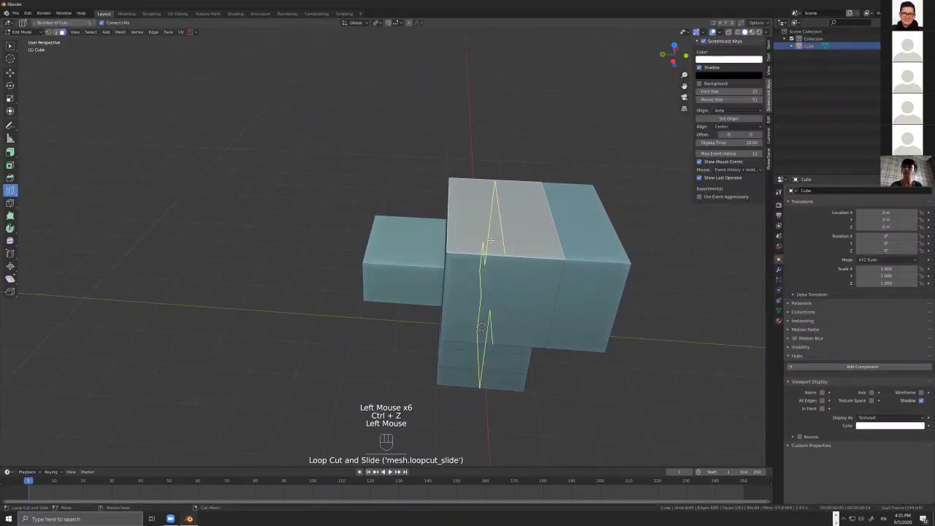
{"action": "left_click", "coordinate": [561, 247]}
{"action": "right_click", "coordinate": [543, 236]}
{"action": "key", "text": "Escape"}
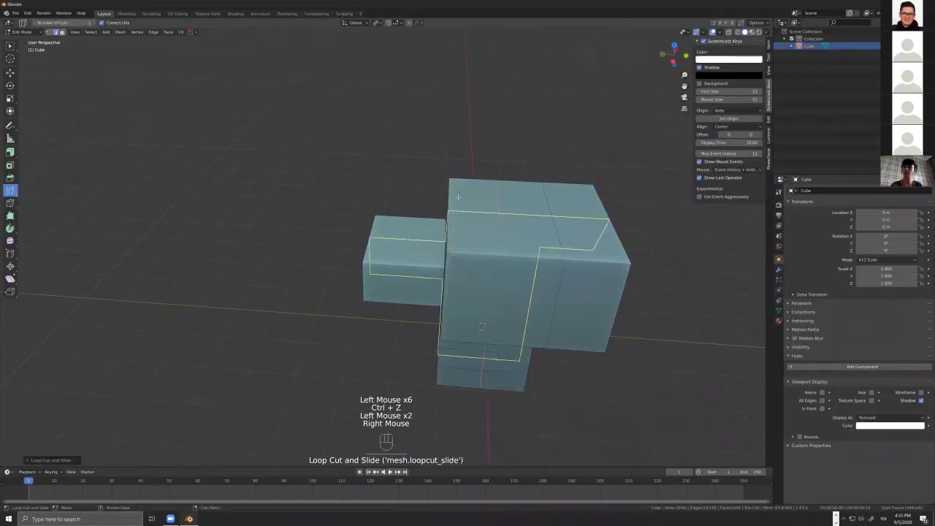
{"action": "left_click", "coordinate": [10, 45]}
- Select the diagonal edge across the upper block's large side face and subdivide it
{"action": "scroll", "coordinate": [501, 261], "scroll_direction": "up", "scroll_amount": 2}
{"action": "mouse_move", "coordinate": [501, 260]}
{"action": "middle_mouse_down"}
{"action": "mouse_move", "coordinate": [539, 261]}
{"action": "mouse_move", "coordinate": [510, 254]}
{"action": "middle_mouse_up"}
{"action": "scroll", "coordinate": [511, 256], "scroll_direction": "up", "scroll_amount": 2}
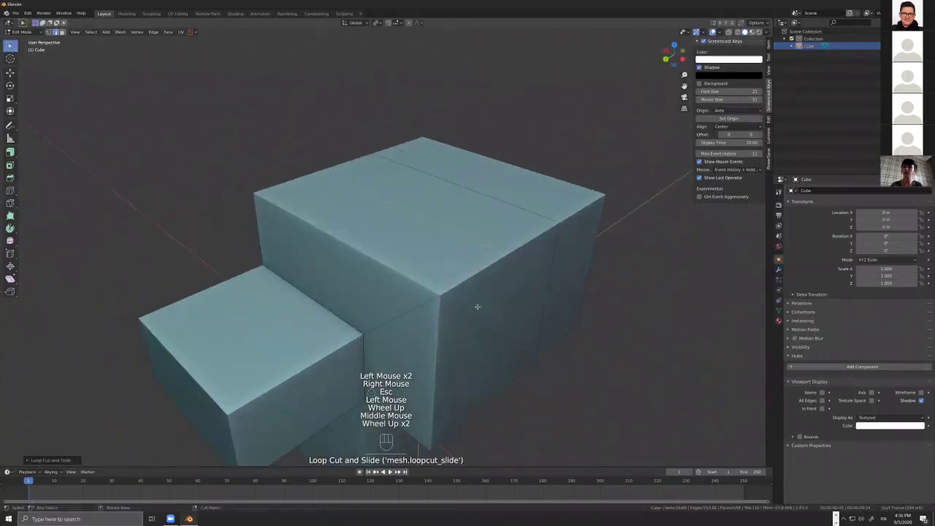
{"action": "scroll", "coordinate": [475, 306], "scroll_direction": "down", "scroll_amount": 5}
{"action": "scroll", "coordinate": [512, 368], "scroll_direction": "up", "scroll_amount": 2}
{"action": "mouse_move", "coordinate": [512, 367]}
{"action": "middle_mouse_down"}
{"action": "mouse_move", "coordinate": [506, 430]}
{"action": "mouse_move", "coordinate": [522, 370]}
{"action": "middle_mouse_up"}
{"action": "scroll", "coordinate": [502, 393], "scroll_direction": "down", "scroll_amount": 2}
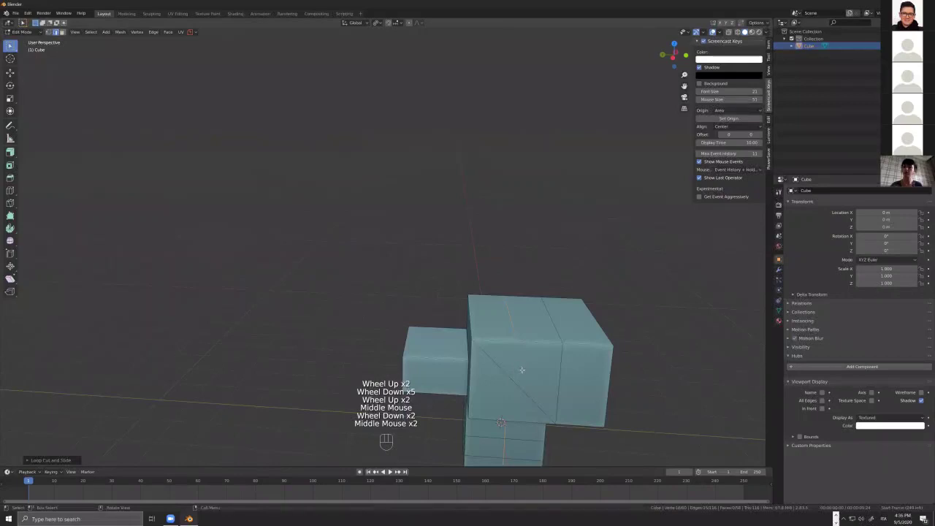
{"action": "left_click", "coordinate": [516, 381]}
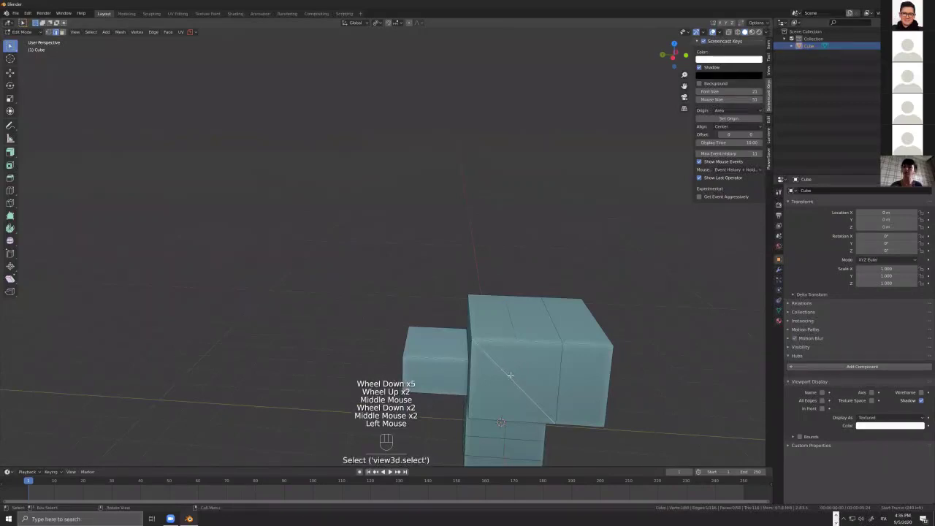
{"action": "right_click", "coordinate": [511, 379]}
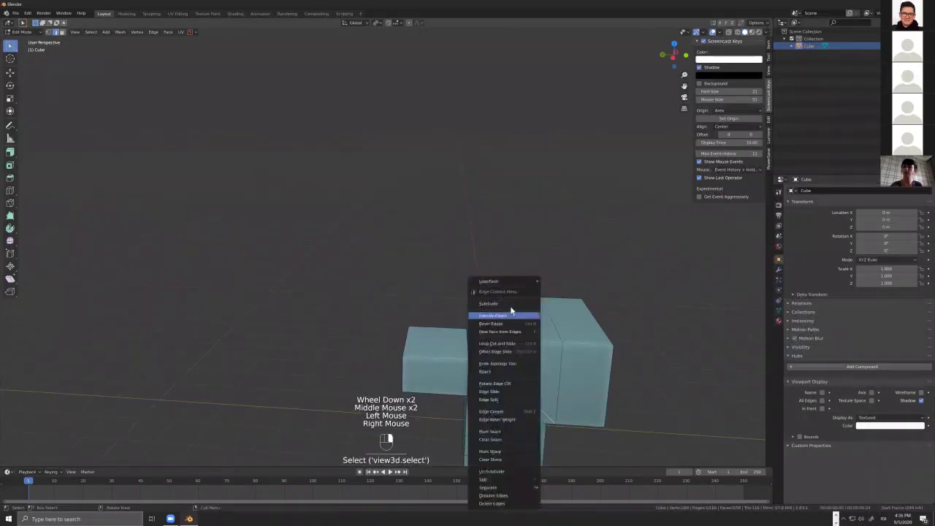
{"action": "left_click", "coordinate": [512, 302]}
- Select the diagonal's midpoint vertex and move it off the line within the face plane, locking the global X axis
{"action": "left_click", "coordinate": [524, 389]}
{"action": "key", "text": "1"}
{"action": "left_click", "coordinate": [521, 384]}
{"action": "left_click", "coordinate": [521, 384]}
{"action": "key", "text": "g"}
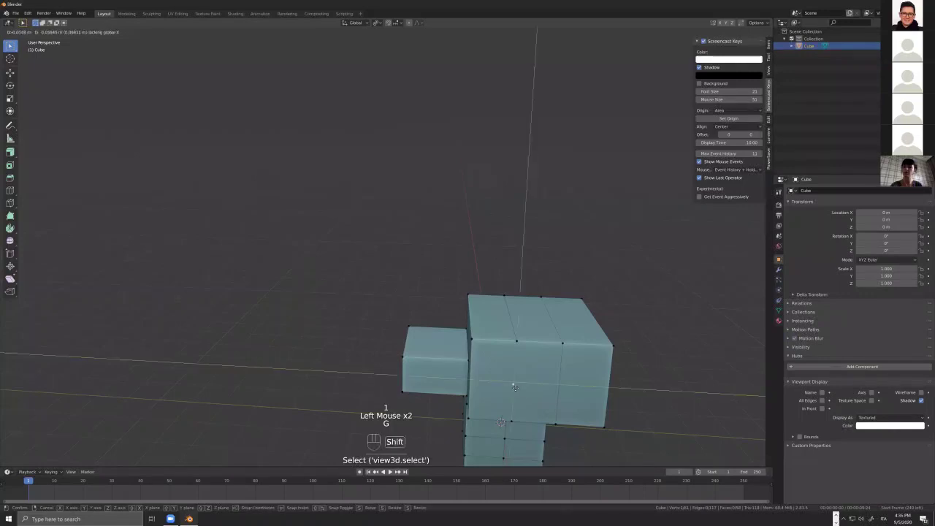
{"action": "left_click", "coordinate": [502, 394]}
- Examine the faces around the bent diagonal by selecting them individually in face selection mode
{"action": "left_click", "coordinate": [531, 374]}
{"action": "key", "text": "3"}
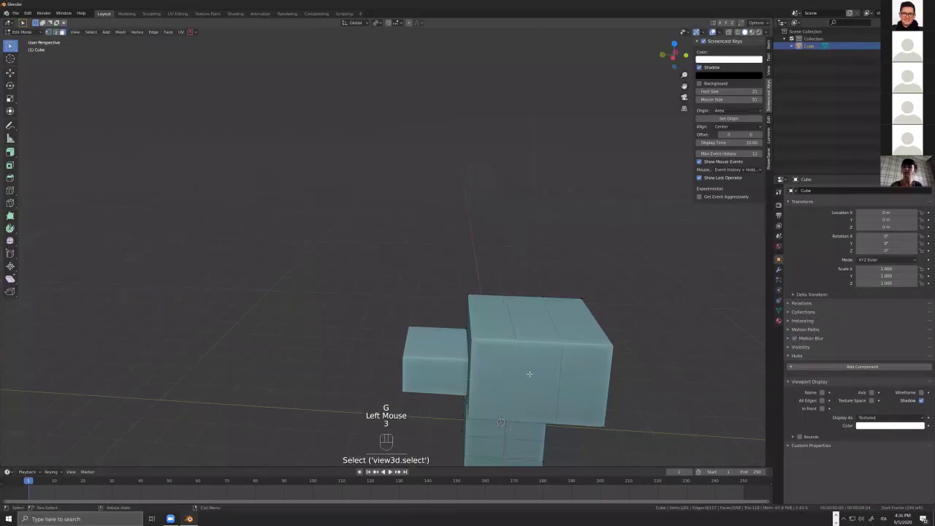
{"action": "left_click", "coordinate": [502, 380]}
{"action": "mouse_move", "coordinate": [502, 381]}
{"action": "middle_mouse_down"}
{"action": "mouse_move", "coordinate": [505, 353]}
{"action": "mouse_move", "coordinate": [497, 360]}
{"action": "mouse_move", "coordinate": [529, 362]}
{"action": "mouse_move", "coordinate": [513, 325]}
{"action": "mouse_move", "coordinate": [513, 398]}
{"action": "mouse_move", "coordinate": [510, 381]}
{"action": "middle_mouse_up"}
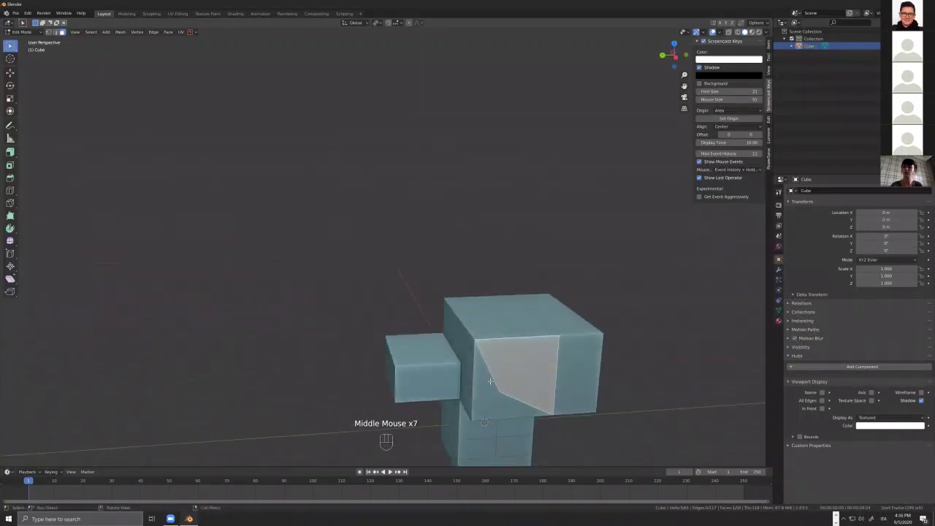
{"action": "left_click", "coordinate": [486, 398]}
{"action": "middle_click_drag", "start_coordinate": [485, 399], "coordinate": [425, 400]}
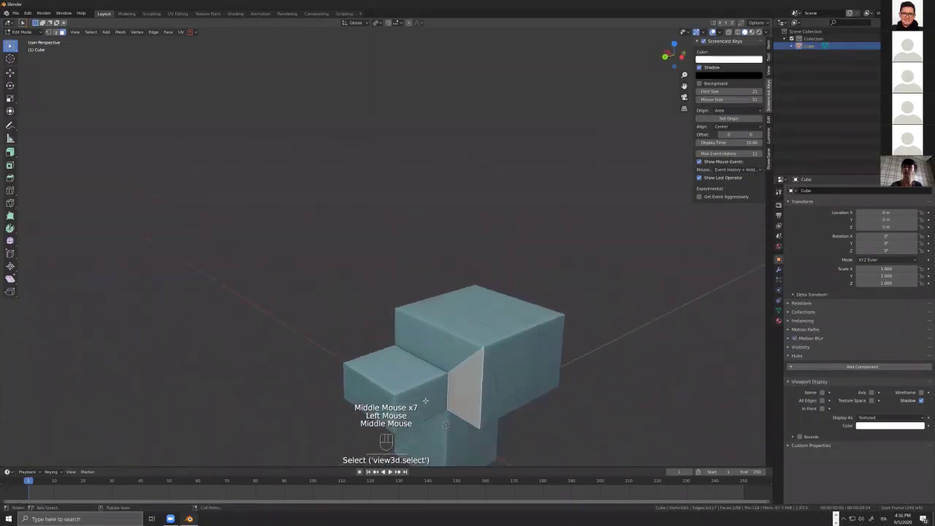
- Try to dissolve the selected face of the extruded arm
{"action": "left_click", "coordinate": [464, 353], "text": "shift"}
{"action": "left_click", "coordinate": [398, 391]}
{"action": "key", "text": "ctrl+x"}
{"action": "key", "text": "ctrl+x"}
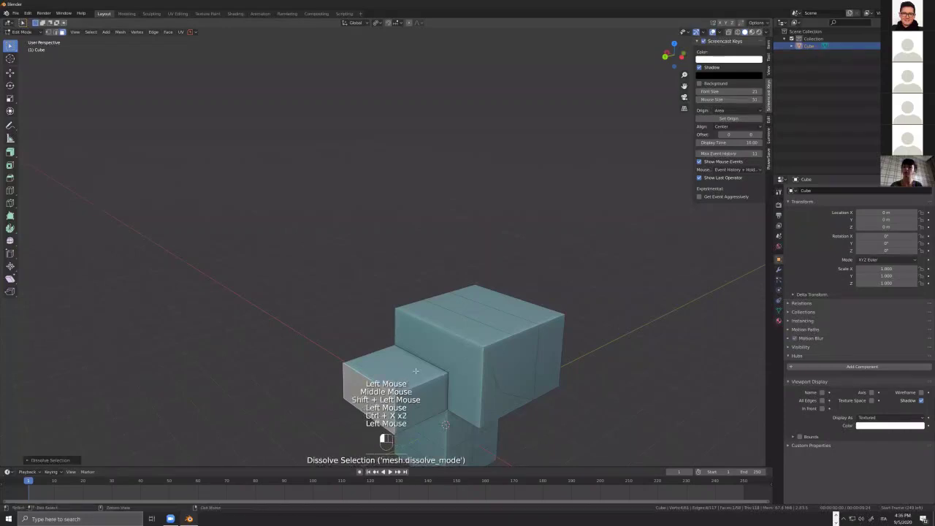
- Select the arm's top face, undo the last change and return to Object Mode
{"action": "left_click", "coordinate": [434, 384]}
{"action": "middle_click_drag", "start_coordinate": [434, 382], "coordinate": [606, 373]}
{"action": "scroll", "coordinate": [593, 387], "scroll_direction": "down", "scroll_amount": 1}
{"action": "scroll", "coordinate": [593, 388], "scroll_direction": "up", "scroll_amount": 1}
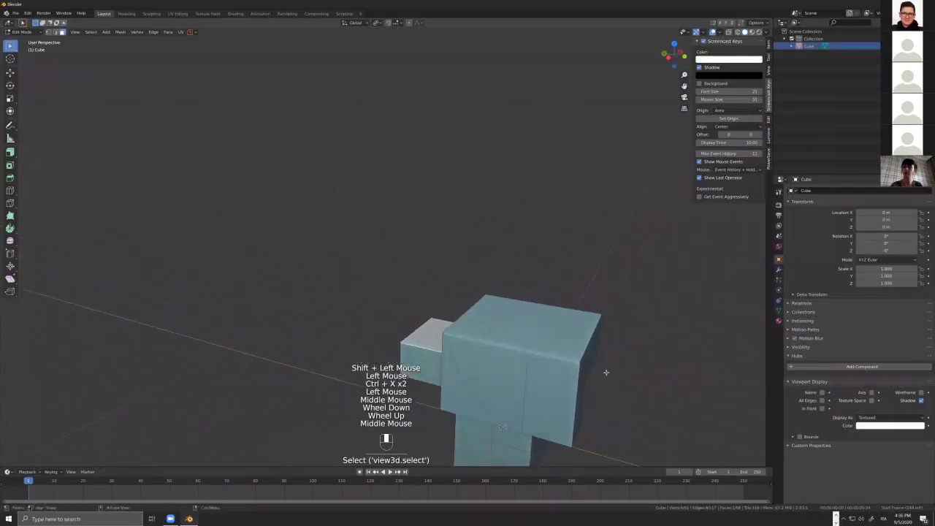
{"action": "key", "text": "ctrl+z"}
{"action": "key", "text": "Tab"}
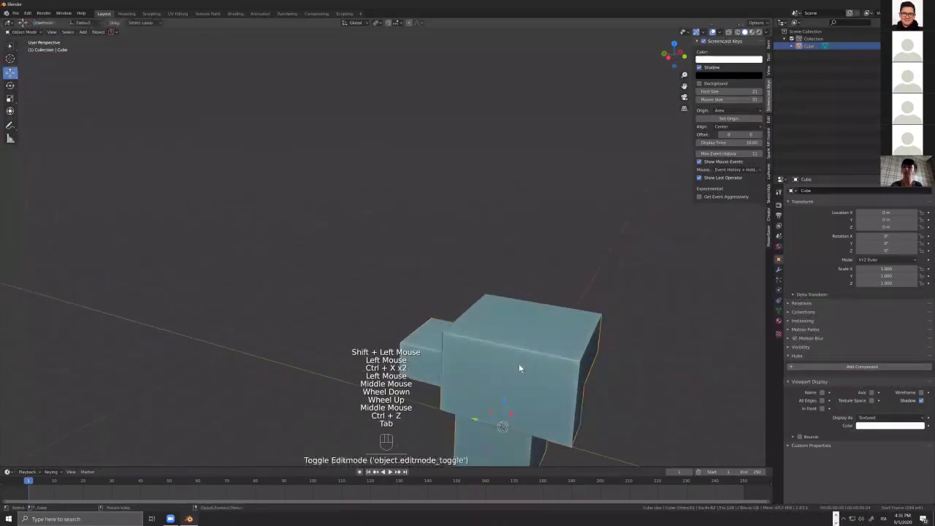
- Delete the extruded cube, add a new cube mesh and enter Edit Mode on it
{"action": "key", "text": "x"}
{"action": "key", "text": "shift+a"}
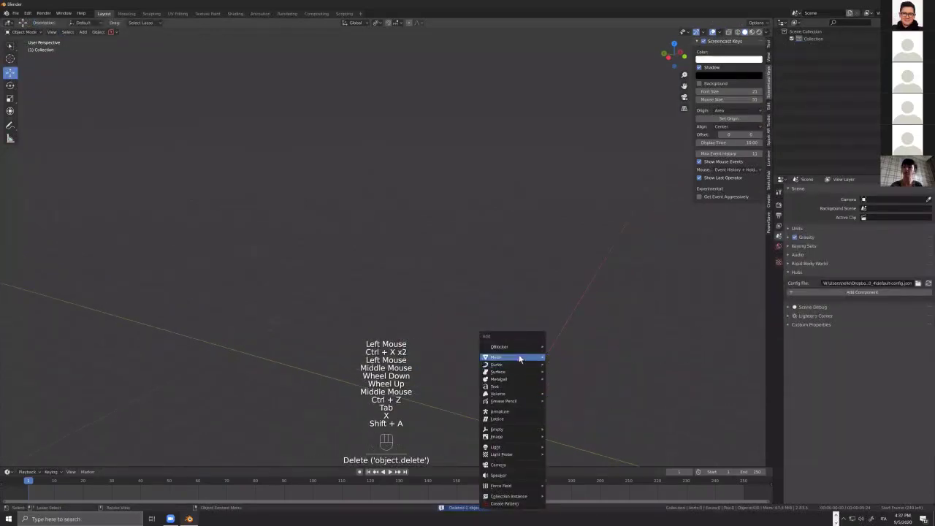
{"action": "mouse_move", "coordinate": [520, 358]}
{"action": "left_click", "coordinate": [566, 368]}
{"action": "key", "text": "Tab"}
{"action": "middle_click_drag", "start_coordinate": [503, 404], "coordinate": [494, 364]}
- In vertex selection mode, connect two diagonally opposite corner vertices of the cube's front face
{"action": "key", "text": "k"}
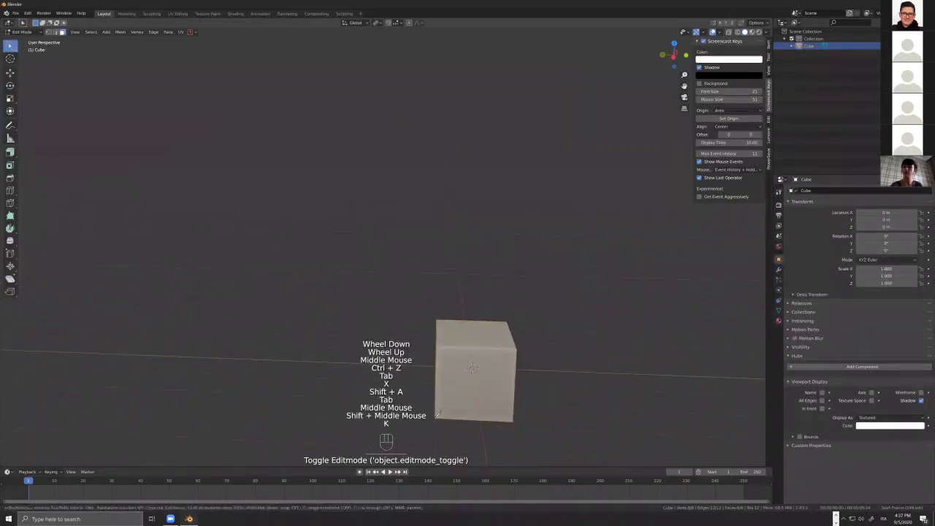
{"action": "key", "text": "1"}
{"action": "left_click", "coordinate": [436, 420]}
{"action": "left_click", "coordinate": [516, 349], "text": "shift"}
{"action": "key", "text": "j"}
- Add a centred vertical loop cut to the cube with the diagonally split face
{"action": "middle_click_drag", "start_coordinate": [498, 374], "coordinate": [471, 415]}
{"action": "key", "text": "ctrl+r"}
{"action": "left_click", "coordinate": [479, 367]}
{"action": "right_click", "coordinate": [479, 366]}
{"action": "middle_click_drag", "start_coordinate": [458, 327], "coordinate": [460, 342]}
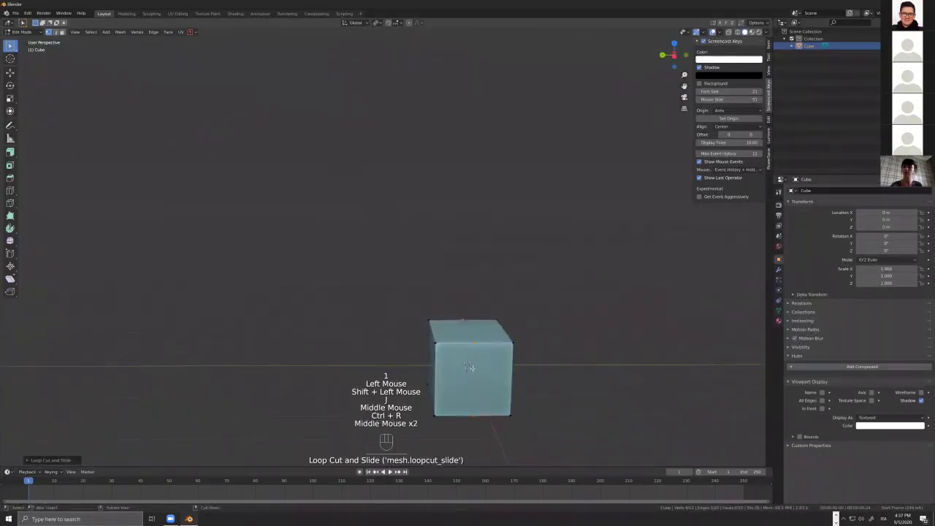
{"action": "scroll", "coordinate": [478, 342], "scroll_direction": "up", "scroll_amount": 1}
{"action": "key", "text": "k"}
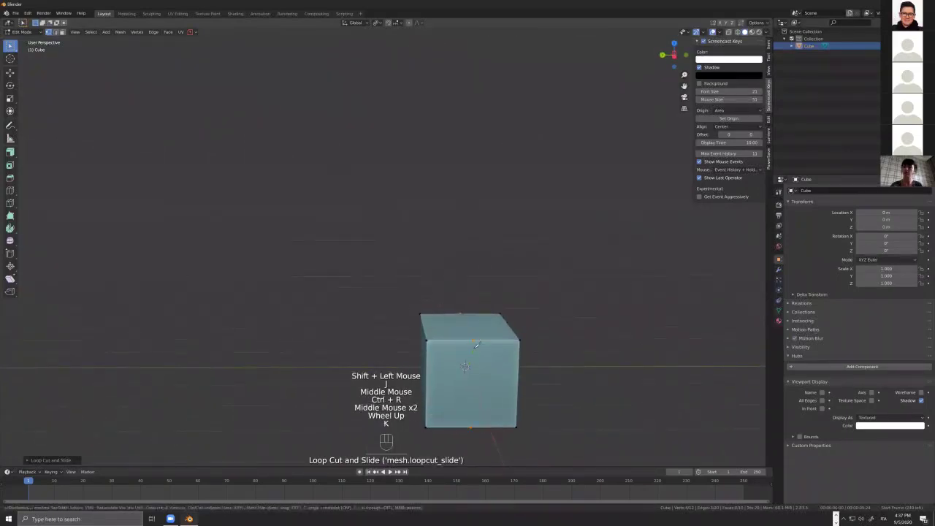
{"action": "left_click", "coordinate": [475, 339]}
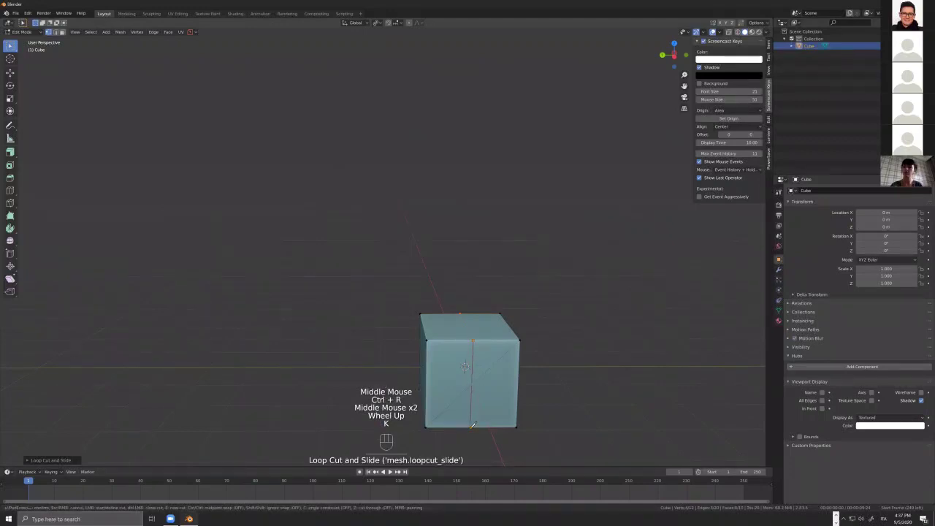
{"action": "key", "text": "Escape"}
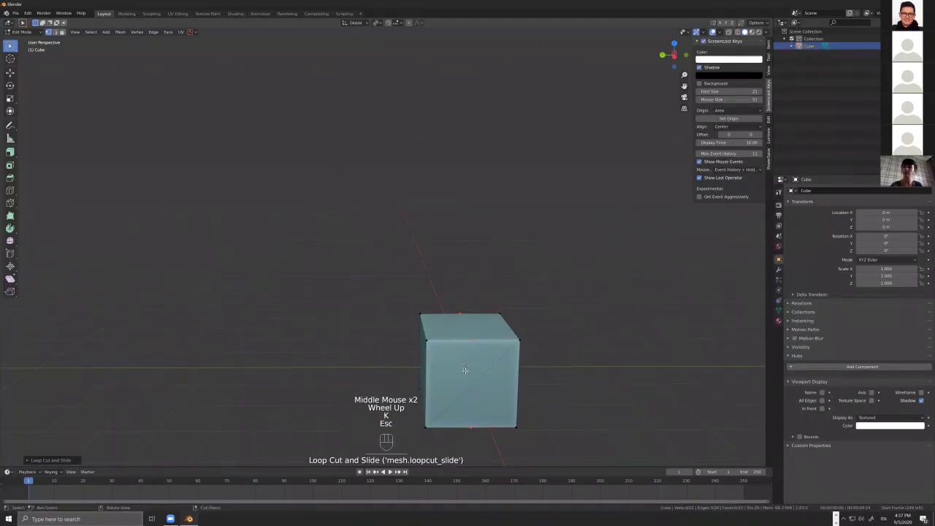
- Select the cube's undivided side face in face selection mode and draw an annotation arrow pointing to the selection mode controls
{"action": "middle_click_drag", "start_coordinate": [428, 367], "coordinate": [568, 340]}
{"action": "left_click", "coordinate": [460, 365]}
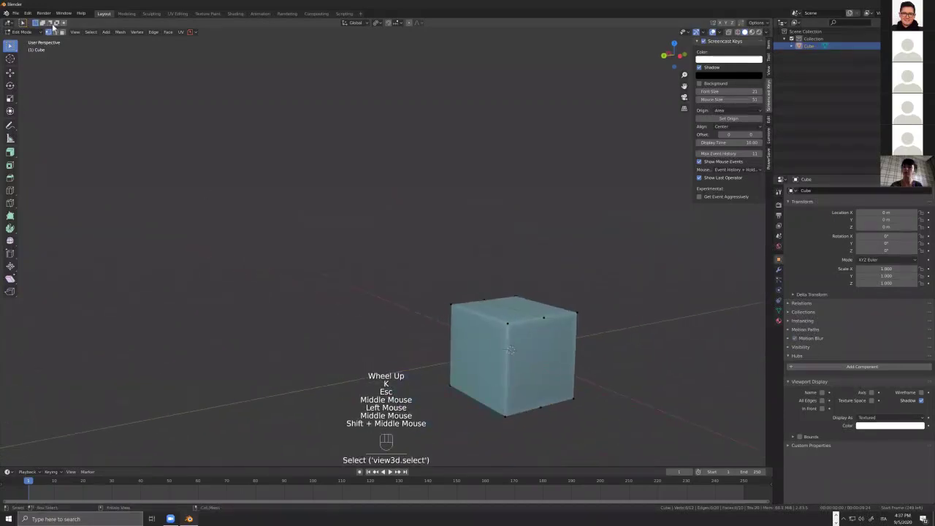
{"action": "left_click", "coordinate": [431, 302]}
{"action": "left_click", "coordinate": [476, 357]}
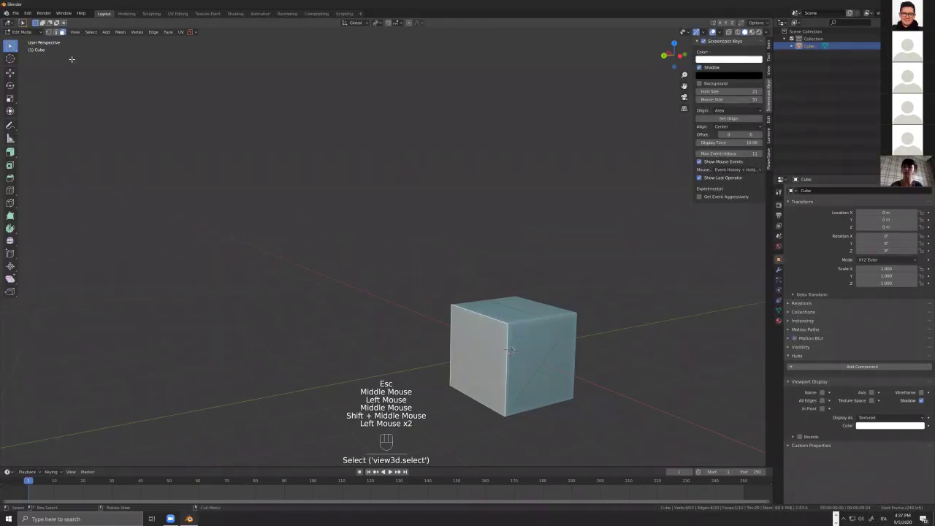
{"action": "left_click_drag", "start_coordinate": [78, 76], "coordinate": [66, 48]}
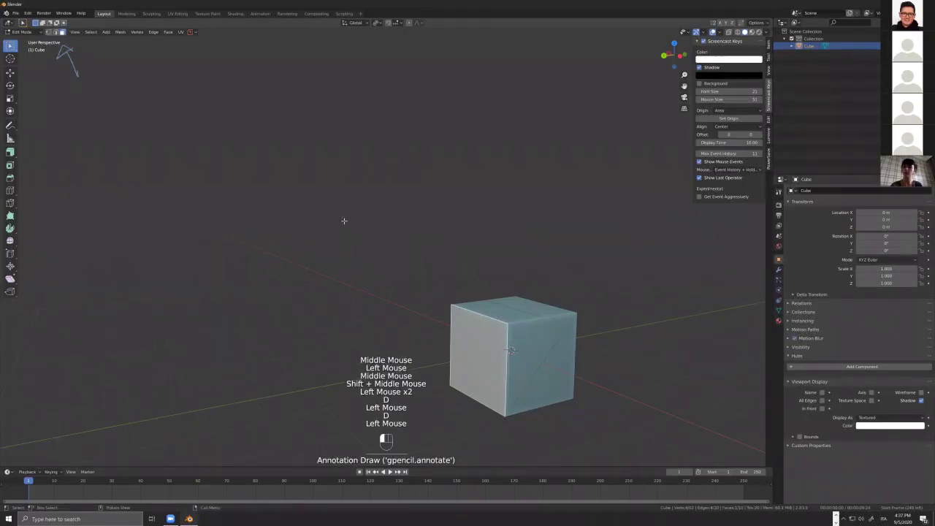
{"action": "middle_click_drag", "start_coordinate": [205, 248], "coordinate": [224, 255]}
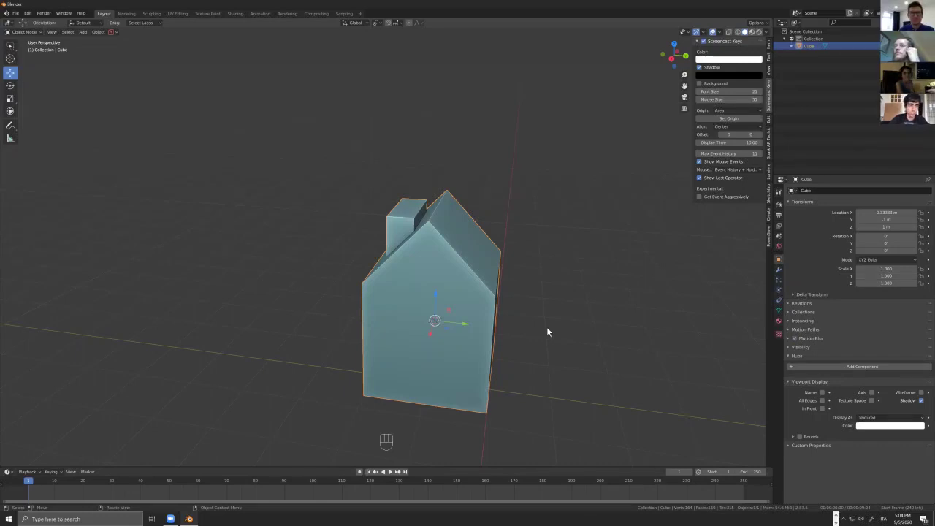
- Delete the house model with the chimney from the scene in Object Mode
{"action": "key", "text": "Tab"}
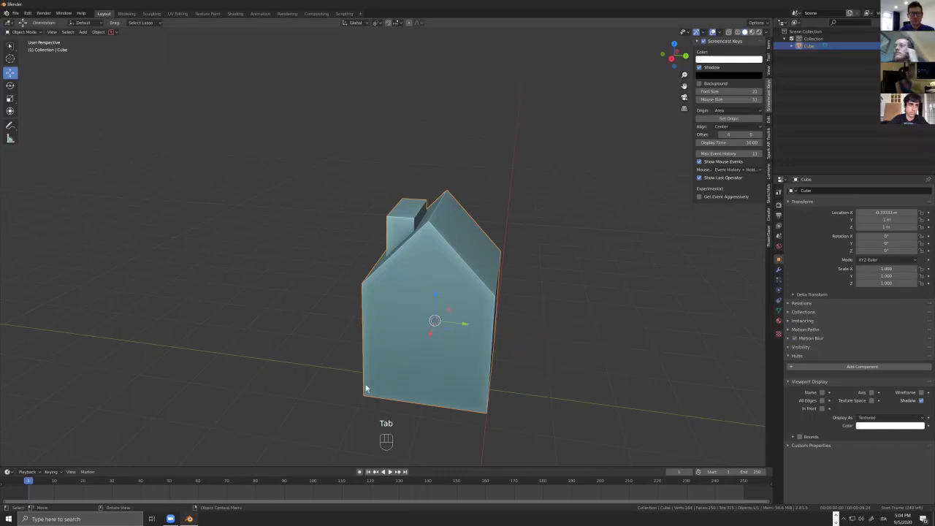
{"action": "left_click", "coordinate": [401, 347]}
{"action": "key", "text": "x"}
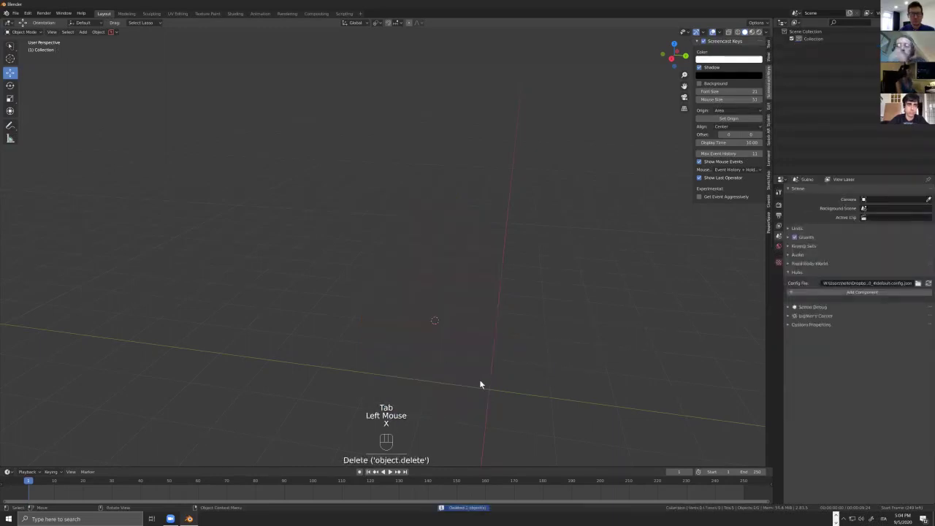
{"action": "key", "text": "shift+a"}
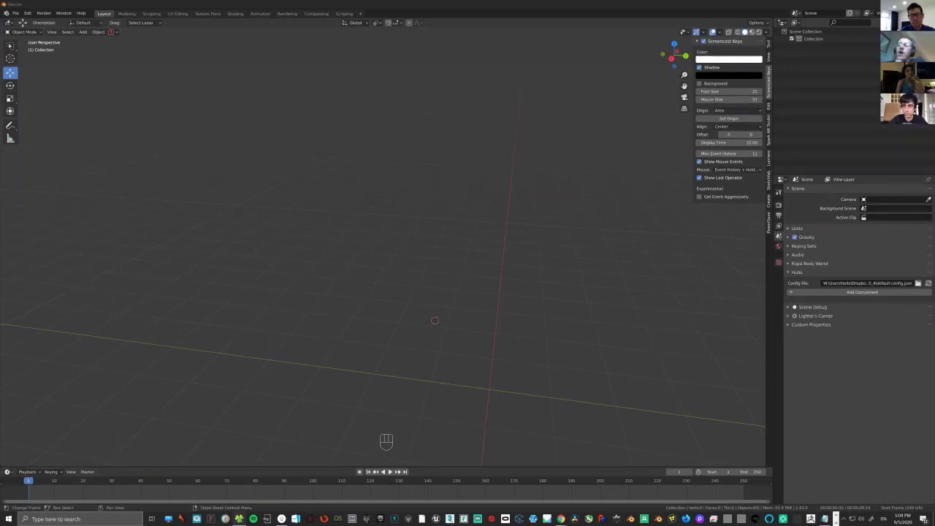
- Open the file 00_house mat and baking.blend without saving the current scene
{"action": "left_click_drag", "start_coordinate": [302, 264], "coordinate": [489, 321]}
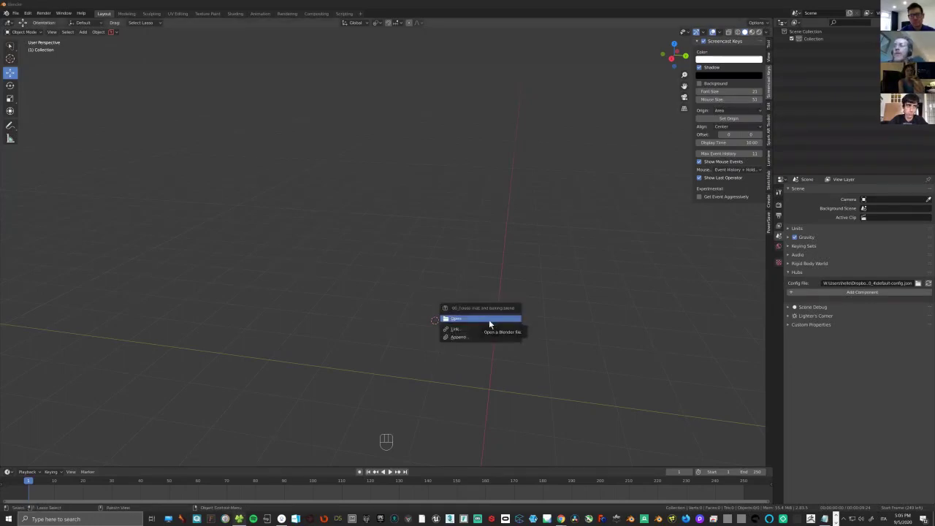
{"action": "left_click", "coordinate": [490, 321]}
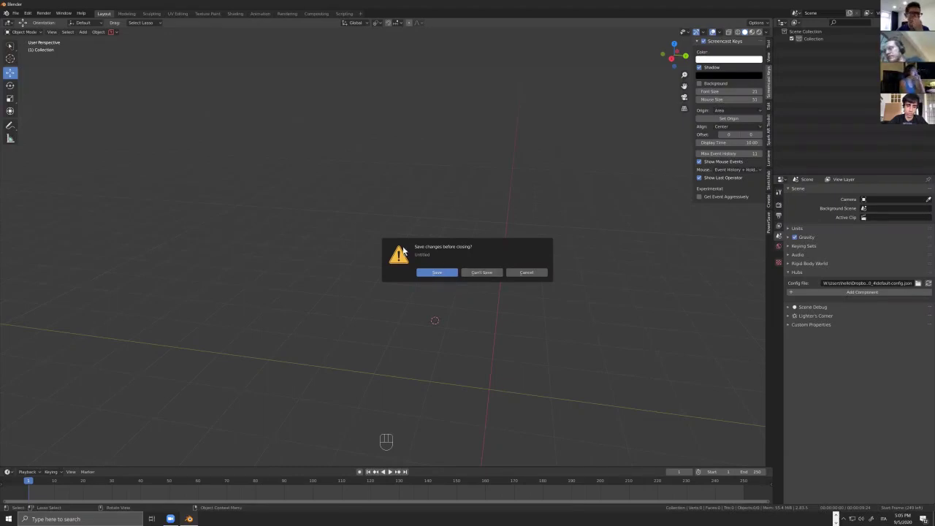
{"action": "left_click", "coordinate": [484, 275]}
{"action": "middle_click_drag", "start_coordinate": [578, 291], "coordinate": [680, 277]}
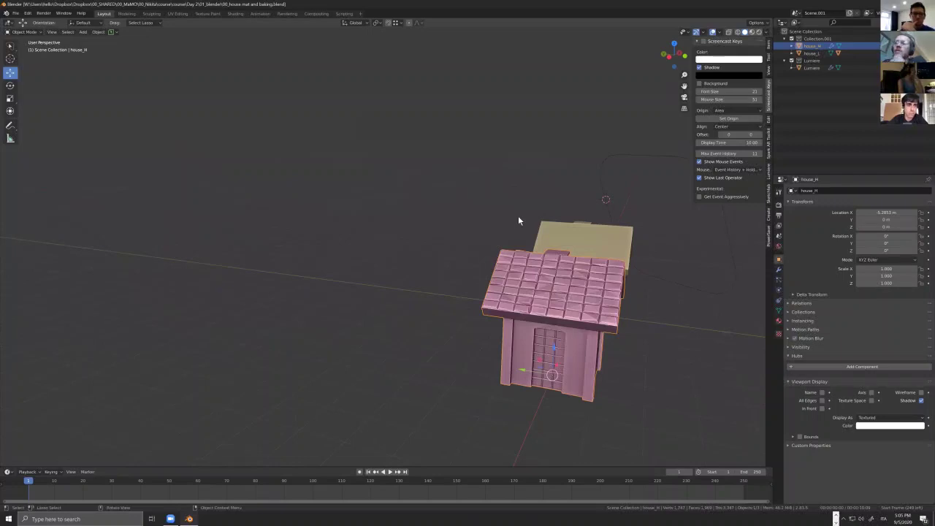
{"action": "middle_click_drag", "start_coordinate": [577, 376], "coordinate": [588, 386]}
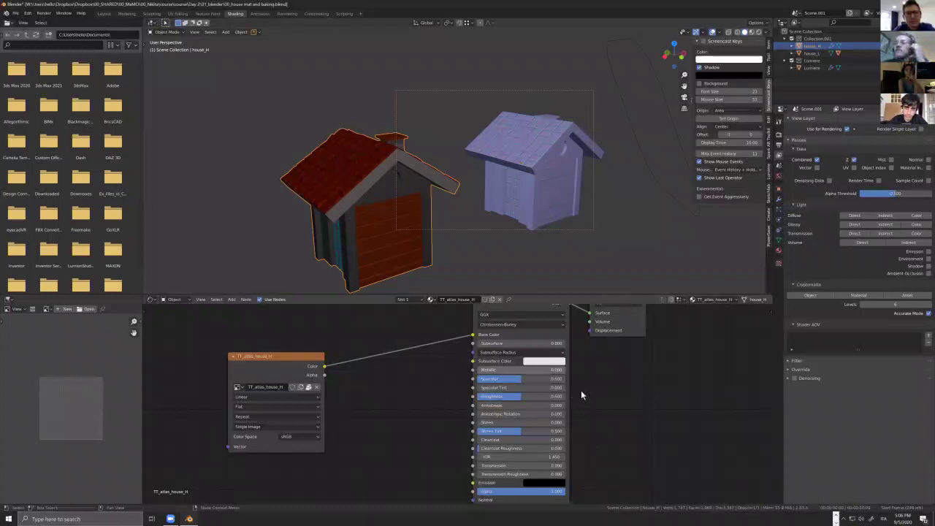
- Select the low-poly house_L and mute its Normal Map node and the normal image texture node
{"action": "scroll", "coordinate": [498, 381], "scroll_direction": "down", "scroll_amount": 2}
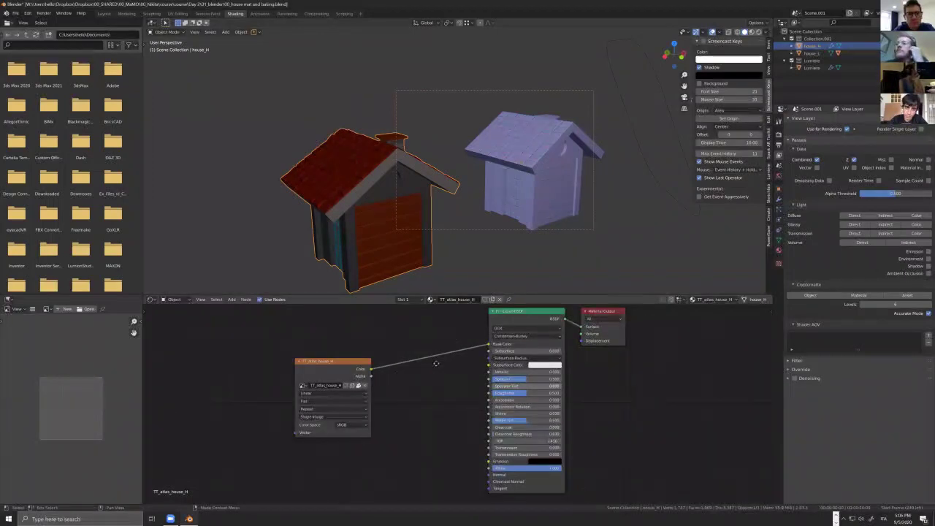
{"action": "middle_click_drag", "start_coordinate": [394, 329], "coordinate": [464, 343]}
{"action": "key", "text": "Escape"}
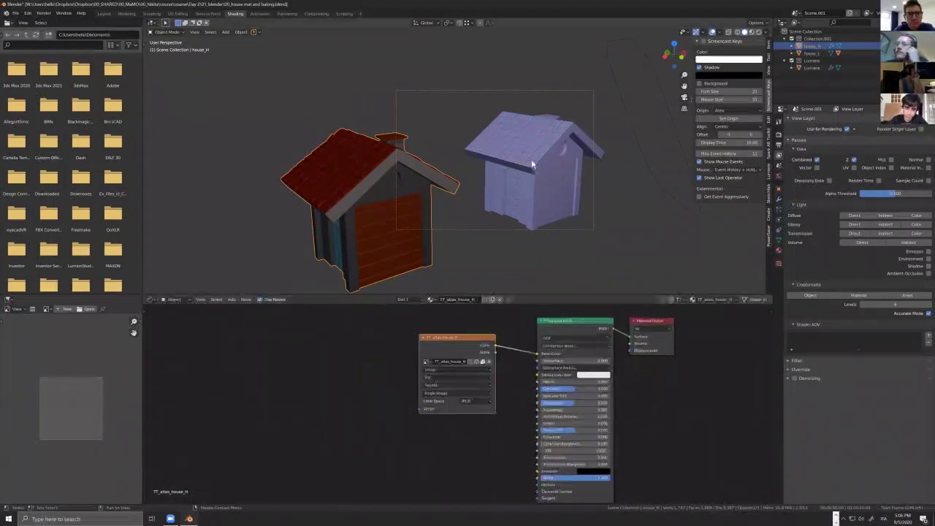
{"action": "left_click", "coordinate": [589, 418]}
{"action": "key", "text": "m"}
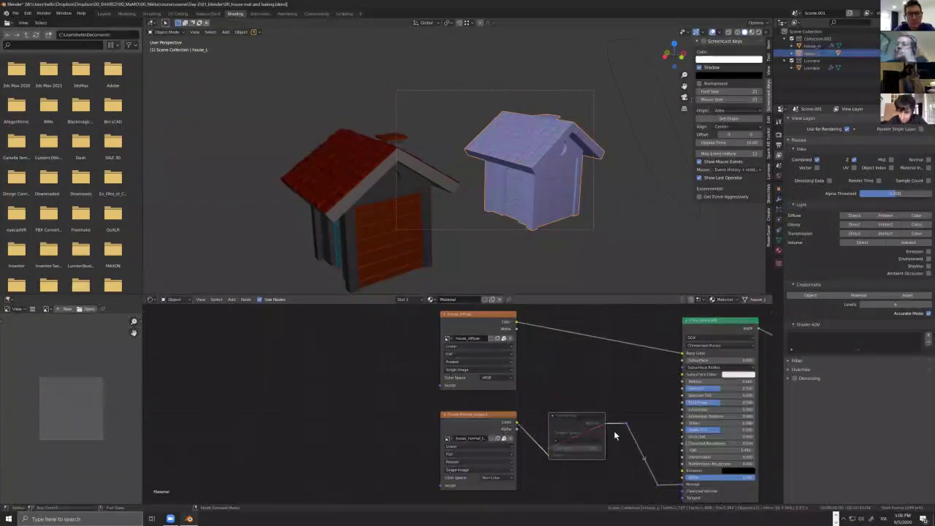
{"action": "left_click", "coordinate": [480, 418]}
{"action": "key", "text": "m"}
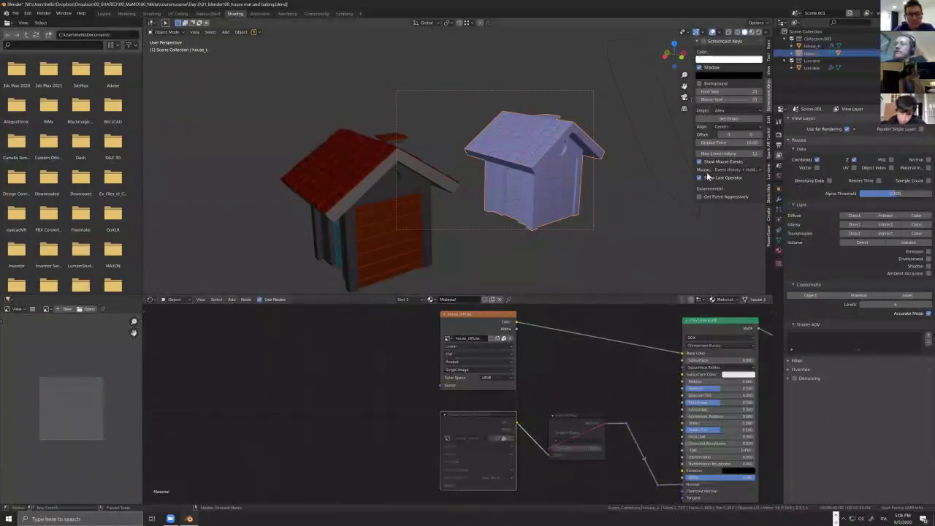
- Set the viewport shading colour to Object and compare the high-poly and low-poly houses by selecting them in turn
{"action": "left_click", "coordinate": [766, 33]}
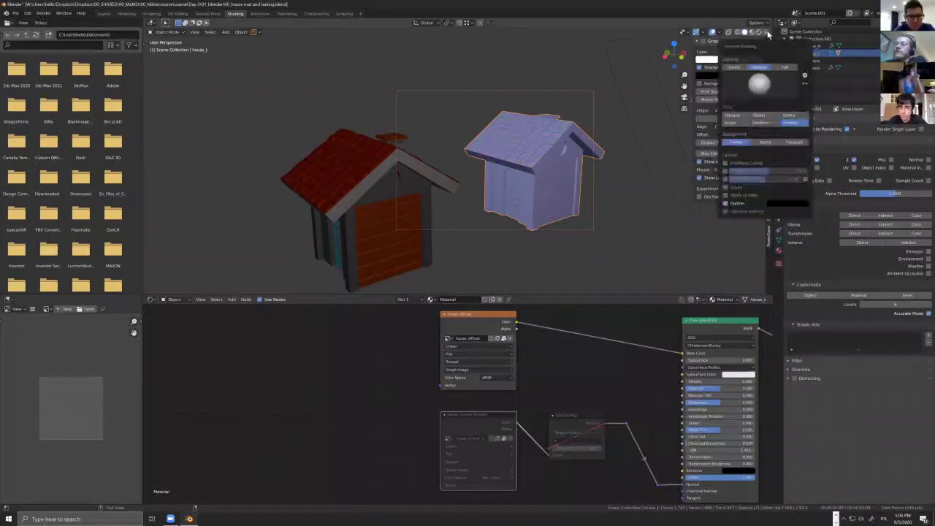
{"action": "left_click", "coordinate": [760, 115]}
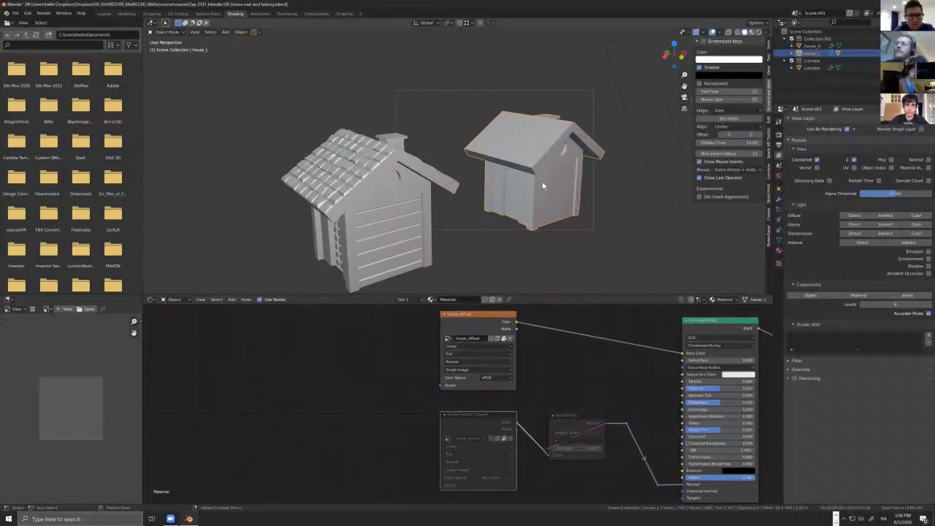
{"action": "left_click", "coordinate": [357, 186], "text": "shift"}
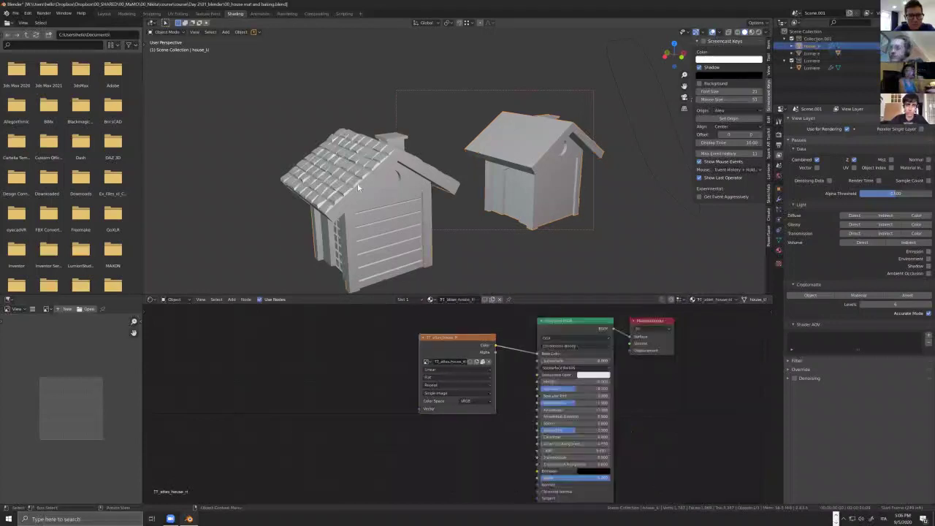
{"action": "left_click", "coordinate": [548, 199], "text": "shift"}
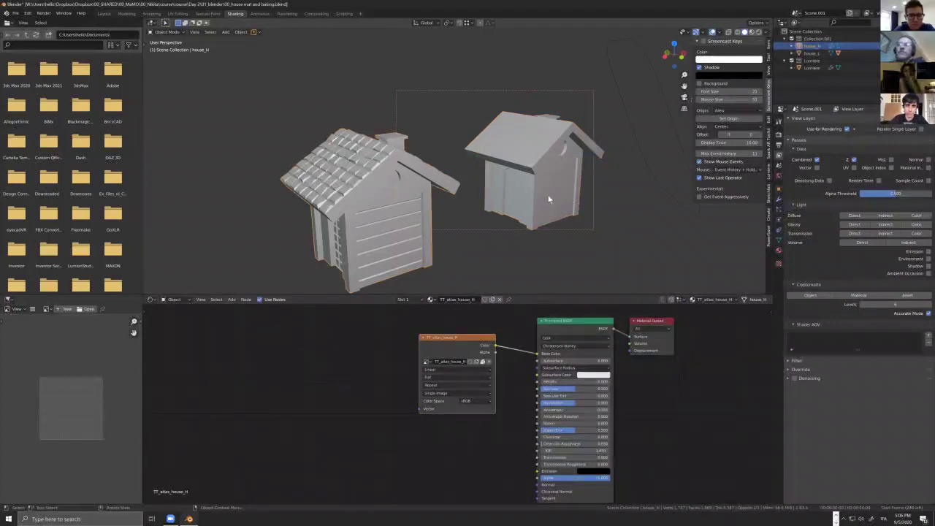
{"action": "left_click", "coordinate": [534, 170]}
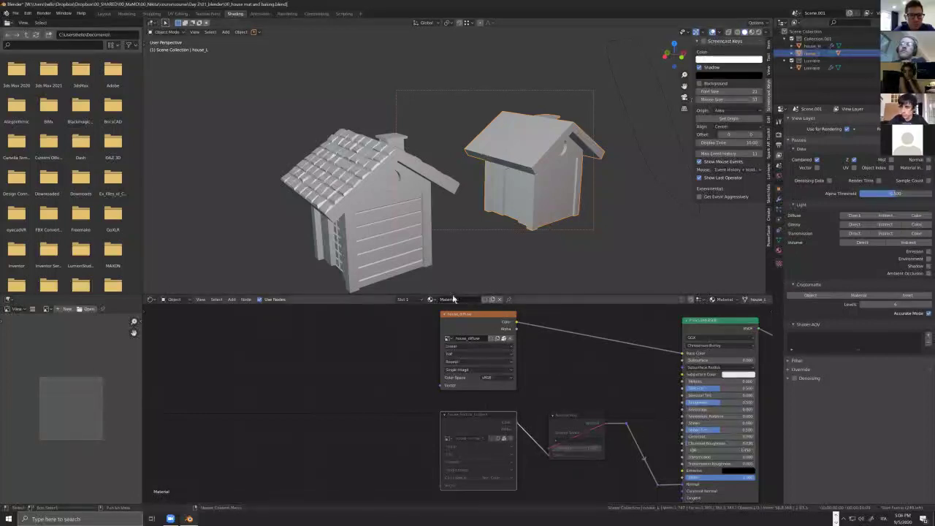
{"action": "left_click", "coordinate": [411, 228]}
{"action": "left_click", "coordinate": [519, 198]}
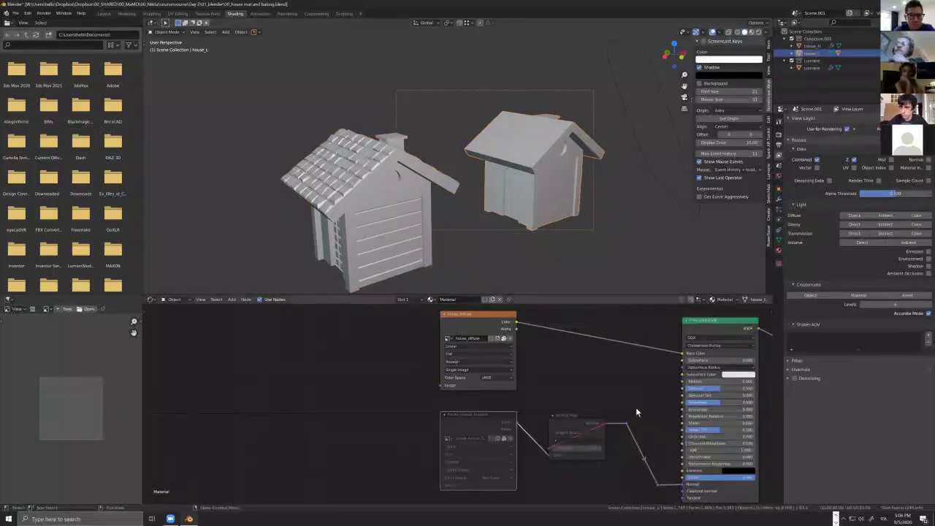
- Compare the mesh statistics of the low-poly and high-poly houses by entering Edit Mode on each
{"action": "key", "text": "z"}
{"action": "left_click", "coordinate": [544, 146]}
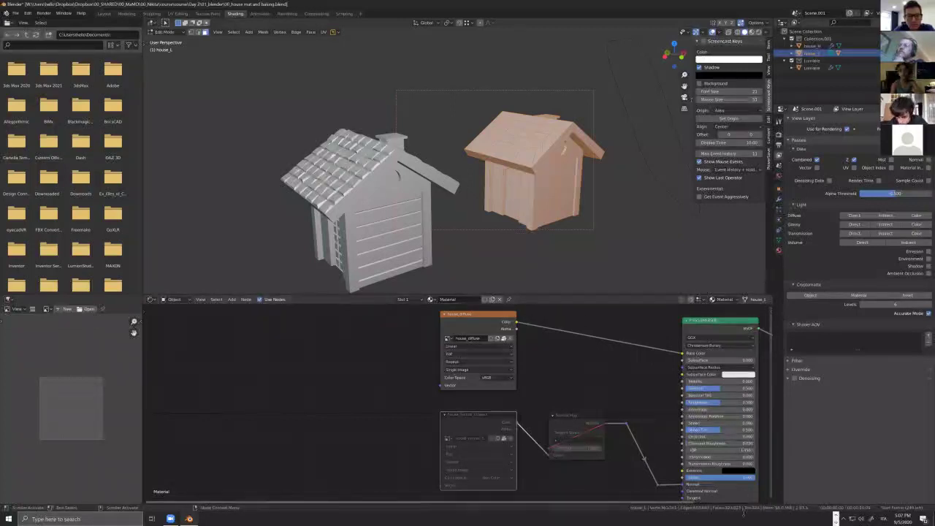
{"action": "left_click_drag", "start_coordinate": [754, 504], "coordinate": [755, 503]}
{"action": "key", "text": "ctrl+Tab"}
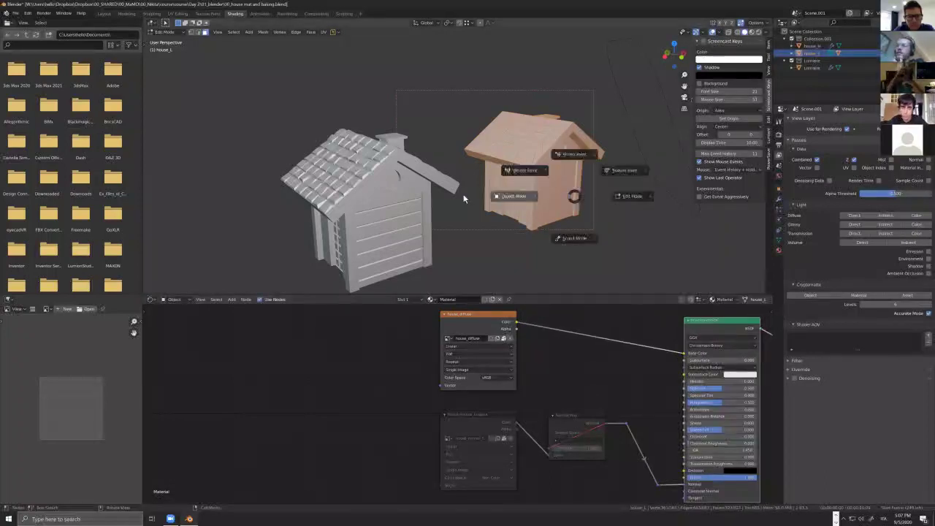
{"action": "left_click", "coordinate": [515, 196]}
{"action": "left_click", "coordinate": [368, 182]}
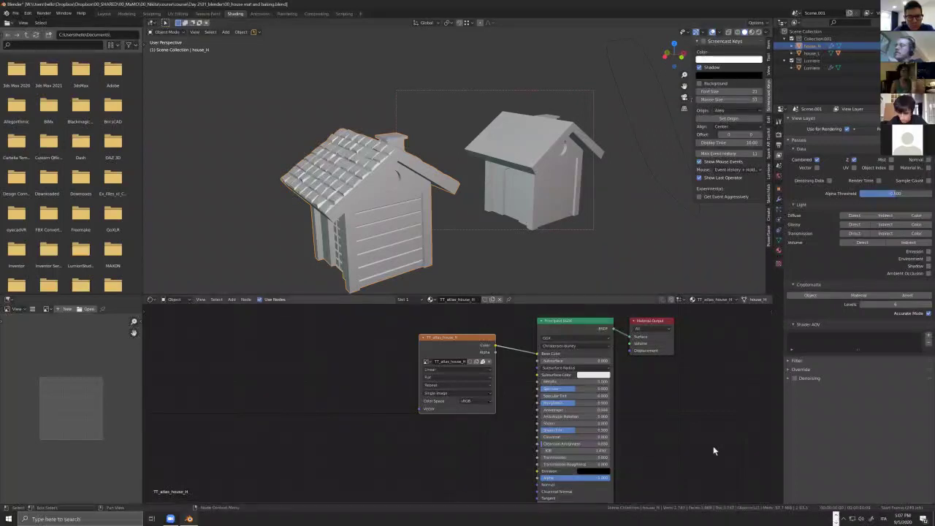
{"action": "key", "text": "Tab"}
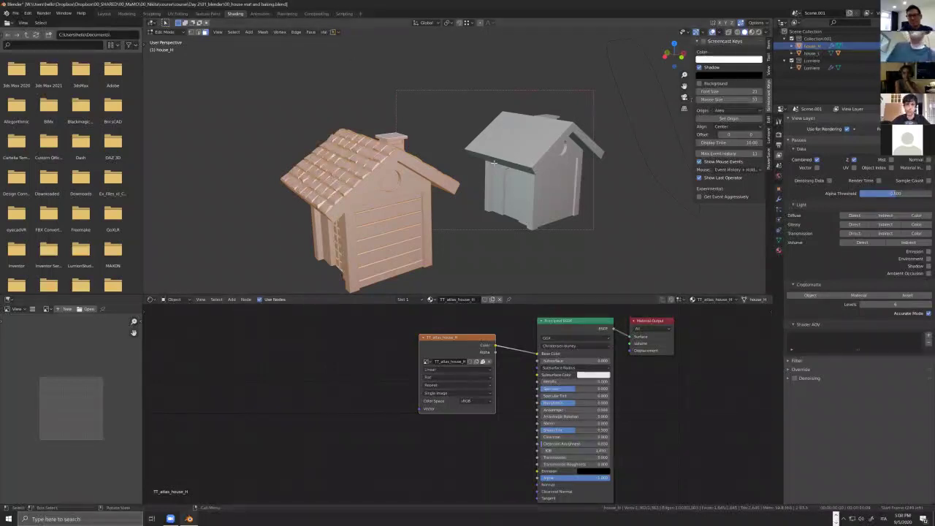
- Set the viewport shading colour to Texture and return the high-poly house to Object Mode
{"action": "left_click", "coordinate": [765, 33]}
{"action": "left_click", "coordinate": [793, 123]}
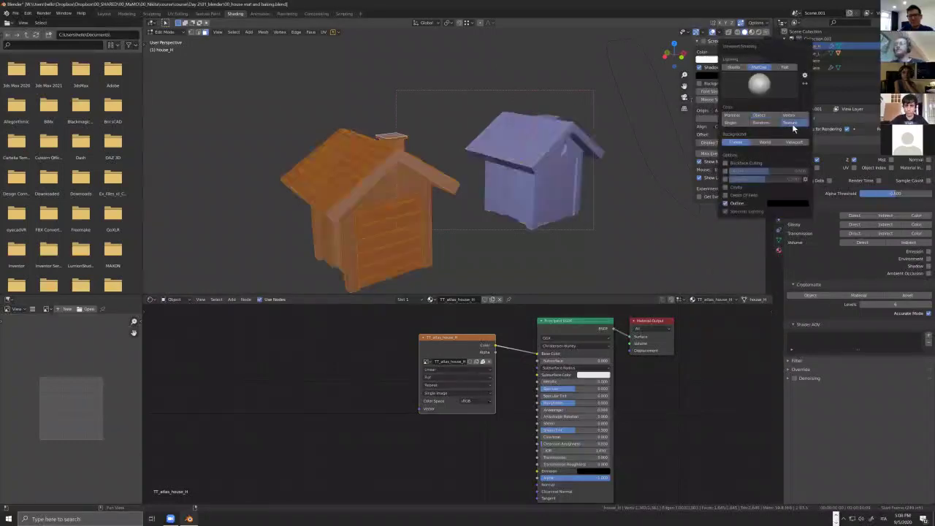
{"action": "scroll", "coordinate": [568, 363], "scroll_direction": "down", "scroll_amount": 1}
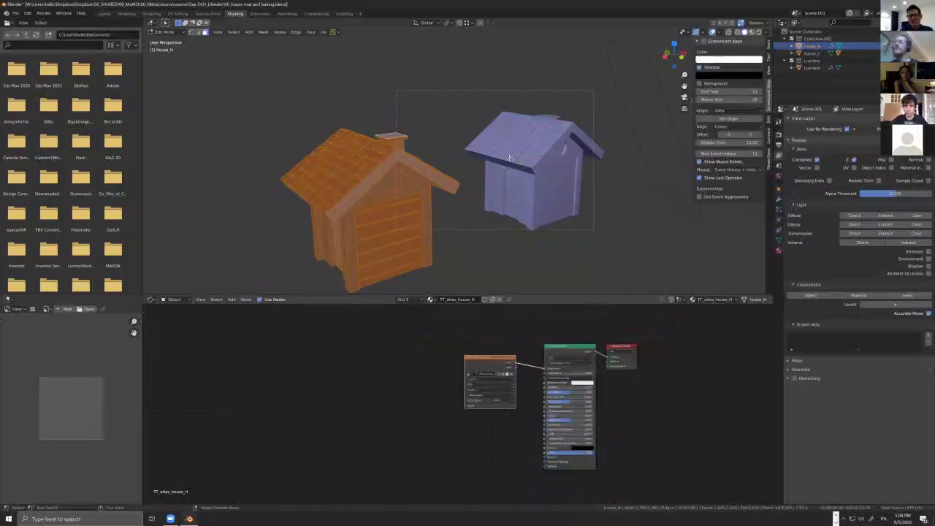
{"action": "key", "text": "Tab"}
- Unmute the low-poly house's Normal Map node and view both houses in Material Preview shading
{"action": "left_click", "coordinate": [530, 171]}
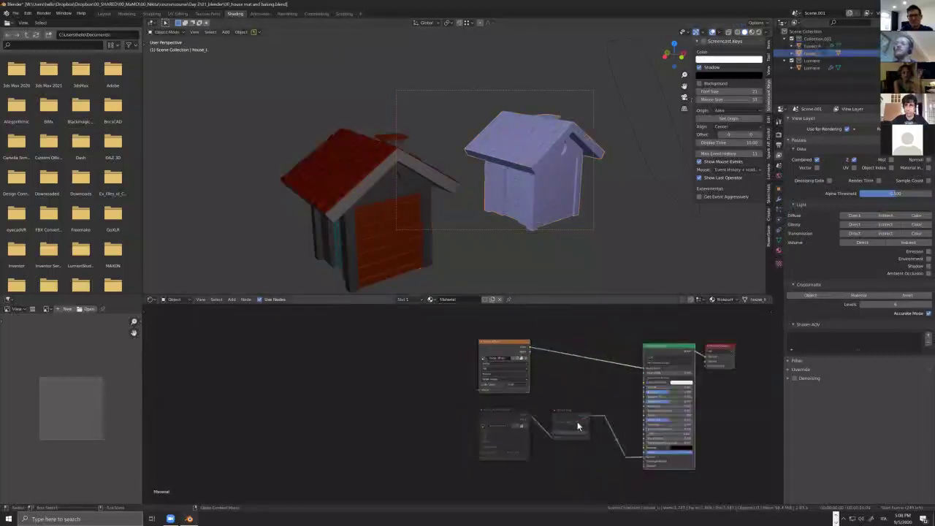
{"action": "left_click", "coordinate": [574, 421]}
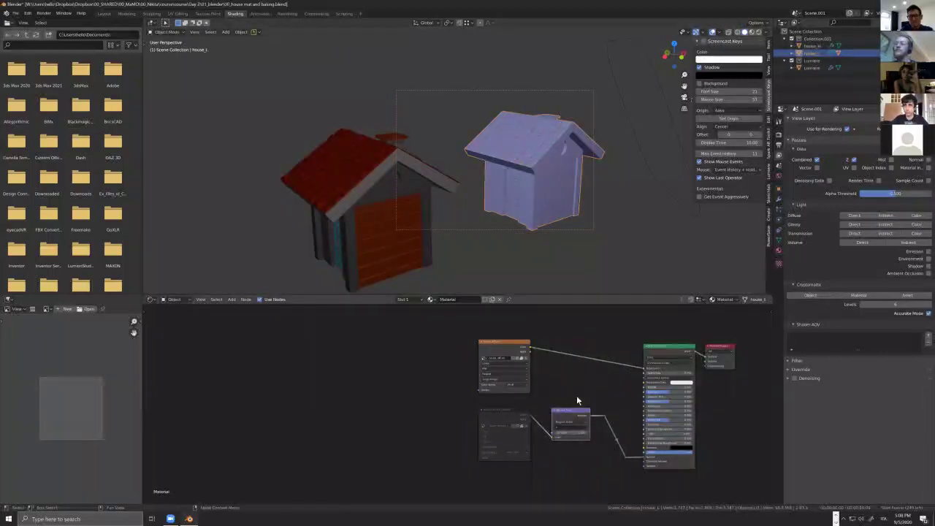
{"action": "left_click", "coordinate": [753, 33]}
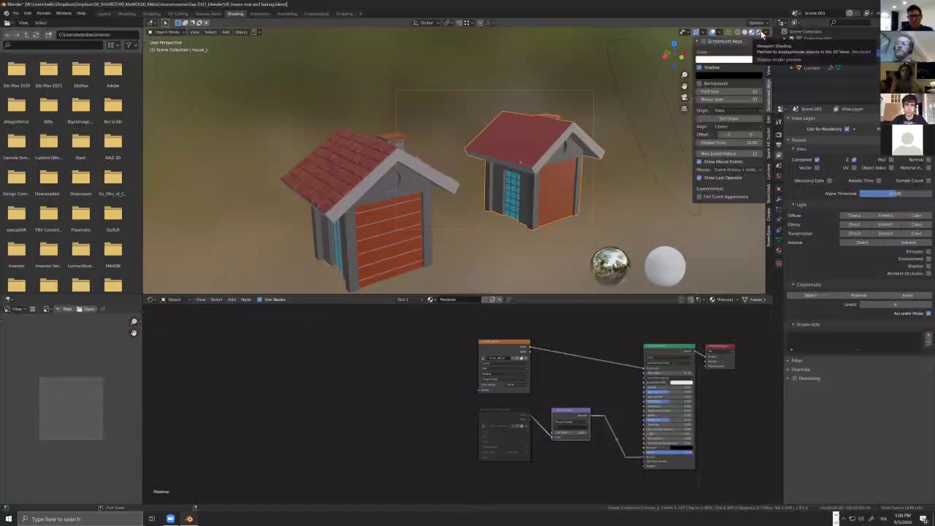
{"action": "mouse_move", "coordinate": [527, 130]}
{"action": "middle_mouse_down"}
{"action": "mouse_move", "coordinate": [508, 144]}
{"action": "mouse_move", "coordinate": [544, 152]}
{"action": "mouse_move", "coordinate": [600, 141]}
{"action": "mouse_move", "coordinate": [640, 117]}
{"action": "middle_mouse_up"}
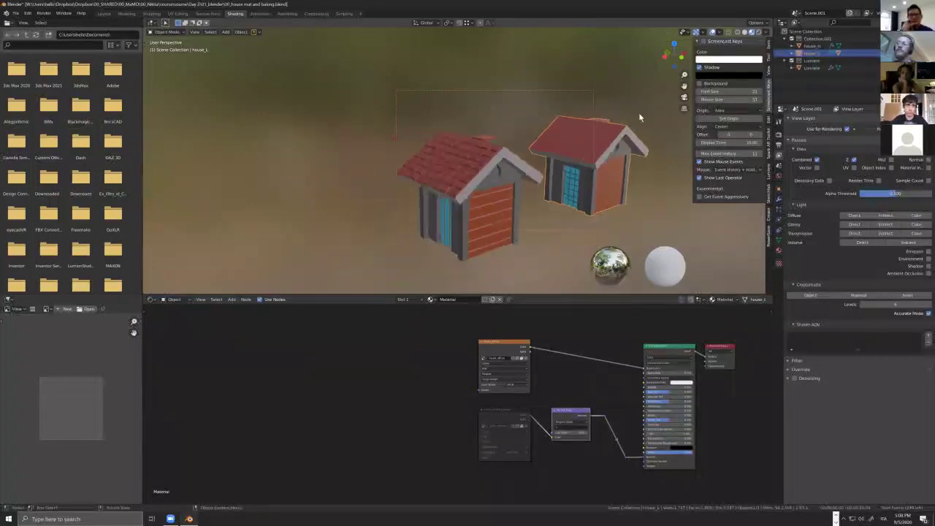
{"action": "left_click", "coordinate": [574, 143]}
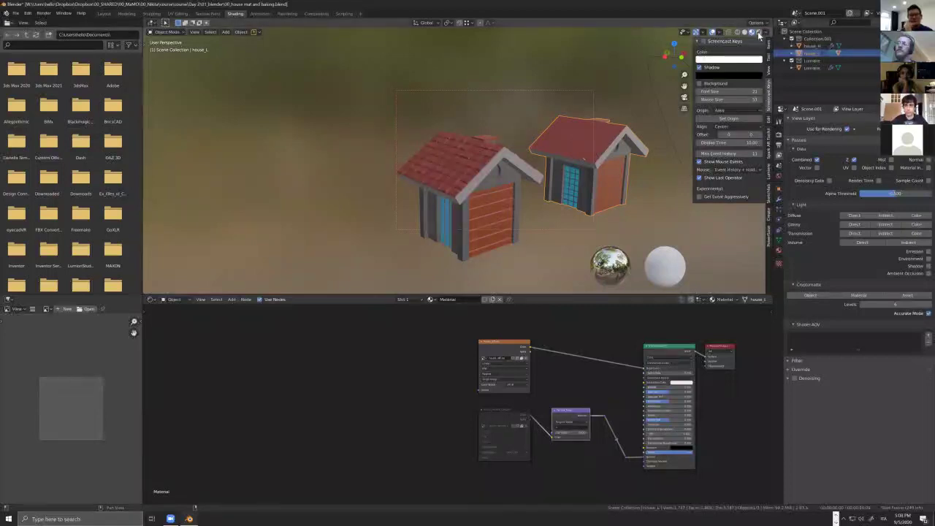
- Switch the viewport to Rendered shading and unmute the low-poly house's normal image texture node
{"action": "left_click", "coordinate": [761, 32]}
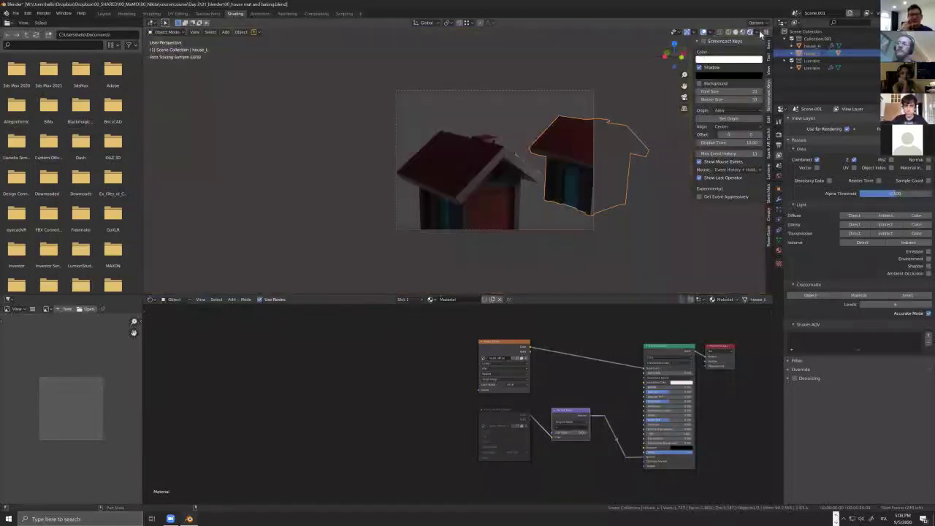
{"action": "scroll", "coordinate": [578, 134], "scroll_direction": "up", "scroll_amount": 2}
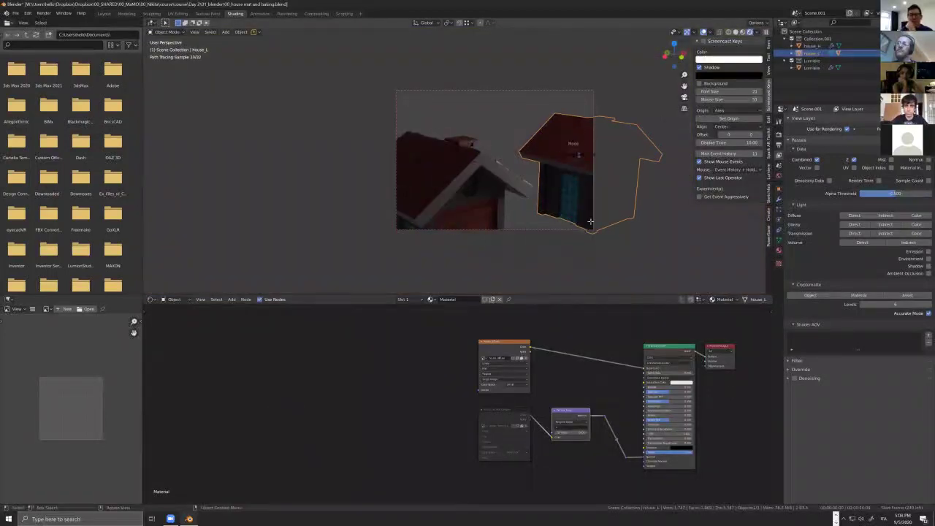
{"action": "key", "text": "Tab"}
{"action": "left_click", "coordinate": [501, 417]}
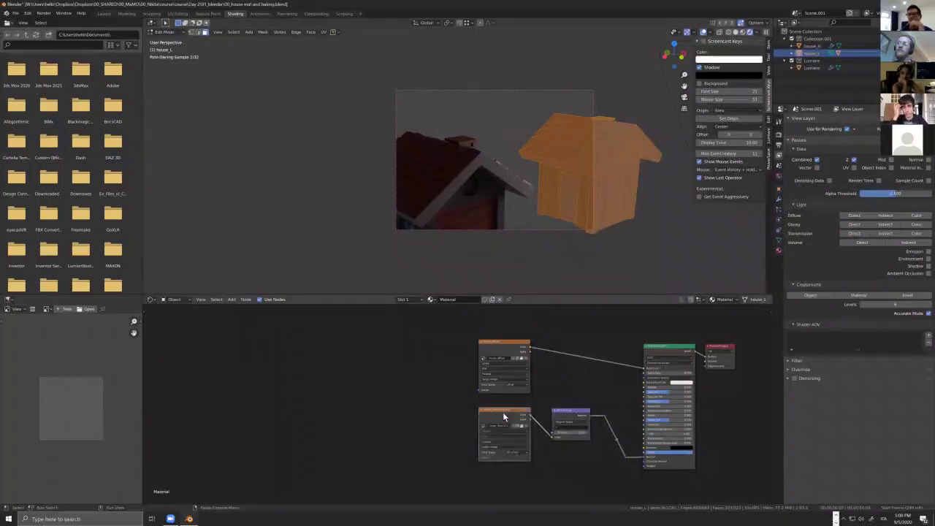
{"action": "key", "text": "Tab"}
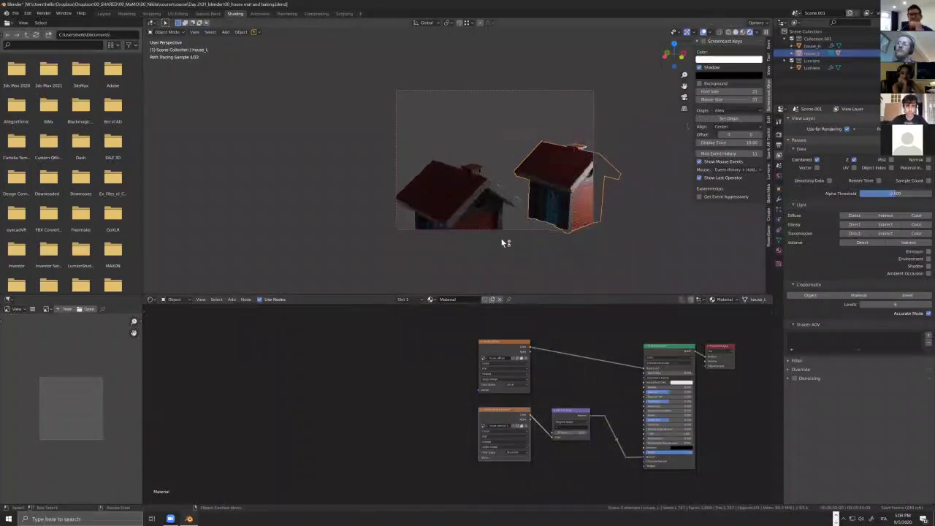
- Examine the normal-mapped roof and walls of the low-poly house in the rendered view, close up and from different angles
{"action": "mouse_move", "coordinate": [517, 219]}
{"action": "middle_mouse_down"}
{"action": "mouse_move", "coordinate": [479, 190]}
{"action": "mouse_move", "coordinate": [479, 161]}
{"action": "mouse_move", "coordinate": [543, 140]}
{"action": "mouse_move", "coordinate": [551, 163]}
{"action": "mouse_move", "coordinate": [599, 195]}
{"action": "mouse_move", "coordinate": [478, 194]}
{"action": "mouse_move", "coordinate": [357, 221]}
{"action": "mouse_move", "coordinate": [567, 153]}
{"action": "mouse_move", "coordinate": [529, 129]}
{"action": "middle_mouse_up"}
{"action": "scroll", "coordinate": [491, 187], "scroll_direction": "up", "scroll_amount": 4}
{"action": "scroll", "coordinate": [531, 138], "scroll_direction": "up", "scroll_amount": 5}
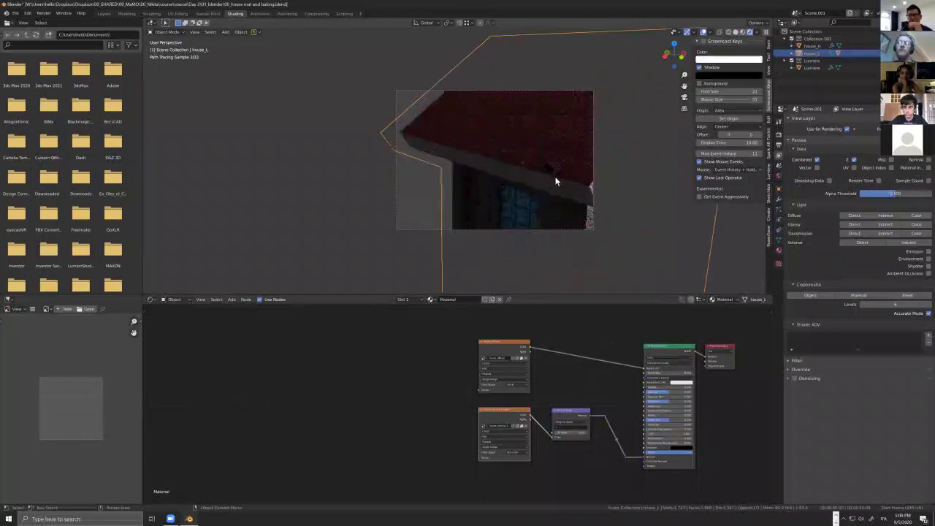
{"action": "scroll", "coordinate": [557, 182], "scroll_direction": "down", "scroll_amount": 6}
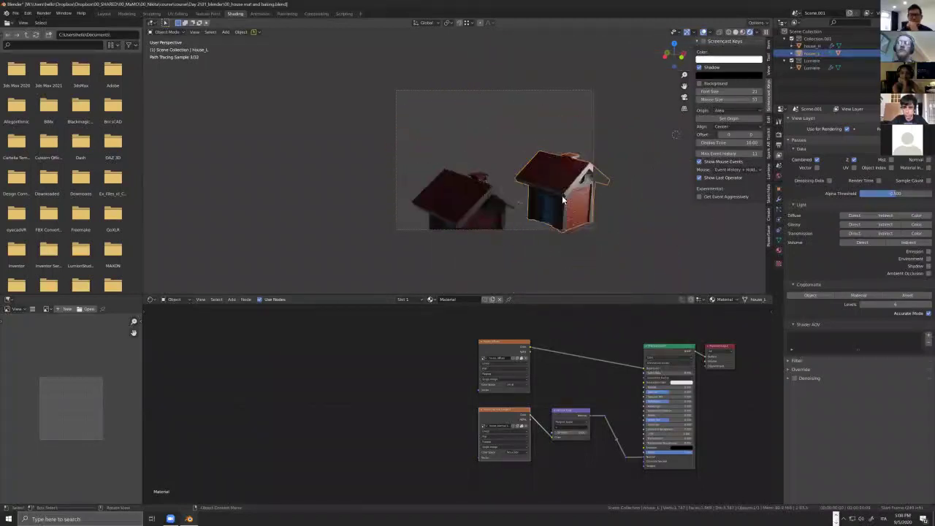
{"action": "middle_click_drag", "start_coordinate": [531, 201], "coordinate": [461, 179]}
{"action": "scroll", "coordinate": [513, 174], "scroll_direction": "up", "scroll_amount": 5}
{"action": "scroll", "coordinate": [513, 174], "scroll_direction": "down", "scroll_amount": 2}
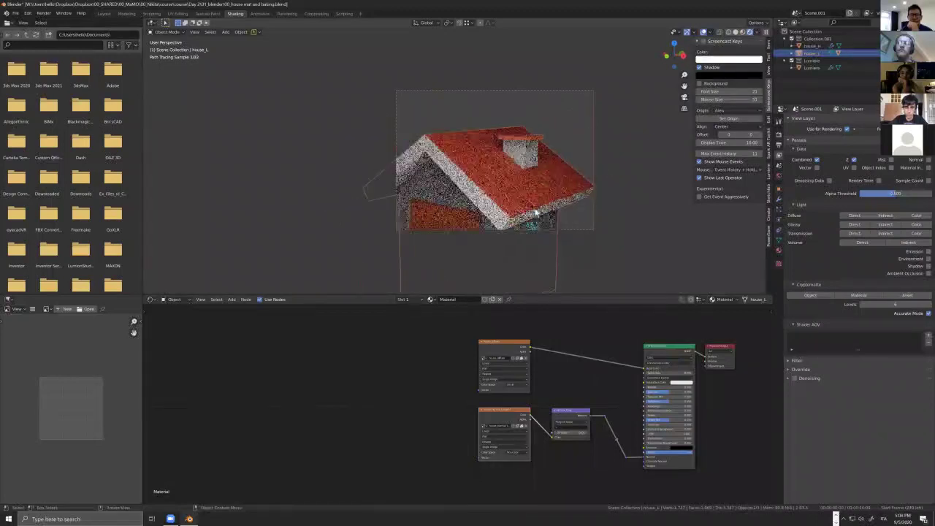
{"action": "scroll", "coordinate": [514, 173], "scroll_direction": "up", "scroll_amount": 4}
{"action": "scroll", "coordinate": [534, 213], "scroll_direction": "up", "scroll_amount": 5}
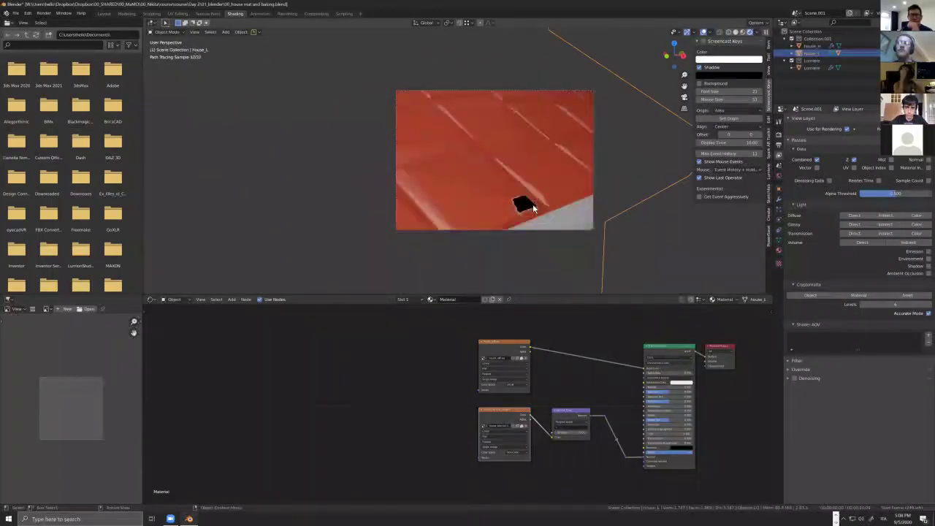
{"action": "scroll", "coordinate": [533, 208], "scroll_direction": "down", "scroll_amount": 8}
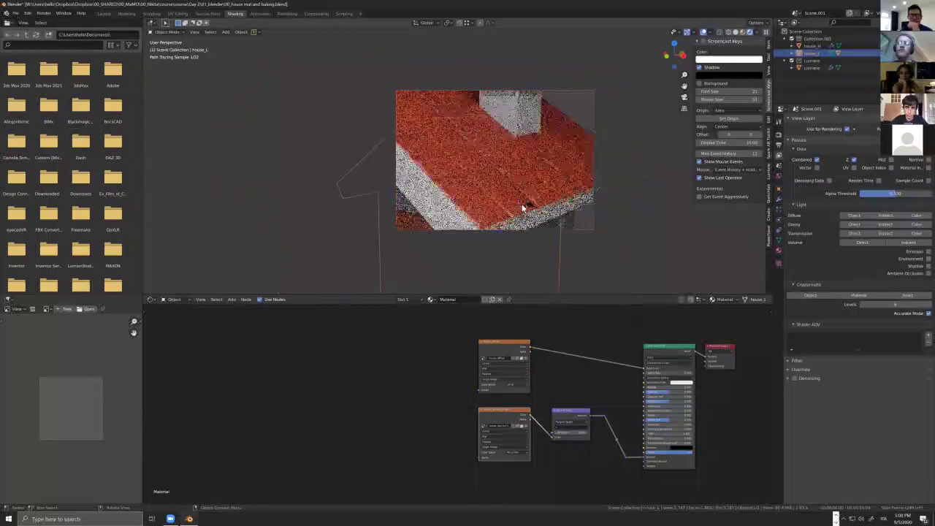
{"action": "middle_click_drag", "start_coordinate": [531, 202], "coordinate": [558, 189]}
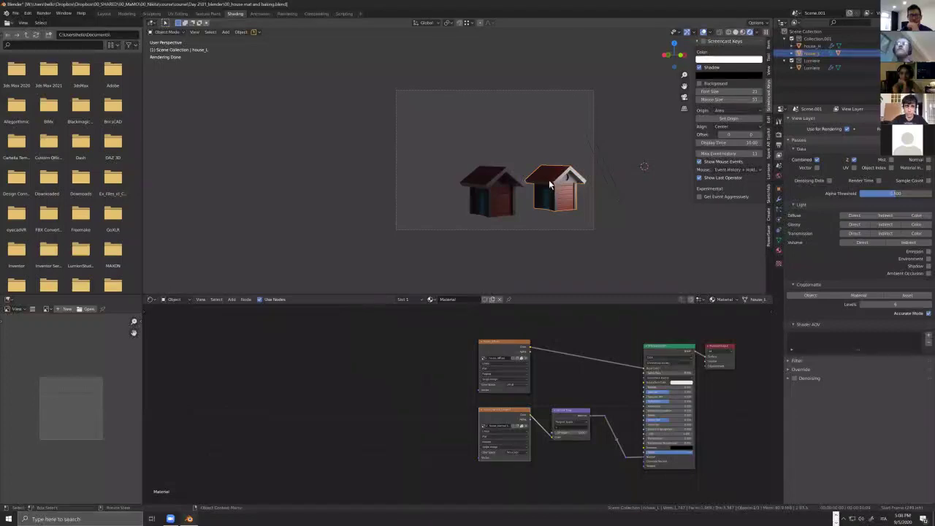
- Select the high-poly house and compare it with the low-poly house in the rendered view
{"action": "key", "text": "ctrl+Tab"}
{"action": "key", "text": "ctrl+Tab"}
{"action": "left_click", "coordinate": [408, 199]}
{"action": "left_click", "coordinate": [522, 191]}
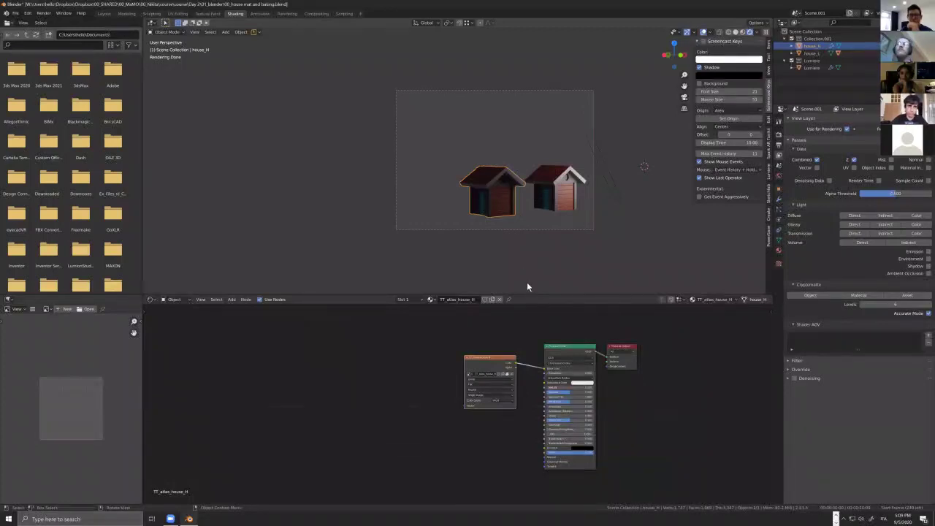
{"action": "mouse_move", "coordinate": [494, 208]}
{"action": "middle_mouse_down"}
{"action": "mouse_move", "coordinate": [494, 185]}
{"action": "mouse_move", "coordinate": [514, 196]}
{"action": "mouse_move", "coordinate": [511, 182]}
{"action": "middle_mouse_up"}
{"action": "key", "text": "ctrl+Tab"}
{"action": "left_click", "coordinate": [407, 187]}
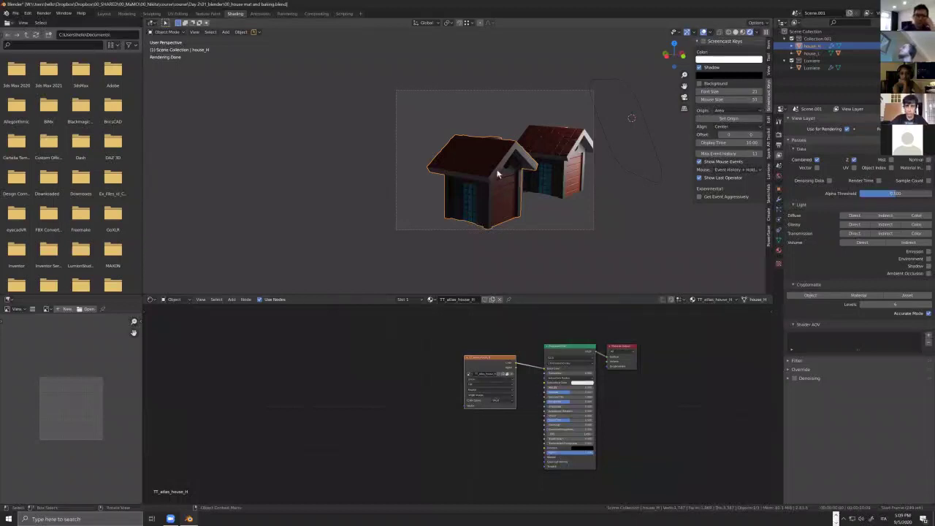
- Switch to Solid shading and inspect the high-poly house's mesh in Edit Mode with all its geometry selected
{"action": "left_click", "coordinate": [738, 33]}
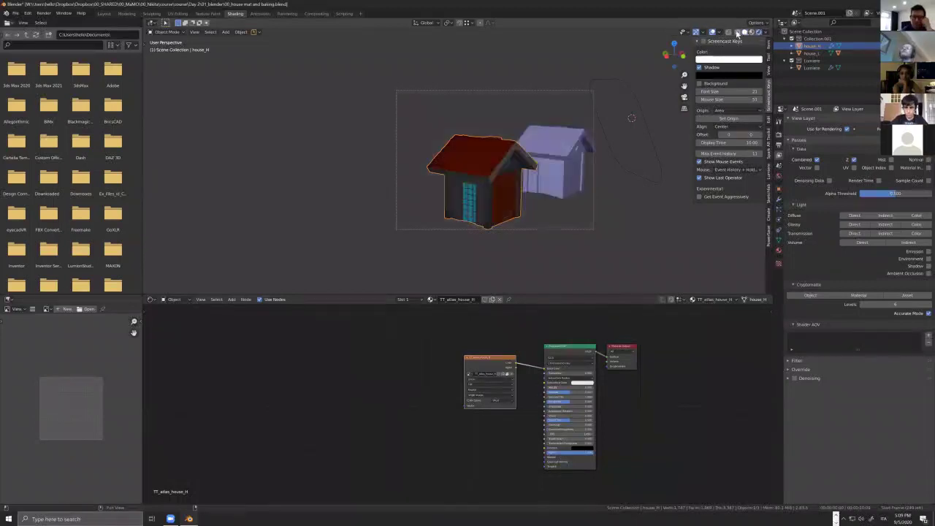
{"action": "key", "text": "ctrl+Tab"}
{"action": "key", "text": "Tab"}
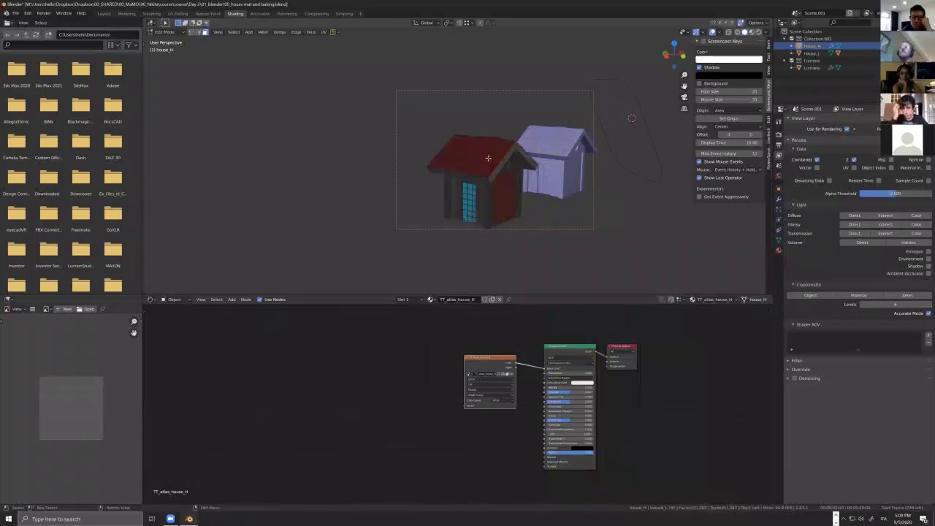
{"action": "key", "text": "a"}
{"action": "scroll", "coordinate": [493, 166], "scroll_direction": "up", "scroll_amount": 2}
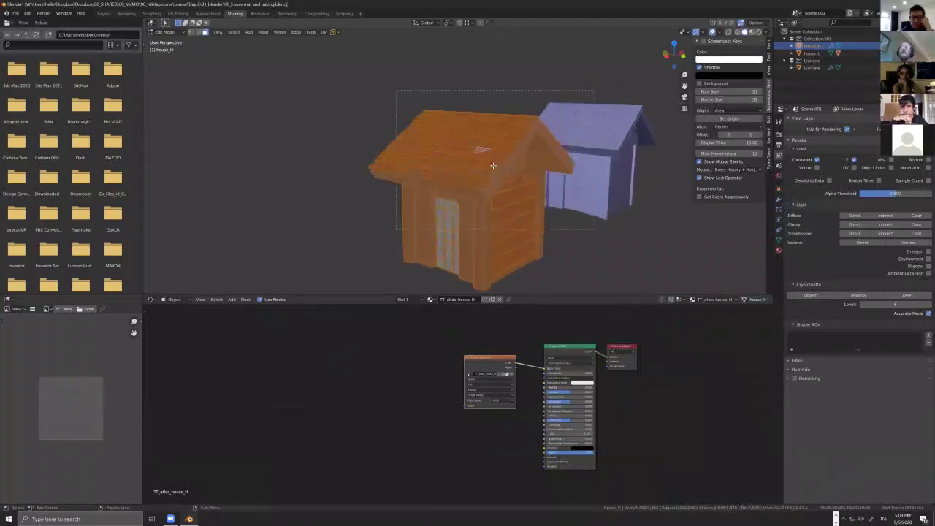
{"action": "scroll", "coordinate": [493, 166], "scroll_direction": "up", "scroll_amount": 2}
{"action": "scroll", "coordinate": [497, 169], "scroll_direction": "up", "scroll_amount": 1}
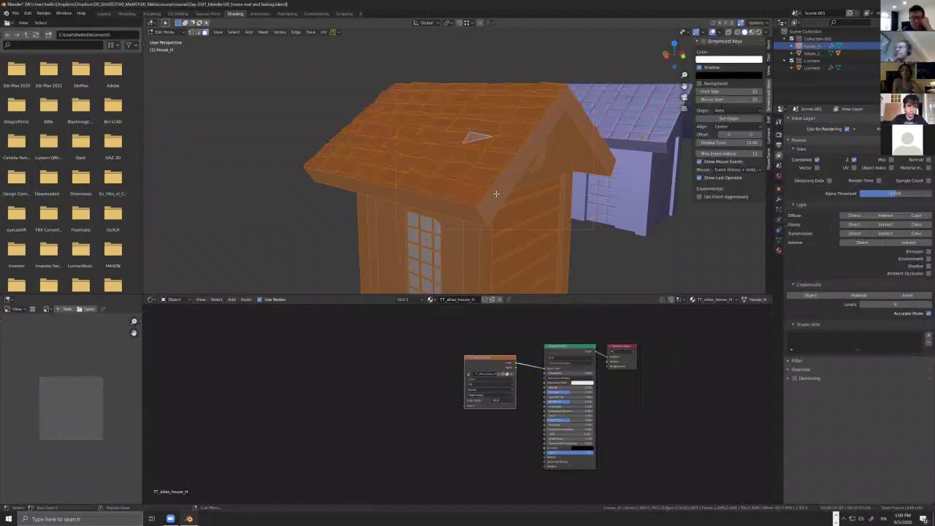
{"action": "key", "text": "Tab"}
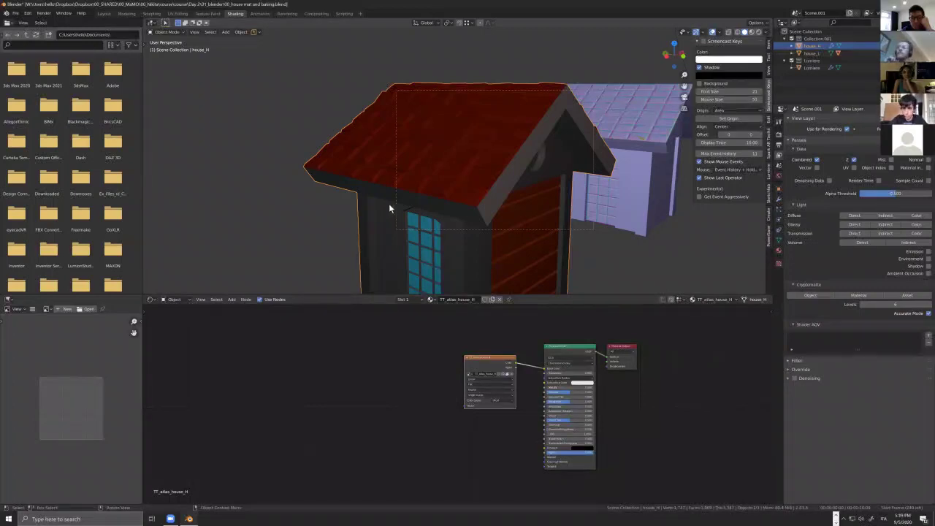
{"action": "scroll", "coordinate": [492, 242], "scroll_direction": "down", "scroll_amount": 5}
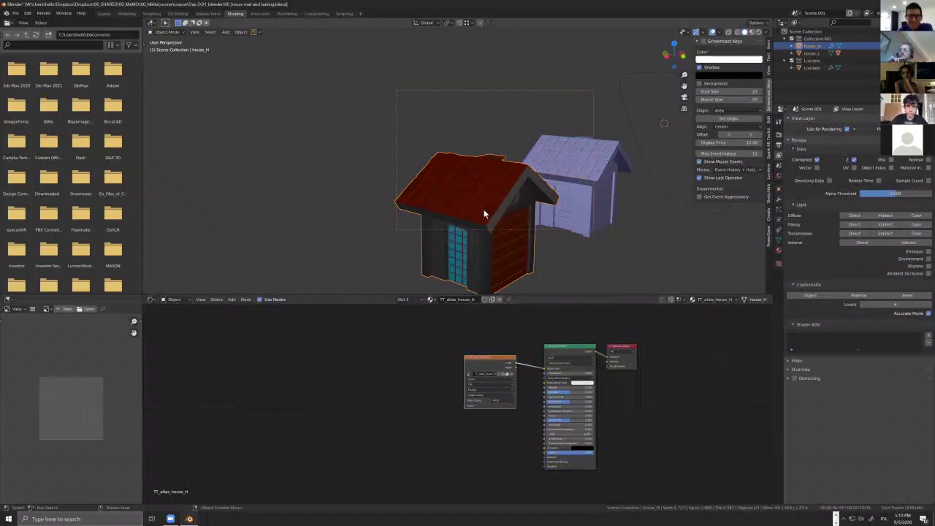
{"action": "key", "text": "ctrl+Tab"}
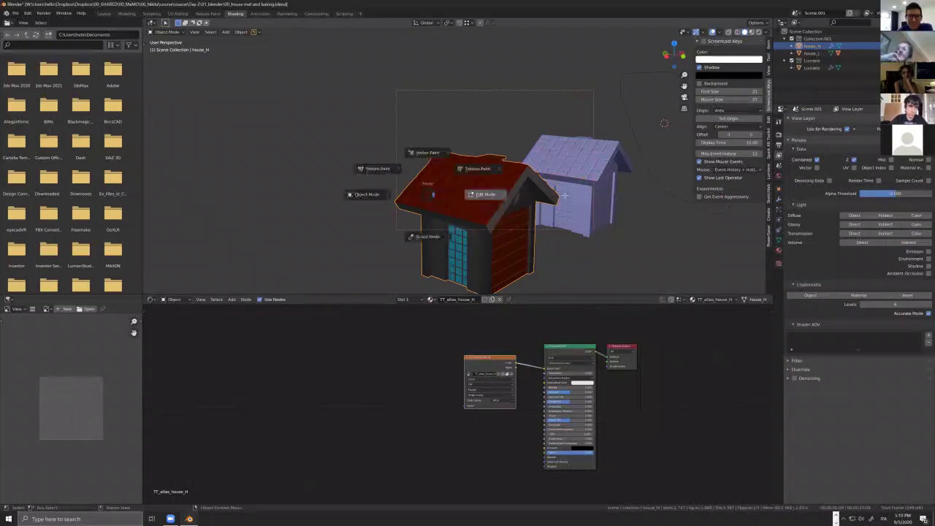
{"action": "left_click", "coordinate": [565, 195]}
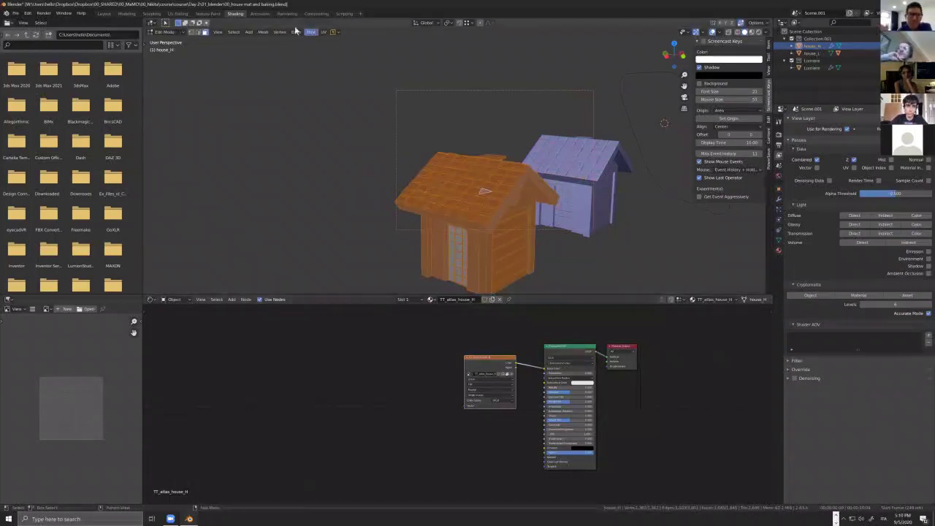
{"action": "key", "text": "Tab"}
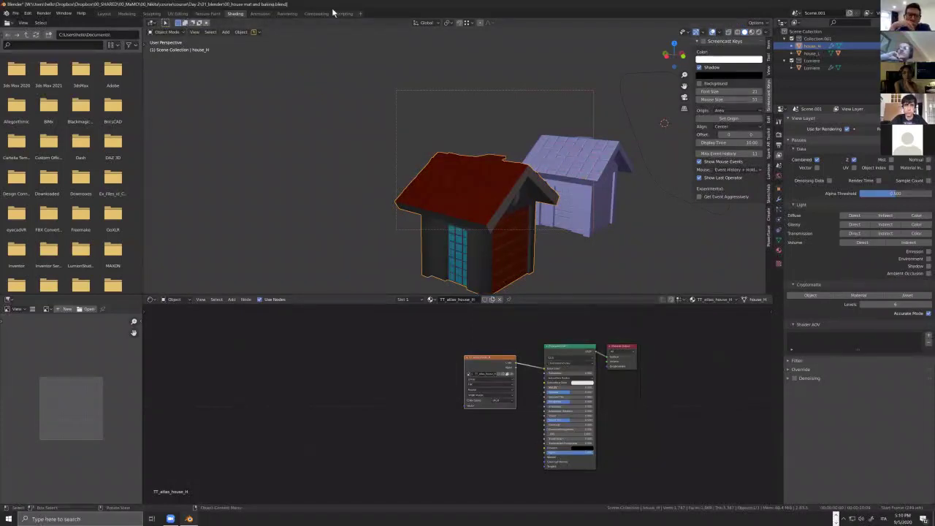
- Open the UV Editing workspace and examine the high-poly house's UVs on the TT_atlas_house_H colour palette
{"action": "left_click", "coordinate": [178, 14]}
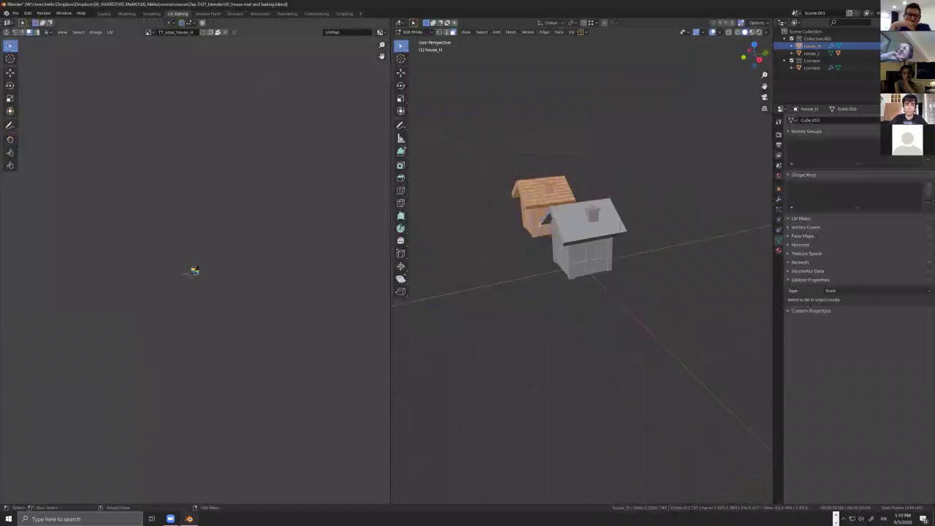
{"action": "scroll", "coordinate": [540, 224], "scroll_direction": "up", "scroll_amount": 3}
{"action": "middle_click_drag", "start_coordinate": [539, 225], "coordinate": [564, 203]}
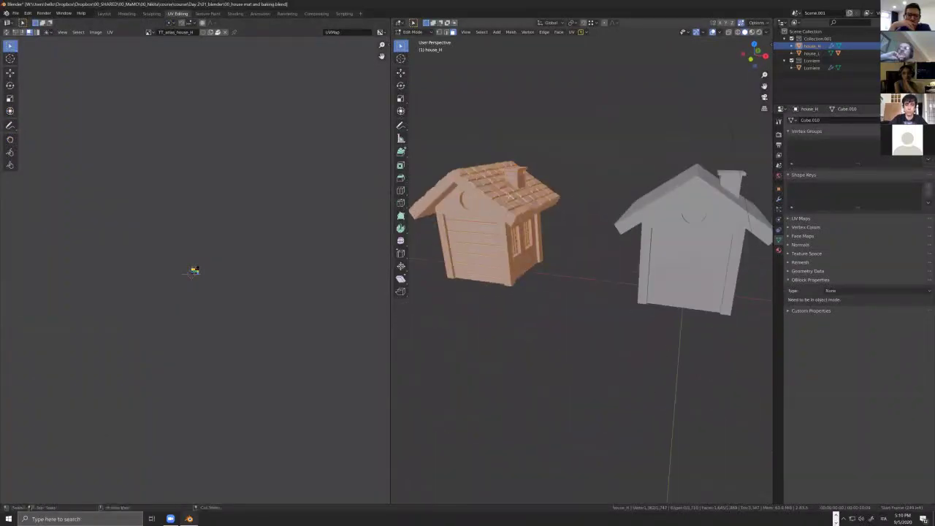
{"action": "mouse_move", "coordinate": [211, 273]}
{"action": "middle_mouse_down"}
{"action": "mouse_move", "coordinate": [117, 279]}
{"action": "mouse_move", "coordinate": [203, 284]}
{"action": "middle_mouse_up"}
{"action": "scroll", "coordinate": [117, 279], "scroll_direction": "up", "scroll_amount": 2}
{"action": "scroll", "coordinate": [202, 284], "scroll_direction": "up", "scroll_amount": 2}
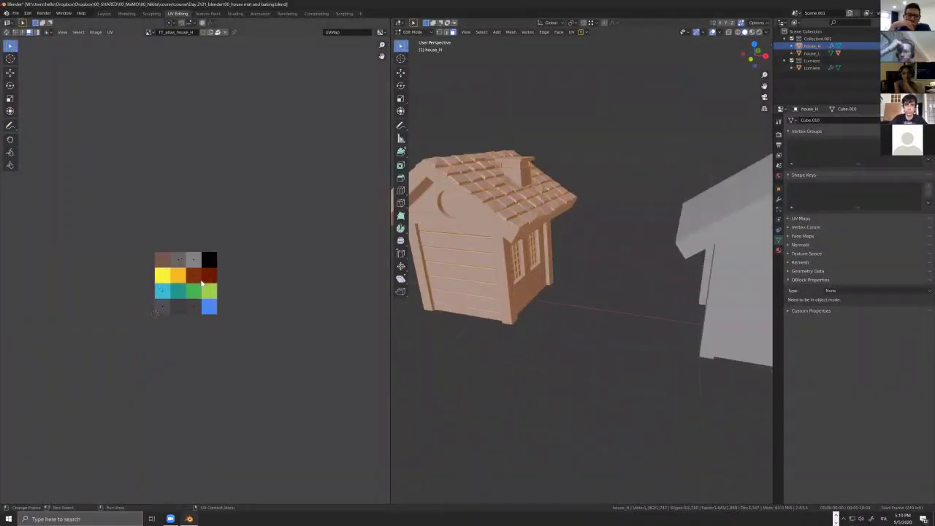
{"action": "scroll", "coordinate": [201, 282], "scroll_direction": "up", "scroll_amount": 10}
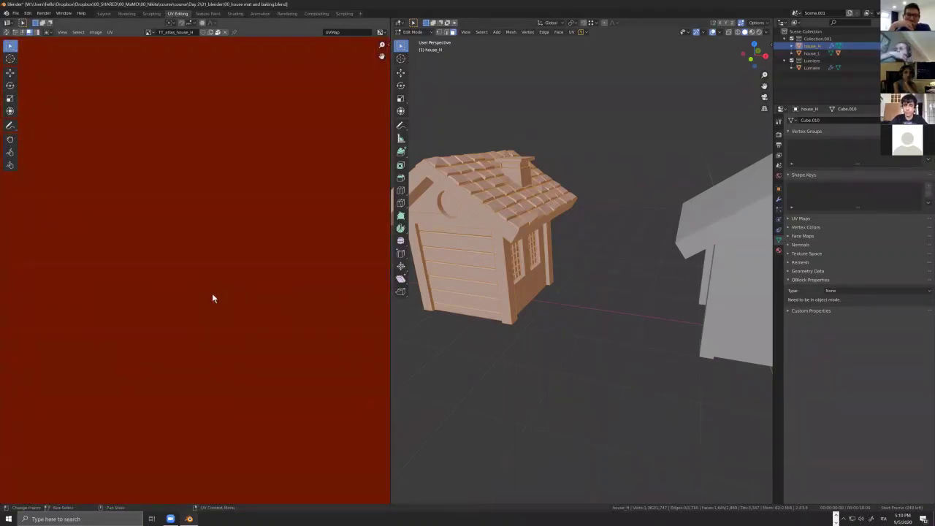
{"action": "scroll", "coordinate": [212, 296], "scroll_direction": "down", "scroll_amount": 10}
{"action": "scroll", "coordinate": [207, 298], "scroll_direction": "down", "scroll_amount": 8}
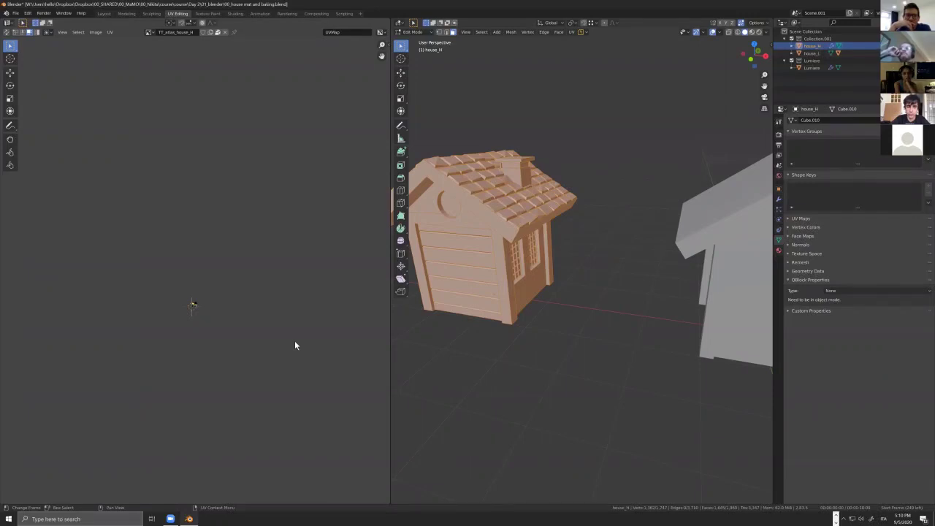
- Set the viewport to Material Preview shading, inspect the high-poly house's palette colours, and put it in Edit Mode
{"action": "key", "text": "Tab"}
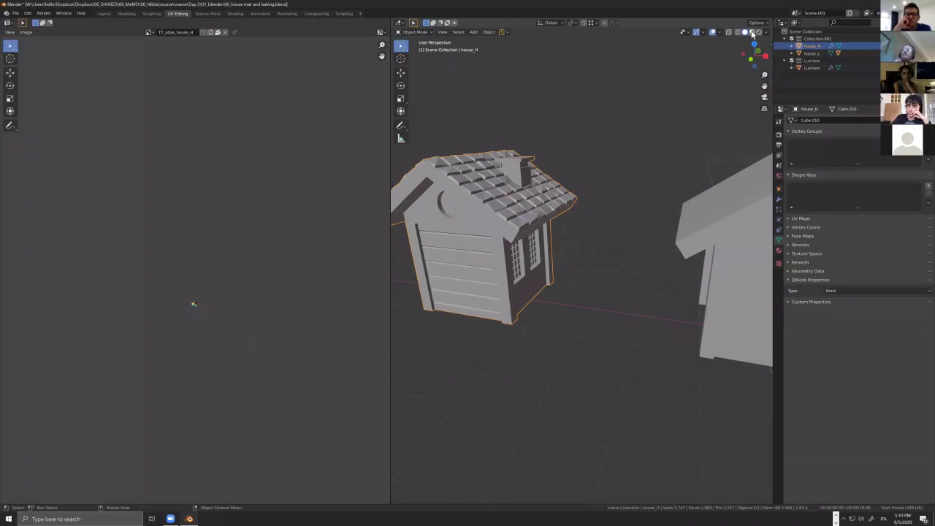
{"action": "left_click", "coordinate": [753, 34]}
{"action": "mouse_move", "coordinate": [439, 278]}
{"action": "middle_mouse_down"}
{"action": "mouse_move", "coordinate": [468, 271]}
{"action": "mouse_move", "coordinate": [457, 268]}
{"action": "mouse_move", "coordinate": [526, 288]}
{"action": "middle_mouse_up"}
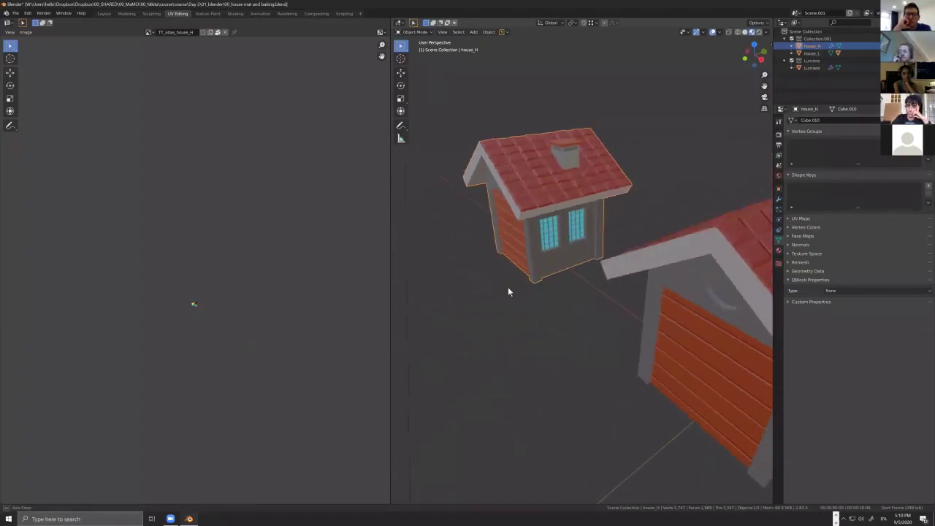
{"action": "scroll", "coordinate": [509, 290], "scroll_direction": "up", "scroll_amount": 5}
{"action": "middle_click_drag", "start_coordinate": [664, 336], "coordinate": [626, 258]}
{"action": "scroll", "coordinate": [595, 274], "scroll_direction": "down", "scroll_amount": 6}
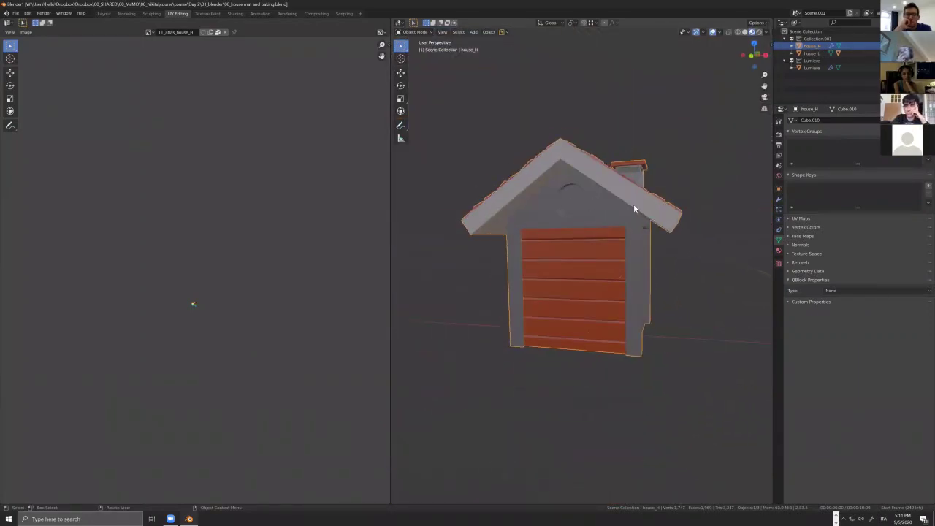
{"action": "key", "text": "Tab"}
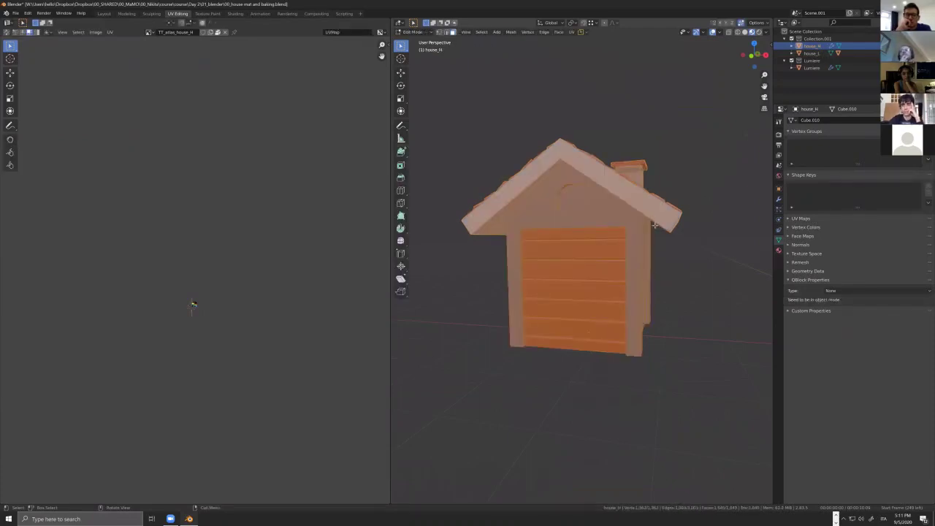
- Triangulate all faces of the high-poly house, return to Object Mode, and inspect its triangles beside the low-poly house
{"action": "key", "text": "ctrl+t"}
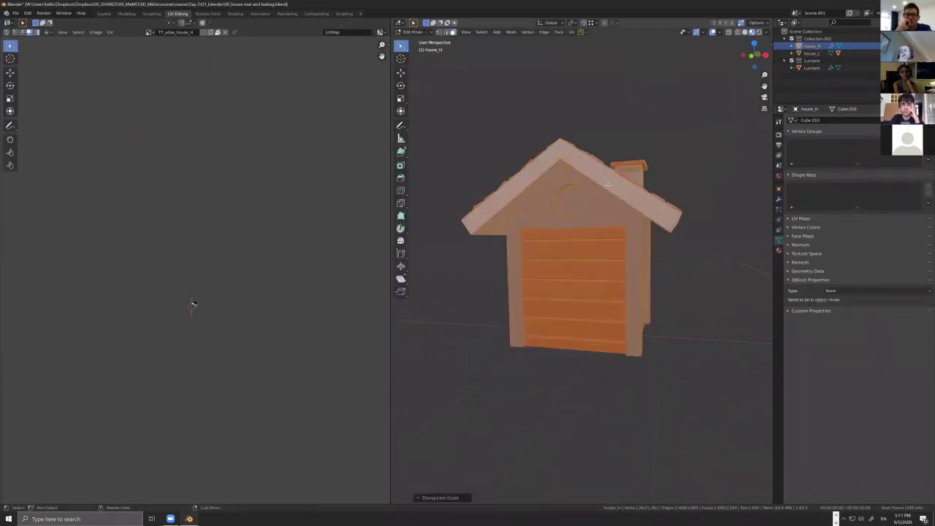
{"action": "scroll", "coordinate": [640, 158], "scroll_direction": "up", "scroll_amount": 5}
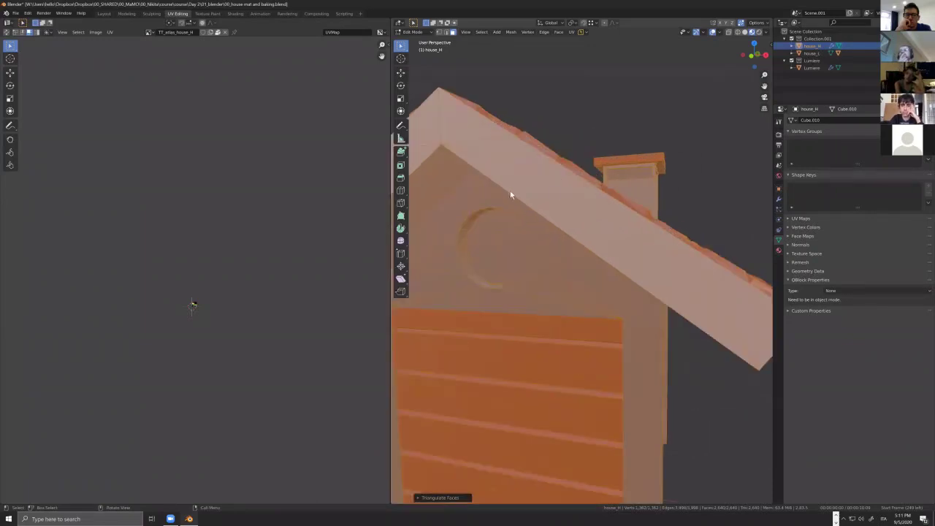
{"action": "key", "text": "Tab"}
{"action": "scroll", "coordinate": [583, 193], "scroll_direction": "down", "scroll_amount": 3}
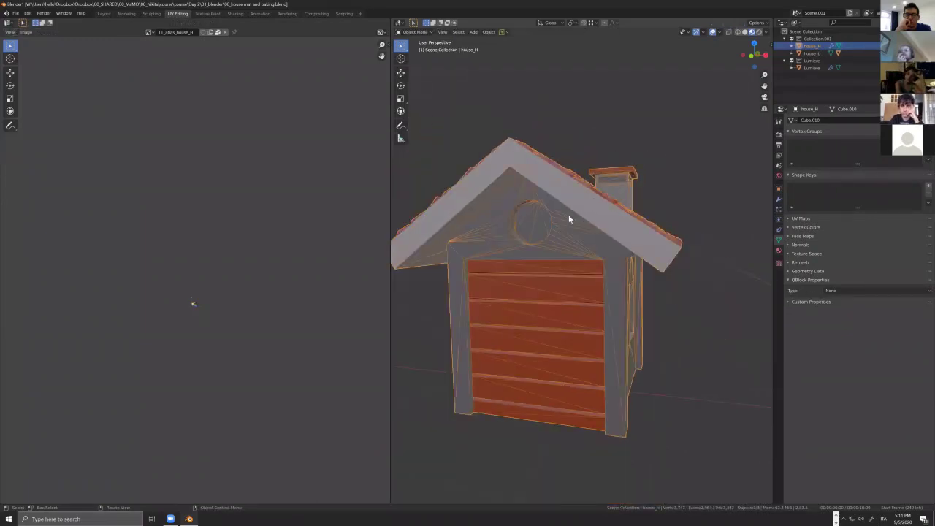
{"action": "middle_click_drag", "start_coordinate": [567, 236], "coordinate": [660, 328]}
{"action": "scroll", "coordinate": [695, 348], "scroll_direction": "down", "scroll_amount": 3}
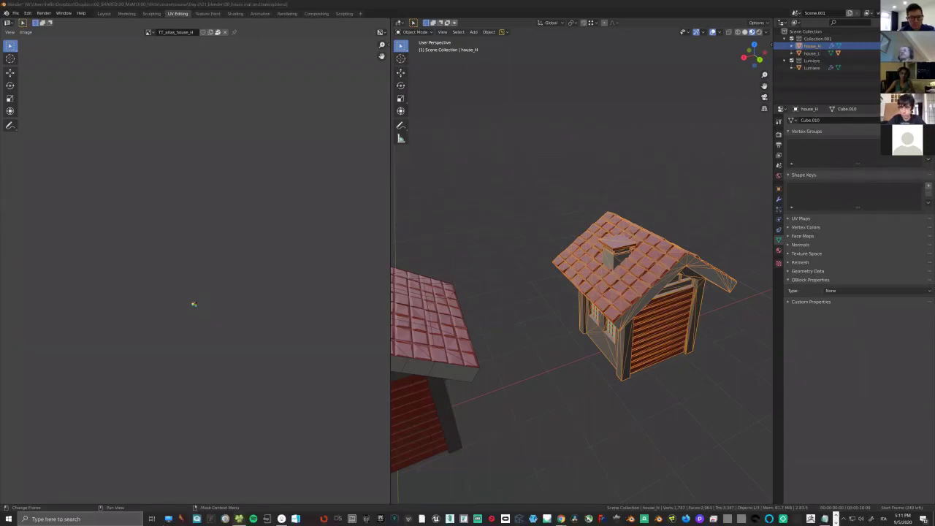
- Switch to File Explorer, maximize the exported GLTF folder's window, and compare the sizes of the house_H and house_L .glb files
{"action": "left_click_drag", "start_coordinate": [563, 111], "coordinate": [406, 2]}
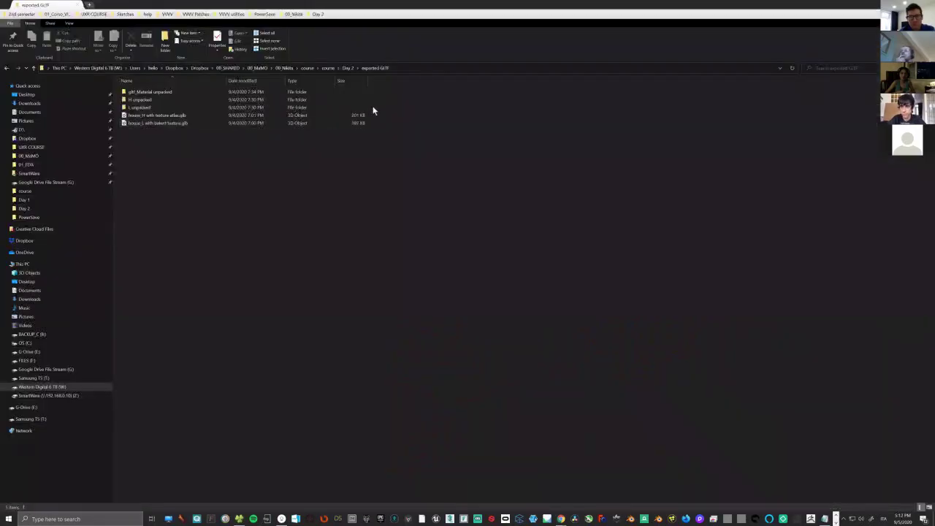
{"action": "left_click", "coordinate": [327, 119]}
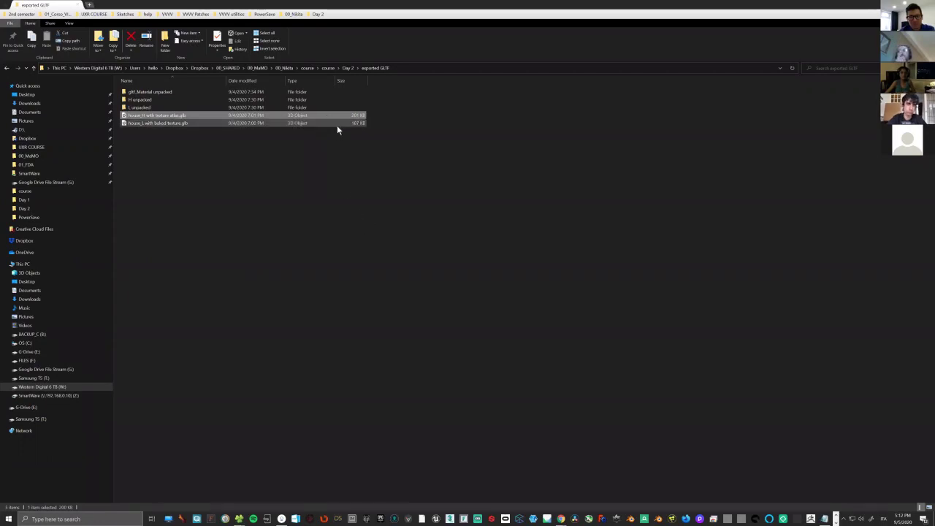
{"action": "left_click", "coordinate": [337, 125]}
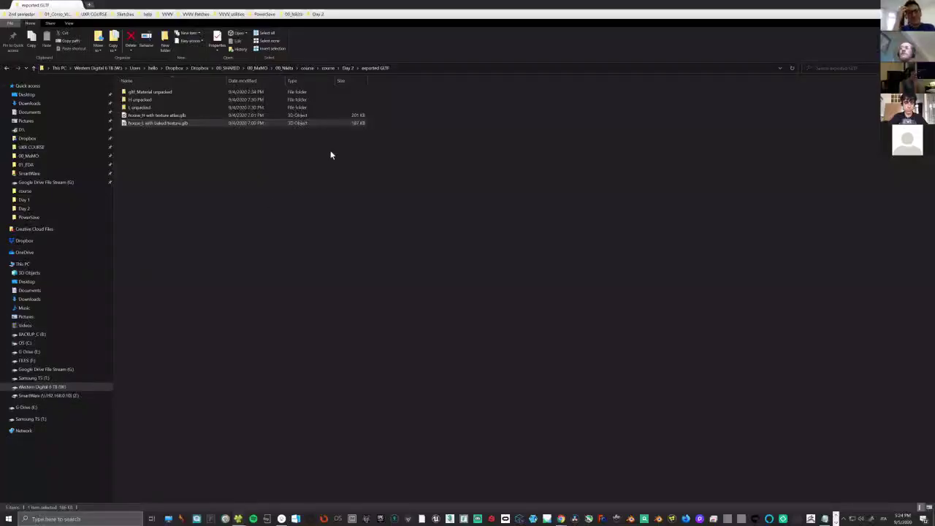
- Open the gltf_Material unpacked folder to view the material's separate texture and glTF files
{"action": "left_click", "coordinate": [156, 124]}
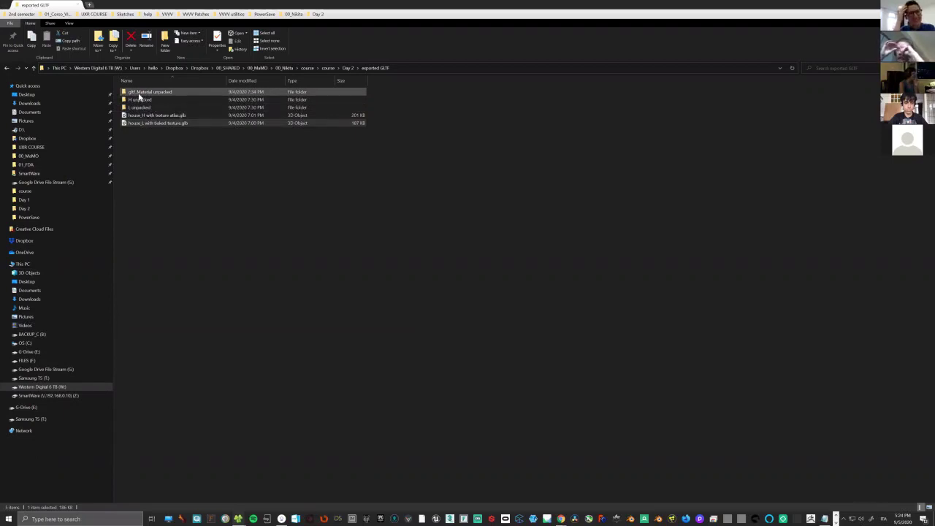
{"action": "double_click", "coordinate": [147, 94]}
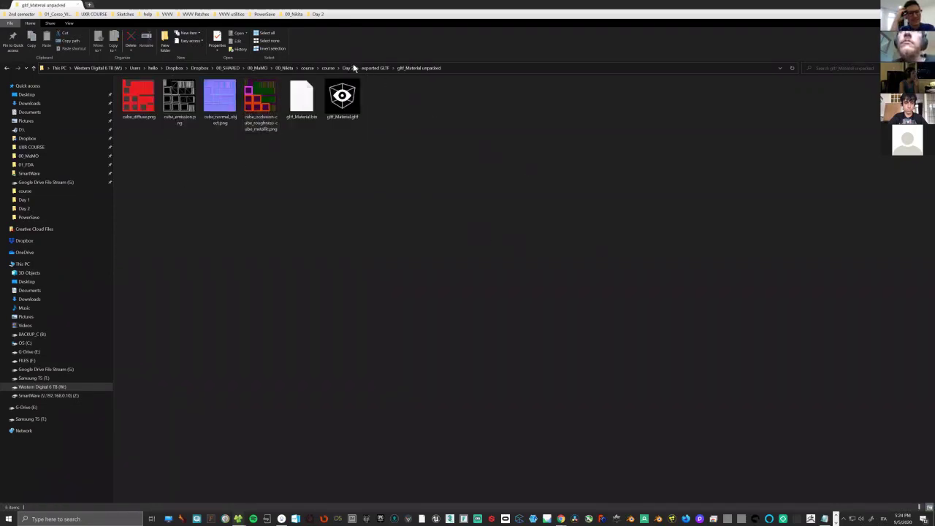
- View the cube_occlusion-cube_roughness-cube_metallic.png texture from the gltf_Material unpacked folder at closer zoom, and close the viewer
{"action": "key", "text": "super+Down"}
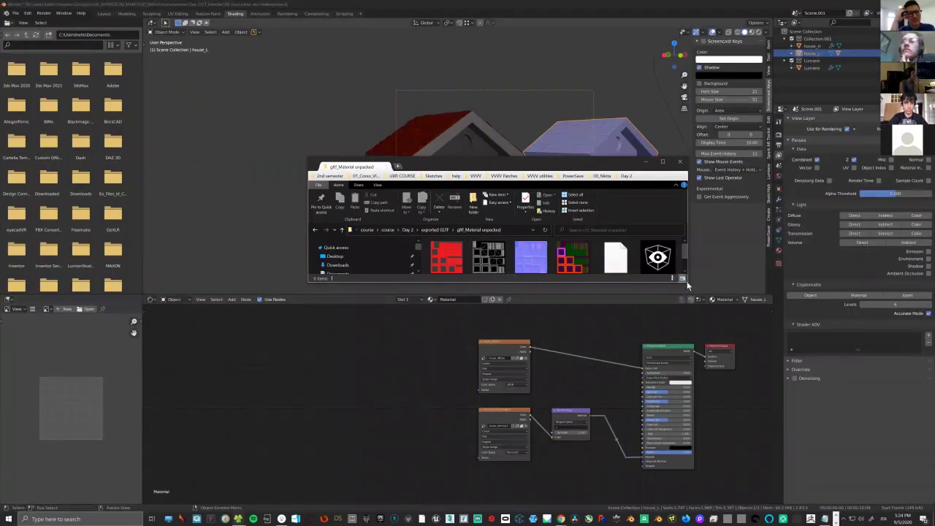
{"action": "key", "text": "super+Up"}
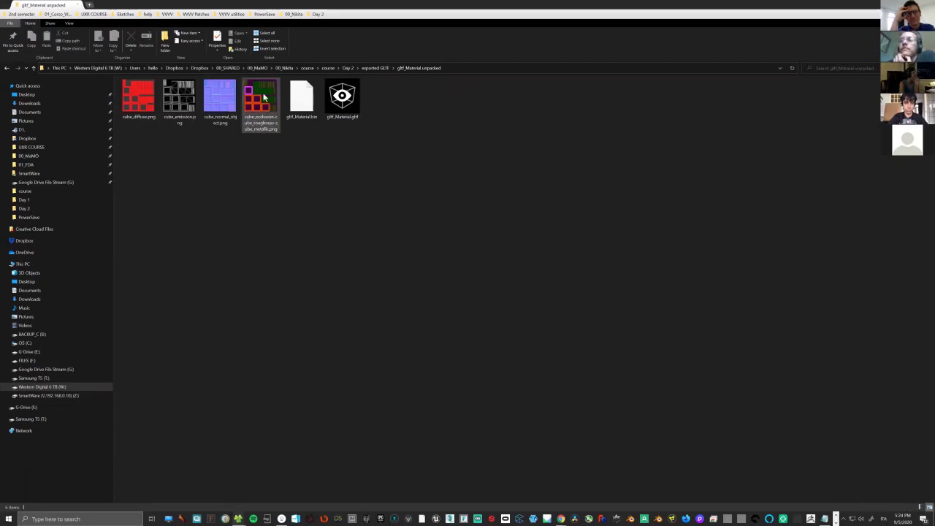
{"action": "left_click", "coordinate": [264, 100]}
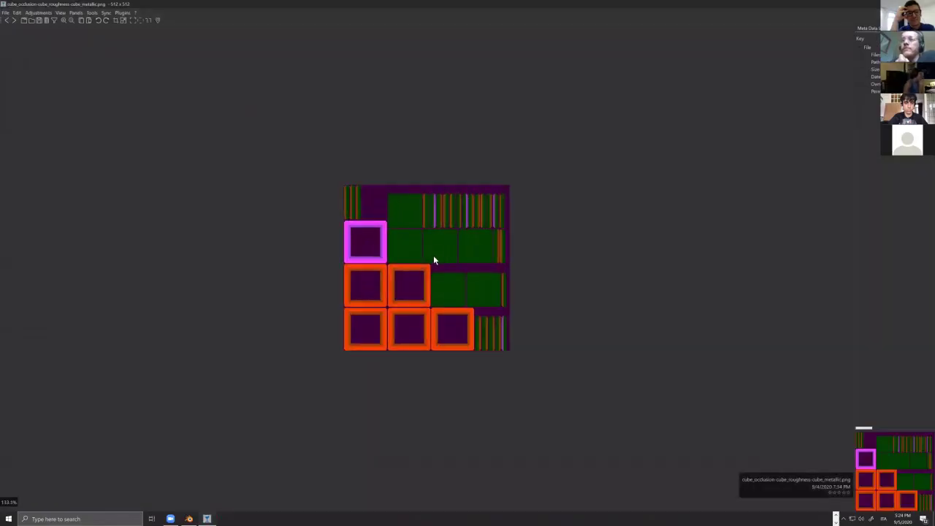
{"action": "scroll", "coordinate": [434, 258], "scroll_direction": "up", "scroll_amount": 1}
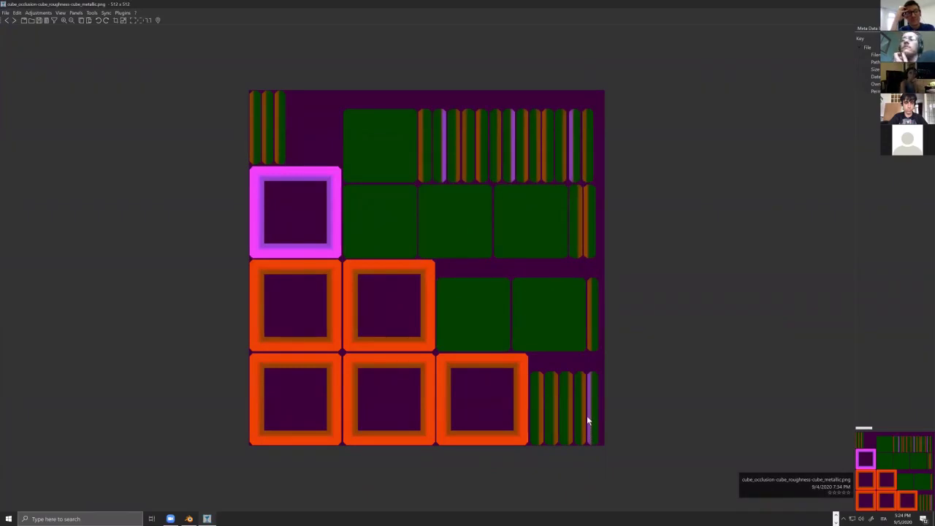
{"action": "scroll", "coordinate": [559, 292], "scroll_direction": "down", "scroll_amount": 4}
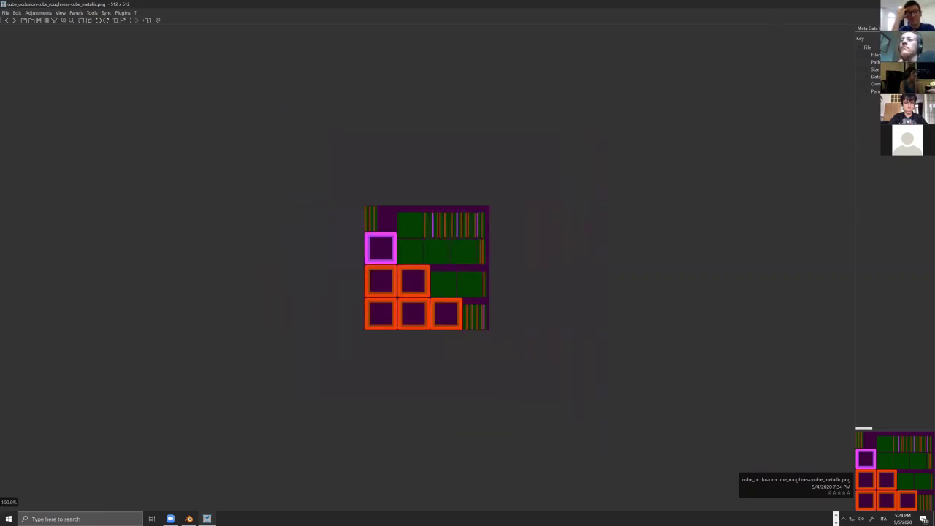
{"action": "key", "text": "Escape"}
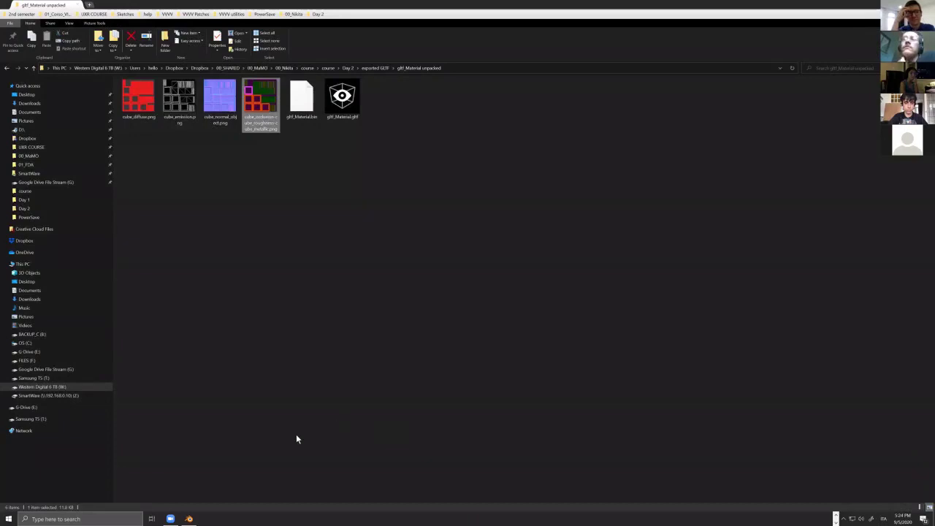
- Switch to Blender and open gltf_Material.blend, discarding the unsaved changes to the house scene
{"action": "left_click", "coordinate": [191, 519]}
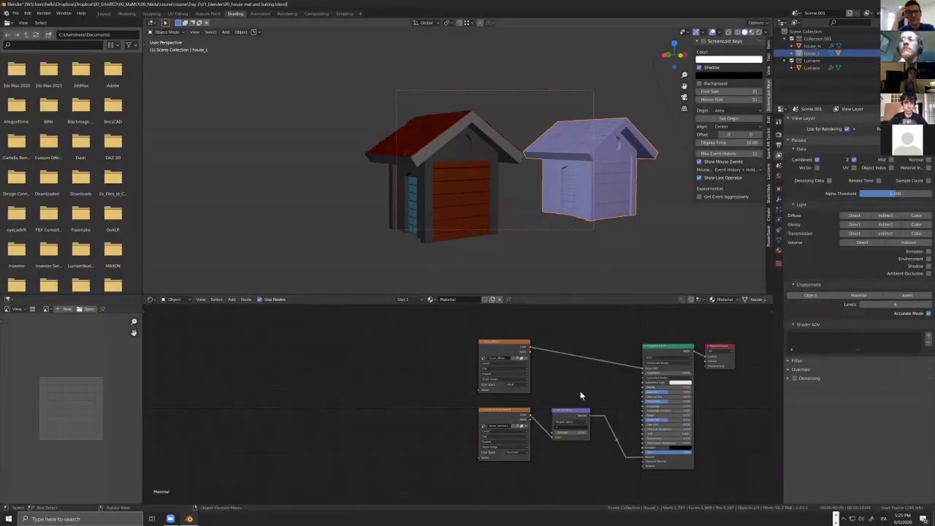
{"action": "middle_click_drag", "start_coordinate": [580, 396], "coordinate": [559, 382]}
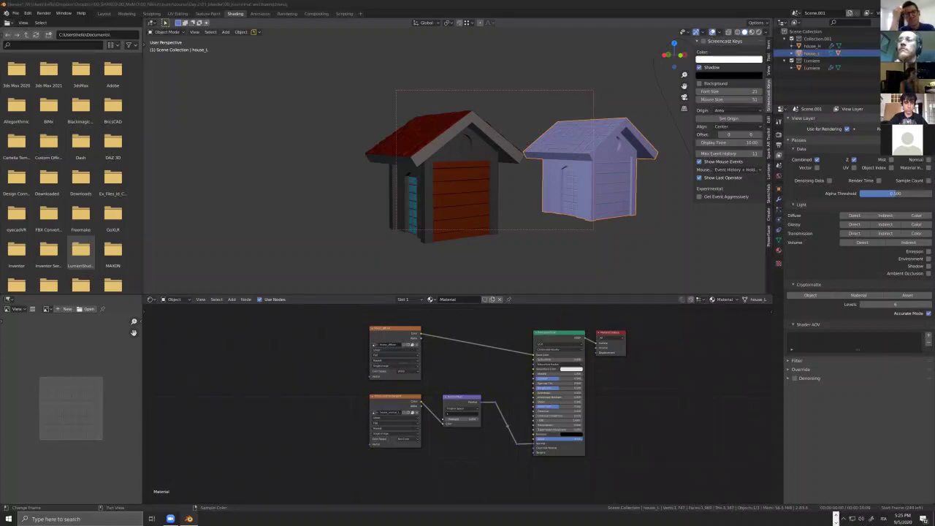
{"action": "left_click_drag", "start_coordinate": [372, 264], "coordinate": [552, 222]}
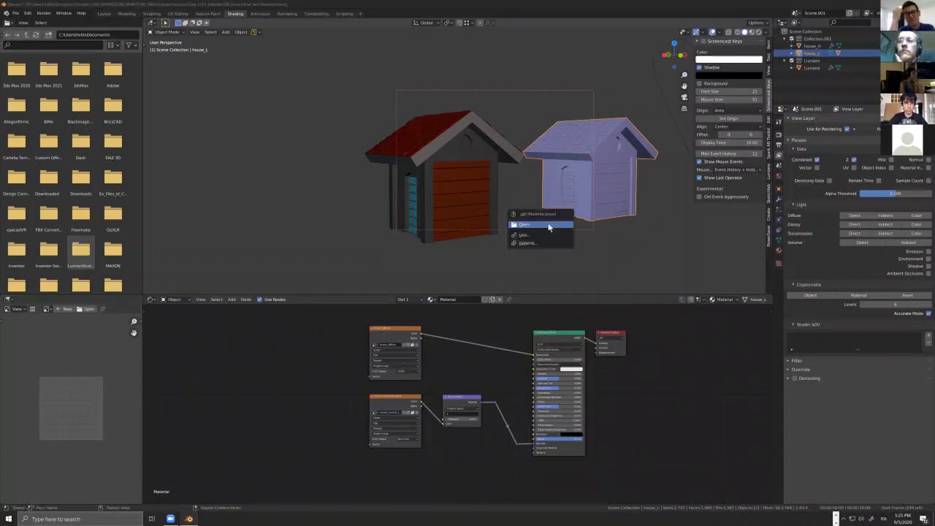
{"action": "left_click", "coordinate": [549, 225]}
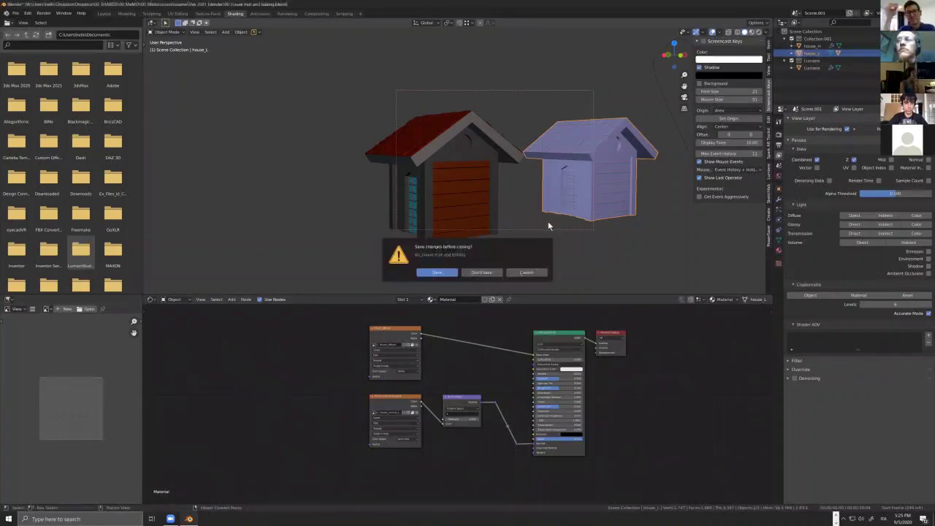
{"action": "left_click", "coordinate": [487, 273]}
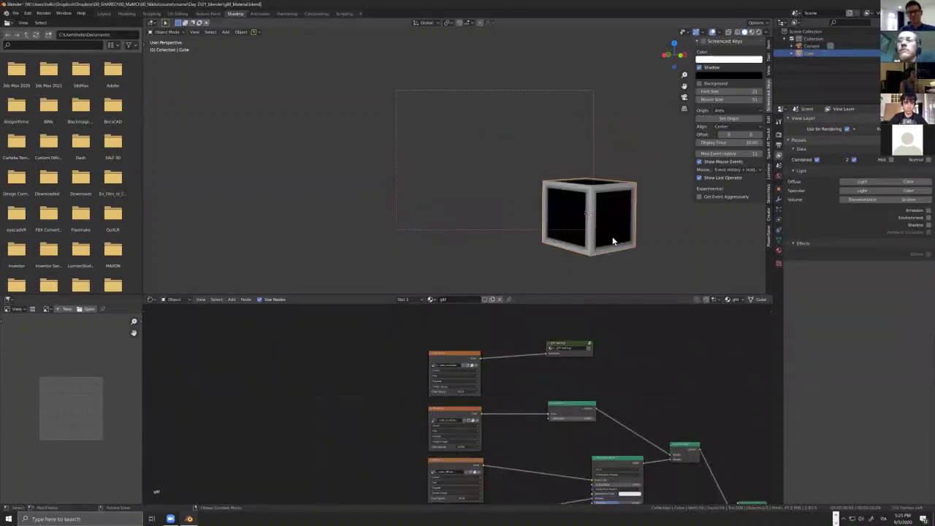
- Set the viewport to material preview and examine the Occlusion texture node's link to the glTF Settings node
{"action": "left_click", "coordinate": [753, 32]}
{"action": "middle_click_drag", "start_coordinate": [600, 179], "coordinate": [553, 379]}
{"action": "scroll", "coordinate": [464, 386], "scroll_direction": "down", "scroll_amount": 4}
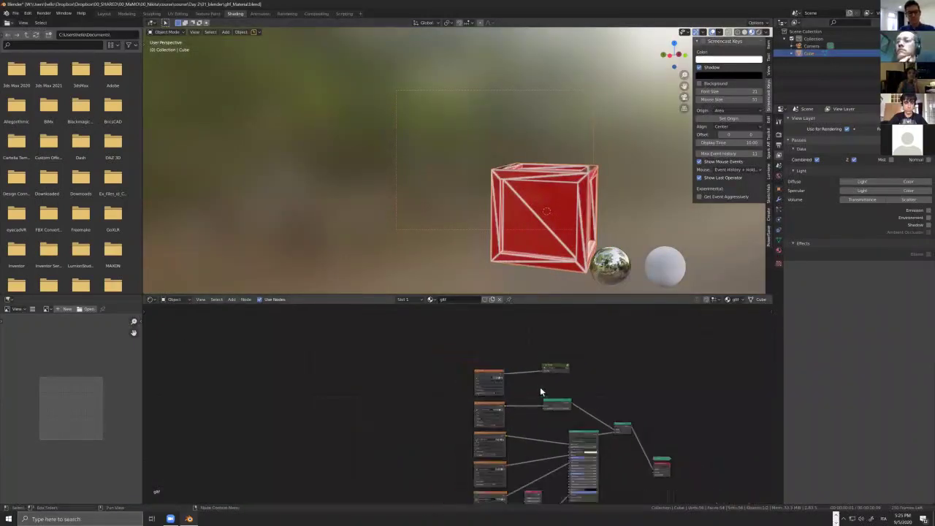
{"action": "scroll", "coordinate": [502, 379], "scroll_direction": "up", "scroll_amount": 5}
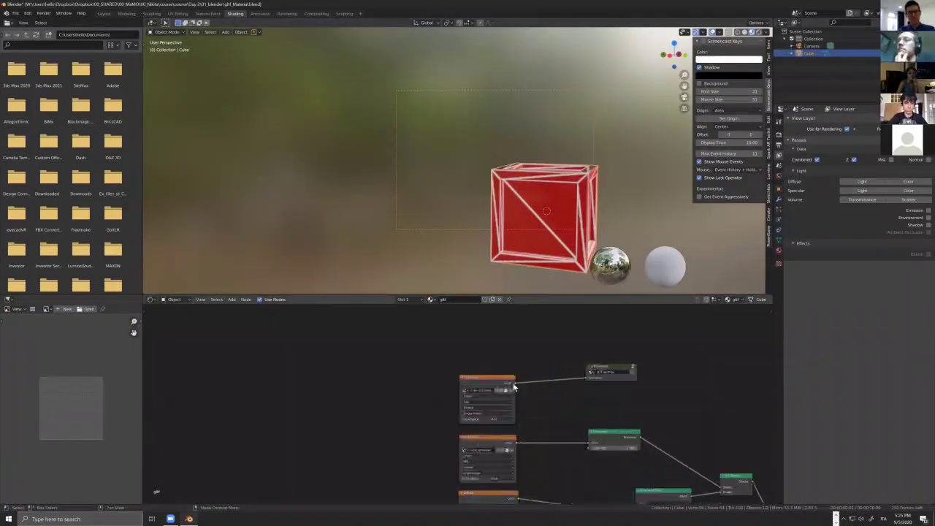
{"action": "scroll", "coordinate": [613, 373], "scroll_direction": "up", "scroll_amount": 4}
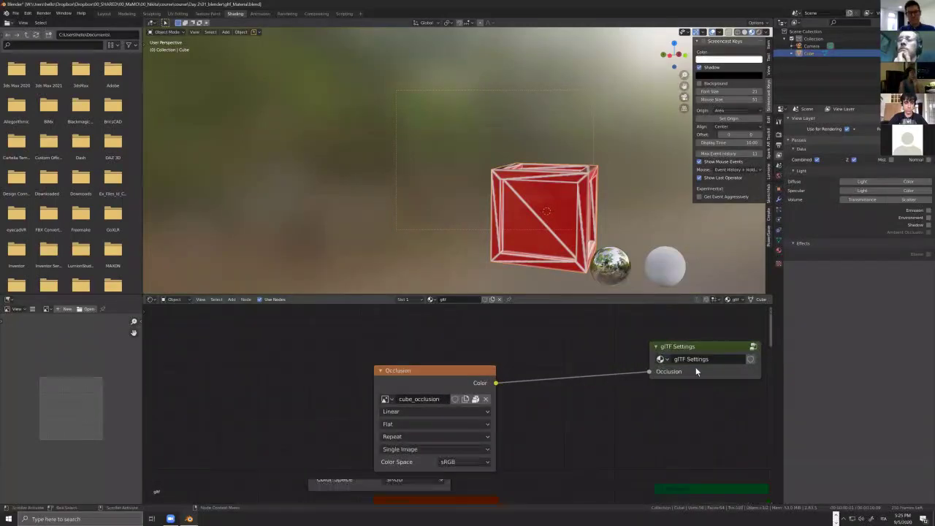
{"action": "scroll", "coordinate": [418, 385], "scroll_direction": "up", "scroll_amount": 1}
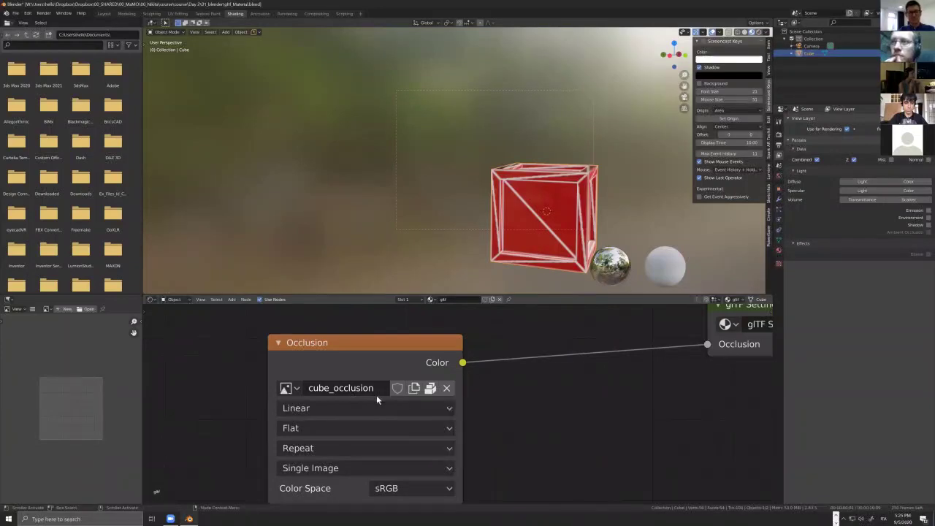
{"action": "scroll", "coordinate": [376, 395], "scroll_direction": "right", "scroll_amount": 5}
{"action": "scroll", "coordinate": [443, 385], "scroll_direction": "right", "scroll_amount": 4}
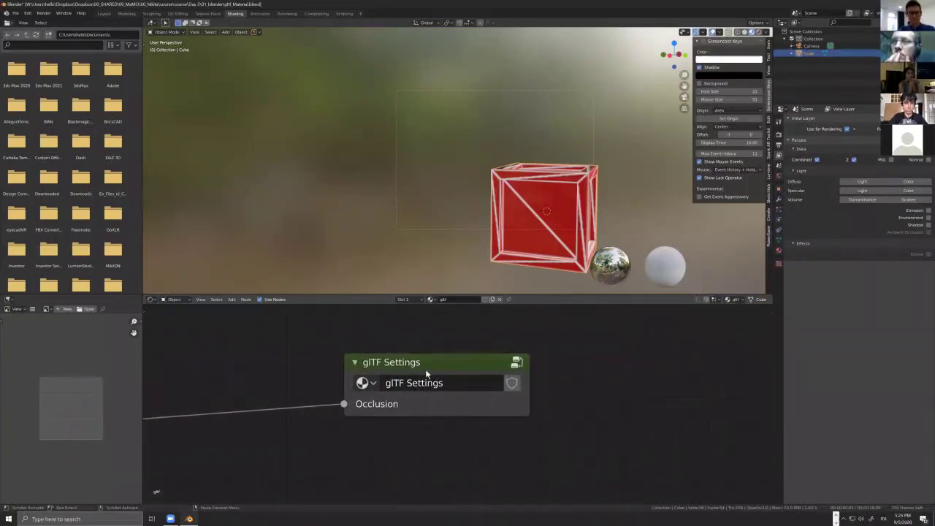
- Enter the glTF Settings node group to inspect its Group Input, and return to the main node tree
{"action": "left_click", "coordinate": [443, 363]}
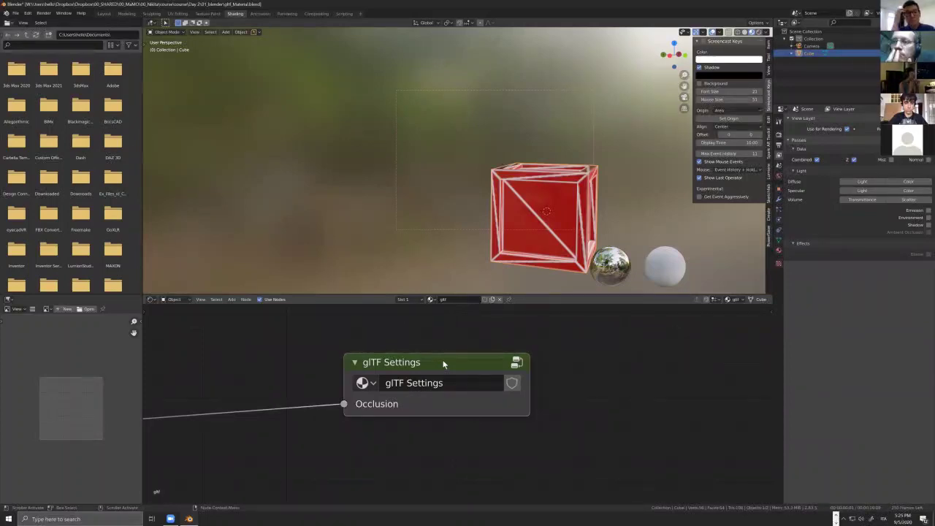
{"action": "key", "text": "Tab"}
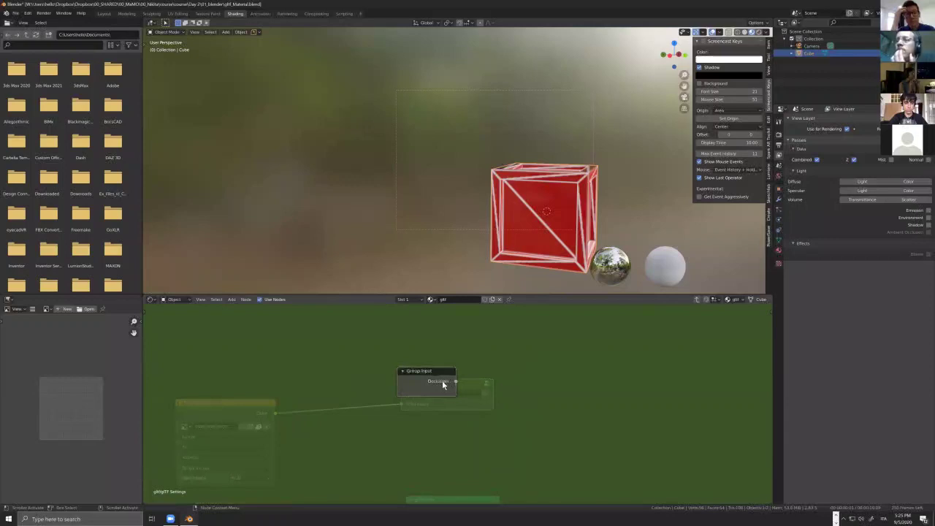
{"action": "scroll", "coordinate": [440, 385], "scroll_direction": "up", "scroll_amount": 3}
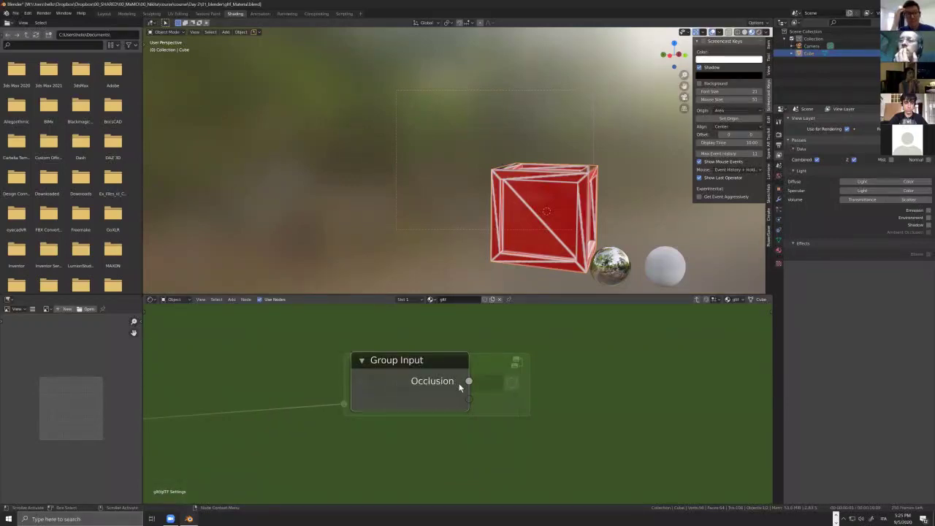
{"action": "key", "text": "Tab"}
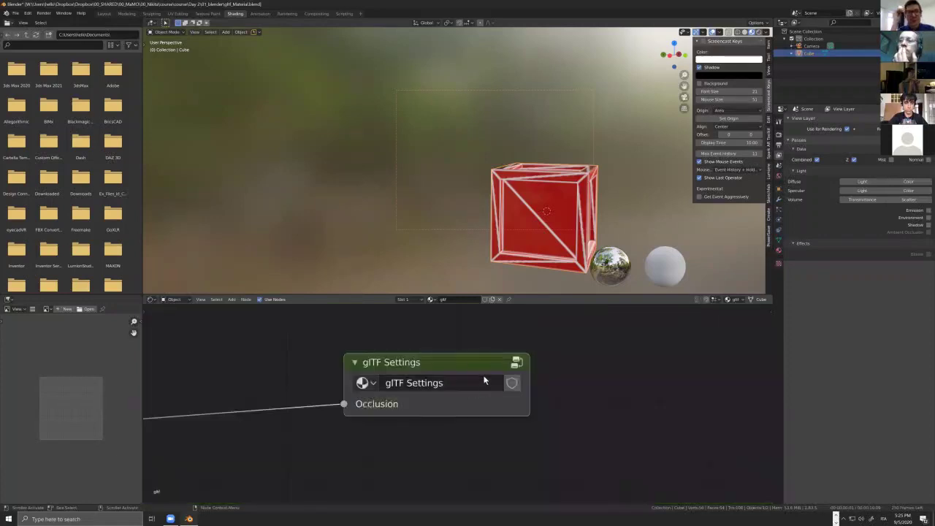
- Look over the material's remaining nodes and widen the image editor area to about half the window
{"action": "scroll", "coordinate": [481, 377], "scroll_direction": "down", "scroll_amount": 4}
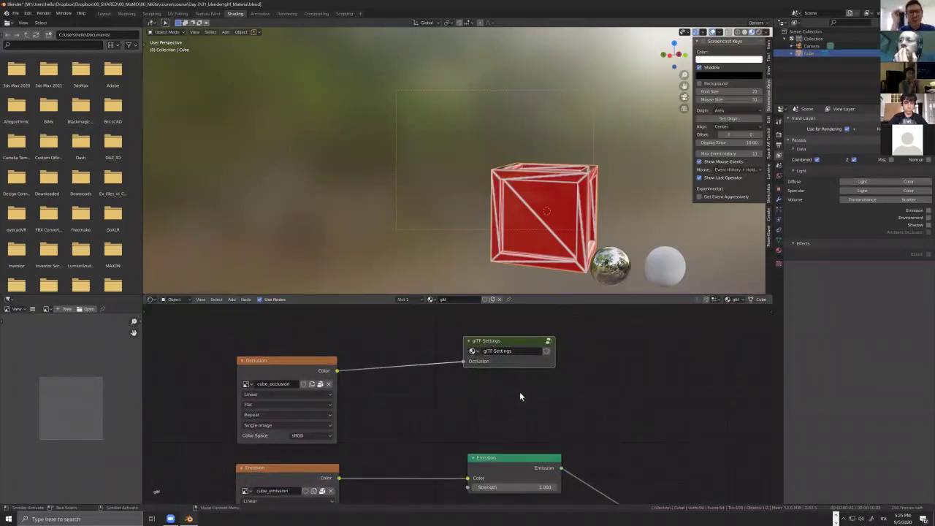
{"action": "scroll", "coordinate": [529, 387], "scroll_direction": "down", "scroll_amount": 3}
{"action": "middle_click_drag", "start_coordinate": [551, 404], "coordinate": [559, 383]}
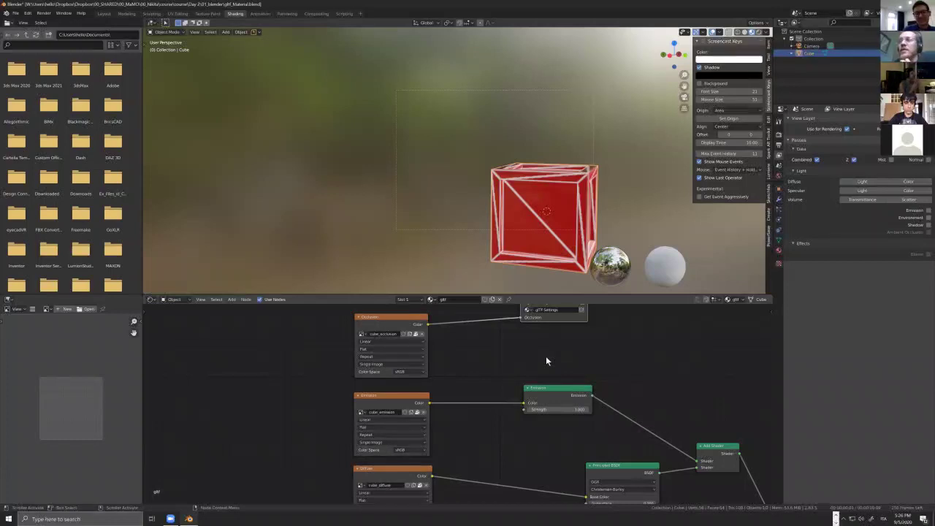
{"action": "middle_click_drag", "start_coordinate": [574, 402], "coordinate": [533, 401], "text": "ctrl"}
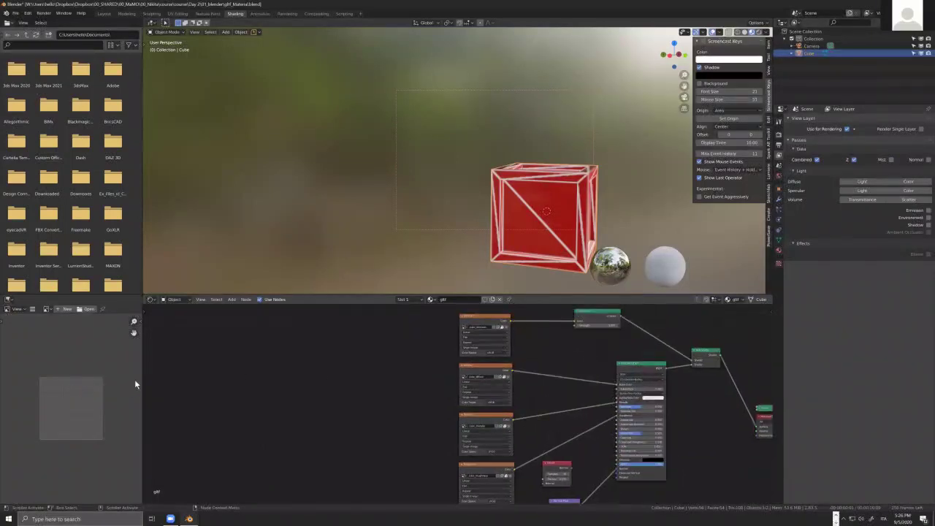
{"action": "scroll", "coordinate": [141, 381], "scroll_direction": "up", "scroll_amount": 1}
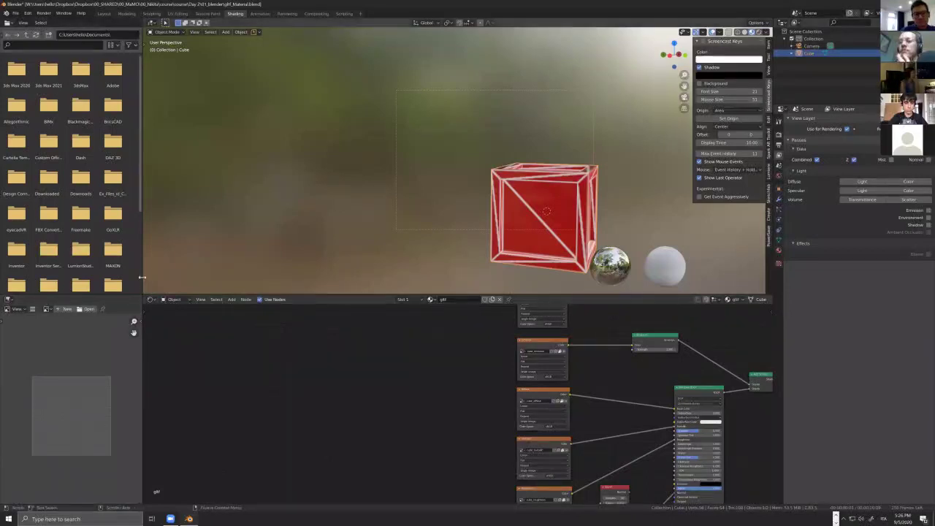
{"action": "left_click_drag", "start_coordinate": [141, 277], "coordinate": [468, 266]}
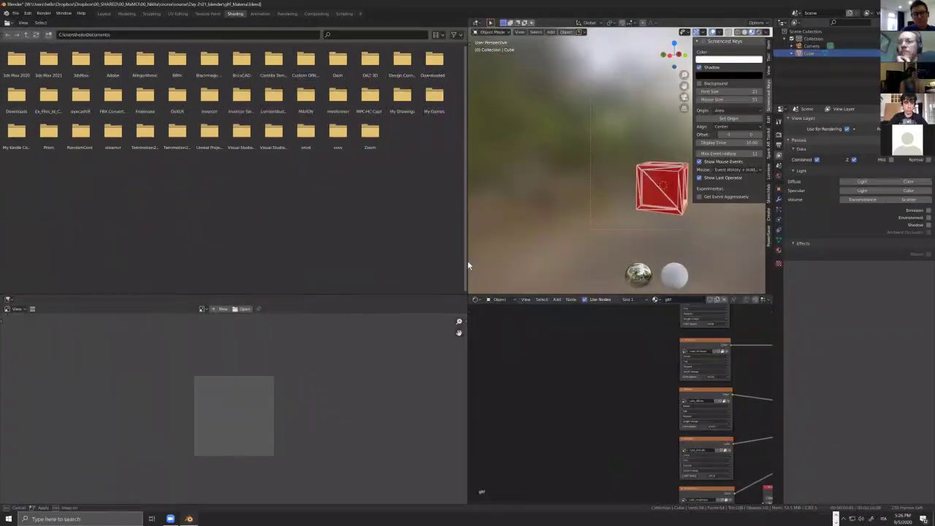
- Display the Diffuse node's cube_diffuse texture in the image editor and inspect it
{"action": "scroll", "coordinate": [455, 359], "scroll_direction": "down", "scroll_amount": 4}
{"action": "scroll", "coordinate": [366, 390], "scroll_direction": "up", "scroll_amount": 7}
{"action": "middle_click_drag", "start_coordinate": [423, 405], "coordinate": [364, 399]}
{"action": "middle_click_drag", "start_coordinate": [727, 393], "coordinate": [641, 382]}
{"action": "scroll", "coordinate": [636, 384], "scroll_direction": "up", "scroll_amount": 4}
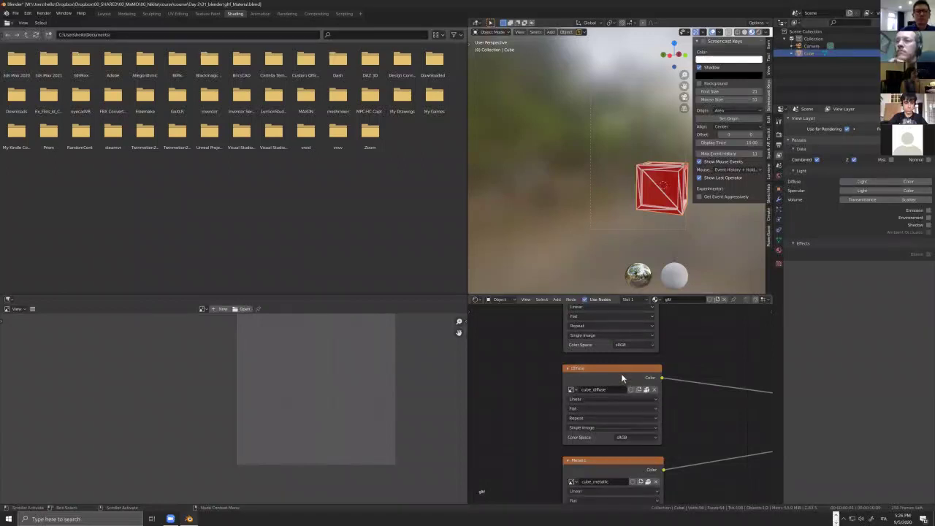
{"action": "left_click", "coordinate": [621, 376]}
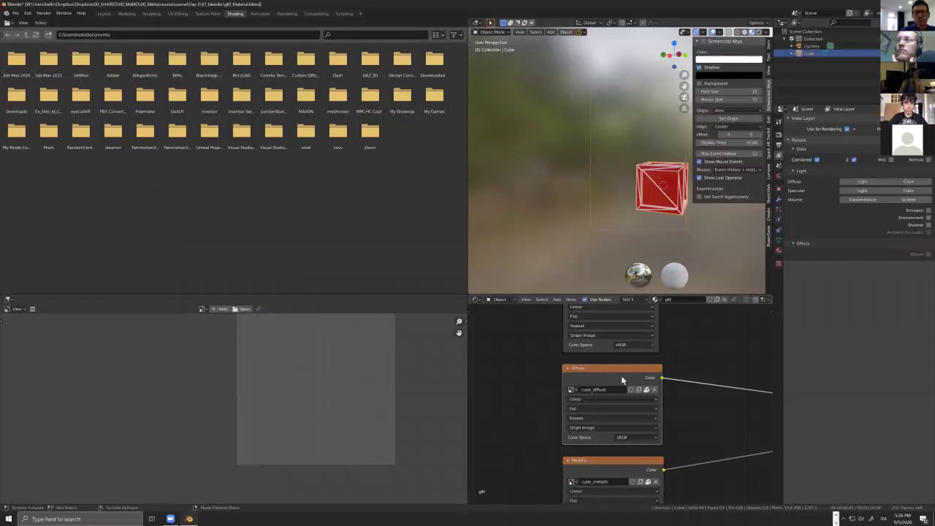
{"action": "scroll", "coordinate": [322, 423], "scroll_direction": "down", "scroll_amount": 7}
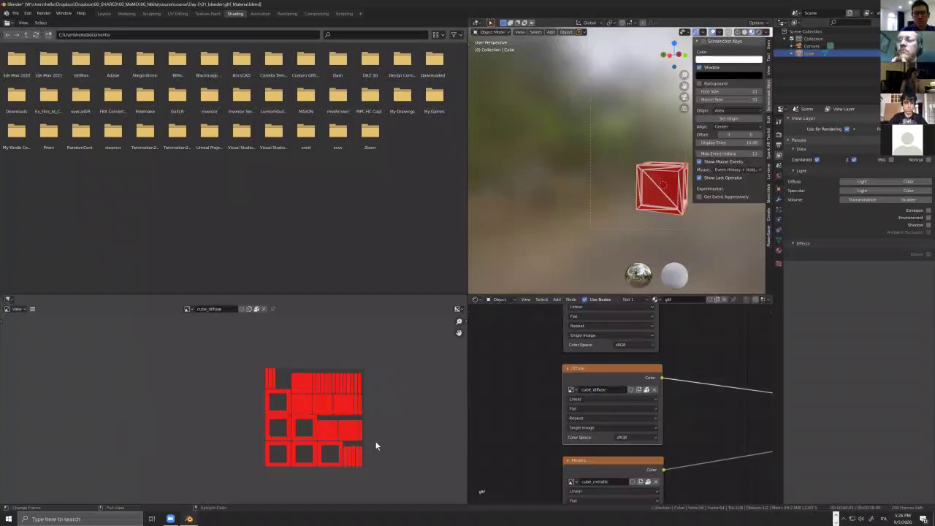
{"action": "scroll", "coordinate": [373, 442], "scroll_direction": "up", "scroll_amount": 4}
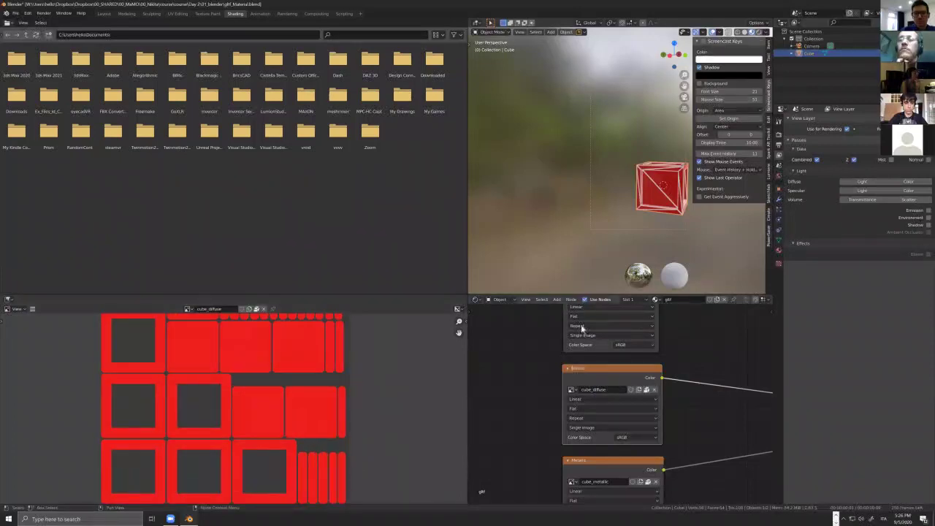
- Inspect the cube_metallic and cube_roughness textures in the image editor by selecting their image nodes
{"action": "scroll", "coordinate": [549, 360], "scroll_direction": "down", "scroll_amount": 2}
{"action": "left_click", "coordinate": [597, 375]}
{"action": "scroll", "coordinate": [603, 395], "scroll_direction": "down", "scroll_amount": 3, "text": "shift"}
{"action": "left_click", "coordinate": [608, 387]}
{"action": "scroll", "coordinate": [629, 438], "scroll_direction": "down", "scroll_amount": 3, "text": "shift"}
{"action": "left_click", "coordinate": [608, 394]}
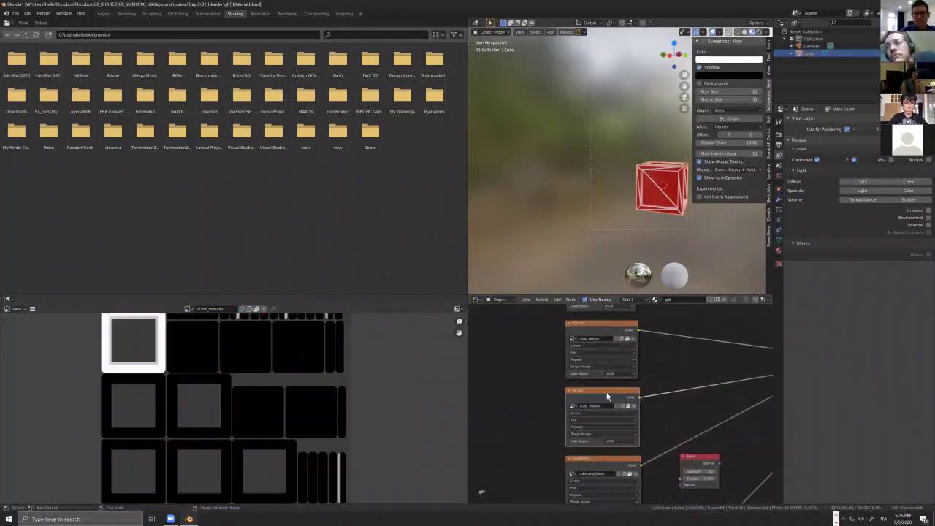
{"action": "scroll", "coordinate": [605, 409], "scroll_direction": "down", "scroll_amount": 2, "text": "shift"}
{"action": "left_click", "coordinate": [602, 430]}
{"action": "scroll", "coordinate": [375, 434], "scroll_direction": "down", "scroll_amount": 4}
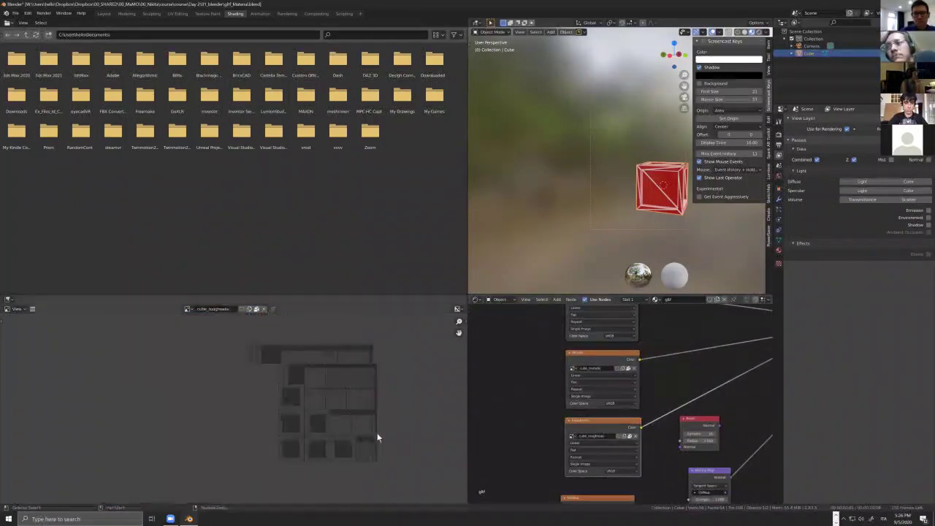
{"action": "scroll", "coordinate": [372, 434], "scroll_direction": "up", "scroll_amount": 2}
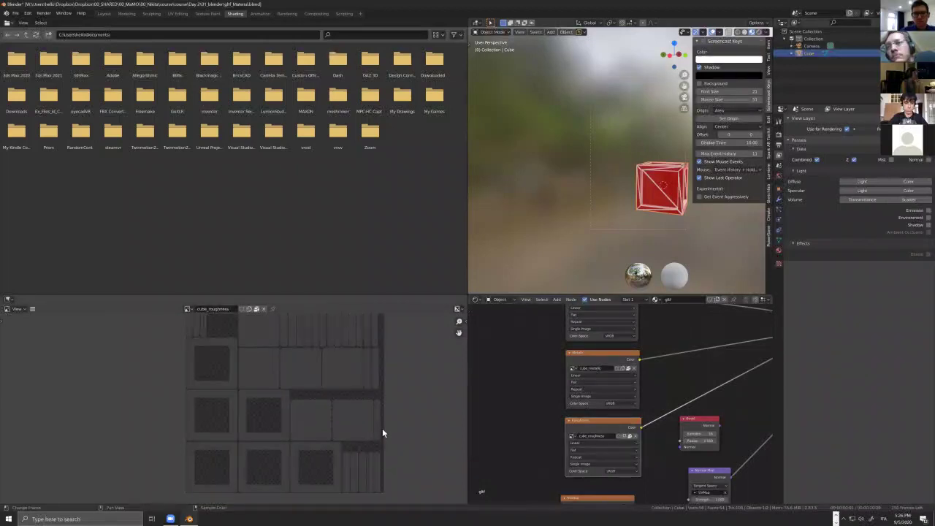
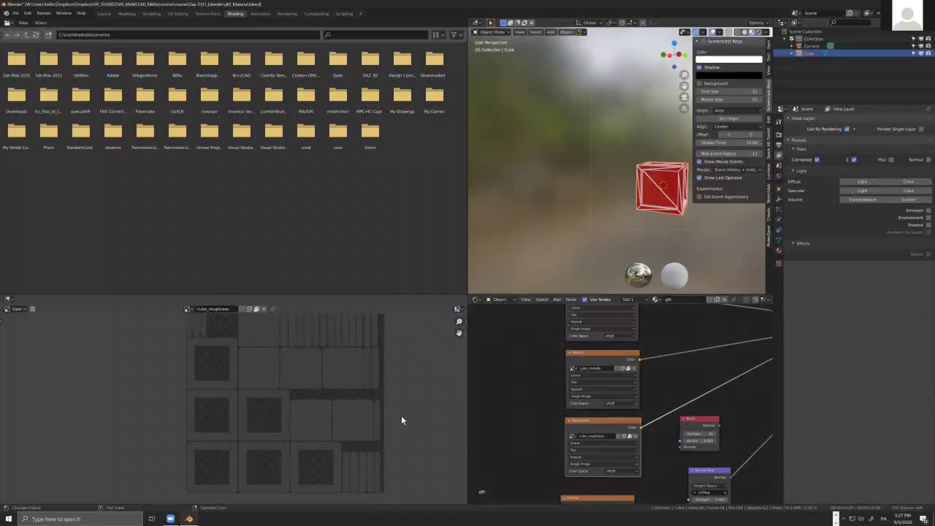
{"action": "scroll", "coordinate": [402, 418], "scroll_direction": "down", "scroll_amount": 1}
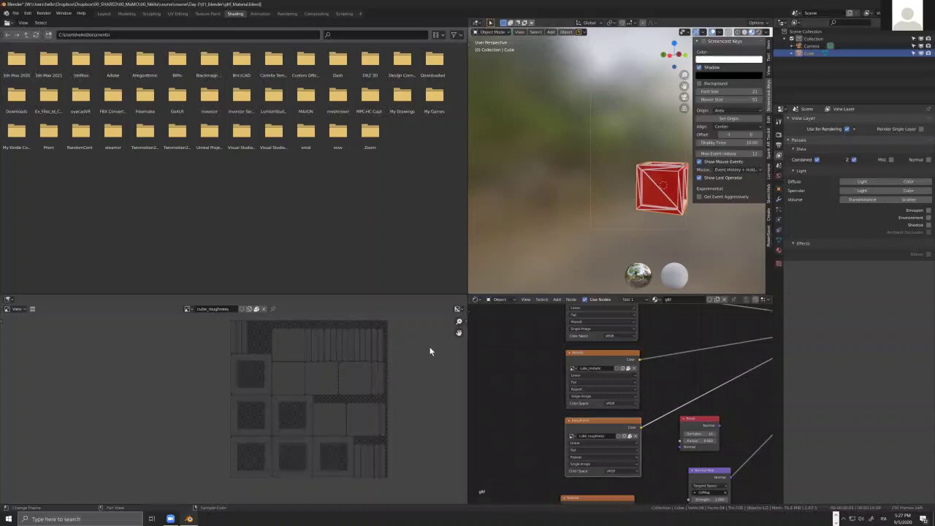
- Switch to the Layout workspace and view the cube from an angle above
{"action": "left_click", "coordinate": [102, 13]}
{"action": "middle_click_drag", "start_coordinate": [618, 329], "coordinate": [520, 213]}
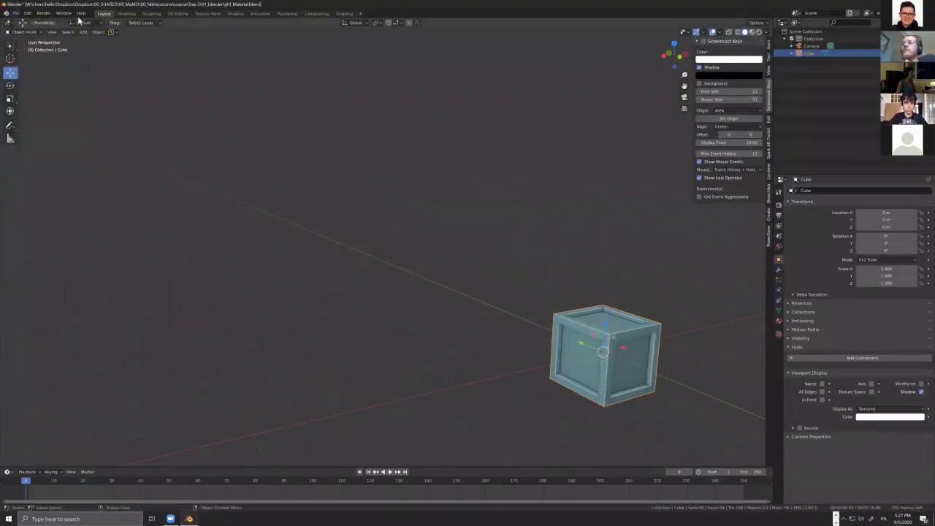
- Start a new General file in place of the current glTF material scene
{"action": "left_click", "coordinate": [14, 13]}
{"action": "mouse_move", "coordinate": [36, 24]}
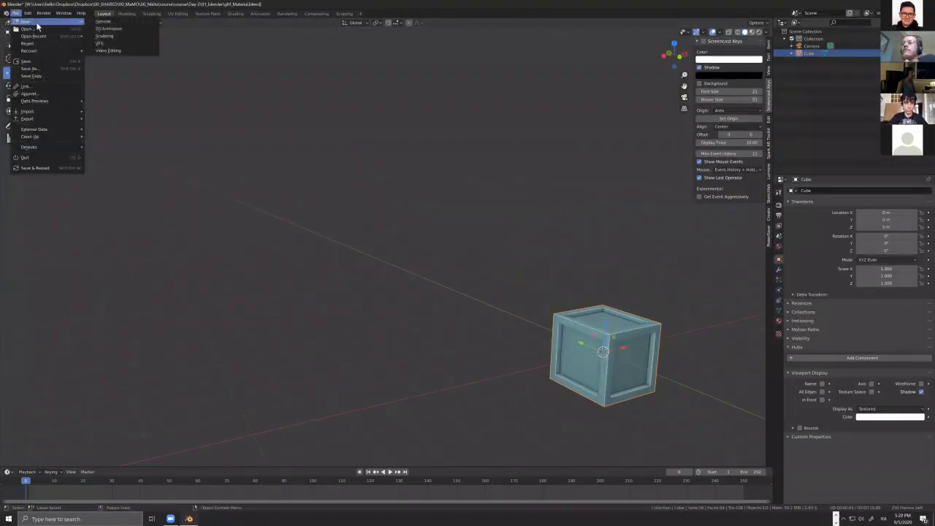
{"action": "left_click", "coordinate": [103, 23]}
{"action": "left_click", "coordinate": [481, 274]}
- Raise the default cube about 2.5 m along Z and clear its location back to the origin
{"action": "middle_click_drag", "start_coordinate": [426, 296], "coordinate": [434, 241]}
{"action": "left_click", "coordinate": [435, 241]}
{"action": "key", "text": "g"}
{"action": "key", "text": "z"}
{"action": "left_click", "coordinate": [433, 254]}
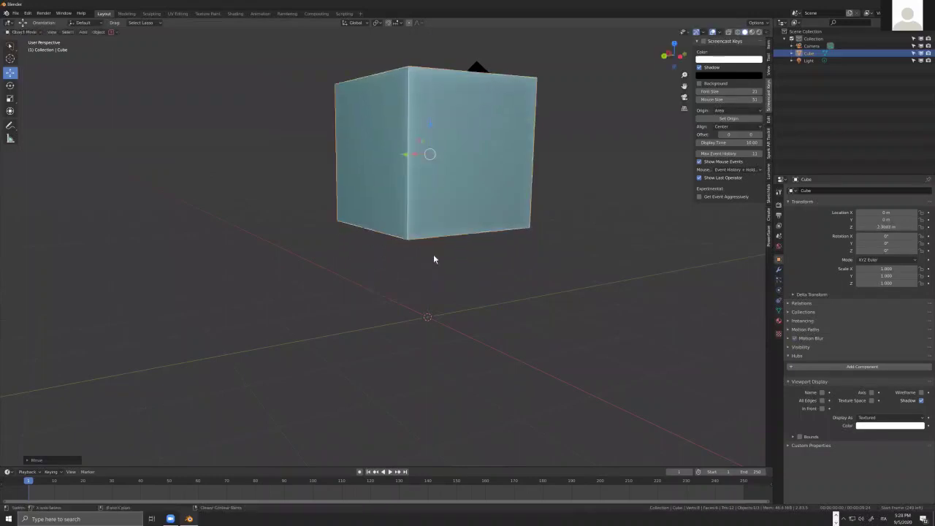
{"action": "middle_click_drag", "start_coordinate": [437, 282], "coordinate": [442, 283]}
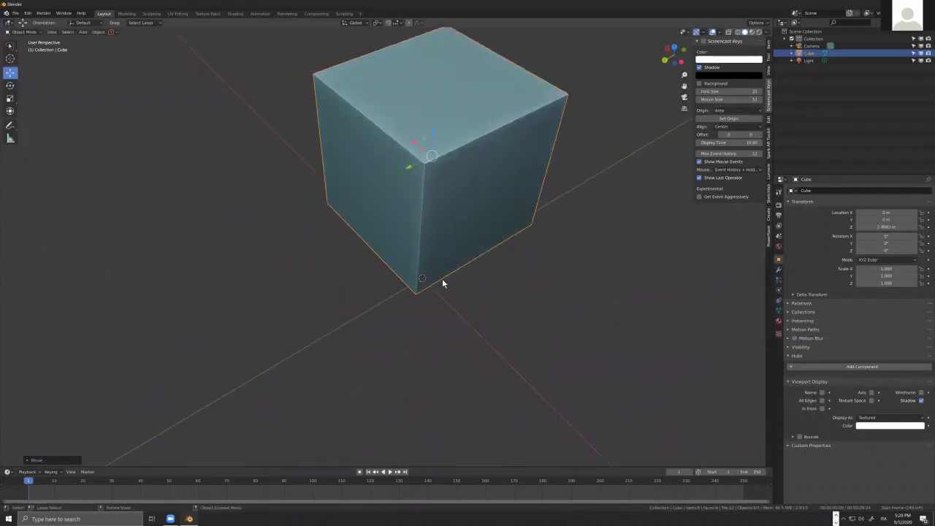
{"action": "scroll", "coordinate": [442, 278], "scroll_direction": "down", "scroll_amount": 5}
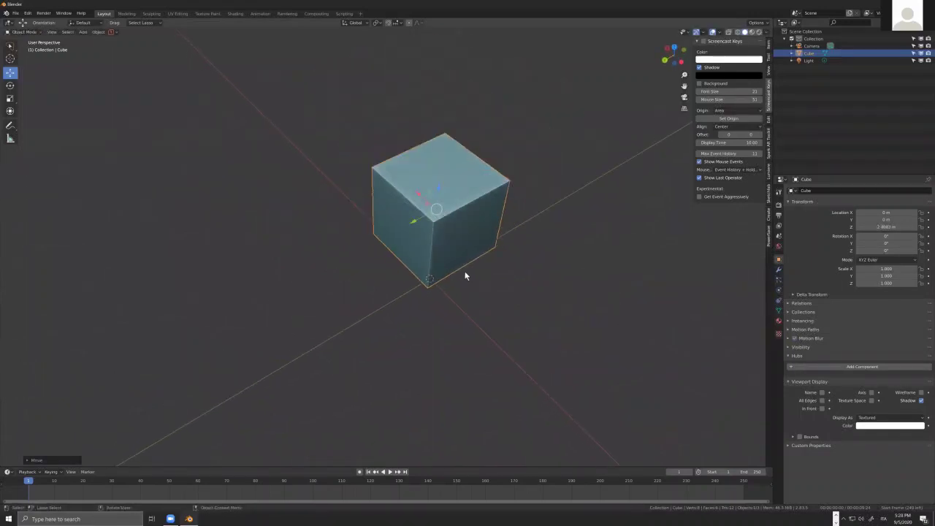
{"action": "key", "text": "KP_8"}
{"action": "key", "text": "KP_8"}
{"action": "key", "text": "KP_8"}
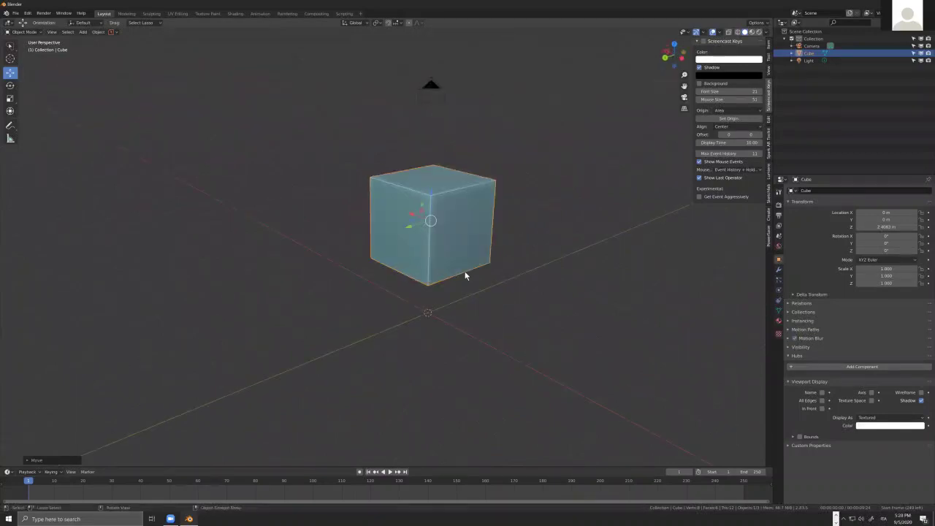
{"action": "key", "text": "alt+g"}
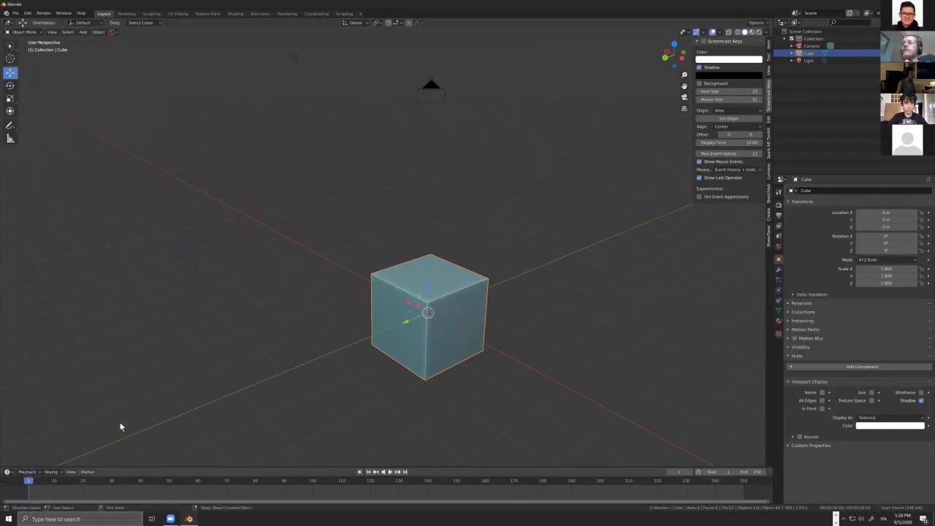
- Enable the Screencast Keys display and insert a Location keyframe for the cube at frame 1
{"action": "middle_click_drag", "start_coordinate": [439, 321], "coordinate": [563, 271]}
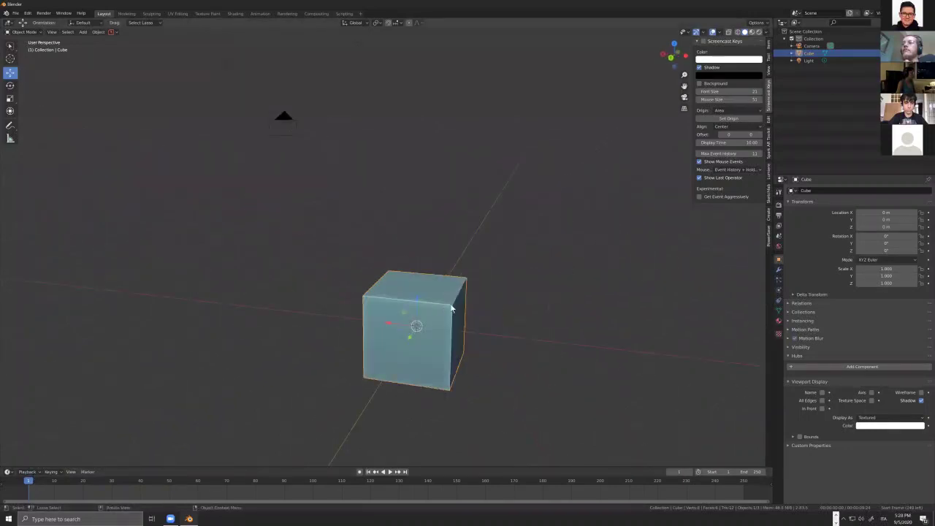
{"action": "middle_click_drag", "start_coordinate": [434, 314], "coordinate": [508, 345]}
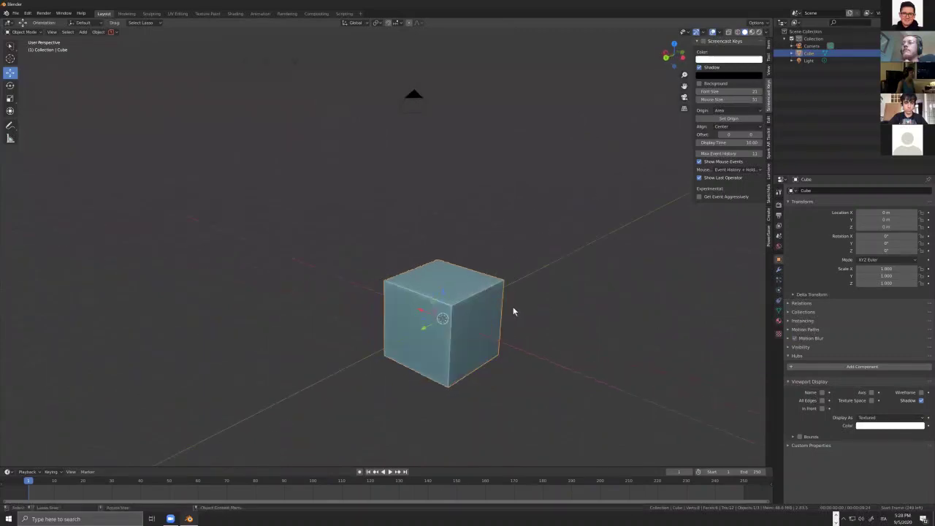
{"action": "key", "text": "i"}
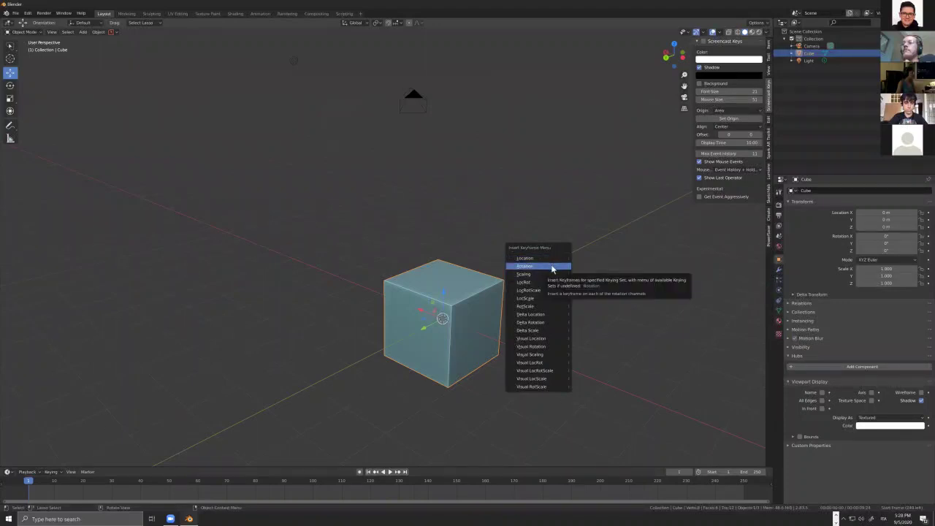
{"action": "left_click", "coordinate": [704, 41]}
{"action": "key", "text": "i"}
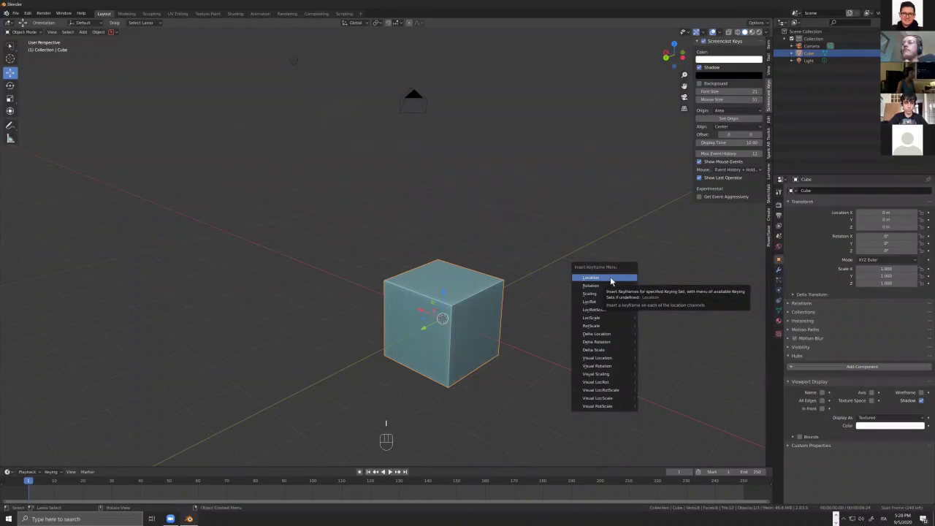
{"action": "left_click", "coordinate": [611, 281]}
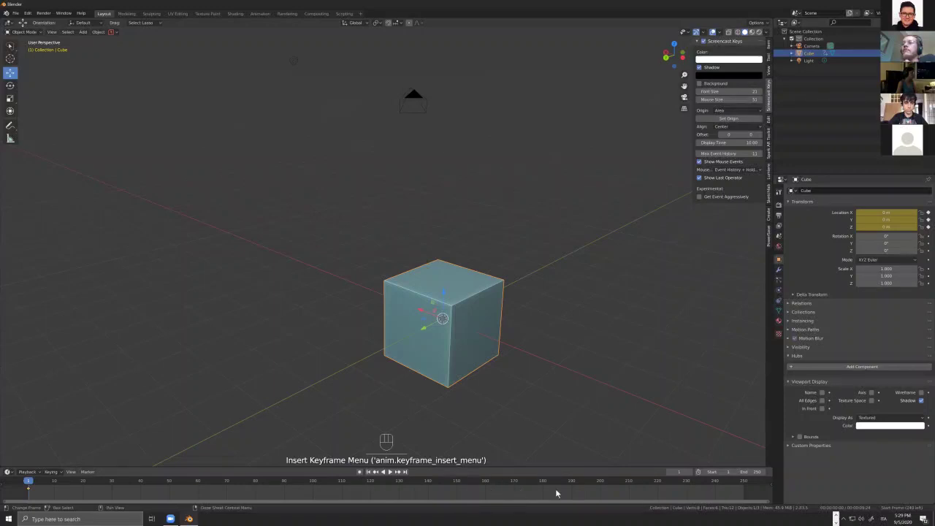
- Show the scene's output properties and inspect the available frame rate choices
{"action": "middle_click_drag", "start_coordinate": [549, 417], "coordinate": [560, 416]}
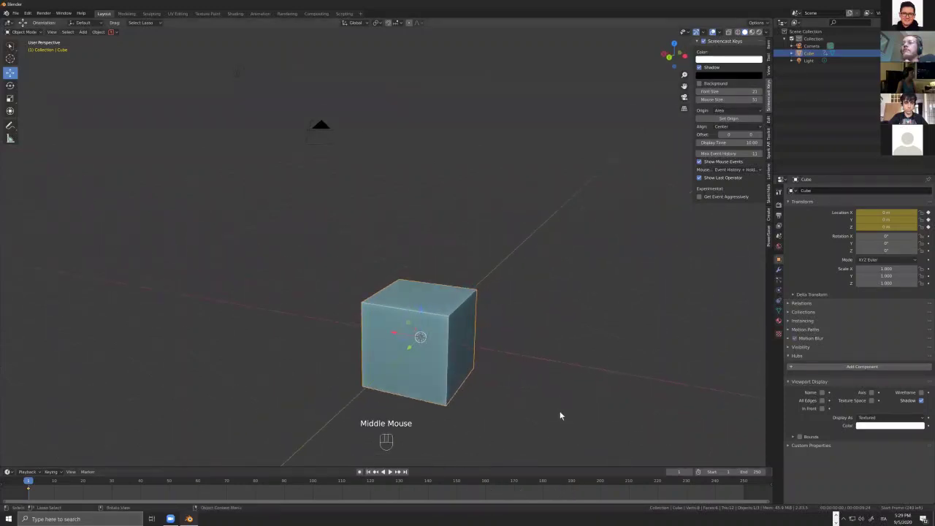
{"action": "middle_click_drag", "start_coordinate": [344, 384], "coordinate": [549, 426]}
{"action": "middle_click_drag", "start_coordinate": [540, 357], "coordinate": [529, 330], "text": "shift"}
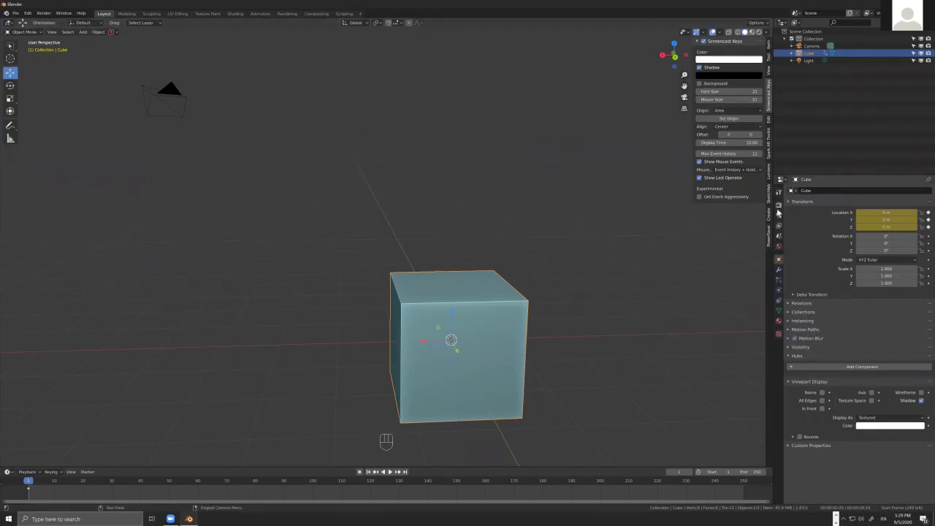
{"action": "left_click", "coordinate": [778, 216]}
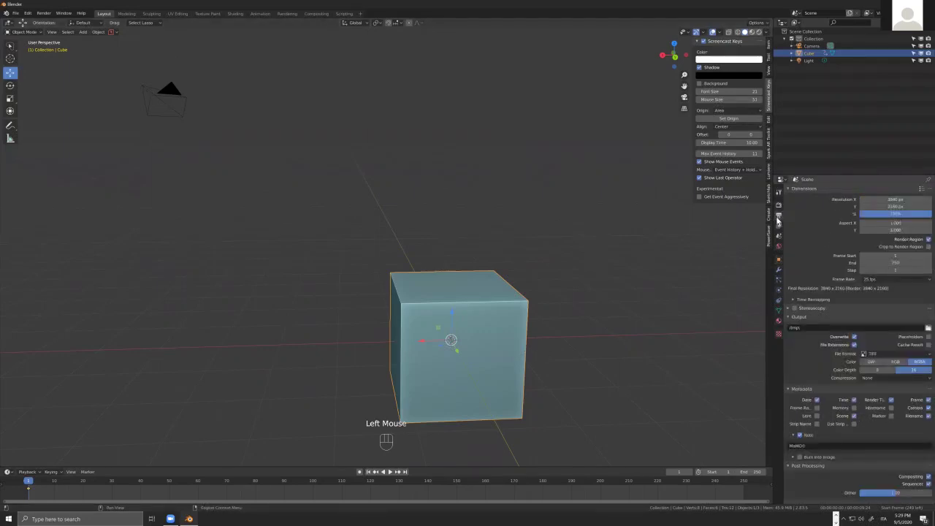
{"action": "left_click", "coordinate": [893, 281]}
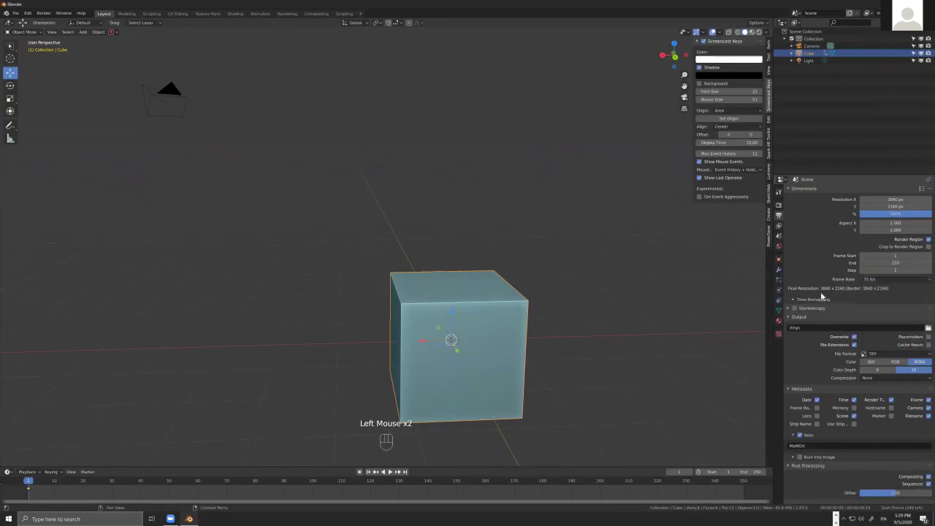
{"action": "middle_click_drag", "start_coordinate": [781, 327], "coordinate": [727, 322]}
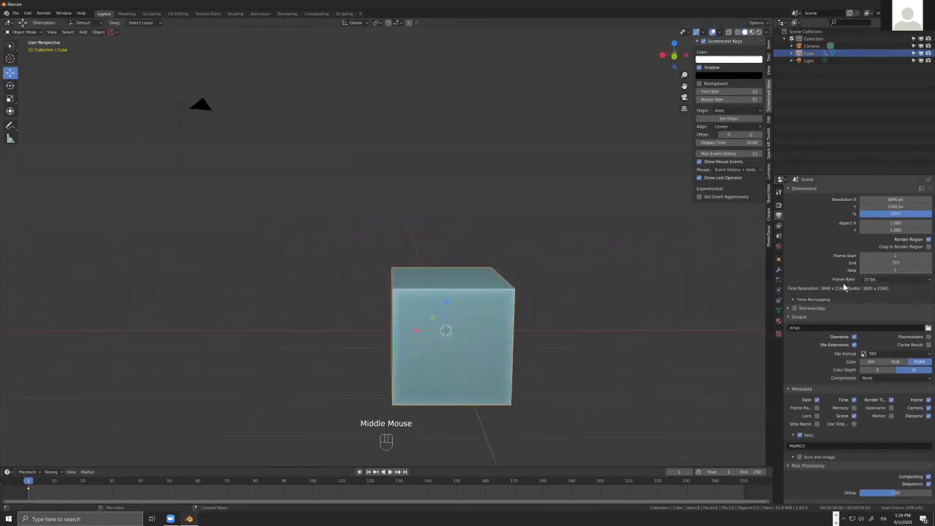
{"action": "left_click", "coordinate": [881, 282]}
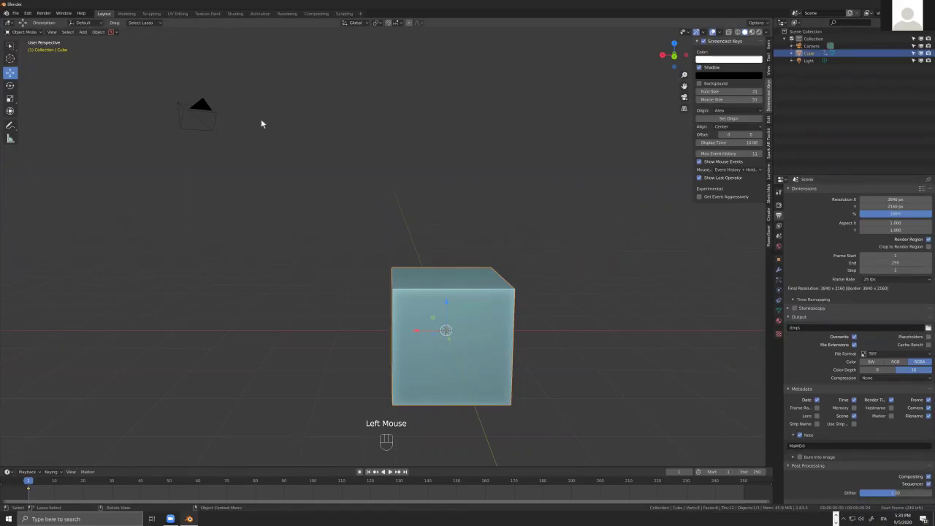
- Scrub through the timeline and place the playhead at frame 20
{"action": "left_click", "coordinate": [48, 14]}
{"action": "scroll", "coordinate": [512, 352], "scroll_direction": "down", "scroll_amount": 1}
{"action": "middle_click_drag", "start_coordinate": [512, 351], "coordinate": [517, 339]}
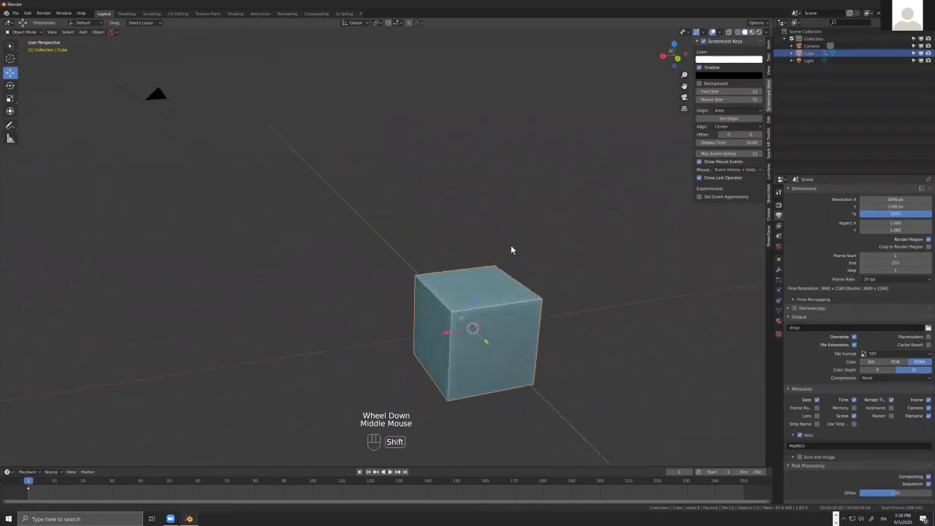
{"action": "middle_click_drag", "start_coordinate": [511, 250], "coordinate": [487, 296], "text": "shift"}
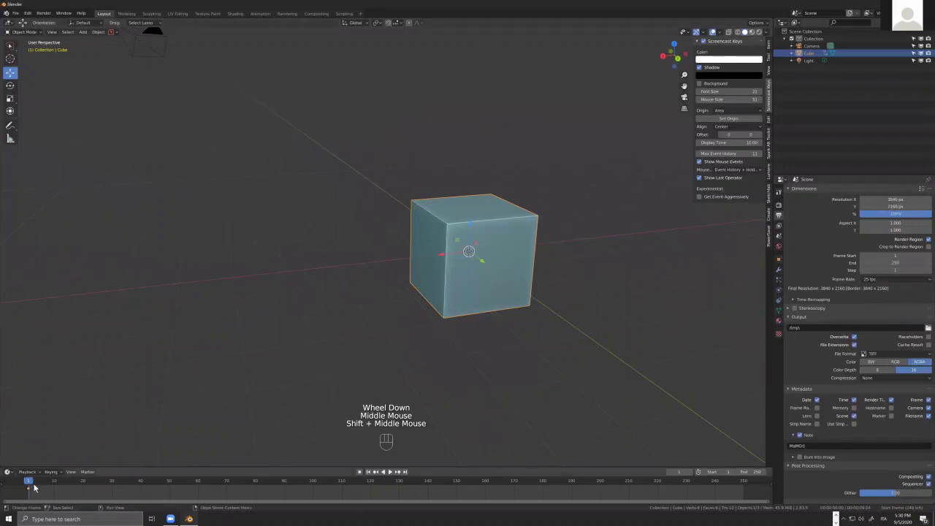
{"action": "mouse_move", "coordinate": [32, 486]}
{"action": "left_mouse_down"}
{"action": "mouse_move", "coordinate": [45, 484]}
{"action": "mouse_move", "coordinate": [28, 483]}
{"action": "left_mouse_up"}
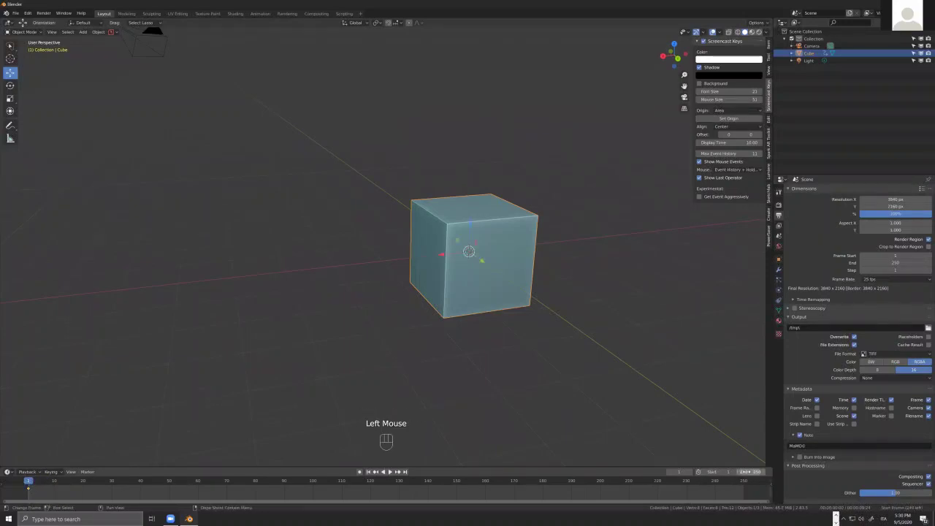
{"action": "left_click", "coordinate": [669, 471]}
{"action": "left_click_drag", "start_coordinate": [30, 481], "coordinate": [284, 486]}
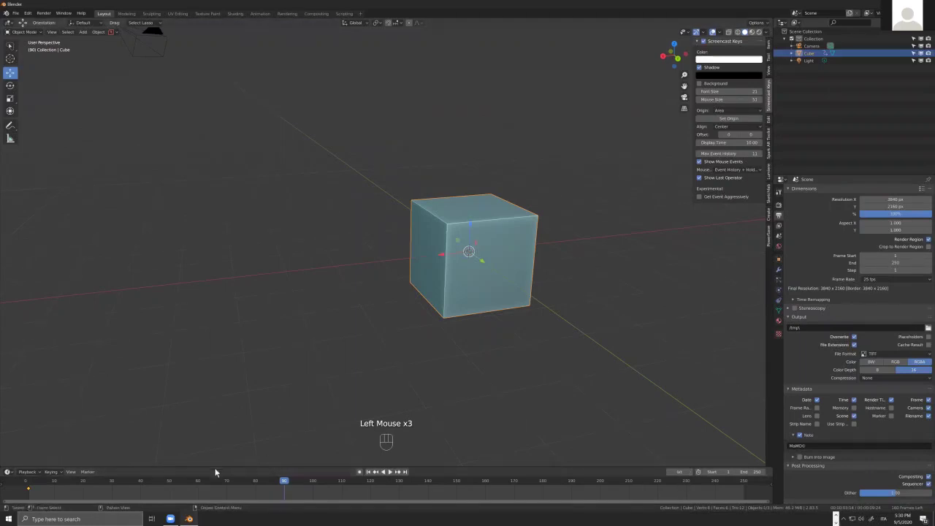
{"action": "left_click_drag", "start_coordinate": [132, 484], "coordinate": [83, 484]}
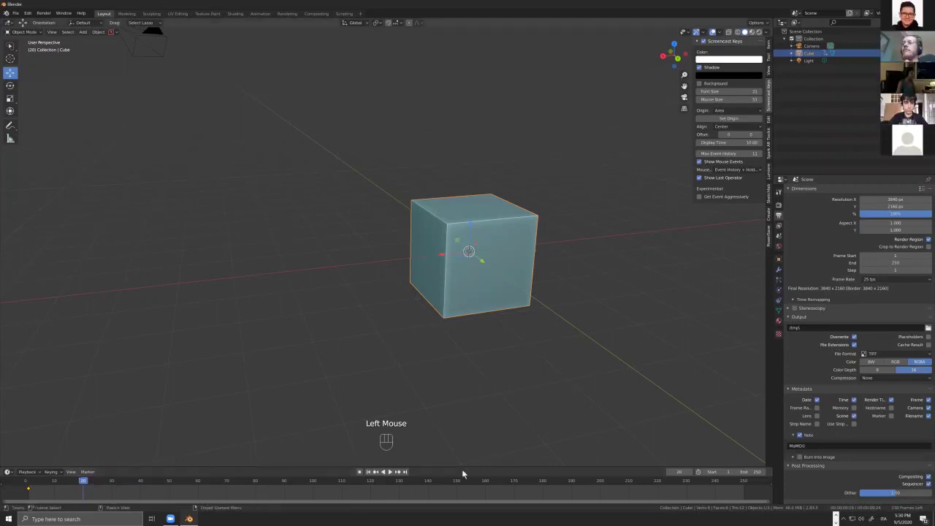
{"action": "right_click", "coordinate": [626, 281]}
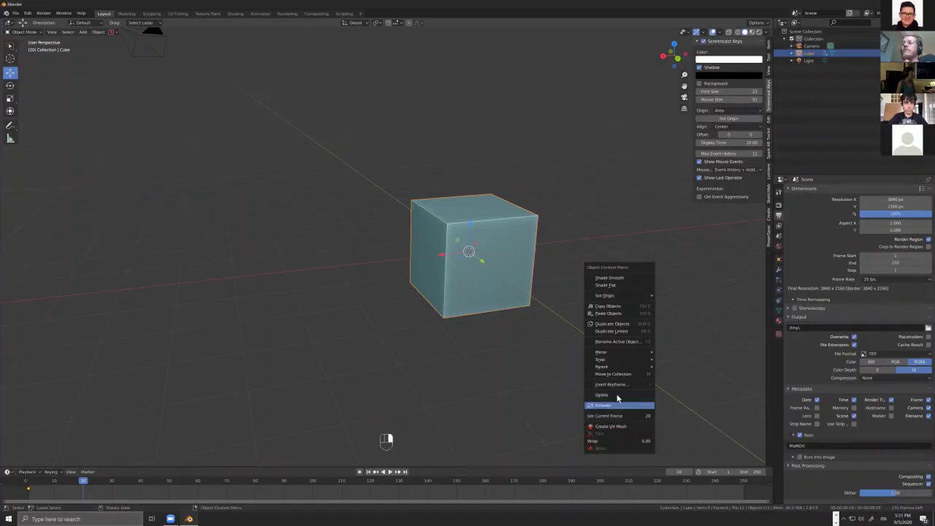
{"action": "right_click", "coordinate": [592, 264]}
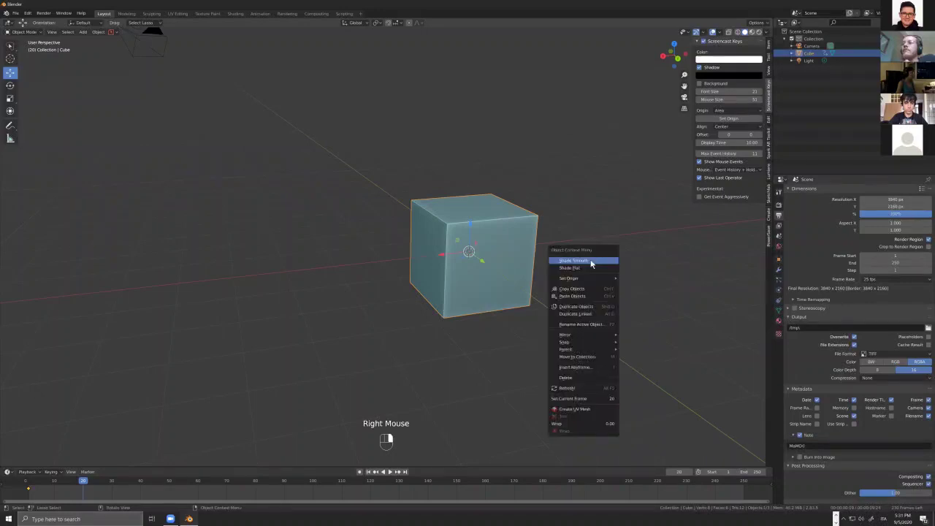
{"action": "left_click", "coordinate": [592, 399]}
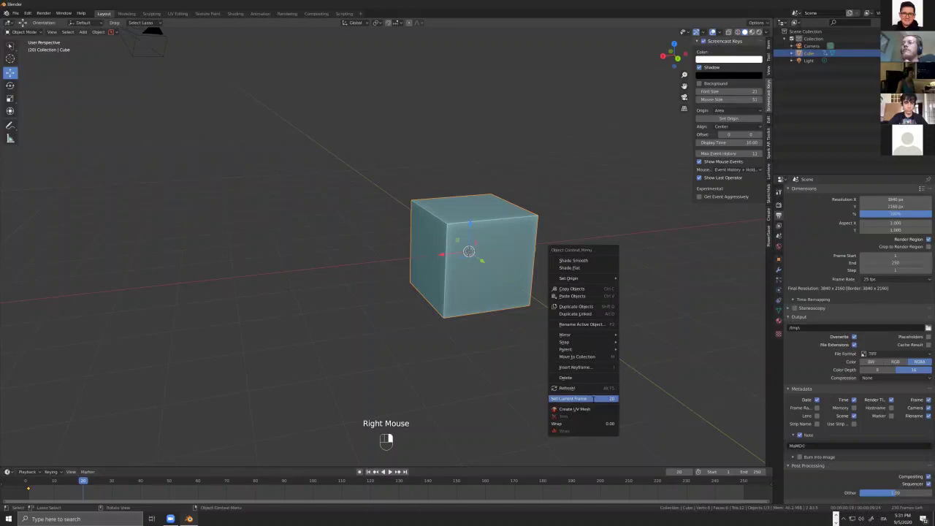
{"action": "right_click", "coordinate": [599, 382]}
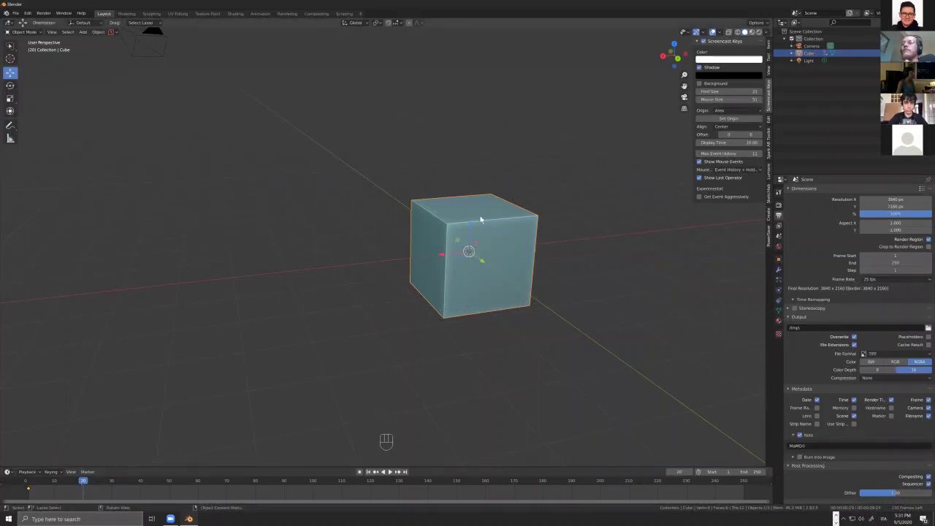
- Raise the cube along Z well above the origin and insert a Location keyframe at frame 20
{"action": "left_click_drag", "start_coordinate": [471, 225], "coordinate": [504, 47]}
{"action": "scroll", "coordinate": [506, 168], "scroll_direction": "down", "scroll_amount": 2}
{"action": "middle_click_drag", "start_coordinate": [507, 182], "coordinate": [565, 159]}
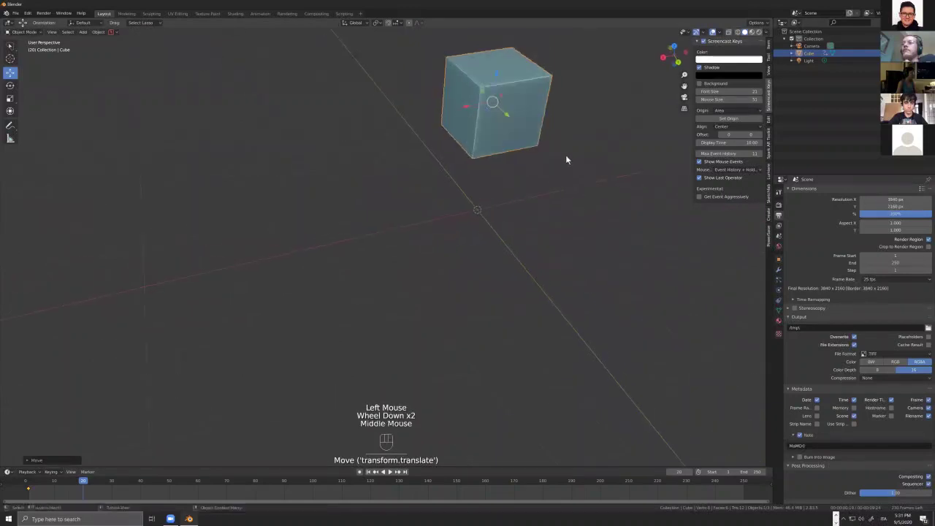
{"action": "key", "text": "i"}
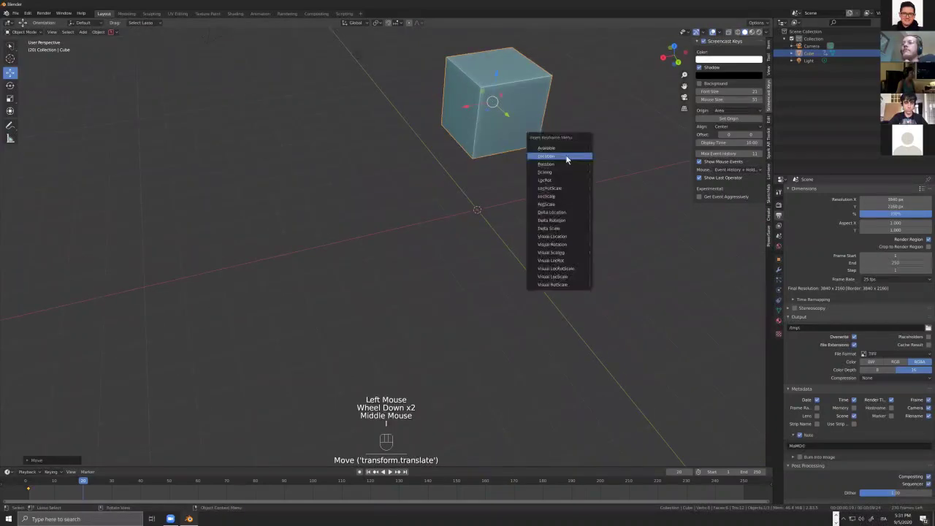
{"action": "left_click", "coordinate": [567, 157]}
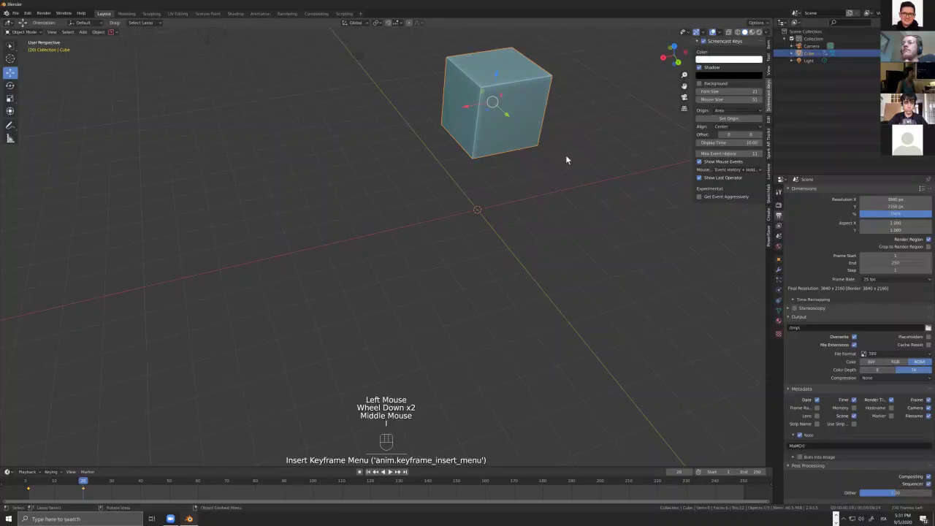
- Return to frame 1 and play the cube's upward movement, stopping playback once it has finished
{"action": "middle_click_drag", "start_coordinate": [560, 166], "coordinate": [559, 151]}
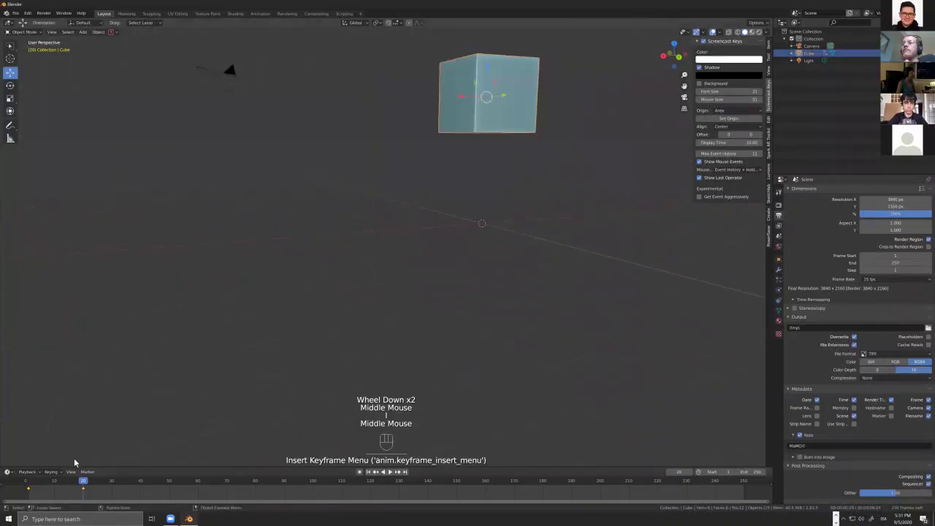
{"action": "left_click_drag", "start_coordinate": [80, 483], "coordinate": [29, 480]}
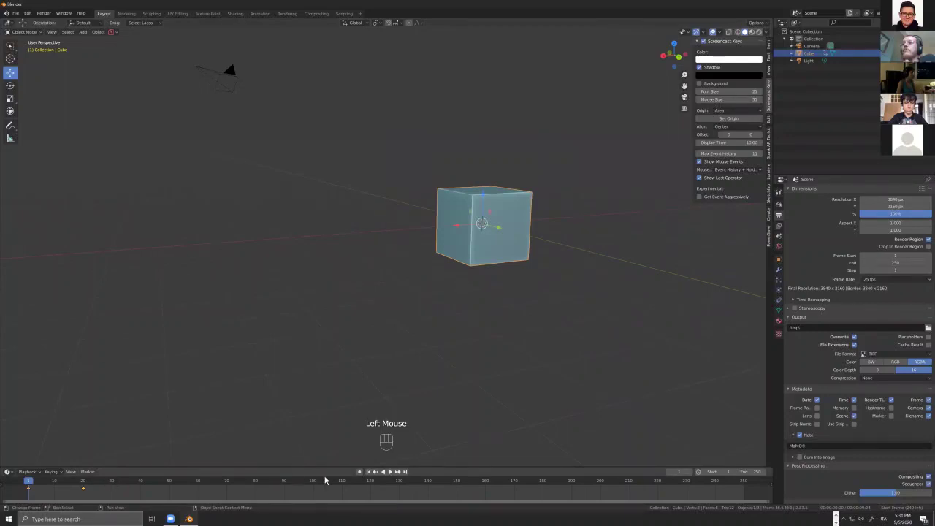
{"action": "left_click", "coordinate": [390, 472]}
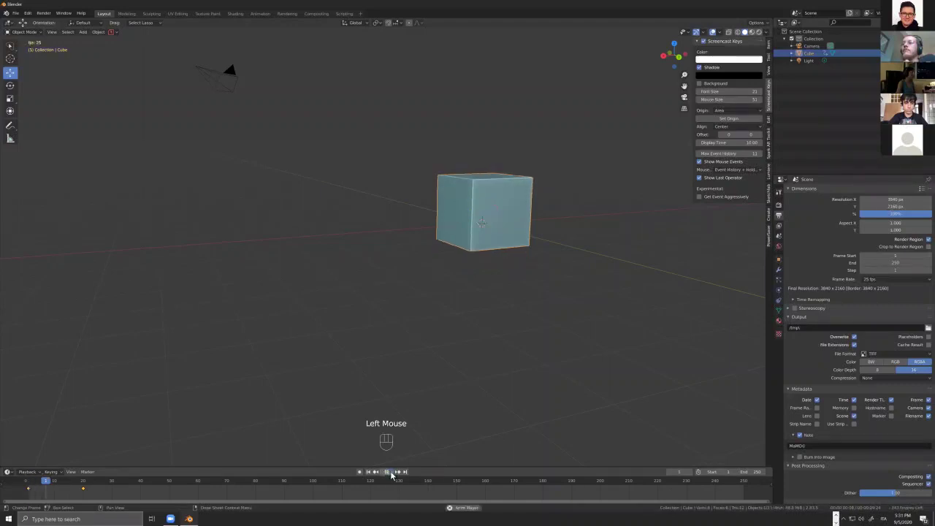
{"action": "left_click", "coordinate": [392, 472]}
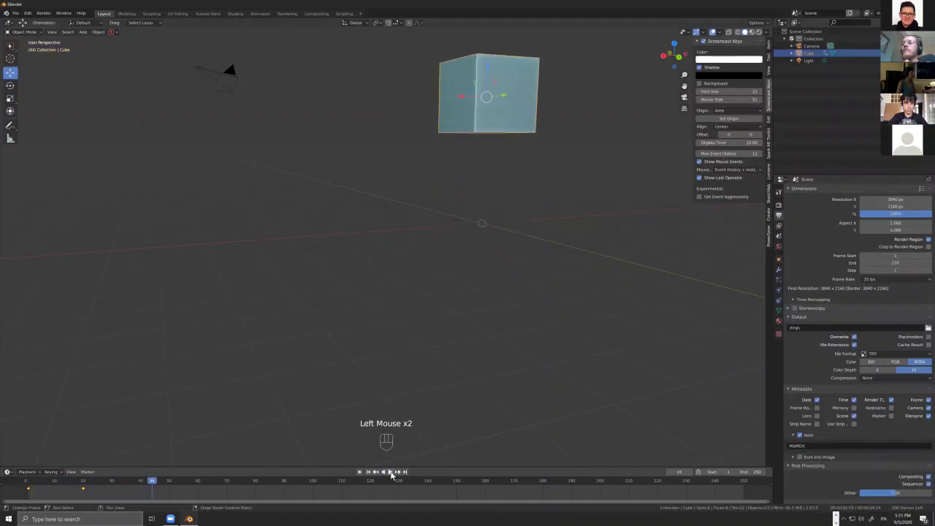
- Slow the cube's movement by shifting its second Location keyframe to frame 120
{"action": "left_click", "coordinate": [84, 486]}
{"action": "left_click", "coordinate": [82, 489]}
{"action": "left_click_drag", "start_coordinate": [80, 488], "coordinate": [369, 499]}
{"action": "left_click", "coordinate": [90, 495]}
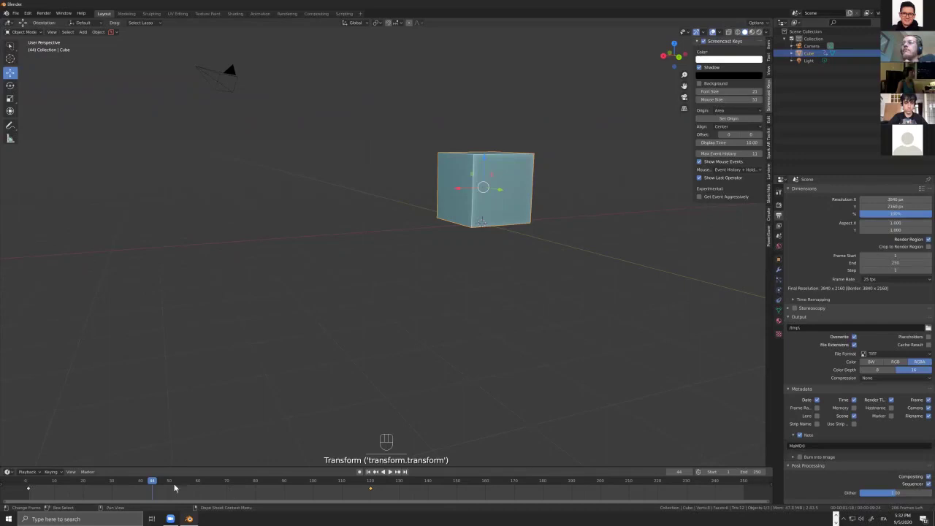
- Speed up the cube's movement by shifting its second Location keyframe to frame 10
{"action": "left_click", "coordinate": [47, 484]}
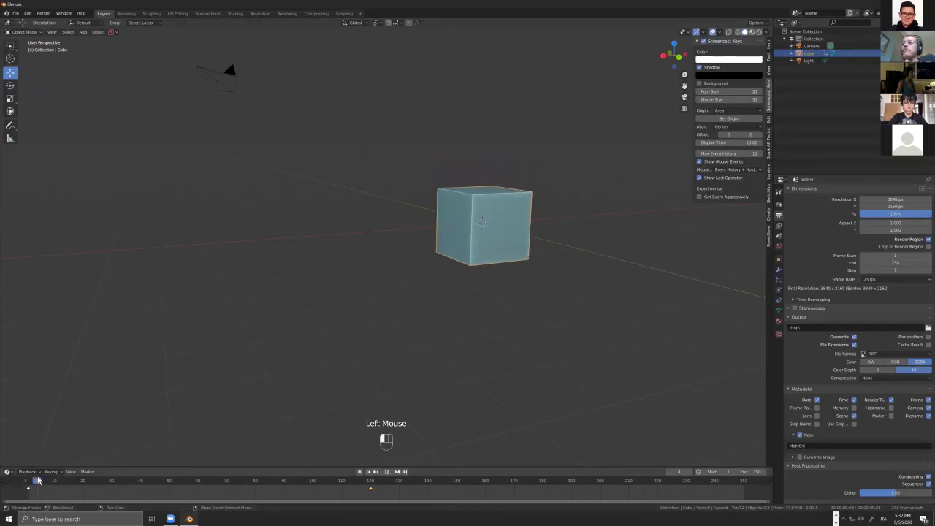
{"action": "left_click_drag", "start_coordinate": [140, 479], "coordinate": [56, 494]}
{"action": "left_click", "coordinate": [361, 490]}
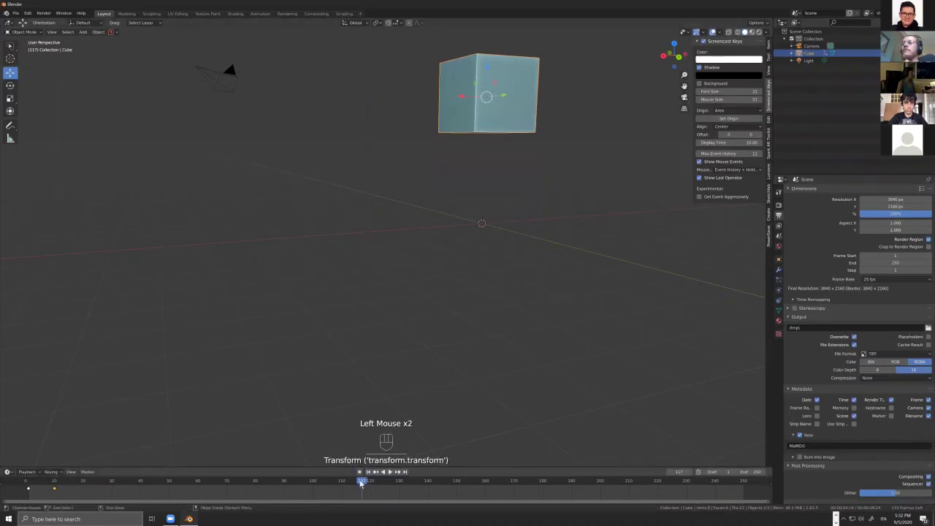
- Return to frame 1 and play the sped-up cube movement, ending playback back at the start frame
{"action": "left_click", "coordinate": [28, 483]}
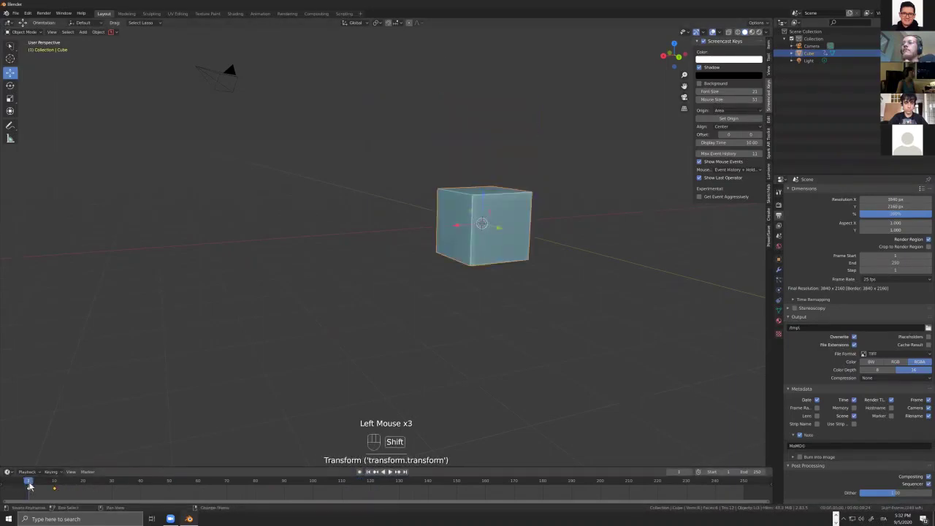
{"action": "key", "text": "shift+space"}
{"action": "key", "text": "shift+n"}
{"action": "key", "text": "Escape"}
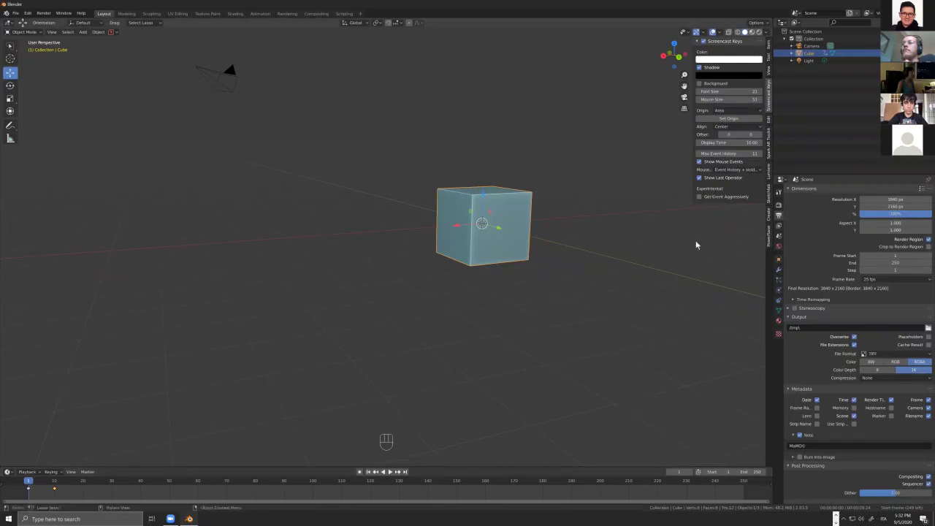
- Display the cube's object transform properties and scrub to frame 10 to examine its keyed Location values
{"action": "left_click", "coordinate": [496, 261]}
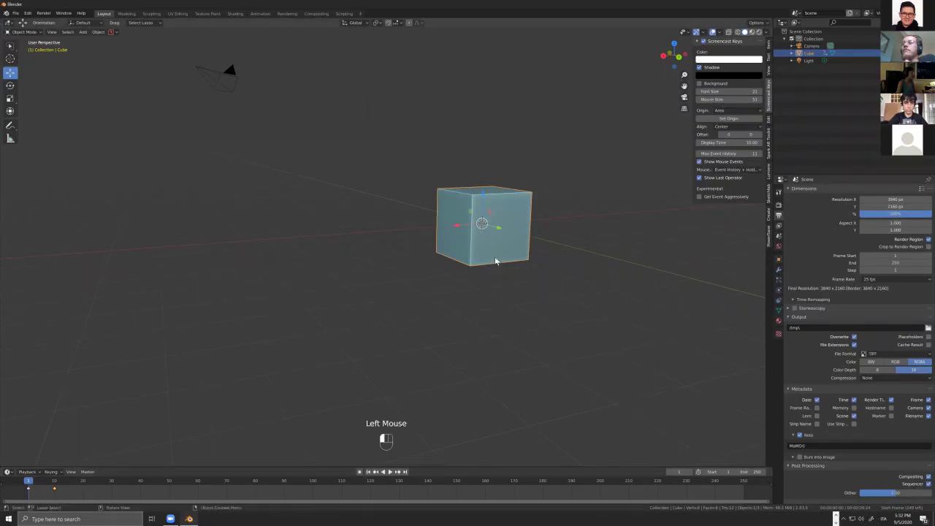
{"action": "left_click", "coordinate": [779, 261]}
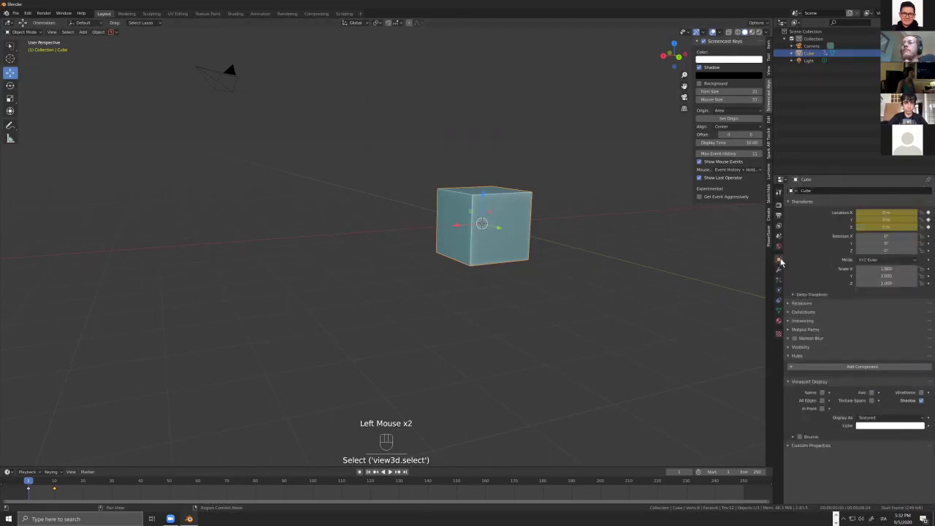
{"action": "left_click", "coordinate": [780, 311]}
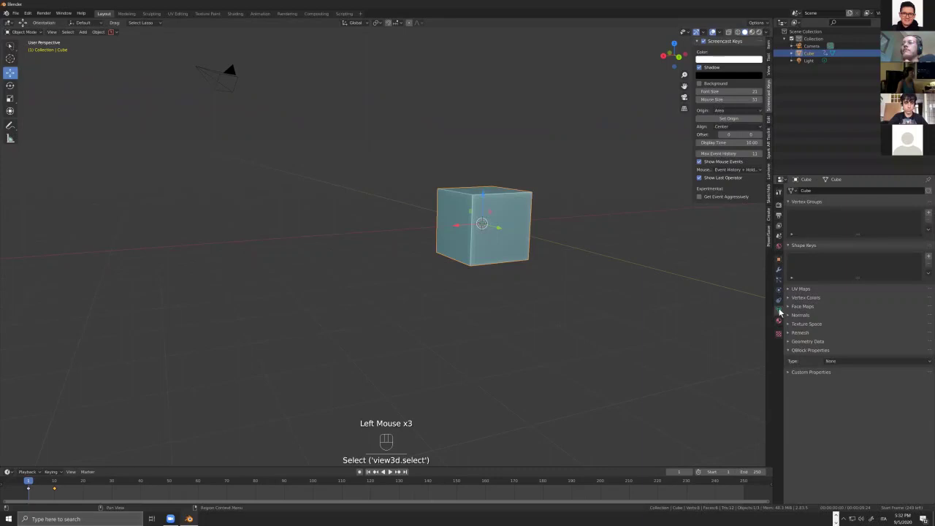
{"action": "left_click", "coordinate": [779, 260]}
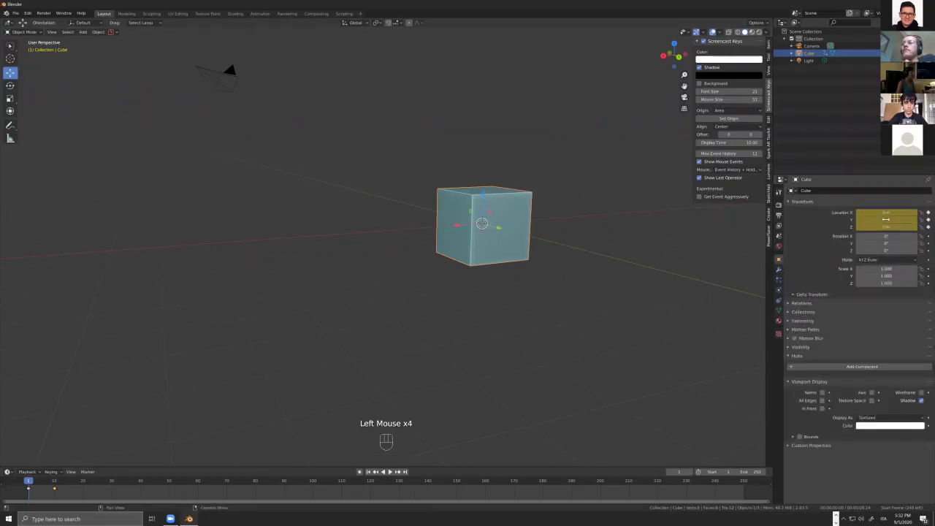
{"action": "left_click", "coordinate": [42, 482]}
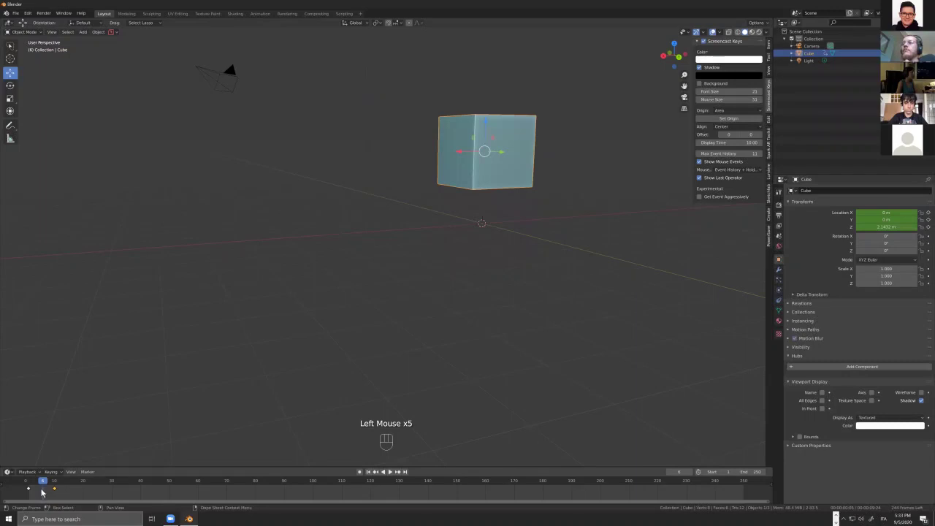
{"action": "left_click_drag", "start_coordinate": [45, 485], "coordinate": [55, 485]}
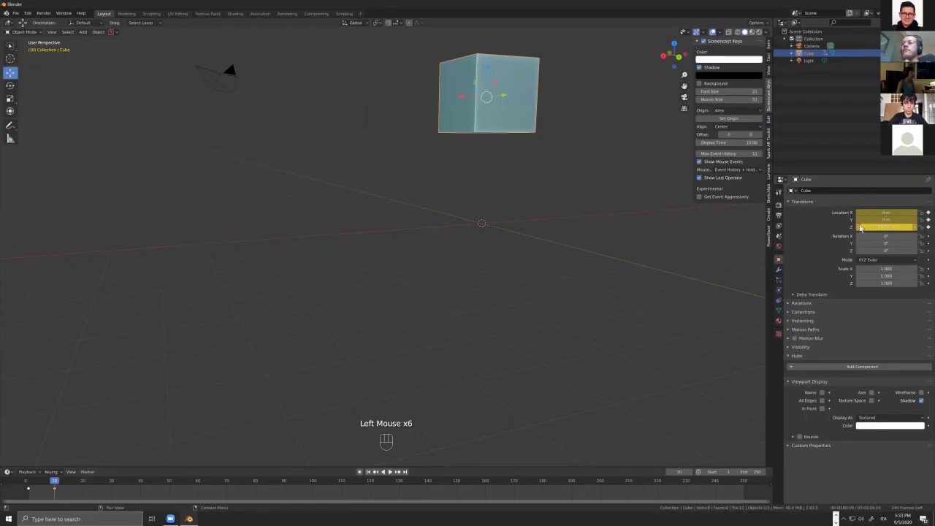
- Raise the cube's Z location at frame 10 without keying it, and scrub the playhead around that frame
{"action": "left_click", "coordinate": [885, 221]}
{"action": "left_click_drag", "start_coordinate": [886, 227], "coordinate": [919, 226]}
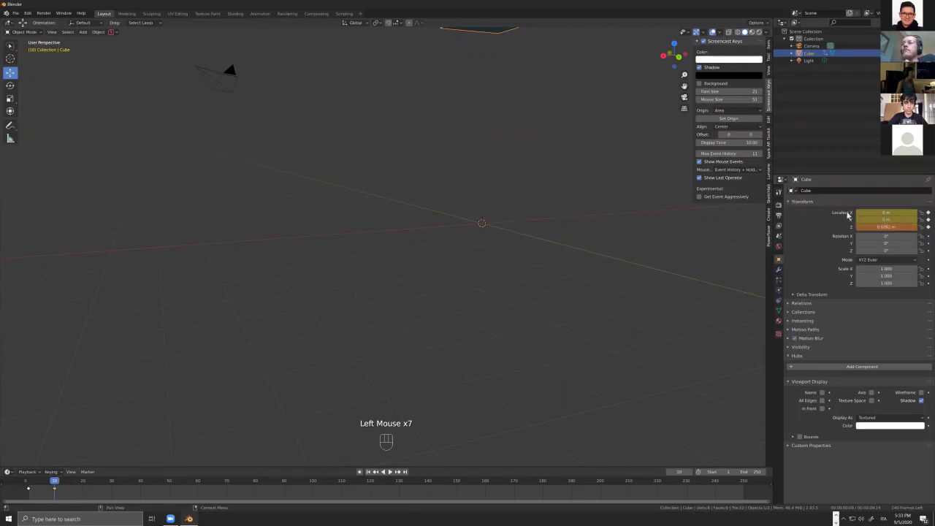
{"action": "scroll", "coordinate": [582, 320], "scroll_direction": "down", "scroll_amount": 3}
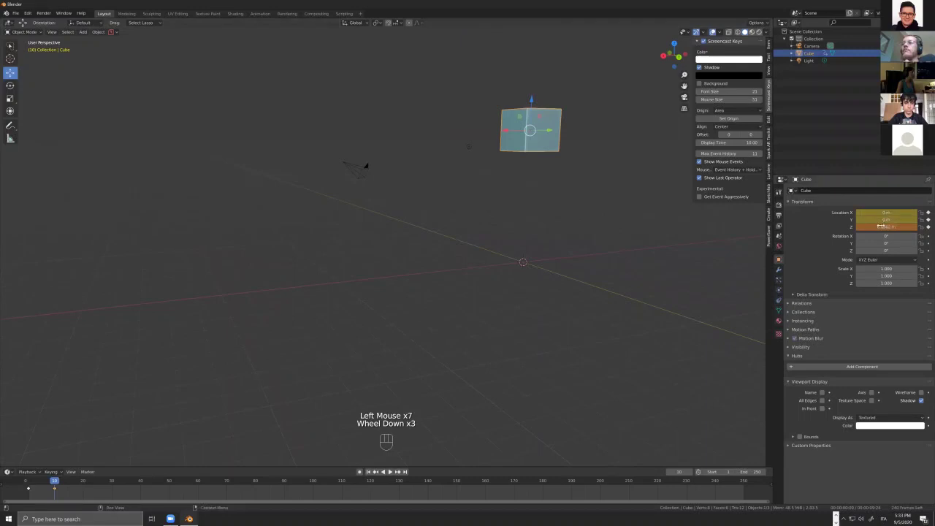
{"action": "left_click", "coordinate": [51, 485]}
{"action": "left_click_drag", "start_coordinate": [49, 485], "coordinate": [54, 486]}
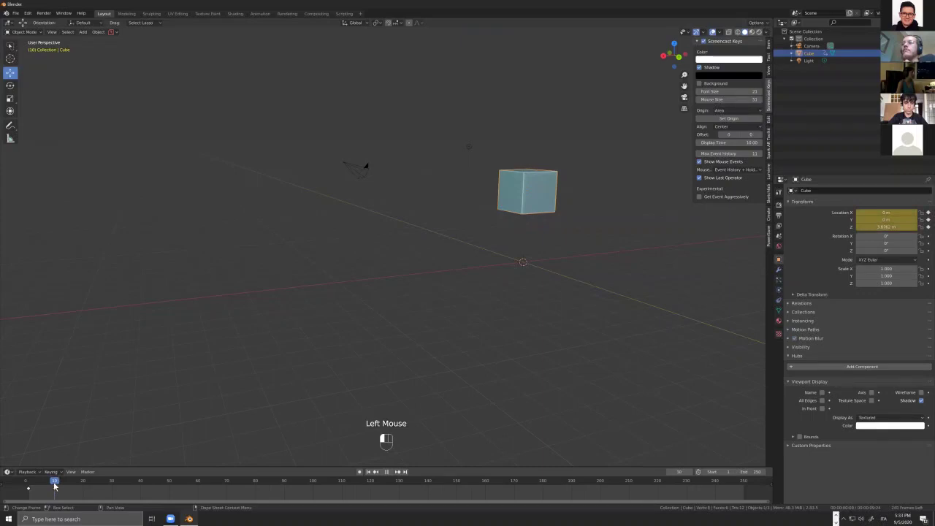
{"action": "left_click_drag", "start_coordinate": [55, 487], "coordinate": [55, 486]}
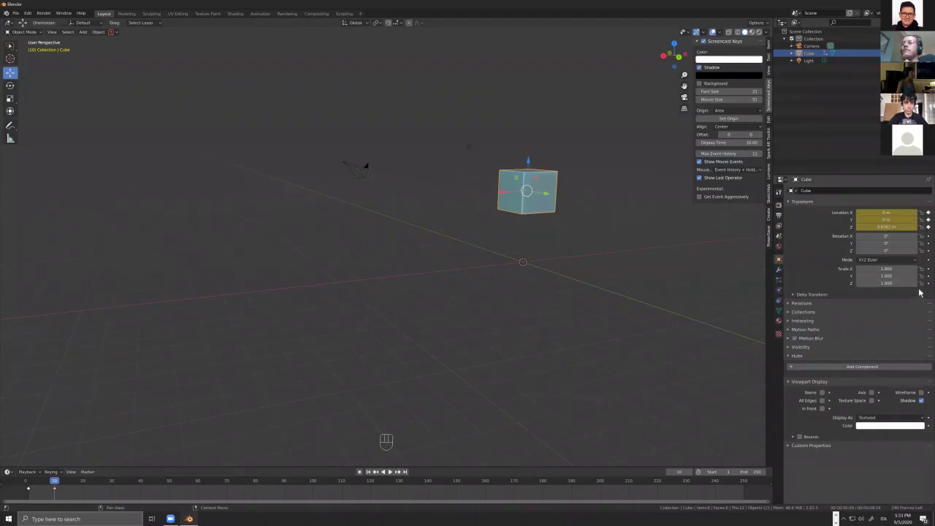
- Insert a keyframe on the cube's X rotation at frame 10 and undo it
{"action": "left_click", "coordinate": [928, 237]}
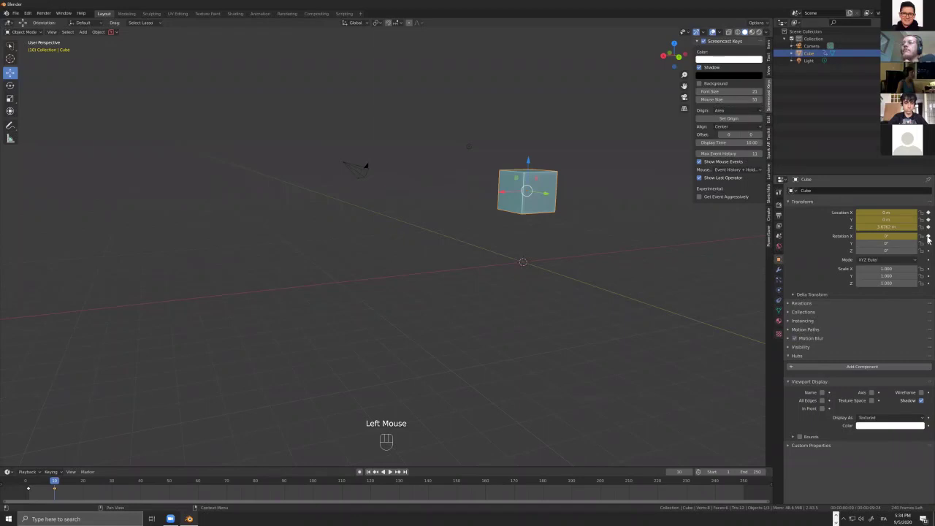
{"action": "key", "text": "ctrl+z"}
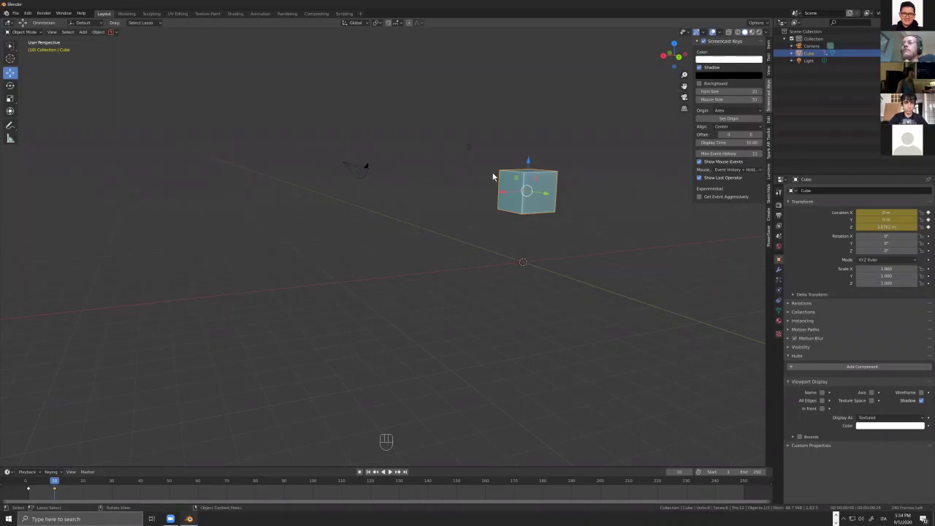
- Activate the Select tool, leaving the cube selected
{"action": "middle_click_drag", "start_coordinate": [565, 186], "coordinate": [555, 192]}
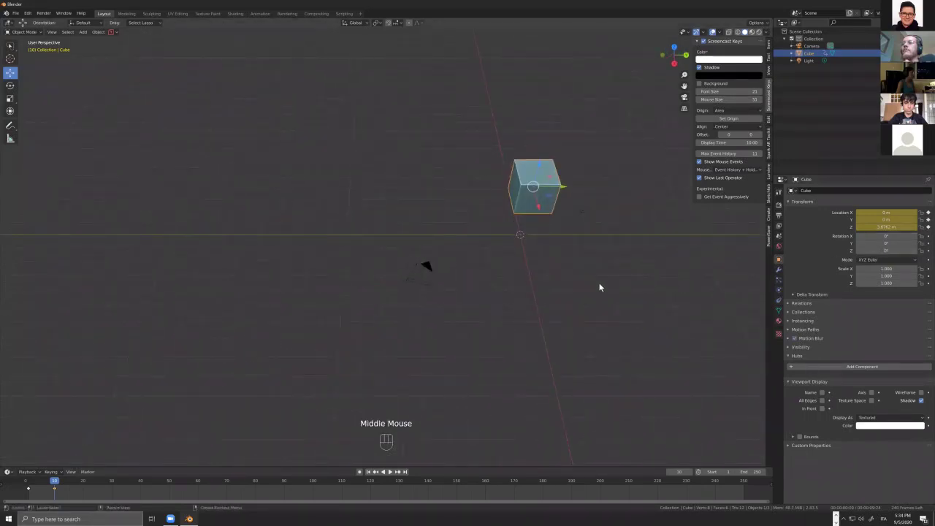
{"action": "middle_click_drag", "start_coordinate": [578, 244], "coordinate": [596, 214]}
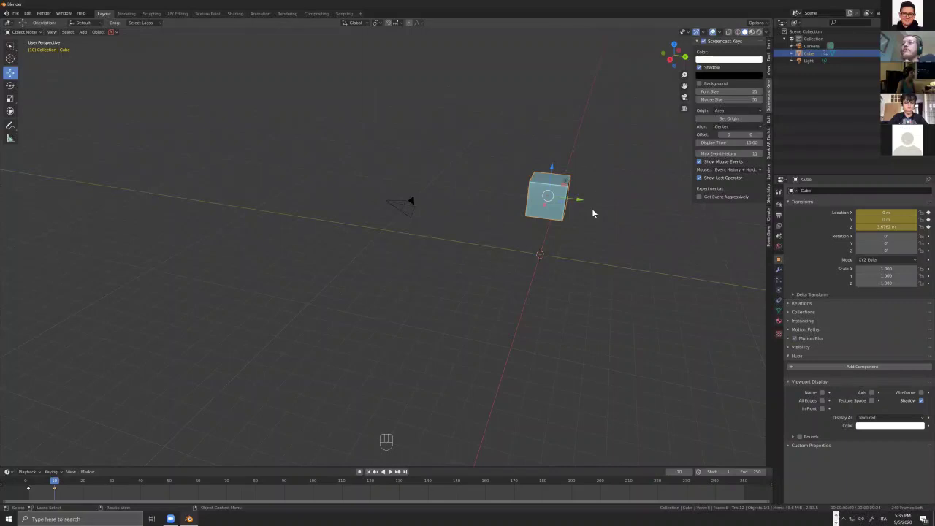
{"action": "key", "text": "w"}
{"action": "left_click", "coordinate": [576, 196]}
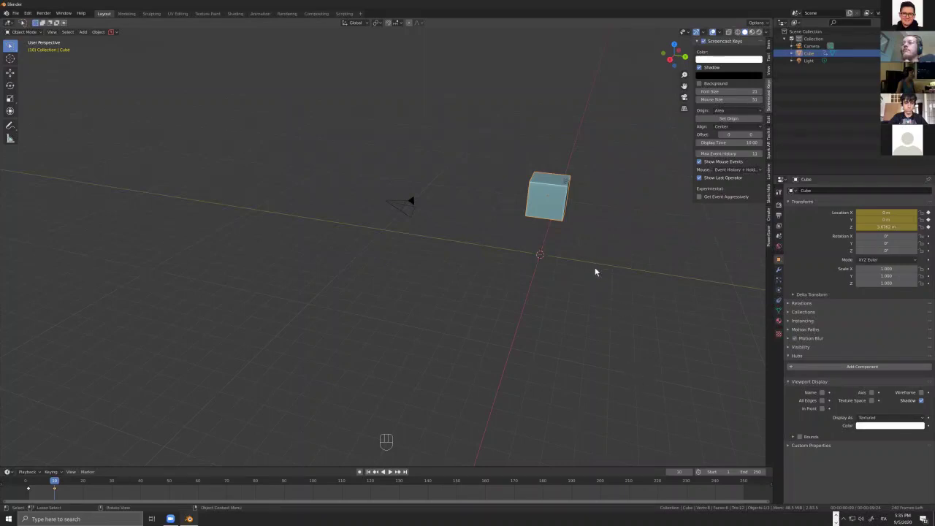
- Search the available commands for Preferences
{"action": "key", "text": "F4"}
{"action": "mouse_move", "coordinate": [596, 271]}
{"action": "key", "text": "F3"}
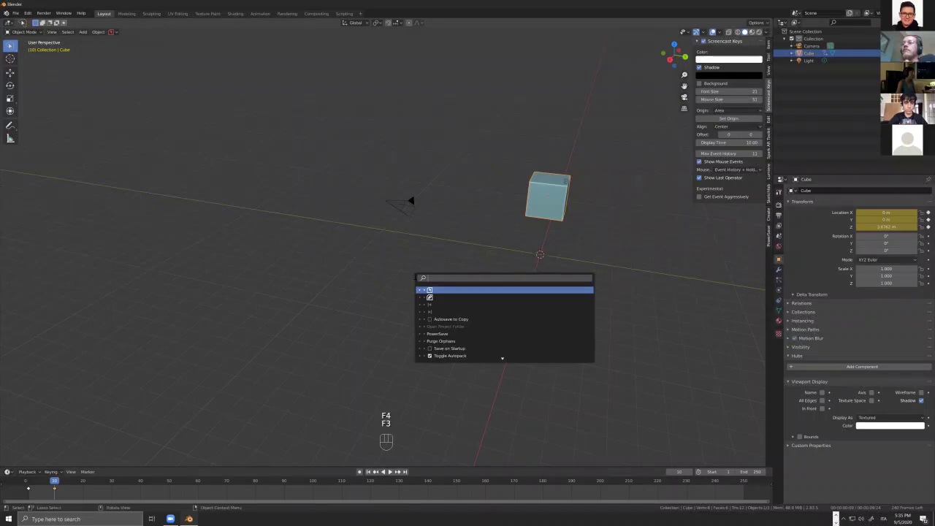
{"action": "type", "text": "pref"}
{"action": "type", "text": "f"}
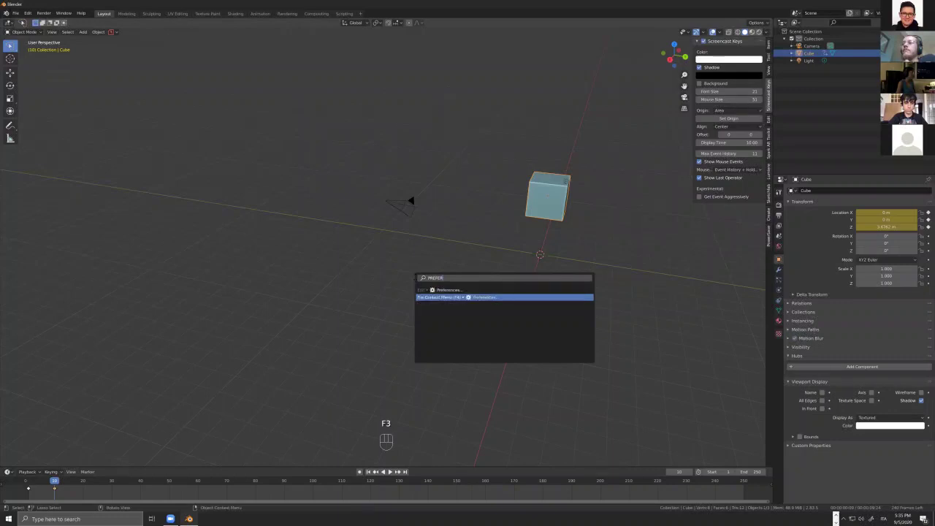
- Look through the file and editing commands to locate the Preferences entry
{"action": "left_click", "coordinate": [15, 13]}
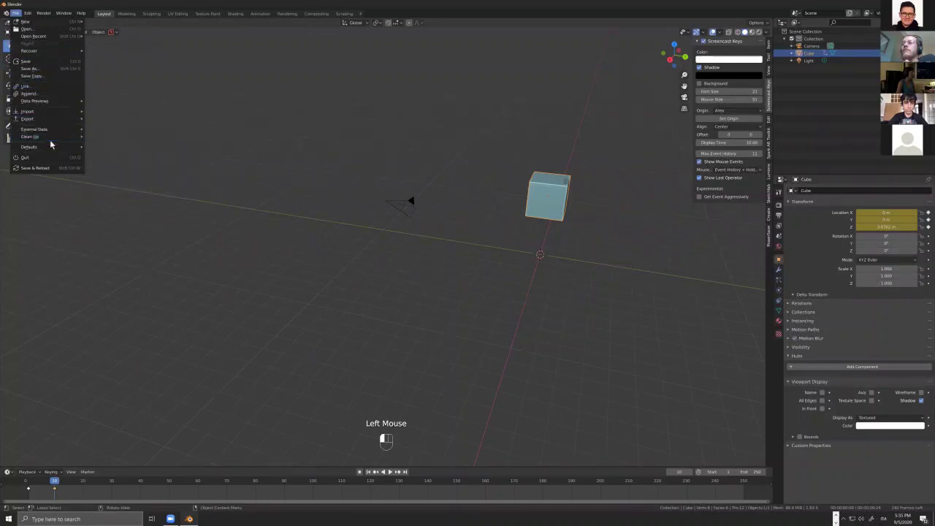
{"action": "mouse_move", "coordinate": [49, 147]}
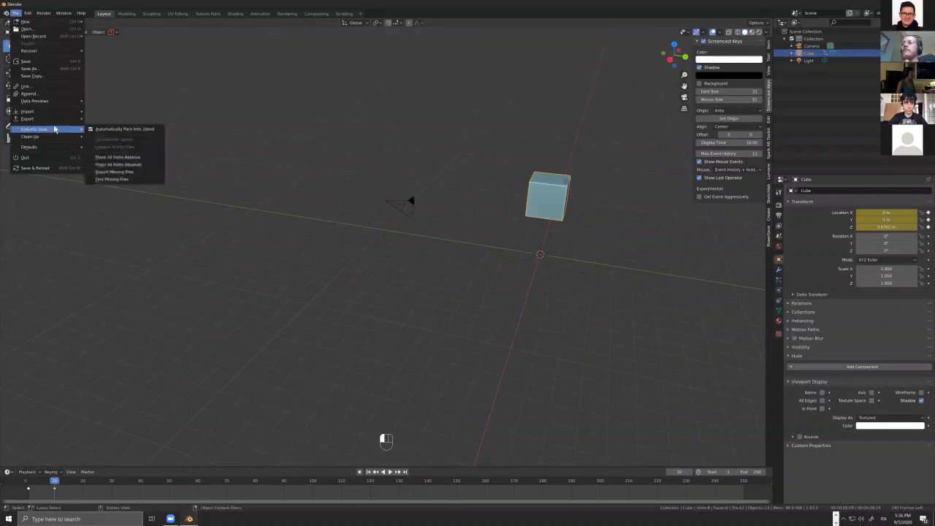
{"action": "mouse_move", "coordinate": [60, 111]}
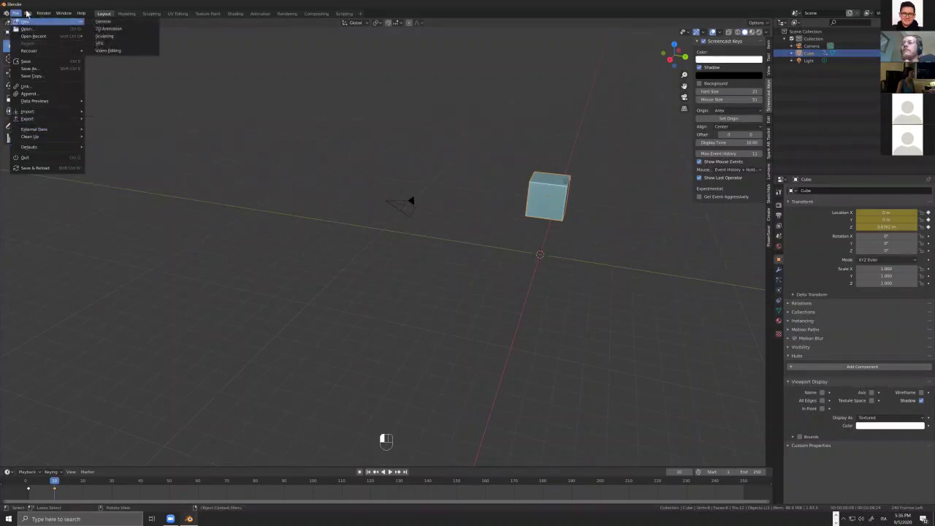
{"action": "mouse_move", "coordinate": [29, 14]}
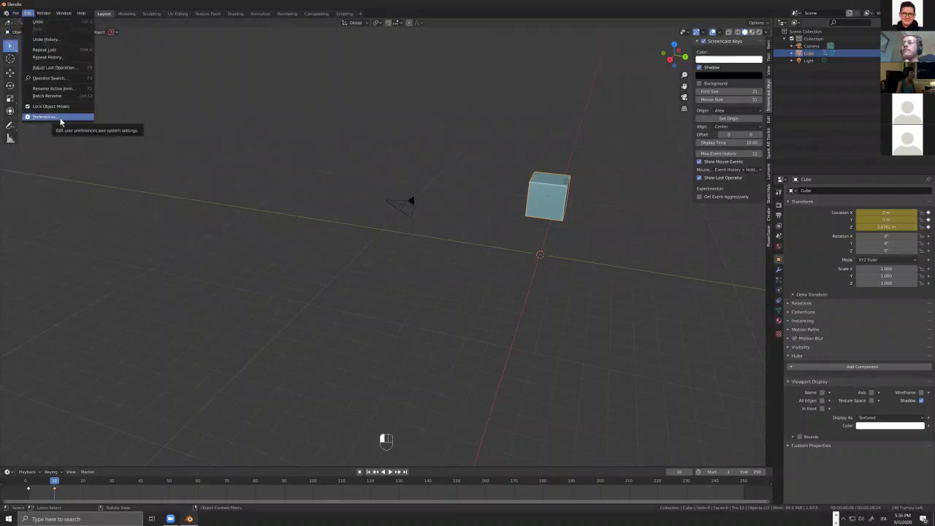
{"action": "key", "text": "F4"}
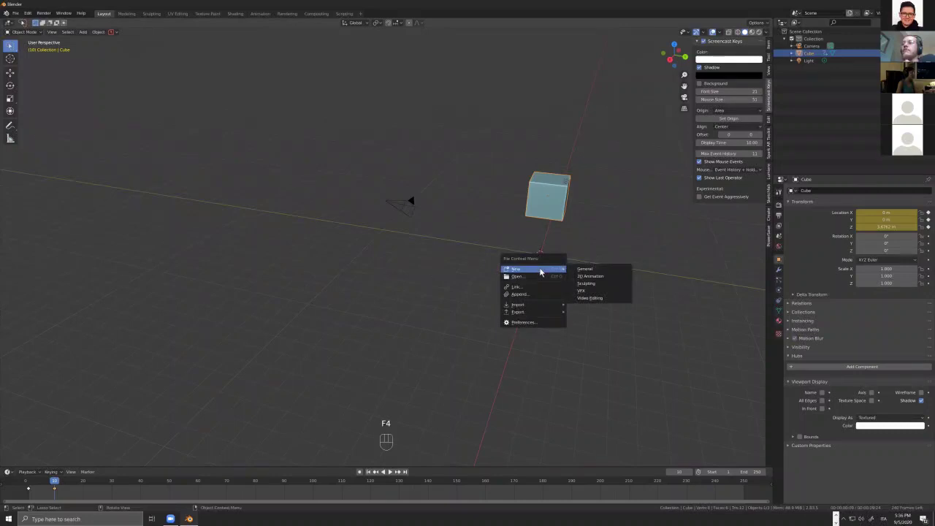
{"action": "key", "text": "Escape"}
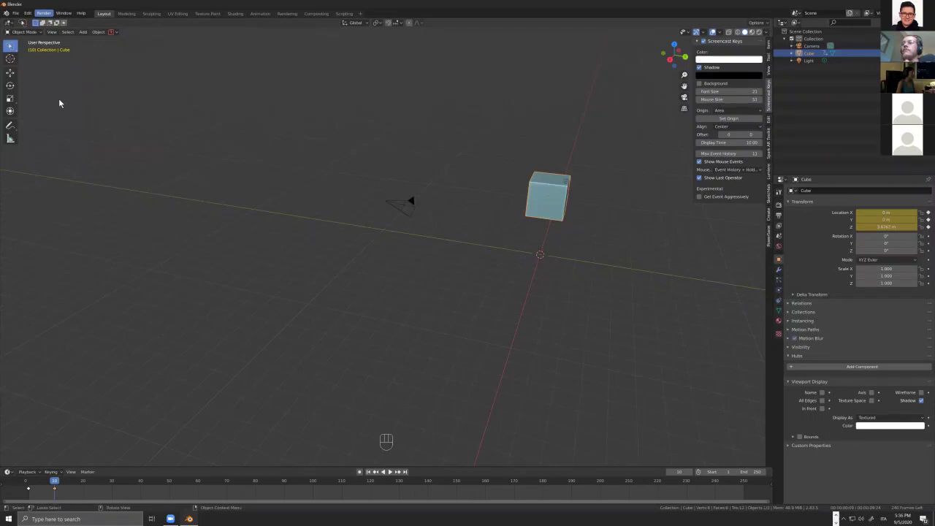
- Open the Preferences, review the System and Interface settings, and close the window
{"action": "key", "text": "F4"}
{"action": "key", "text": "Up"}
{"action": "key", "text": "Return"}
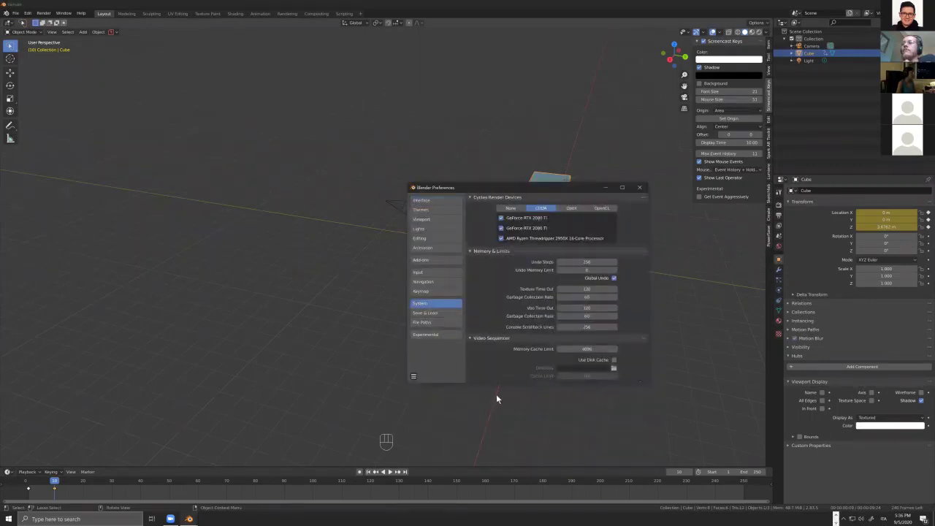
{"action": "scroll", "coordinate": [507, 372], "scroll_direction": "down", "scroll_amount": 1}
{"action": "scroll", "coordinate": [505, 378], "scroll_direction": "up", "scroll_amount": 1}
{"action": "left_click_drag", "start_coordinate": [582, 190], "coordinate": [583, 229]}
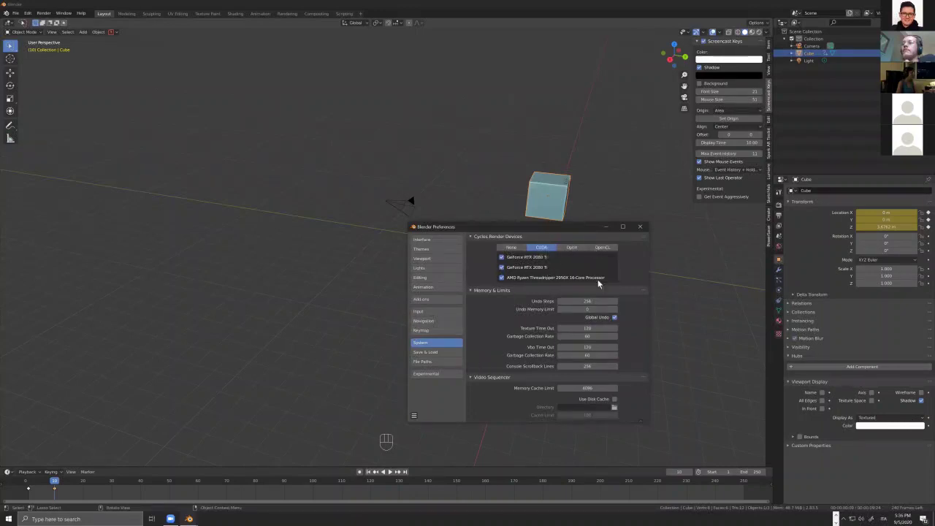
{"action": "left_click", "coordinate": [434, 243]}
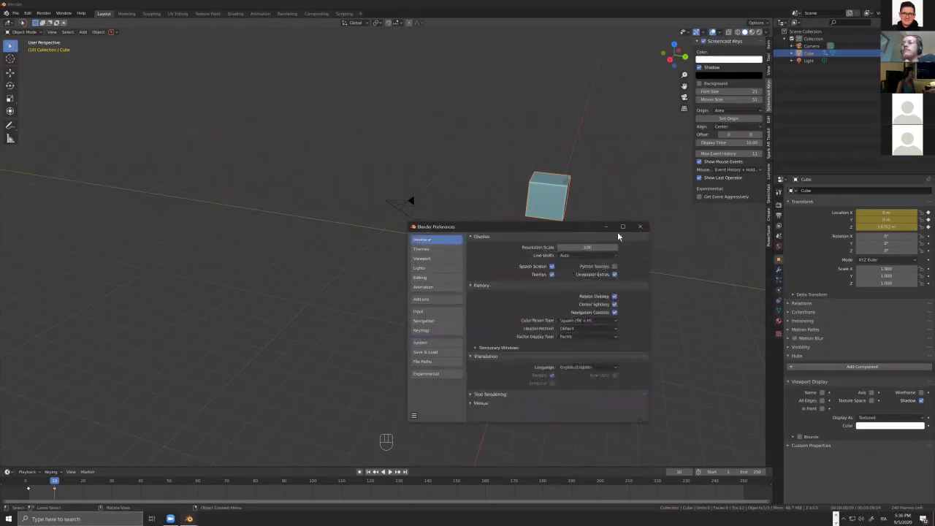
{"action": "left_click", "coordinate": [640, 226]}
- Show the cube's Physics properties to examine the available physics types
{"action": "middle_click_drag", "start_coordinate": [530, 223], "coordinate": [624, 265]}
{"action": "scroll", "coordinate": [529, 240], "scroll_direction": "up", "scroll_amount": 5}
{"action": "scroll", "coordinate": [643, 292], "scroll_direction": "up", "scroll_amount": 5}
{"action": "scroll", "coordinate": [663, 300], "scroll_direction": "down", "scroll_amount": 4}
{"action": "scroll", "coordinate": [662, 296], "scroll_direction": "down", "scroll_amount": 1}
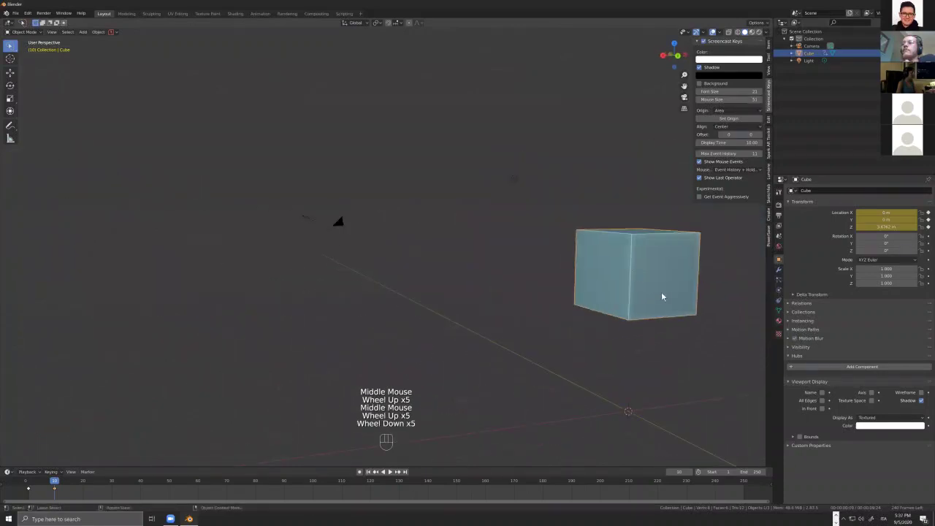
{"action": "middle_click_drag", "start_coordinate": [661, 293], "coordinate": [548, 264], "text": "shift"}
{"action": "middle_click_drag", "start_coordinate": [589, 297], "coordinate": [536, 324]}
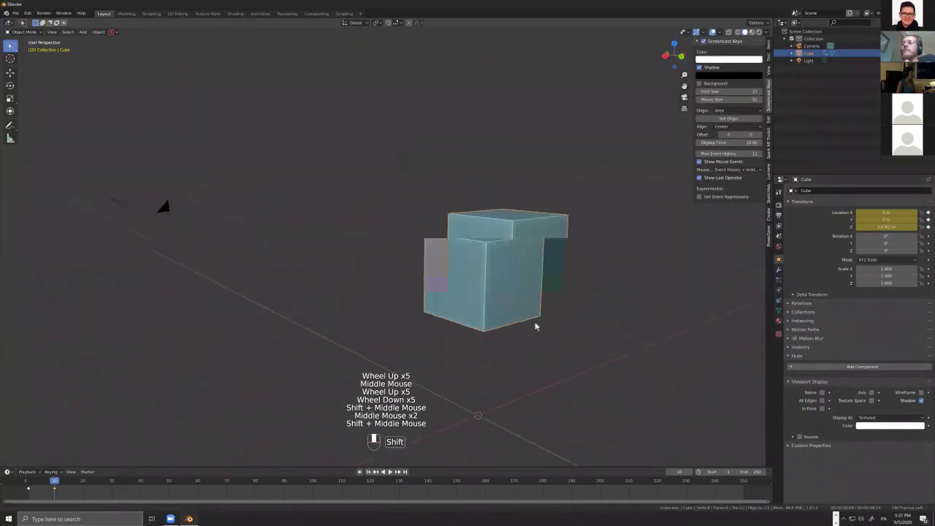
{"action": "scroll", "coordinate": [547, 375], "scroll_direction": "up", "scroll_amount": 1}
{"action": "middle_click_drag", "start_coordinate": [547, 375], "coordinate": [535, 349]}
{"action": "scroll", "coordinate": [544, 349], "scroll_direction": "down", "scroll_amount": 1, "text": "shift"}
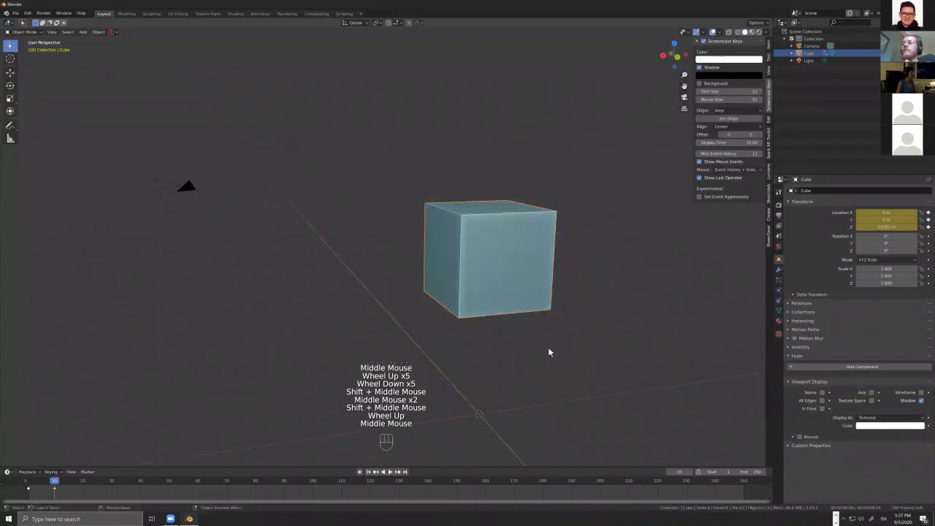
{"action": "scroll", "coordinate": [534, 328], "scroll_direction": "down", "scroll_amount": 3}
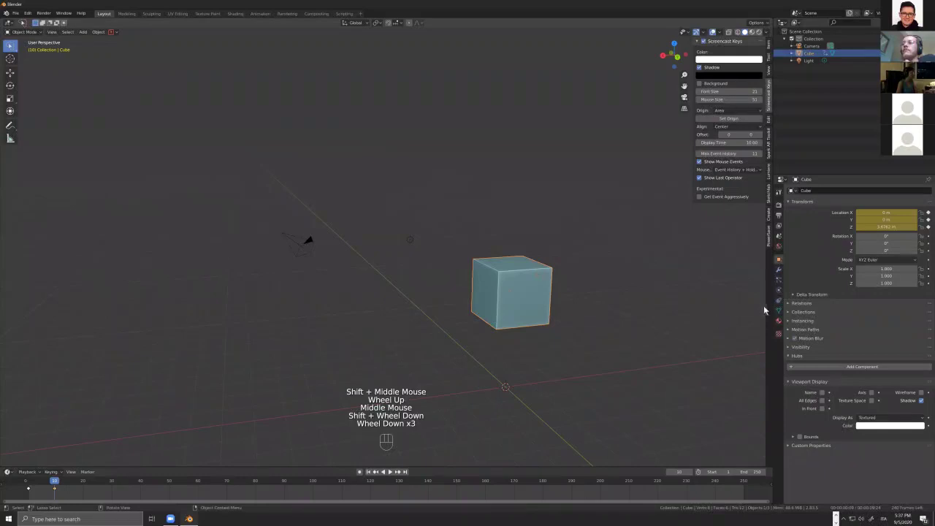
{"action": "left_click", "coordinate": [779, 291]}
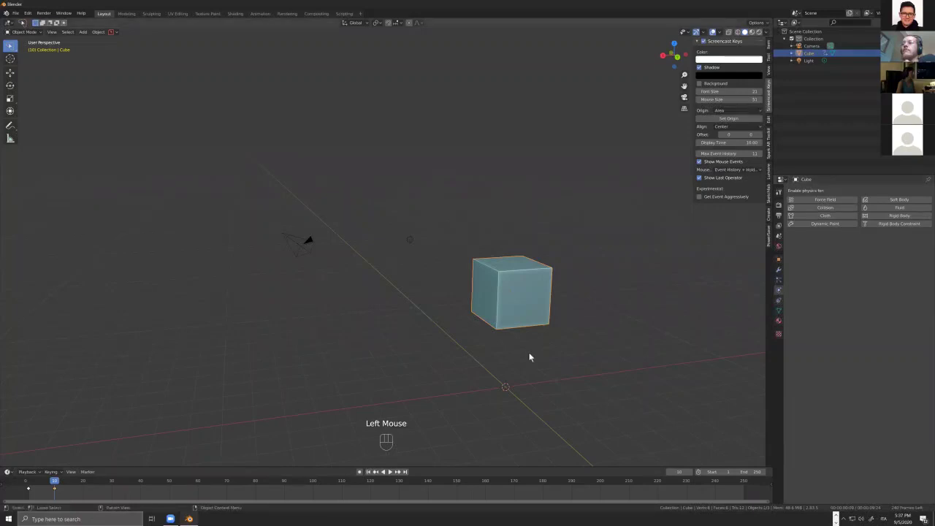
- Select every object in the scene and delete the cube, camera and light
{"action": "middle_click_drag", "start_coordinate": [534, 370], "coordinate": [533, 309]}
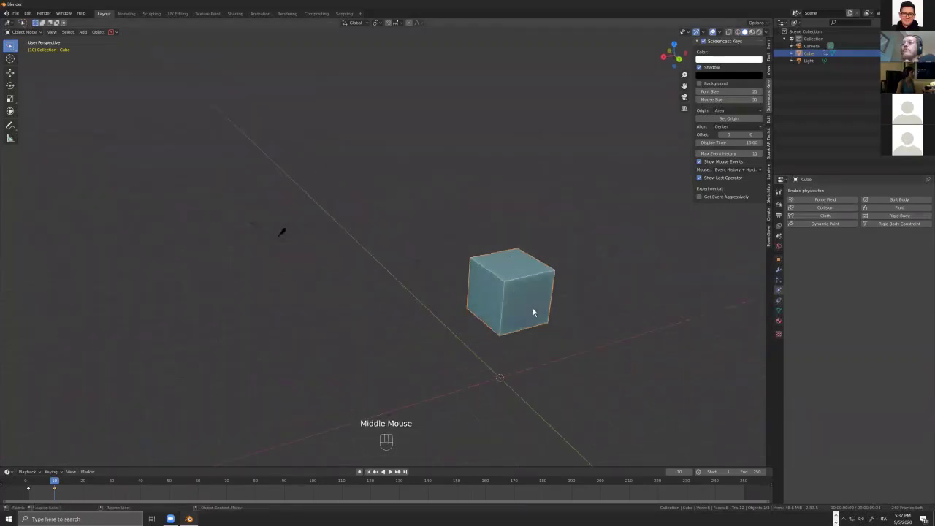
{"action": "key", "text": "a"}
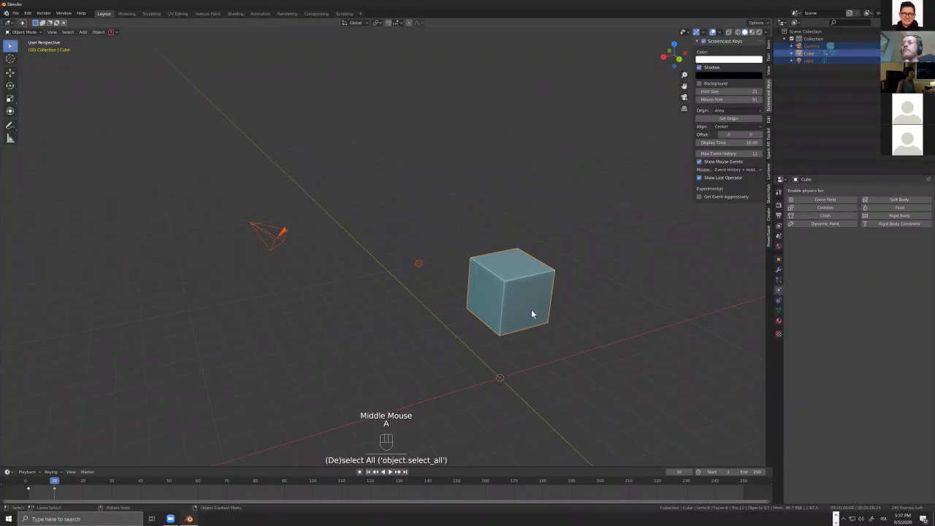
{"action": "key", "text": "x"}
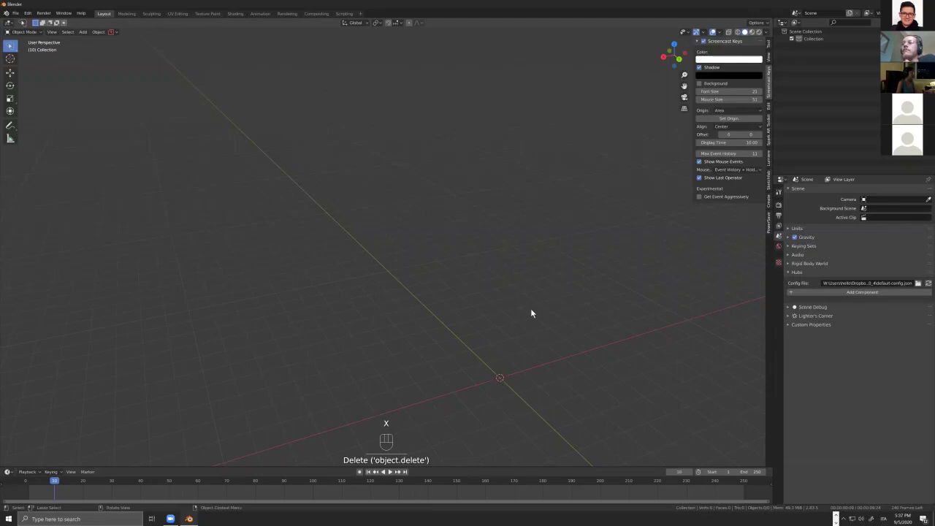
- Open the keymap preferences and search the shortcuts by key binding for "x"
{"action": "key", "text": "F4"}
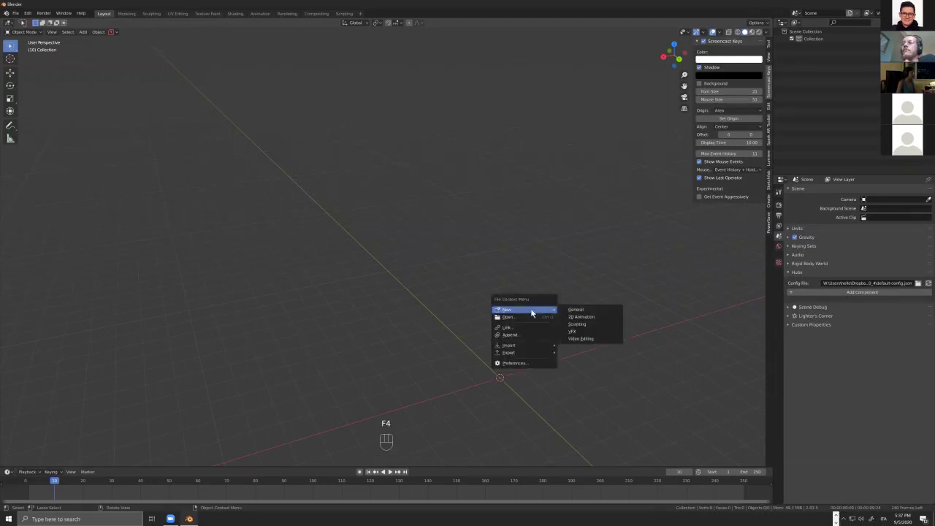
{"action": "key", "text": "p"}
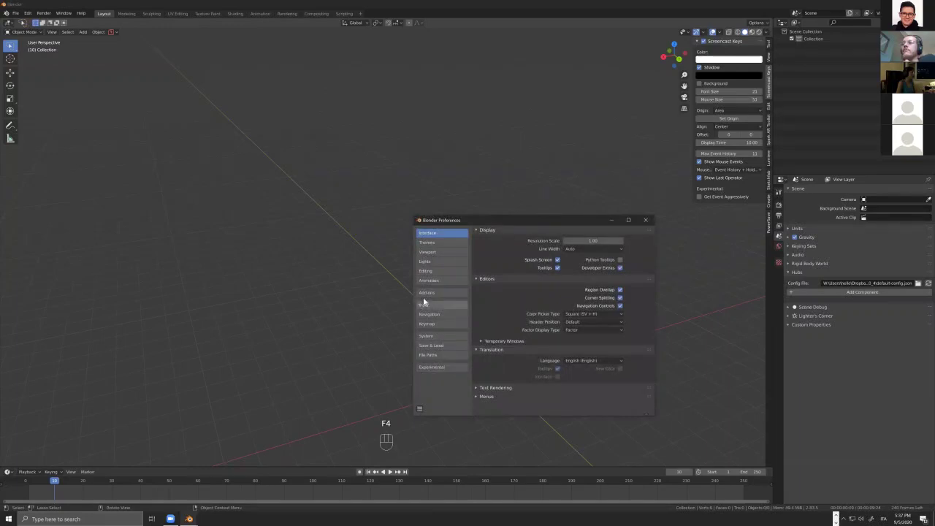
{"action": "left_click", "coordinate": [441, 323]}
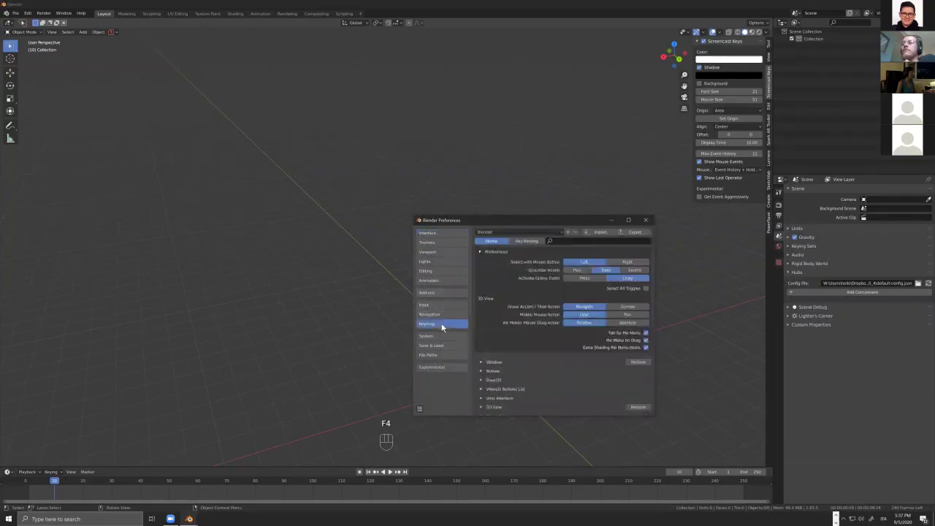
{"action": "left_click", "coordinate": [527, 242]}
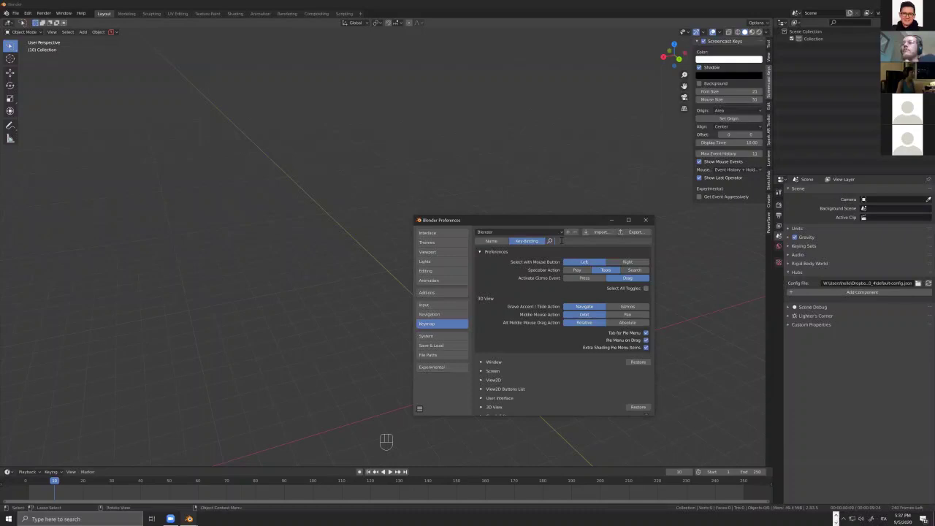
{"action": "left_click", "coordinate": [561, 241]}
{"action": "type", "text": "x"}
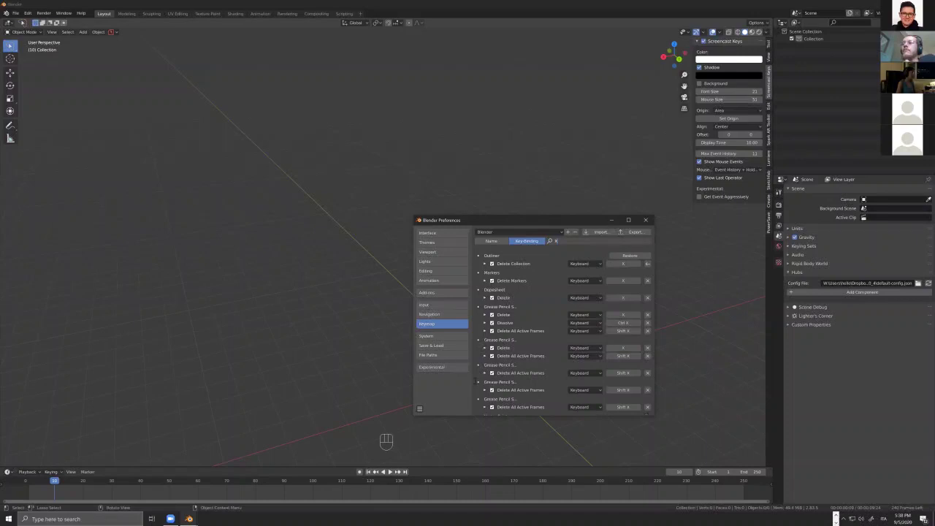
- Expand the Object Mode Delete shortcut for X, enable its Confirm option, and move the Preferences window out of the way
{"action": "scroll", "coordinate": [488, 378], "scroll_direction": "down", "scroll_amount": 2}
{"action": "scroll", "coordinate": [493, 413], "scroll_direction": "down", "scroll_amount": 1}
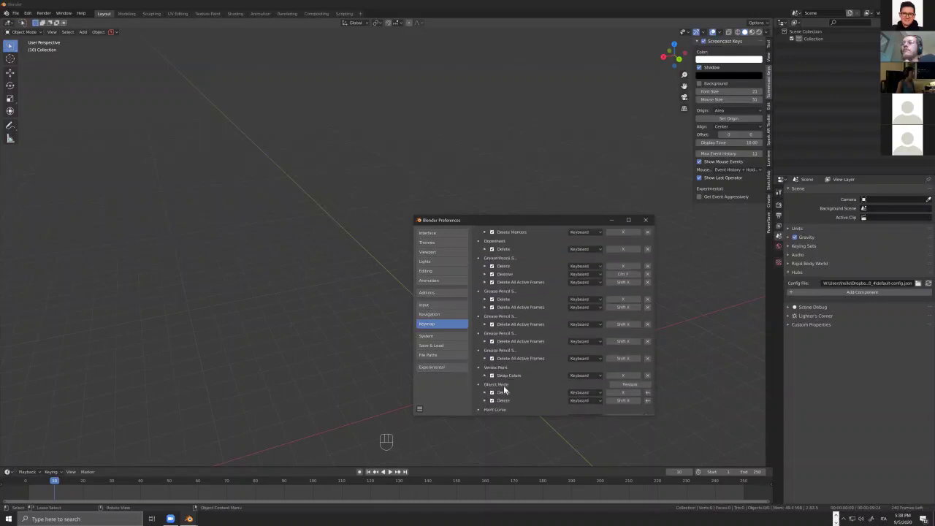
{"action": "left_click", "coordinate": [485, 393]}
{"action": "scroll", "coordinate": [515, 387], "scroll_direction": "down", "scroll_amount": 3}
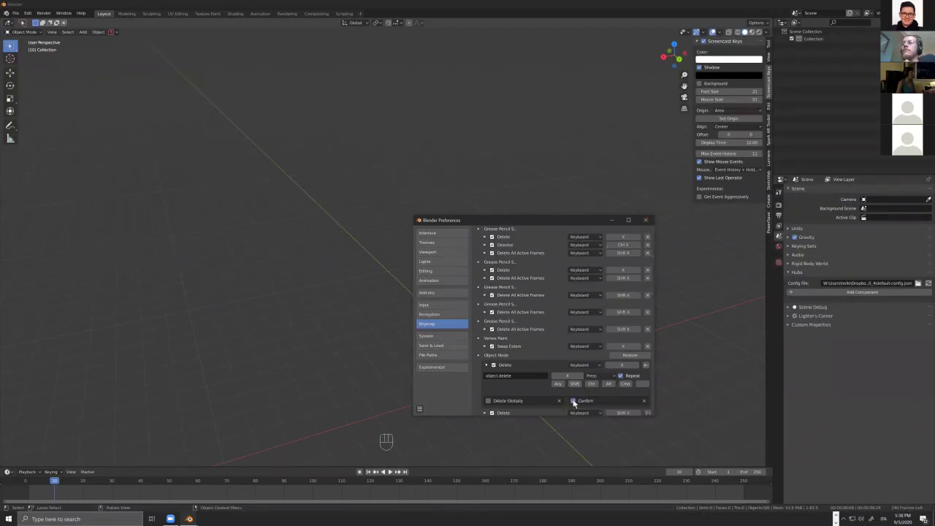
{"action": "left_click", "coordinate": [574, 401]}
{"action": "left_click_drag", "start_coordinate": [502, 225], "coordinate": [254, 149]}
- Add a mesh cube to the empty scene and duplicate it twice, placing the copies around the original
{"action": "left_click", "coordinate": [522, 361]}
{"action": "key", "text": "shift+a"}
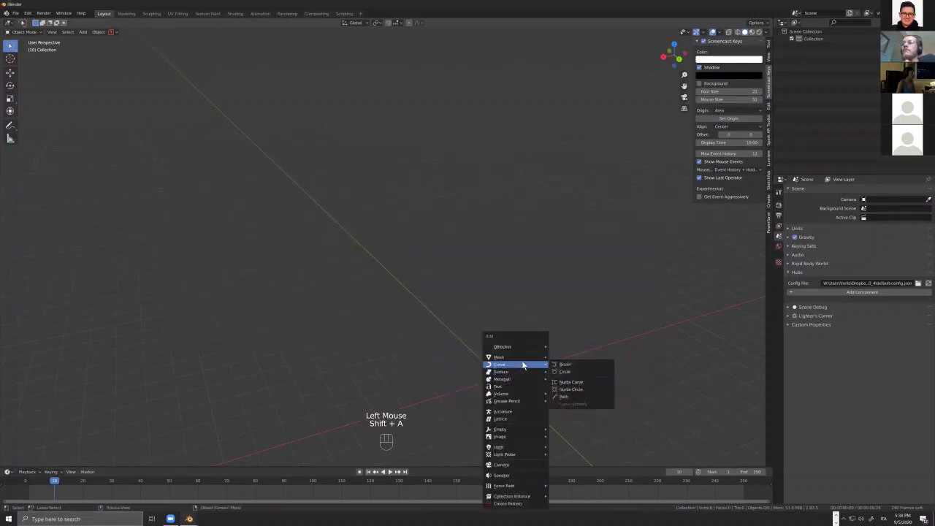
{"action": "mouse_move", "coordinate": [522, 356]}
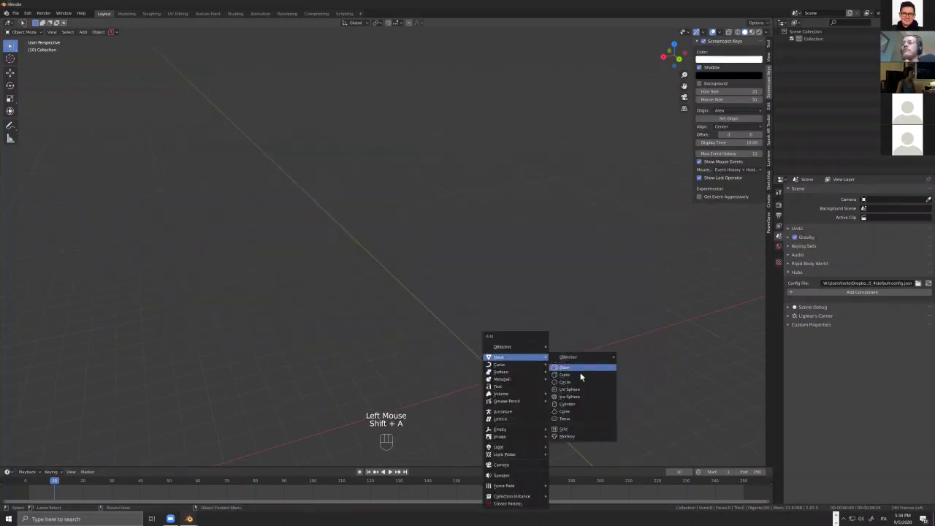
{"action": "left_click", "coordinate": [582, 375]}
{"action": "middle_click_drag", "start_coordinate": [516, 381], "coordinate": [518, 379]}
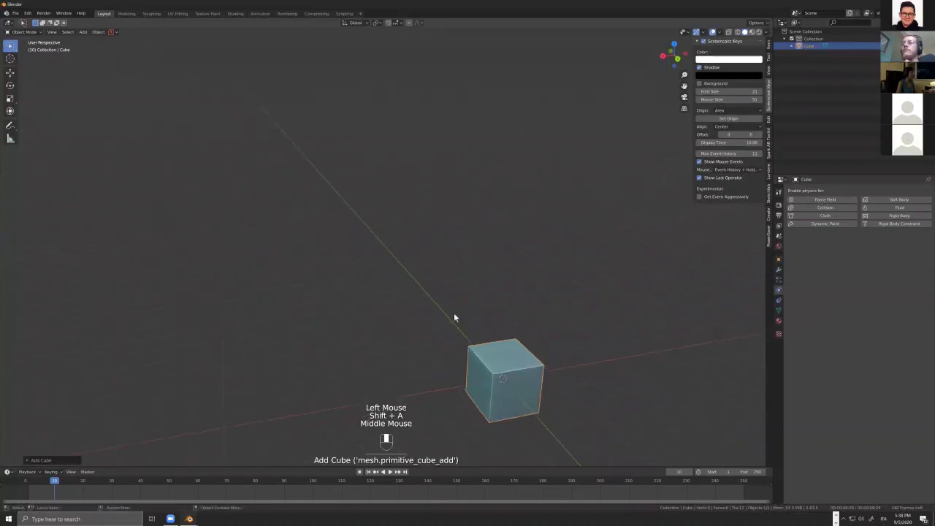
{"action": "key", "text": "shift+d"}
{"action": "left_click", "coordinate": [529, 286]}
{"action": "key", "text": "shift+d"}
{"action": "left_click", "coordinate": [627, 249]}
- Delete the original cube and the second duplicate, confirming each deletion
{"action": "left_click", "coordinate": [549, 432]}
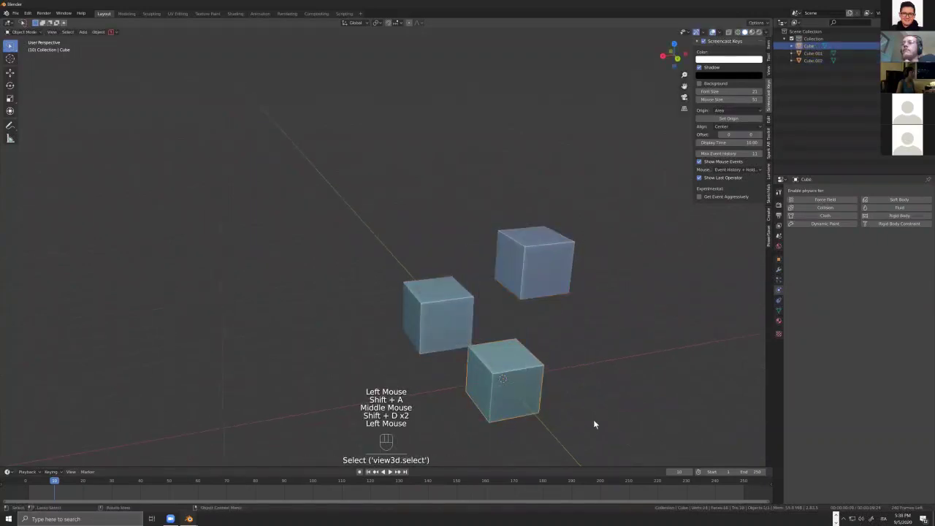
{"action": "key", "text": "x"}
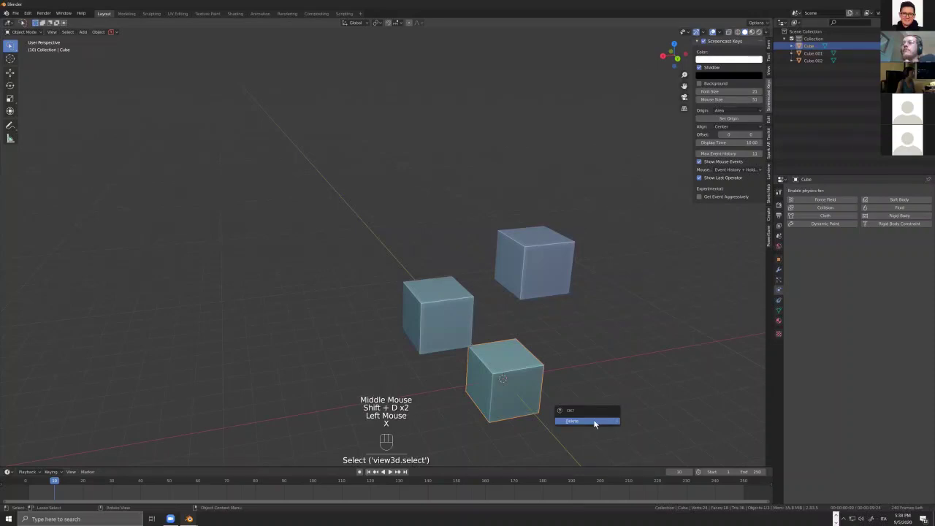
{"action": "left_click", "coordinate": [595, 422]}
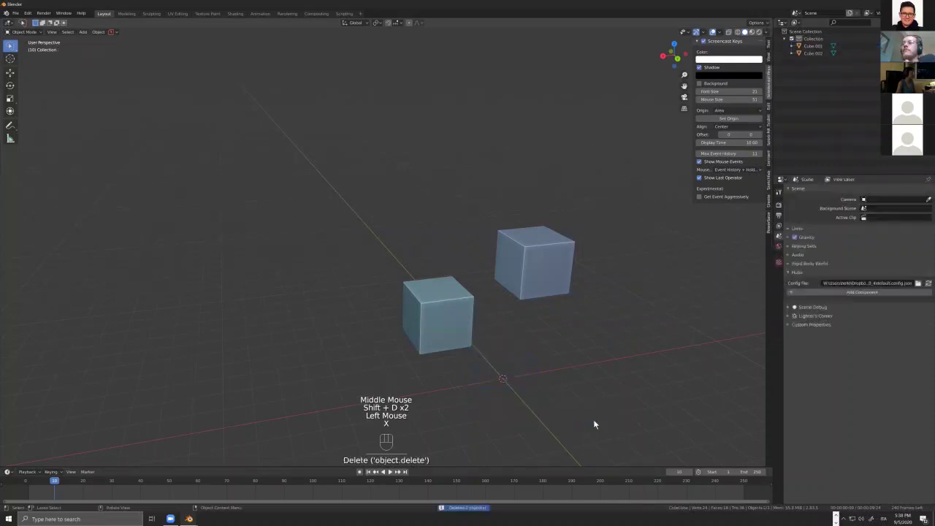
{"action": "left_click", "coordinate": [547, 241]}
{"action": "key", "text": "x"}
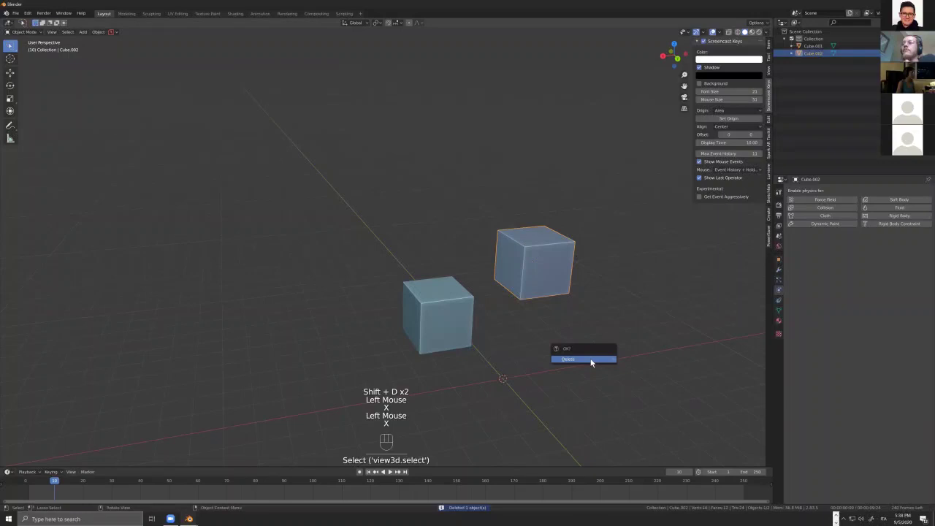
{"action": "left_click", "coordinate": [592, 360]}
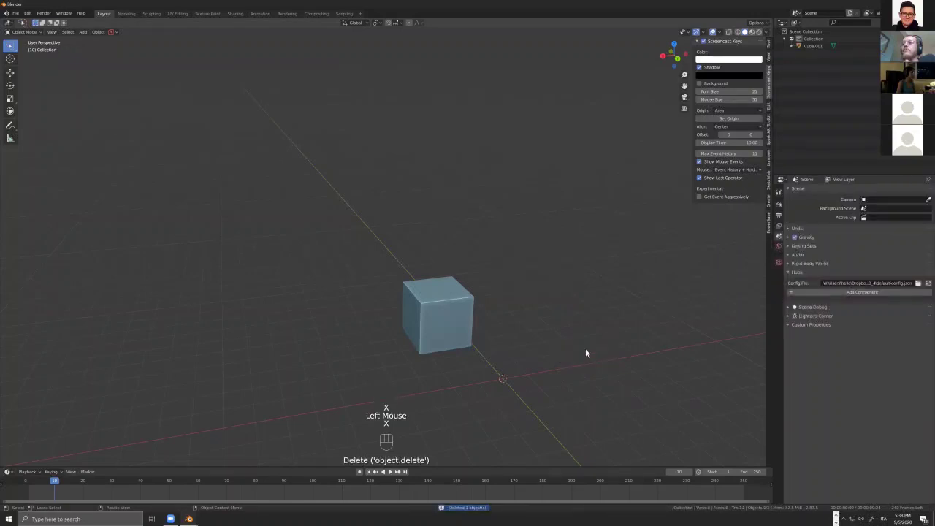
- Undo the deletions to restore both removed cubes
{"action": "middle_click_drag", "start_coordinate": [513, 348], "coordinate": [465, 328]}
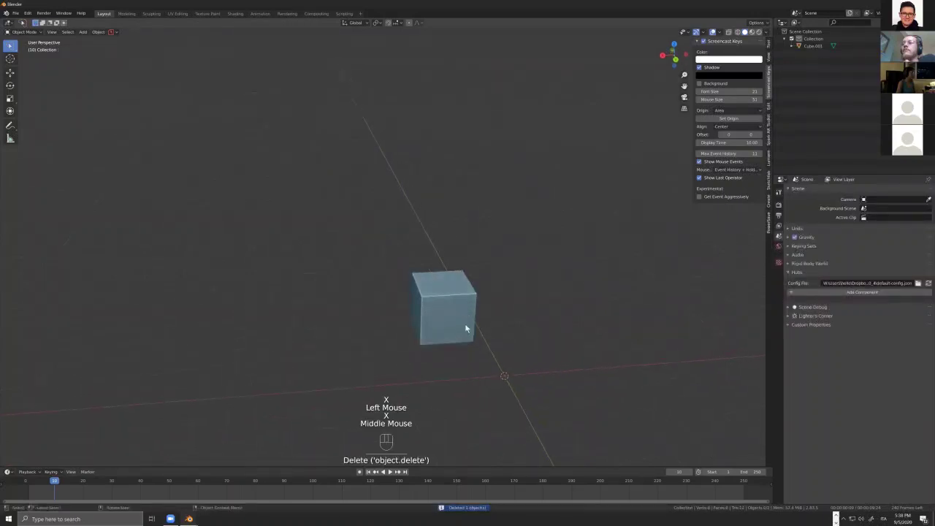
{"action": "key", "text": "ctrl+z"}
{"action": "key", "text": "ctrl+z"}
{"action": "key", "text": "ctrl+z"}
{"action": "key", "text": "ctrl+z"}
{"action": "key", "text": "ctrl+z"}
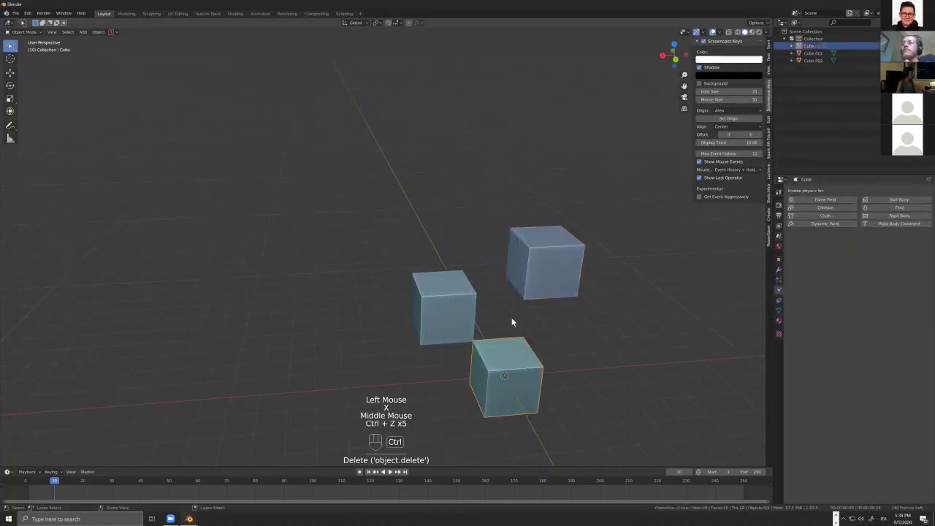
- Reopen the Preferences, turn off Confirm for the Object Mode Delete shortcut, and close the window
{"action": "key", "text": "F4"}
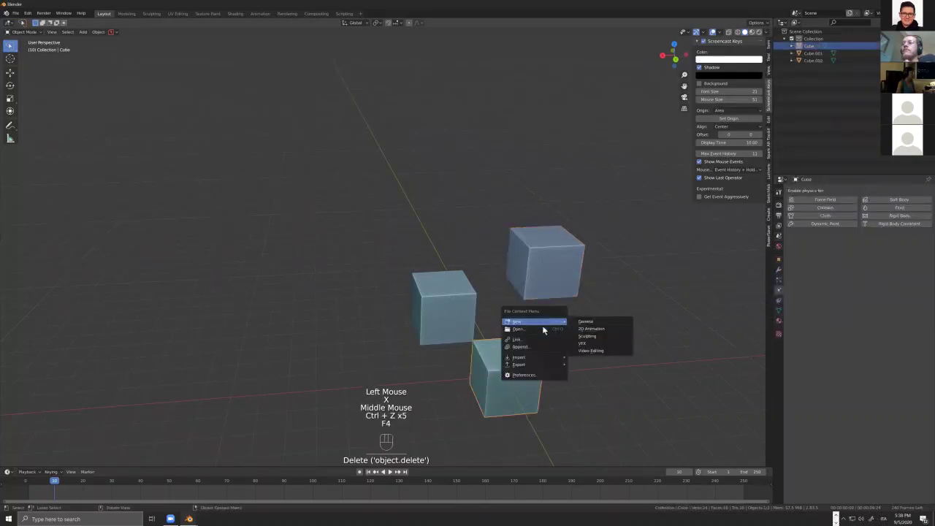
{"action": "left_click", "coordinate": [540, 374]}
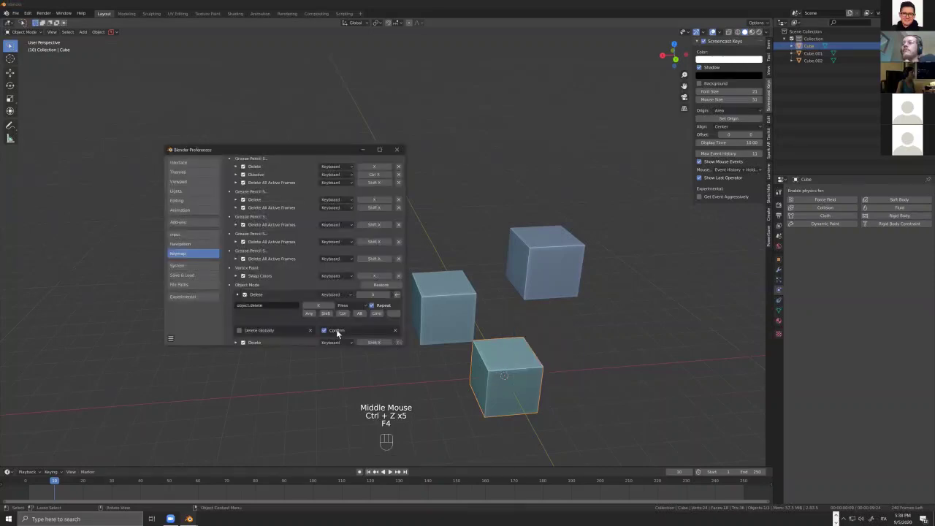
{"action": "left_click", "coordinate": [397, 149]}
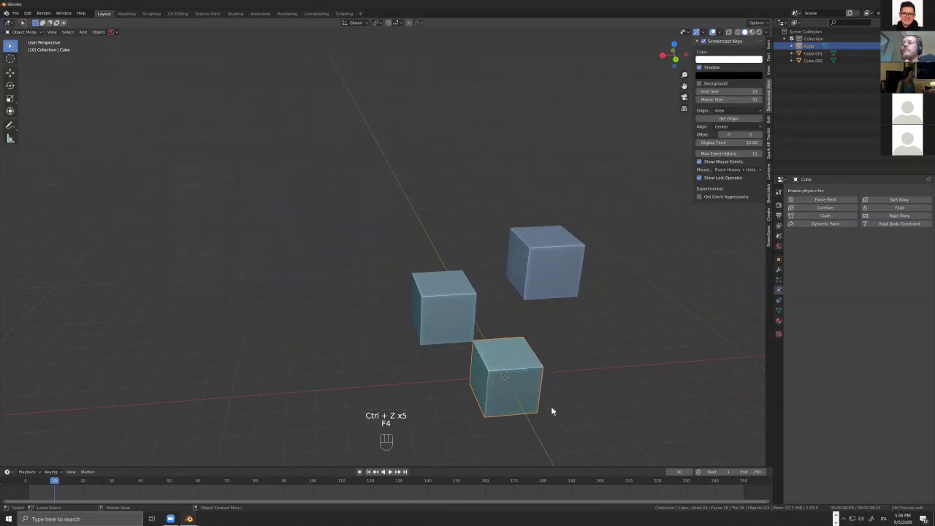
- Delete the three cubes one after another without a confirmation prompt
{"action": "key", "text": "x"}
{"action": "left_click", "coordinate": [523, 381]}
{"action": "key", "text": "x"}
{"action": "left_click", "coordinate": [548, 257]}
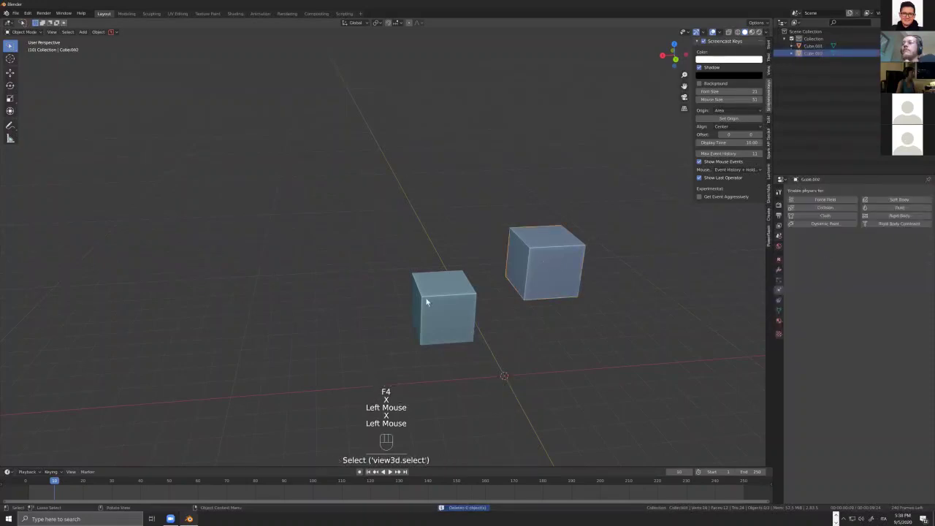
{"action": "left_click", "coordinate": [427, 301]}
{"action": "key", "text": "x"}
{"action": "left_click", "coordinate": [557, 234]}
{"action": "left_click", "coordinate": [564, 284]}
{"action": "key", "text": "x"}
{"action": "left_click", "coordinate": [563, 297]}
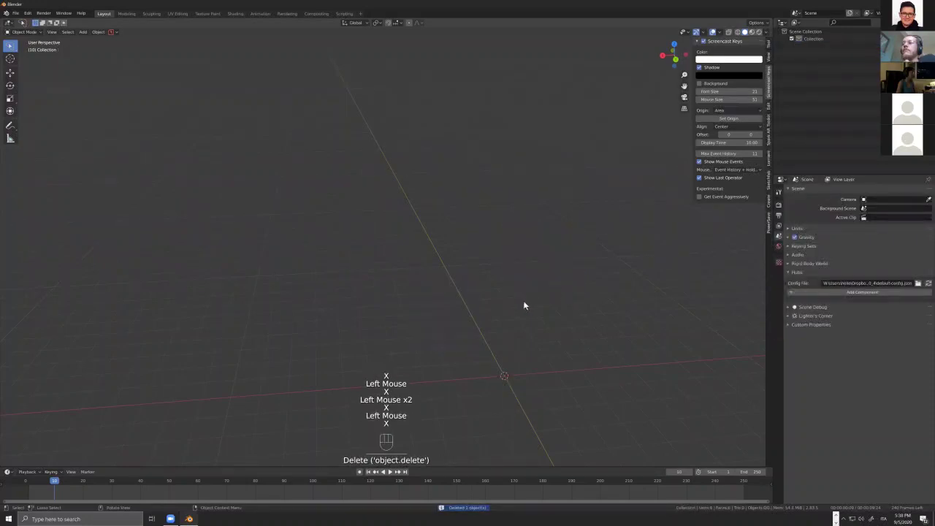
- Return the timeline to the first frame
{"action": "scroll", "coordinate": [548, 316], "scroll_direction": "down", "scroll_amount": 3}
{"action": "middle_click_drag", "start_coordinate": [548, 315], "coordinate": [550, 318]}
{"action": "key", "text": "shift+a"}
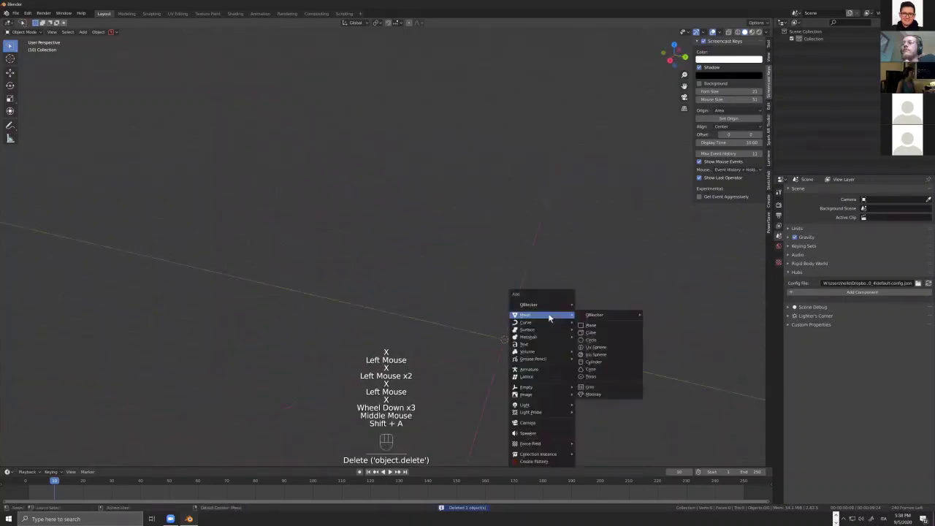
{"action": "key", "text": "Escape"}
{"action": "key", "text": "shift+Left"}
{"action": "key", "text": "shift+a"}
{"action": "mouse_move", "coordinate": [635, 271]}
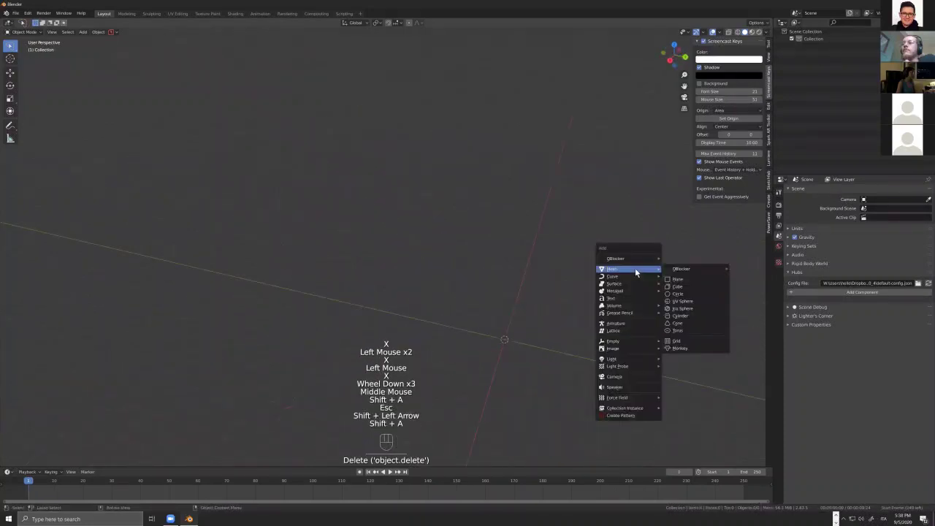
{"action": "left_click", "coordinate": [678, 286]}
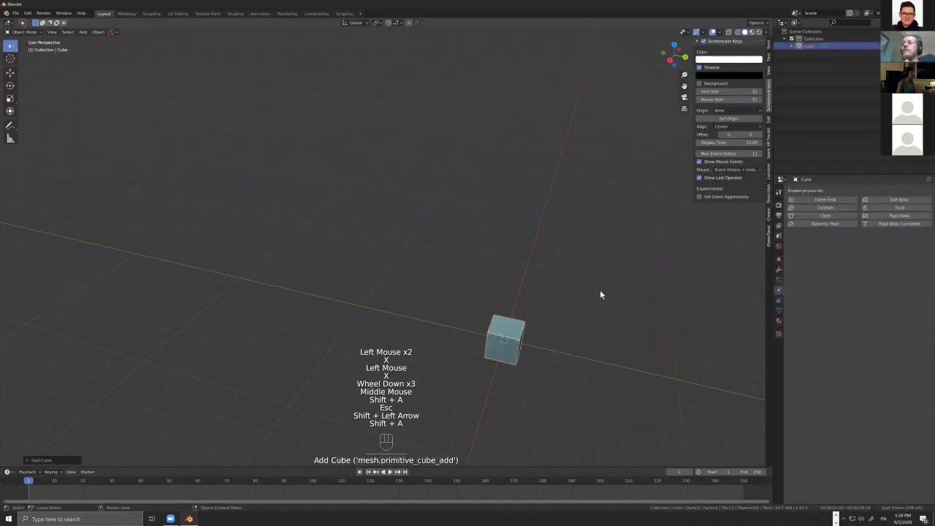
{"action": "middle_click_drag", "start_coordinate": [600, 291], "coordinate": [596, 297]}
{"action": "scroll", "coordinate": [521, 346], "scroll_direction": "up", "scroll_amount": 2}
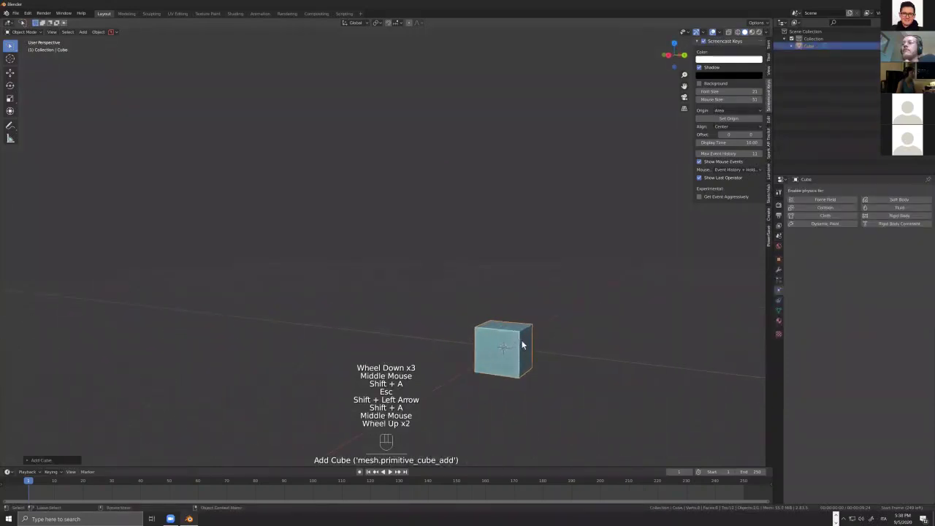
{"action": "key", "text": "ctrl+z"}
- Add a UV sphere at the origin and duplicate it three times, placing the copies around it
{"action": "key", "text": "shift+a"}
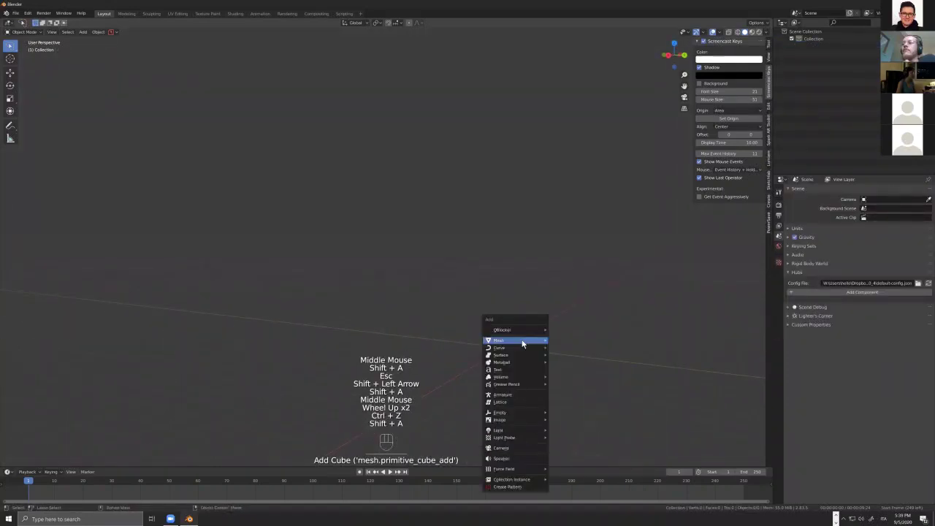
{"action": "mouse_move", "coordinate": [522, 342]}
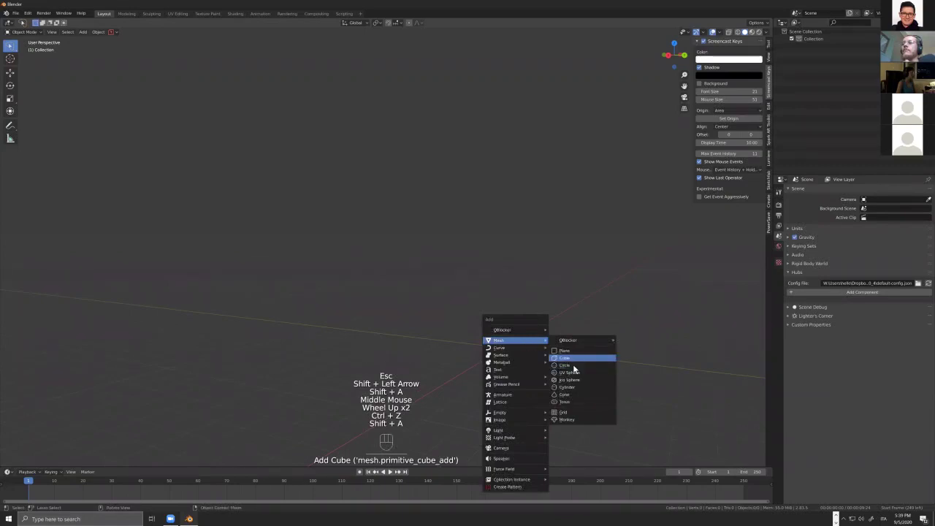
{"action": "left_click", "coordinate": [573, 372]}
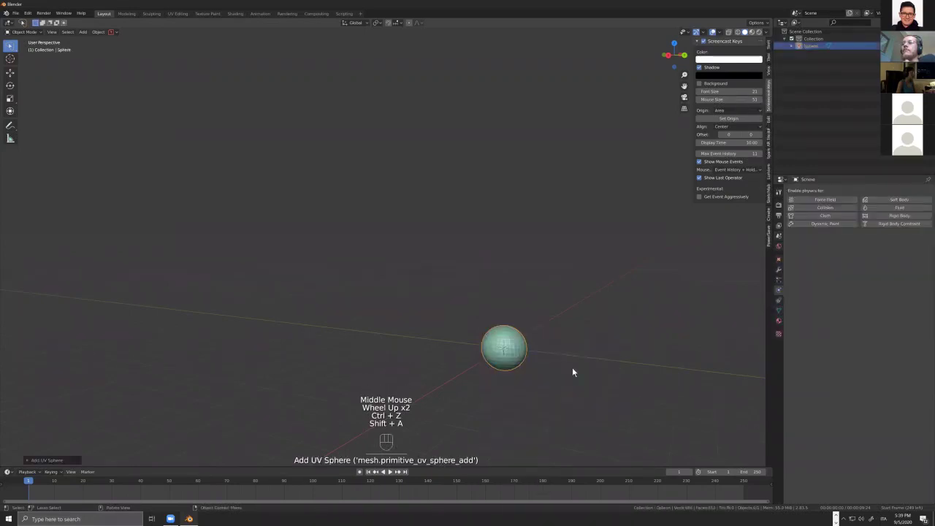
{"action": "key", "text": "shift+d"}
{"action": "left_click", "coordinate": [540, 297]}
{"action": "key", "text": "shift+d"}
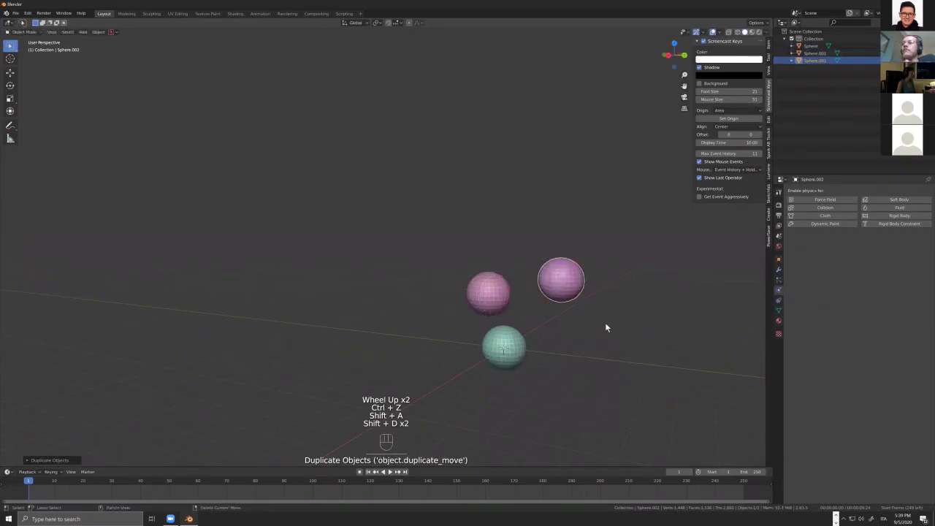
{"action": "key", "text": "shift+d"}
{"action": "left_click", "coordinate": [580, 367]}
- Select all four spheres and move them together straight up along the Z axis, above the ground grid
{"action": "left_click", "coordinate": [487, 307], "text": "shift"}
{"action": "left_click", "coordinate": [504, 338]}
{"action": "left_click", "coordinate": [504, 340]}
{"action": "left_click", "coordinate": [498, 300], "text": "shift"}
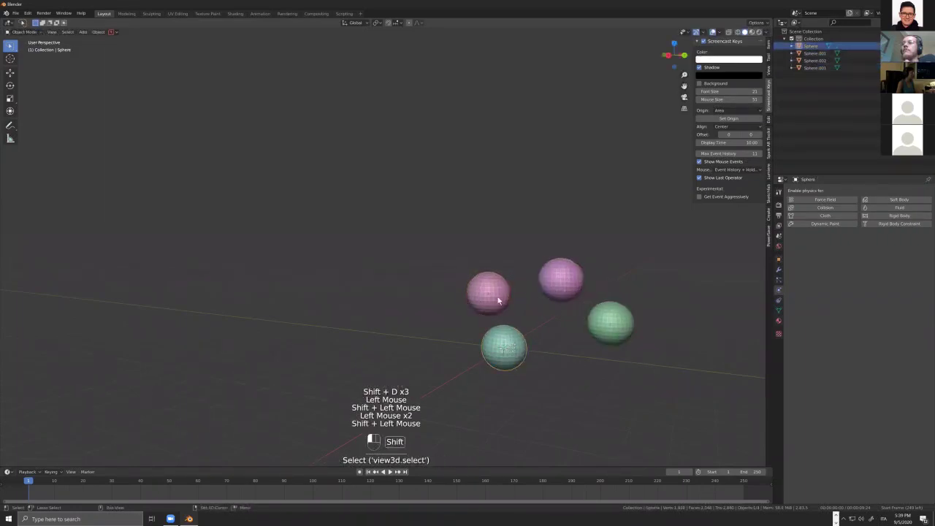
{"action": "left_click", "coordinate": [561, 282], "text": "shift"}
{"action": "left_click", "coordinate": [622, 337], "text": "shift"}
{"action": "key", "text": "g"}
{"action": "key", "text": "z"}
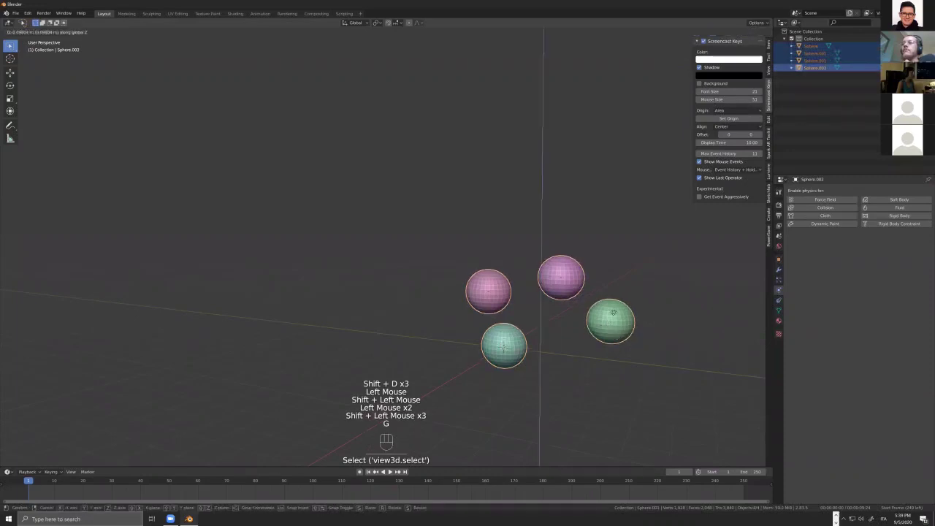
{"action": "left_click", "coordinate": [590, 279]}
{"action": "scroll", "coordinate": [577, 285], "scroll_direction": "down", "scroll_amount": 2}
{"action": "middle_click_drag", "start_coordinate": [591, 279], "coordinate": [521, 298]}
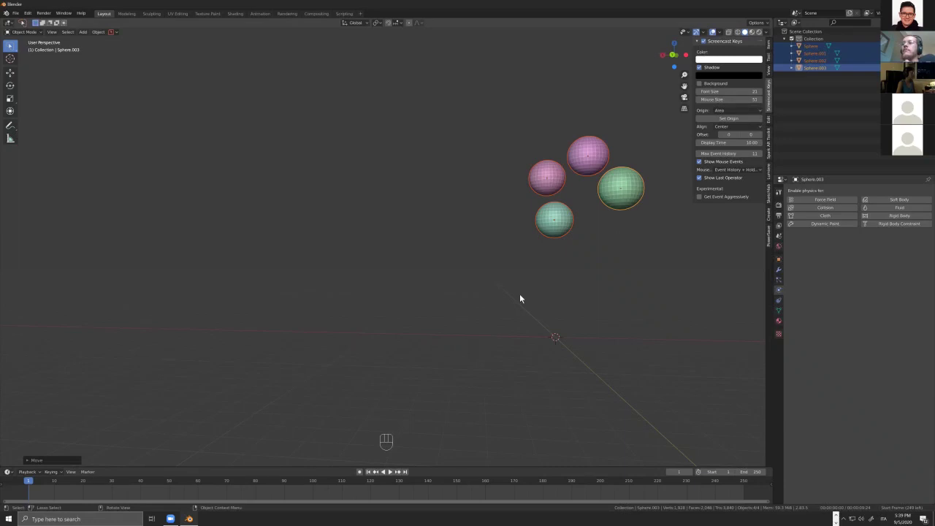
- Add a plane at the origin and scale it up so it forms a floor beneath the spheres
{"action": "left_click", "coordinate": [574, 343]}
{"action": "key", "text": "shift+a"}
{"action": "mouse_move", "coordinate": [574, 343]}
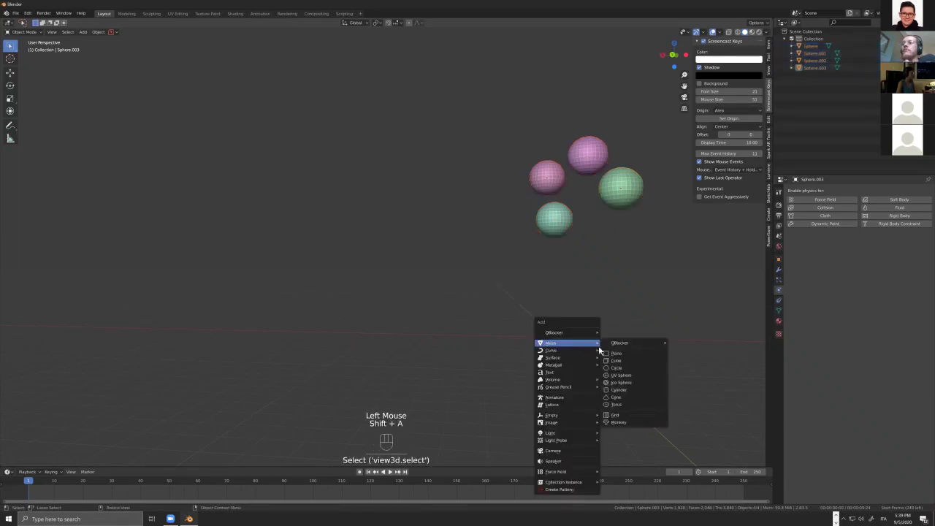
{"action": "left_click", "coordinate": [616, 354]}
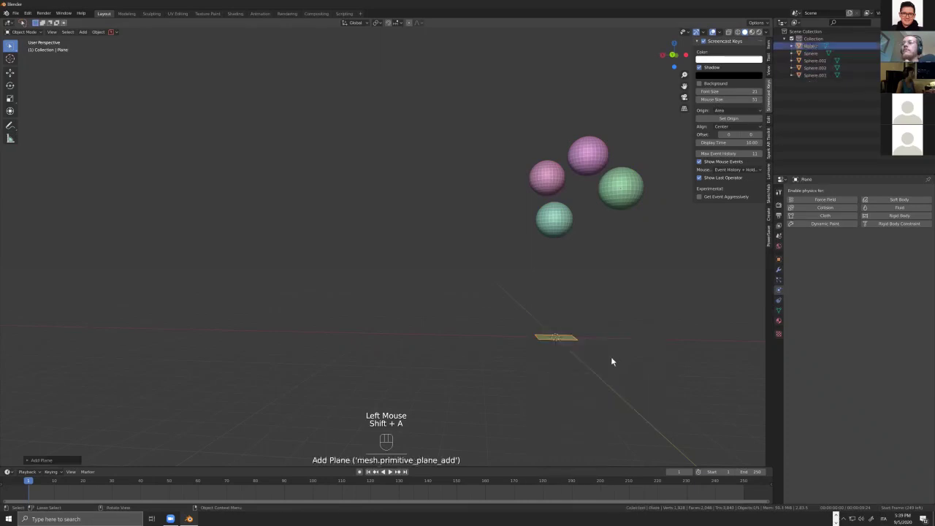
{"action": "middle_click_drag", "start_coordinate": [608, 390], "coordinate": [607, 370]}
{"action": "key", "text": "s"}
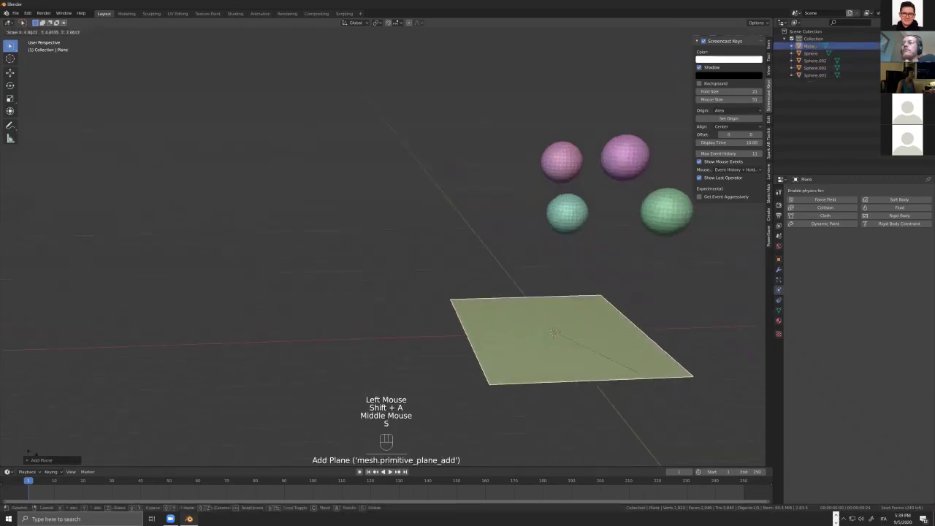
{"action": "left_click", "coordinate": [84, 107]}
{"action": "scroll", "coordinate": [263, 189], "scroll_direction": "down", "scroll_amount": 4}
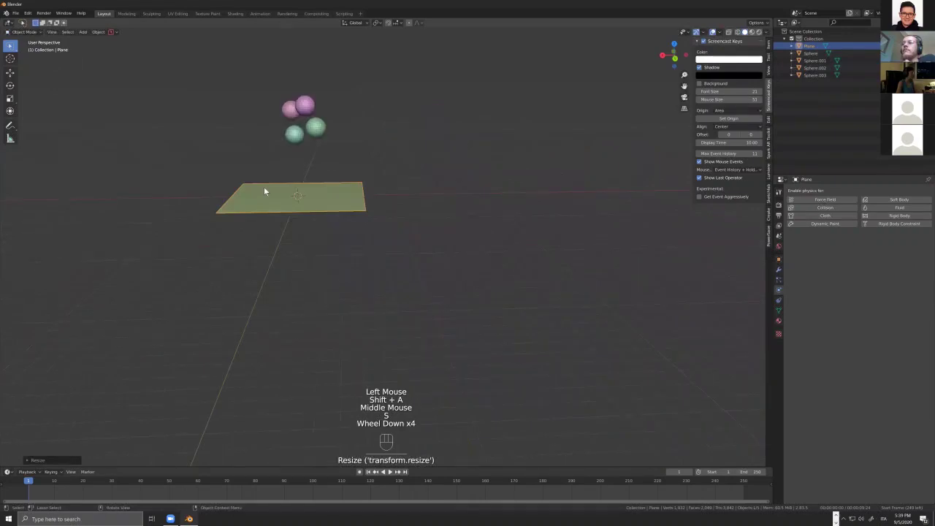
- In top view, move the spheres one by one to spread them out over the plane
{"action": "middle_click_drag", "start_coordinate": [263, 186], "coordinate": [265, 192]}
{"action": "key", "text": "KP_7"}
{"action": "middle_click_drag", "start_coordinate": [355, 282], "coordinate": [378, 300], "text": "shift"}
{"action": "left_click", "coordinate": [378, 300]}
{"action": "key", "text": "KP_7"}
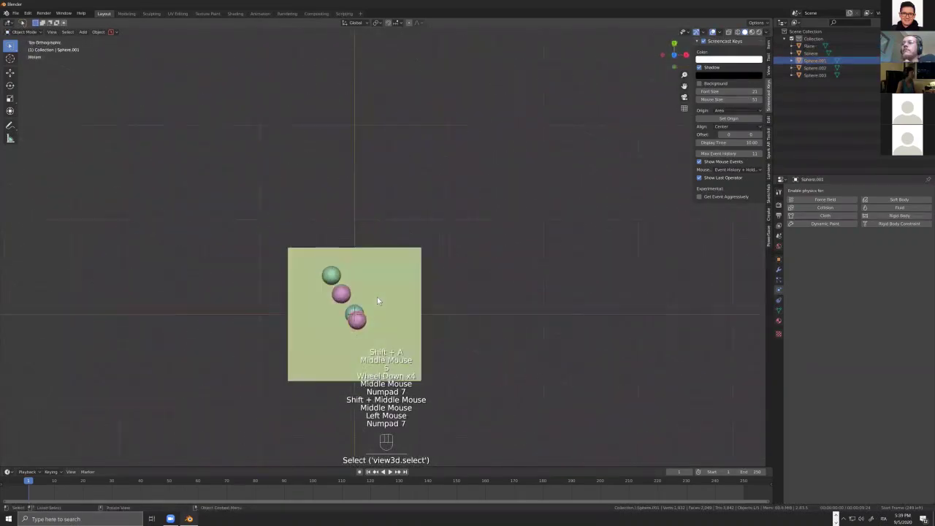
{"action": "key", "text": "g"}
{"action": "left_click", "coordinate": [472, 328]}
{"action": "left_click", "coordinate": [354, 314]}
{"action": "key", "text": "g"}
{"action": "left_click", "coordinate": [347, 280]}
{"action": "key", "text": "g"}
{"action": "left_click", "coordinate": [358, 303]}
{"action": "key", "text": "g"}
{"action": "left_click", "coordinate": [409, 362]}
{"action": "middle_click_drag", "start_coordinate": [408, 362], "coordinate": [445, 293]}
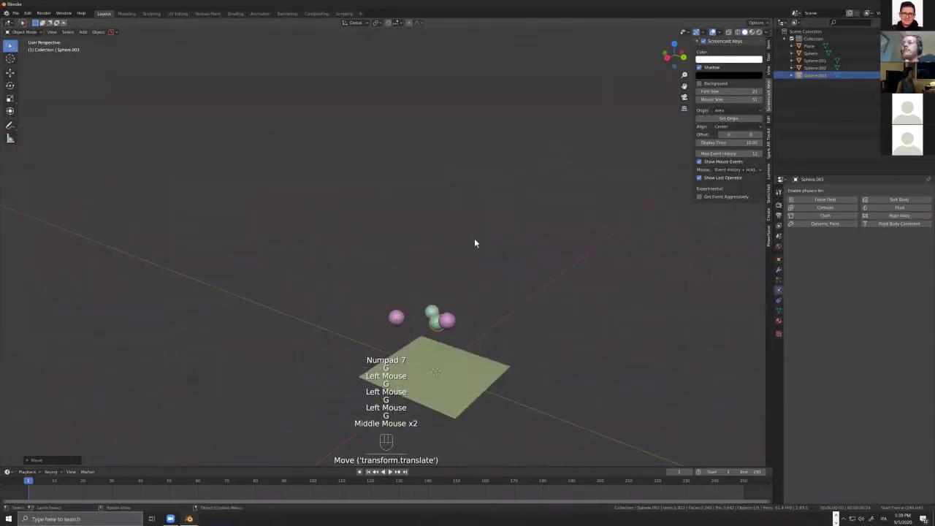
- Select all four spheres and add Active rigid body physics to them
{"action": "left_click", "coordinate": [396, 317], "text": "shift"}
{"action": "left_click", "coordinate": [448, 323], "text": "shift"}
{"action": "left_click", "coordinate": [453, 331], "text": "shift"}
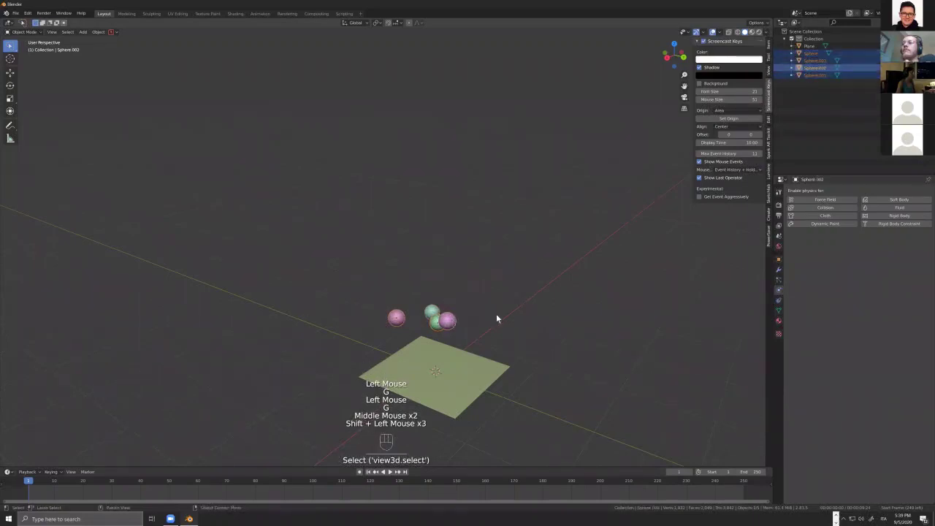
{"action": "key", "text": "q"}
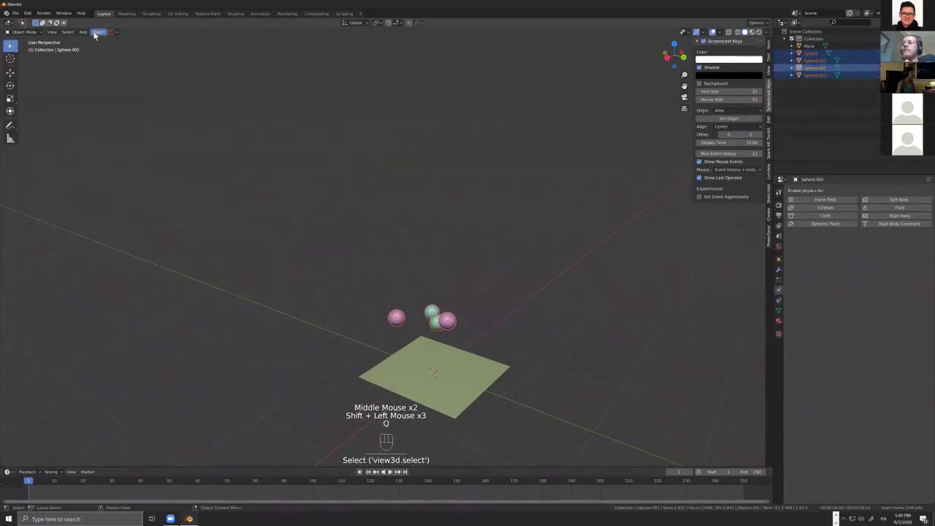
{"action": "left_click", "coordinate": [98, 32]}
{"action": "mouse_move", "coordinate": [130, 203]}
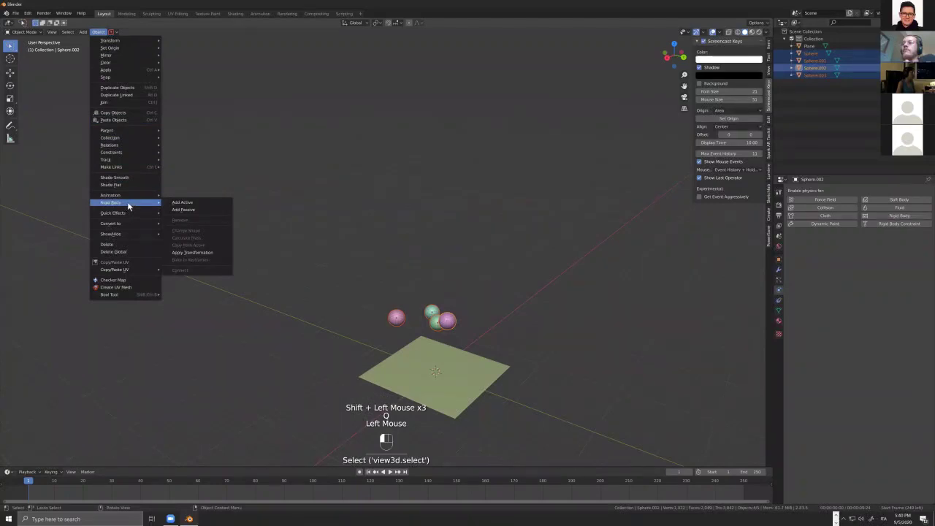
{"action": "right_click", "coordinate": [127, 205]}
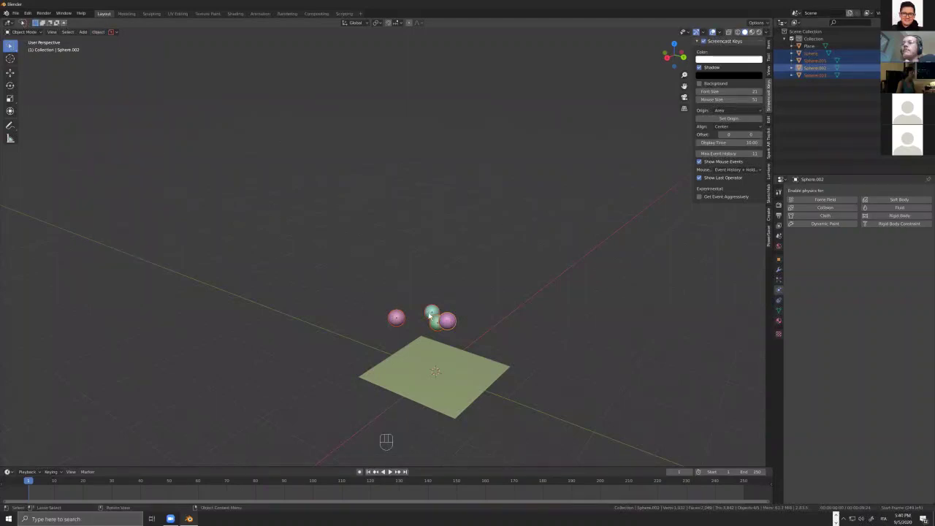
{"action": "scroll", "coordinate": [492, 321], "scroll_direction": "up", "scroll_amount": 2}
{"action": "key", "text": "q"}
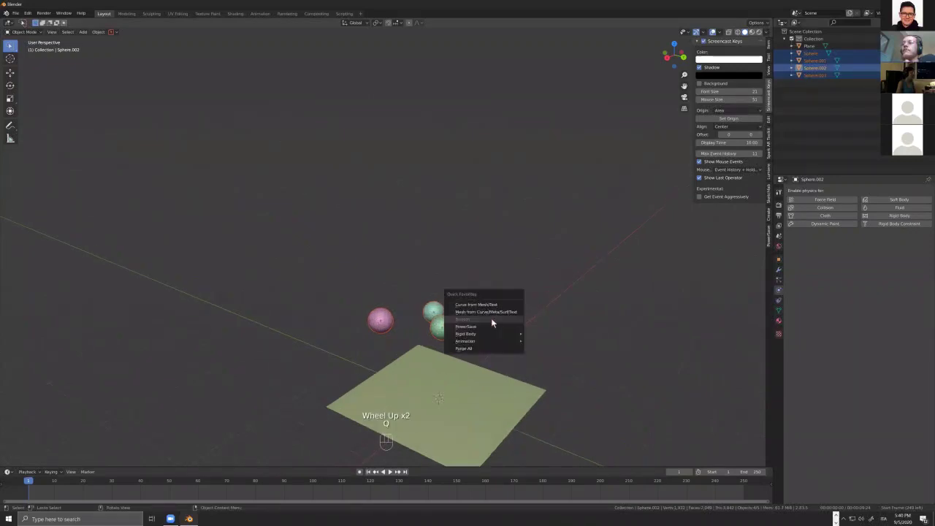
{"action": "mouse_move", "coordinate": [488, 337]}
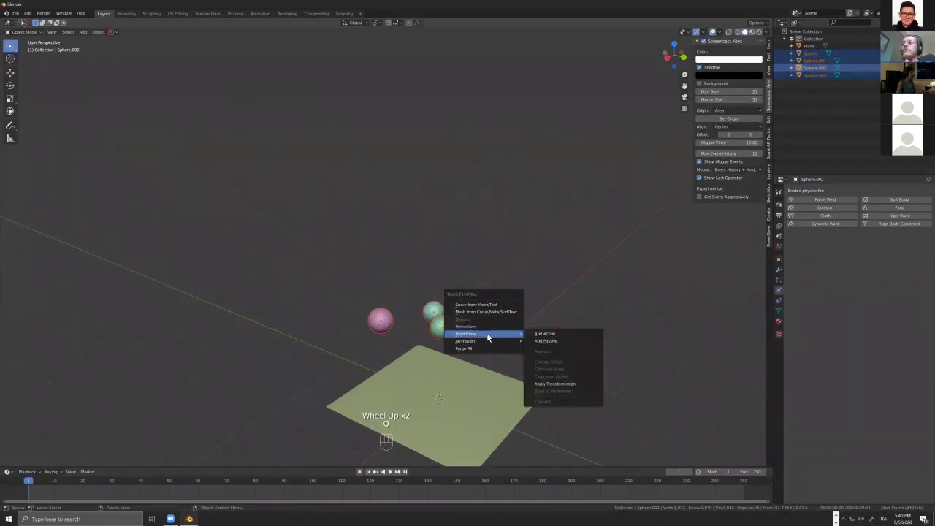
{"action": "left_click", "coordinate": [552, 334]}
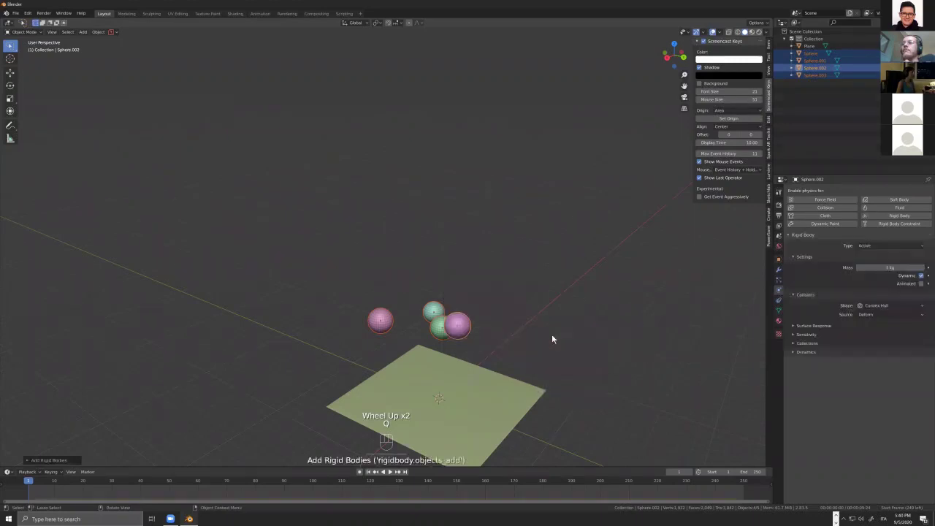
- Select the spheres one after another to check the rigid body settings on each
{"action": "left_click", "coordinate": [434, 333]}
{"action": "left_click", "coordinate": [441, 313]}
{"action": "left_click", "coordinate": [445, 333]}
{"action": "left_click", "coordinate": [398, 328]}
{"action": "left_click", "coordinate": [441, 337]}
{"action": "left_click", "coordinate": [440, 332]}
{"action": "left_click", "coordinate": [375, 324]}
{"action": "left_click", "coordinate": [457, 324]}
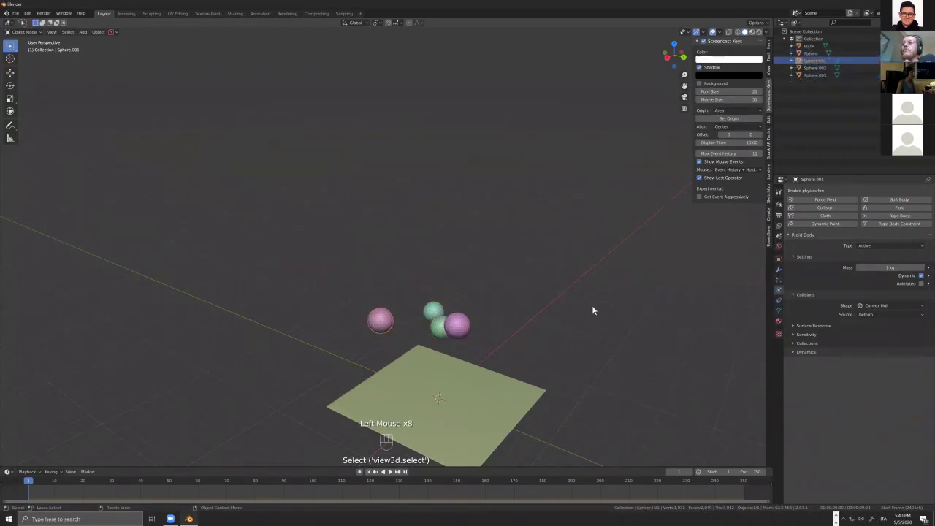
- Enable Animated for the separate pink sphere's rigid body and set its collision shape to Sphere
{"action": "left_click", "coordinate": [890, 246]}
{"action": "left_click", "coordinate": [844, 290]}
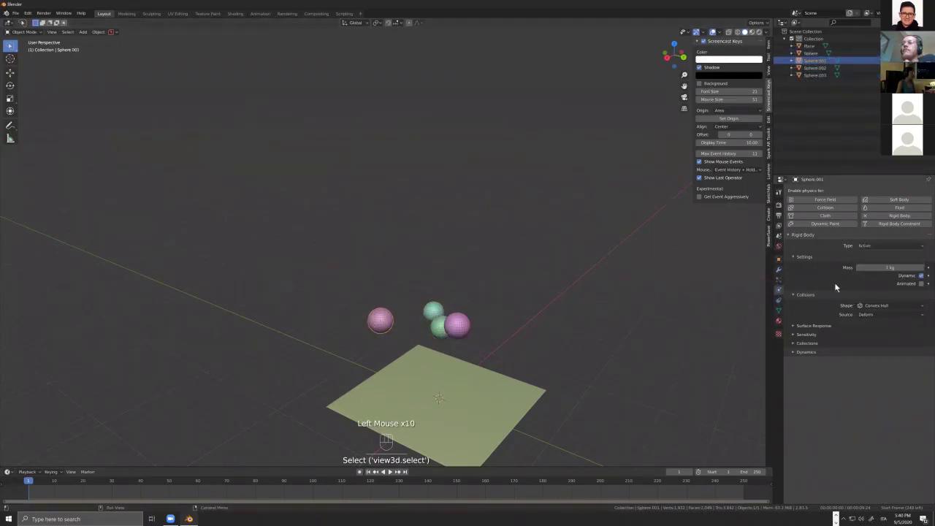
{"action": "left_click", "coordinate": [877, 305]}
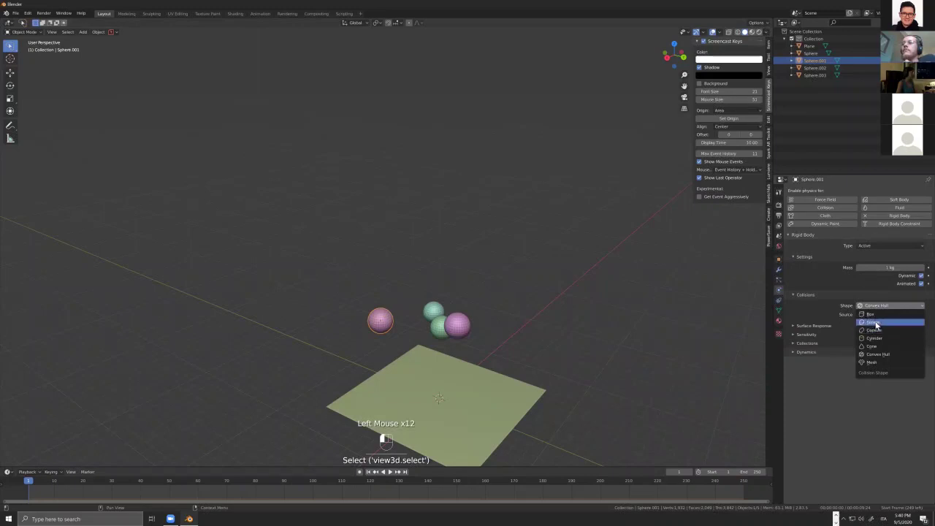
{"action": "left_click", "coordinate": [877, 324]}
- Select all four spheres with the pink Sphere.001 active and copy its rigid body settings to the others
{"action": "left_click", "coordinate": [432, 314]}
{"action": "left_click", "coordinate": [899, 307]}
{"action": "left_click", "coordinate": [432, 329]}
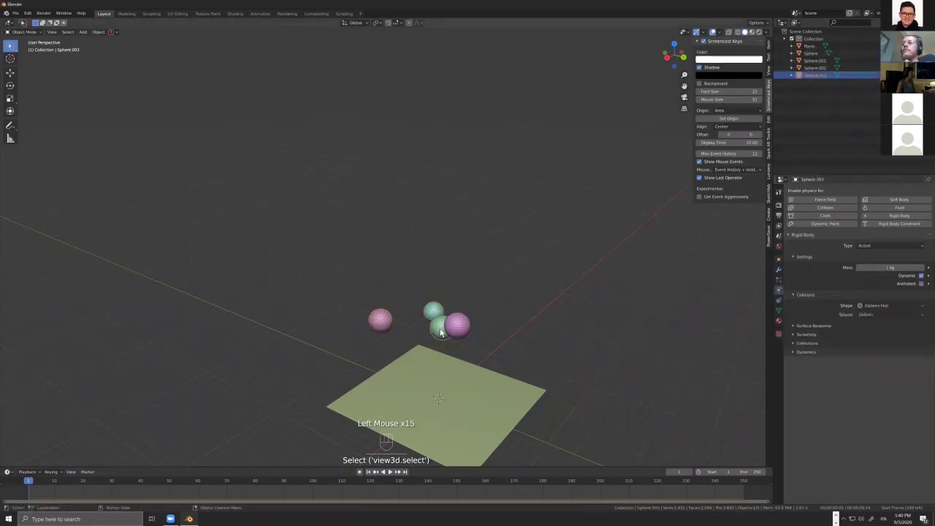
{"action": "left_click", "coordinate": [431, 317], "text": "shift"}
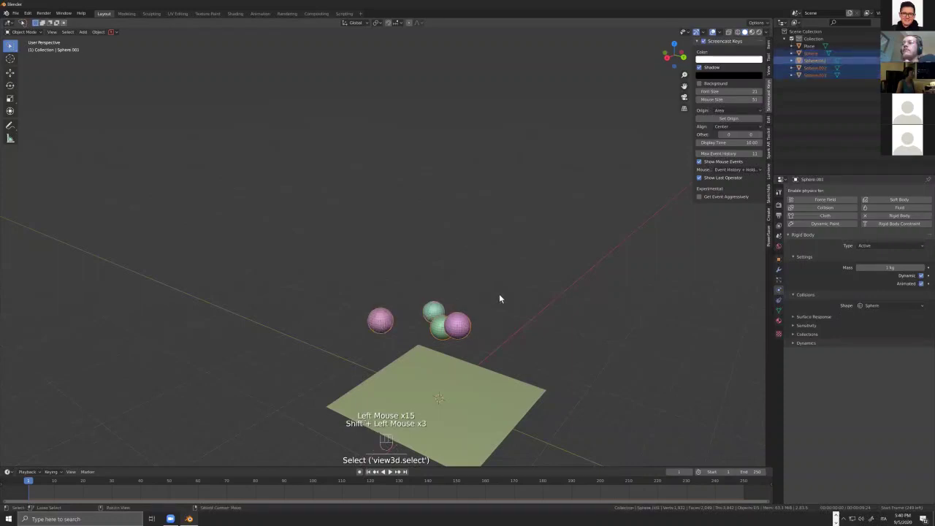
{"action": "key", "text": "q"}
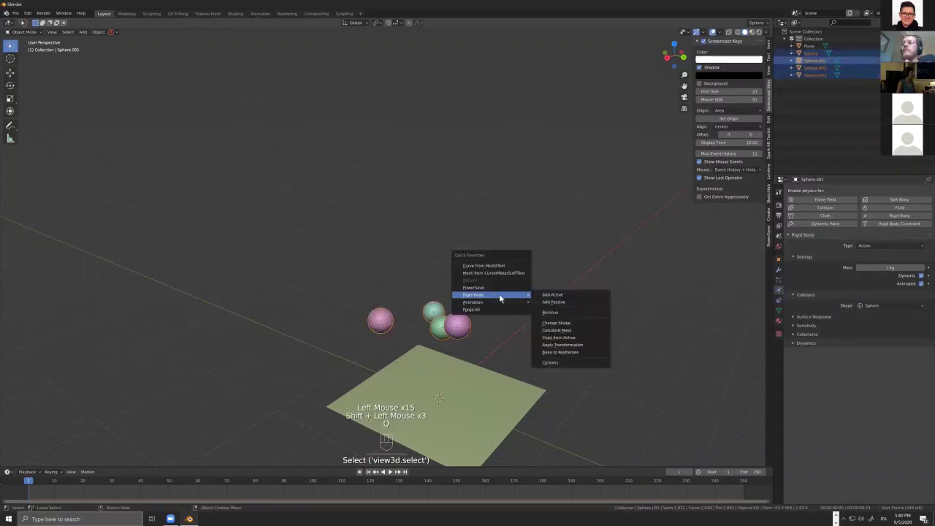
{"action": "left_click", "coordinate": [558, 340]}
- Check the copied rigid body settings on the spheres, then examine the pink sphere's Dynamics and Mass settings
{"action": "left_click", "coordinate": [442, 322]}
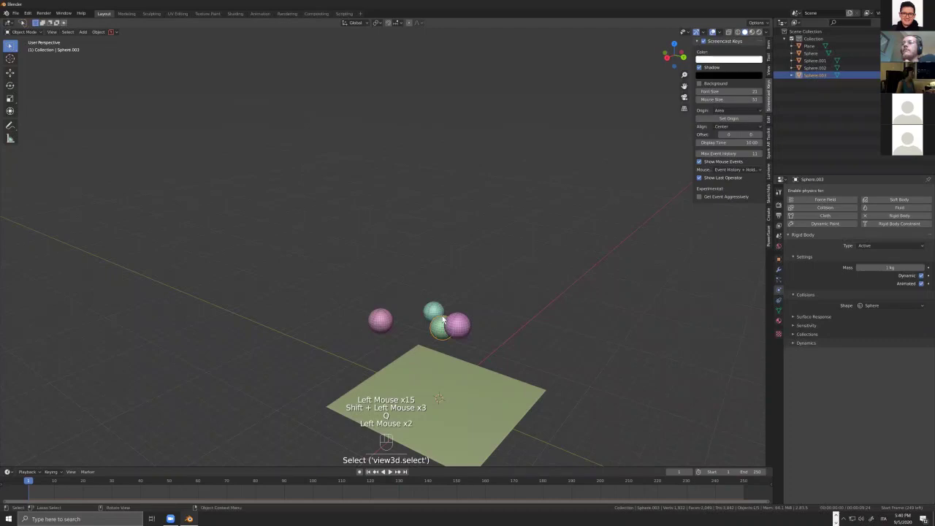
{"action": "left_click", "coordinate": [442, 319], "text": "shift"}
{"action": "left_click", "coordinate": [442, 319], "text": "shift"}
{"action": "left_click", "coordinate": [442, 320]}
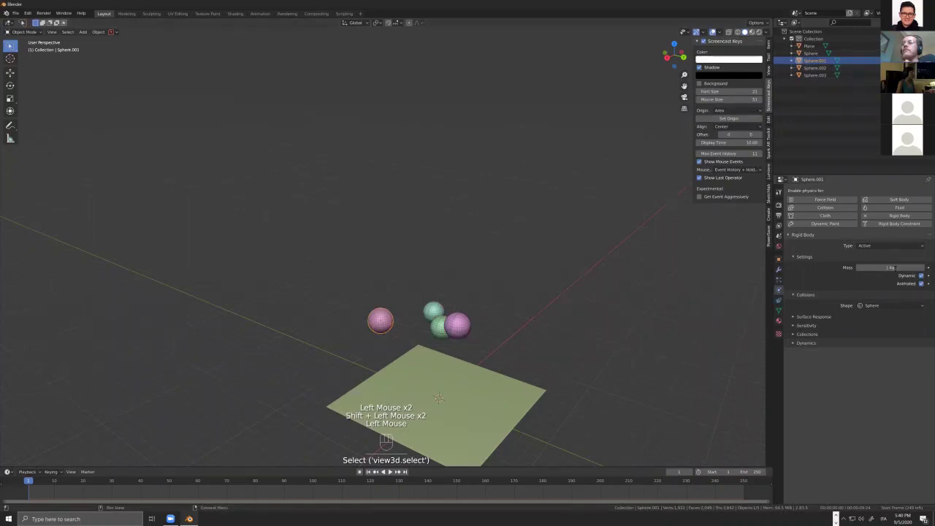
{"action": "left_click", "coordinate": [805, 342]}
{"action": "left_click_drag", "start_coordinate": [890, 268], "coordinate": [913, 267]}
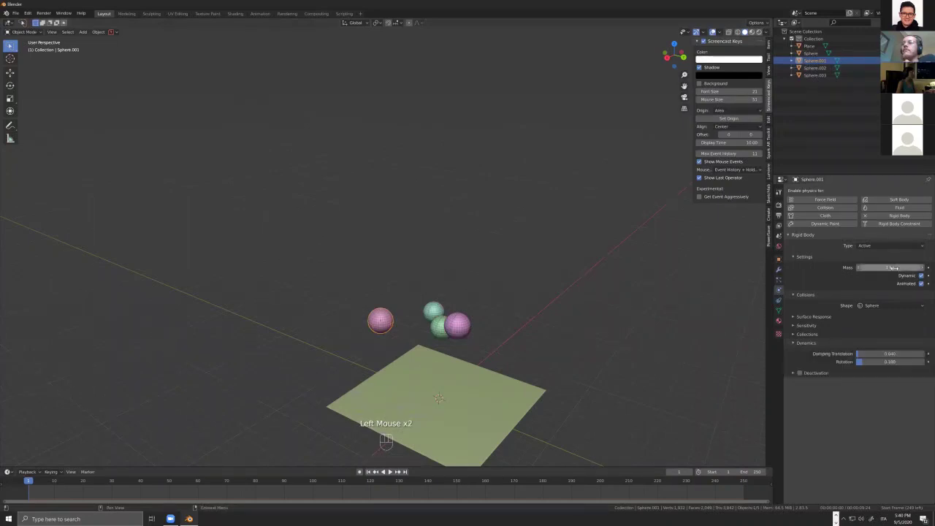
- Add a rigid body to the plane and set its type to Passive
{"action": "left_click", "coordinate": [503, 395]}
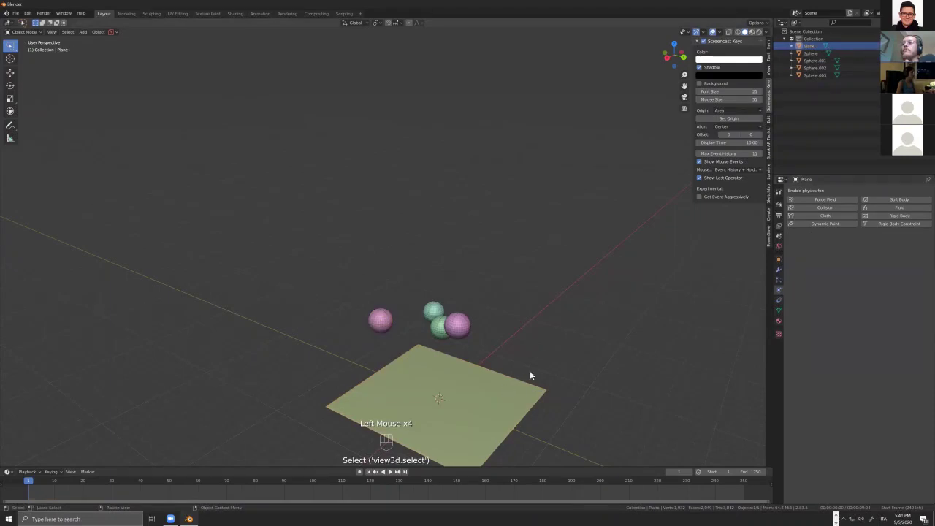
{"action": "left_click", "coordinate": [900, 215]}
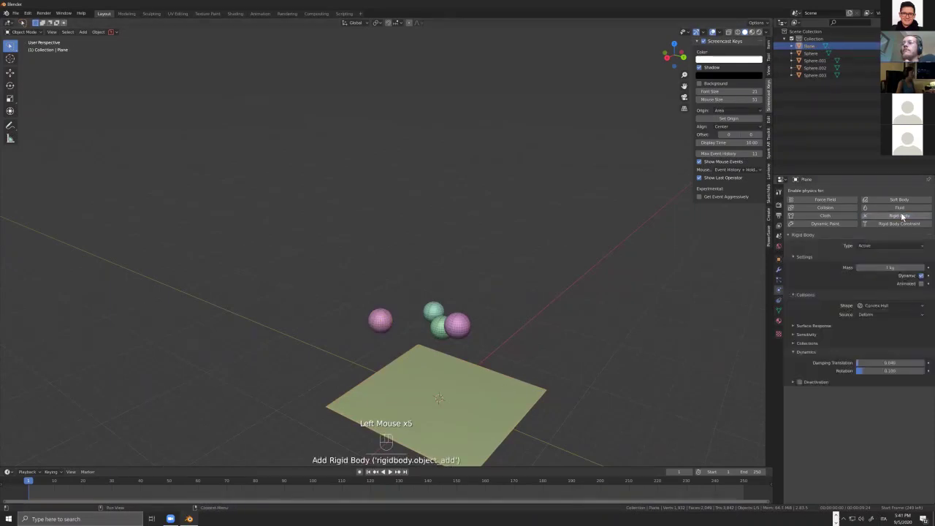
{"action": "left_click_drag", "start_coordinate": [883, 248], "coordinate": [875, 261]}
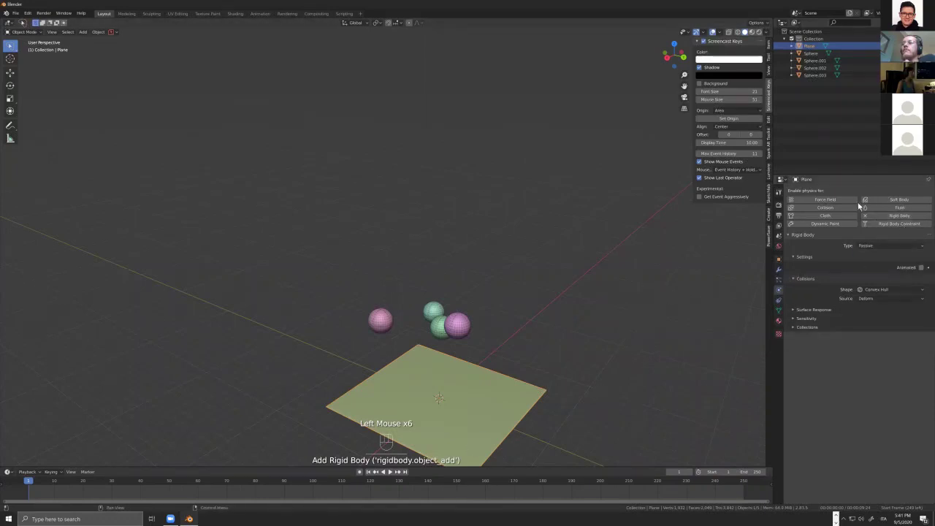
{"action": "key", "text": "q"}
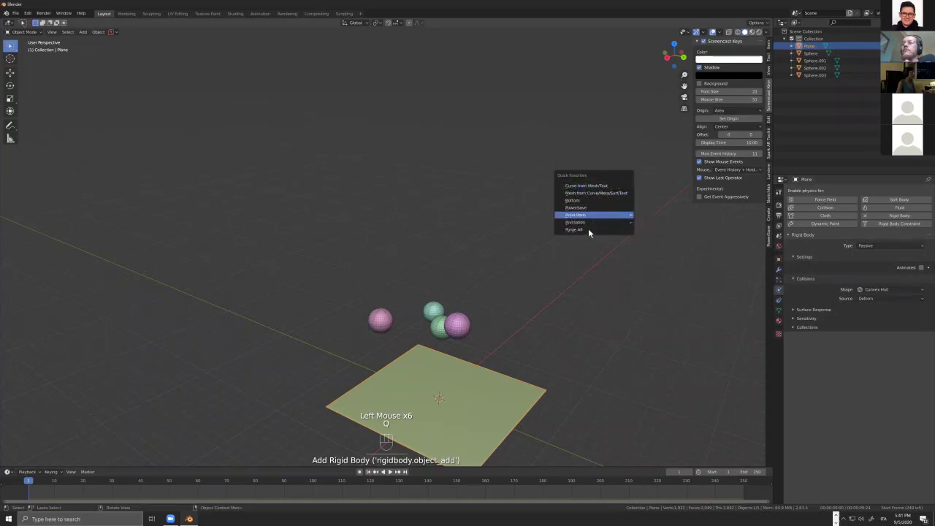
{"action": "left_click", "coordinate": [390, 329]}
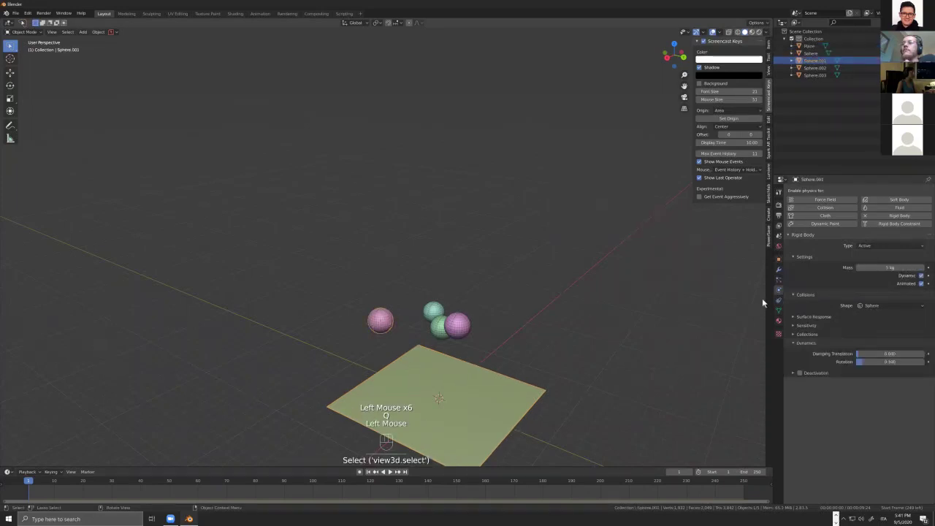
- Expand the plane's Surface Response, Sensitivity and Collections settings and set its Bounciness to 0.6
{"action": "left_click", "coordinate": [467, 392]}
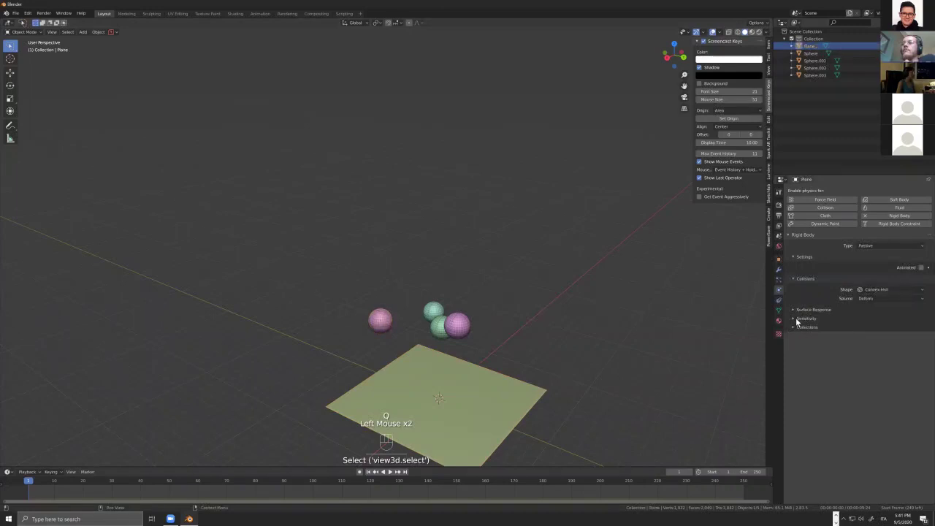
{"action": "left_click", "coordinate": [798, 319]}
{"action": "left_click", "coordinate": [810, 309]}
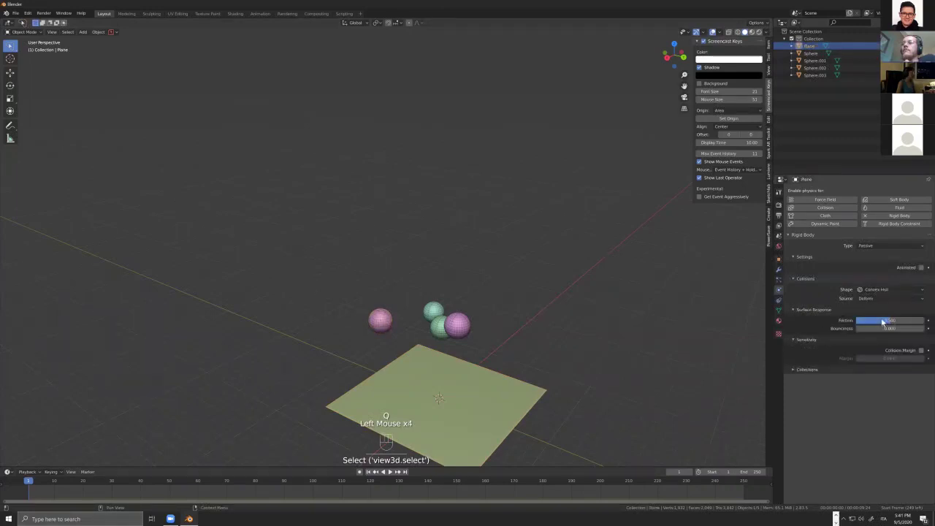
{"action": "left_click", "coordinate": [828, 373]}
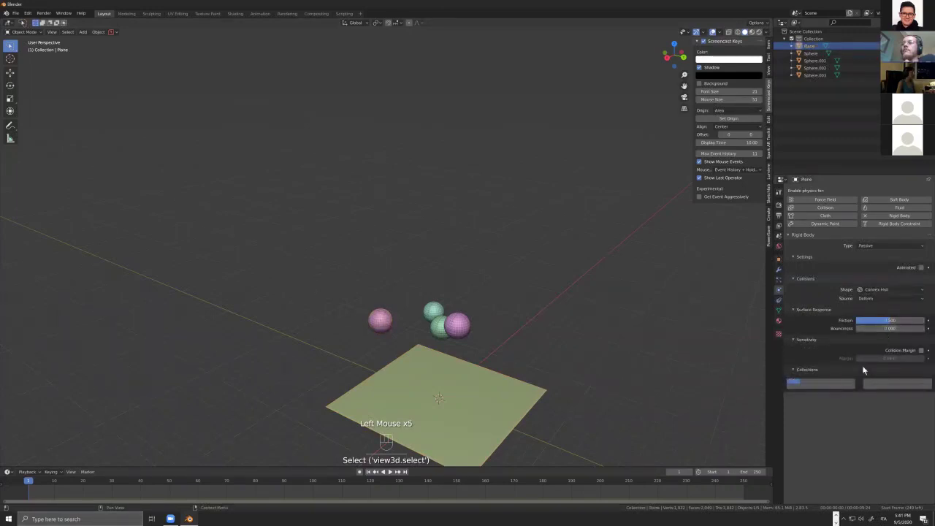
{"action": "left_click", "coordinate": [871, 328]}
{"action": "key", "text": "Return"}
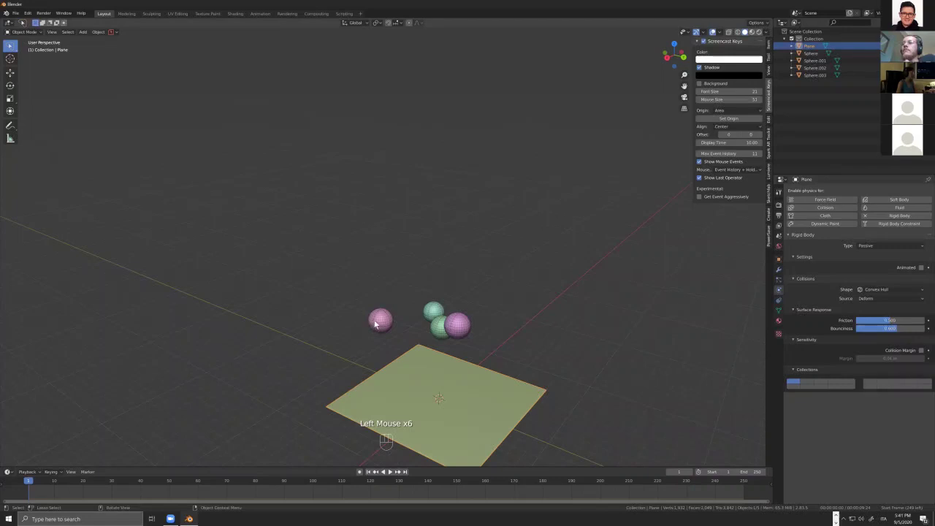
- Select the pink sphere Sphere.001 and set its rigid body Bounciness to about 0.65
{"action": "left_click", "coordinate": [879, 290]}
{"action": "left_click", "coordinate": [379, 324]}
{"action": "left_click", "coordinate": [378, 323]}
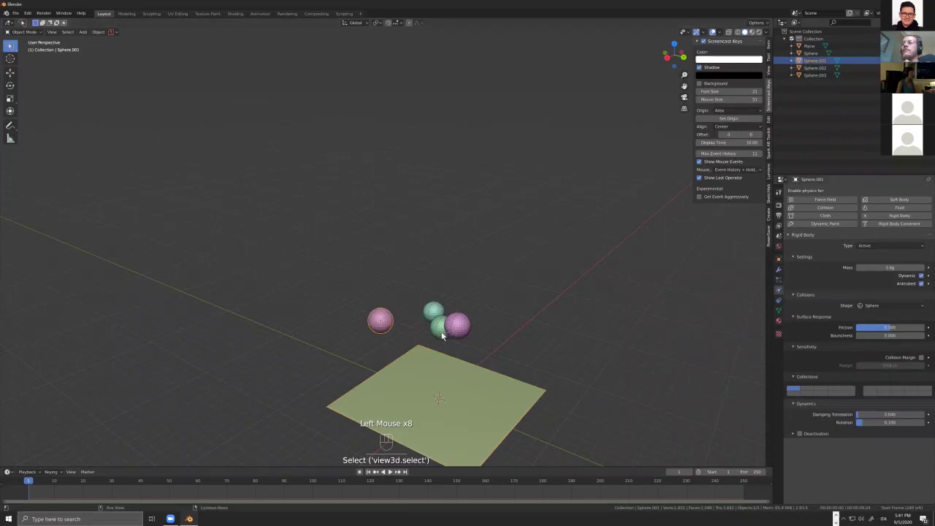
{"action": "left_click", "coordinate": [381, 324]}
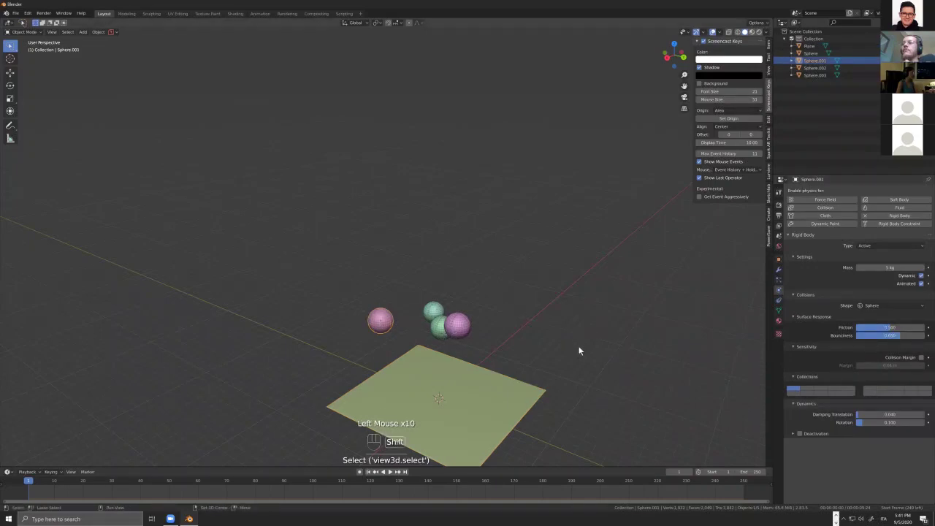
- Add the other three spheres to the selection with Sphere.001 active and copy its rigid body settings to them
{"action": "left_click", "coordinate": [367, 325], "text": "shift"}
{"action": "left_click", "coordinate": [366, 325], "text": "shift"}
{"action": "key", "text": "q"}
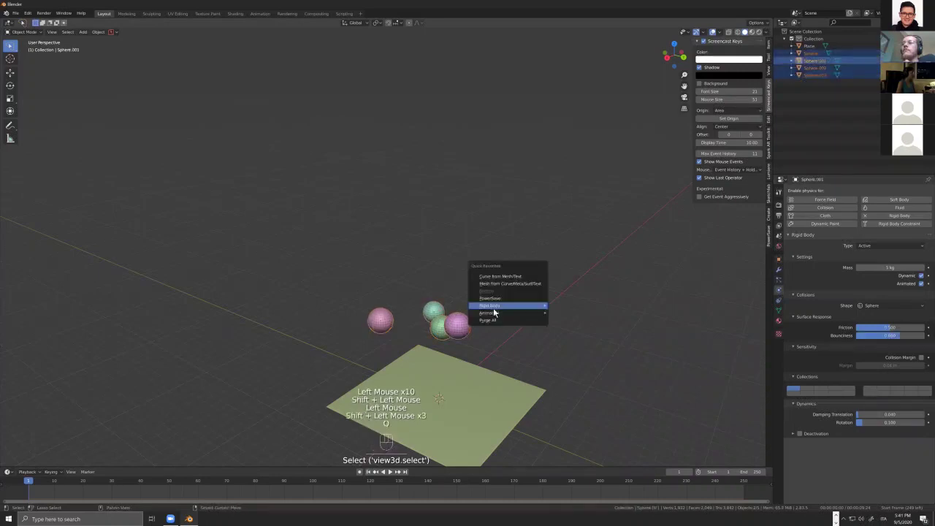
{"action": "mouse_move", "coordinate": [504, 307]}
{"action": "left_click", "coordinate": [584, 348]}
{"action": "left_click", "coordinate": [475, 339]}
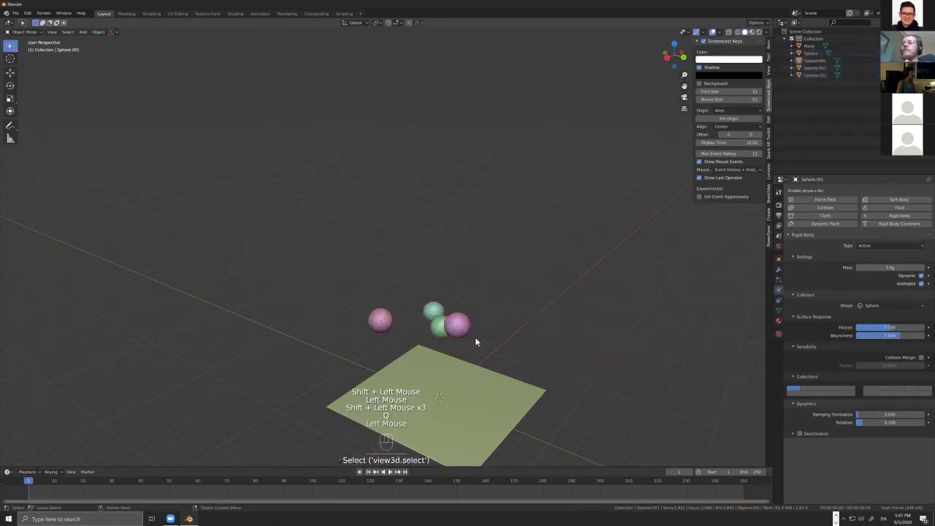
- Play the rigid body simulation several times, checking the settings of the plane and Sphere.001 between runs
{"action": "scroll", "coordinate": [475, 340], "scroll_direction": "down", "scroll_amount": 2}
{"action": "key", "text": "shift+space"}
{"action": "key", "text": "Escape"}
{"action": "key", "text": "shift+space"}
{"action": "key", "text": "Escape"}
{"action": "middle_click_drag", "start_coordinate": [515, 333], "coordinate": [497, 366]}
{"action": "left_click", "coordinate": [439, 334]}
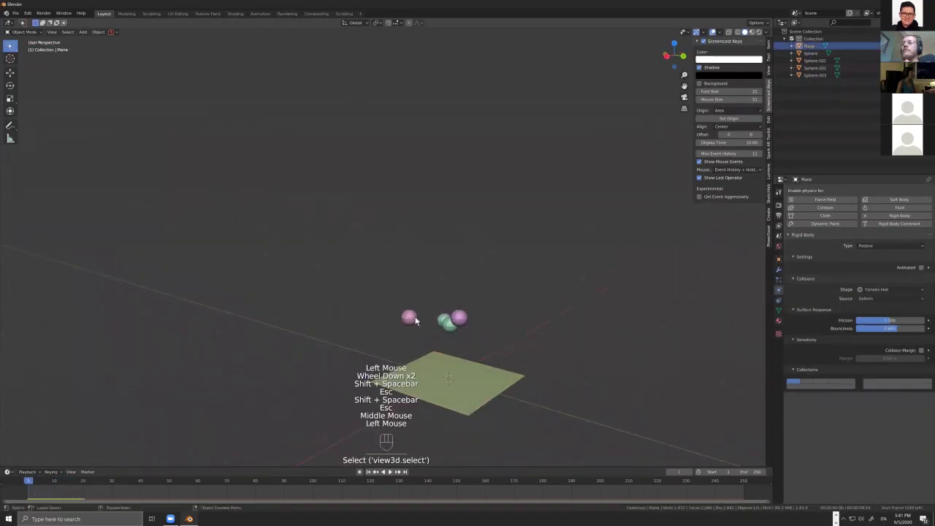
{"action": "left_click", "coordinate": [413, 319]}
{"action": "key", "text": "shift+space"}
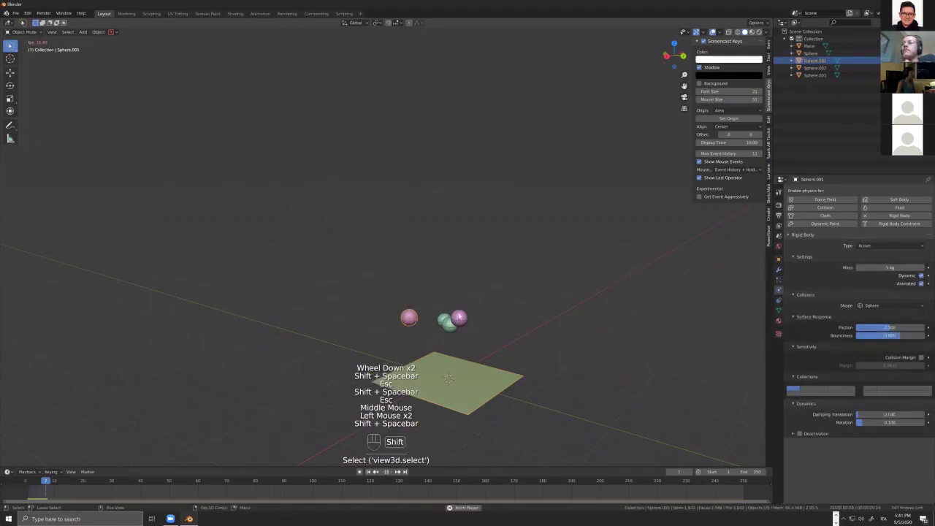
{"action": "key", "text": "Escape"}
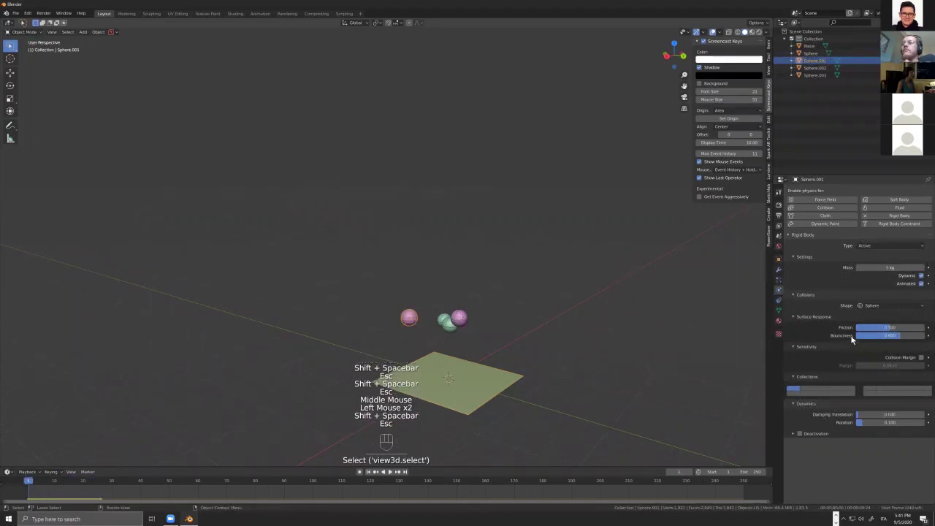
- Examine the placement of the spheres above the plane from the front view and from several perspective angles
{"action": "middle_click_drag", "start_coordinate": [609, 321], "coordinate": [416, 272]}
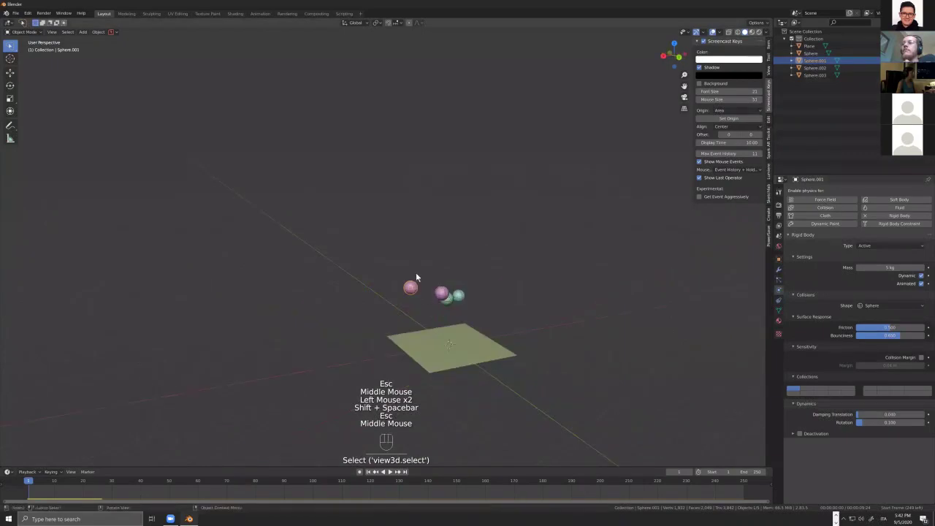
{"action": "scroll", "coordinate": [449, 267], "scroll_direction": "up", "scroll_amount": 3}
{"action": "left_click", "coordinate": [449, 267]}
{"action": "key", "text": "KP_1"}
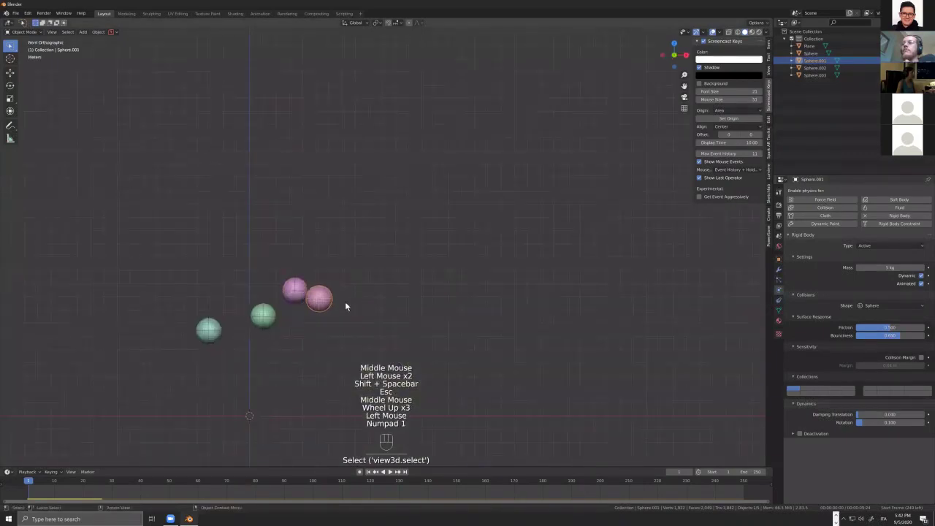
{"action": "scroll", "coordinate": [331, 322], "scroll_direction": "down", "scroll_amount": 2}
{"action": "middle_click_drag", "start_coordinate": [320, 314], "coordinate": [589, 279]}
{"action": "scroll", "coordinate": [658, 296], "scroll_direction": "up", "scroll_amount": 1}
{"action": "middle_click_drag", "start_coordinate": [731, 307], "coordinate": [750, 308], "text": "shift"}
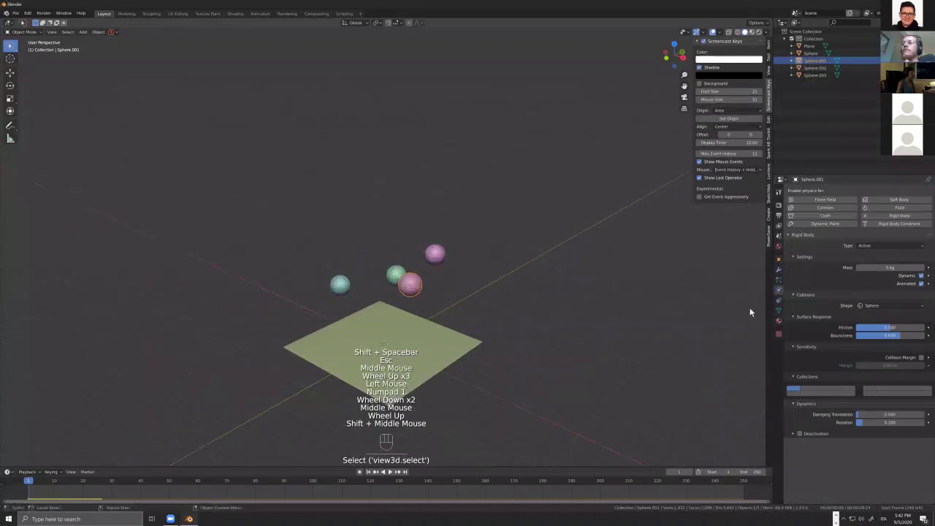
- Check the rigid body settings of the spheres, then select the plane and apply its scale
{"action": "left_click", "coordinate": [389, 279]}
{"action": "left_click", "coordinate": [390, 278]}
{"action": "left_click", "coordinate": [428, 255]}
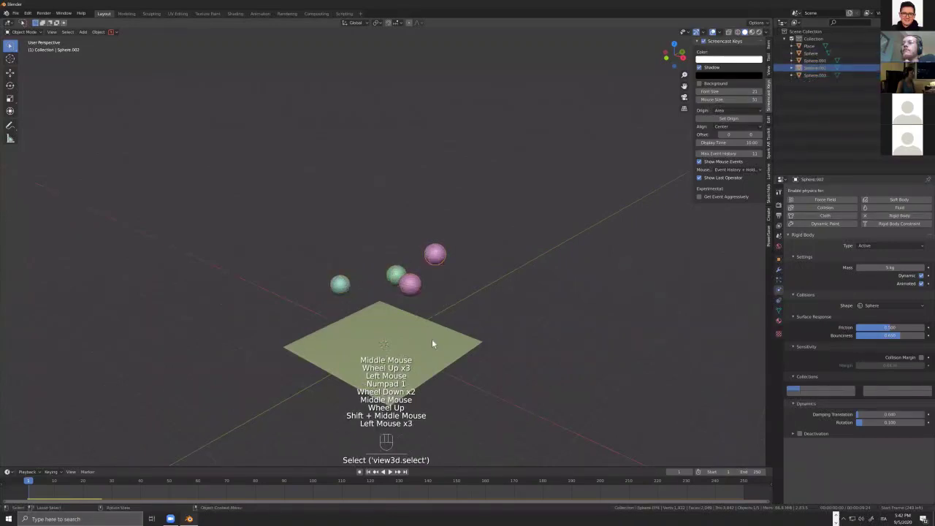
{"action": "left_click", "coordinate": [431, 339]}
{"action": "key", "text": "ctrl+a"}
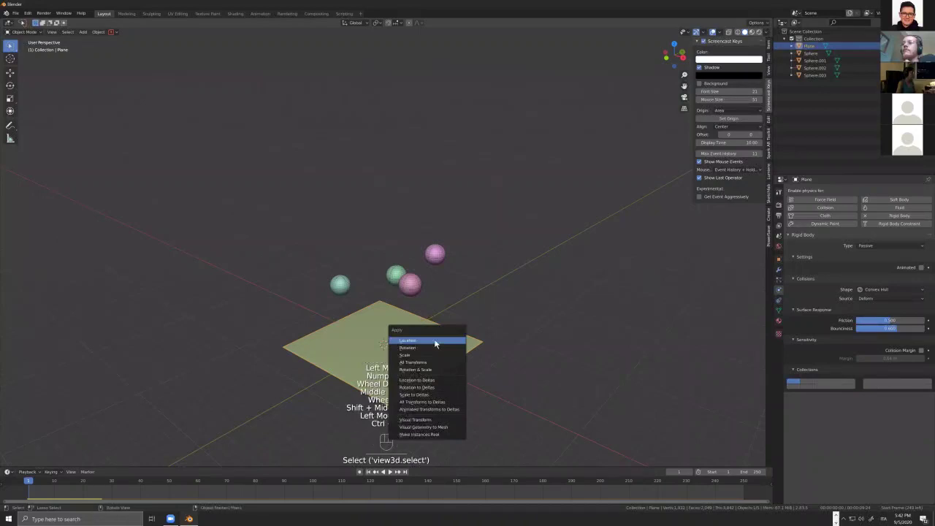
{"action": "left_click", "coordinate": [428, 351]}
- Select all four spheres with Sphere.002 active and apply their scale
{"action": "left_click", "coordinate": [349, 287]}
{"action": "key", "text": "ctrl+a"}
{"action": "left_click", "coordinate": [434, 255], "text": "shift"}
{"action": "left_click", "coordinate": [434, 256], "text": "shift"}
{"action": "left_click", "coordinate": [434, 255], "text": "shift"}
{"action": "key", "text": "ctrl+a"}
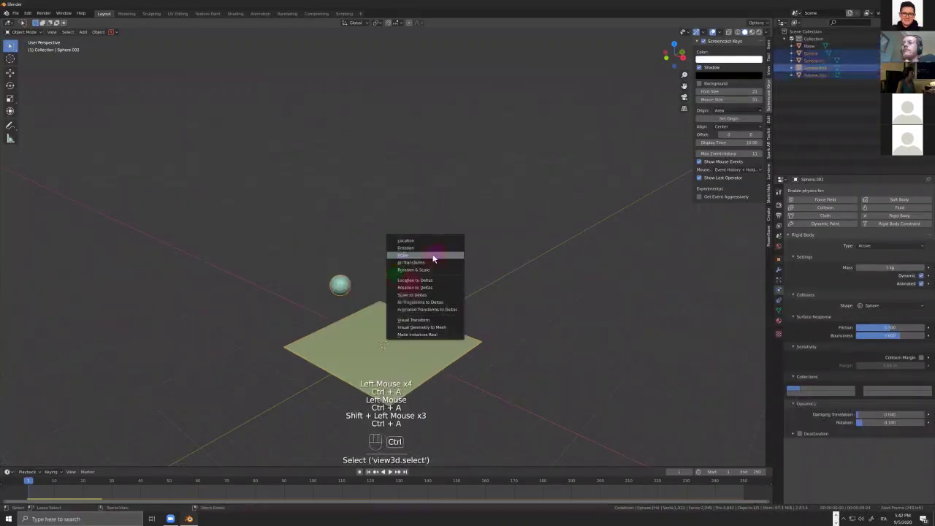
{"action": "left_click", "coordinate": [434, 257]}
- Play the simulation, then examine the rigid body settings of the teal sphere named Sphere
{"action": "key", "text": "shift+space"}
{"action": "key", "text": "Escape"}
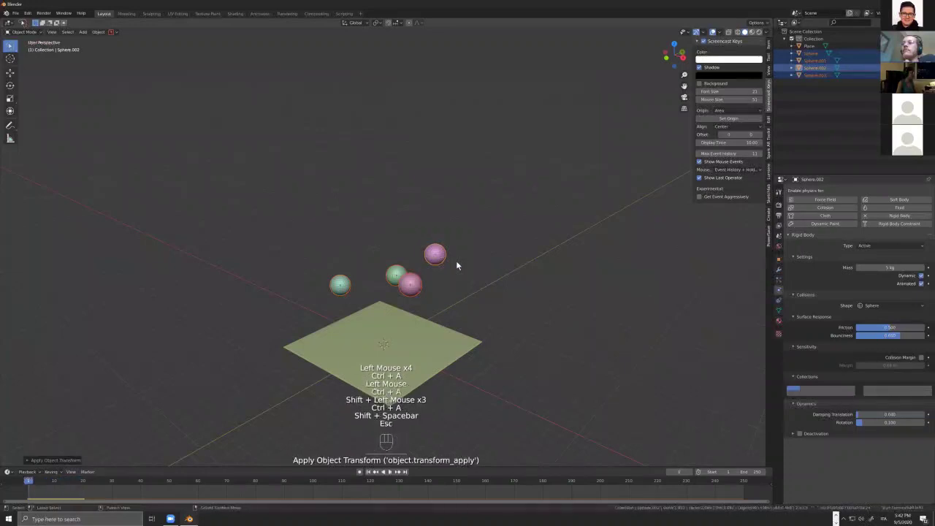
{"action": "key", "text": "KP_1"}
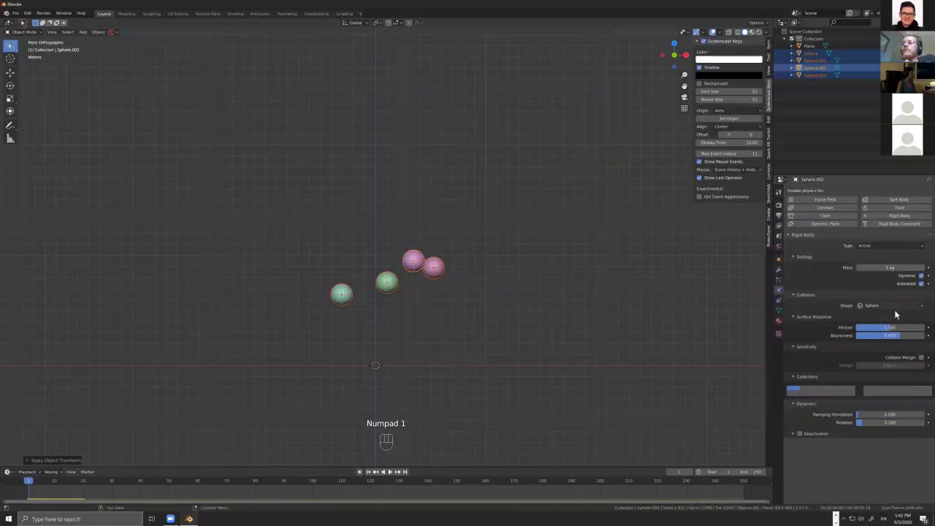
{"action": "left_click", "coordinate": [341, 294]}
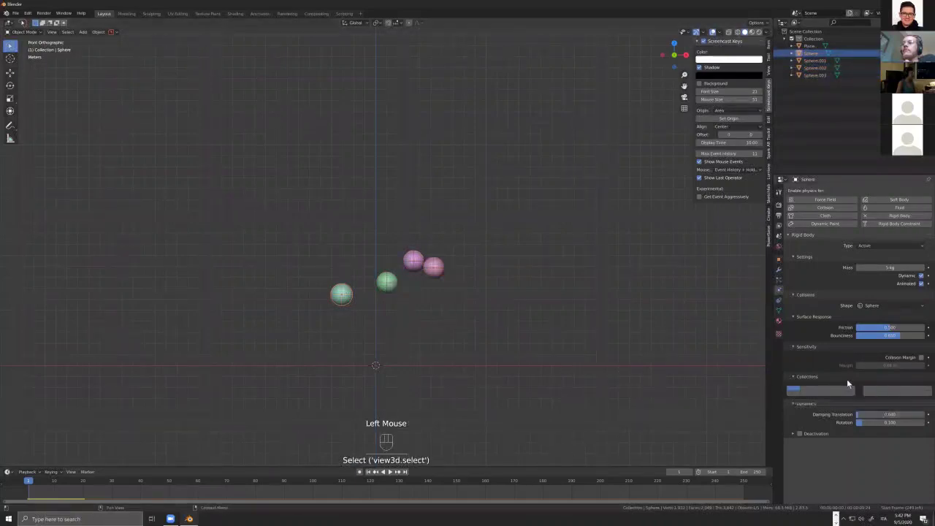
{"action": "scroll", "coordinate": [853, 384], "scroll_direction": "down", "scroll_amount": 2}
{"action": "scroll", "coordinate": [850, 380], "scroll_direction": "up", "scroll_amount": 1}
{"action": "middle_click_drag", "start_coordinate": [455, 355], "coordinate": [446, 384]}
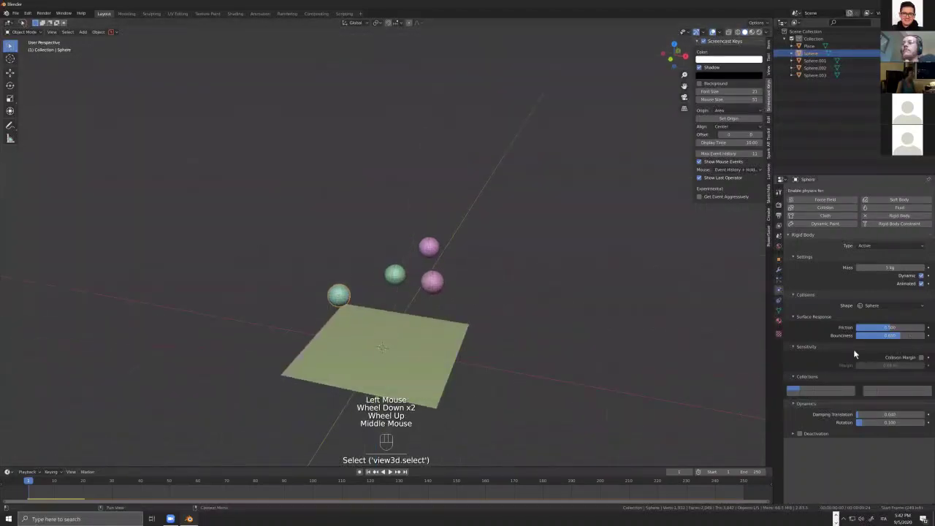
- Set the plane's rigid body Friction to 0 and play the simulation again
{"action": "left_click", "coordinate": [376, 363]}
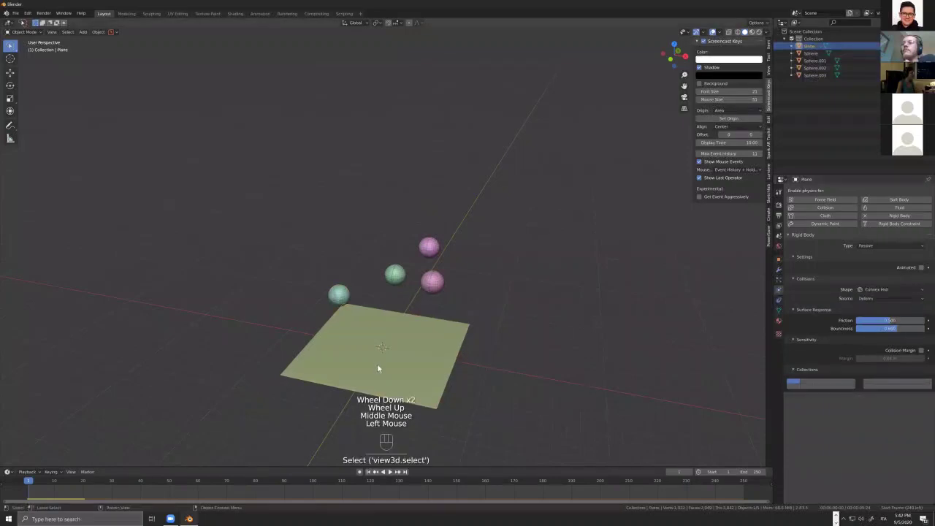
{"action": "left_click_drag", "start_coordinate": [888, 320], "coordinate": [840, 320]}
{"action": "key", "text": "shift+space"}
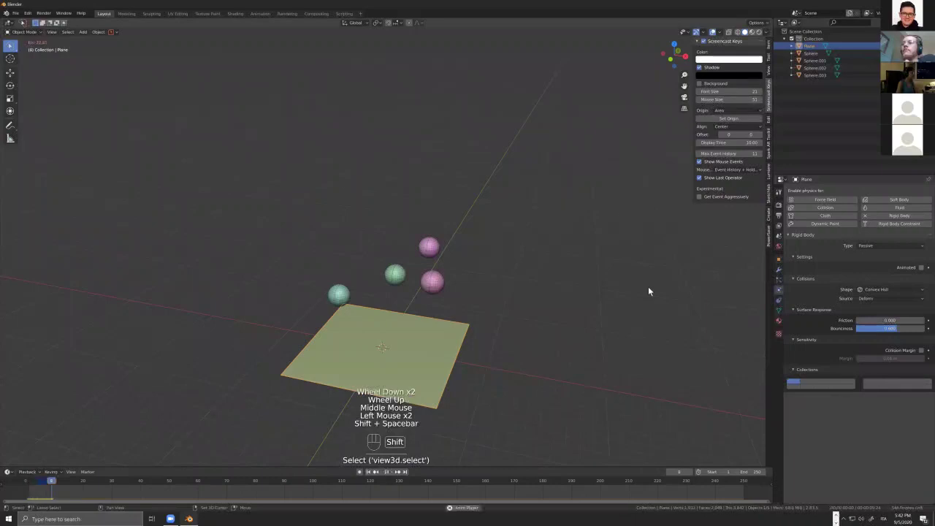
{"action": "key", "text": "Escape"}
{"action": "key", "text": "space"}
{"action": "key", "text": "Left"}
{"action": "middle_click_drag", "start_coordinate": [546, 245], "coordinate": [756, 361]}
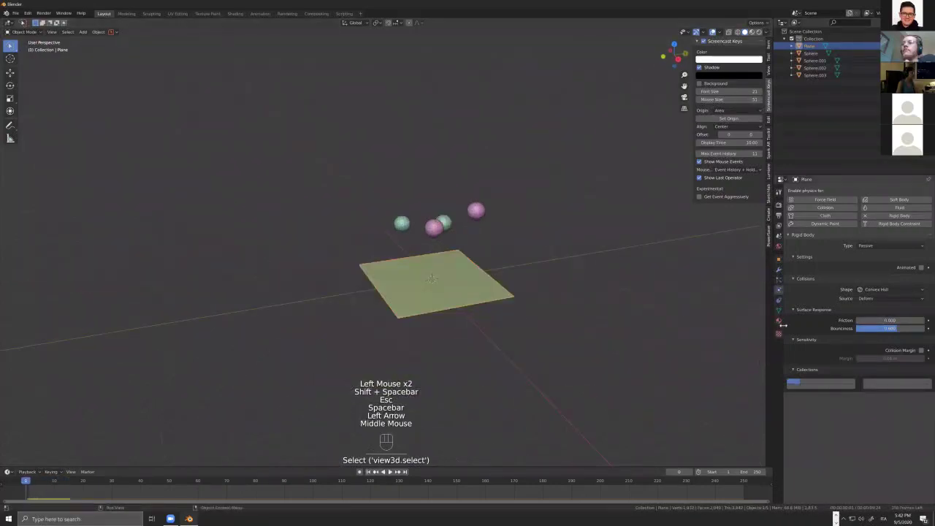
- Review the collision shape options of the teal sphere, keeping its Shape set to Sphere
{"action": "left_click", "coordinate": [499, 288]}
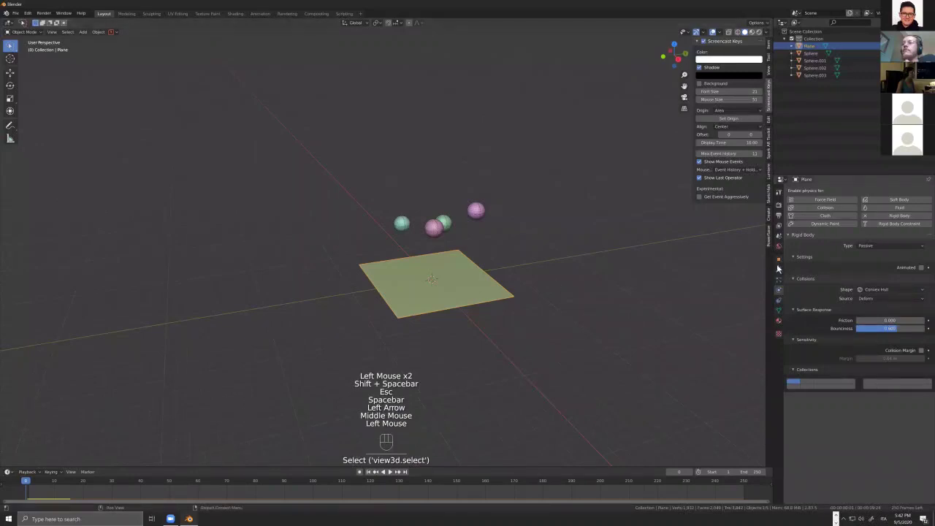
{"action": "left_click", "coordinate": [405, 224]}
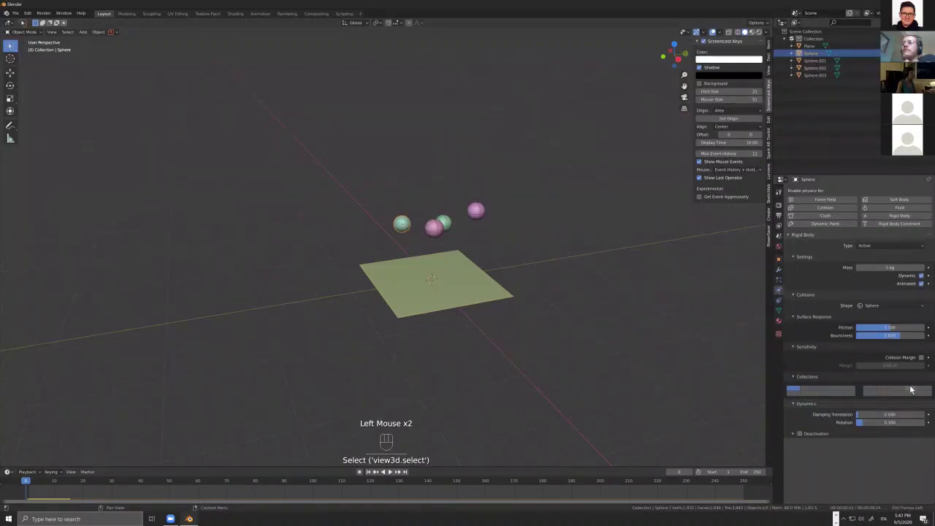
{"action": "left_click", "coordinate": [887, 307]}
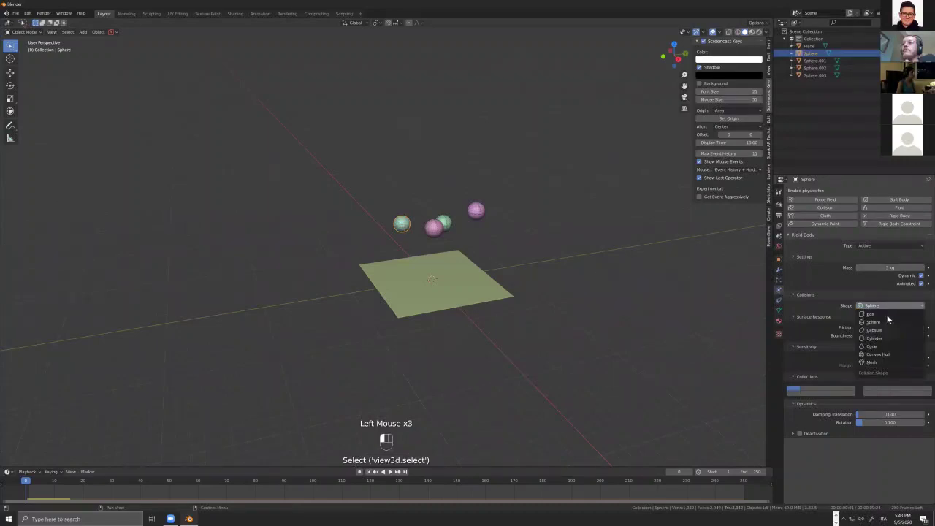
{"action": "left_click", "coordinate": [886, 321]}
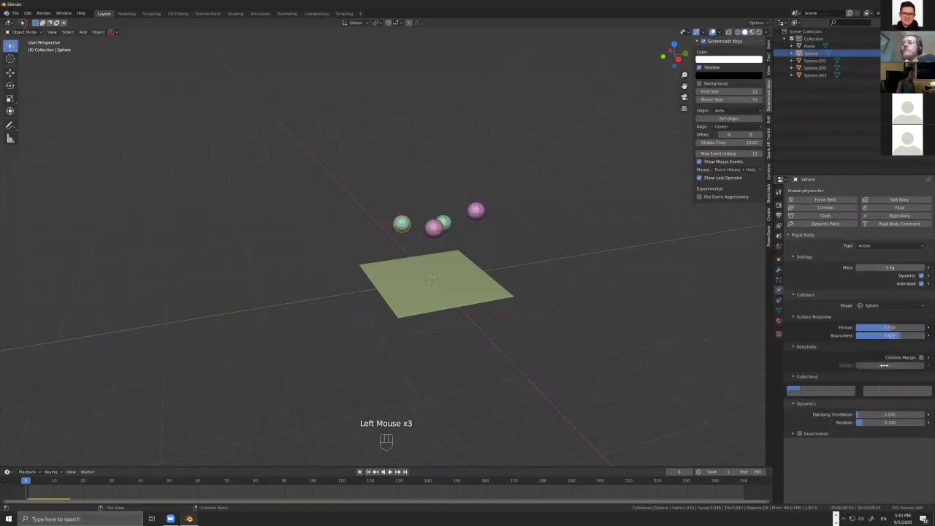
- Compare the rigid body settings of the plane, Sphere.002 and the overlapping green and pink spheres
{"action": "left_click", "coordinate": [446, 283]}
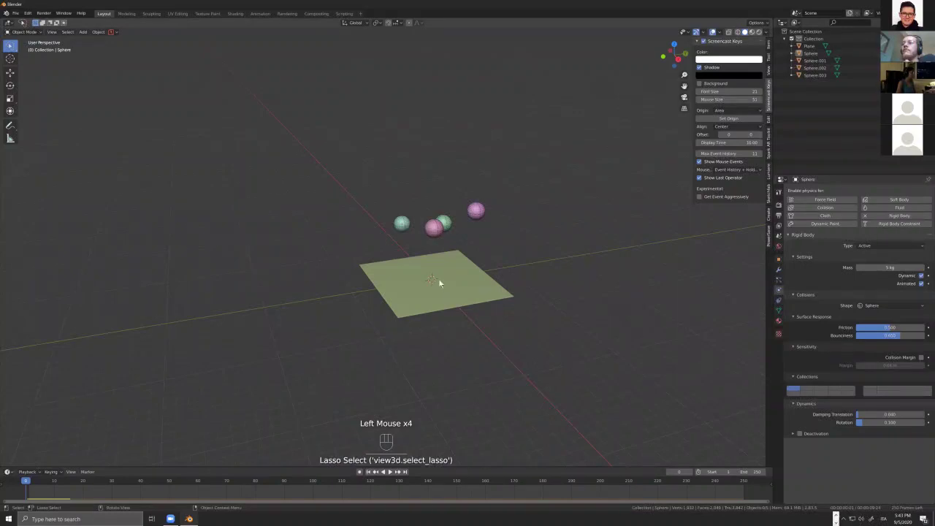
{"action": "left_click", "coordinate": [457, 318]}
{"action": "left_click", "coordinate": [458, 315]}
{"action": "left_click", "coordinate": [470, 297]}
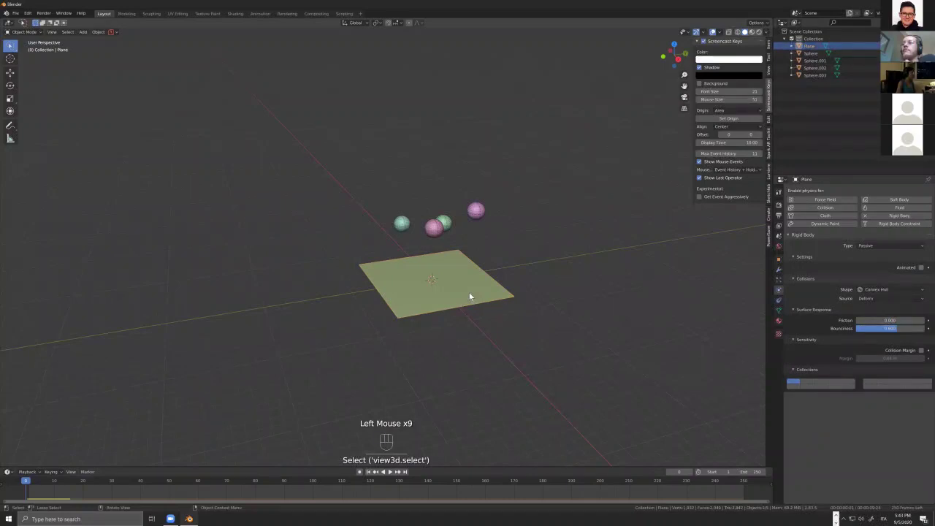
{"action": "left_click", "coordinate": [471, 216]}
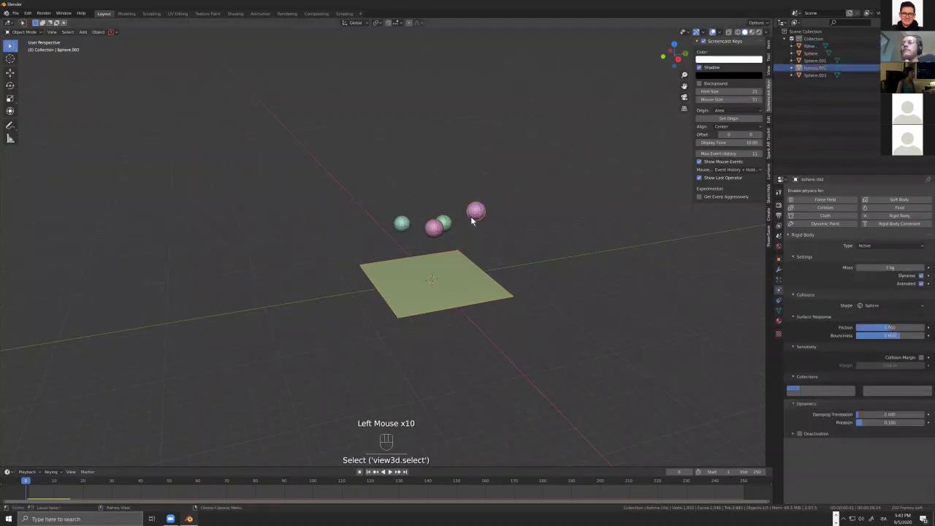
{"action": "left_click", "coordinate": [475, 214]}
{"action": "left_click", "coordinate": [442, 229]}
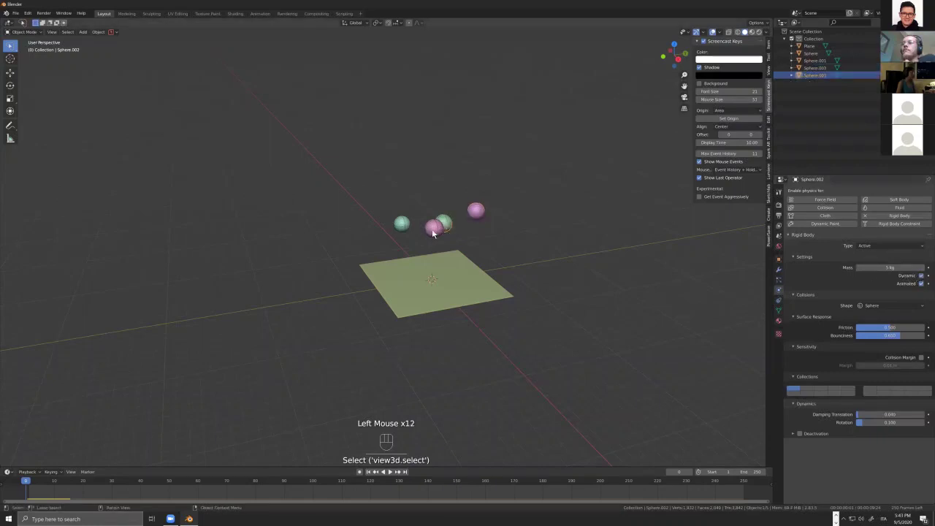
{"action": "left_click", "coordinate": [439, 228]}
{"action": "left_click", "coordinate": [441, 228]}
{"action": "left_click", "coordinate": [442, 227]}
{"action": "left_click", "coordinate": [441, 227]}
- Select all four spheres with Sphere.002 active, disable its Dynamic option and copy its rigid body settings to the others
{"action": "left_click", "coordinate": [407, 226]}
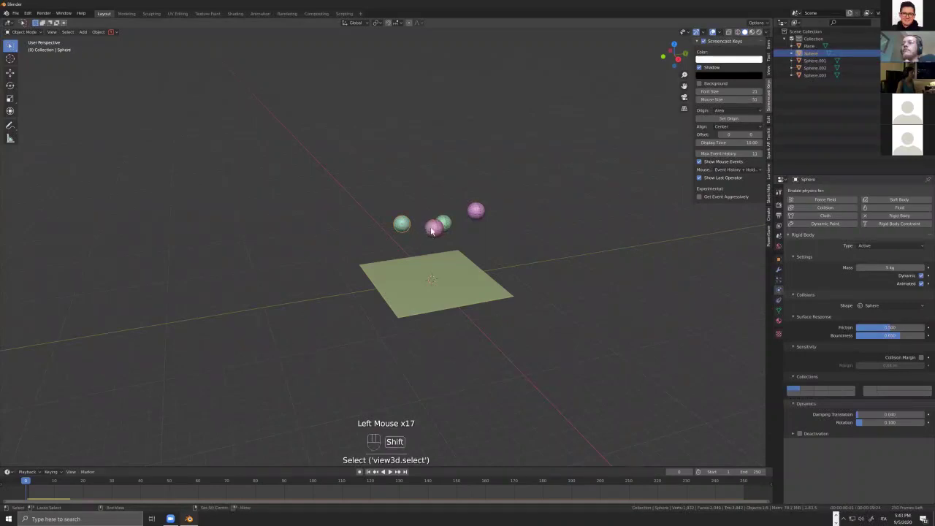
{"action": "left_click", "coordinate": [442, 227], "text": "shift"}
{"action": "left_click", "coordinate": [441, 227], "text": "shift"}
{"action": "left_click", "coordinate": [476, 212], "text": "shift"}
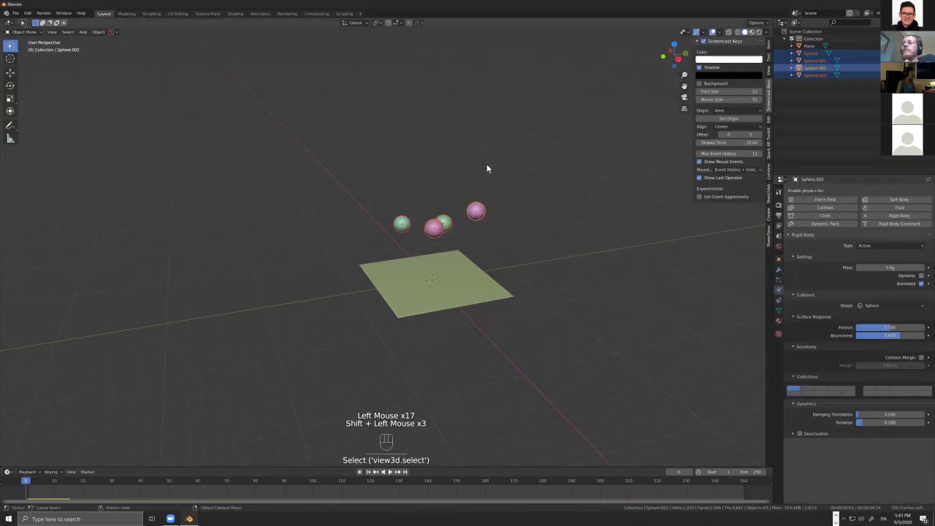
{"action": "key", "text": "q"}
{"action": "mouse_move", "coordinate": [486, 166]}
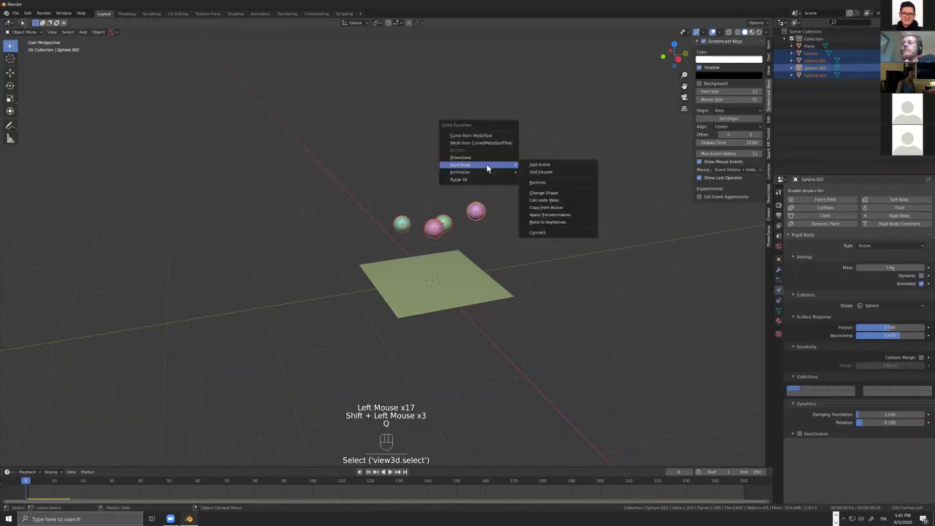
{"action": "left_click", "coordinate": [551, 209]}
- Play the simulation with the copied rigid body settings, return to the start and show the object's transform properties
{"action": "key", "text": "shift+space"}
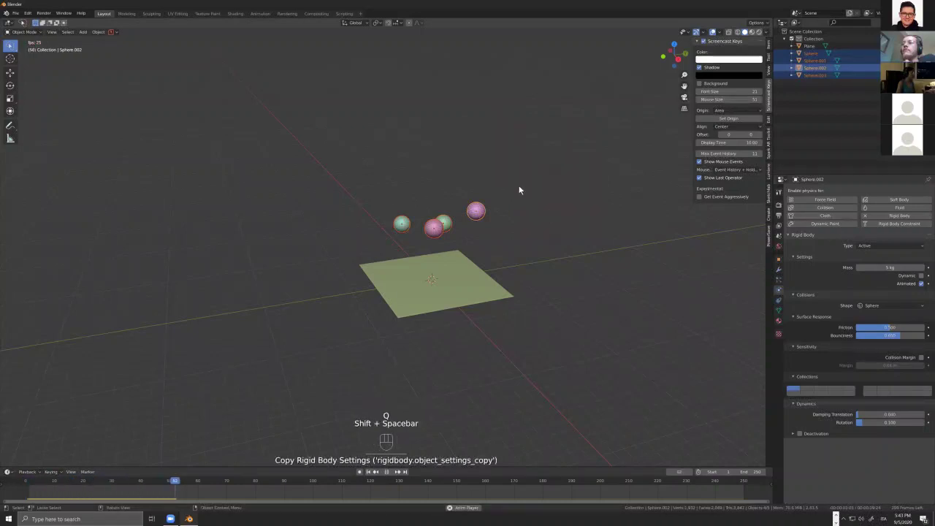
{"action": "key", "text": "Escape"}
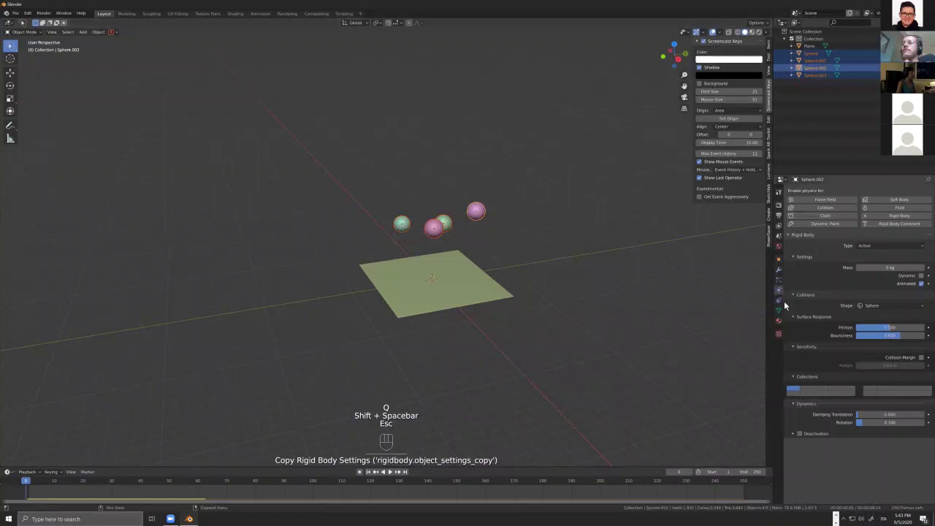
{"action": "left_click", "coordinate": [778, 258]}
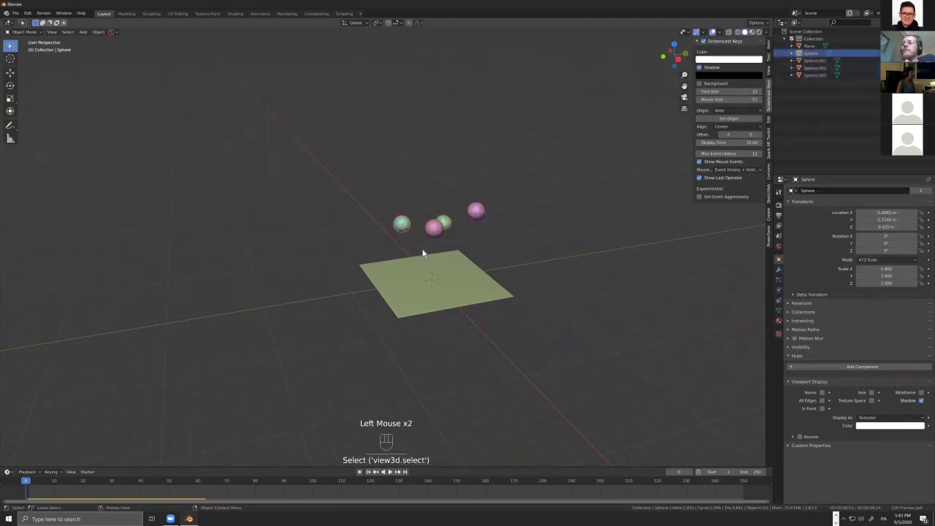
- Move the teal sphere to a slightly different position above the plane
{"action": "key", "text": "g"}
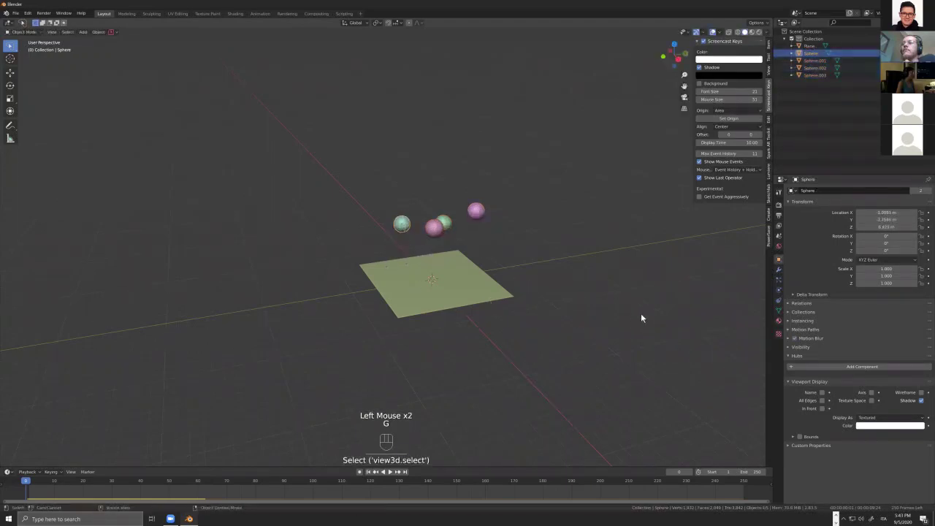
{"action": "middle_click_drag", "start_coordinate": [523, 214], "coordinate": [806, 327]}
{"action": "scroll", "coordinate": [483, 276], "scroll_direction": "up", "scroll_amount": 2}
{"action": "scroll", "coordinate": [483, 276], "scroll_direction": "up", "scroll_amount": 1}
{"action": "scroll", "coordinate": [805, 327], "scroll_direction": "up", "scroll_amount": 1}
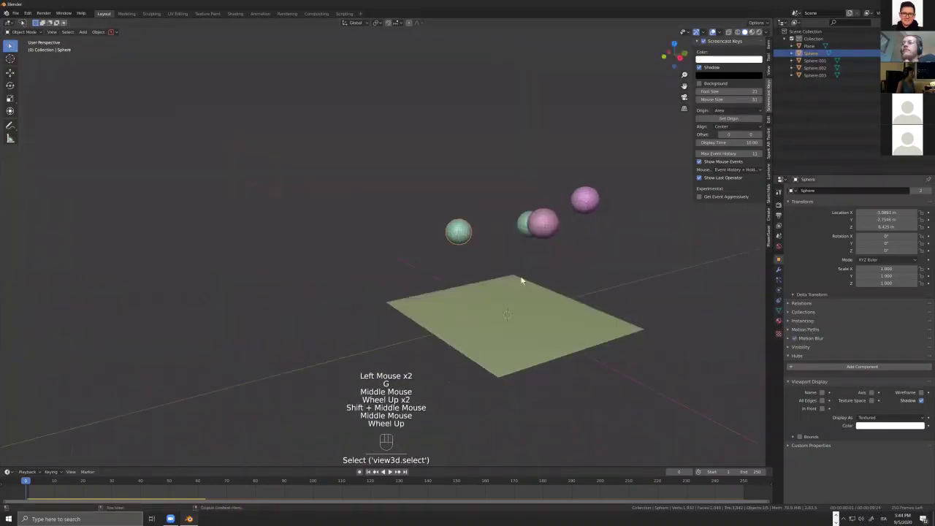
{"action": "scroll", "coordinate": [495, 286], "scroll_direction": "down", "scroll_amount": 1}
{"action": "middle_click_drag", "start_coordinate": [494, 285], "coordinate": [593, 189]}
{"action": "scroll", "coordinate": [584, 271], "scroll_direction": "up", "scroll_amount": 2}
{"action": "scroll", "coordinate": [563, 267], "scroll_direction": "down", "scroll_amount": 1}
{"action": "scroll", "coordinate": [593, 188], "scroll_direction": "up", "scroll_amount": 1}
- Add the green and both pink spheres to the selection, making Sphere.002 the active object
{"action": "left_click", "coordinate": [597, 181], "text": "shift"}
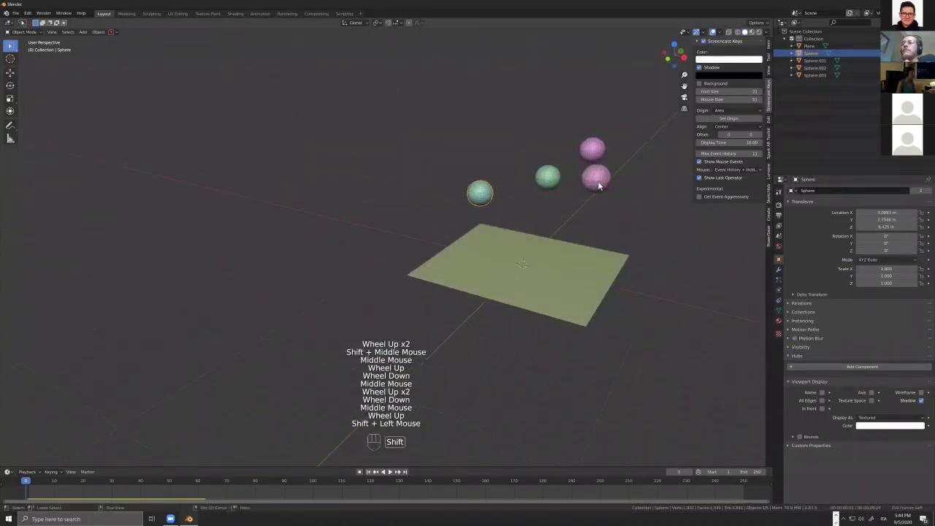
{"action": "left_click", "coordinate": [554, 181], "text": "shift"}
{"action": "left_click", "coordinate": [592, 152], "text": "shift"}
{"action": "left_click", "coordinate": [588, 169], "text": "shift"}
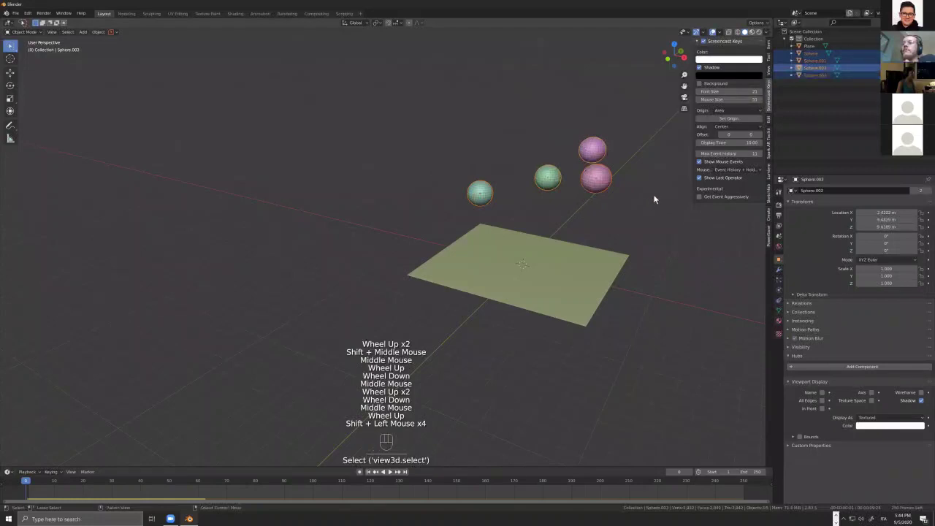
{"action": "middle_click_drag", "start_coordinate": [621, 194], "coordinate": [598, 190]}
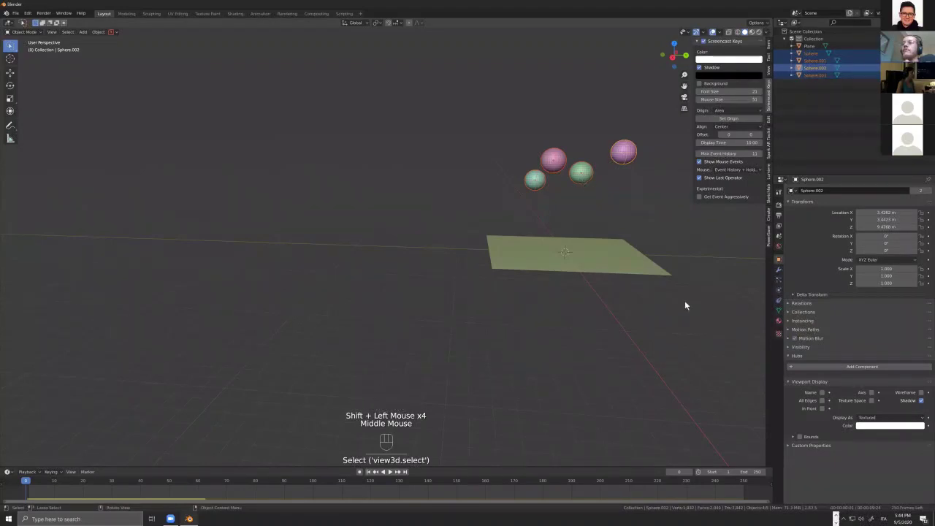
- Show the four spheres in front orthographic view and play the simulation again
{"action": "middle_click_drag", "start_coordinate": [665, 281], "coordinate": [695, 279]}
{"action": "key", "text": "Tab"}
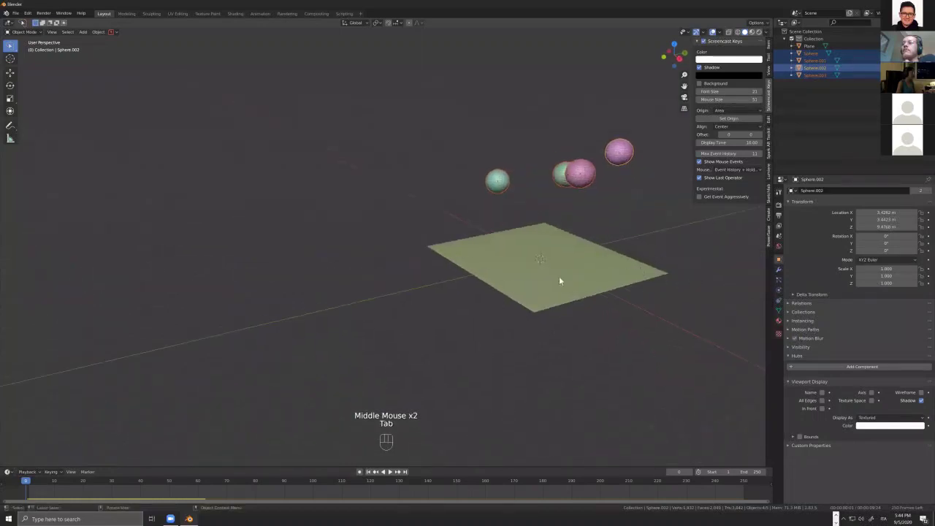
{"action": "middle_click_drag", "start_coordinate": [560, 280], "coordinate": [539, 305], "text": "shift"}
{"action": "scroll", "coordinate": [538, 304], "scroll_direction": "up", "scroll_amount": 1}
{"action": "key", "text": "KP_1"}
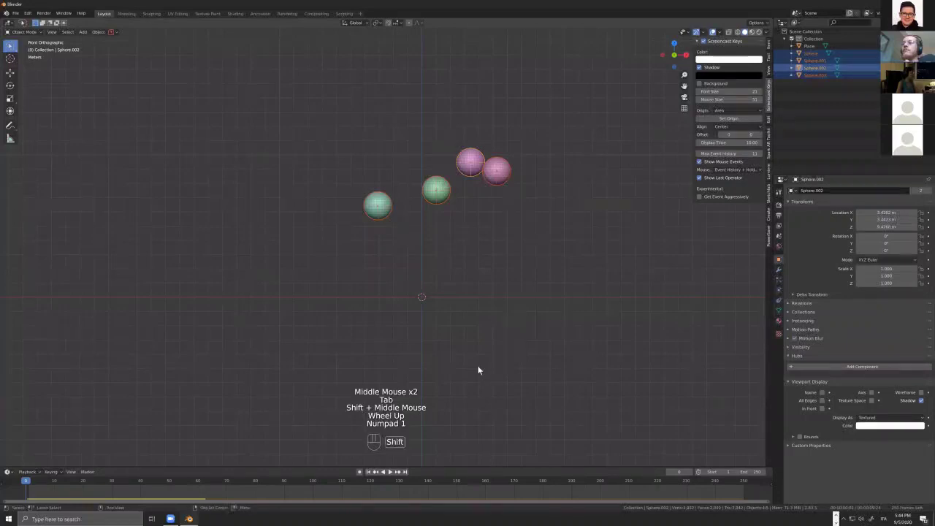
{"action": "key", "text": "Right"}
{"action": "key", "text": "shift+space"}
{"action": "key", "text": "shift+space"}
{"action": "key", "text": "shift+space"}
{"action": "key", "text": "shift+space"}
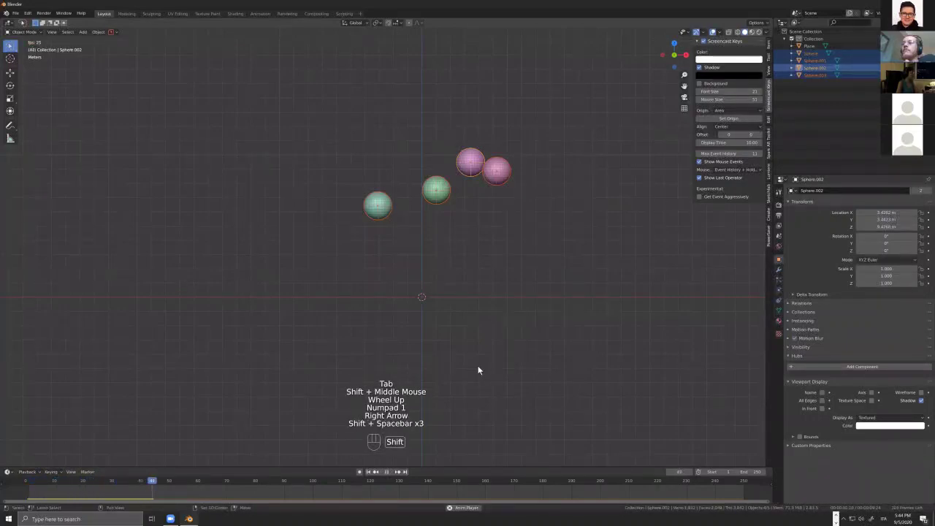
- Stop the playback and delete the plane and all four spheres from the scene
{"action": "scroll", "coordinate": [455, 397], "scroll_direction": "down", "scroll_amount": 1}
{"action": "middle_click_drag", "start_coordinate": [456, 397], "coordinate": [478, 281]}
{"action": "left_click", "coordinate": [486, 270]}
{"action": "left_click", "coordinate": [481, 203]}
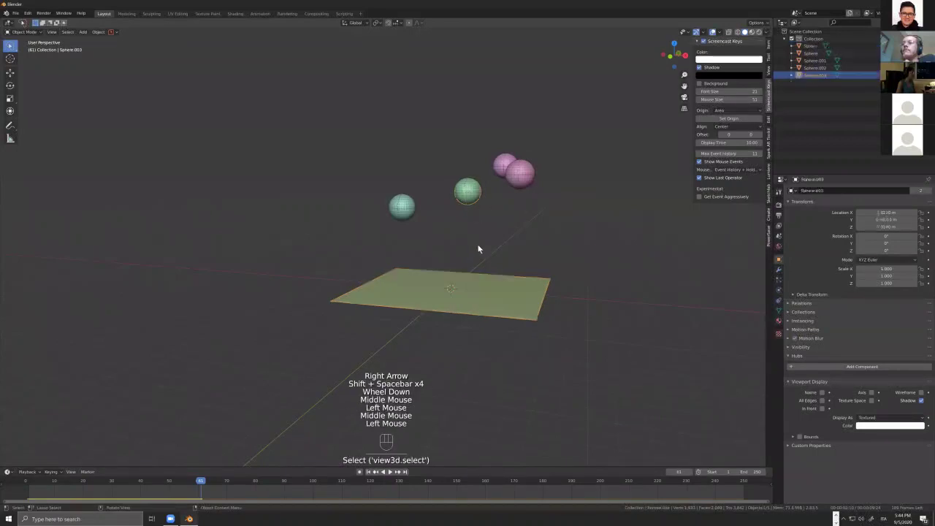
{"action": "key", "text": "a"}
{"action": "key", "text": "x"}
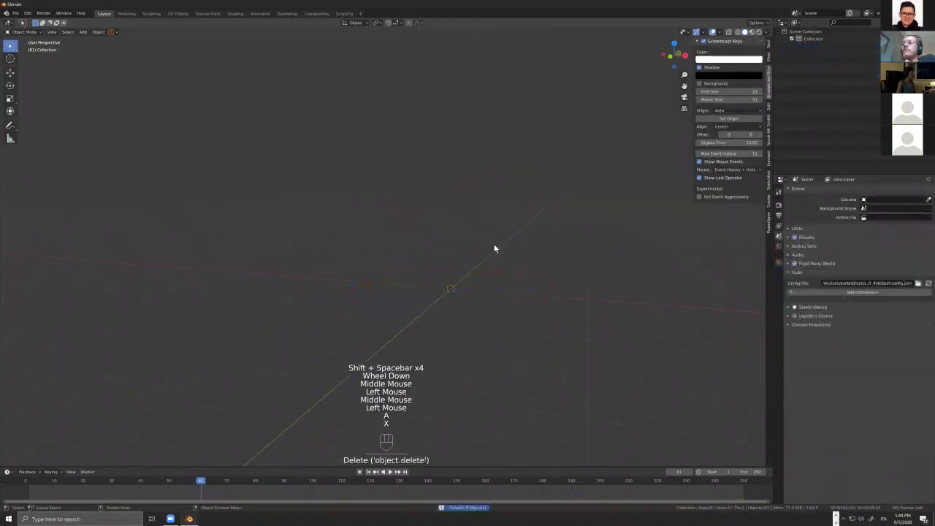
- Add a new mesh plane and a UV sphere at the world origin
{"action": "key", "text": "shift+a"}
{"action": "mouse_move", "coordinate": [495, 249]}
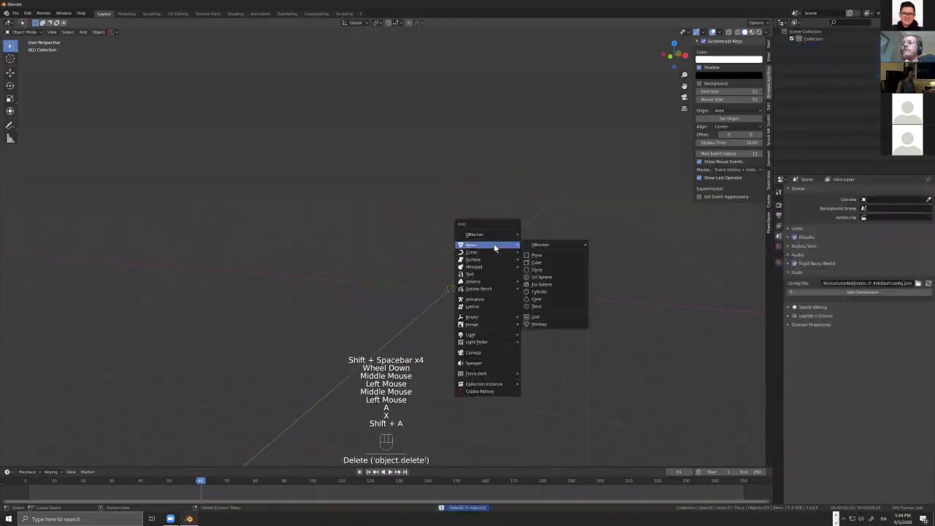
{"action": "left_click", "coordinate": [543, 255]}
{"action": "middle_click_drag", "start_coordinate": [518, 286], "coordinate": [482, 291]}
{"action": "key", "text": "shift+a"}
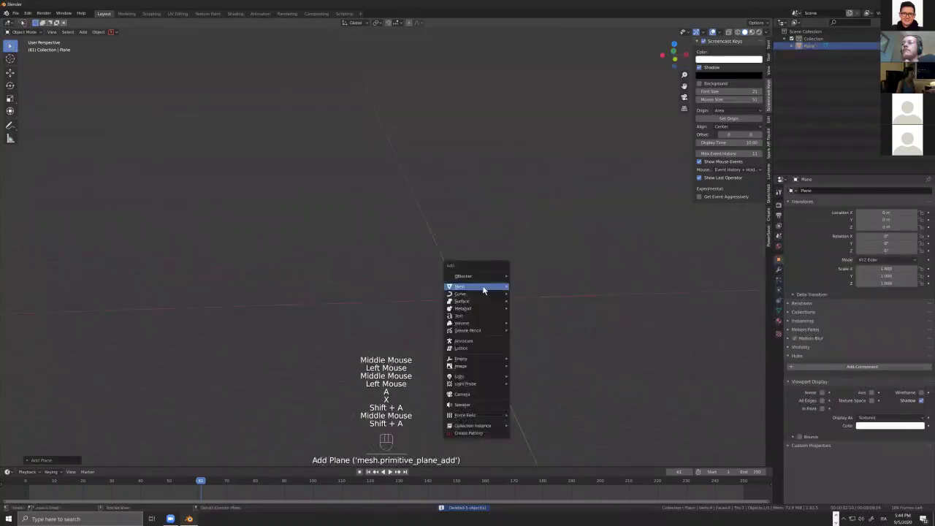
{"action": "mouse_move", "coordinate": [507, 293]}
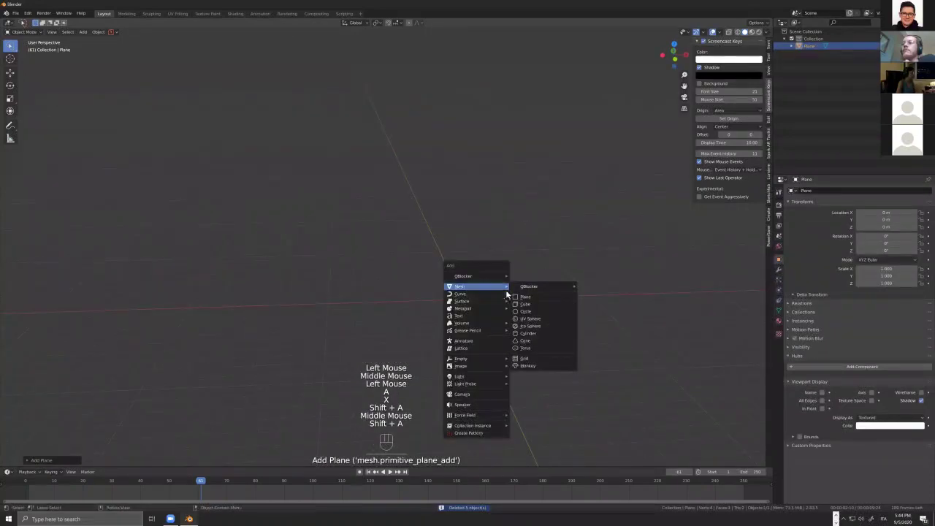
{"action": "left_click", "coordinate": [538, 319]}
{"action": "scroll", "coordinate": [475, 290], "scroll_direction": "up", "scroll_amount": 2}
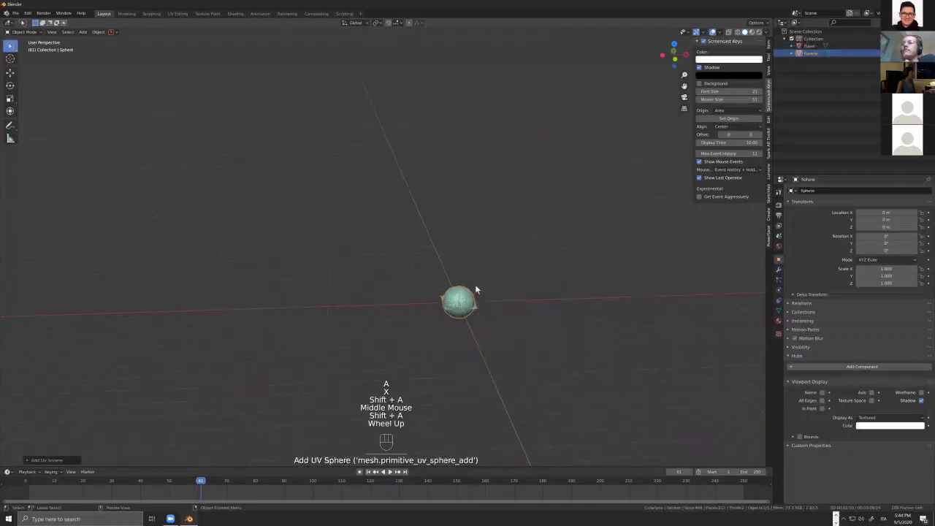
- Scale the new sphere down to about 0.26 and raise it straight above the plane to about Z 5.24 m
{"action": "key", "text": "s"}
{"action": "left_click", "coordinate": [493, 313]}
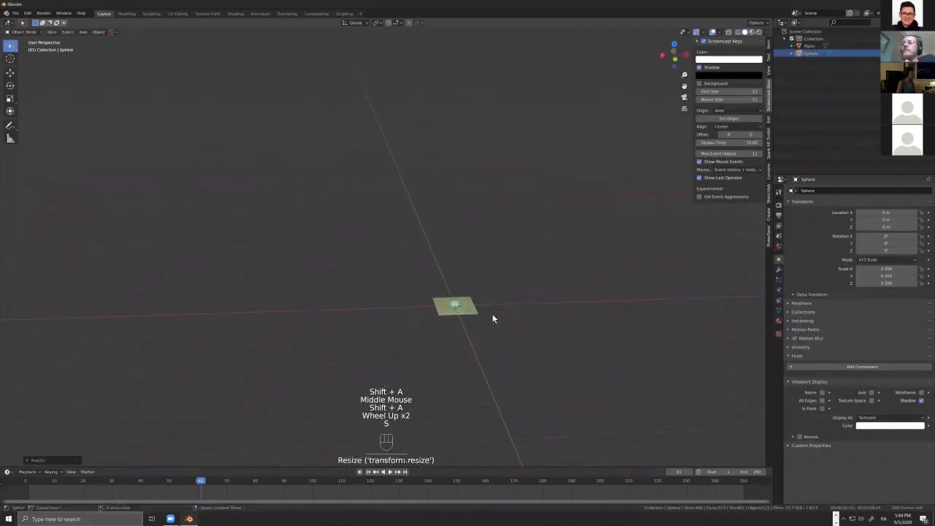
{"action": "key", "text": "g"}
{"action": "left_click", "coordinate": [497, 215]}
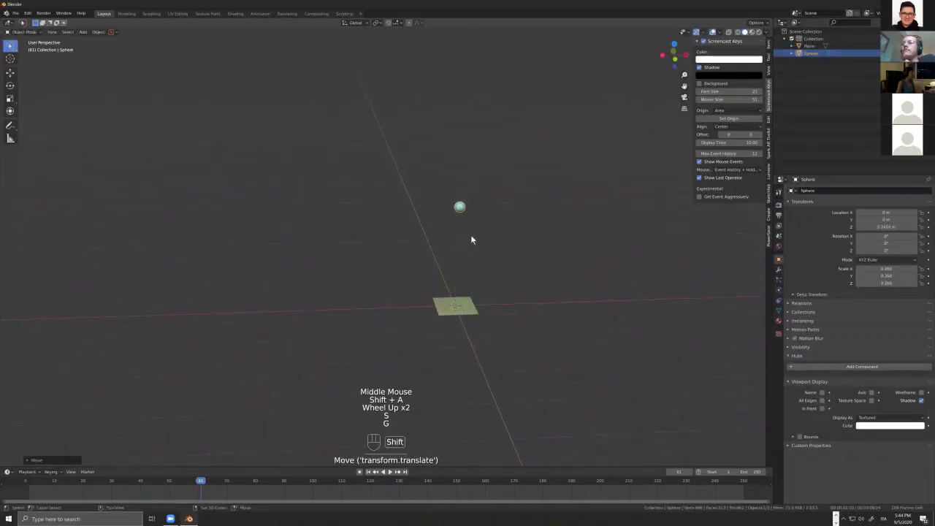
- Make the small sphere an active rigid body
{"action": "key", "text": "q"}
{"action": "mouse_move", "coordinate": [484, 250]}
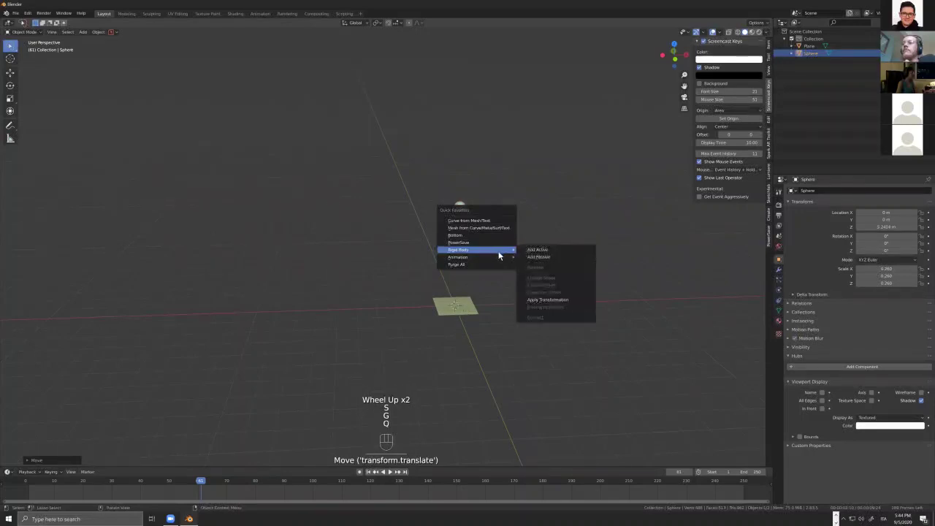
{"action": "left_click", "coordinate": [458, 207]}
{"action": "key", "text": "q"}
{"action": "mouse_move", "coordinate": [460, 208]}
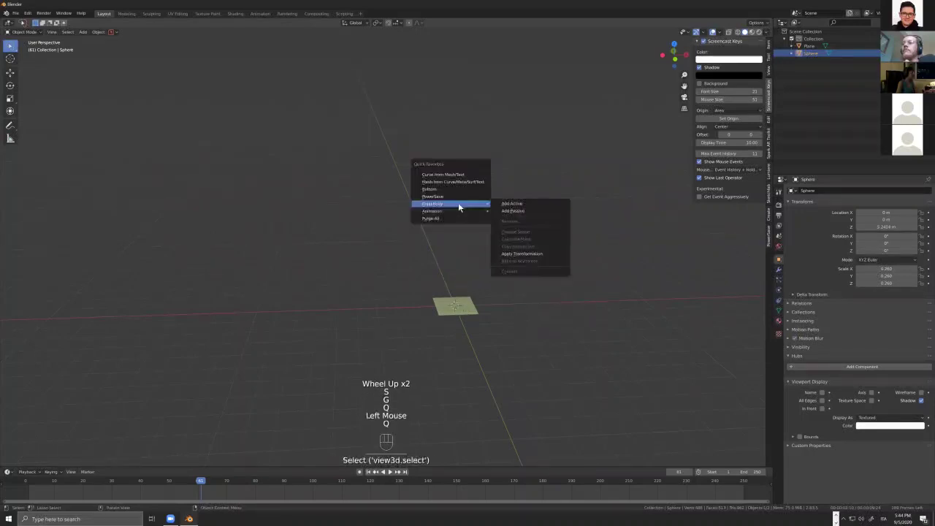
{"action": "left_click", "coordinate": [510, 203]}
- Rewind to frame 1, play the simulation to check the sphere's fall and return to the first frame
{"action": "middle_click_drag", "start_coordinate": [440, 271], "coordinate": [437, 270]}
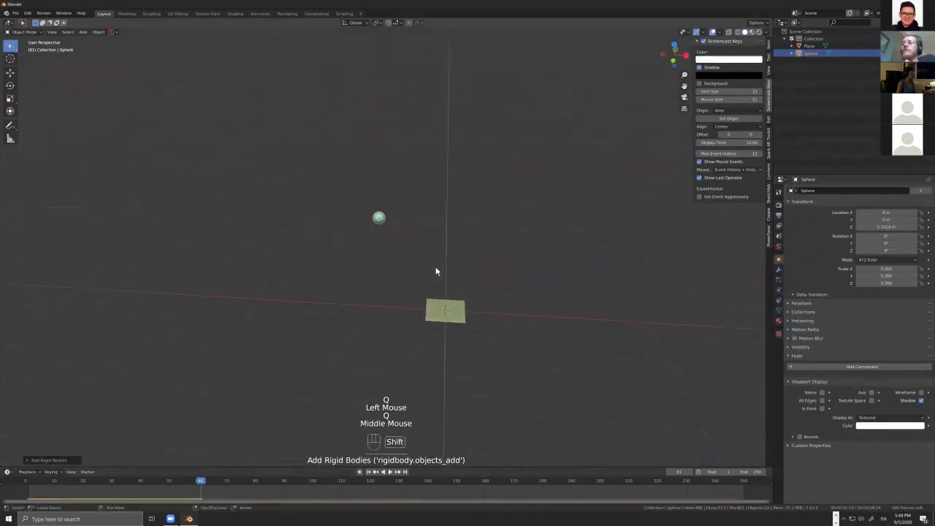
{"action": "key", "text": "shift+Left"}
{"action": "key", "text": "ctrl+z"}
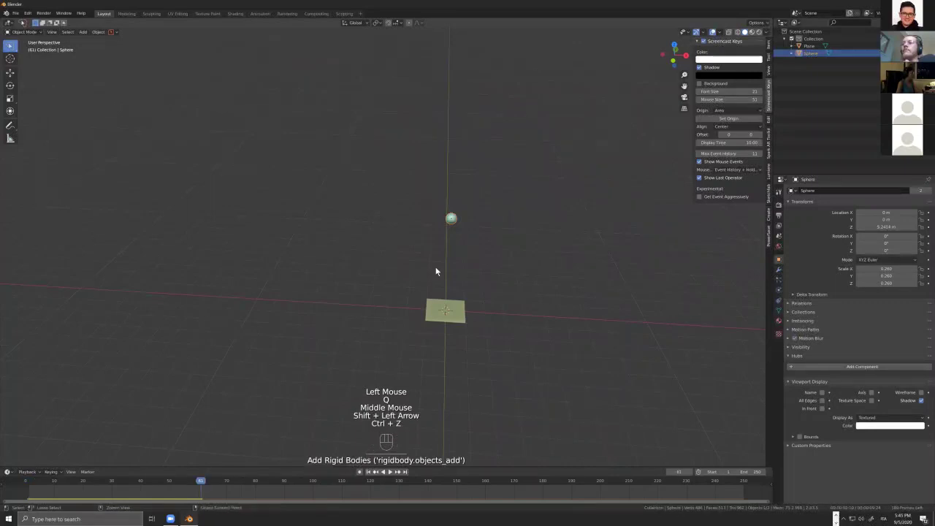
{"action": "key", "text": "shift+Left"}
{"action": "key", "text": "shift+space"}
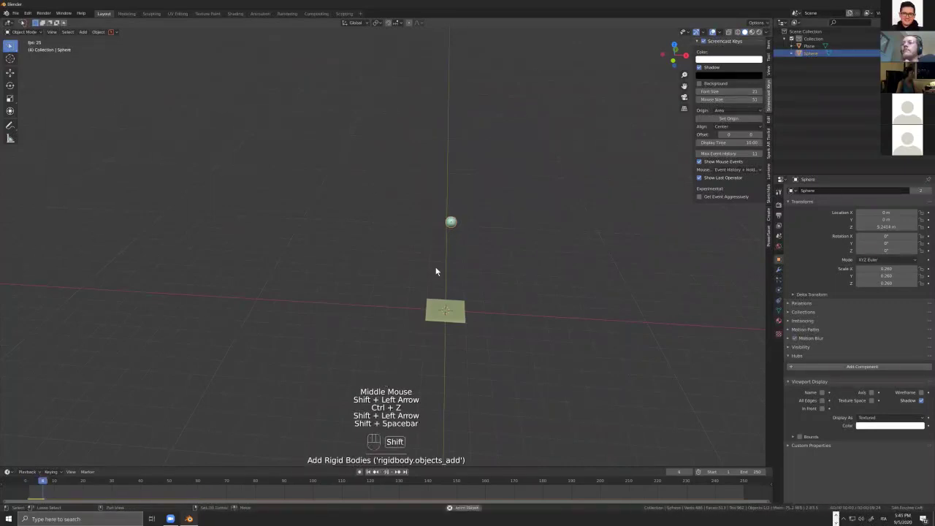
{"action": "key", "text": "shift+space"}
{"action": "key", "text": "shift+Left"}
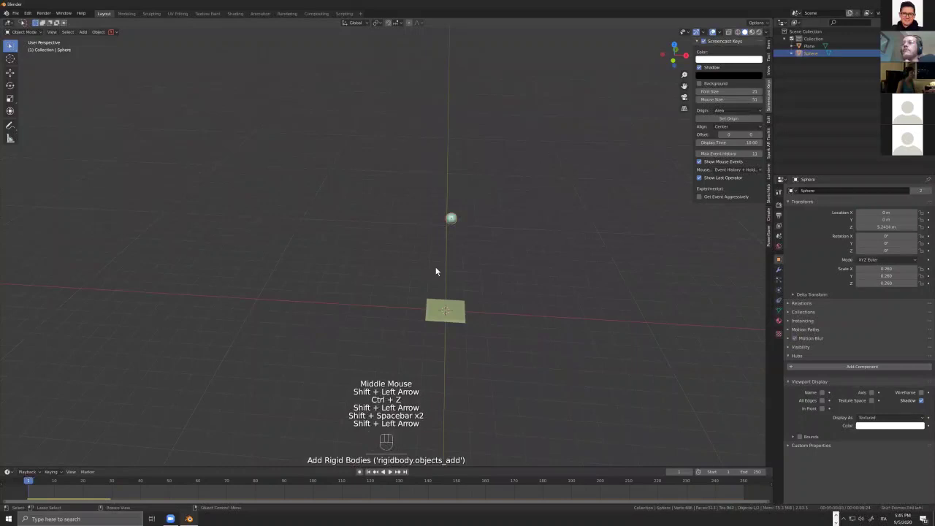
- Make the new plane a passive rigid body
{"action": "left_click", "coordinate": [455, 313]}
{"action": "scroll", "coordinate": [459, 305], "scroll_direction": "up", "scroll_amount": 2}
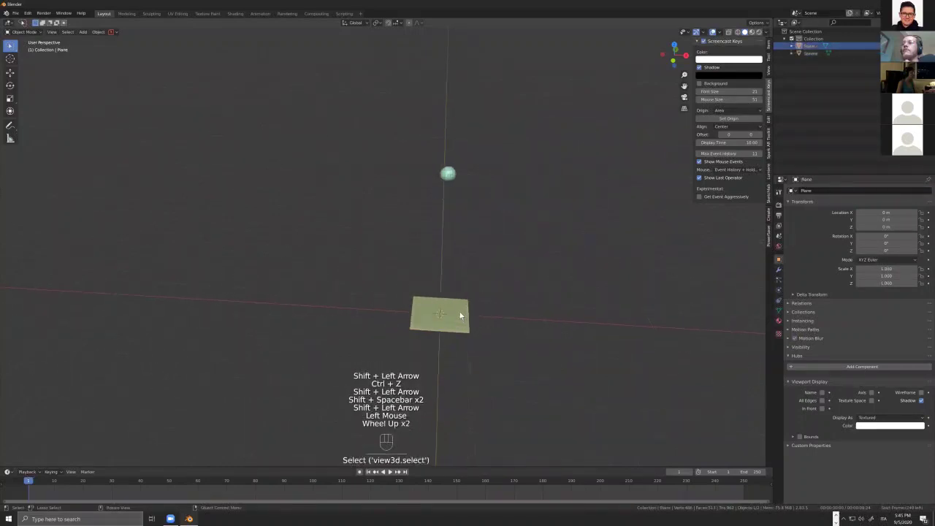
{"action": "key", "text": "q"}
{"action": "mouse_move", "coordinate": [458, 310]}
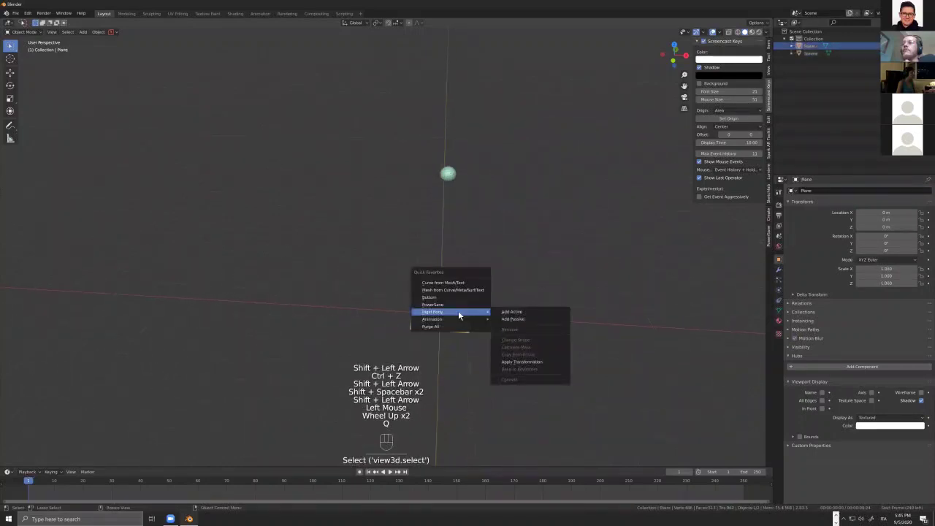
{"action": "left_click", "coordinate": [522, 318]}
- Play the simulation of the sphere dropping onto the plane, replay it from the first frame and stop
{"action": "key", "text": "shift+space"}
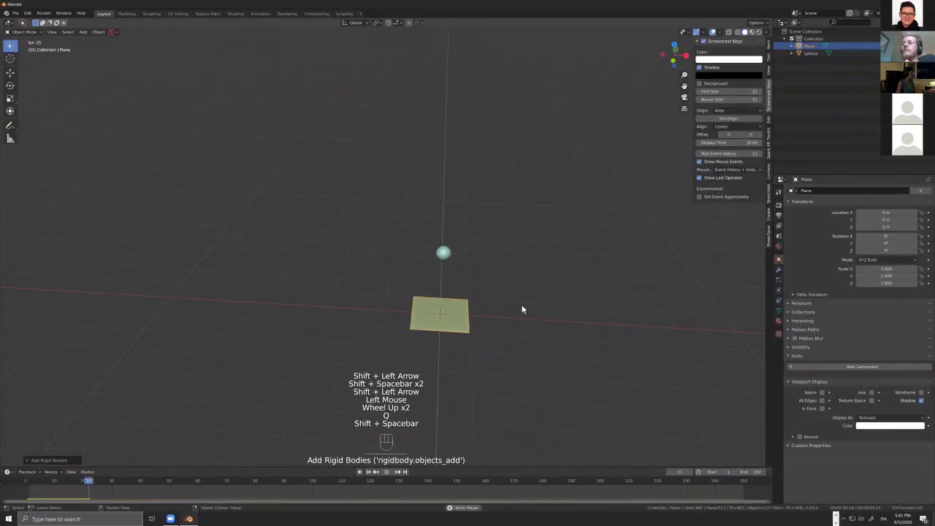
{"action": "scroll", "coordinate": [483, 271], "scroll_direction": "up", "scroll_amount": 1}
{"action": "middle_click_drag", "start_coordinate": [483, 271], "coordinate": [489, 242]}
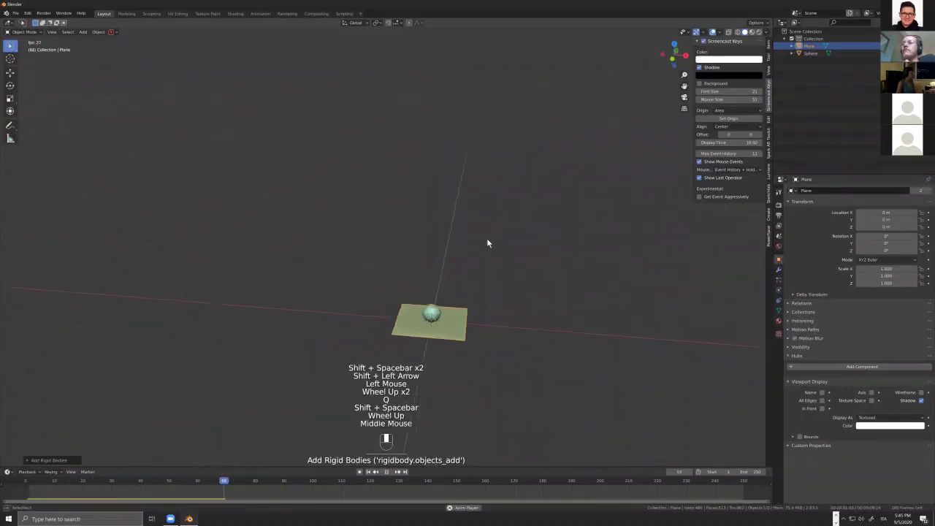
{"action": "scroll", "coordinate": [489, 242], "scroll_direction": "down", "scroll_amount": 1}
{"action": "key", "text": "shift+Left"}
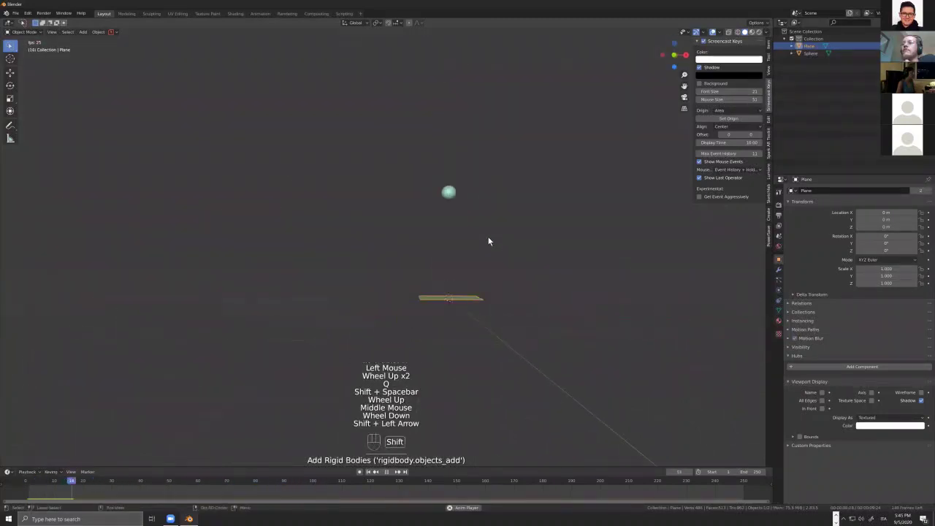
{"action": "key", "text": "Escape"}
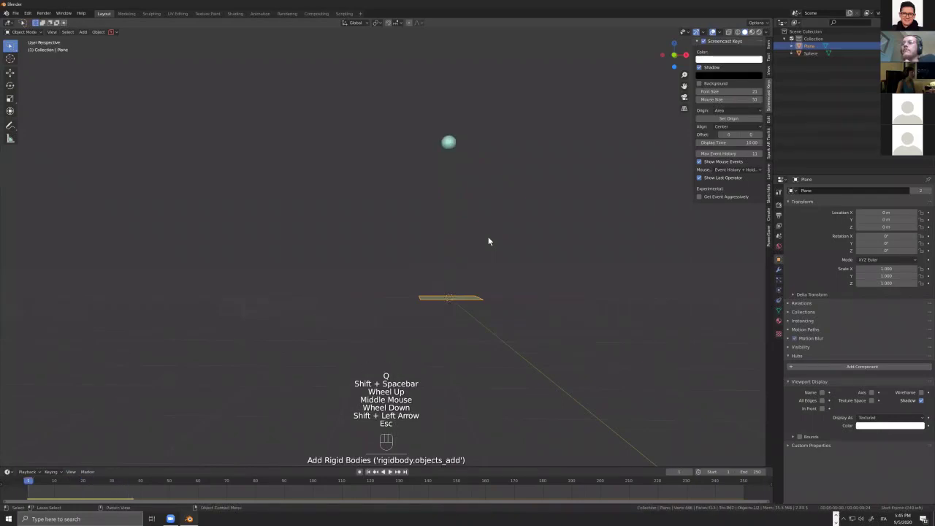
- Set the sphere's rigid body mass to 5 kg in its physics properties
{"action": "middle_click_drag", "start_coordinate": [461, 220], "coordinate": [459, 195]}
{"action": "left_click", "coordinate": [458, 193]}
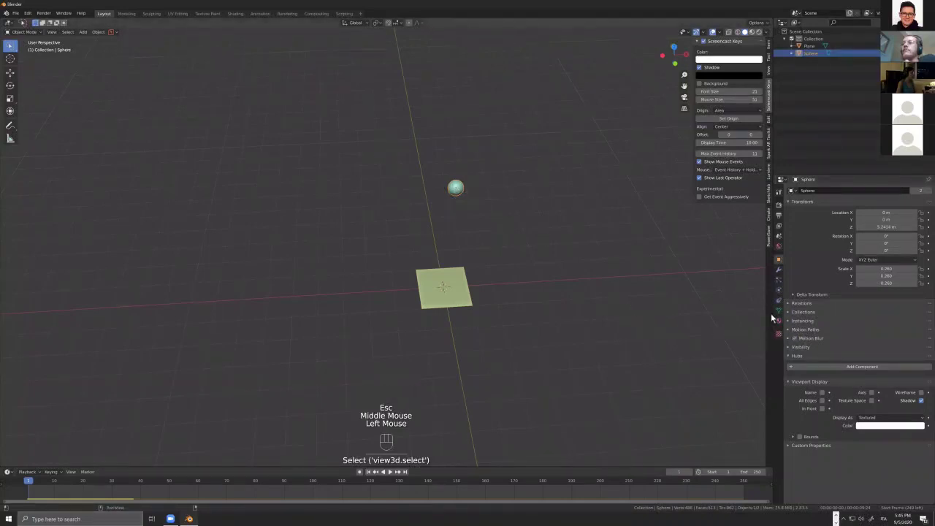
{"action": "left_click", "coordinate": [778, 293]}
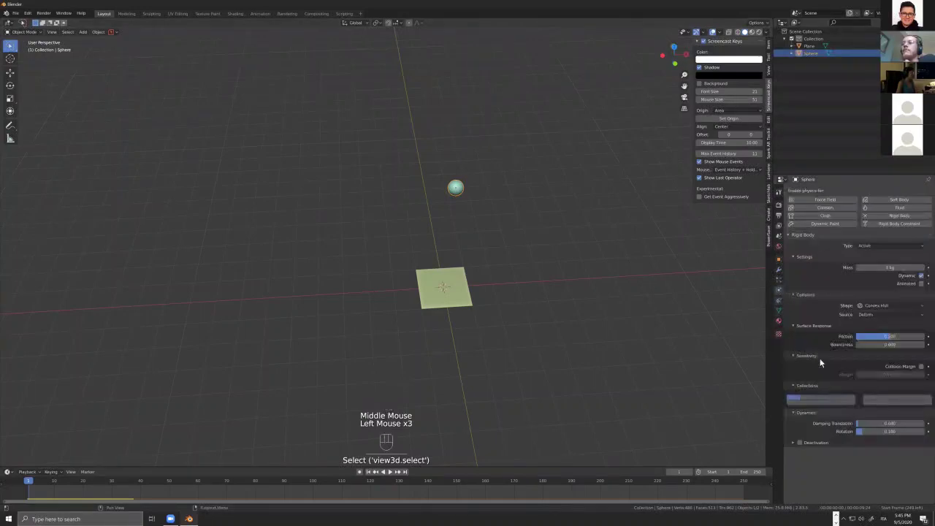
{"action": "left_click", "coordinate": [872, 269]}
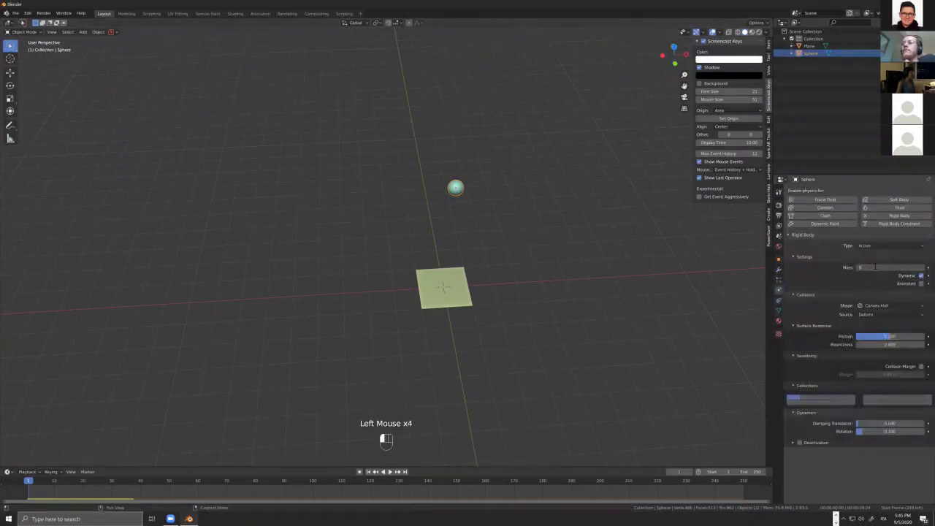
{"action": "type", "text": "5 kg"}
{"action": "left_click", "coordinate": [876, 274]}
- Set the sphere's Bounciness to about 0.6 and play the simulation until it reaches the plane
{"action": "left_click", "coordinate": [888, 344]}
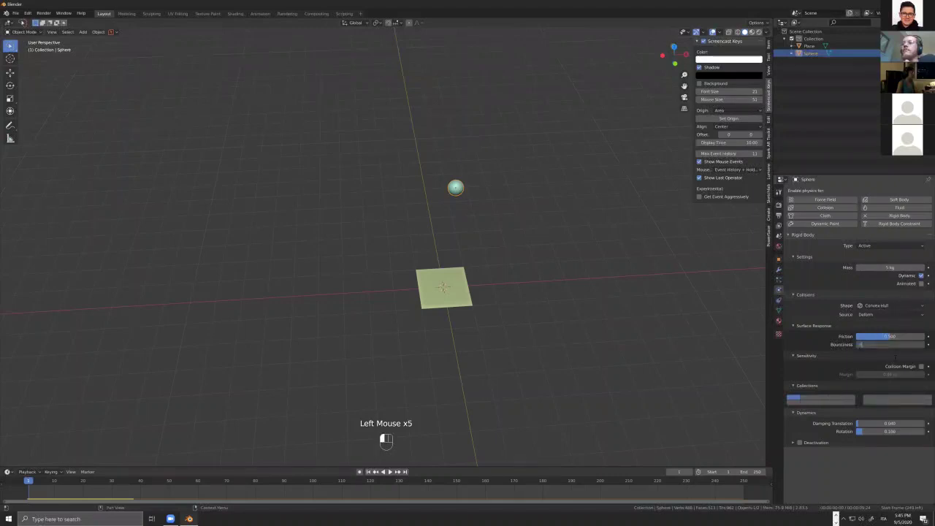
{"action": "type", "text": ".8"}
{"action": "key", "text": "Return"}
{"action": "left_click", "coordinate": [897, 344]}
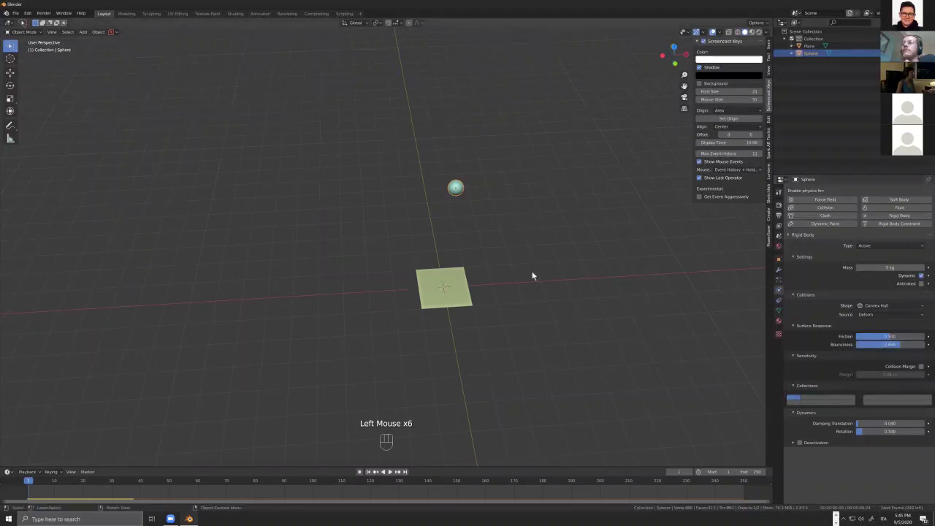
{"action": "key", "text": "shift+space"}
{"action": "key", "text": "shift+space"}
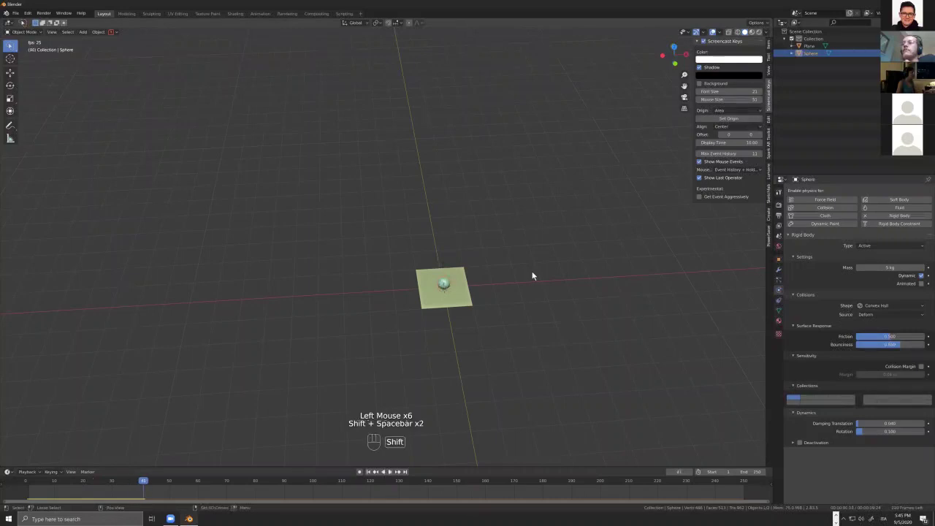
- Set the passive plane's Bounciness to about 0.6 and return to the first frame
{"action": "left_click", "coordinate": [455, 296]}
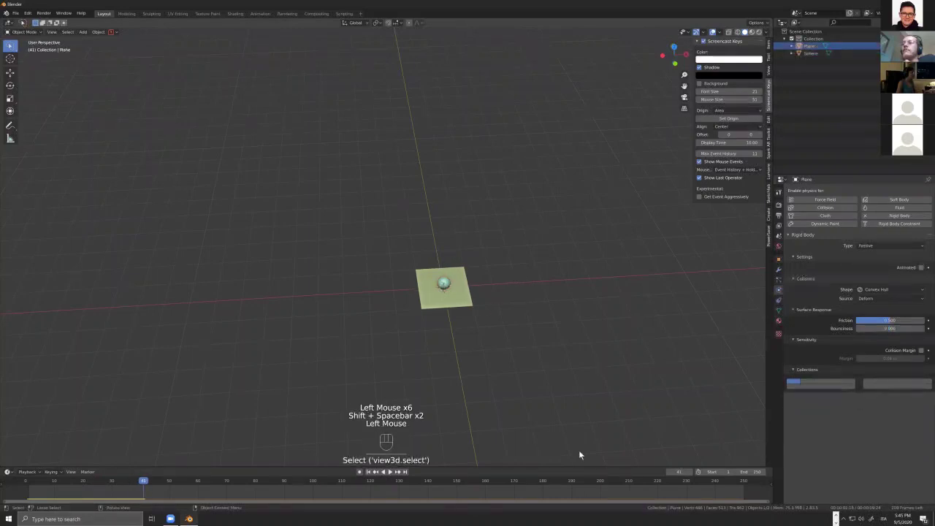
{"action": "double_click", "coordinate": [895, 330]}
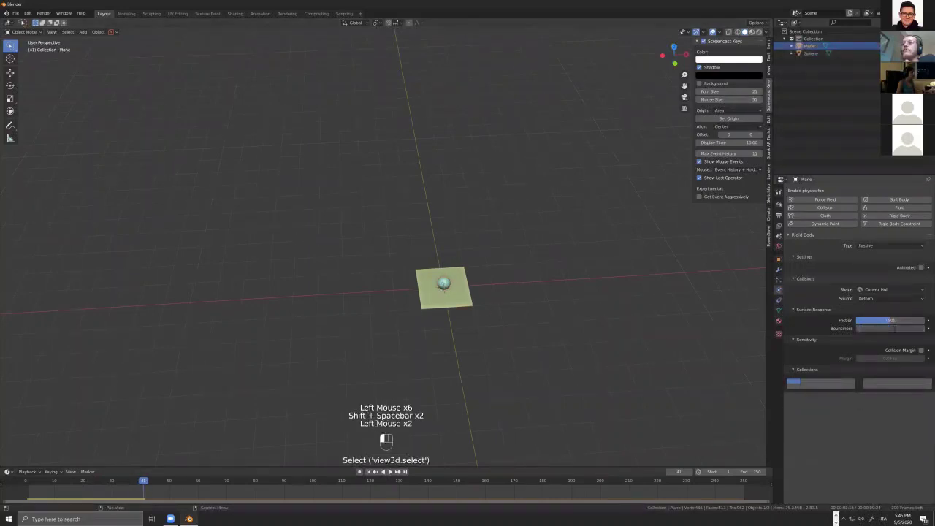
{"action": "key", "text": "Return"}
{"action": "key", "text": "shift+Left"}
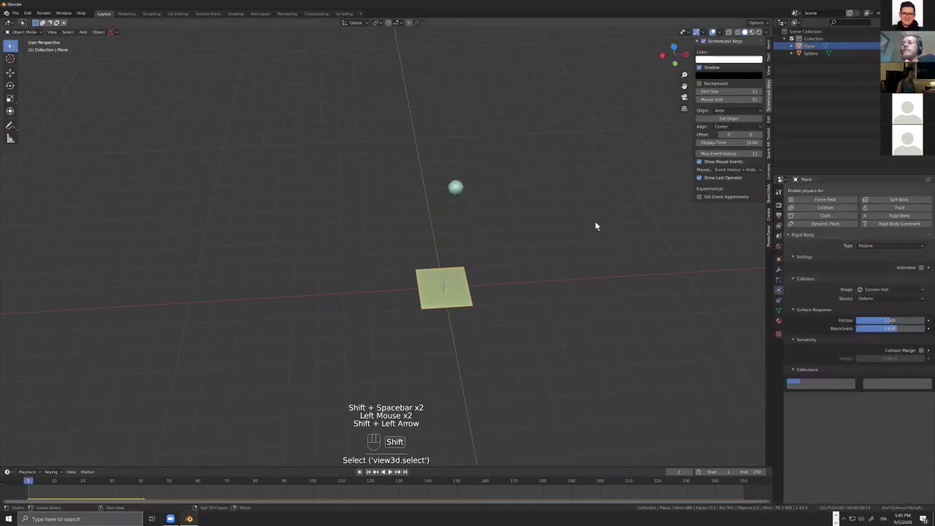
- Play the bouncing simulation, replay it from the first frame in a lower side view and stop
{"action": "key", "text": "shift+space"}
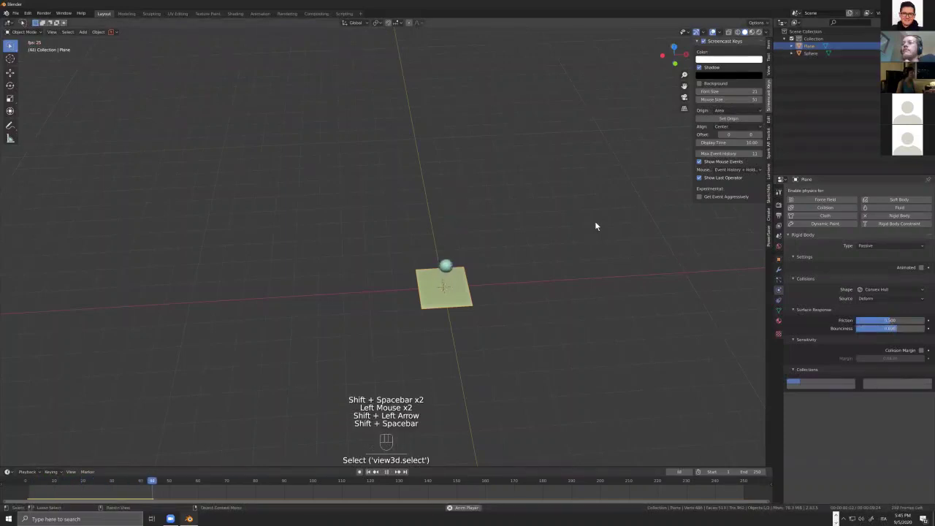
{"action": "key", "text": "shift+space"}
{"action": "middle_click_drag", "start_coordinate": [431, 188], "coordinate": [428, 157]}
{"action": "key", "text": "shift+Left"}
{"action": "key", "text": "shift+space"}
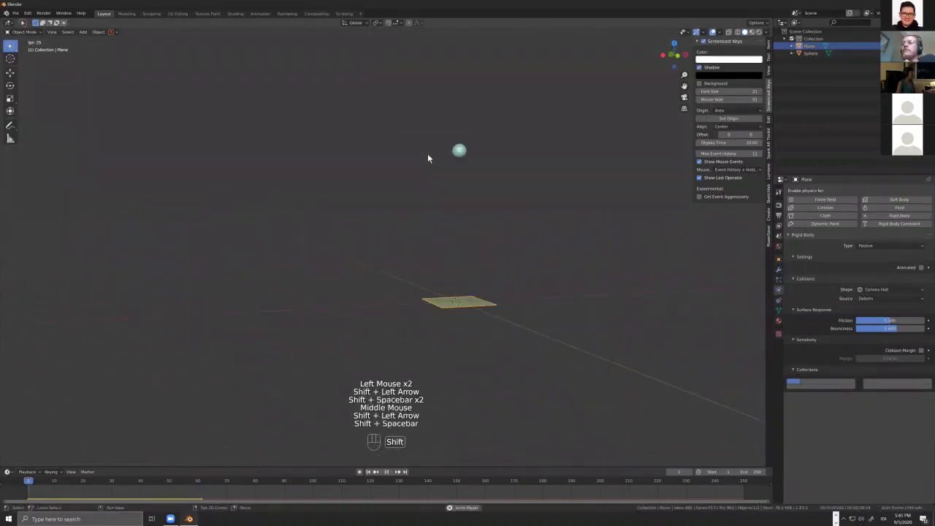
{"action": "key", "text": "shift+space"}
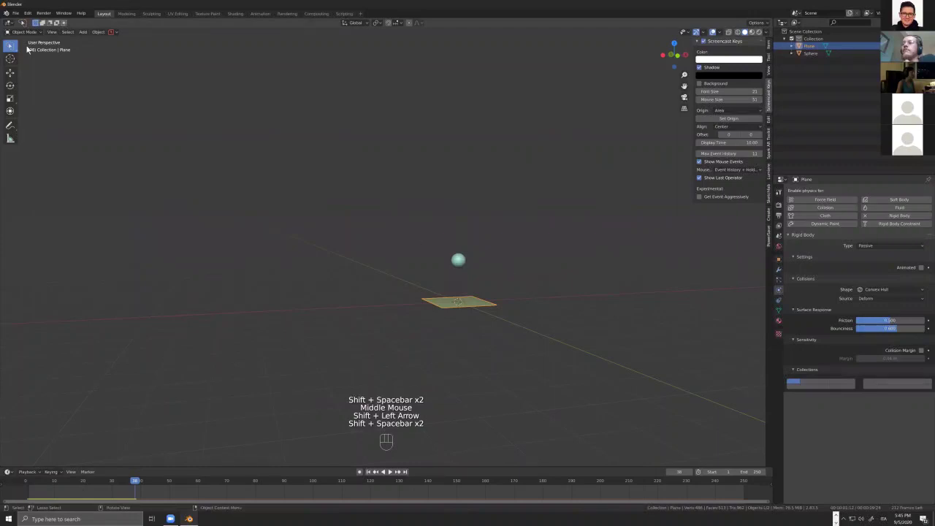
- Open the online Blender 2.83 Reference Manual, look over its sections and return to Blender
{"action": "left_click", "coordinate": [82, 14]}
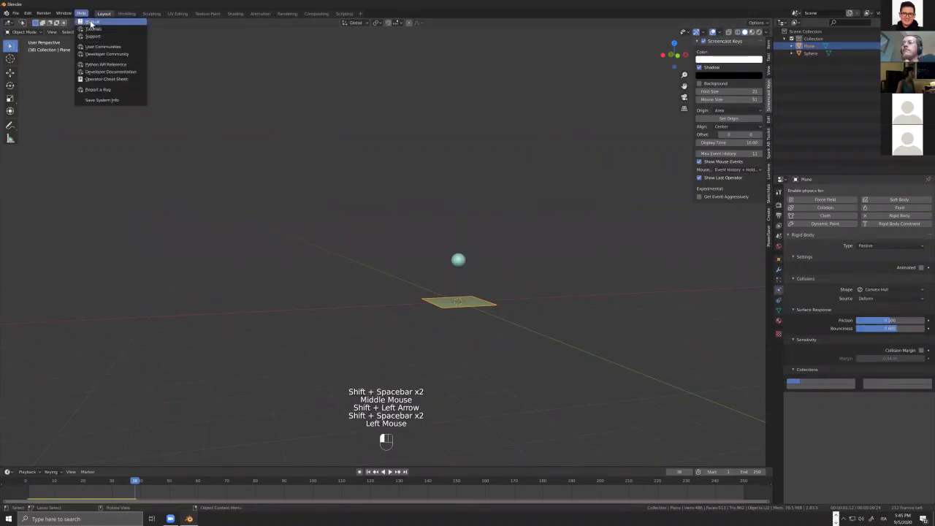
{"action": "left_click", "coordinate": [91, 22]}
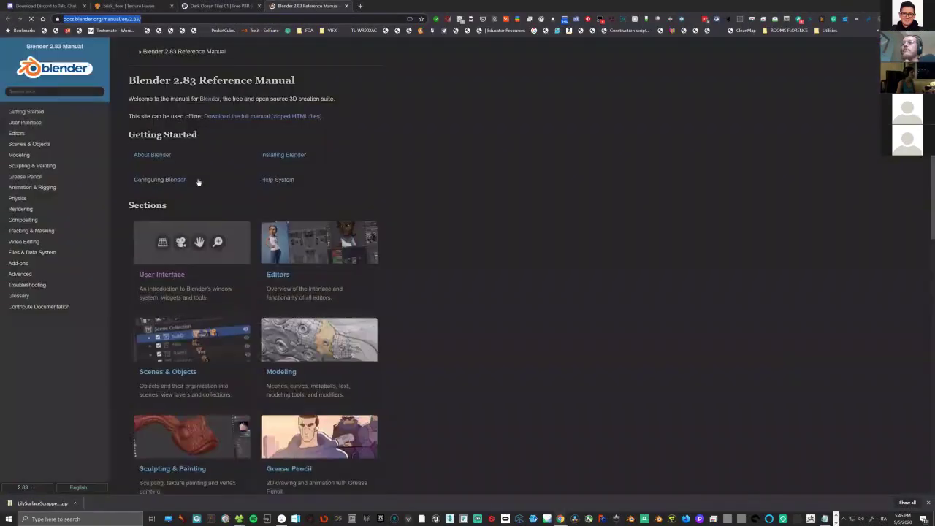
{"action": "scroll", "coordinate": [309, 304], "scroll_direction": "down", "scroll_amount": 1}
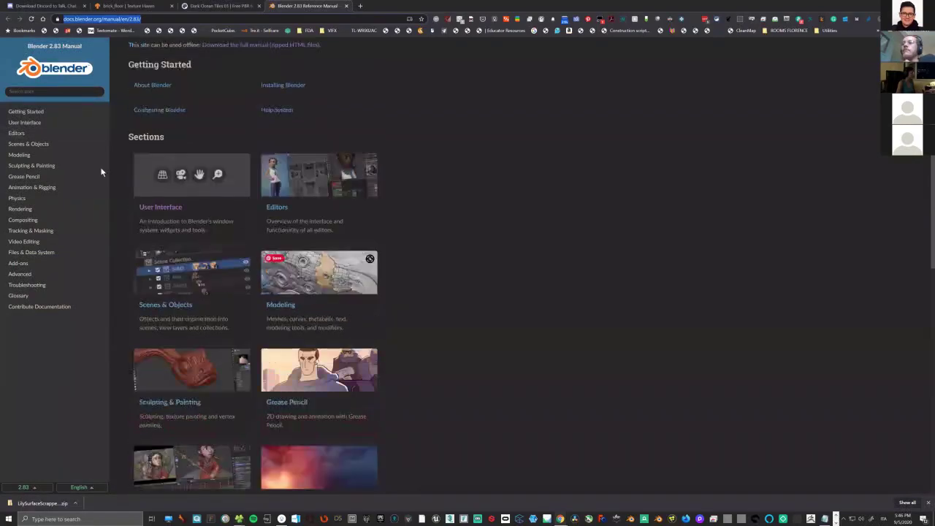
{"action": "left_click", "coordinate": [71, 92]}
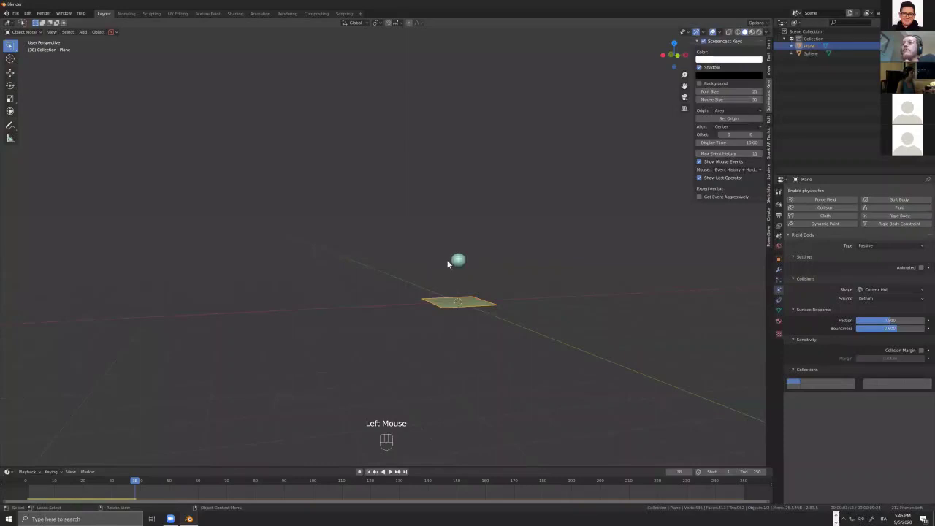
{"action": "scroll", "coordinate": [450, 264], "scroll_direction": "down", "scroll_amount": 1}
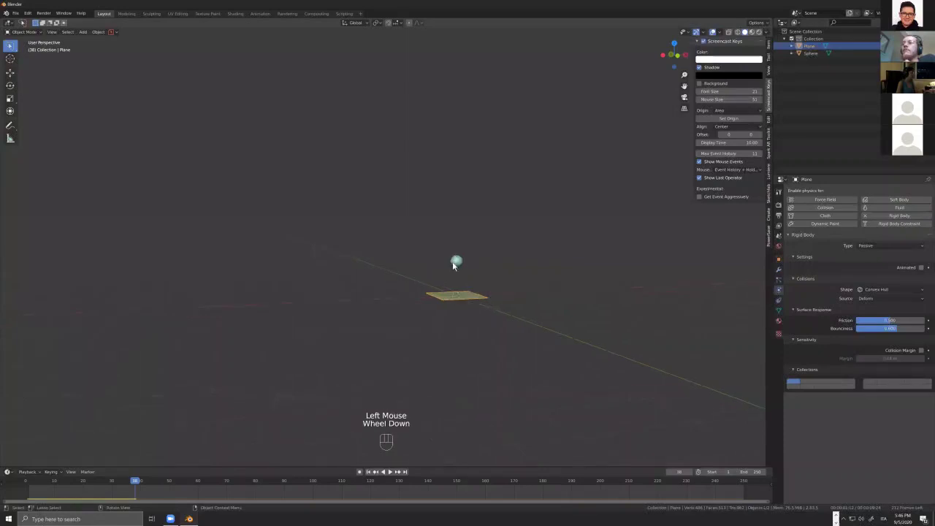
{"action": "scroll", "coordinate": [512, 277], "scroll_direction": "up", "scroll_amount": 2}
{"action": "middle_click", "coordinate": [583, 292]}
{"action": "scroll", "coordinate": [621, 309], "scroll_direction": "up", "scroll_amount": 2}
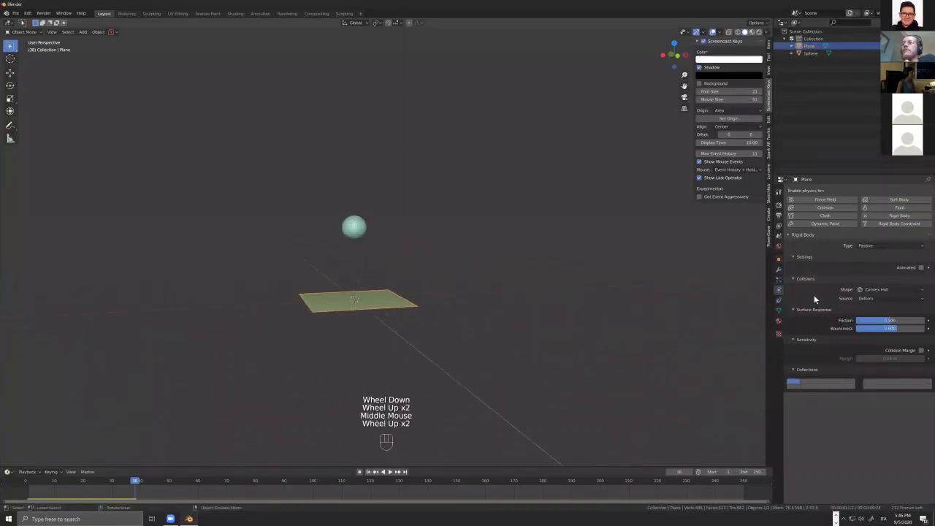
{"action": "left_click", "coordinate": [235, 14]}
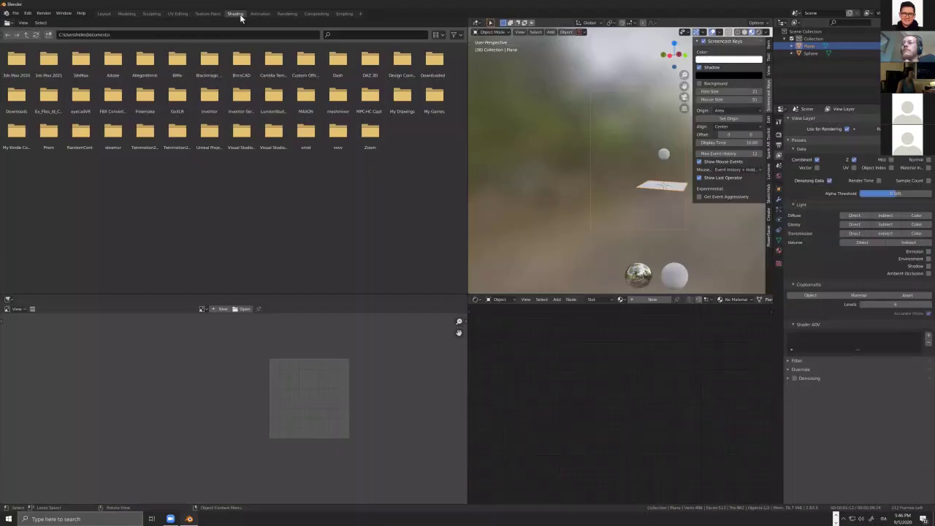
{"action": "left_click", "coordinate": [102, 14]}
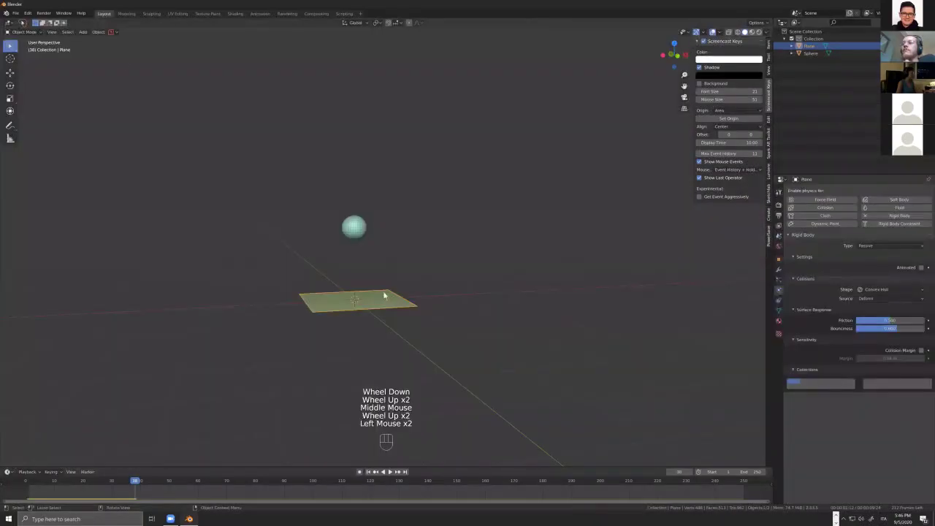
- Open the online manual page for the Duplicate Objects command, examine its description and example, and return to Blender
{"action": "left_click", "coordinate": [98, 32]}
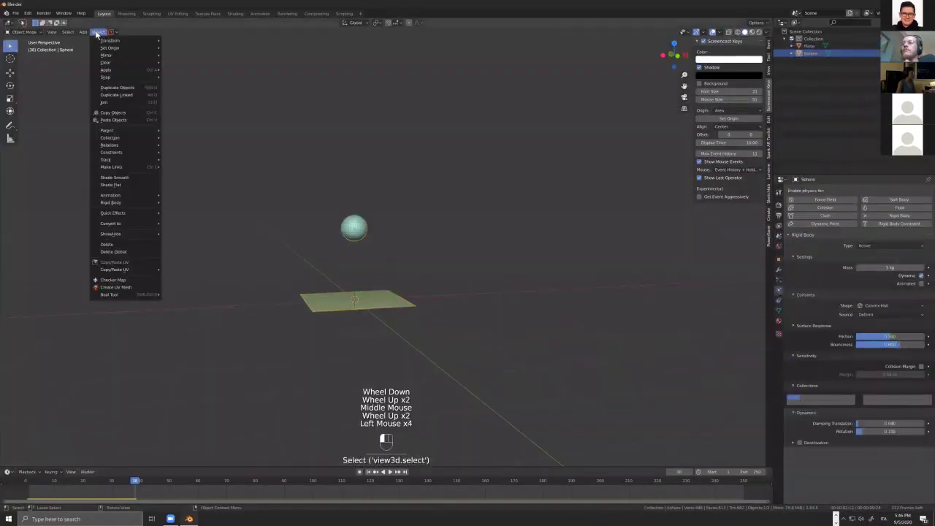
{"action": "right_click", "coordinate": [119, 89]}
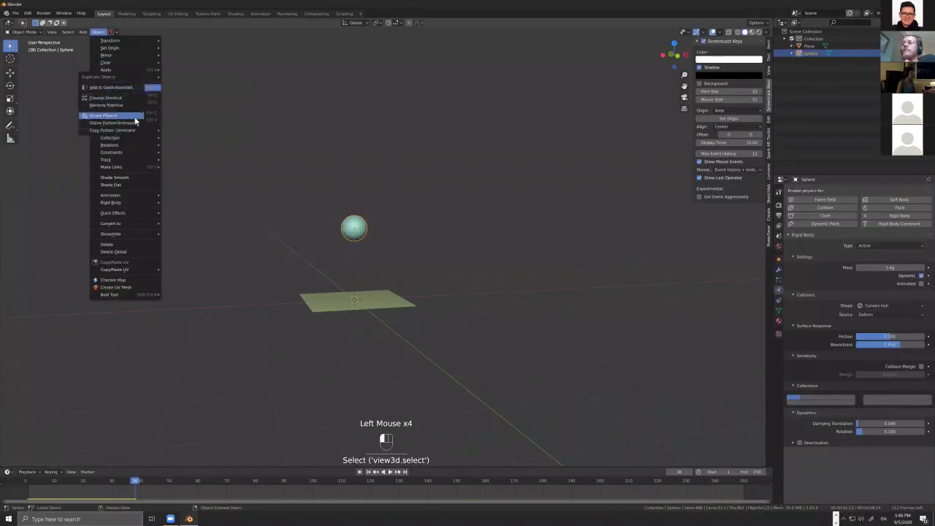
{"action": "left_click", "coordinate": [125, 115]}
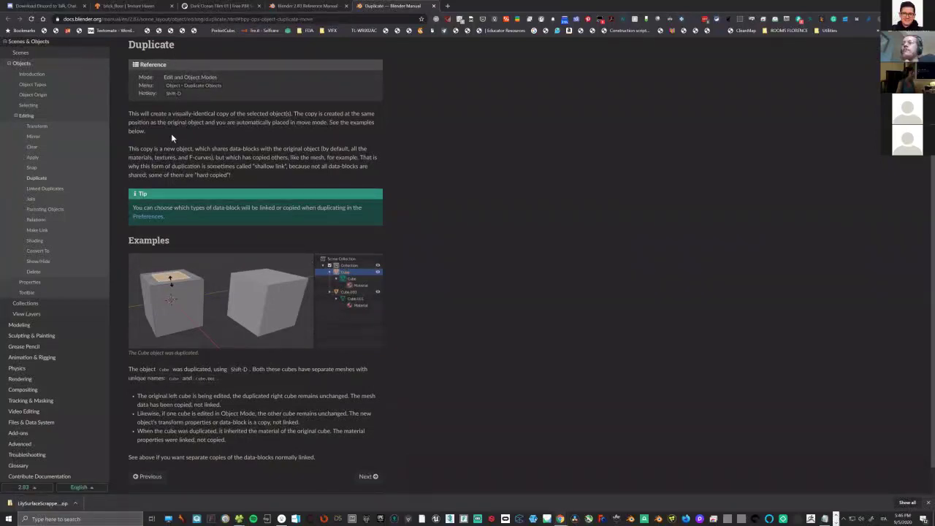
{"action": "scroll", "coordinate": [210, 178], "scroll_direction": "down", "scroll_amount": 1}
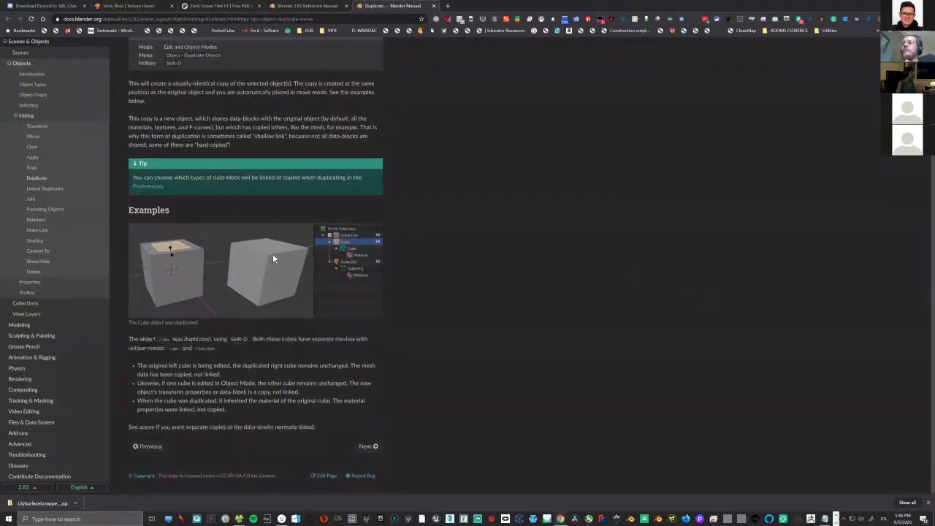
{"action": "scroll", "coordinate": [274, 259], "scroll_direction": "up", "scroll_amount": 2}
{"action": "scroll", "coordinate": [229, 202], "scroll_direction": "down", "scroll_amount": 2}
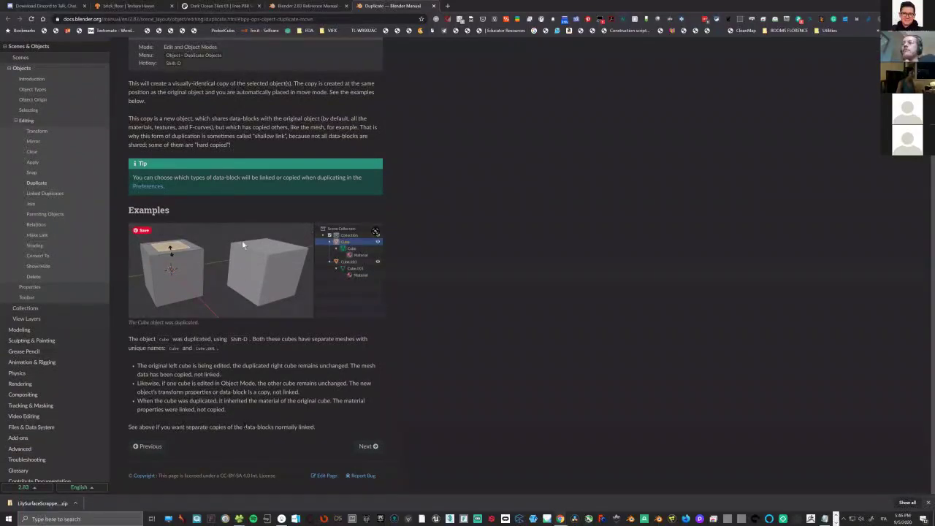
{"action": "scroll", "coordinate": [224, 115], "scroll_direction": "up", "scroll_amount": 2}
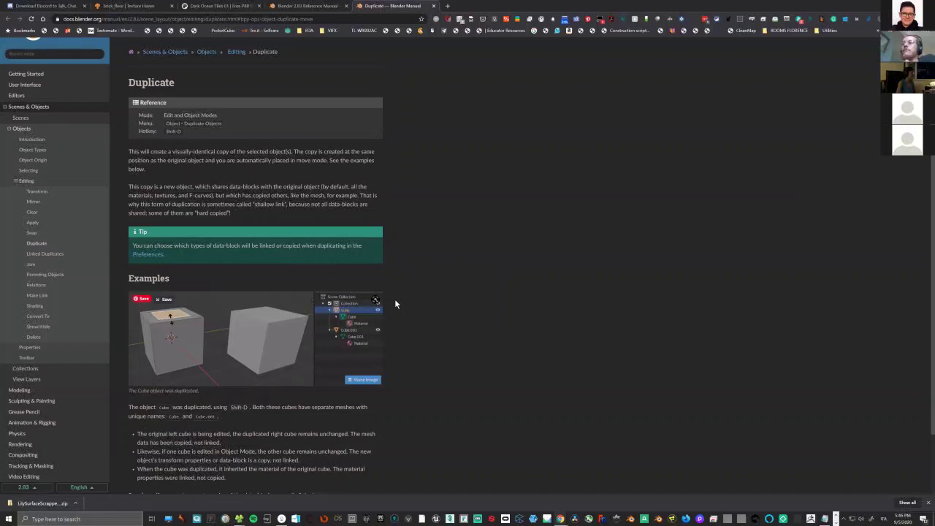
{"action": "key", "text": "alt+Tab"}
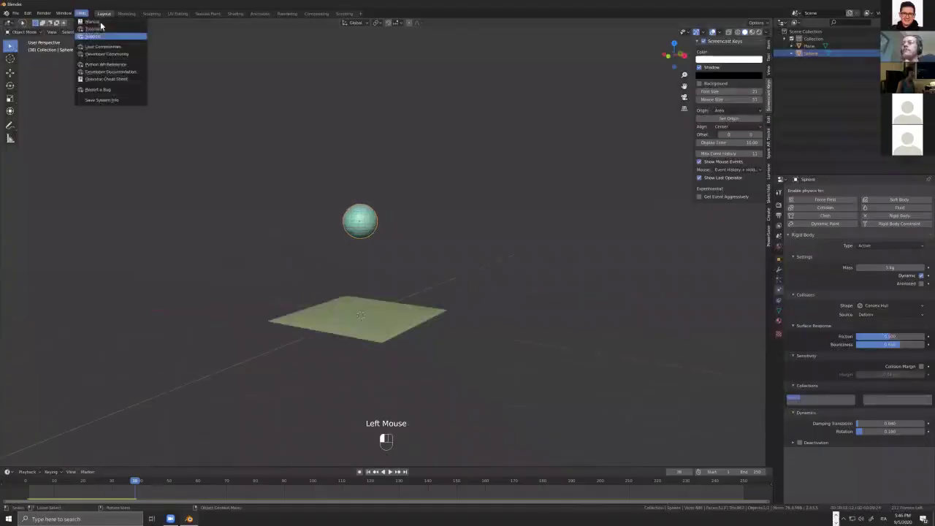
{"action": "key", "text": "alt+Tab"}
{"action": "key", "text": "alt+Tab"}
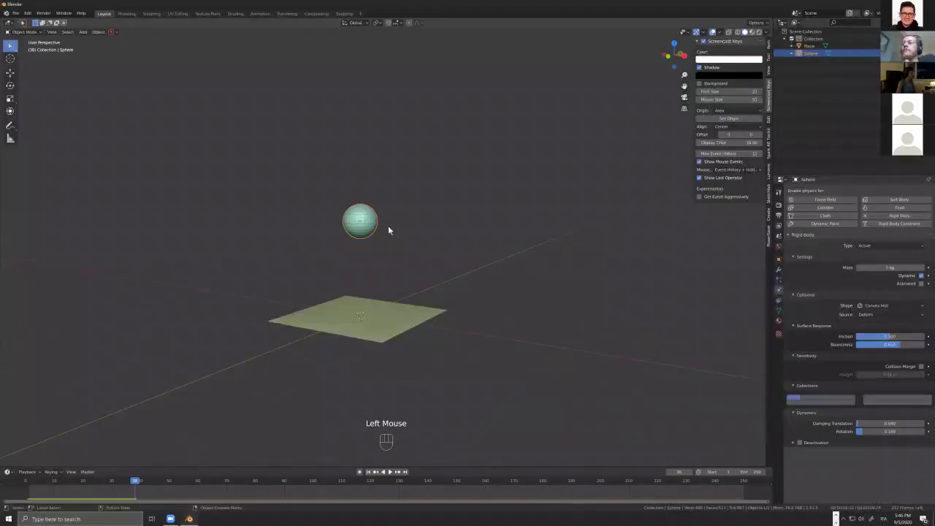
- Bake the sphere's rigid body motion to keyframes from frame 1 to about 51, one every 5 frames
{"action": "scroll", "coordinate": [363, 238], "scroll_direction": "up", "scroll_amount": 2}
{"action": "middle_click", "coordinate": [365, 240]}
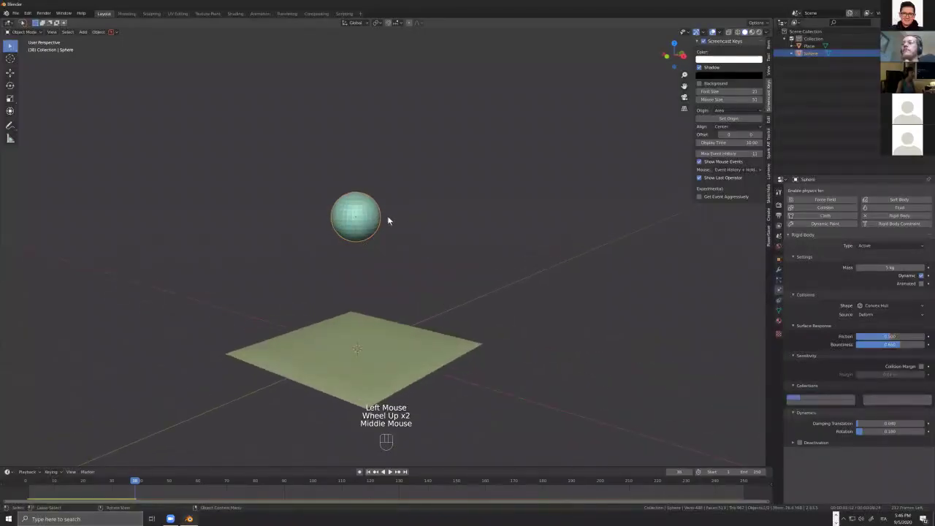
{"action": "left_click", "coordinate": [370, 222]}
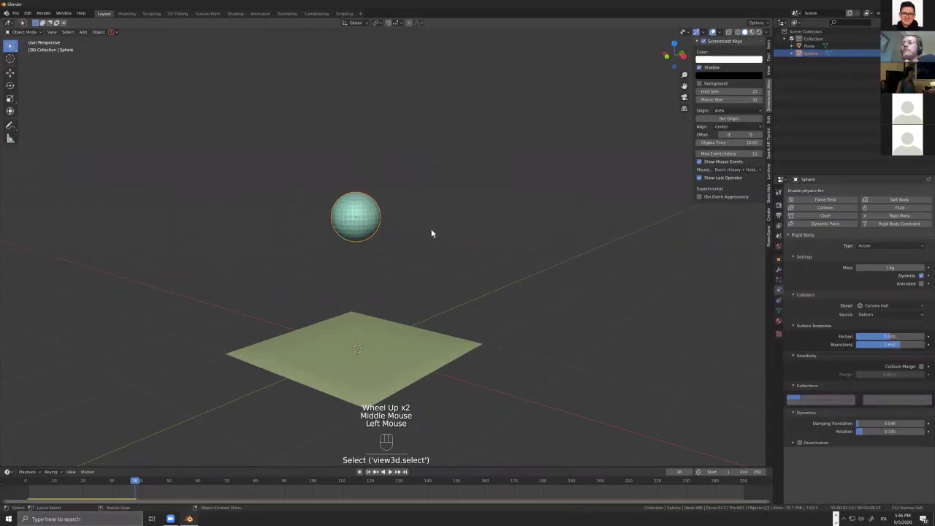
{"action": "key", "text": "q"}
{"action": "mouse_move", "coordinate": [432, 232]}
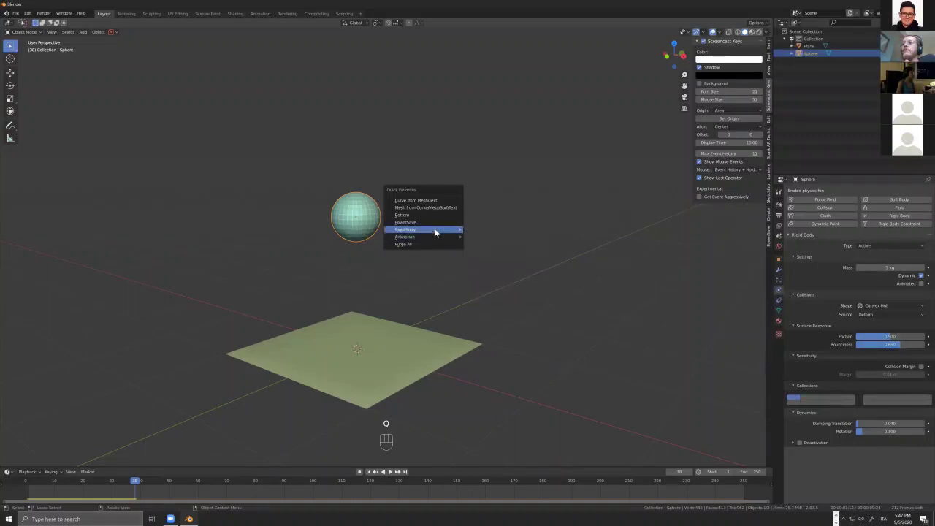
{"action": "left_click", "coordinate": [505, 285]}
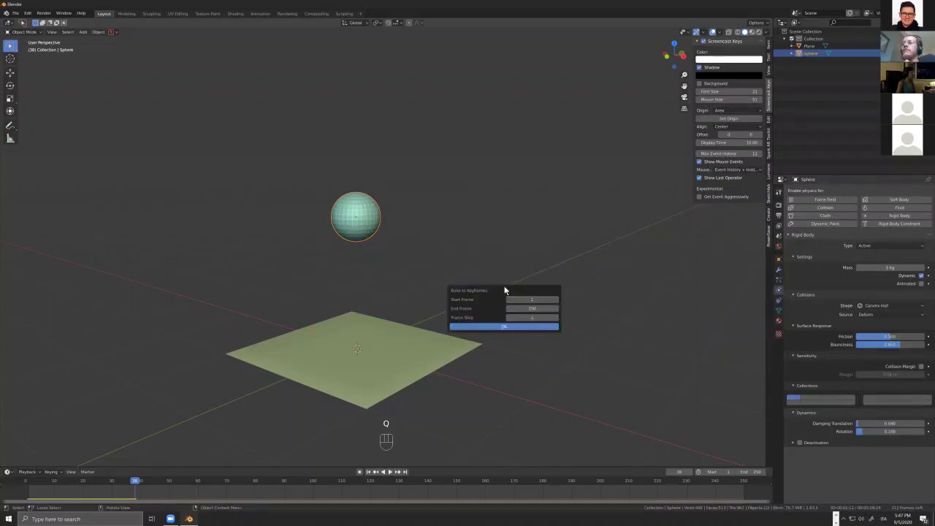
{"action": "left_click", "coordinate": [526, 307]}
{"action": "key", "text": "BackSpace"}
{"action": "key", "text": "Tab"}
{"action": "left_click", "coordinate": [547, 328]}
{"action": "left_click", "coordinate": [545, 328]}
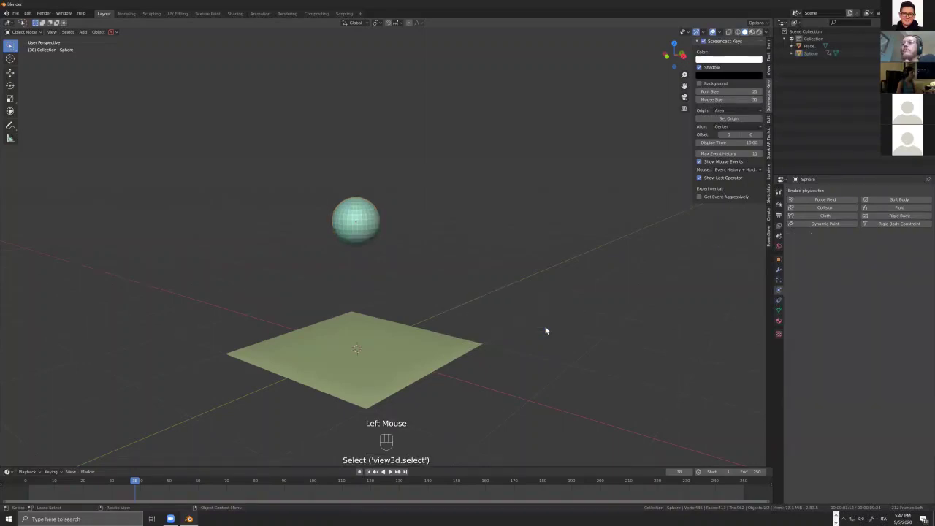
- Select the sphere to show its baked keyframes and play the animation
{"action": "scroll", "coordinate": [436, 283], "scroll_direction": "down", "scroll_amount": 1}
{"action": "left_click", "coordinate": [379, 236]}
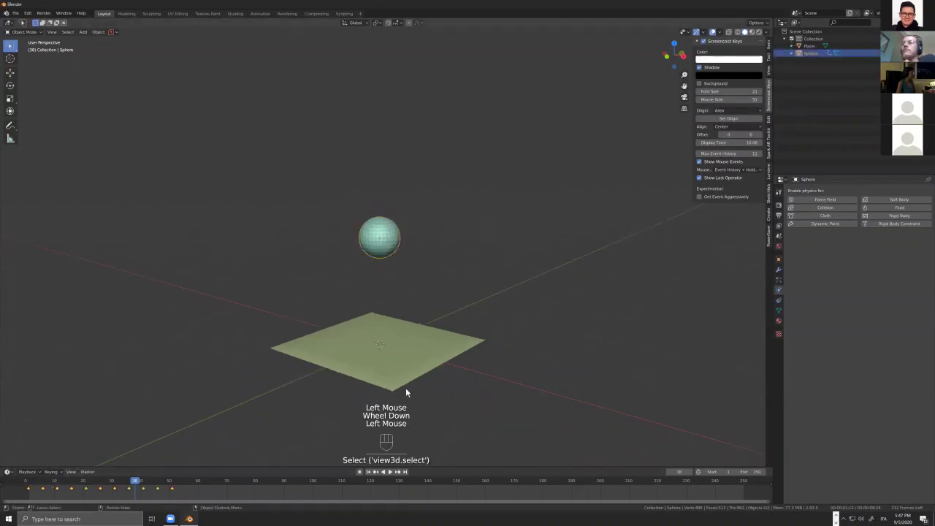
{"action": "key", "text": "shift+space"}
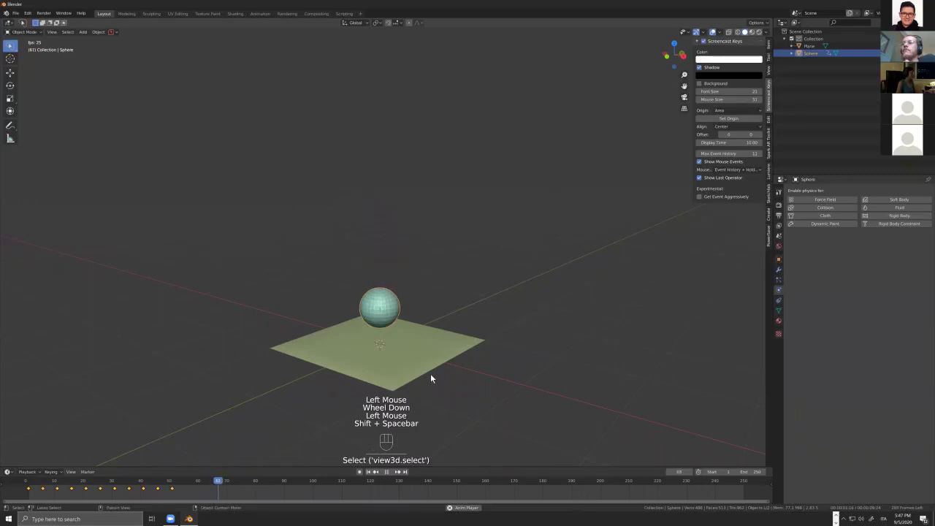
- Stop the animation playback, open the glTF 2.0 export dialog and close it without exporting
{"action": "key", "text": "Escape"}
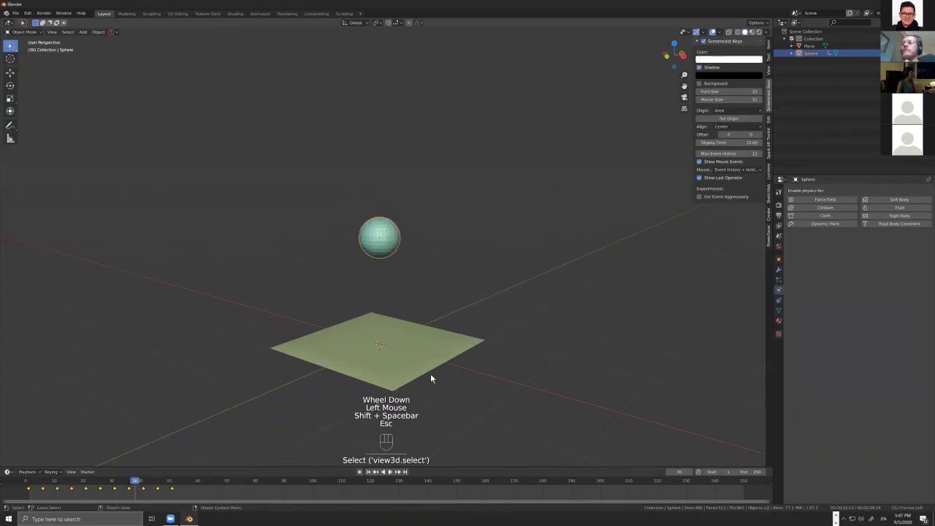
{"action": "key", "text": "F4"}
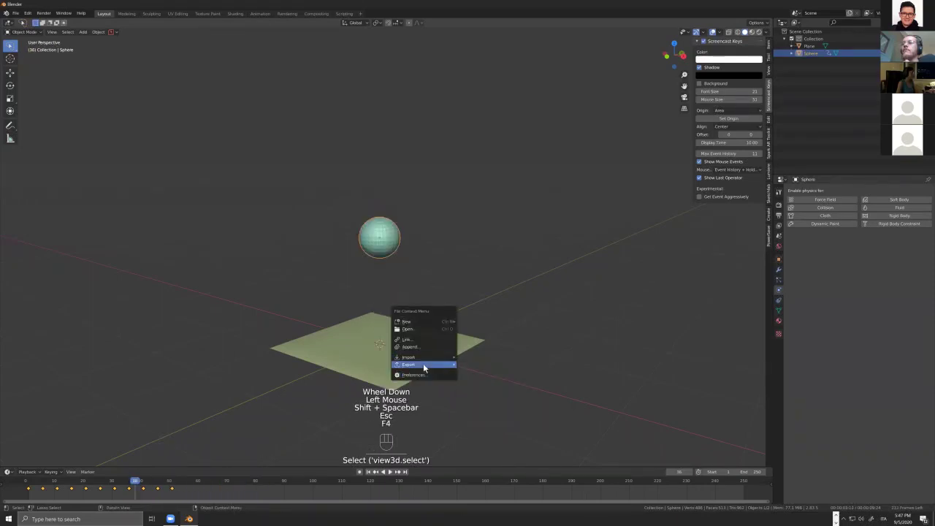
{"action": "mouse_move", "coordinate": [424, 363]}
{"action": "left_click", "coordinate": [485, 415]}
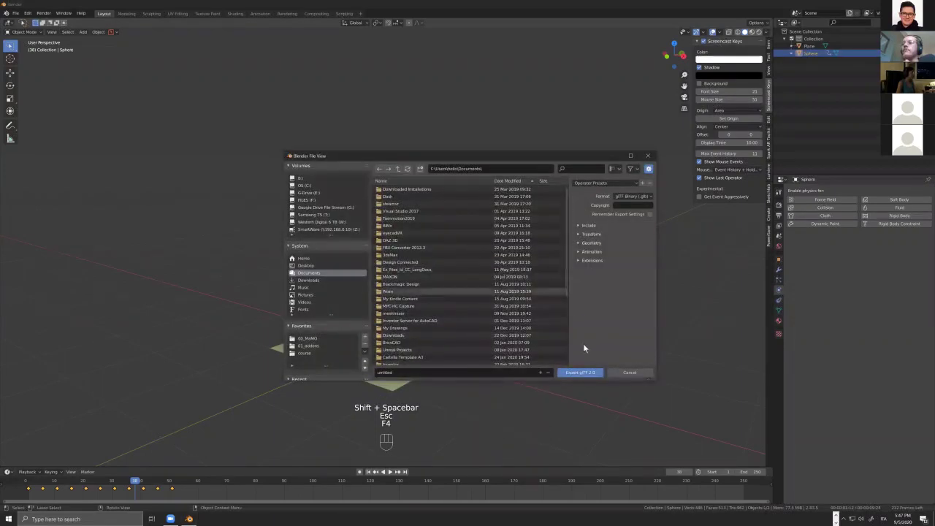
{"action": "left_click", "coordinate": [648, 157]}
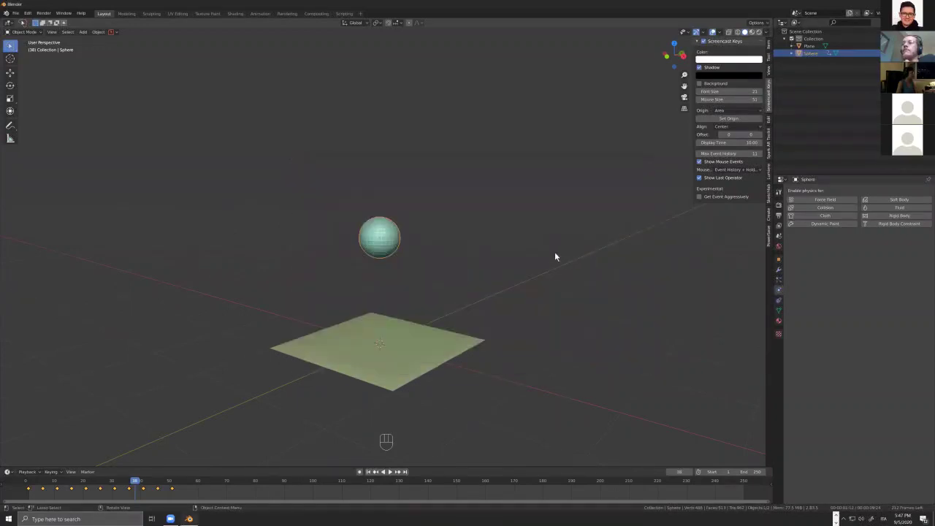
- Delete the sphere and the plane to leave the scene empty
{"action": "key", "text": "x"}
{"action": "key", "text": "a"}
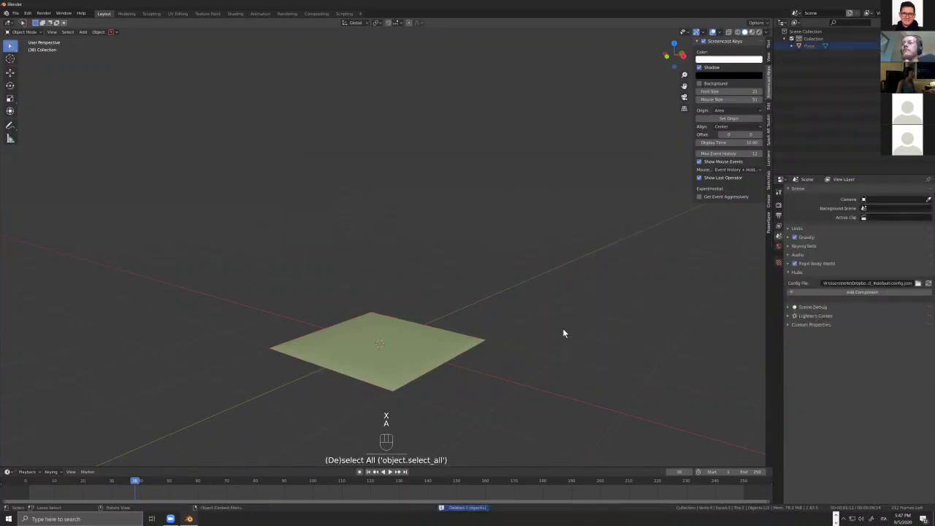
{"action": "key", "text": "x"}
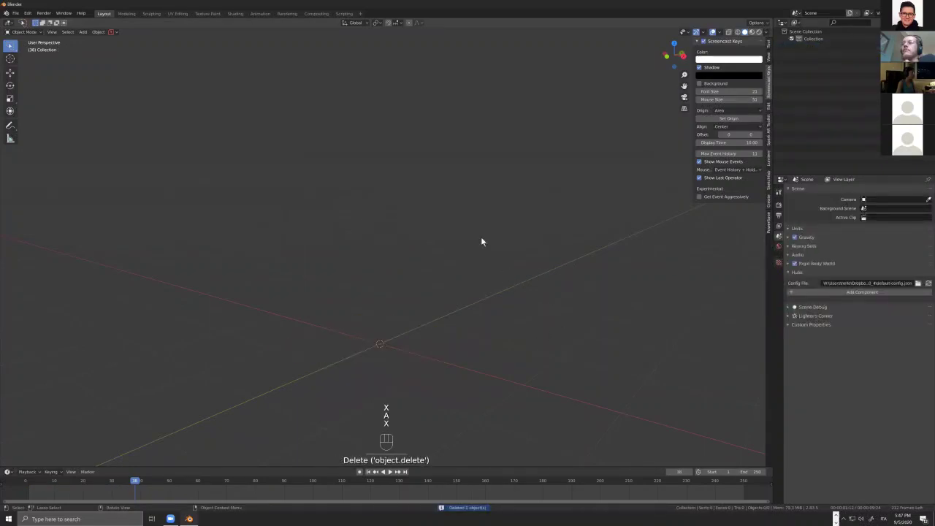
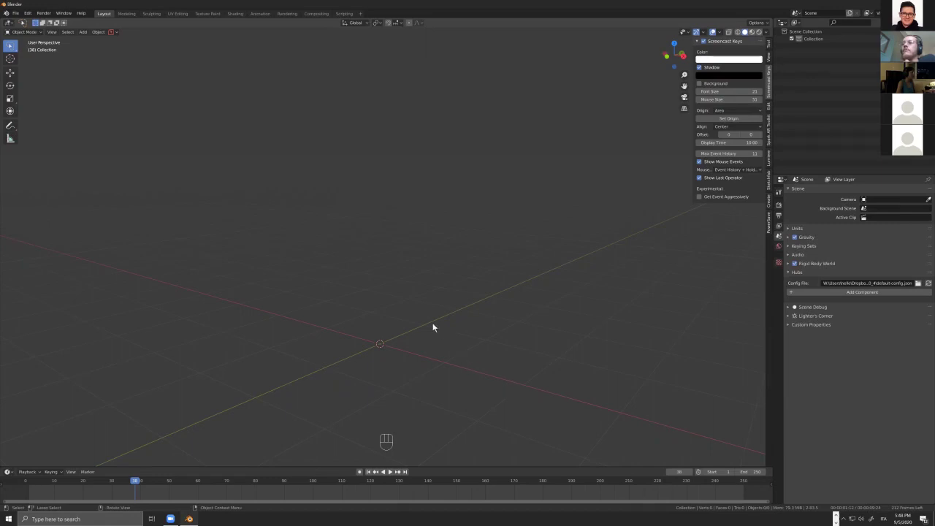
- Add a mesh cube at the world origin
{"action": "middle_click_drag", "start_coordinate": [405, 349], "coordinate": [419, 321]}
{"action": "scroll", "coordinate": [405, 316], "scroll_direction": "up", "scroll_amount": 4}
{"action": "scroll", "coordinate": [406, 316], "scroll_direction": "up", "scroll_amount": 2}
{"action": "key", "text": "shift"}
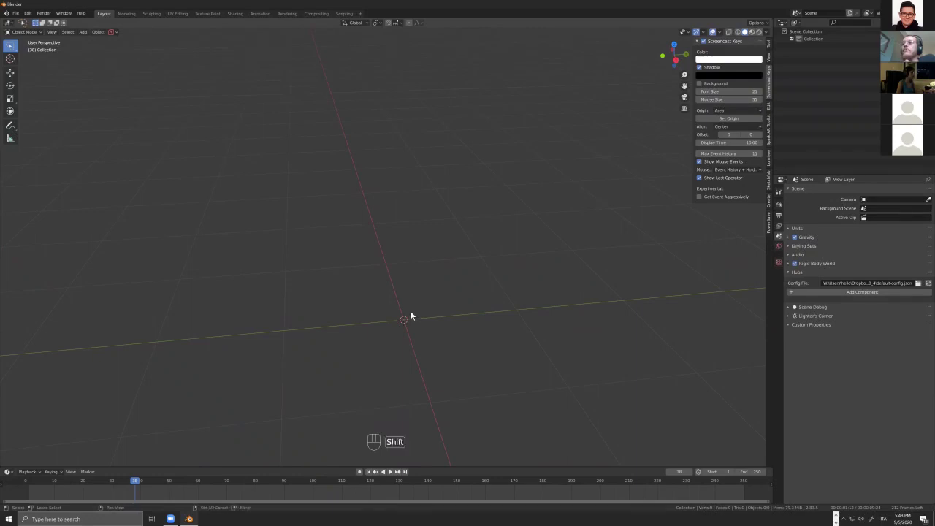
{"action": "key", "text": "shift+a"}
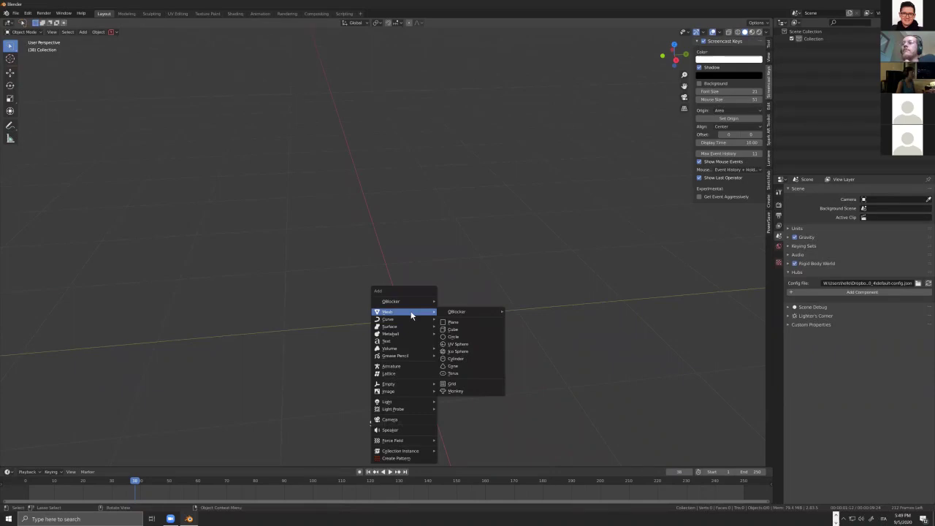
{"action": "middle_click_drag", "start_coordinate": [569, 280], "coordinate": [755, 272]}
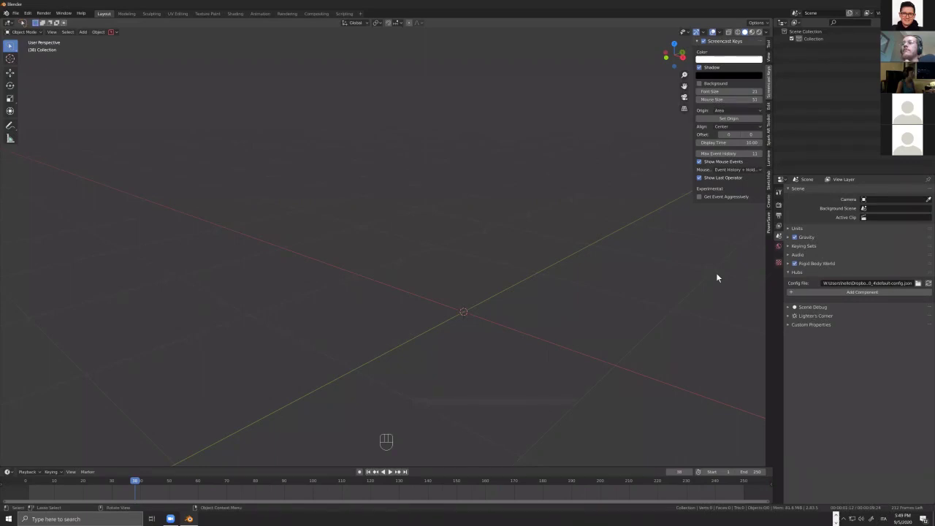
{"action": "key", "text": "shift"}
{"action": "key", "text": "shift+a"}
{"action": "mouse_move", "coordinate": [546, 308]}
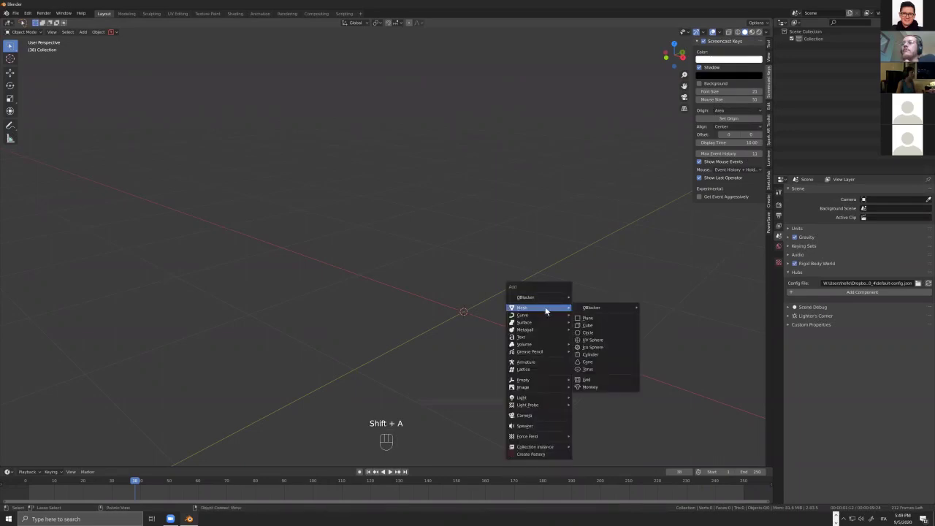
{"action": "left_click", "coordinate": [592, 325]}
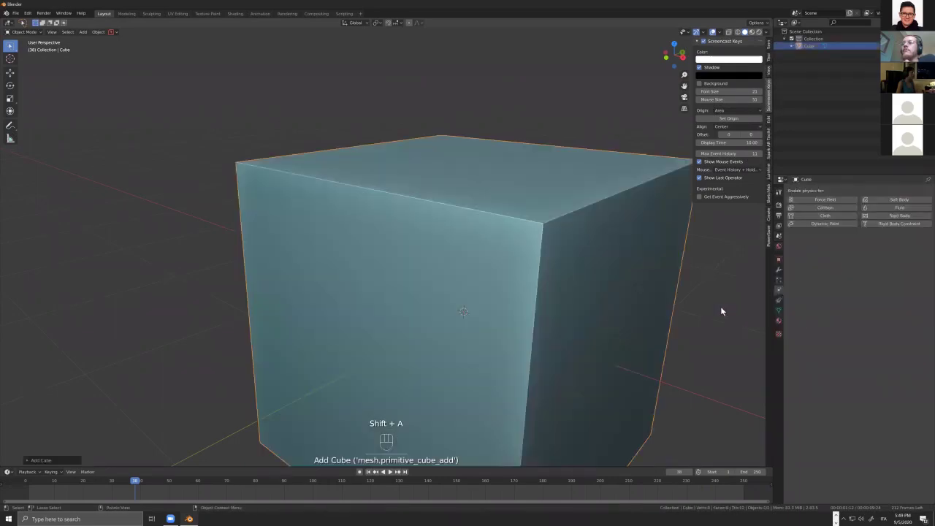
- Check the list of existing materials for the cube and create a new material on it
{"action": "left_click", "coordinate": [780, 321]}
{"action": "left_click", "coordinate": [779, 321]}
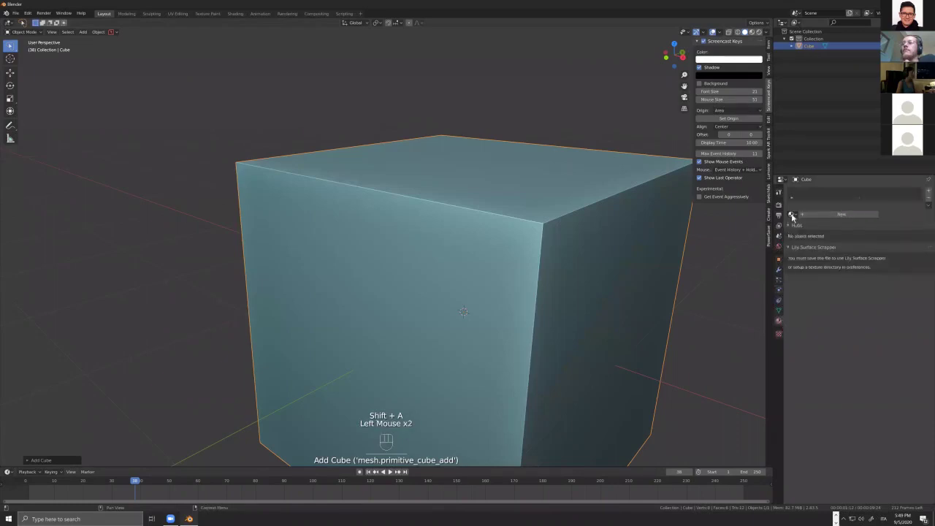
{"action": "left_click", "coordinate": [792, 215]}
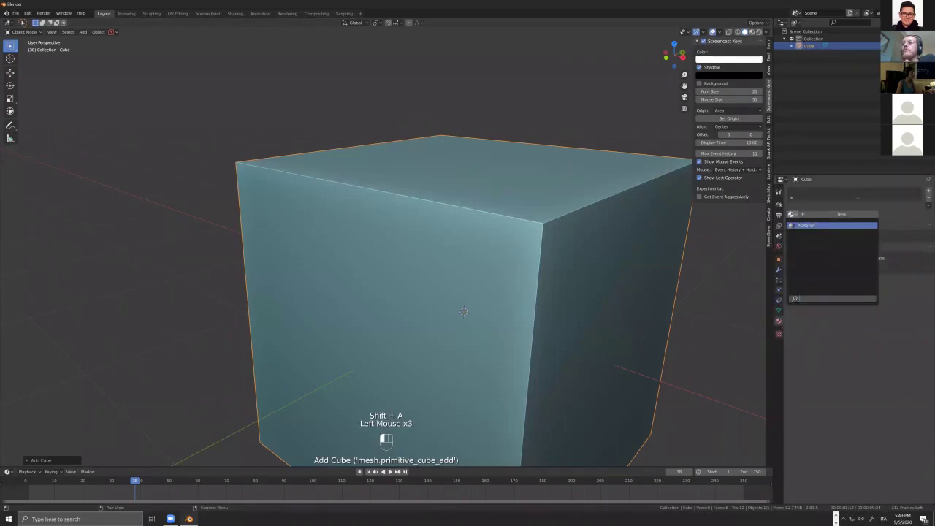
{"action": "scroll", "coordinate": [575, 341], "scroll_direction": "down", "scroll_amount": 7}
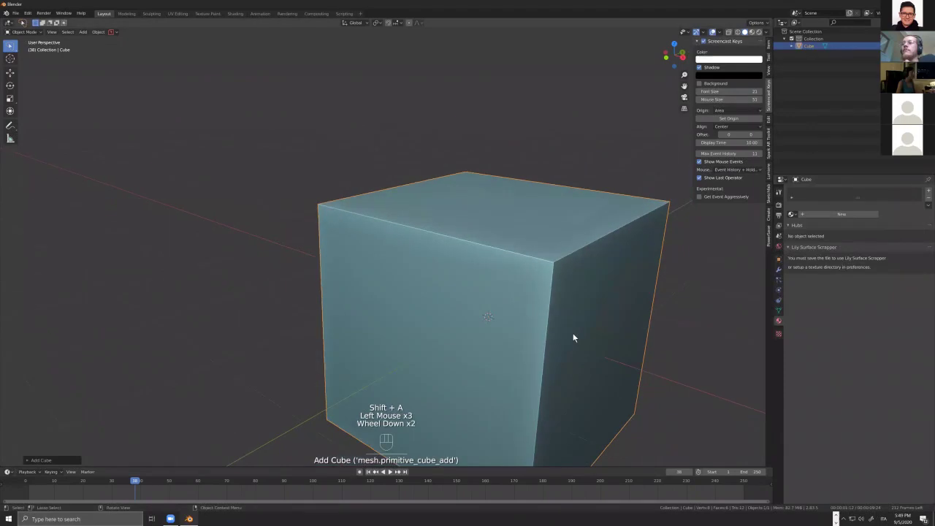
{"action": "middle_click_drag", "start_coordinate": [573, 345], "coordinate": [572, 344]}
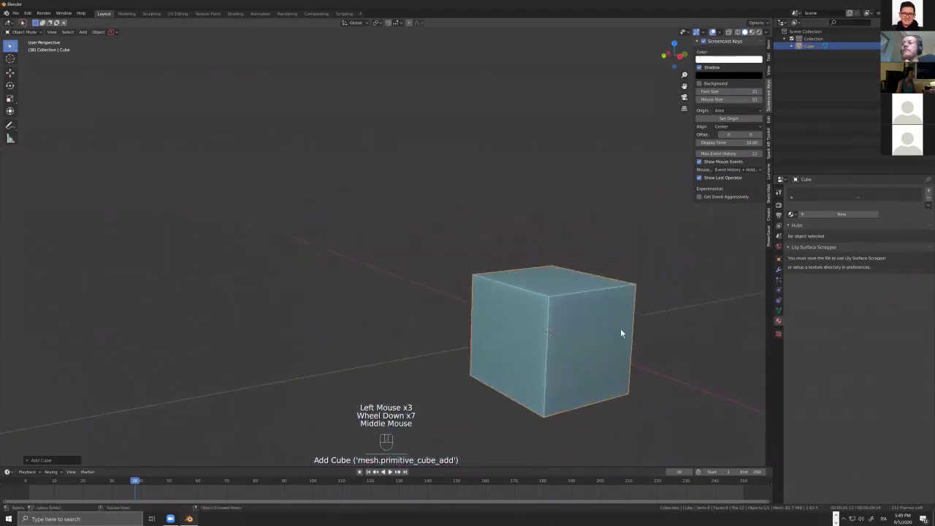
{"action": "left_click", "coordinate": [791, 214]}
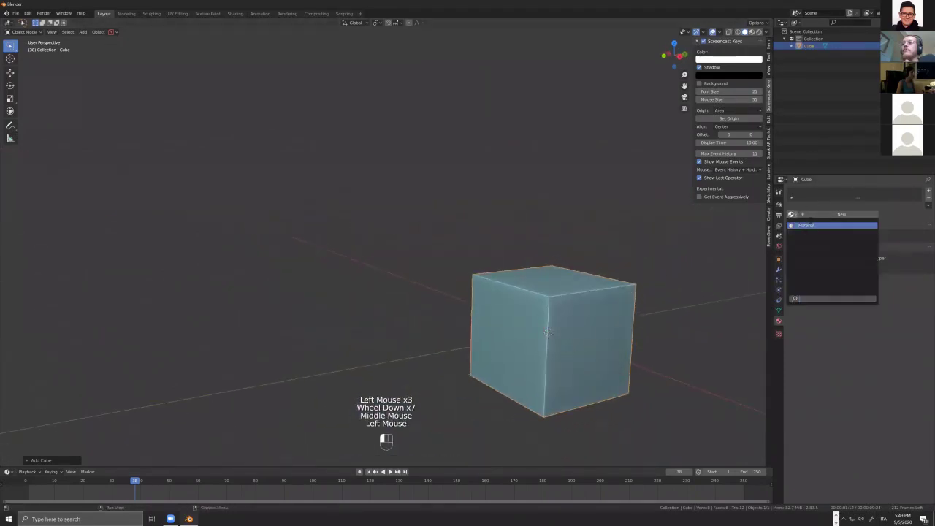
{"action": "left_click", "coordinate": [814, 214]}
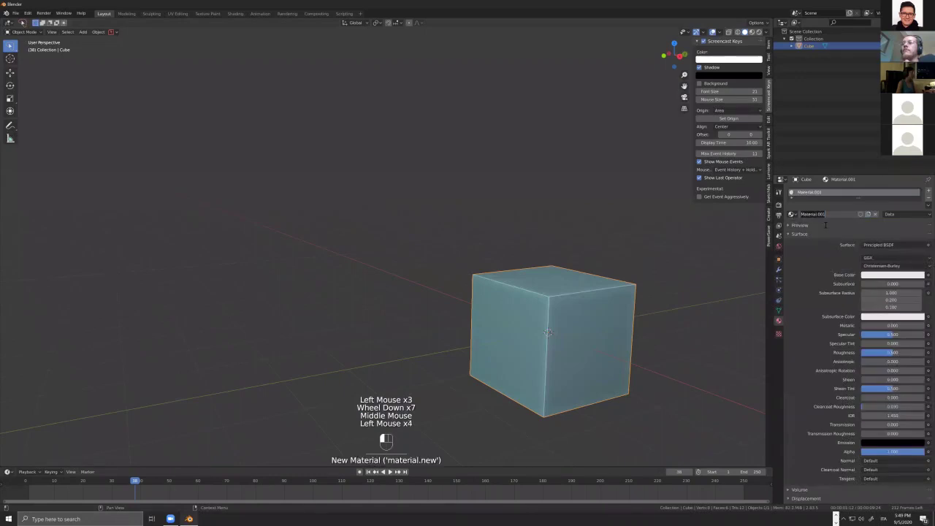
- Assign the existing Material to the cube, duplicate it as a separate material and open its base color
{"action": "left_click", "coordinate": [791, 214]}
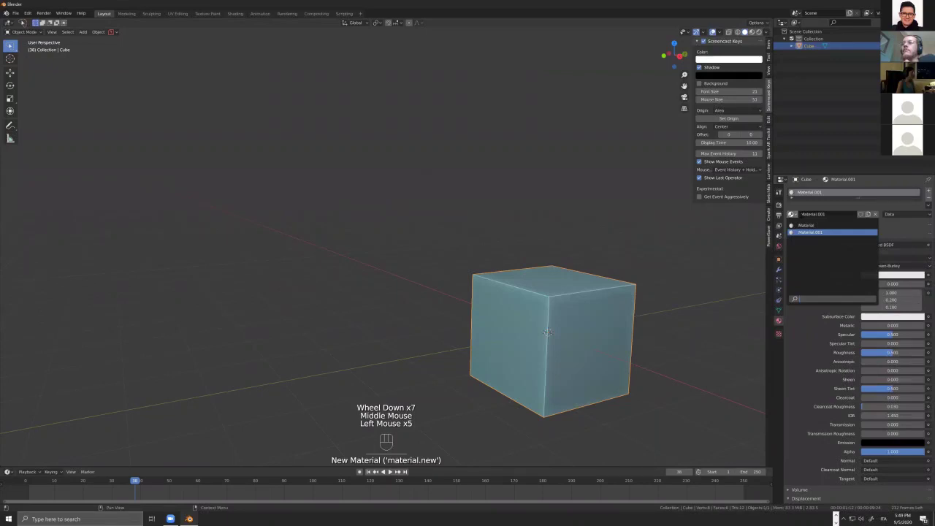
{"action": "left_click", "coordinate": [806, 226]}
{"action": "left_click", "coordinate": [868, 214]}
{"action": "left_click", "coordinate": [892, 275]}
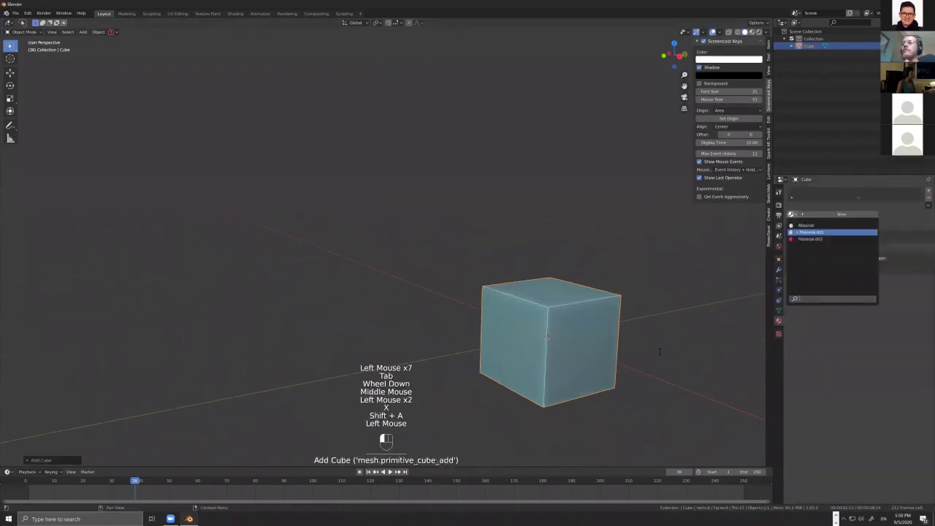
- Examine the list of stored materials and locate the Purge All cleanup command for the file
{"action": "middle_click_drag", "start_coordinate": [667, 364], "coordinate": [668, 364]}
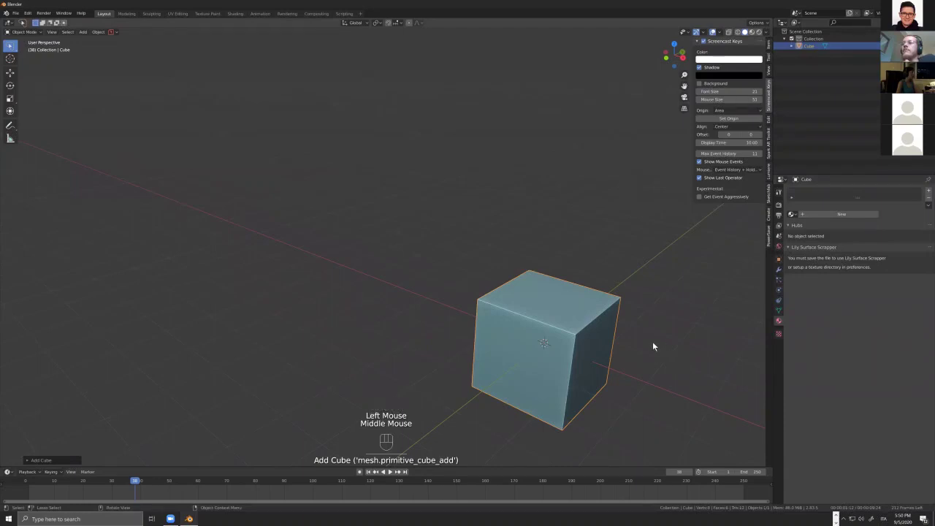
{"action": "left_click", "coordinate": [791, 214]}
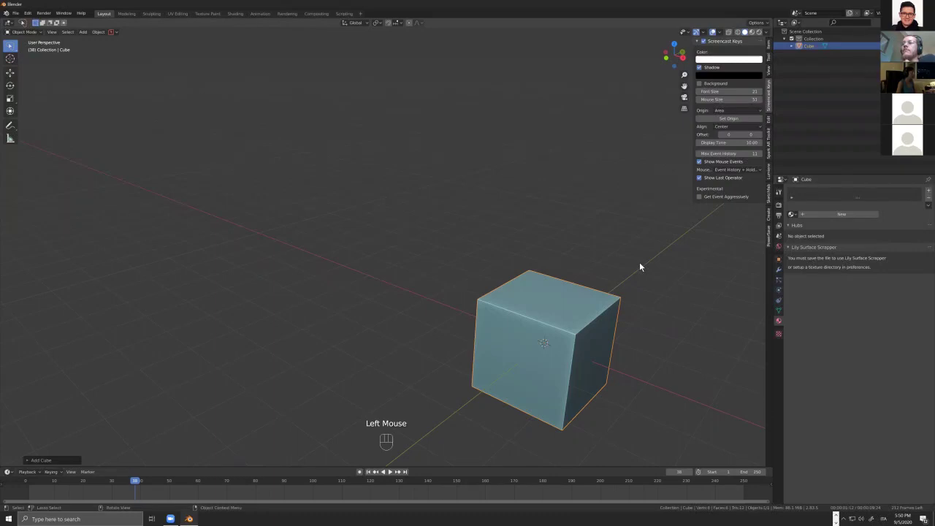
{"action": "key", "text": "q"}
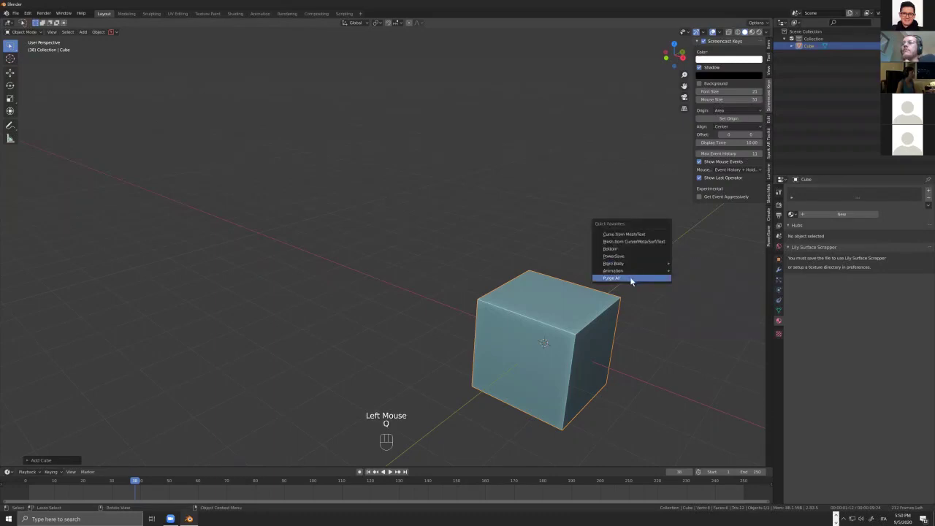
{"action": "left_click", "coordinate": [631, 279]}
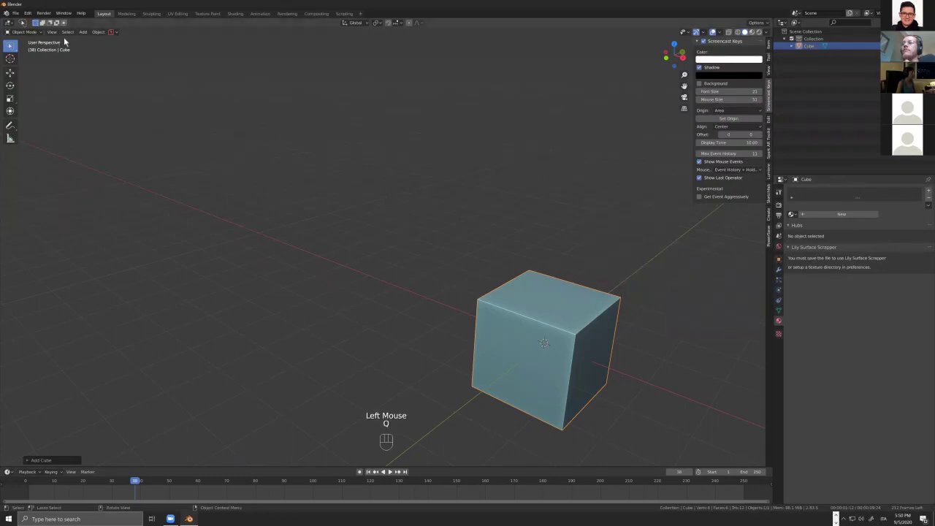
{"action": "left_click", "coordinate": [96, 32]}
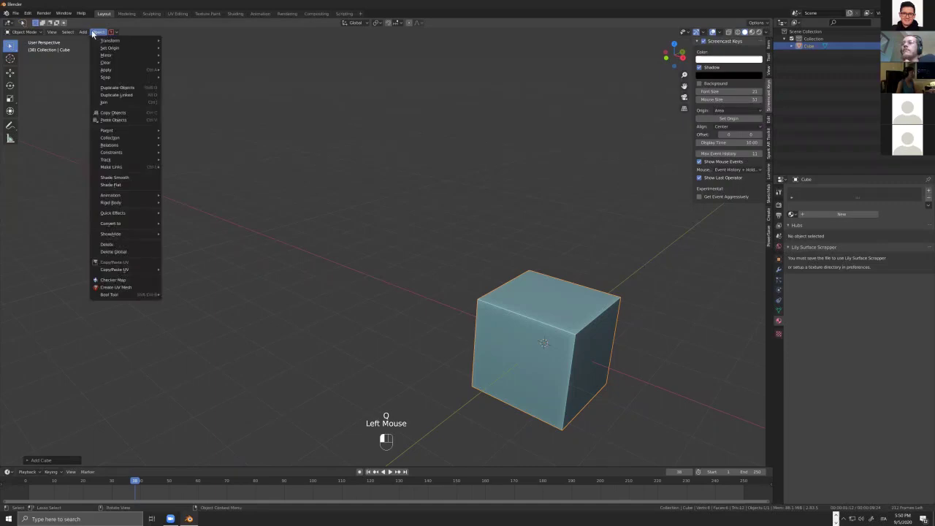
{"action": "mouse_move", "coordinate": [55, 33]}
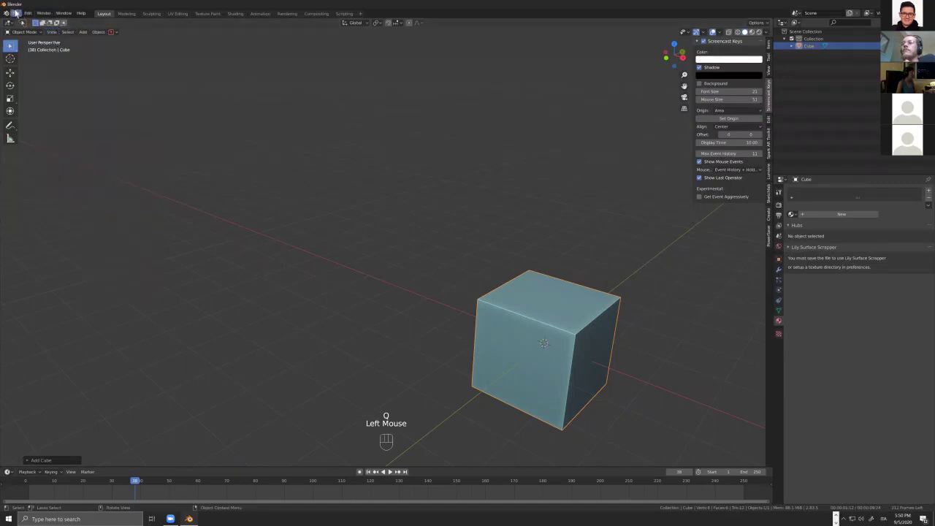
{"action": "left_click", "coordinate": [16, 13]}
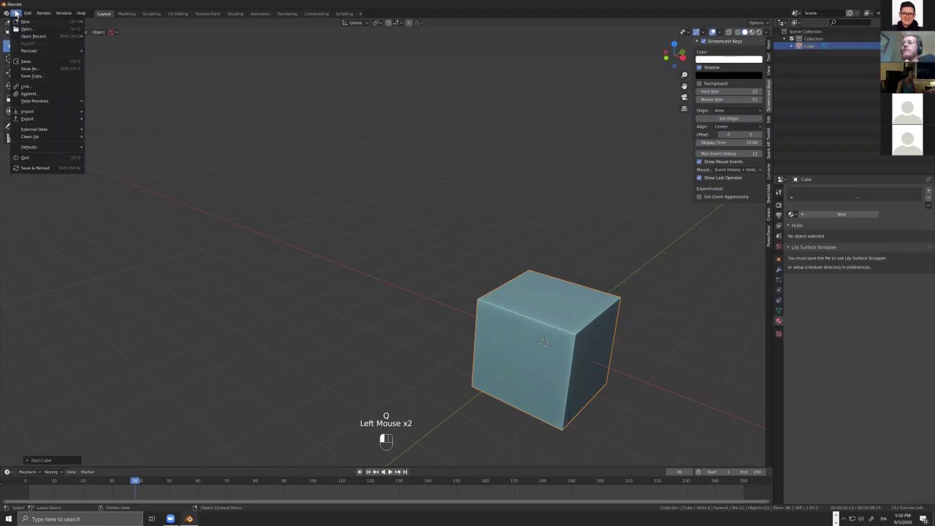
{"action": "mouse_move", "coordinate": [28, 137]}
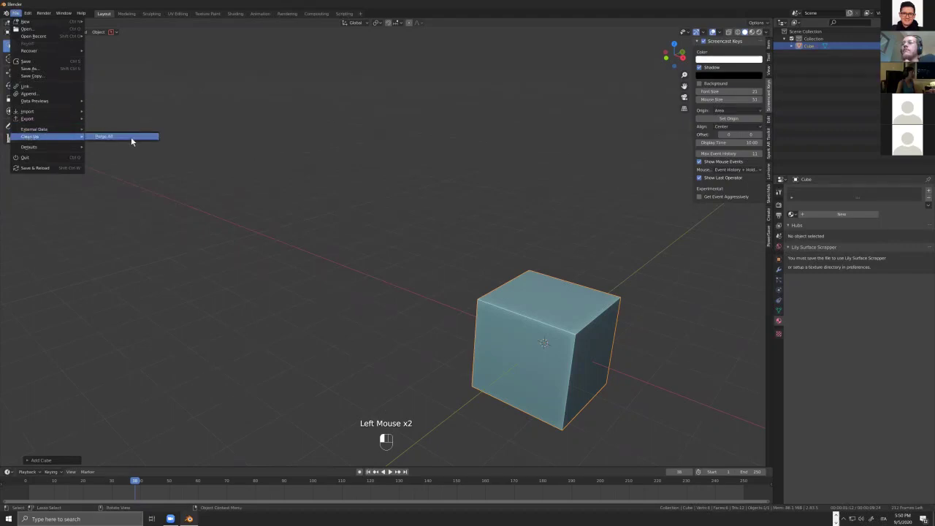
- Purge all unused data-blocks from the file and accept the confirmation
{"action": "key", "text": "q"}
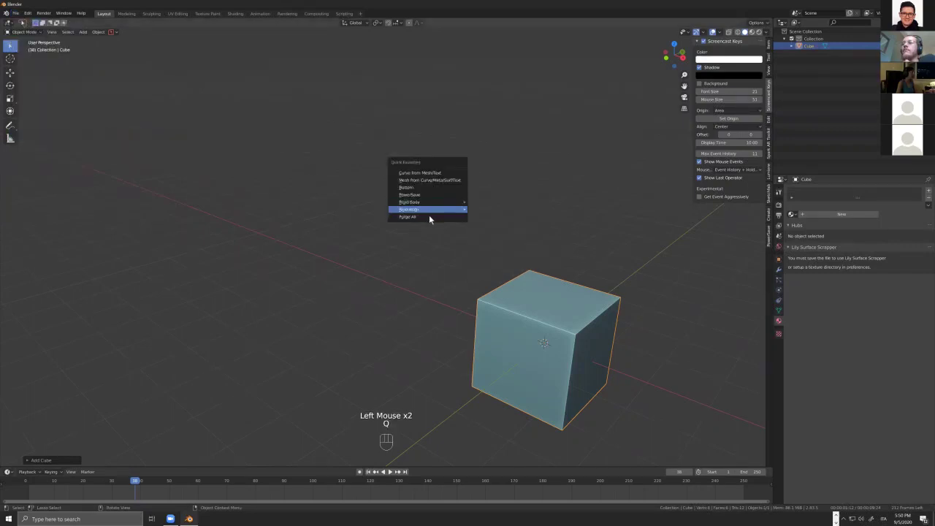
{"action": "left_click", "coordinate": [429, 215]}
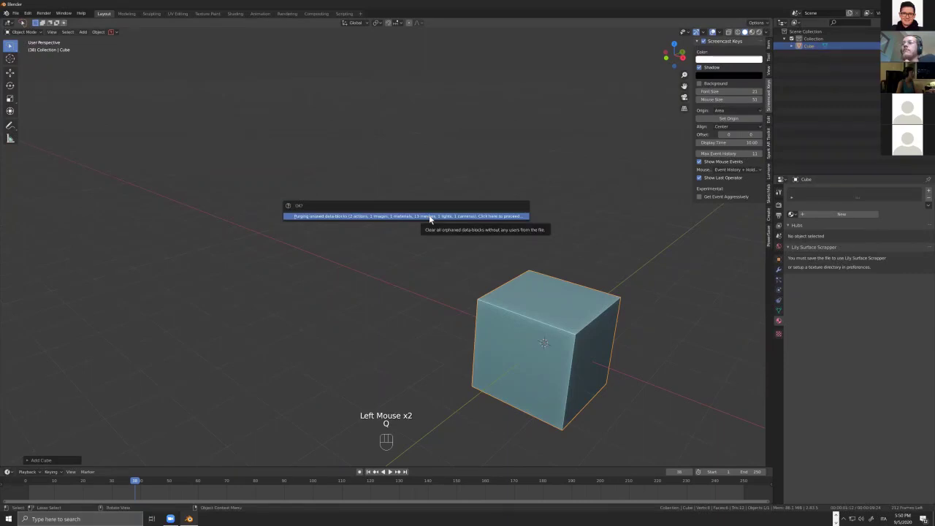
{"action": "left_click", "coordinate": [429, 217]}
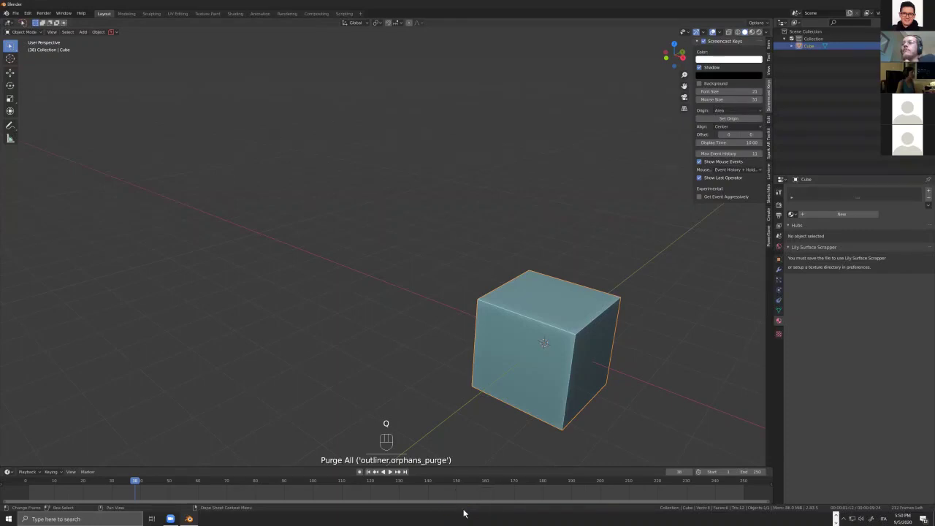
{"action": "middle_click_drag", "start_coordinate": [603, 395], "coordinate": [597, 385]}
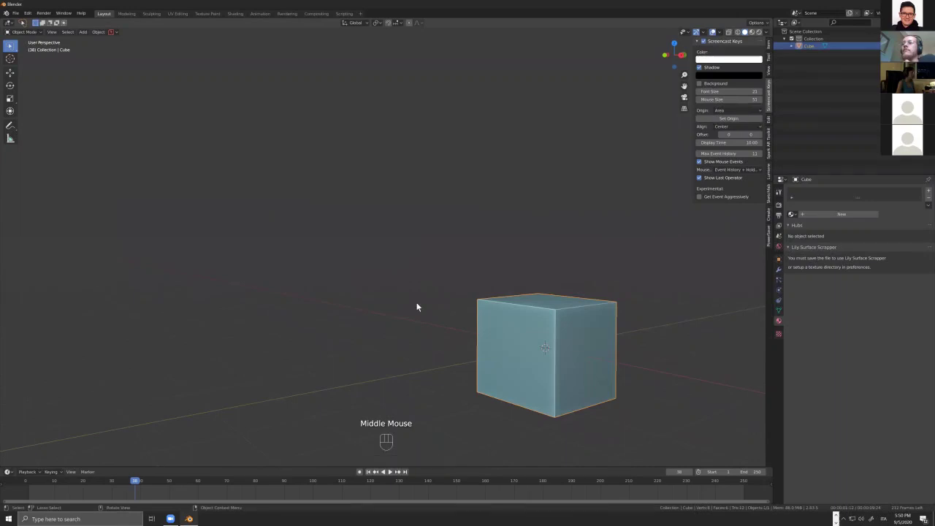
{"action": "middle_click_drag", "start_coordinate": [487, 397], "coordinate": [528, 324]}
{"action": "scroll", "coordinate": [524, 320], "scroll_direction": "up", "scroll_amount": 3}
{"action": "scroll", "coordinate": [528, 323], "scroll_direction": "down", "scroll_amount": 5}
{"action": "scroll", "coordinate": [535, 330], "scroll_direction": "up", "scroll_amount": 1}
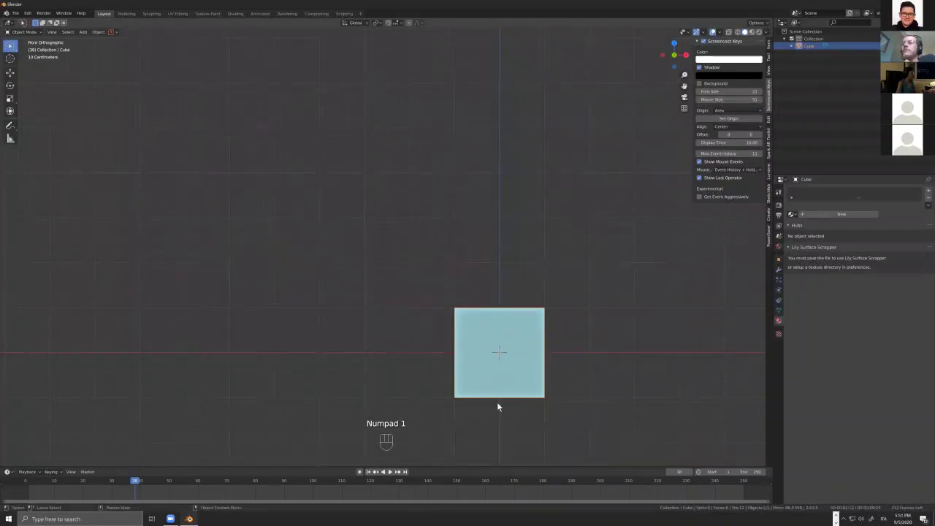
{"action": "left_click", "coordinate": [548, 400]}
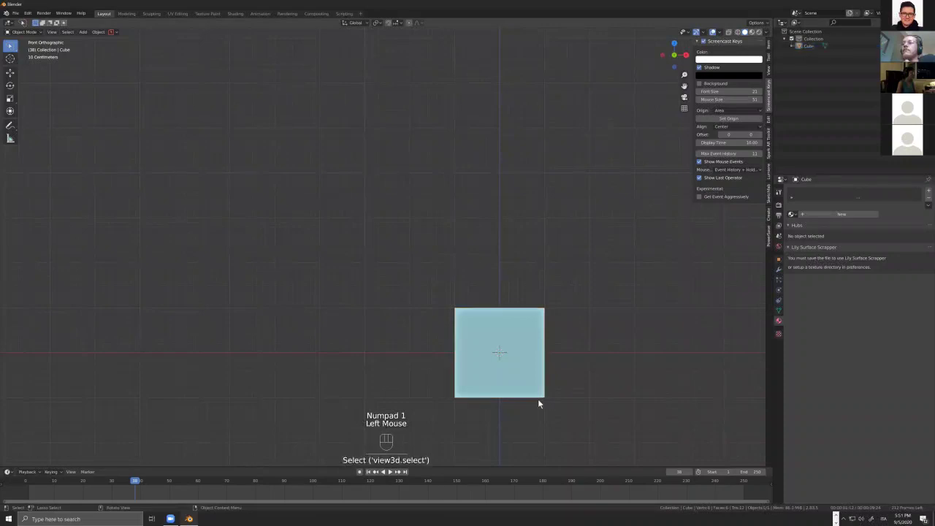
- Enter Edit Mode on the cube and scale its bottom face along X until the sides meet in a single edge
{"action": "middle_click_drag", "start_coordinate": [538, 398], "coordinate": [509, 433]}
{"action": "left_click", "coordinate": [509, 434]}
{"action": "key", "text": "3"}
{"action": "left_click", "coordinate": [509, 434]}
{"action": "key", "text": "Tab"}
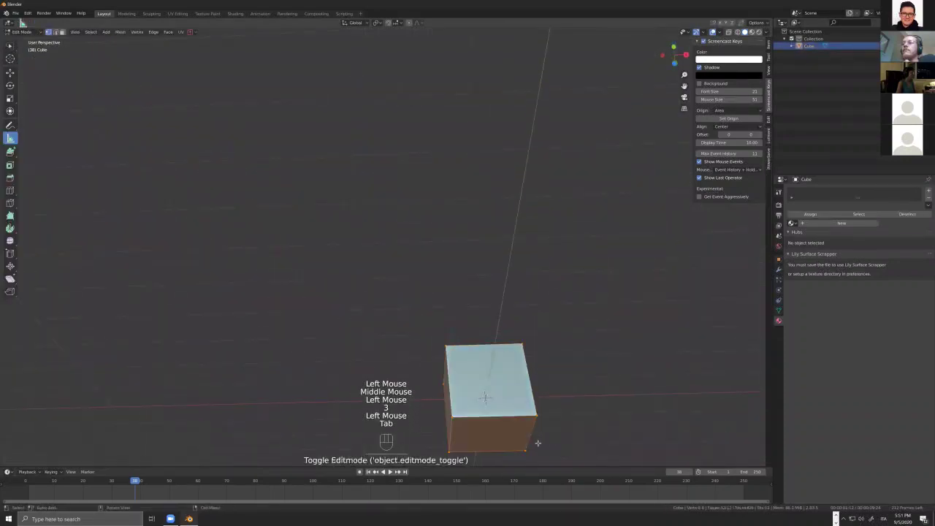
{"action": "key", "text": "3"}
{"action": "left_click", "coordinate": [520, 438]}
{"action": "middle_click_drag", "start_coordinate": [519, 438], "coordinate": [559, 447]}
{"action": "key", "text": "s"}
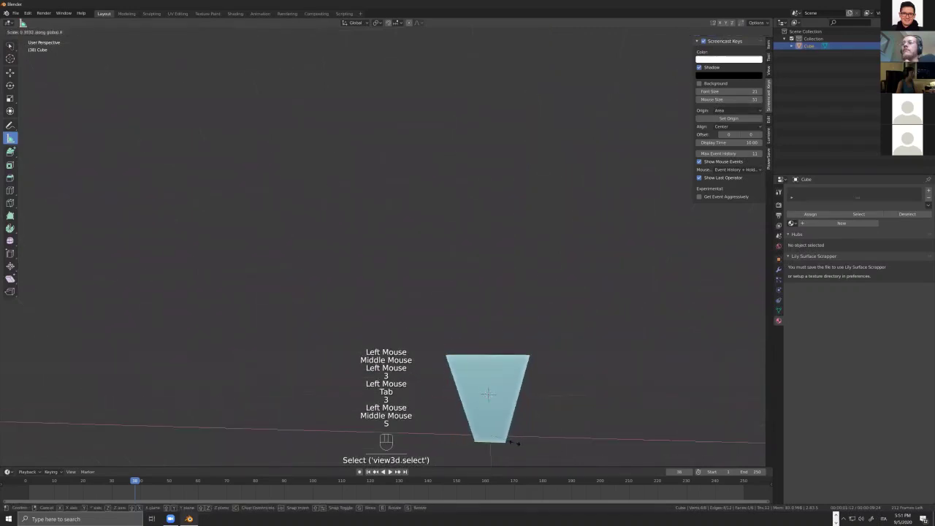
{"action": "left_click", "coordinate": [487, 395]}
{"action": "middle_click_drag", "start_coordinate": [487, 395], "coordinate": [497, 426]}
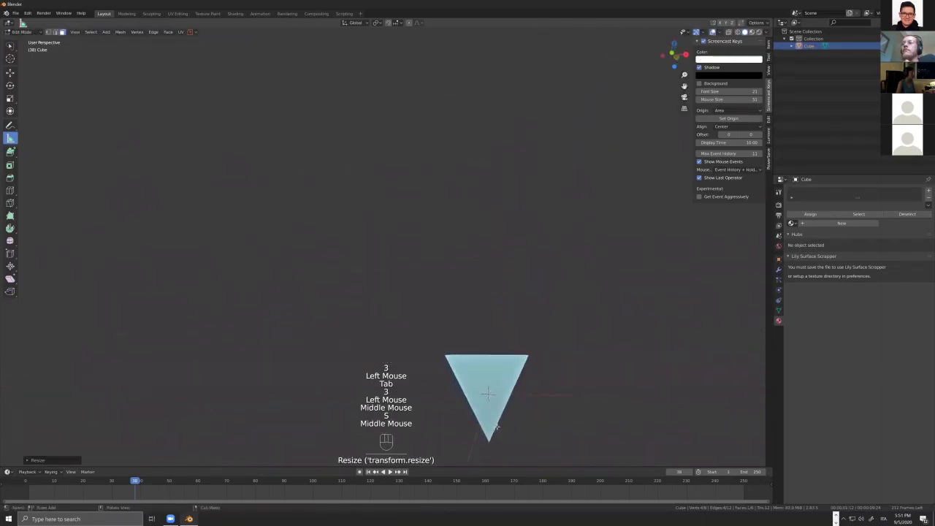
- Add a centered loop cut across the top face and down the front and back of the tapered shape
{"action": "key", "text": "KP_7"}
{"action": "middle_click_drag", "start_coordinate": [505, 358], "coordinate": [507, 361]}
{"action": "key", "text": "KP_1"}
{"action": "scroll", "coordinate": [534, 354], "scroll_direction": "down", "scroll_amount": 2}
{"action": "key", "text": "KP_Decimal"}
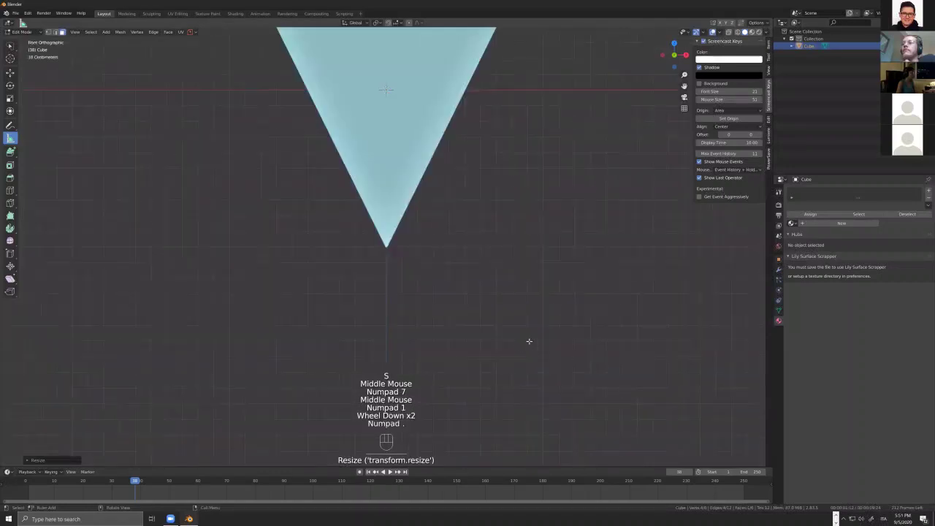
{"action": "scroll", "coordinate": [487, 278], "scroll_direction": "down", "scroll_amount": 4}
{"action": "middle_click_drag", "start_coordinate": [523, 294], "coordinate": [504, 249], "text": "shift"}
{"action": "scroll", "coordinate": [512, 267], "scroll_direction": "up", "scroll_amount": 2}
{"action": "left_click", "coordinate": [459, 242]}
{"action": "key", "text": "Tab"}
{"action": "key", "text": "Tab"}
{"action": "key", "text": "ctrl+r"}
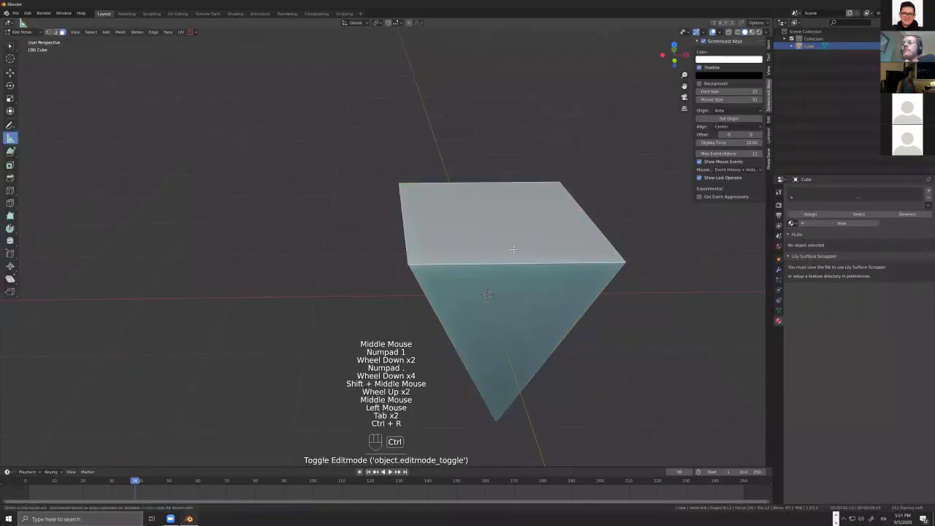
{"action": "left_click", "coordinate": [516, 250]}
- Select the middle edge of the top face and lower it along Z to form a V-shaped notch
{"action": "key", "text": "2"}
{"action": "left_click", "coordinate": [518, 248]}
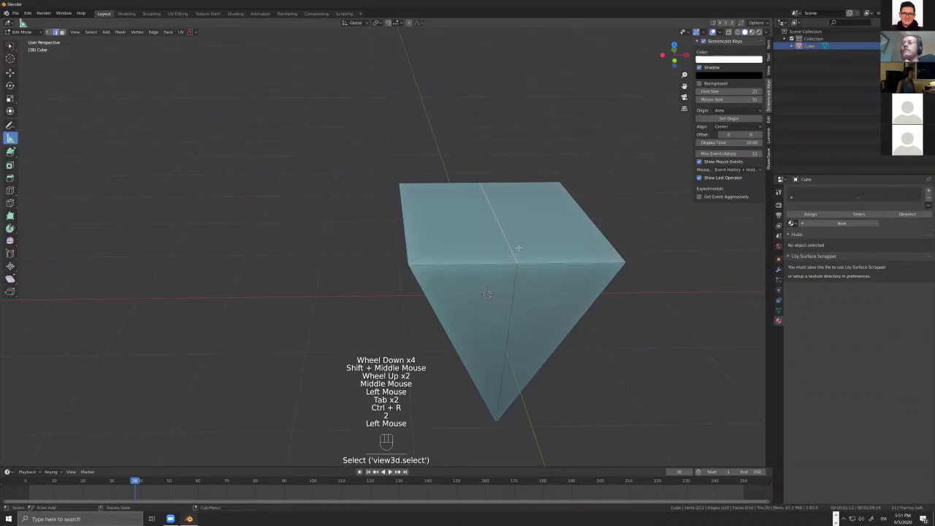
{"action": "key", "text": "KP_1"}
{"action": "key", "text": "g"}
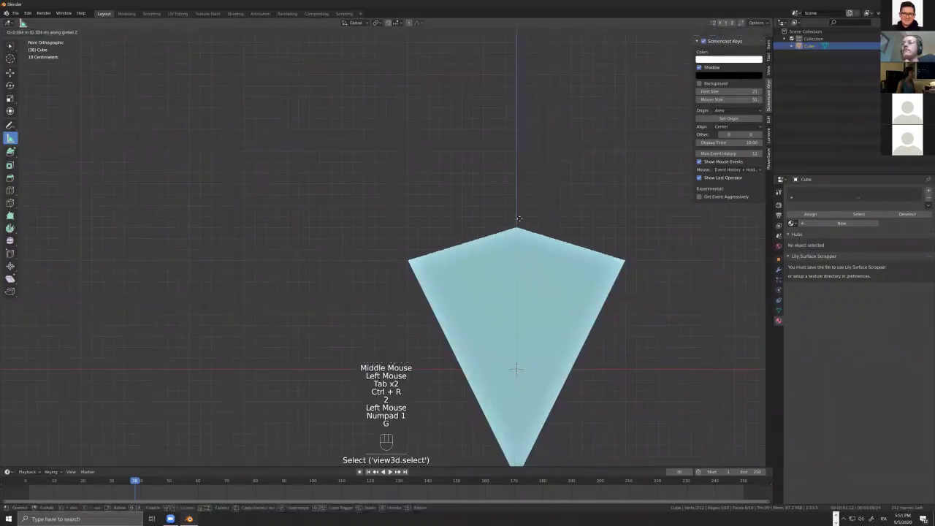
{"action": "left_click", "coordinate": [514, 266]}
- Bevel the two raised outer top edges with several segments to round the lobes of the heart
{"action": "middle_click_drag", "start_coordinate": [428, 253], "coordinate": [516, 194]}
{"action": "left_click", "coordinate": [516, 194]}
{"action": "left_click", "coordinate": [516, 194], "text": "shift"}
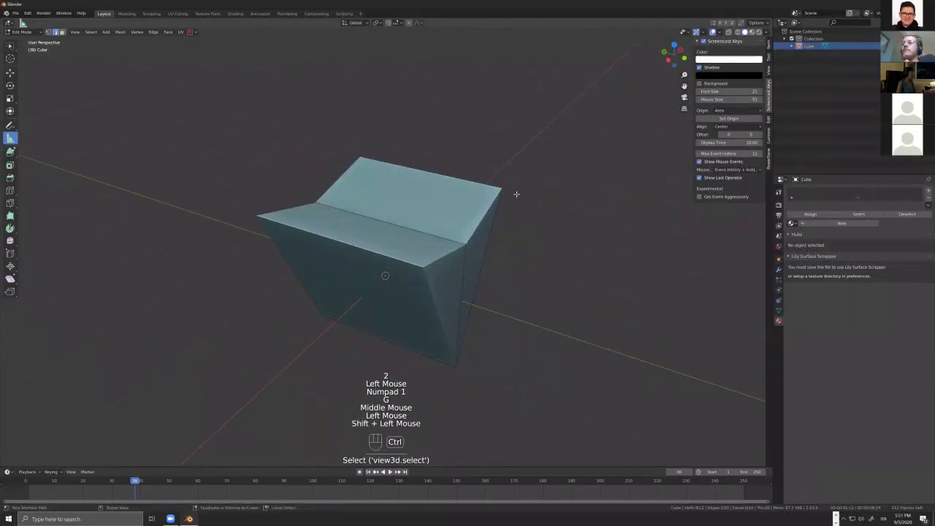
{"action": "key", "text": "ctrl+b"}
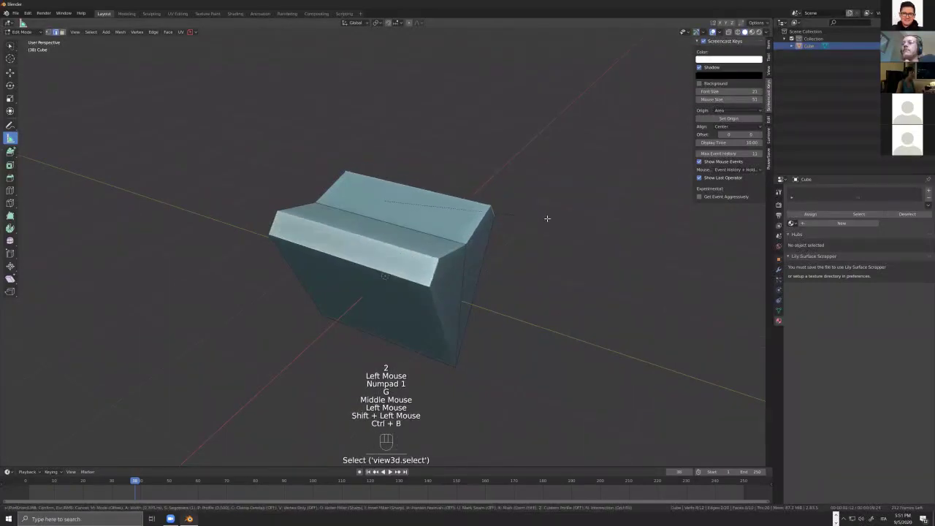
{"action": "left_click", "coordinate": [545, 250]}
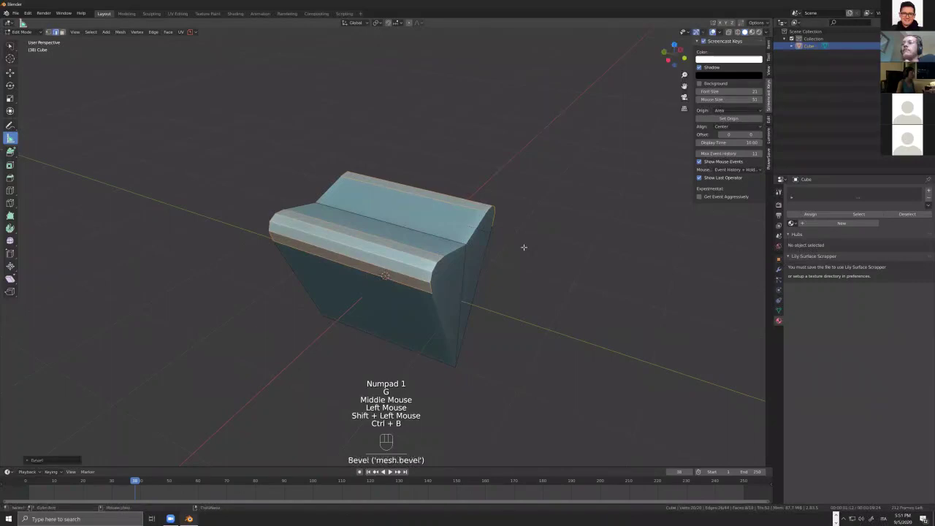
- Return to Object Mode and scale the heart shape down along Y to make it thin
{"action": "middle_click_drag", "start_coordinate": [524, 248], "coordinate": [512, 246]}
{"action": "scroll", "coordinate": [439, 297], "scroll_direction": "down", "scroll_amount": 2}
{"action": "key", "text": "Tab"}
{"action": "middle_click_drag", "start_coordinate": [525, 294], "coordinate": [572, 300]}
{"action": "middle_click_drag", "start_coordinate": [508, 388], "coordinate": [563, 380]}
{"action": "key", "text": "Tab"}
{"action": "left_click", "coordinate": [532, 391]}
{"action": "key", "text": "Tab"}
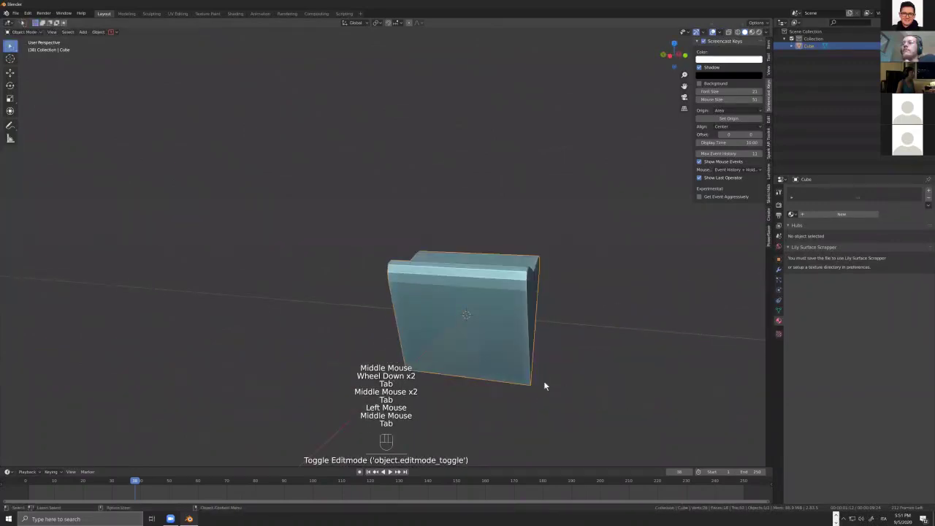
{"action": "key", "text": "s"}
{"action": "key", "text": "y"}
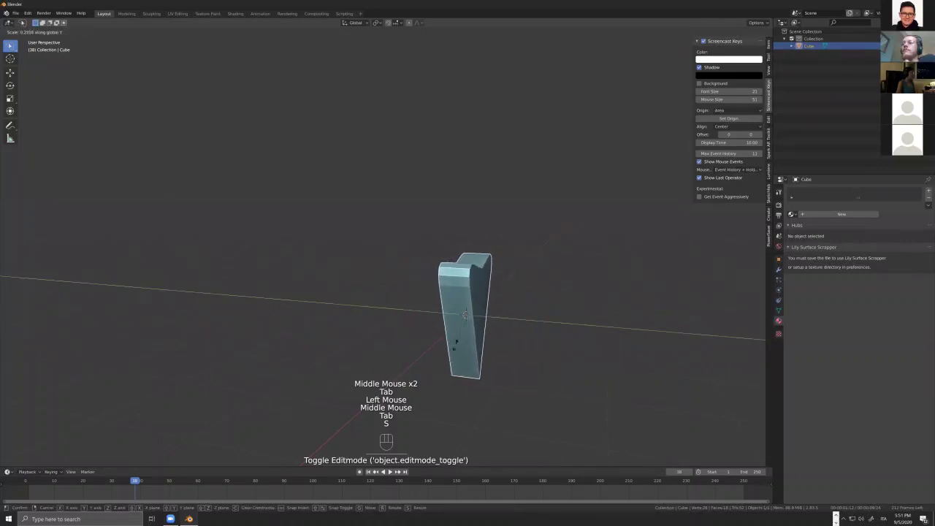
{"action": "left_click", "coordinate": [448, 325]}
- Set the heart object's pivot point to its bottom tip
{"action": "scroll", "coordinate": [448, 336], "scroll_direction": "up", "scroll_amount": 2}
{"action": "middle_click_drag", "start_coordinate": [449, 349], "coordinate": [530, 345]}
{"action": "scroll", "coordinate": [477, 401], "scroll_direction": "up", "scroll_amount": 3}
{"action": "scroll", "coordinate": [511, 365], "scroll_direction": "down", "scroll_amount": 5}
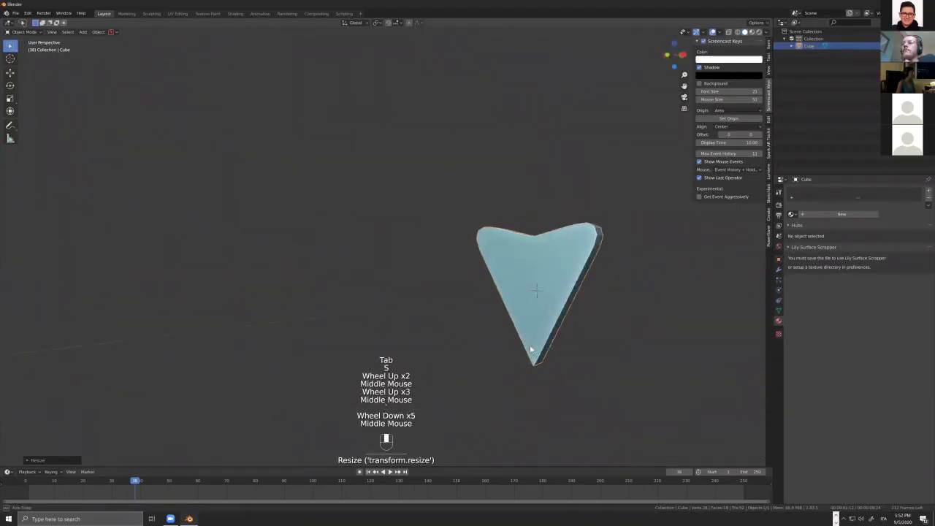
{"action": "scroll", "coordinate": [530, 345], "scroll_direction": "down", "scroll_amount": 1}
{"action": "key", "text": "KP_1"}
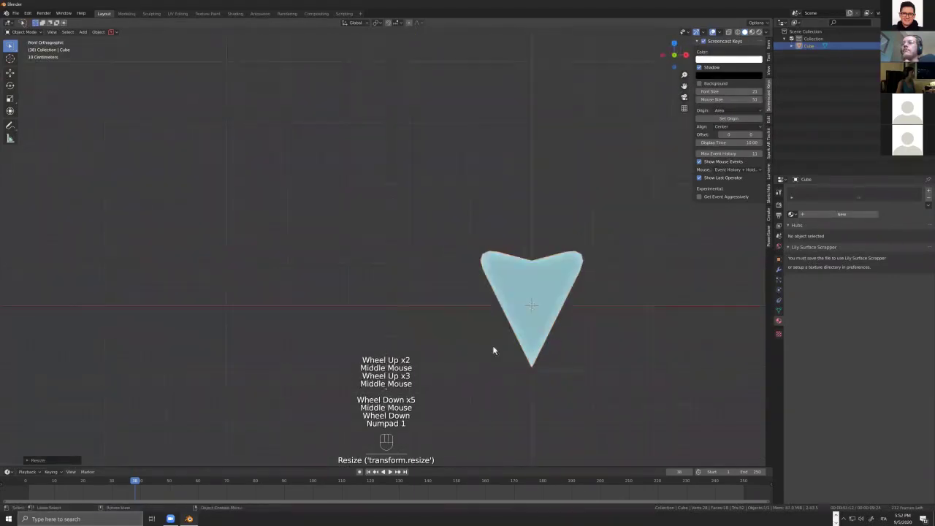
{"action": "key", "text": "Tab"}
{"action": "key", "text": "q"}
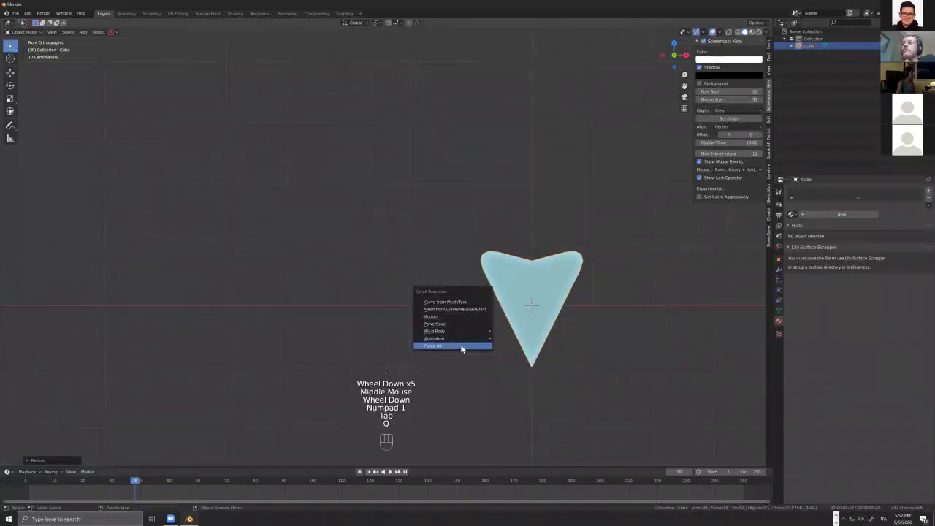
{"action": "left_click", "coordinate": [460, 316]}
{"action": "mouse_move", "coordinate": [549, 299]}
{"action": "middle_mouse_down"}
{"action": "mouse_move", "coordinate": [560, 299]}
{"action": "mouse_move", "coordinate": [541, 302]}
{"action": "middle_mouse_up"}
{"action": "key", "text": "KP_1"}
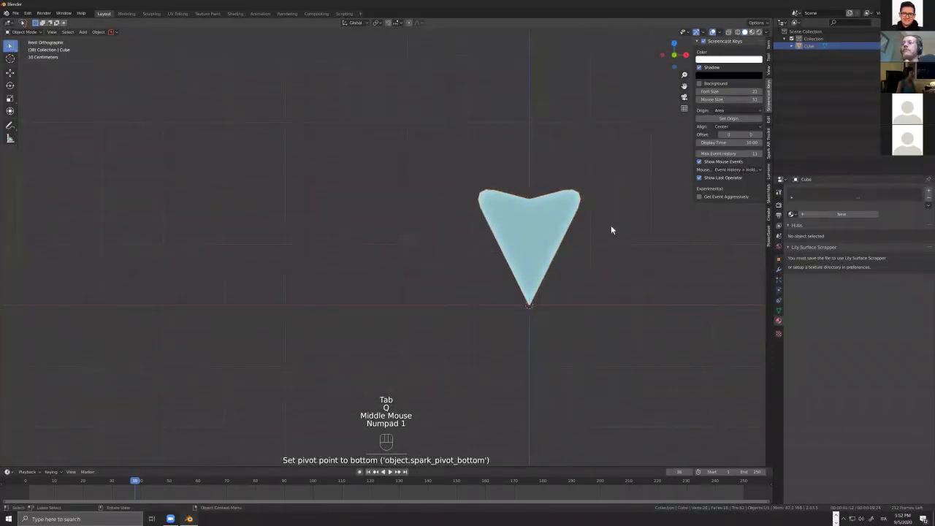
{"action": "scroll", "coordinate": [611, 229], "scroll_direction": "up", "scroll_amount": 4}
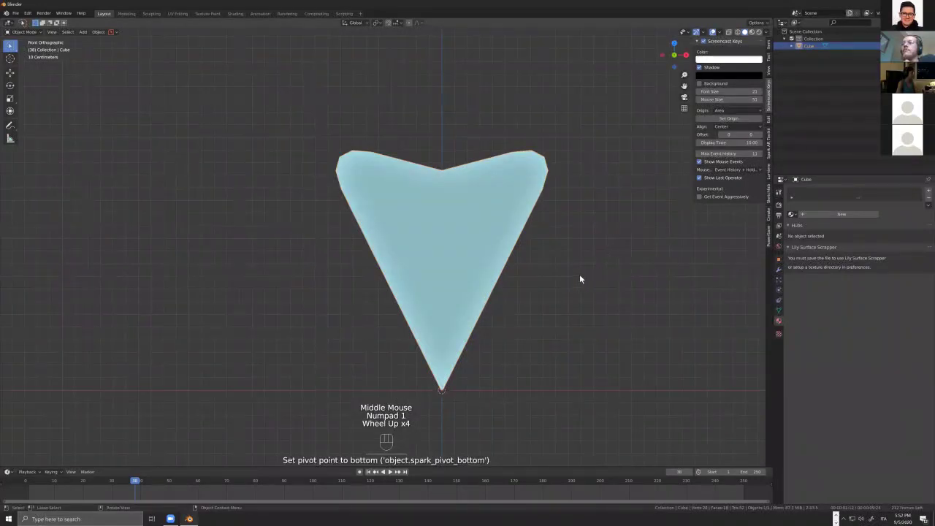
- Go to frame 1 and try scaling the heart up from its bottom pivot
{"action": "key", "text": "shift+Left"}
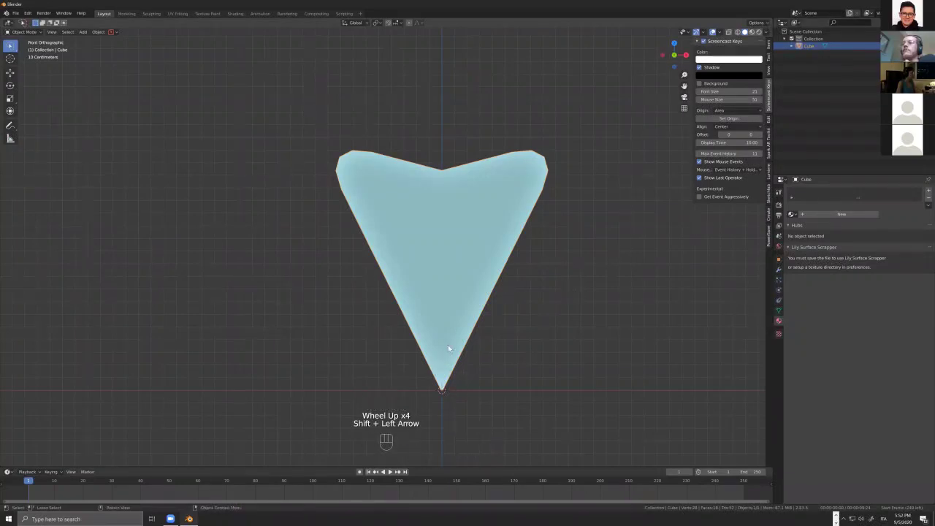
{"action": "left_click", "coordinate": [438, 319]}
{"action": "key", "text": "s"}
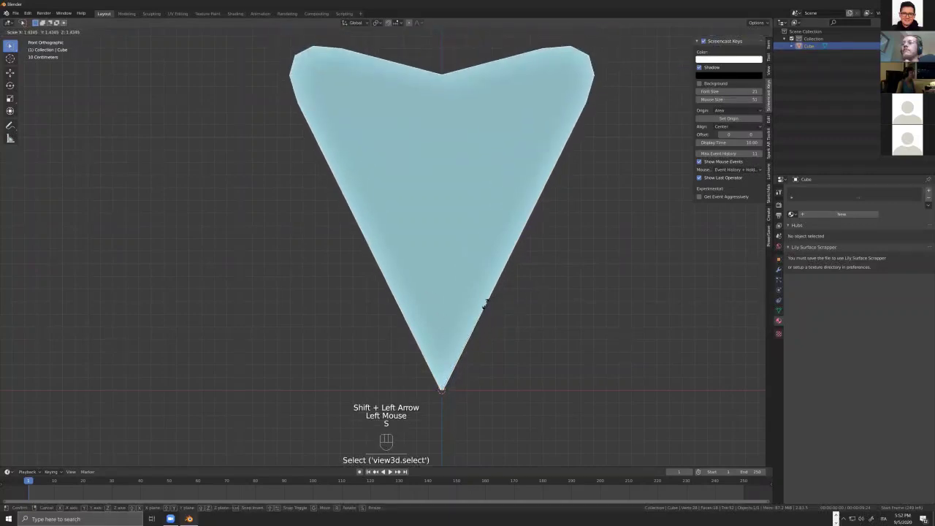
{"action": "right_click", "coordinate": [483, 305]}
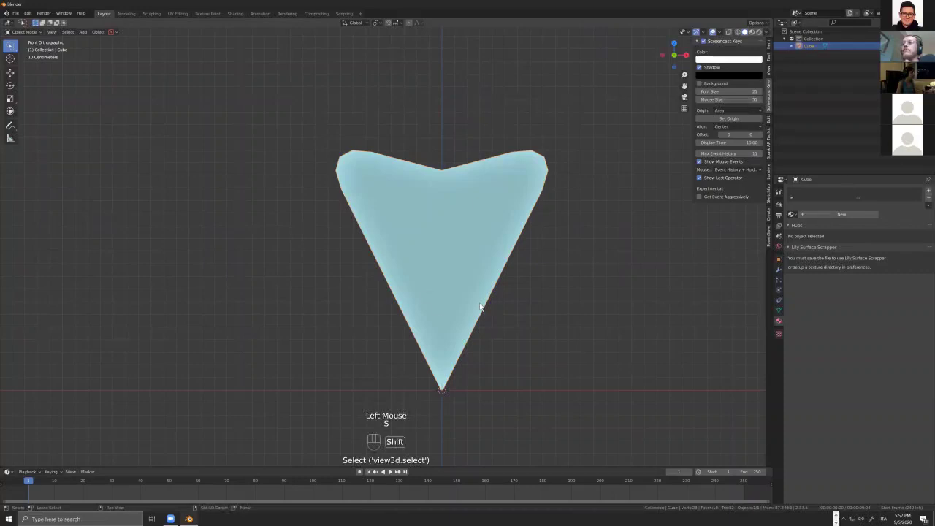
- Set the heart's origin to its geometry with Origin to Geometry
{"action": "key", "text": "shift+s"}
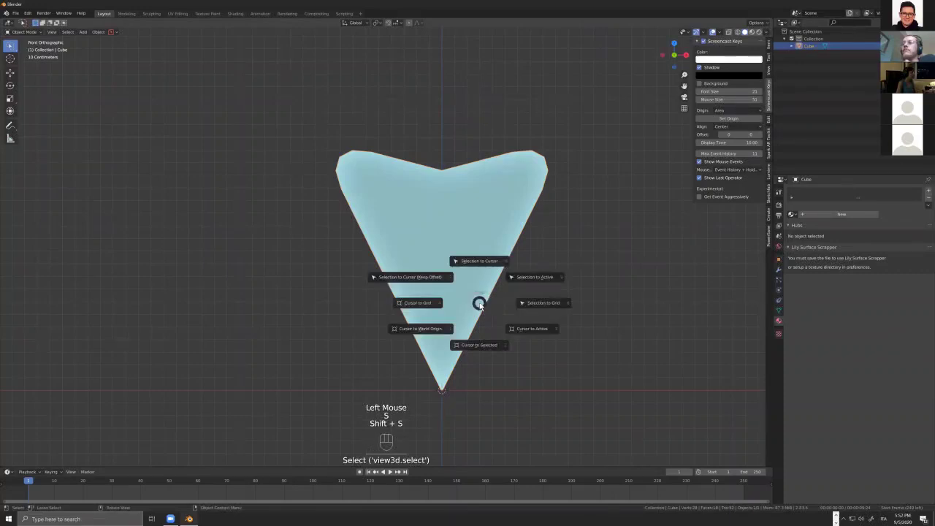
{"action": "key", "text": "Escape"}
{"action": "left_click", "coordinate": [471, 273]}
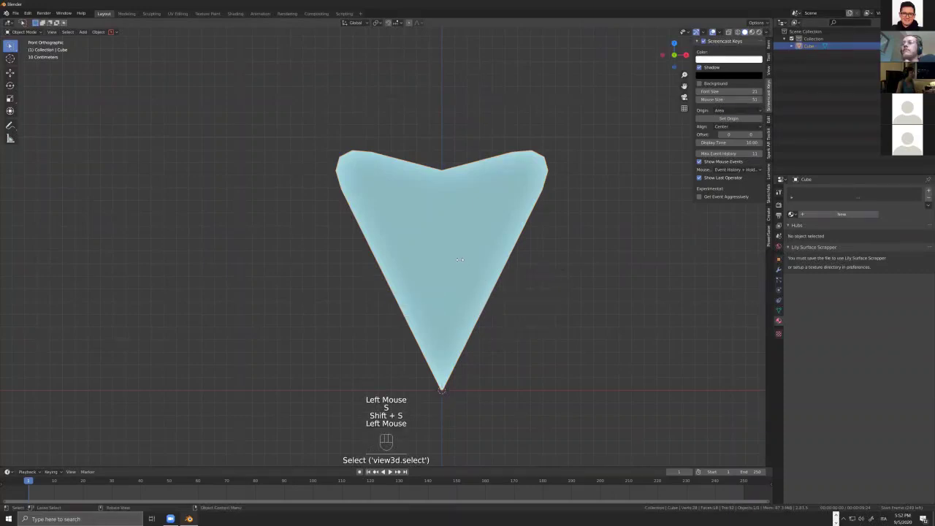
{"action": "right_click", "coordinate": [471, 267]}
{"action": "mouse_move", "coordinate": [469, 145]}
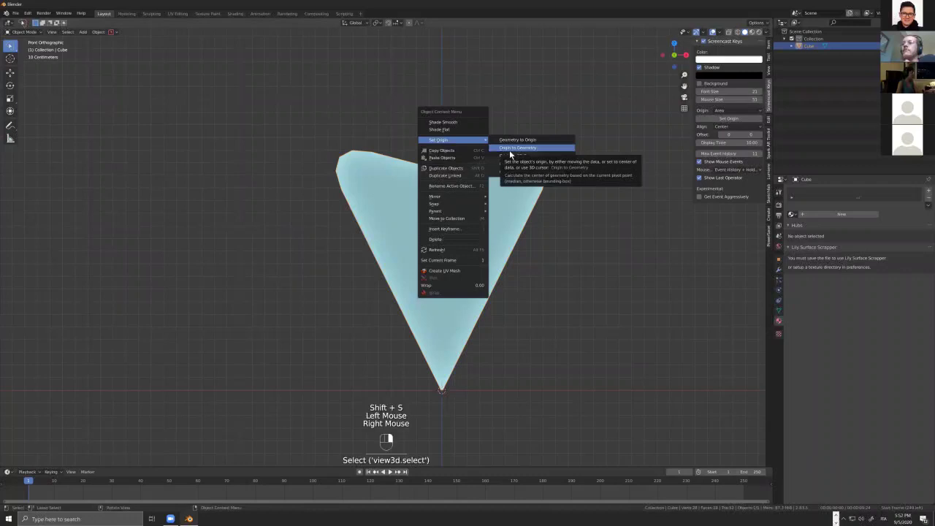
{"action": "left_click", "coordinate": [531, 150]}
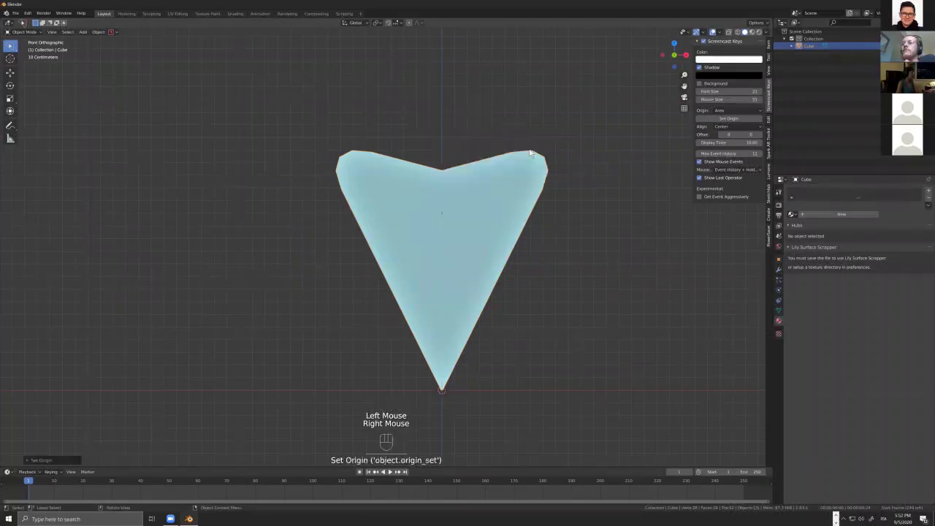
{"action": "right_click", "coordinate": [494, 172]}
{"action": "left_click", "coordinate": [440, 214]}
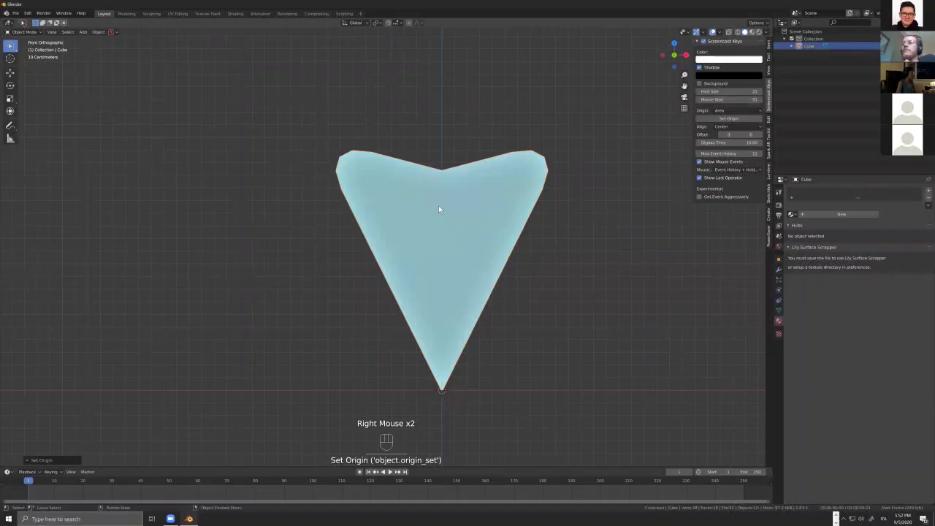
- Scale the heart down to a tiny size around its center and insert a Scaling keyframe at frame 1
{"action": "mouse_move", "coordinate": [455, 231]}
{"action": "middle_mouse_down"}
{"action": "mouse_move", "coordinate": [492, 246]}
{"action": "mouse_move", "coordinate": [448, 223]}
{"action": "middle_mouse_up"}
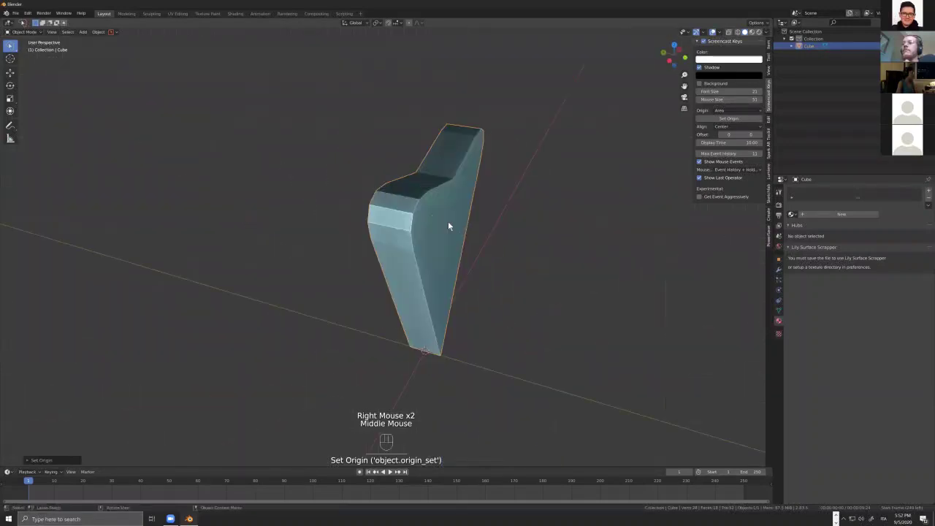
{"action": "key", "text": "KP_1"}
{"action": "key", "text": "5"}
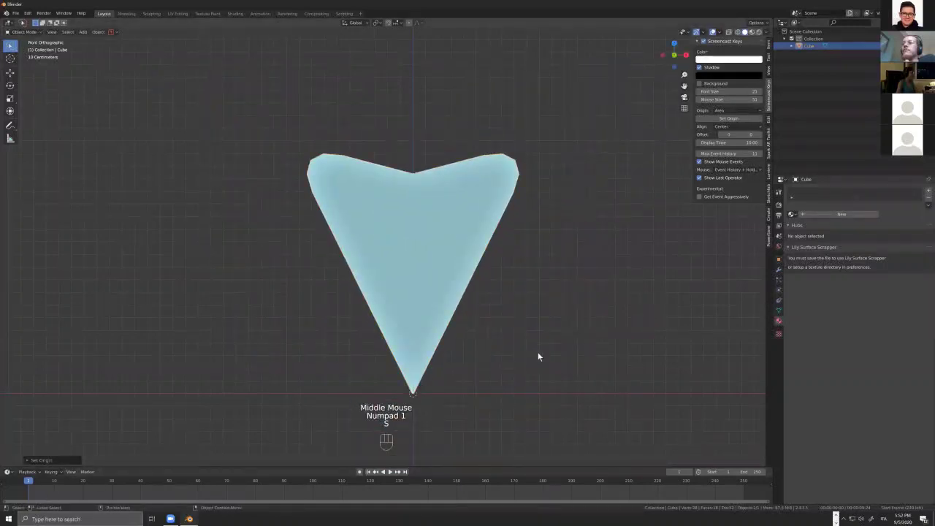
{"action": "key", "text": "s"}
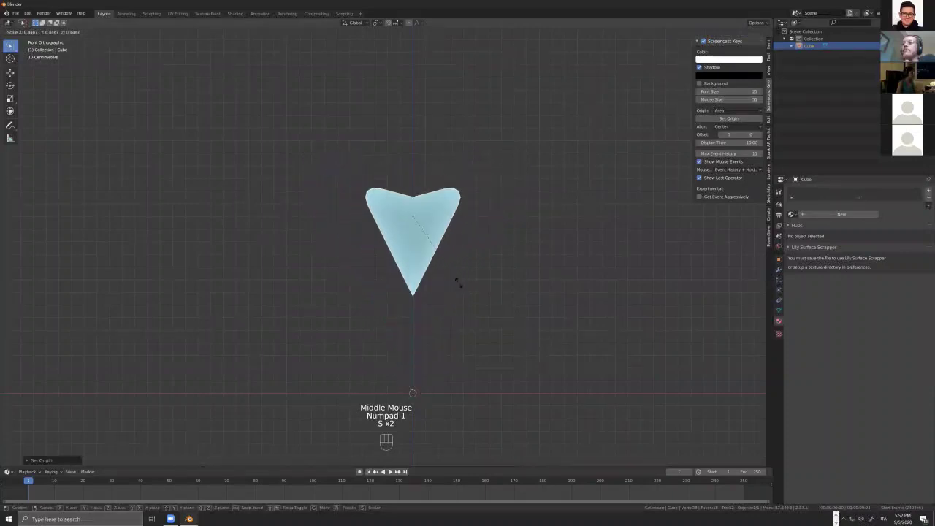
{"action": "left_click", "coordinate": [418, 225]}
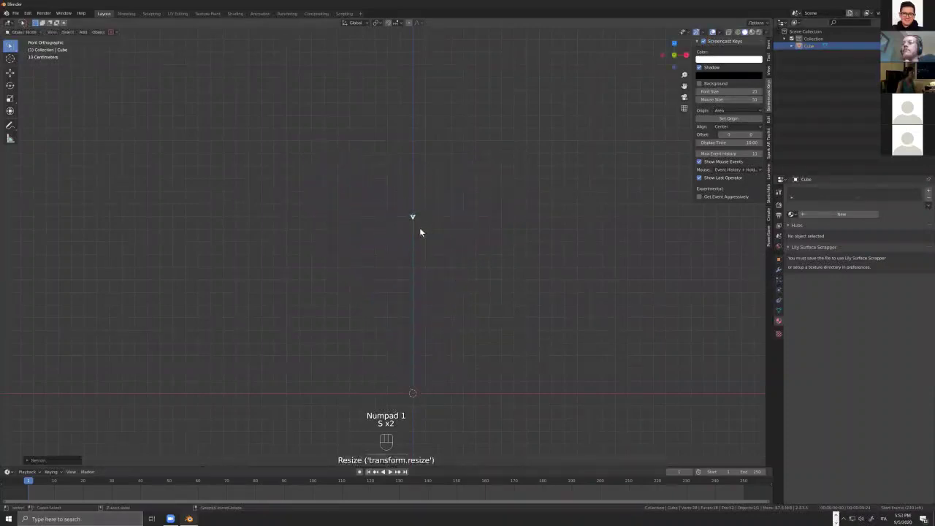
{"action": "key", "text": "s"}
{"action": "left_click", "coordinate": [497, 269]}
{"action": "key", "text": "i"}
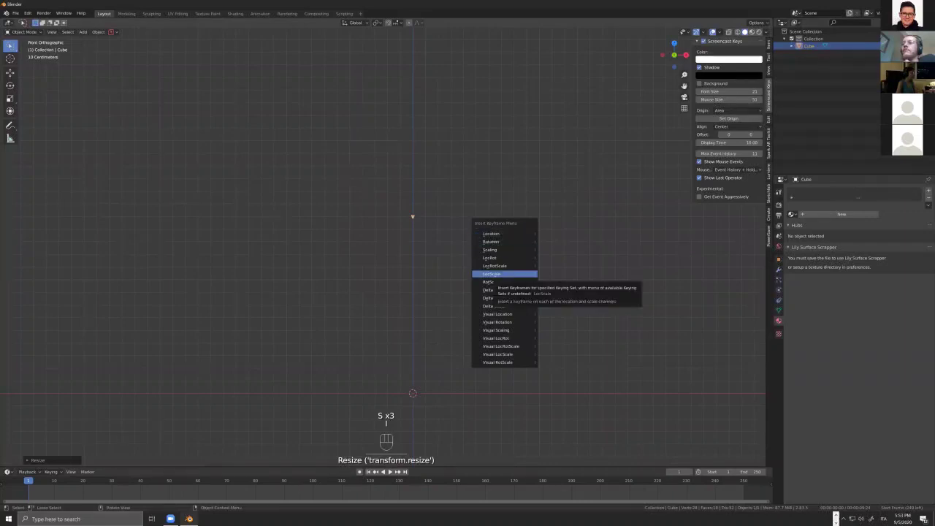
{"action": "left_click", "coordinate": [490, 250]}
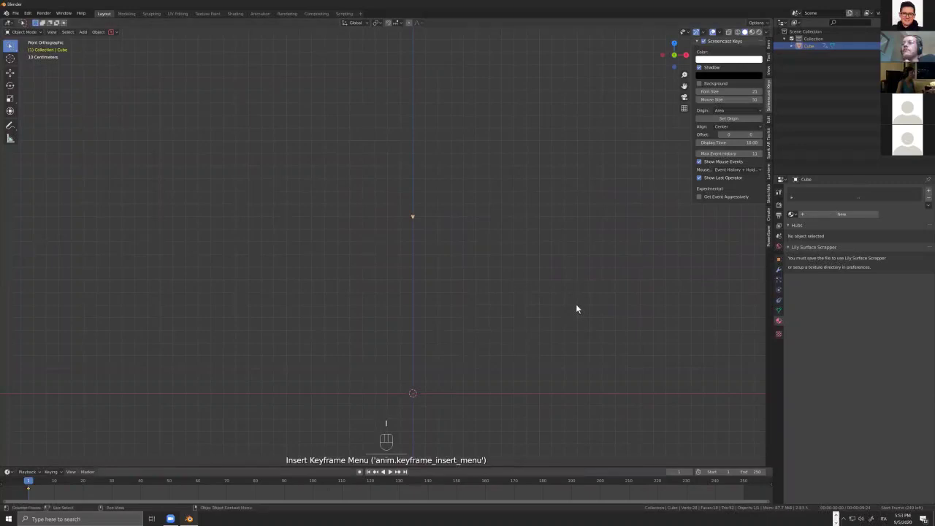
- Move the playhead to frame 50 and scale the heart back up to a clearly visible size
{"action": "left_click", "coordinate": [169, 488]}
{"action": "left_click", "coordinate": [169, 481]}
{"action": "key", "text": "s"}
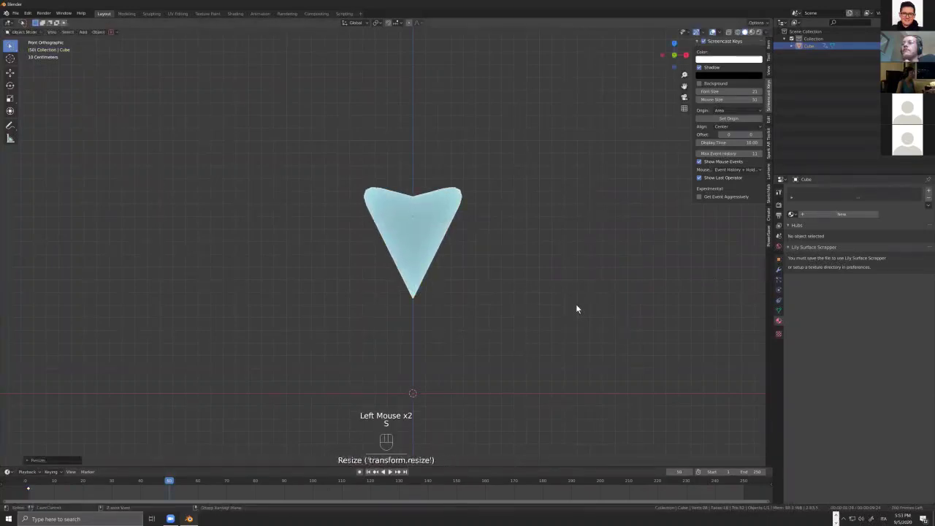
- Insert a Scaling keyframe for the heart at frame 50 and play the animation from frame 1
{"action": "key", "text": "i"}
{"action": "key", "text": "Return"}
{"action": "key", "text": "shift+Left"}
{"action": "key", "text": "shift+space"}
{"action": "key", "text": "shift+space"}
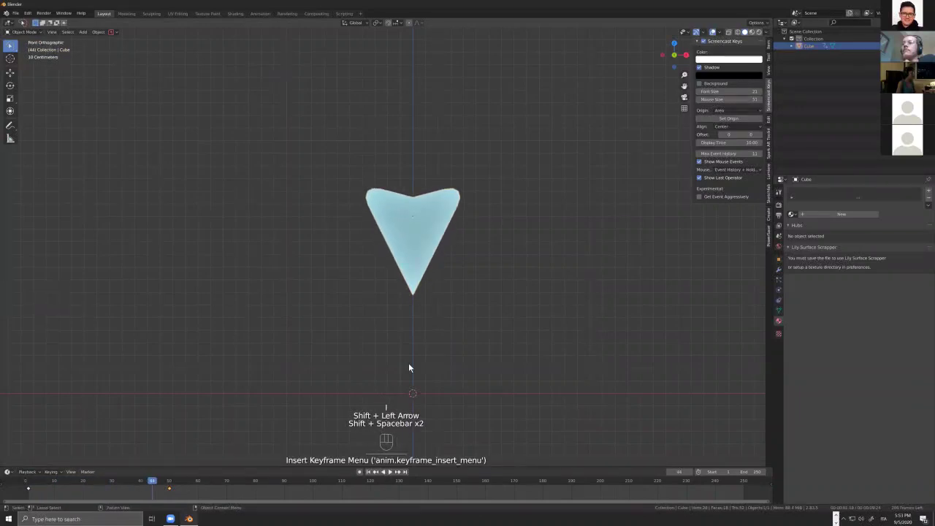
- Switch to the Animation workspace and select the heart so its keyframes are listed
{"action": "left_click_drag", "start_coordinate": [403, 358], "coordinate": [278, 153]}
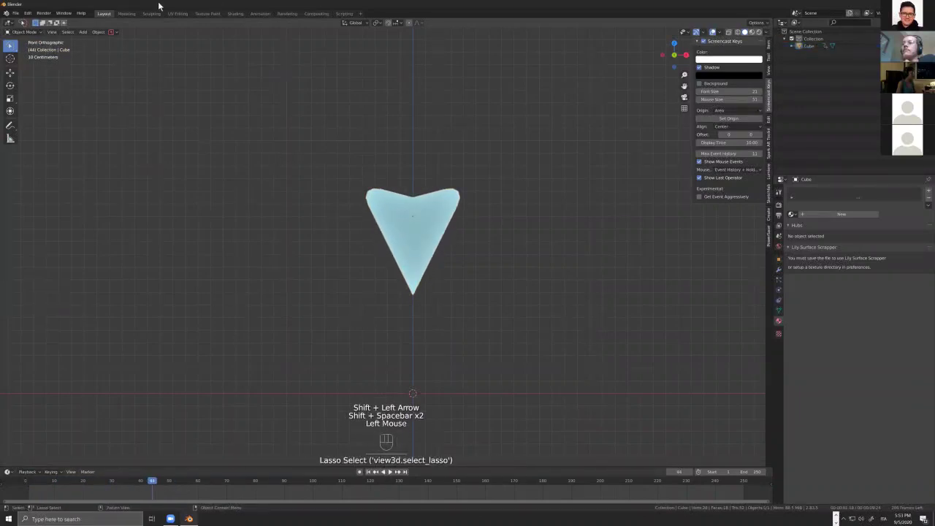
{"action": "middle_click_drag", "start_coordinate": [300, 104], "coordinate": [329, 132]}
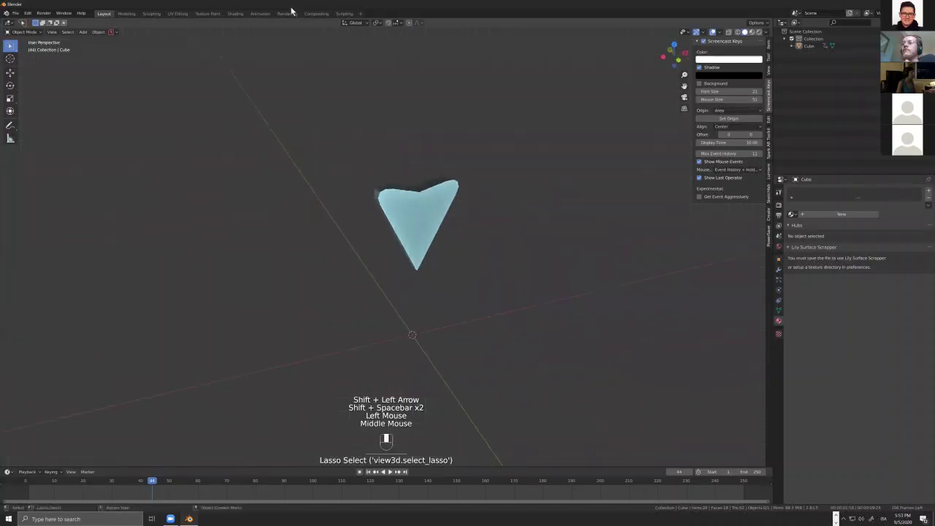
{"action": "left_click", "coordinate": [261, 13]}
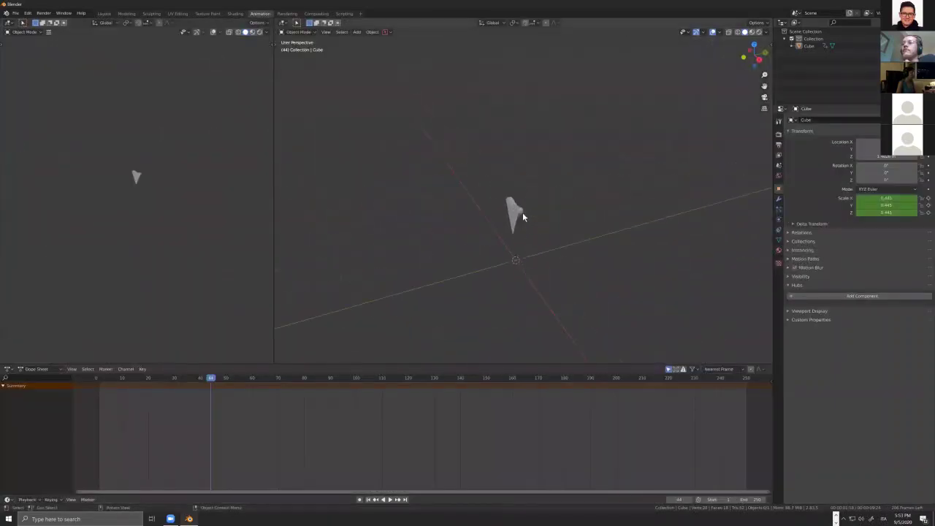
{"action": "left_click", "coordinate": [520, 213]}
{"action": "middle_click_drag", "start_coordinate": [540, 227], "coordinate": [483, 233]}
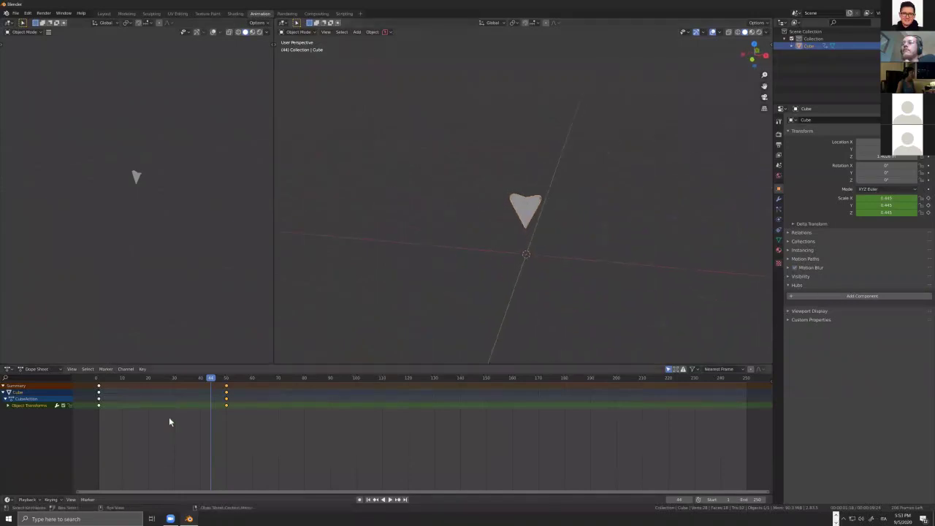
- Change the Dope Sheet editor to the Graph Editor for the heart's scale curves
{"action": "left_click", "coordinate": [9, 369]}
{"action": "left_click", "coordinate": [11, 371]}
{"action": "left_click", "coordinate": [8, 370]}
{"action": "left_click", "coordinate": [100, 412]}
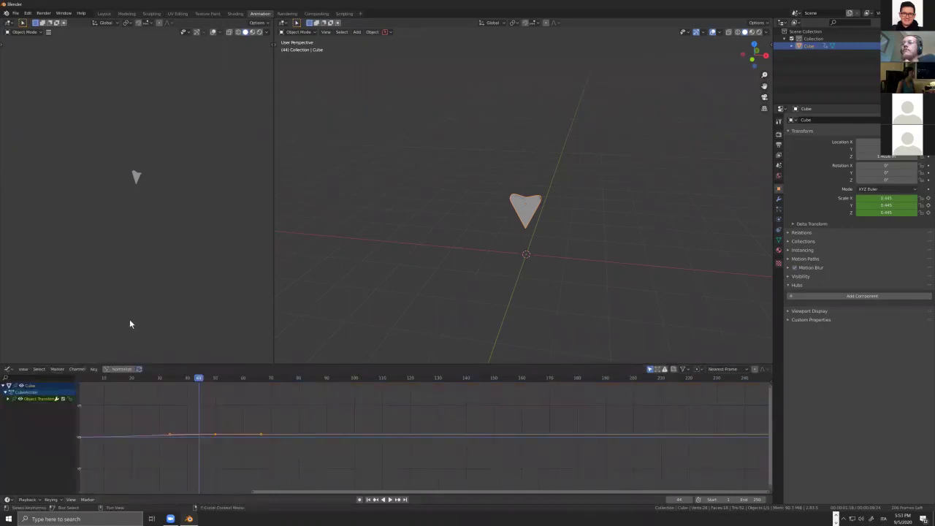
- Bake the sound file heartbeat-01a.wav from the course's sound resources folder to the heart's F-curves at frame 44
{"action": "left_click", "coordinate": [94, 369]}
{"action": "left_click", "coordinate": [131, 322]}
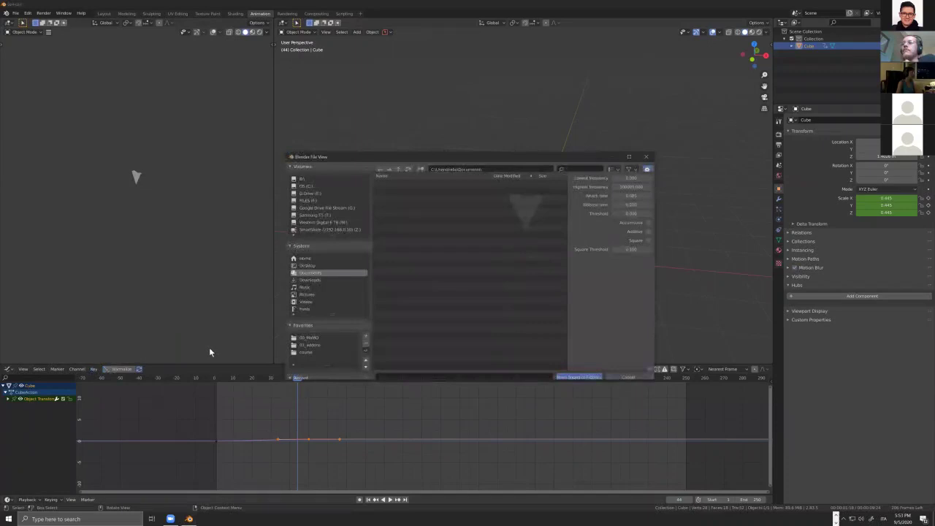
{"action": "left_click", "coordinate": [304, 353]}
{"action": "double_click", "coordinate": [400, 196]}
{"action": "double_click", "coordinate": [407, 210]}
{"action": "double_click", "coordinate": [401, 197]}
{"action": "left_click", "coordinate": [401, 189]}
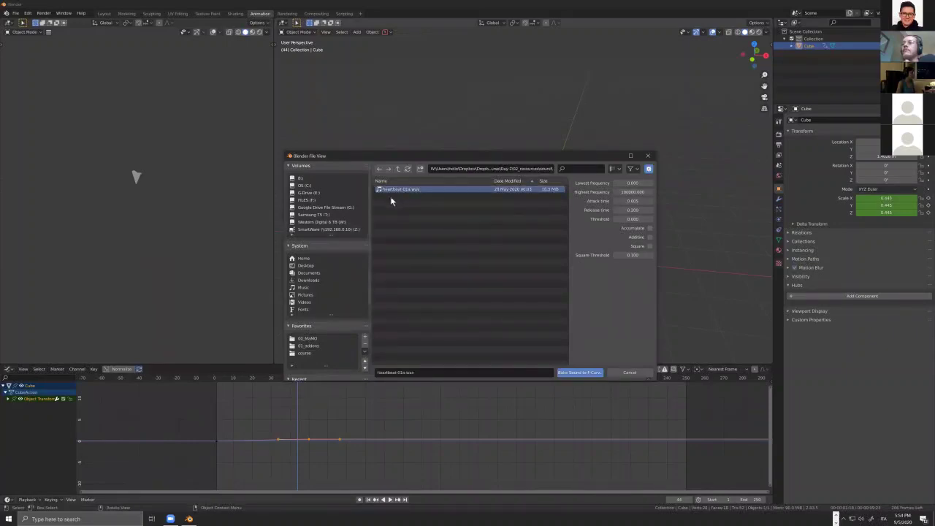
{"action": "left_click", "coordinate": [585, 374]}
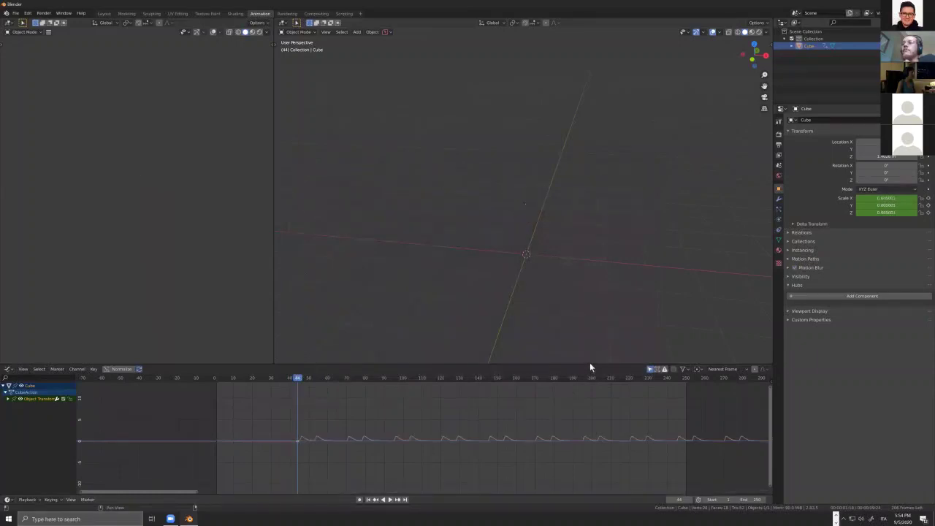
- Undo the sound bake made at frame 44
{"action": "middle_click_drag", "start_coordinate": [585, 344], "coordinate": [588, 346]}
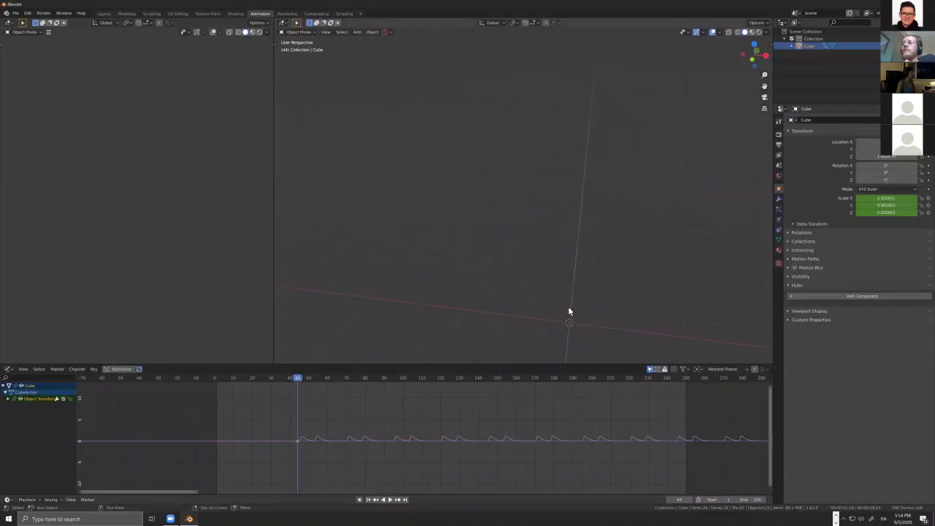
{"action": "mouse_move", "coordinate": [558, 301]}
{"action": "middle_mouse_down"}
{"action": "mouse_move", "coordinate": [555, 278]}
{"action": "mouse_move", "coordinate": [568, 261]}
{"action": "mouse_move", "coordinate": [434, 353]}
{"action": "mouse_move", "coordinate": [516, 303]}
{"action": "mouse_move", "coordinate": [568, 297]}
{"action": "middle_mouse_up"}
{"action": "key", "text": "ctrl+z"}
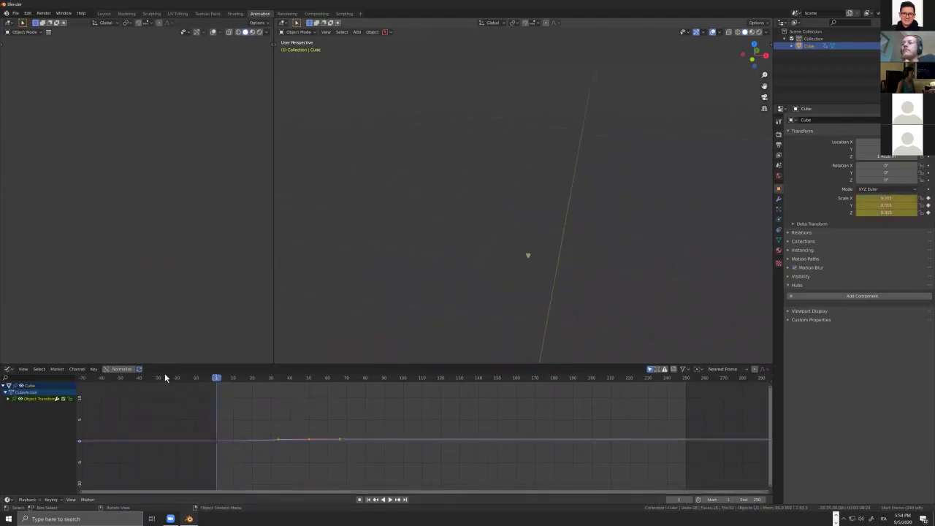
- Bake heartbeat-01a.wav to the heart's scale F-curves starting at frame 1 and play the animation
{"action": "left_click", "coordinate": [94, 369]}
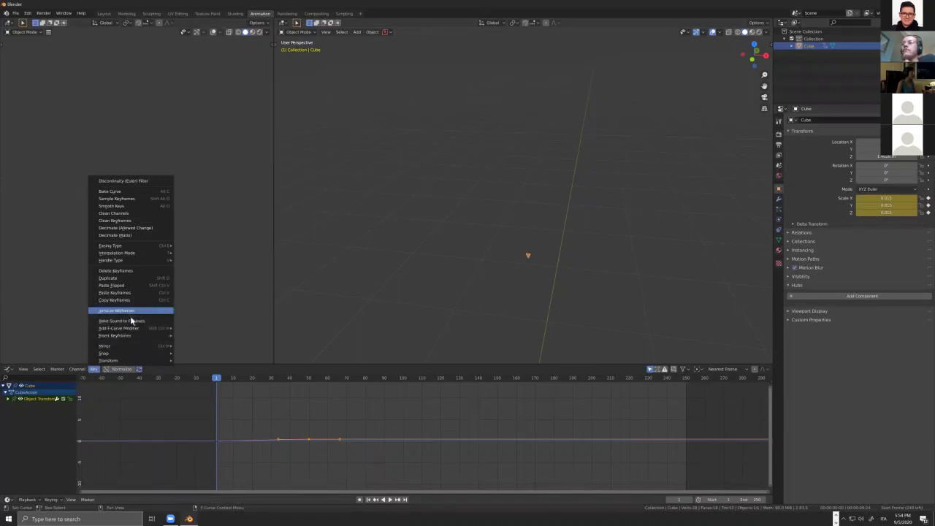
{"action": "left_click", "coordinate": [131, 322]}
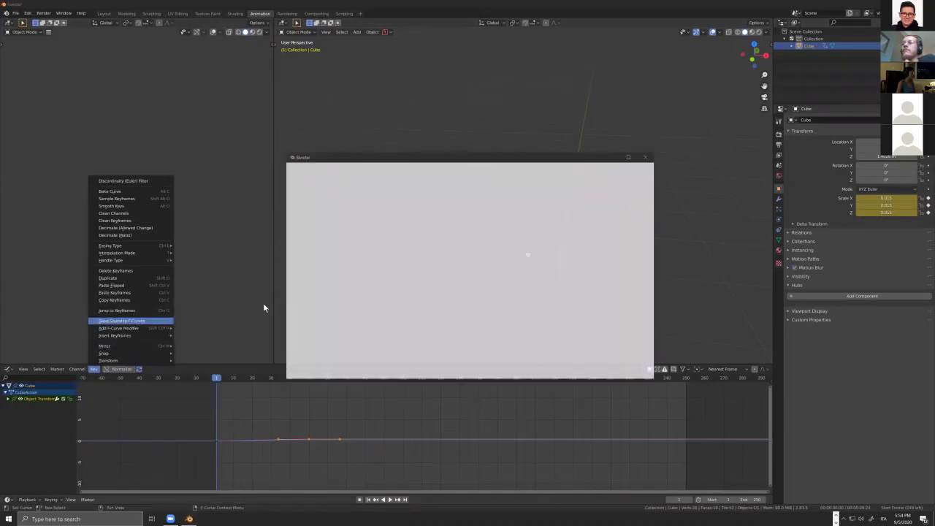
{"action": "left_click", "coordinate": [407, 189]}
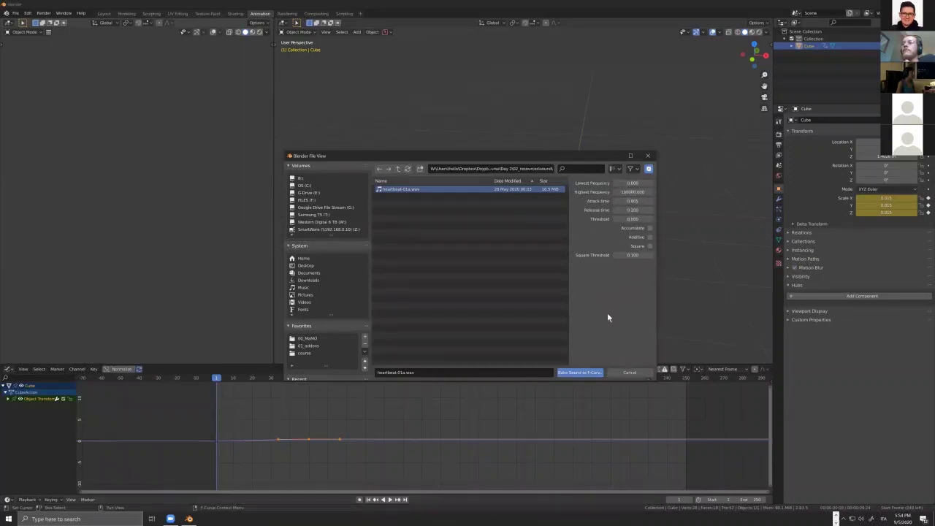
{"action": "left_click", "coordinate": [590, 373]}
{"action": "middle_click_drag", "start_coordinate": [577, 273], "coordinate": [576, 255]}
{"action": "key", "text": "space"}
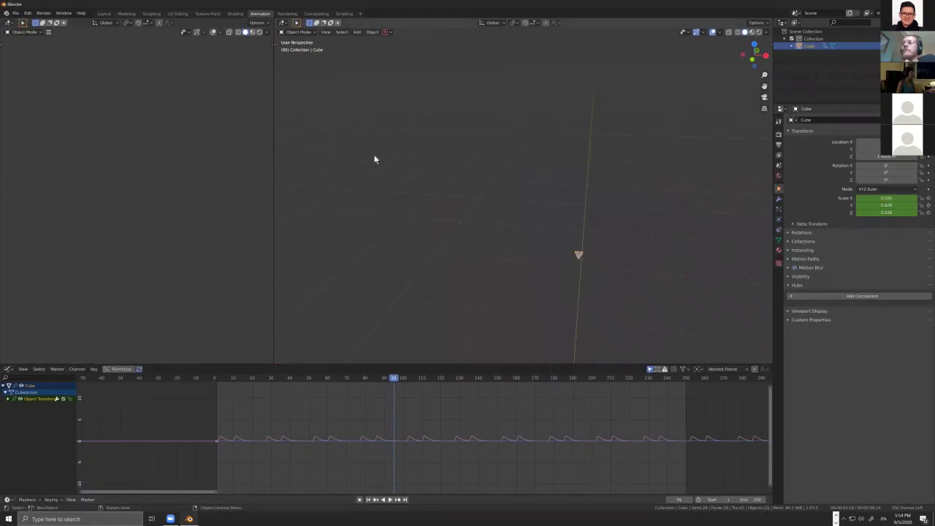
- Bake the heart's action into object keyframes up to frame 25 with a frame step of 3
{"action": "left_click", "coordinate": [373, 32]}
{"action": "left_click", "coordinate": [373, 32]}
{"action": "mouse_move", "coordinate": [420, 196]}
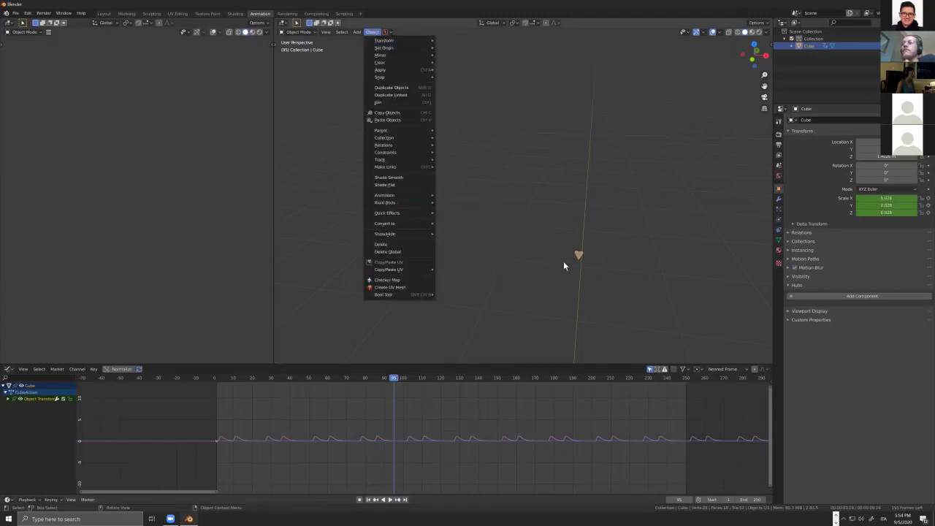
{"action": "key", "text": "q"}
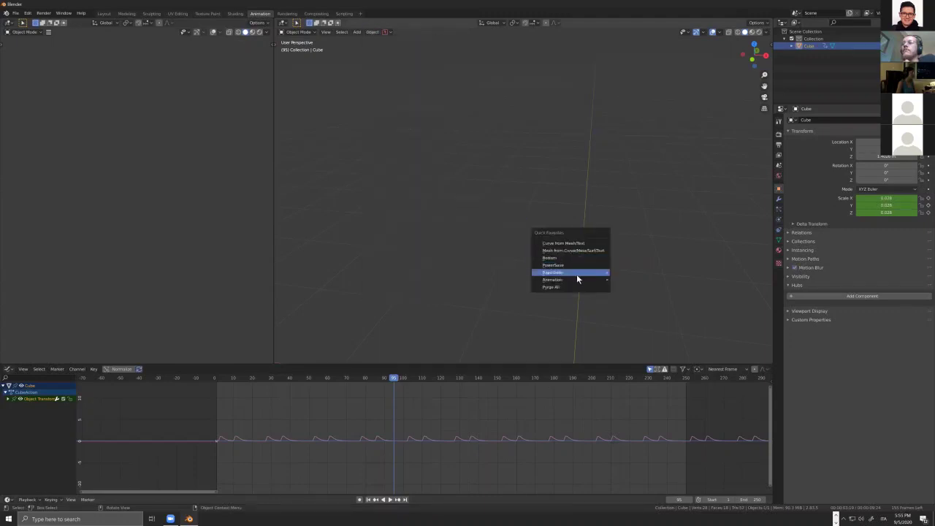
{"action": "mouse_move", "coordinate": [576, 281]}
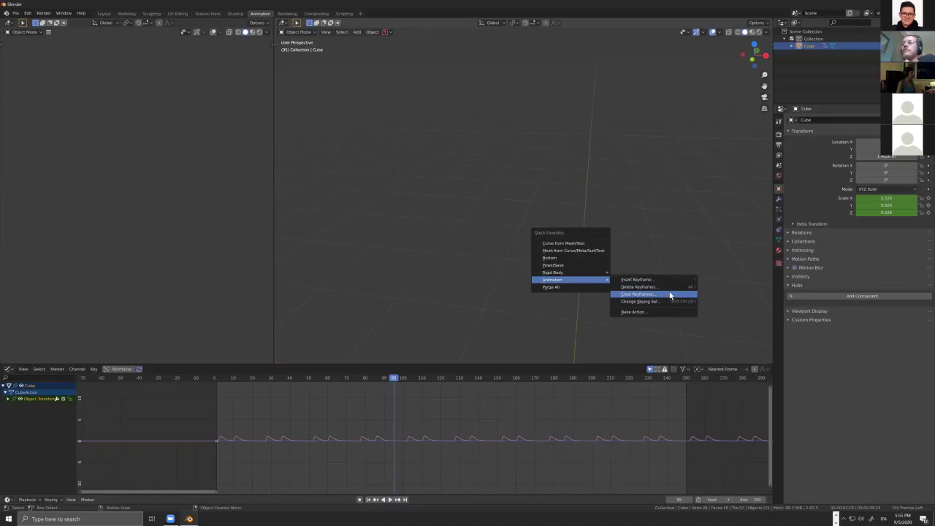
{"action": "left_click", "coordinate": [635, 312]}
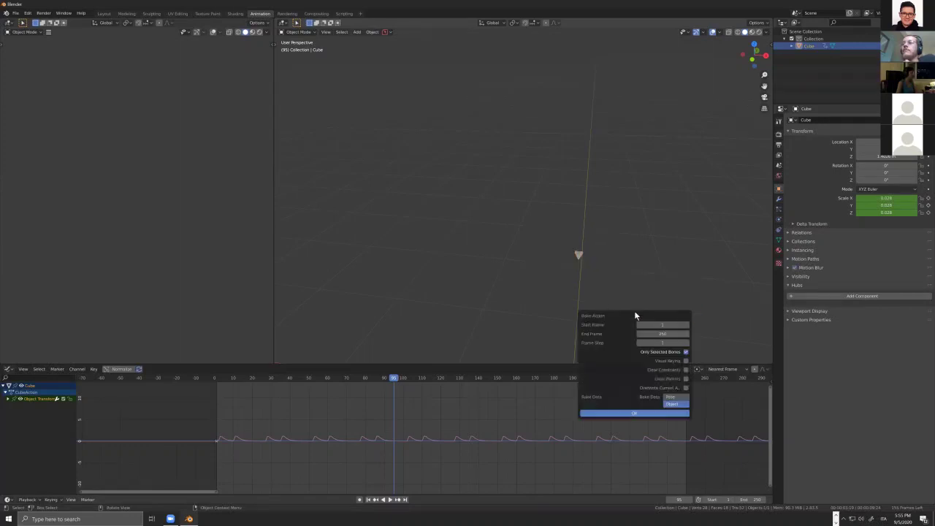
{"action": "left_click", "coordinate": [657, 334]}
{"action": "type", "text": "2"}
{"action": "left_click", "coordinate": [663, 343]}
{"action": "type", "text": "1"}
{"action": "type", "text": "3"}
{"action": "left_click", "coordinate": [653, 413]}
{"action": "left_click", "coordinate": [652, 412]}
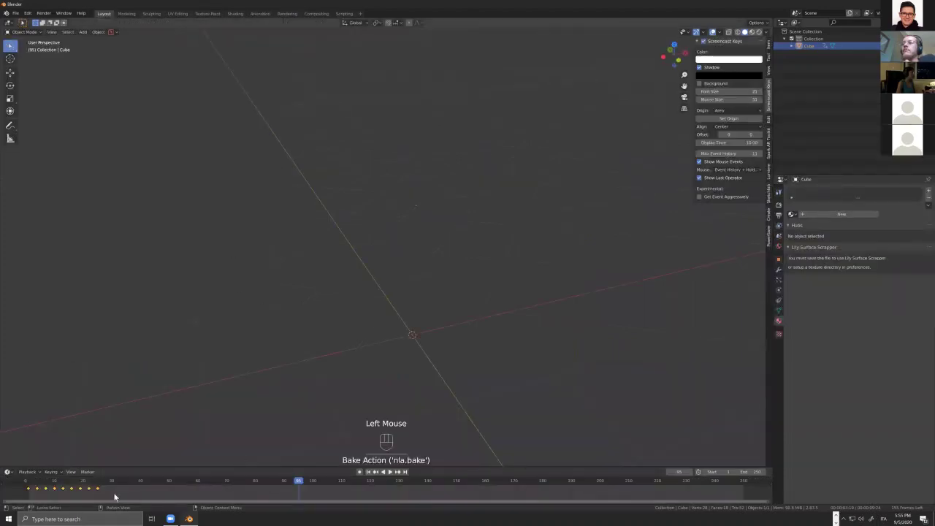
- Set the scene's end frame to 50 and play the baked animation from frame 1 in the Layout workspace
{"action": "scroll", "coordinate": [92, 488], "scroll_direction": "down", "scroll_amount": 2}
{"action": "scroll", "coordinate": [81, 488], "scroll_direction": "up", "scroll_amount": 3}
{"action": "scroll", "coordinate": [70, 488], "scroll_direction": "down", "scroll_amount": 9}
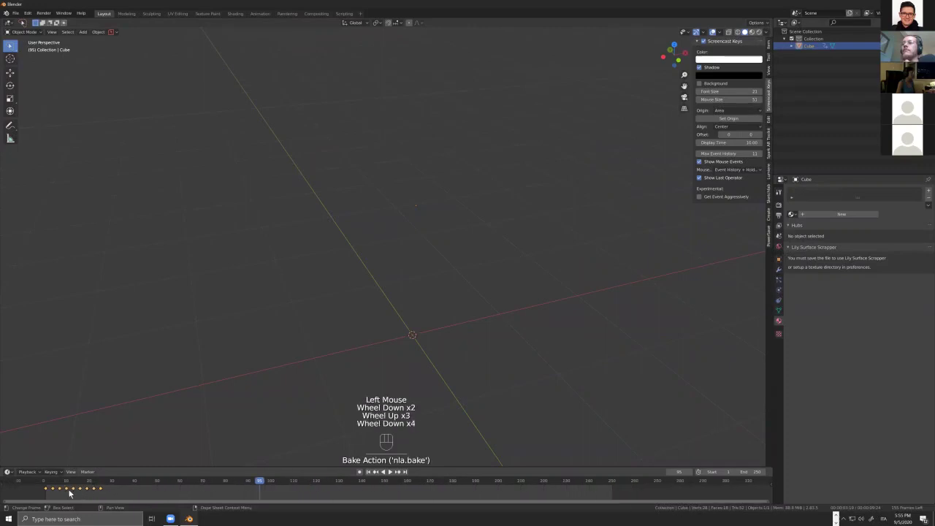
{"action": "scroll", "coordinate": [55, 488], "scroll_direction": "up", "scroll_amount": 10}
{"action": "scroll", "coordinate": [59, 489], "scroll_direction": "up", "scroll_amount": 6}
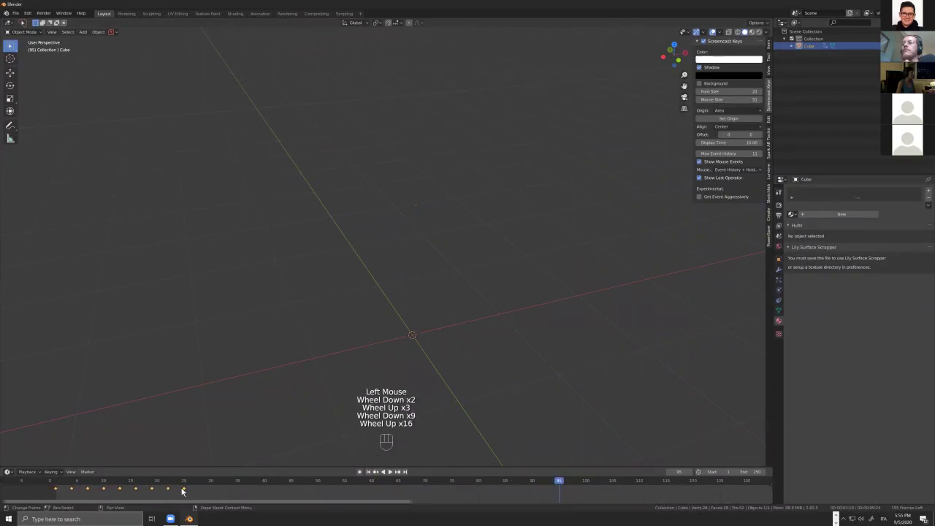
{"action": "key", "text": "shift+Left"}
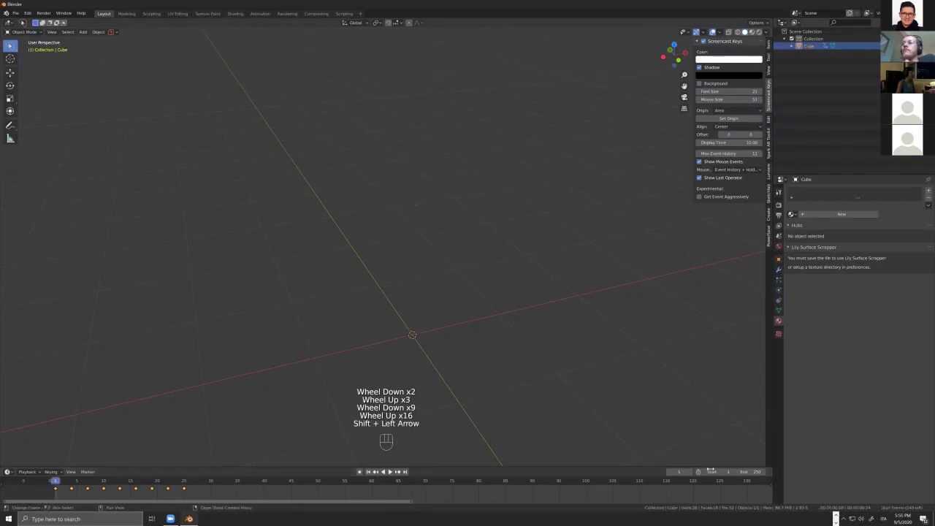
{"action": "left_click", "coordinate": [742, 471]}
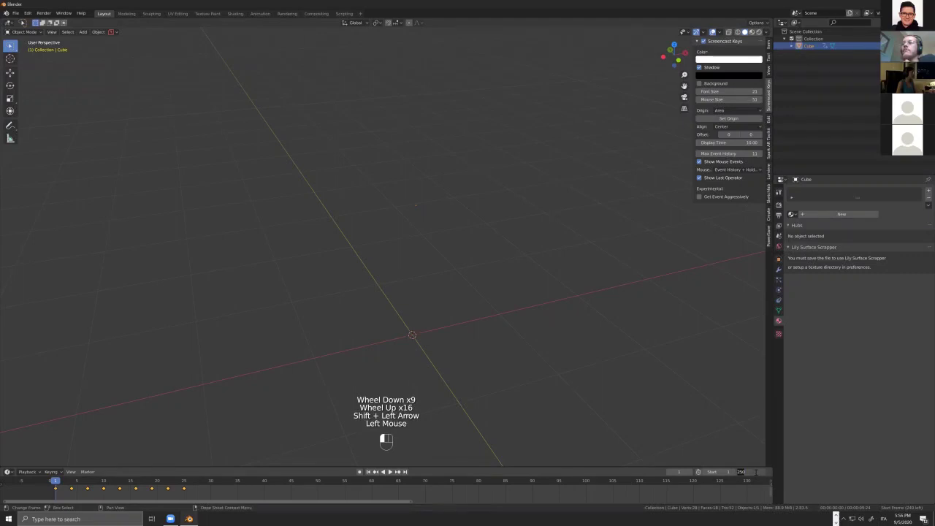
{"action": "left_click_drag", "start_coordinate": [743, 472], "coordinate": [760, 471]}
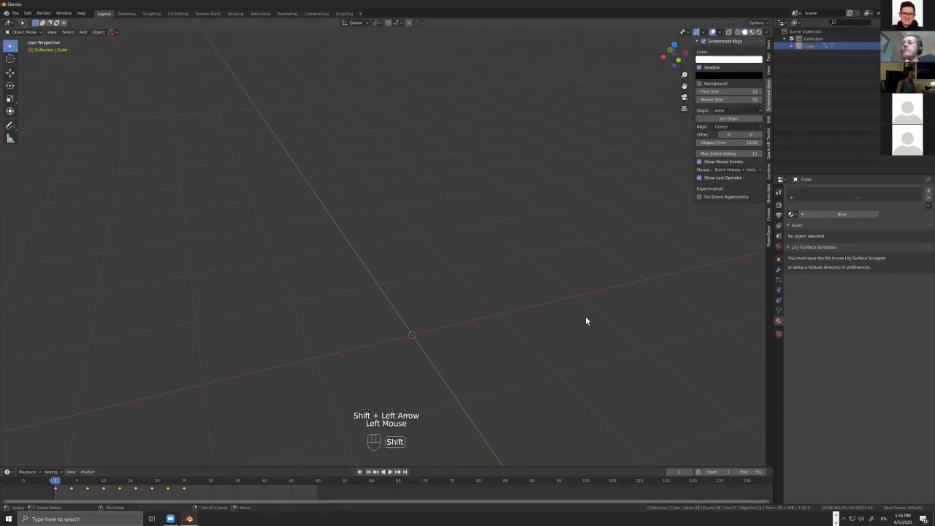
{"action": "key", "text": "shift+space"}
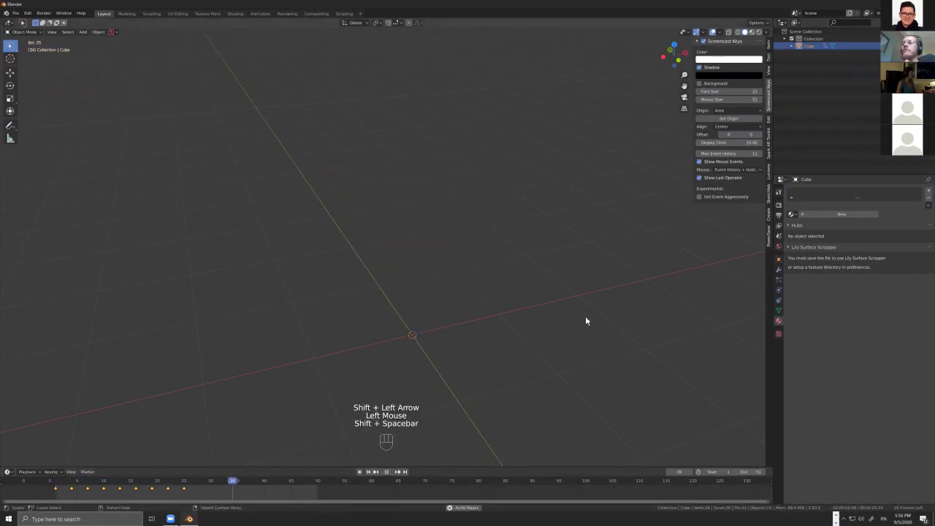
{"action": "key", "text": "shift"}
{"action": "key", "text": "shift+space"}
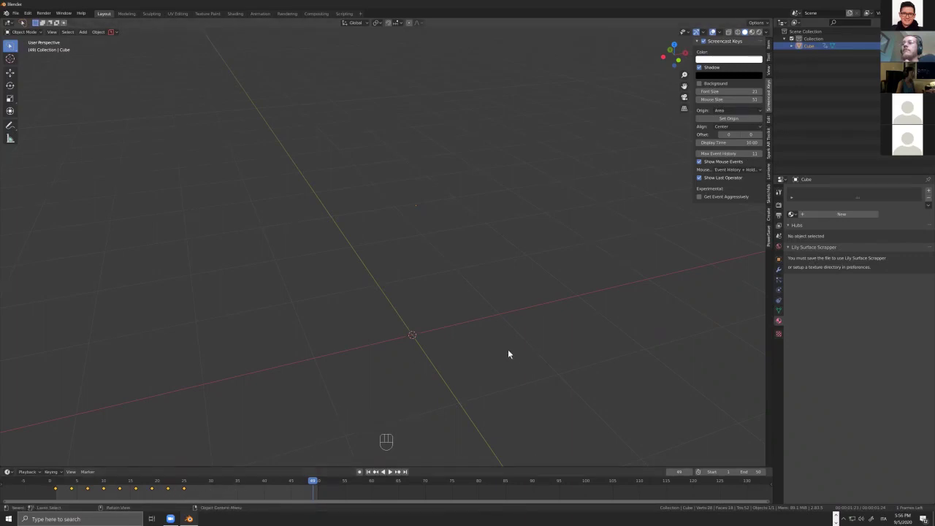
- Expand the Action Bake channels in the Animation workspace's Graph Editor and select the X Scale curve
{"action": "scroll", "coordinate": [469, 342], "scroll_direction": "up", "scroll_amount": 2}
{"action": "scroll", "coordinate": [469, 339], "scroll_direction": "up", "scroll_amount": 6}
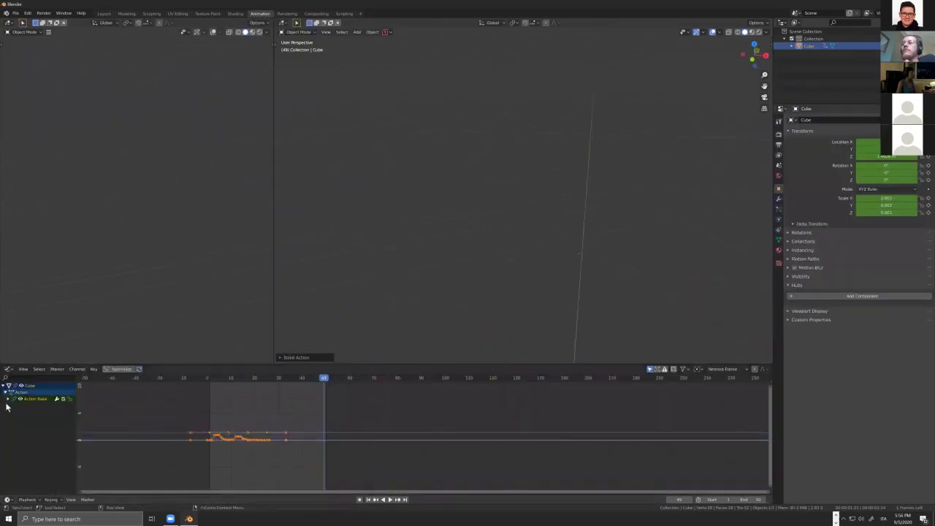
{"action": "left_click", "coordinate": [8, 398]}
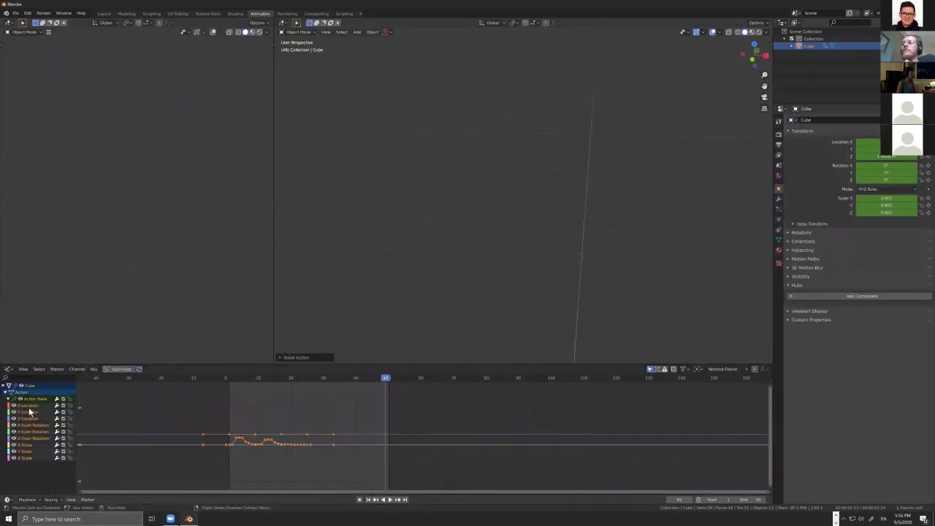
{"action": "key", "text": "ctrl+Tab"}
{"action": "scroll", "coordinate": [252, 445], "scroll_direction": "up", "scroll_amount": 2}
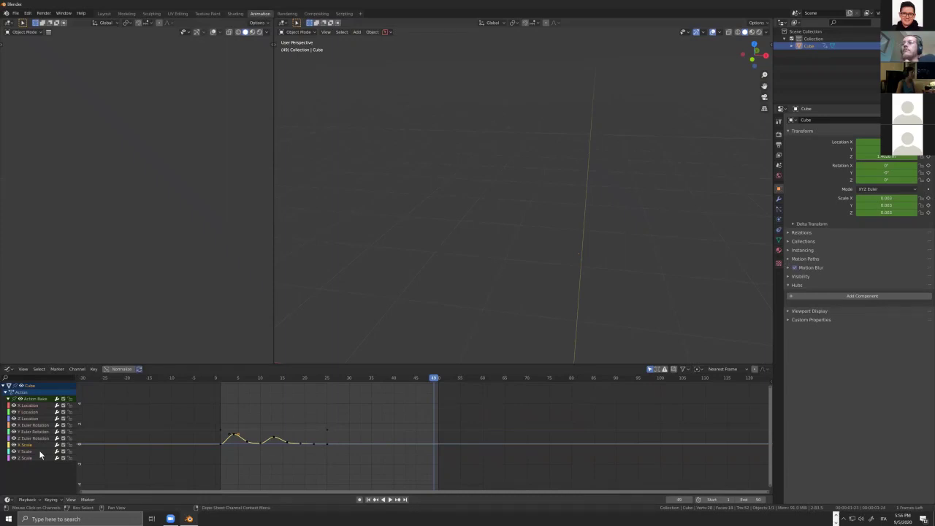
- Add a Cycles modifier to the X Scale curve and set its After mode to Repeat Mirrored
{"action": "left_click", "coordinate": [770, 409]}
{"action": "left_click", "coordinate": [769, 410]}
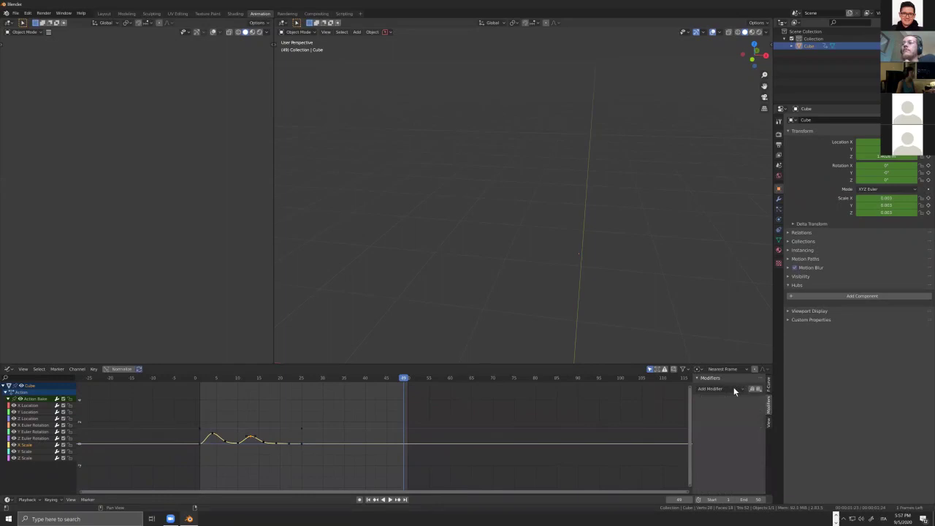
{"action": "left_click", "coordinate": [720, 389]}
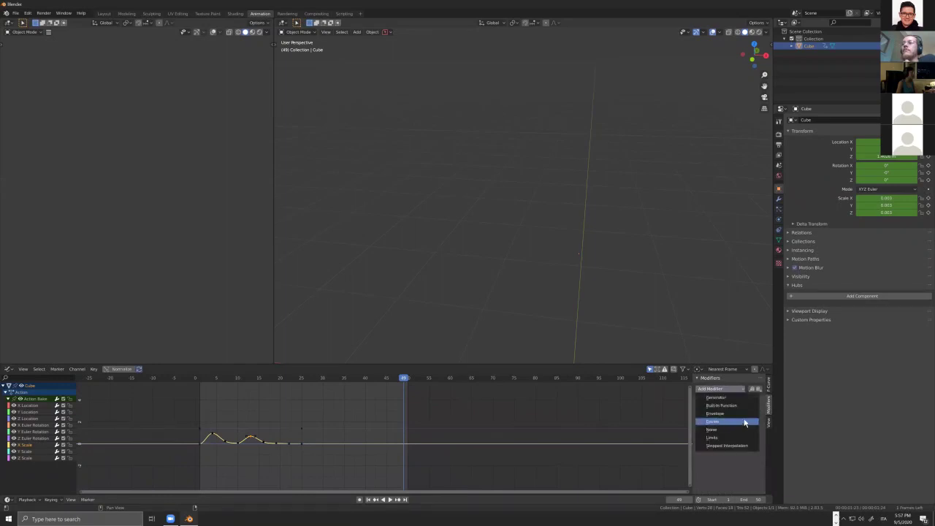
{"action": "left_click", "coordinate": [744, 422]}
{"action": "left_click", "coordinate": [746, 419]}
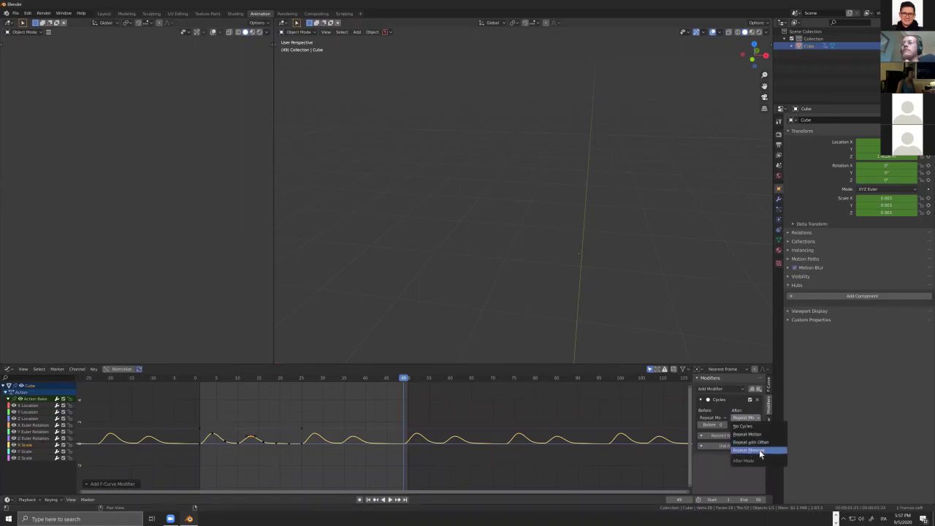
{"action": "left_click", "coordinate": [760, 451]}
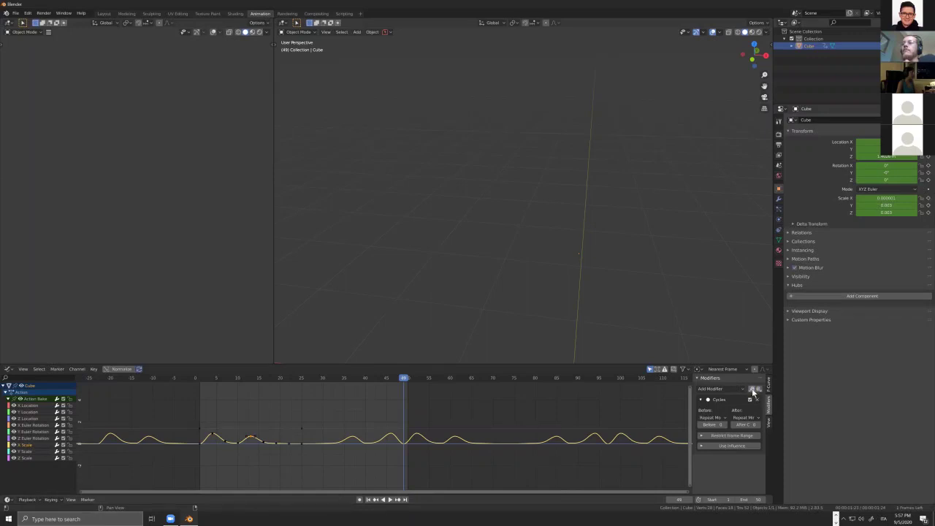
- Try to select the Y Scale curve and its keyframes in the Graph Editor
{"action": "left_click", "coordinate": [29, 452]}
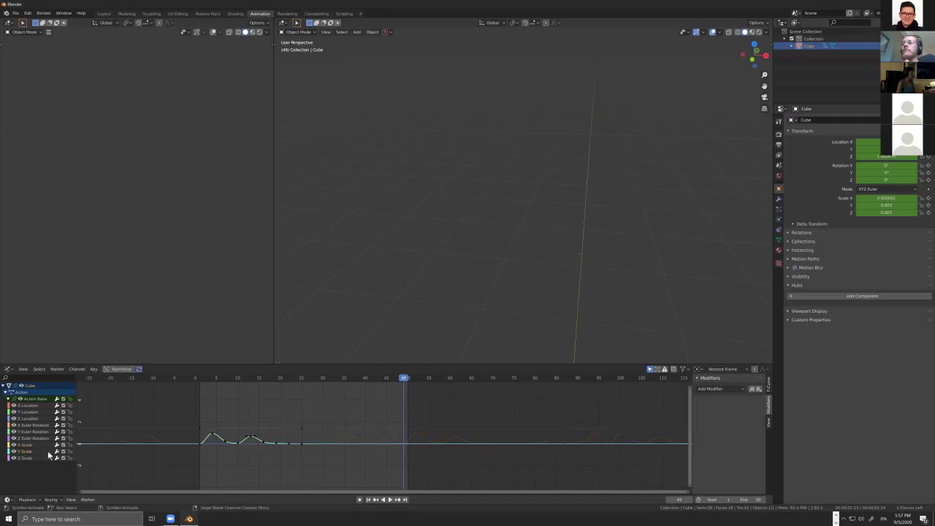
{"action": "left_click", "coordinate": [226, 443]}
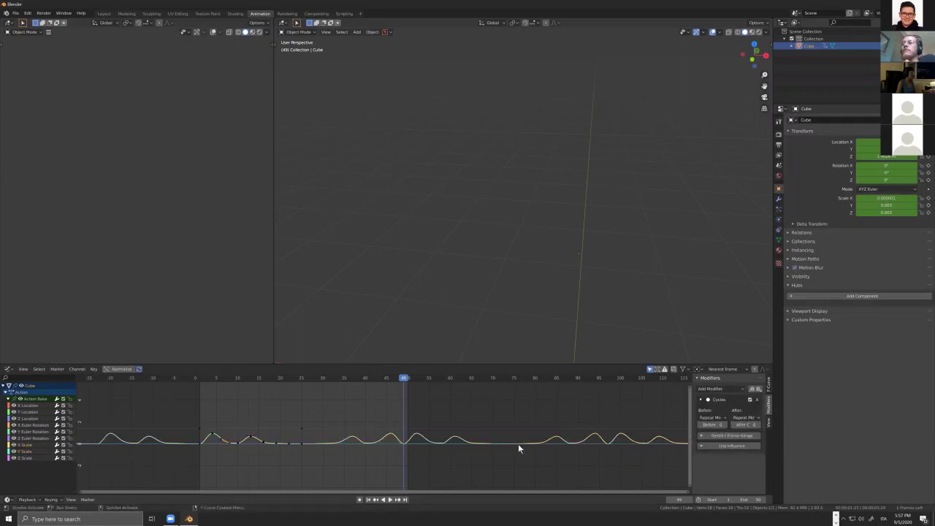
{"action": "left_click", "coordinate": [27, 455]}
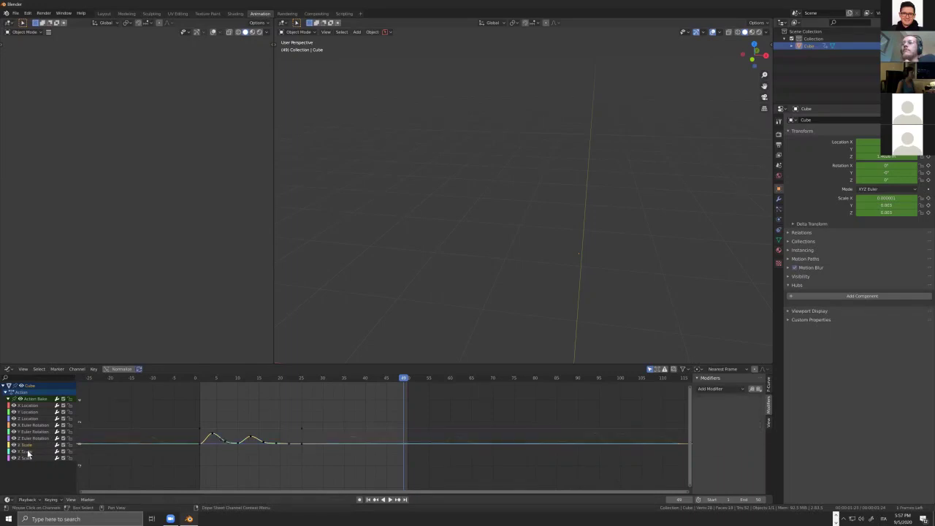
{"action": "left_click", "coordinate": [214, 436]}
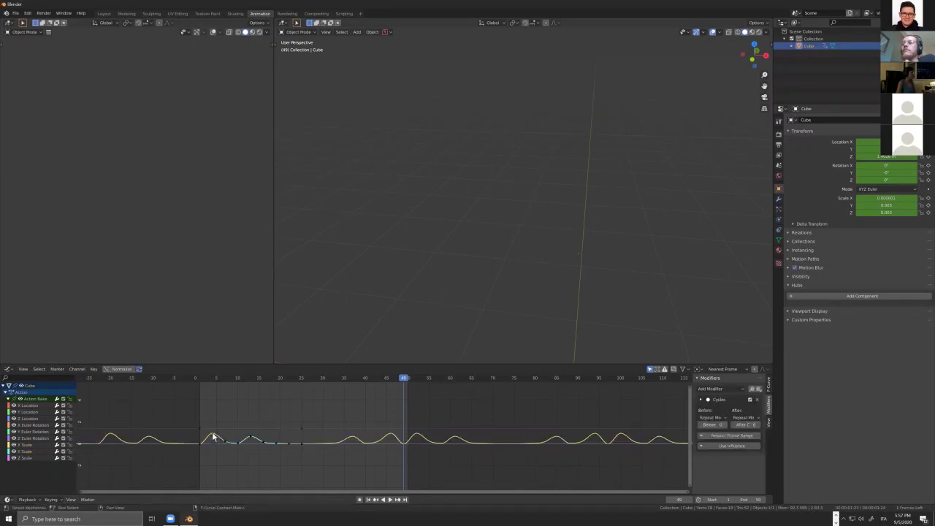
- Mute the X Scale channel and disable its modifiers to separate it from the overlapping scale curves
{"action": "left_click", "coordinate": [63, 450]}
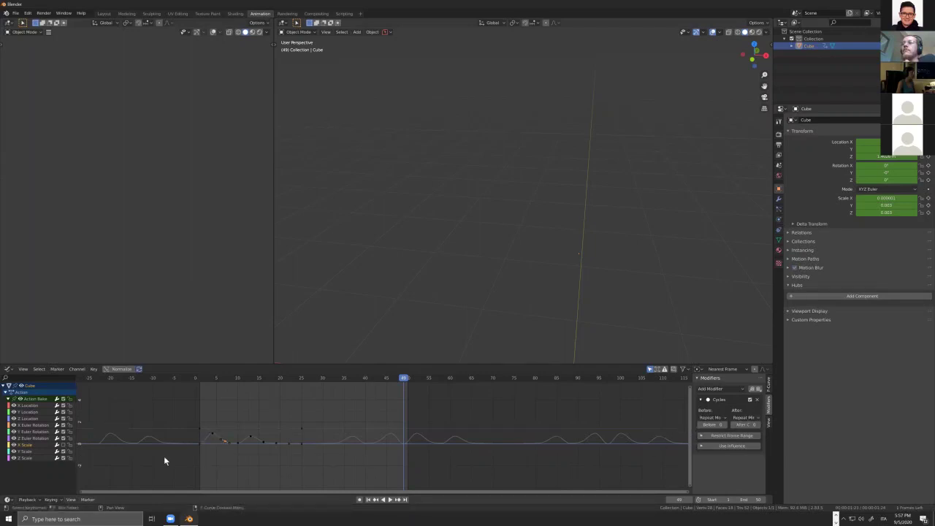
{"action": "scroll", "coordinate": [213, 431], "scroll_direction": "up", "scroll_amount": 1}
{"action": "scroll", "coordinate": [213, 431], "scroll_direction": "up", "scroll_amount": 1}
{"action": "scroll", "coordinate": [310, 441], "scroll_direction": "up", "scroll_amount": 1}
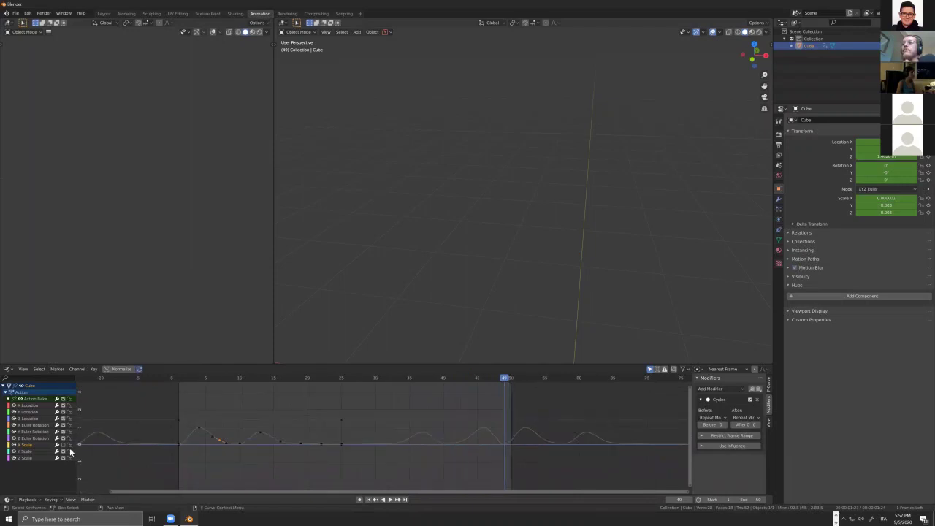
{"action": "left_click", "coordinate": [29, 452]}
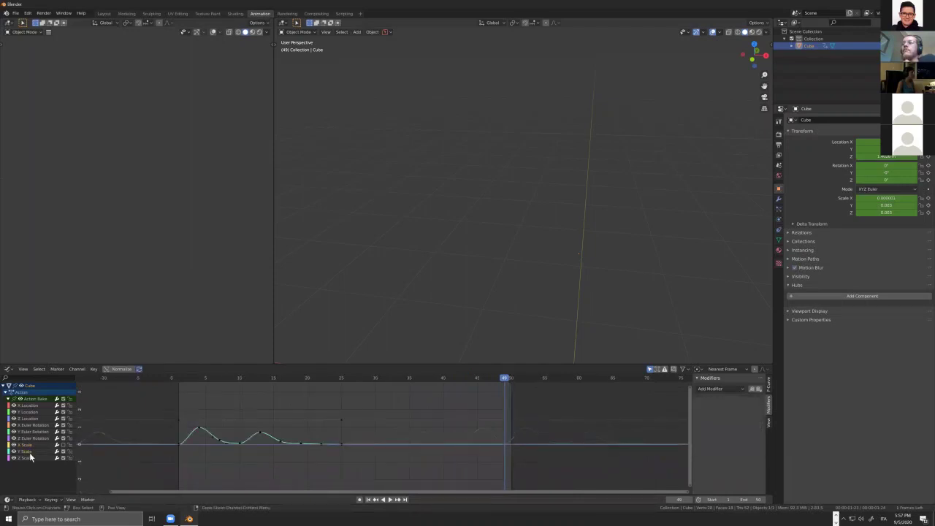
{"action": "left_click", "coordinate": [261, 432]}
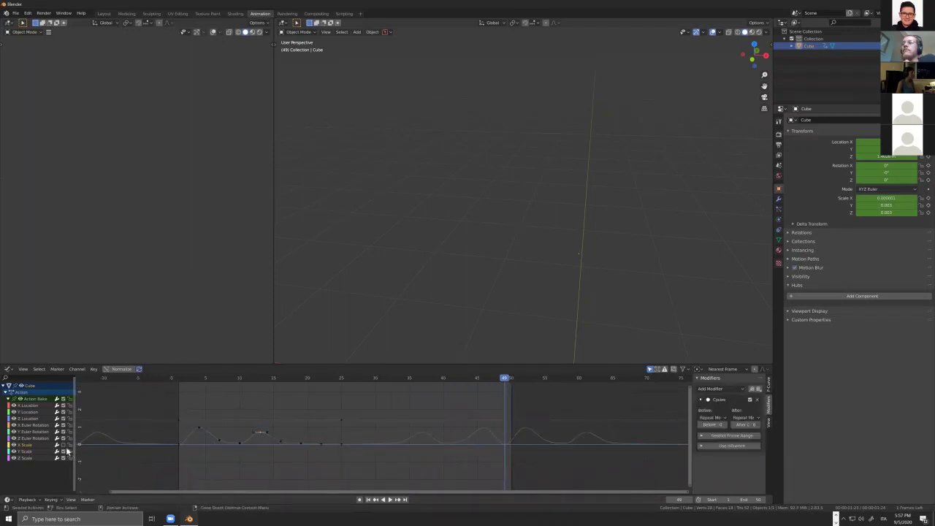
{"action": "left_click", "coordinate": [57, 451]}
{"action": "left_click", "coordinate": [257, 428]}
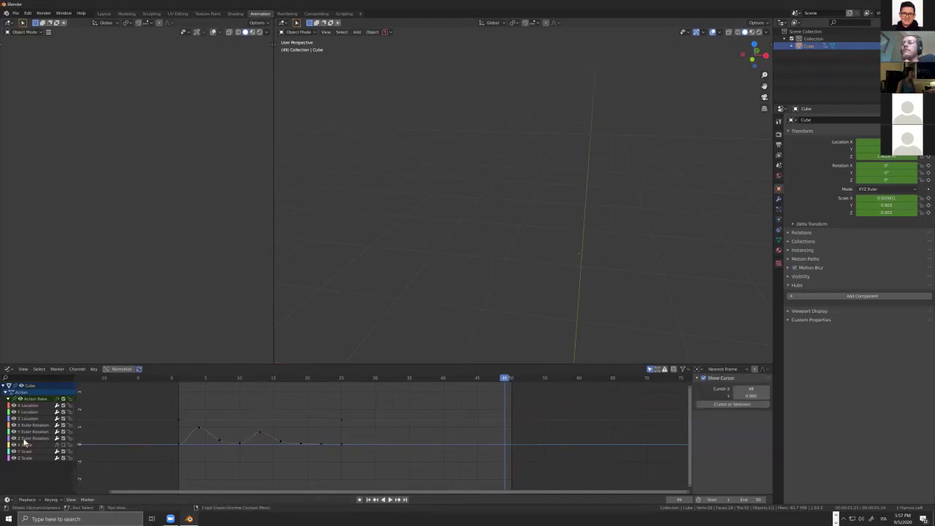
- Paste the X Scale curve's Cycles modifier onto the Y Scale and Z Scale curves
{"action": "left_click", "coordinate": [21, 447]}
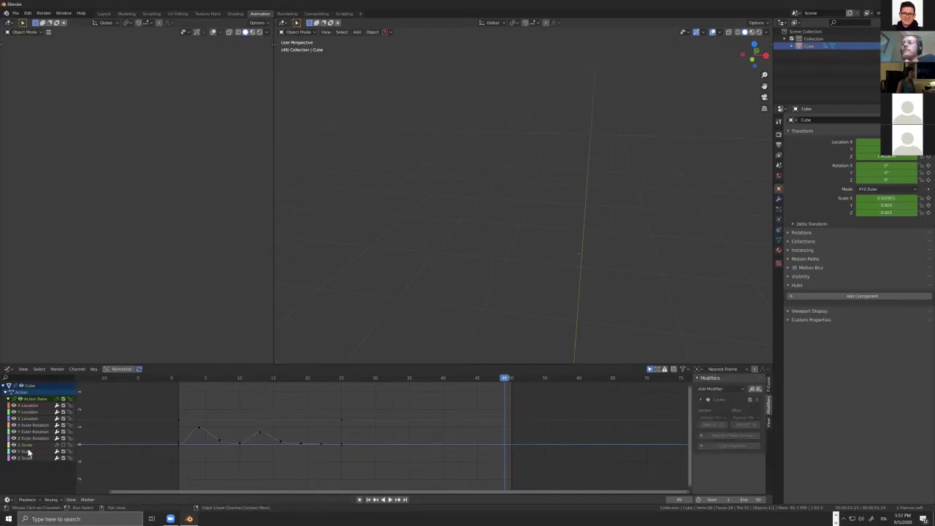
{"action": "left_click", "coordinate": [28, 452]}
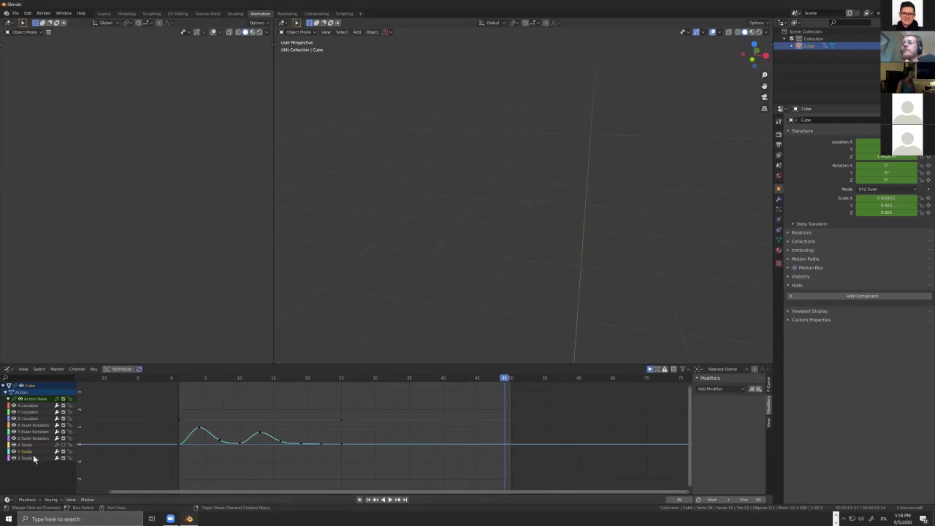
{"action": "left_click", "coordinate": [758, 389]}
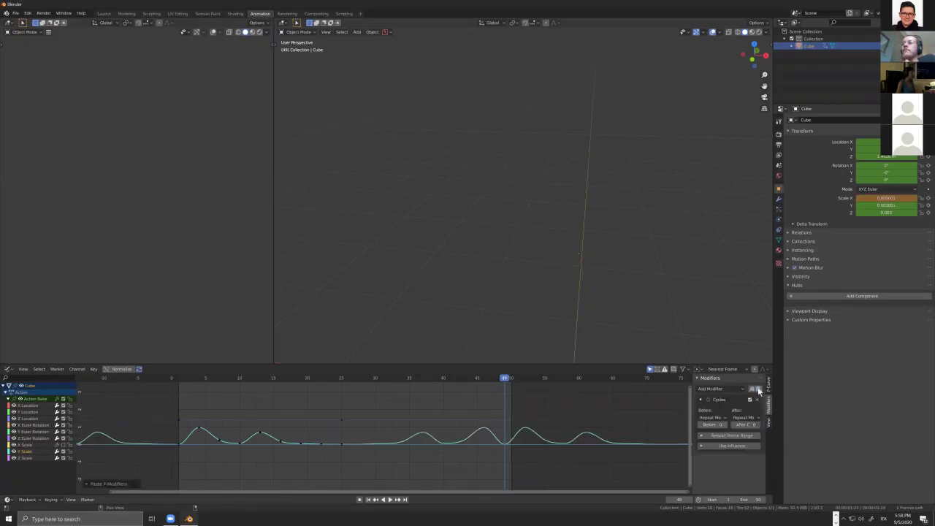
{"action": "left_click", "coordinate": [30, 457]}
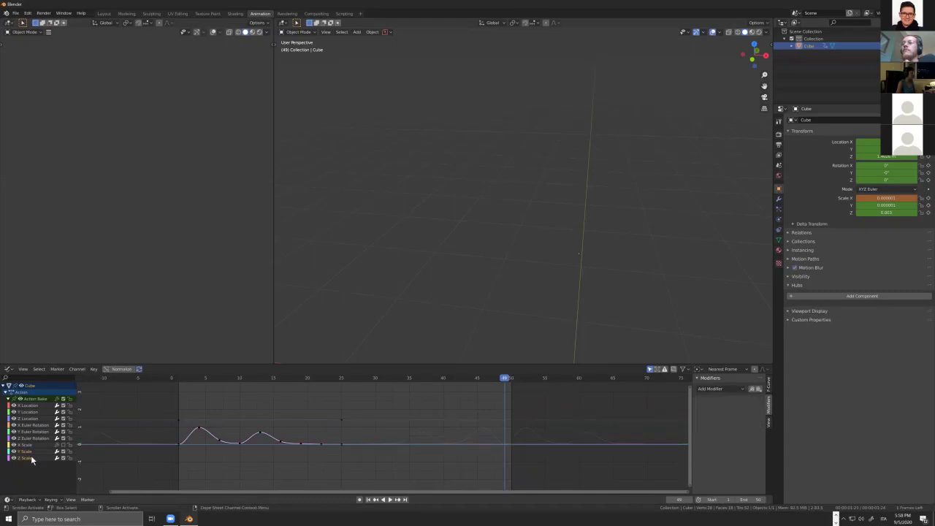
{"action": "left_click", "coordinate": [758, 389]}
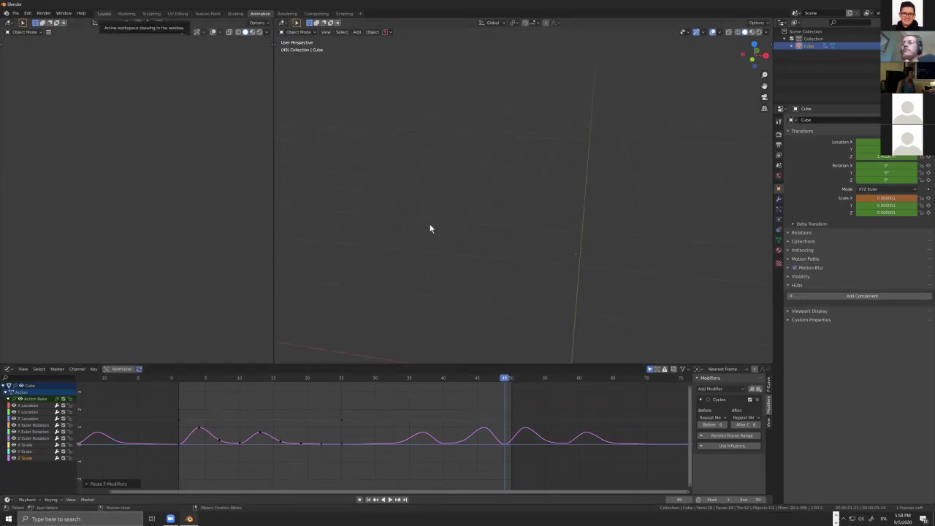
- Play the looped scale animation from the first frame in the Layout workspace and stop it
{"action": "key", "text": "alt+Tab"}
{"action": "key", "text": "shift+Left"}
{"action": "key", "text": "shift+space"}
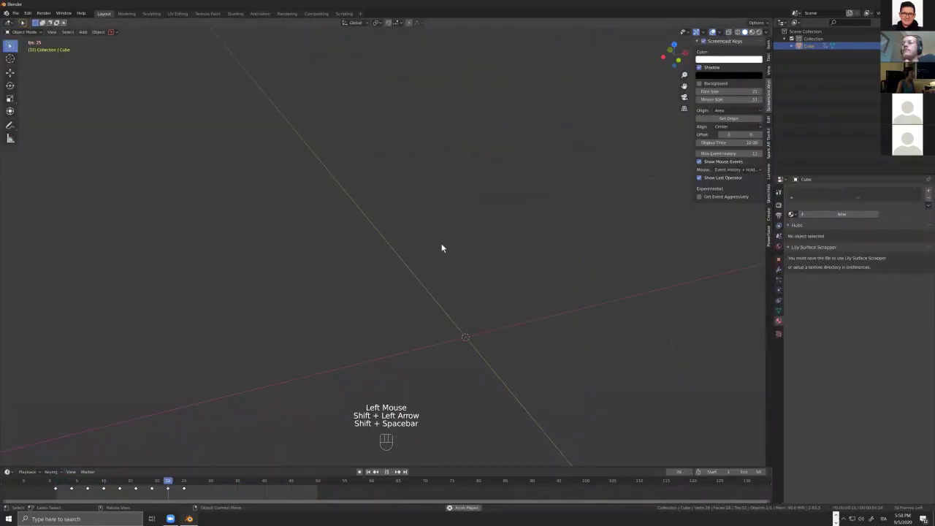
{"action": "key", "text": "shift+space"}
{"action": "key", "text": "shift+space"}
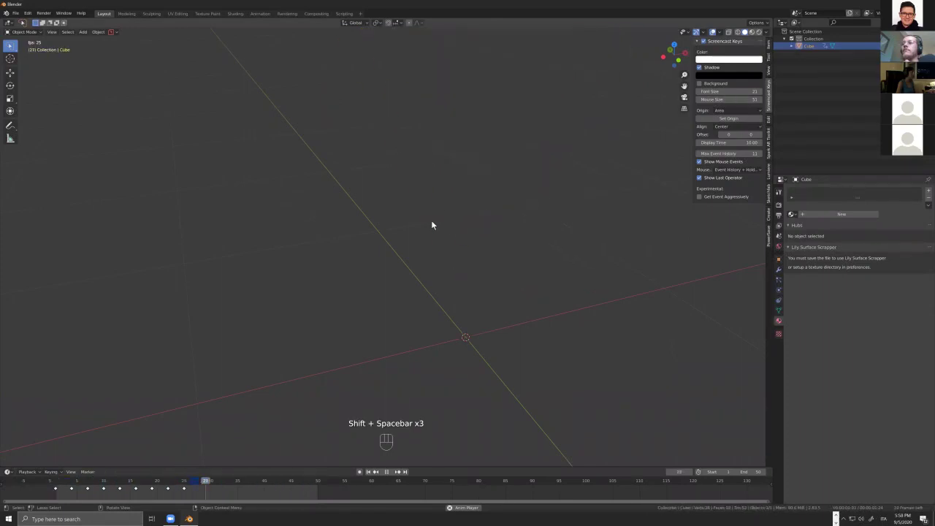
{"action": "key", "text": "Escape"}
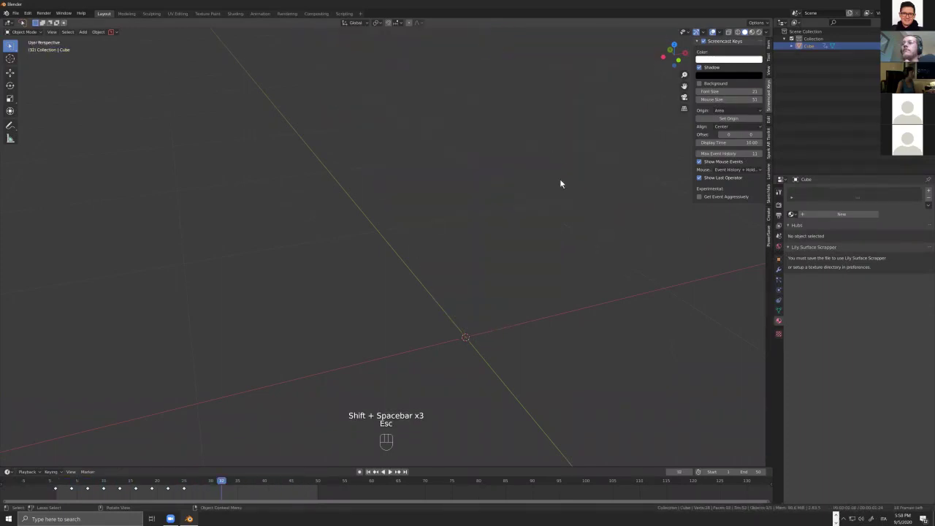
- Locate the small heart in the Layout viewport and examine it up close from another angle
{"action": "scroll", "coordinate": [525, 241], "scroll_direction": "down", "scroll_amount": 4}
{"action": "middle_click_drag", "start_coordinate": [526, 225], "coordinate": [166, 491]}
{"action": "scroll", "coordinate": [633, 146], "scroll_direction": "down", "scroll_amount": 4}
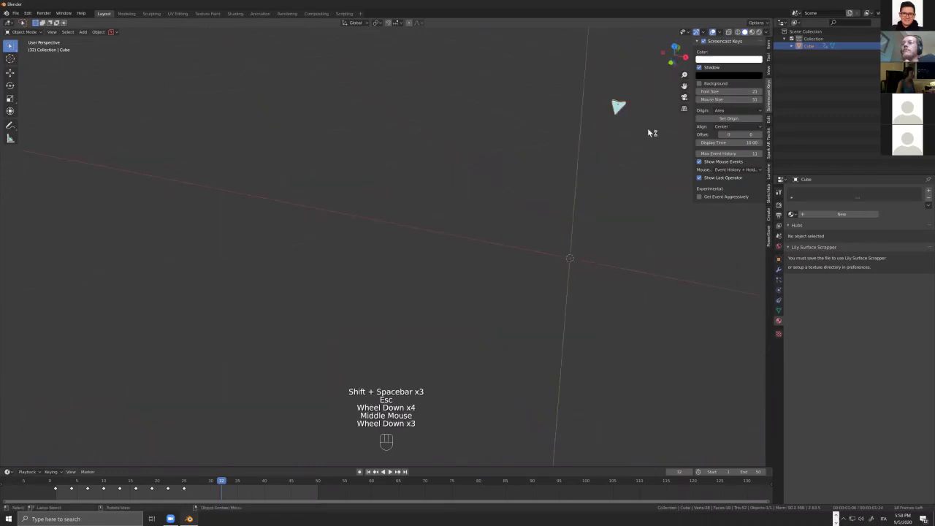
{"action": "scroll", "coordinate": [615, 135], "scroll_direction": "up", "scroll_amount": 1}
{"action": "scroll", "coordinate": [590, 132], "scroll_direction": "down", "scroll_amount": 1}
{"action": "scroll", "coordinate": [590, 131], "scroll_direction": "up", "scroll_amount": 7}
{"action": "middle_click_drag", "start_coordinate": [615, 135], "coordinate": [579, 131]}
{"action": "middle_click", "coordinate": [579, 130]}
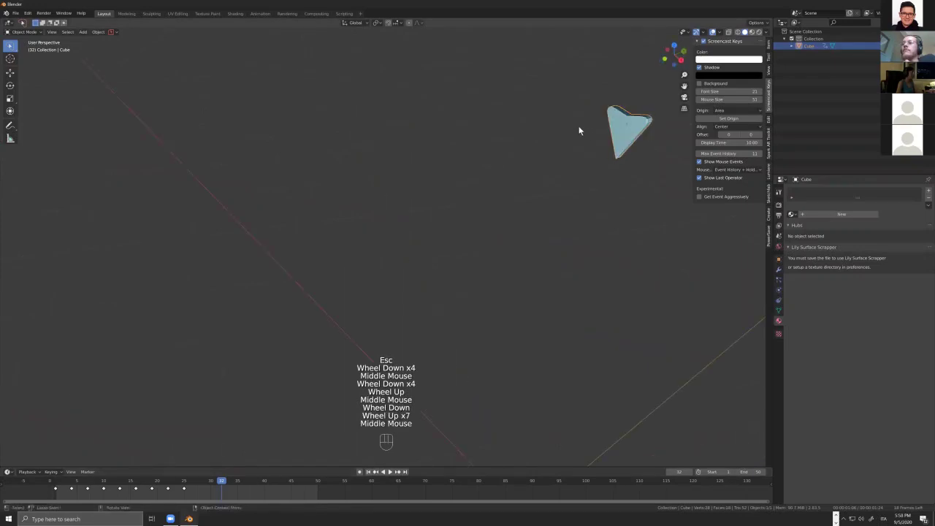